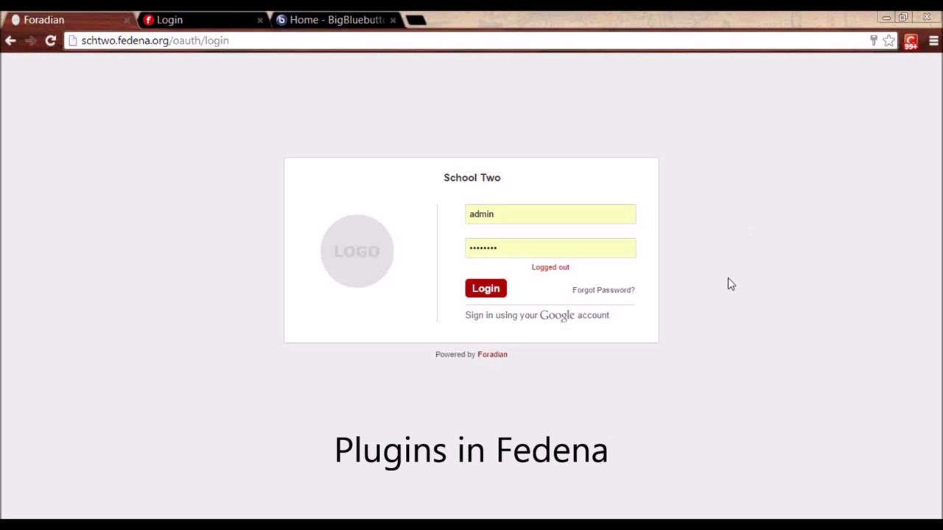
- Sign in to the School Two login page using the admin username and password
{"action": "left_click", "coordinate": [493, 290]}
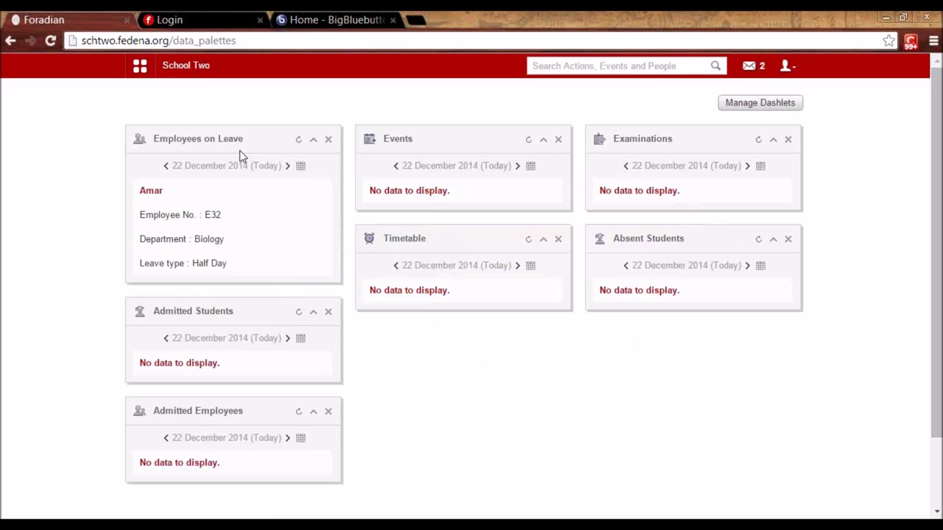
- Go to Administration > Settings > General Settings for School Two
{"action": "left_click", "coordinate": [137, 75]}
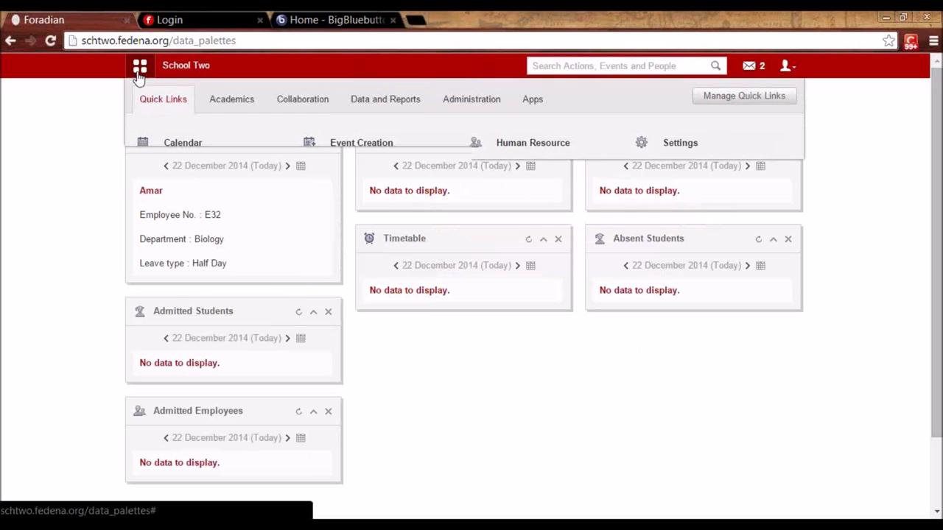
{"action": "left_click", "coordinate": [470, 97]}
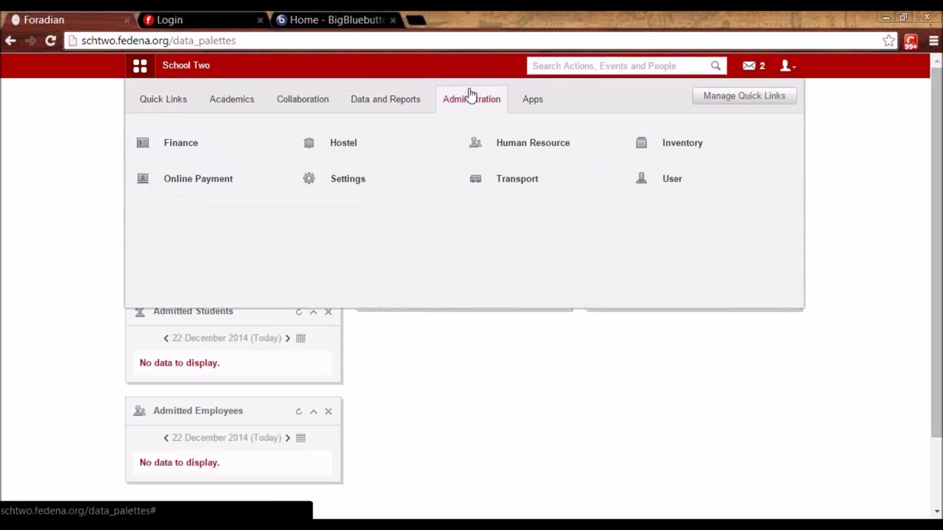
{"action": "left_click", "coordinate": [362, 182]}
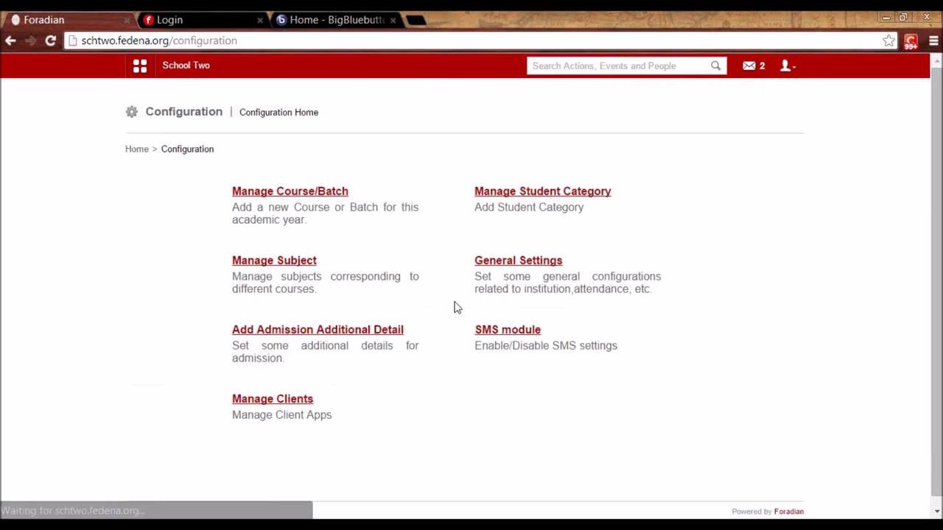
{"action": "left_click", "coordinate": [489, 273]}
{"action": "scroll", "coordinate": [490, 281], "scroll_direction": "down", "scroll_amount": 2}
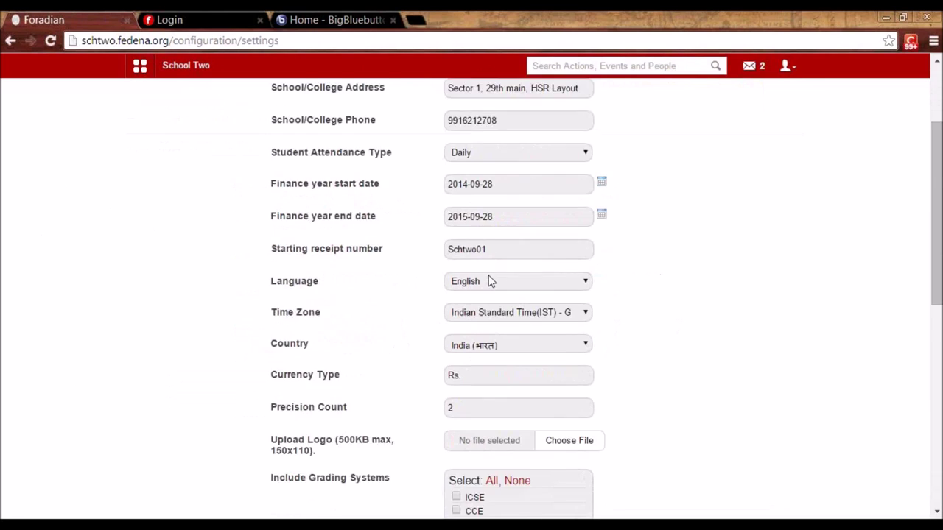
{"action": "scroll", "coordinate": [489, 283], "scroll_direction": "down", "scroll_amount": 5}
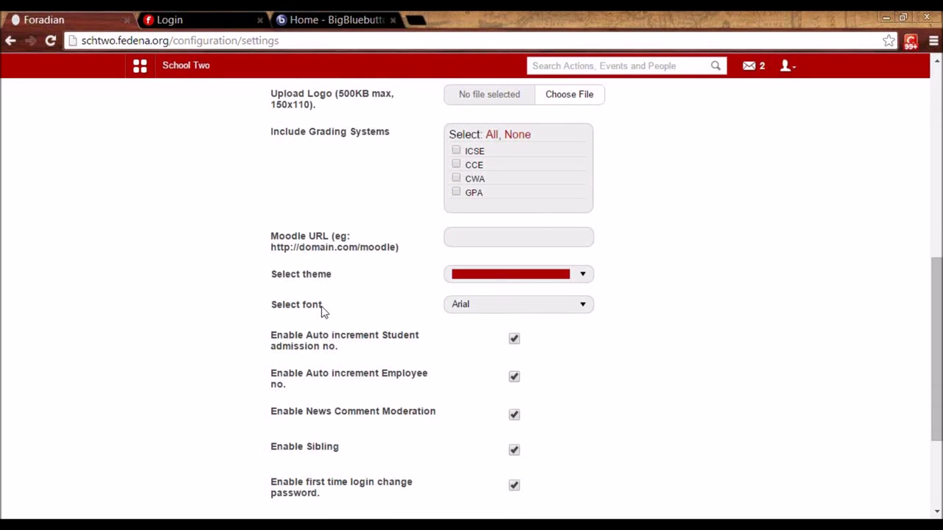
- Select the green theme colour, keeping Arial as the font
{"action": "left_click", "coordinate": [493, 274]}
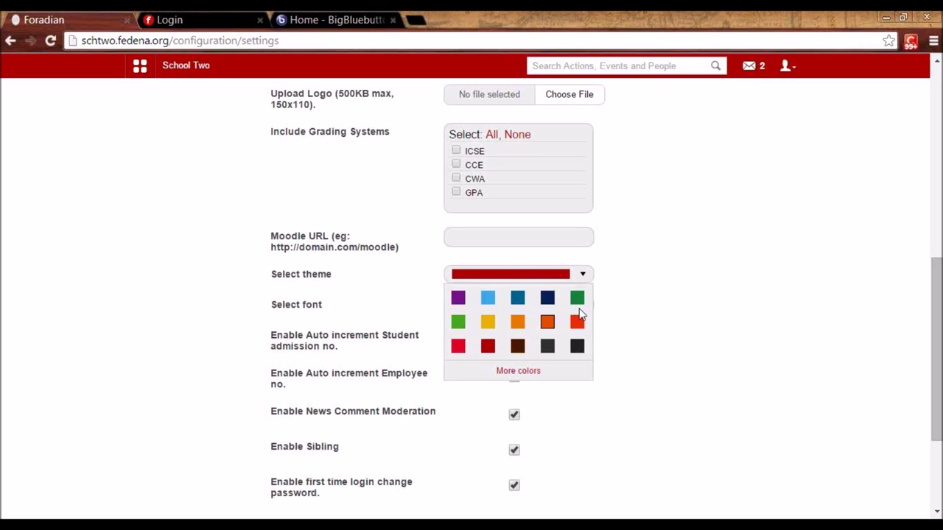
{"action": "left_click", "coordinate": [569, 279]}
{"action": "left_click", "coordinate": [577, 298]}
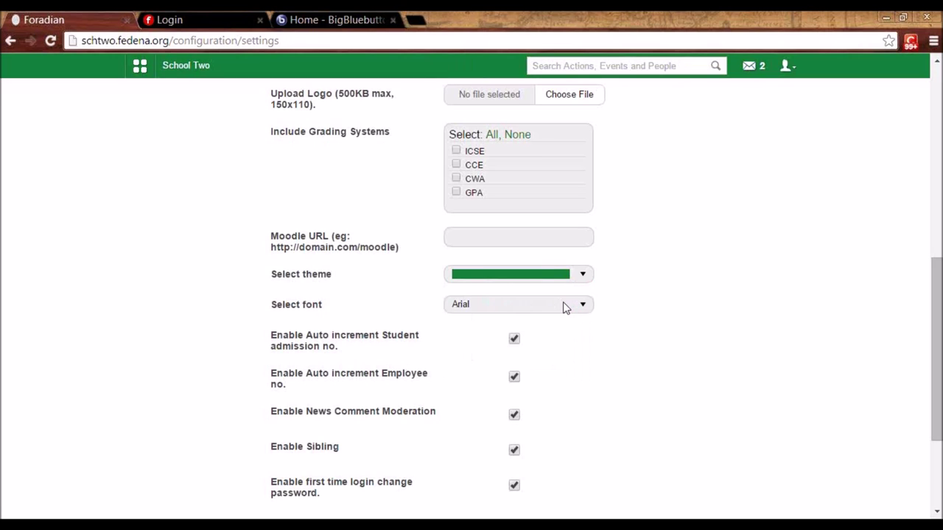
{"action": "left_click", "coordinate": [565, 308]}
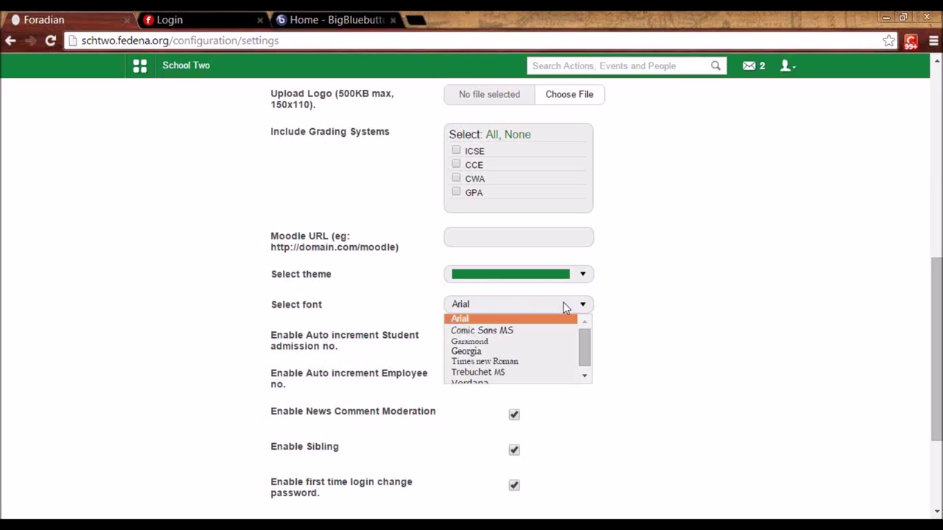
{"action": "left_click", "coordinate": [565, 308]}
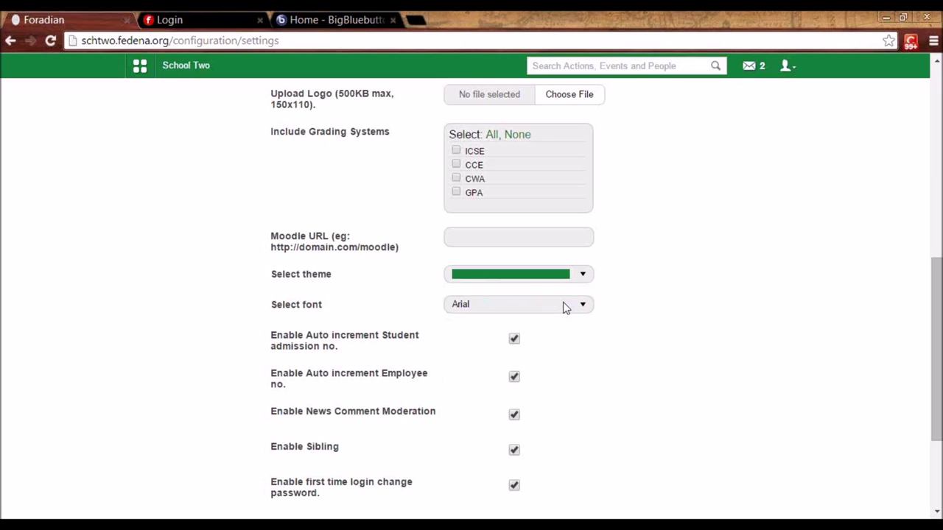
{"action": "left_click", "coordinate": [522, 241]}
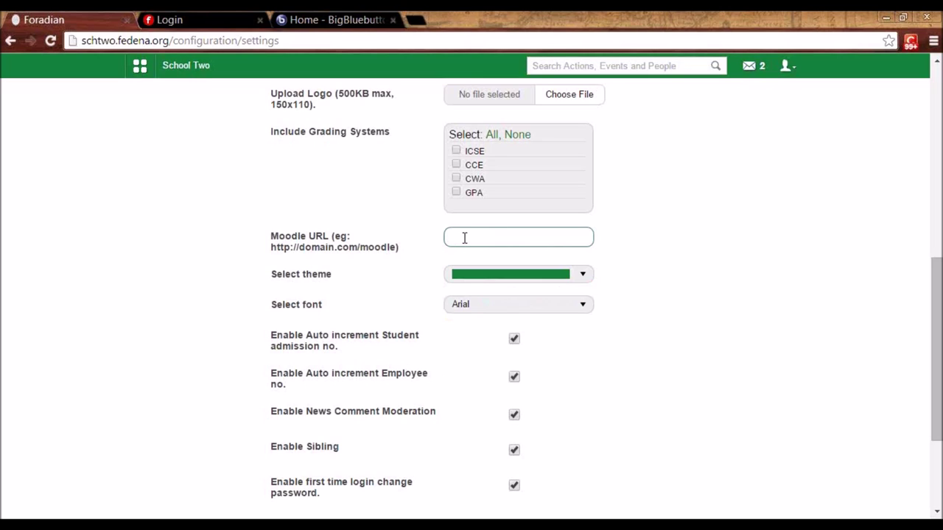
{"action": "left_click", "coordinate": [464, 237]}
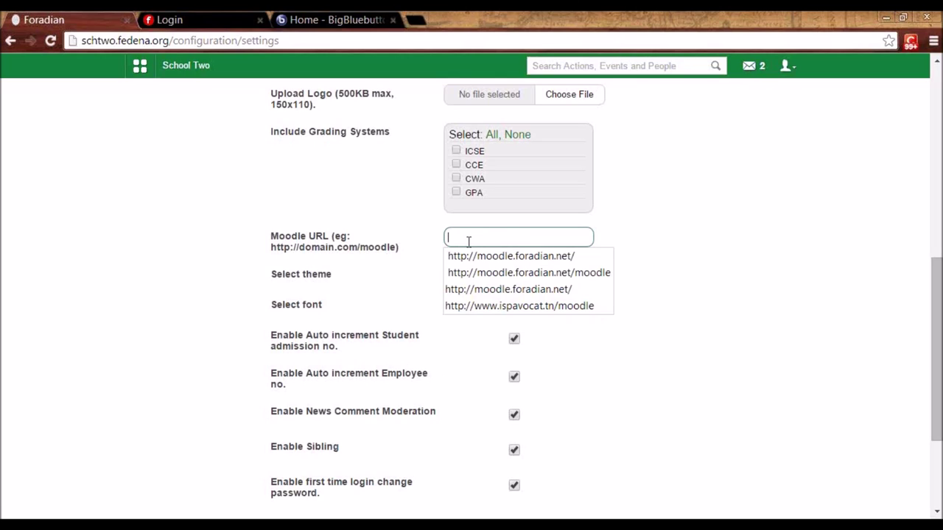
{"action": "scroll", "coordinate": [273, 236], "scroll_direction": "up", "scroll_amount": 3}
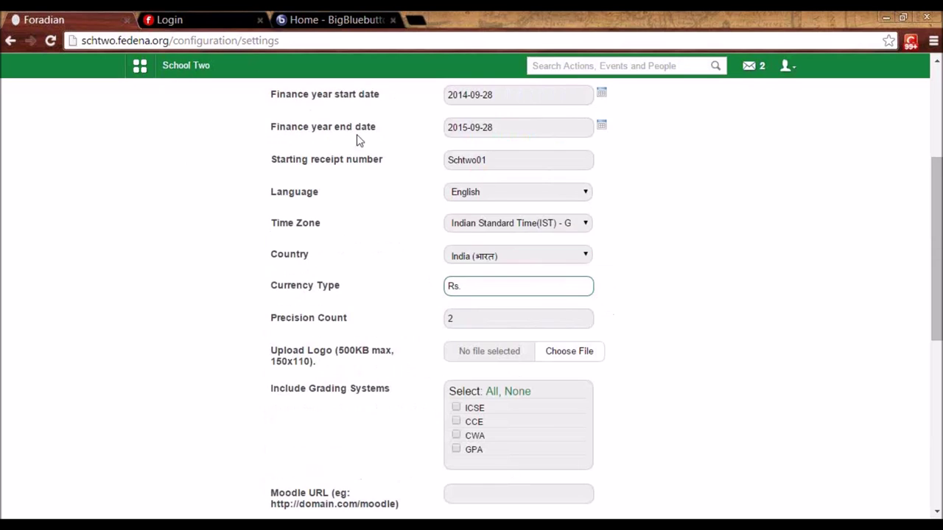
{"action": "scroll", "coordinate": [368, 183], "scroll_direction": "up", "scroll_amount": 1}
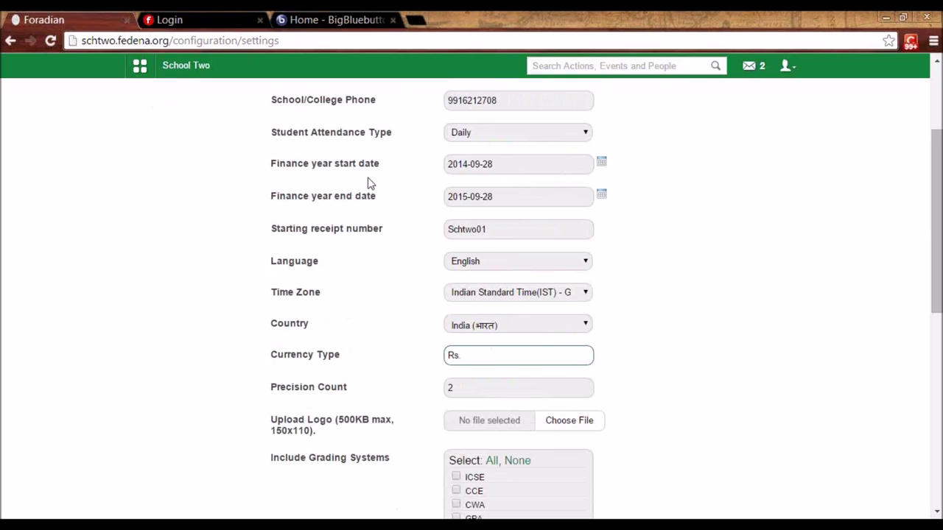
{"action": "scroll", "coordinate": [371, 184], "scroll_direction": "up", "scroll_amount": 3}
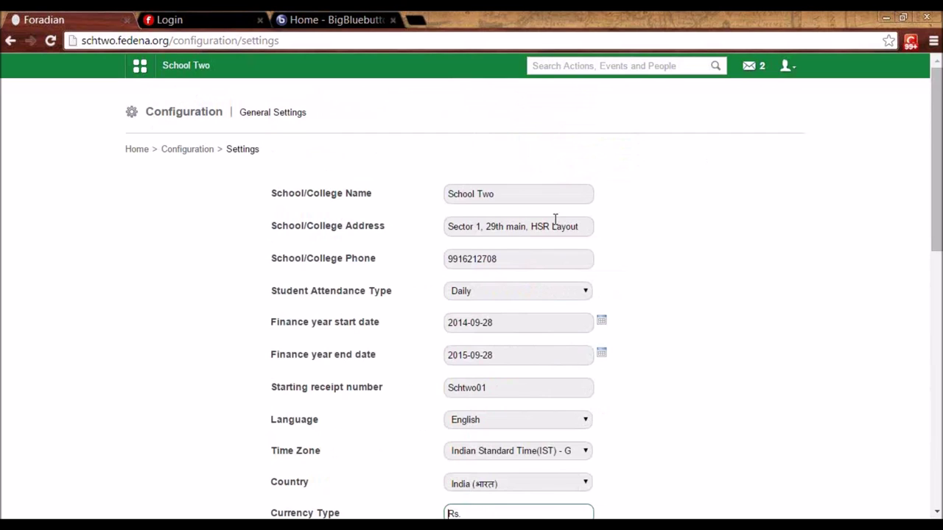
- Open the school Gallery from the Collaboration modules
{"action": "left_click", "coordinate": [139, 67]}
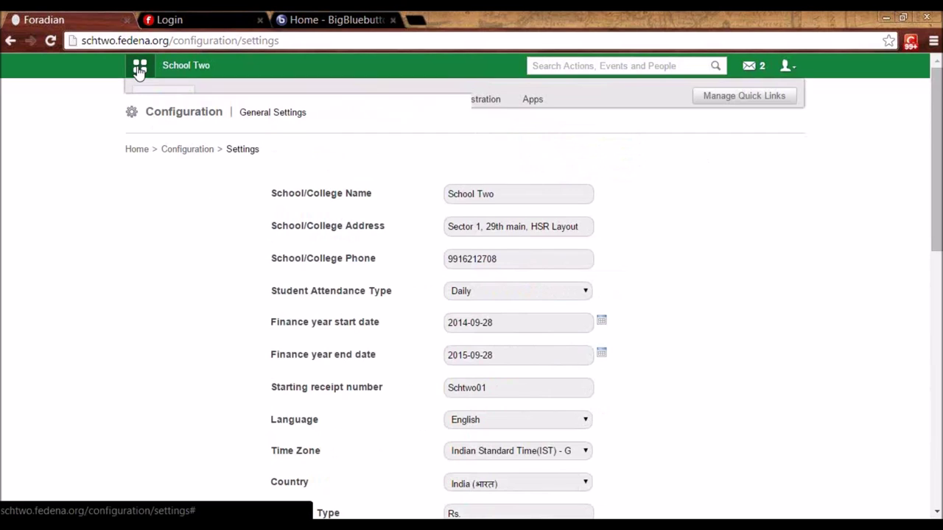
{"action": "left_click", "coordinate": [229, 103]}
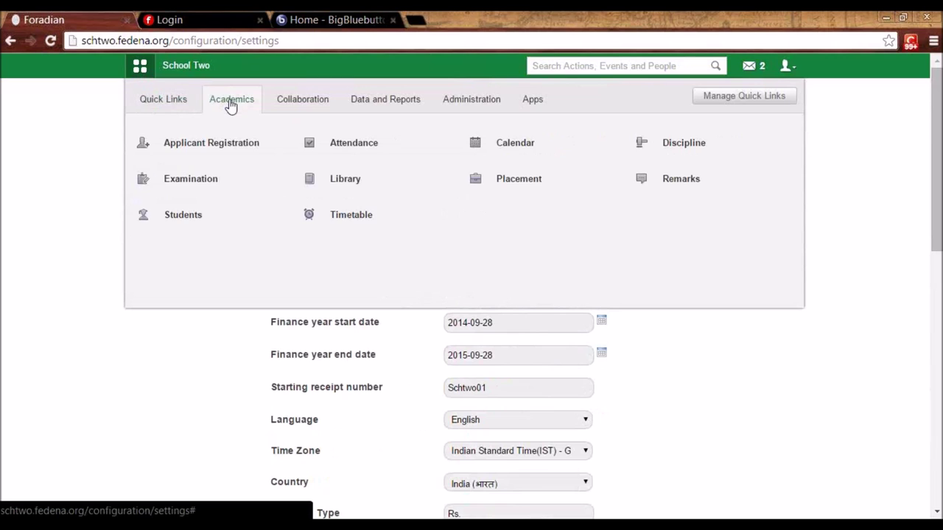
{"action": "left_click", "coordinate": [299, 100]}
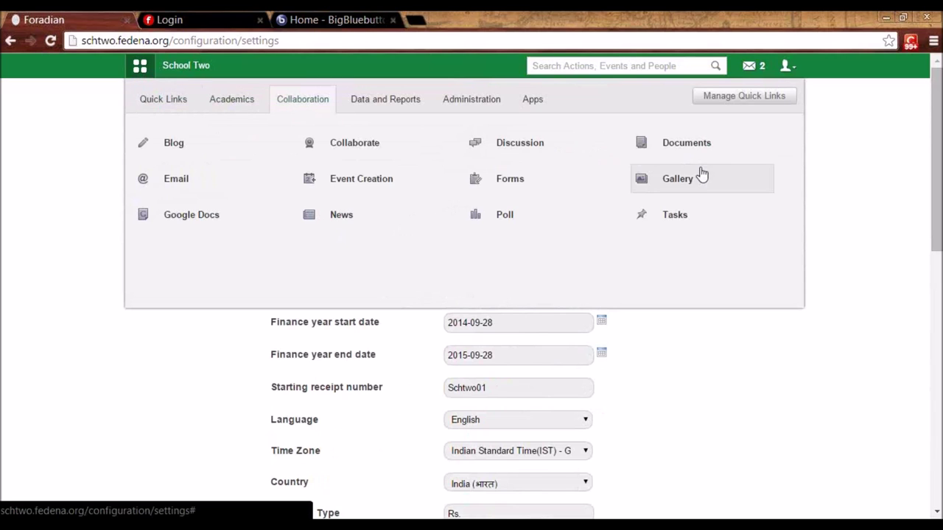
{"action": "left_click", "coordinate": [706, 180]}
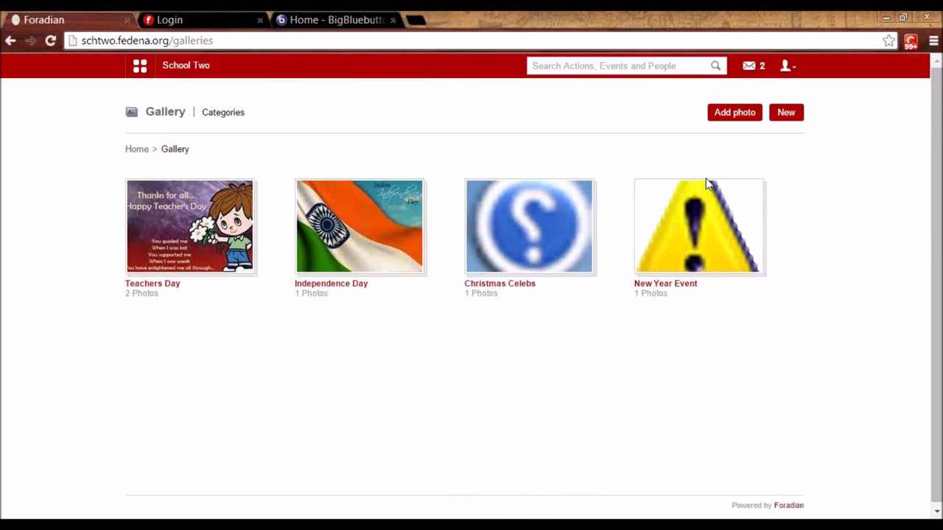
- Try a new gallery category, then return to the Gallery and open Independence Day
{"action": "left_click", "coordinate": [784, 115]}
{"action": "left_click", "coordinate": [331, 192]}
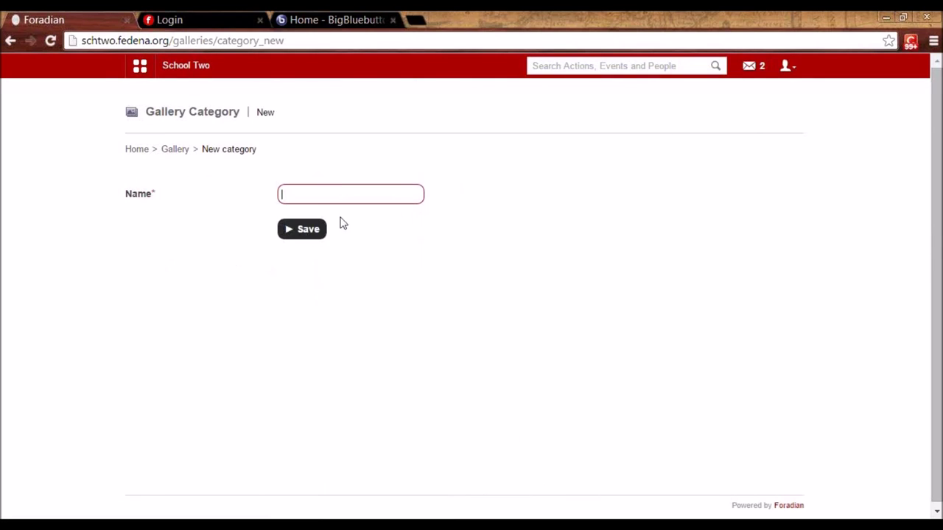
{"action": "left_click", "coordinate": [174, 151]}
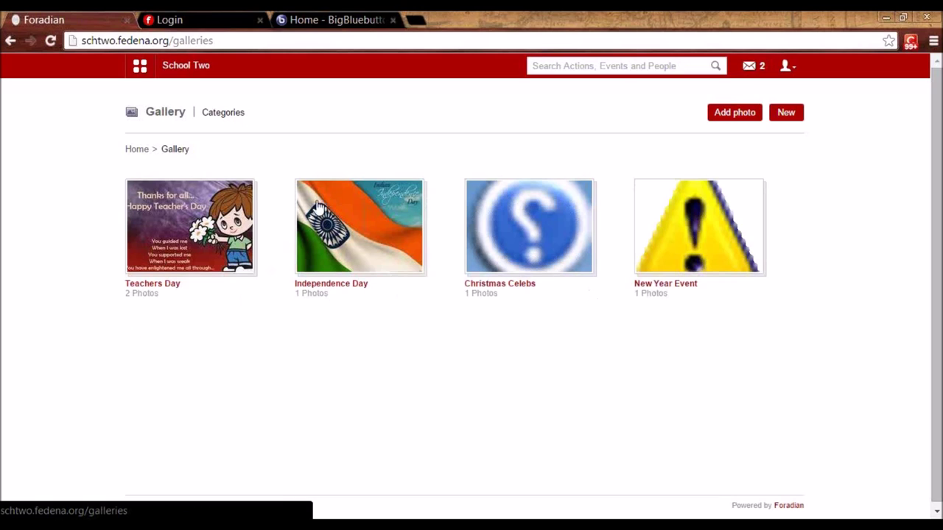
{"action": "left_click", "coordinate": [347, 245]}
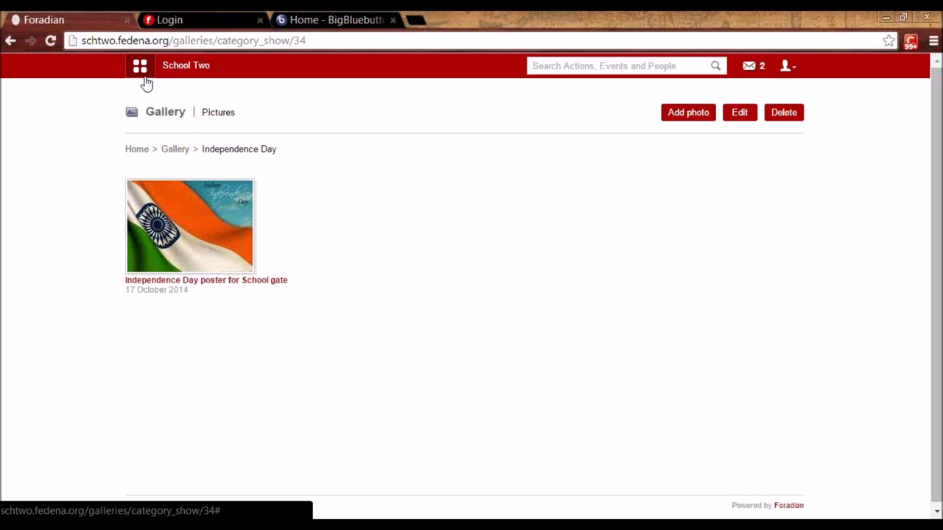
- Log in to the administration account and open the organisation's Company profile
{"action": "left_click", "coordinate": [231, 15]}
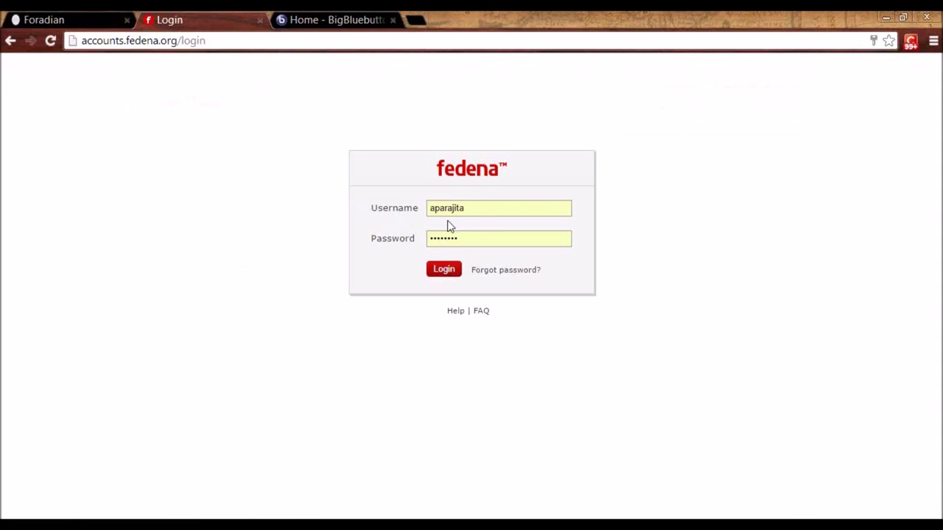
{"action": "left_click", "coordinate": [441, 270]}
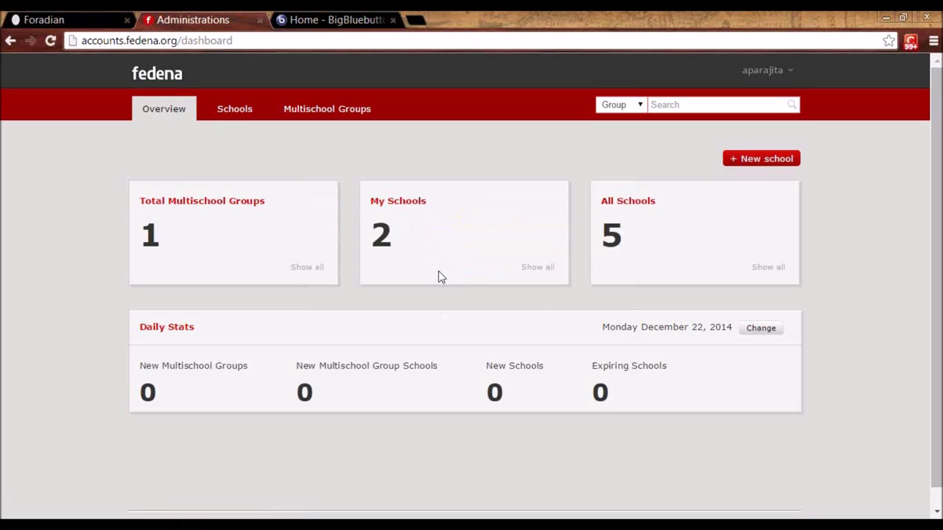
{"action": "left_click", "coordinate": [770, 71]}
{"action": "left_click", "coordinate": [734, 122]}
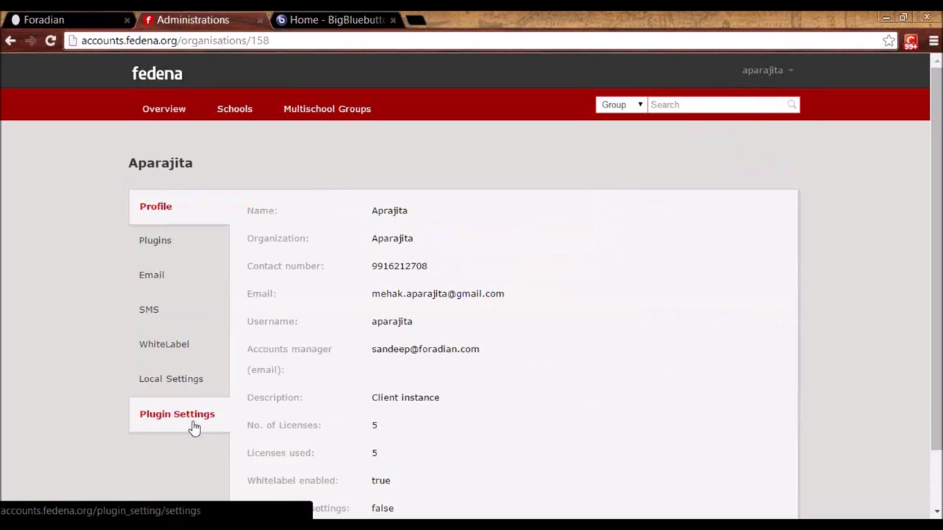
- Under Plugin Settings > Google OAuth, fill in the Client key and Client secret
{"action": "left_click", "coordinate": [193, 425]}
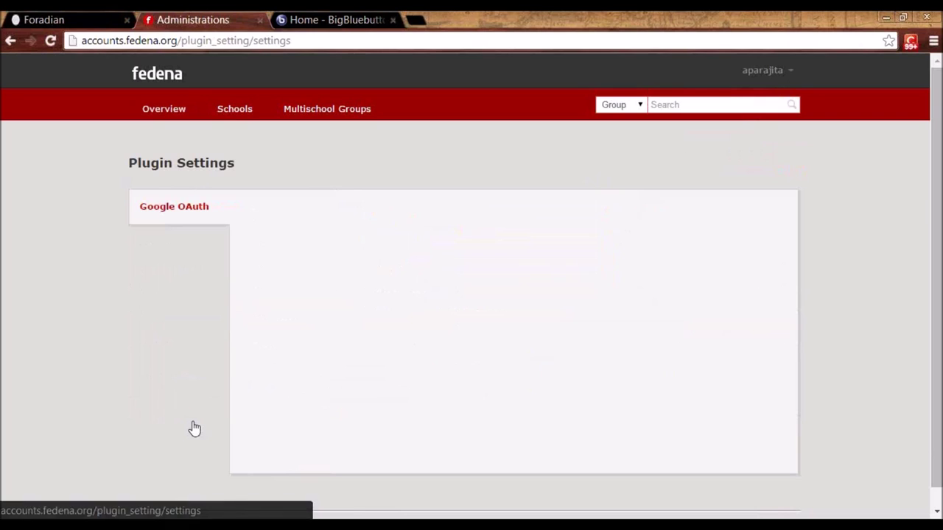
{"action": "left_click", "coordinate": [180, 210]}
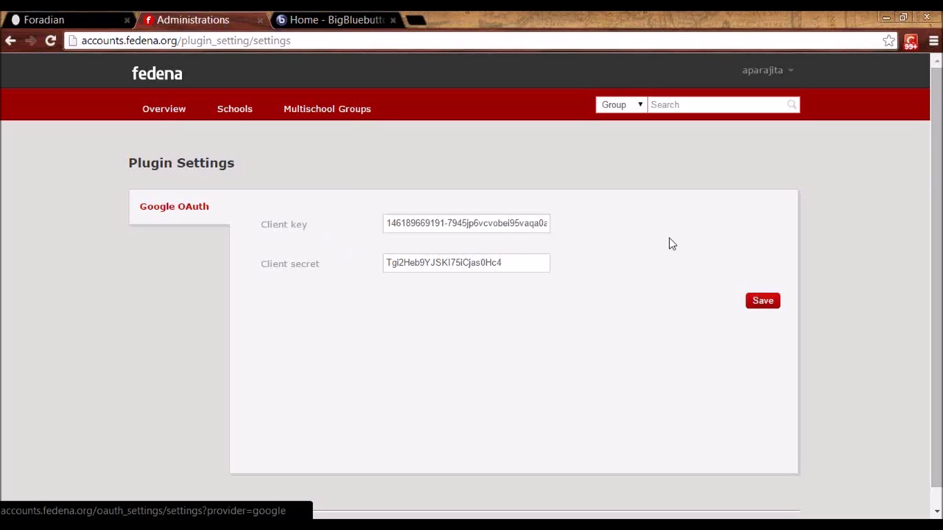
{"action": "left_click", "coordinate": [419, 228]}
{"action": "left_click", "coordinate": [432, 265]}
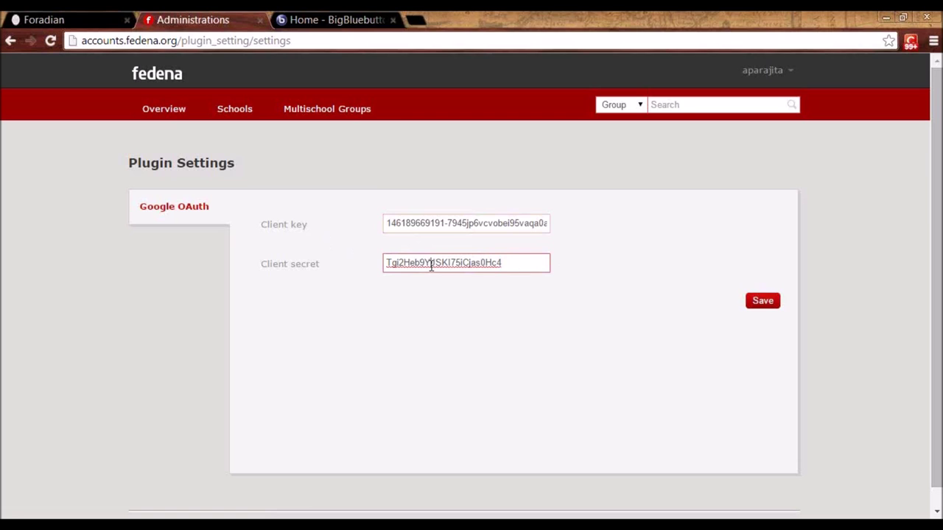
- Log out of School Two, sign back in with Google, and choose the admin user
{"action": "left_click", "coordinate": [100, 19]}
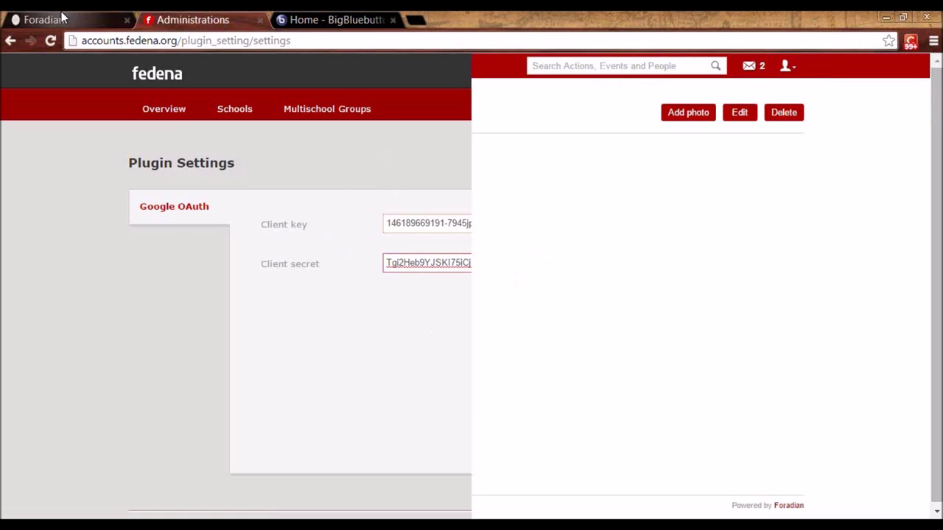
{"action": "left_click", "coordinate": [784, 68]}
{"action": "left_click", "coordinate": [742, 127]}
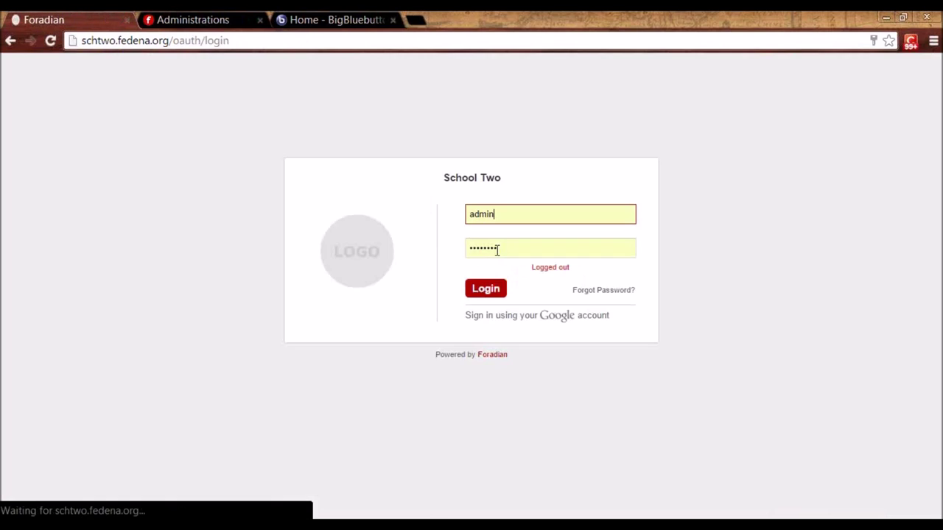
{"action": "left_click", "coordinate": [537, 322]}
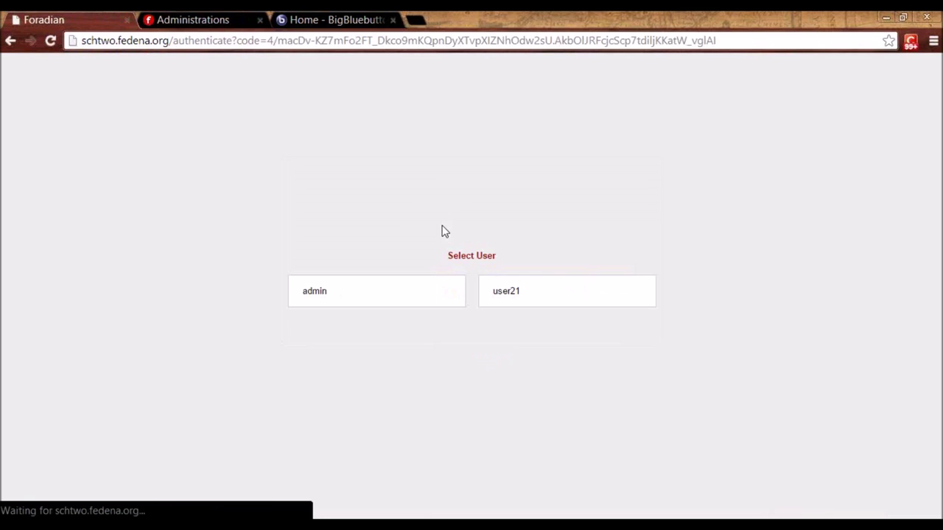
{"action": "left_click", "coordinate": [358, 294]}
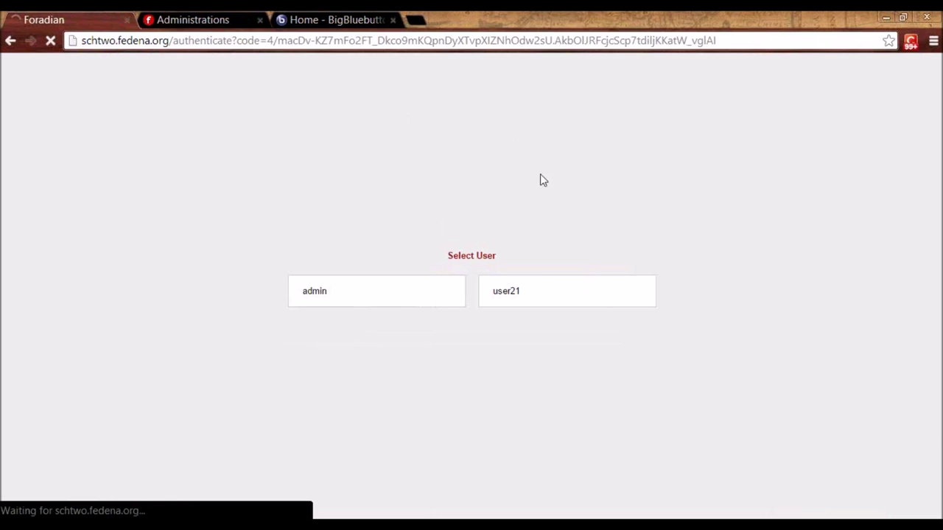
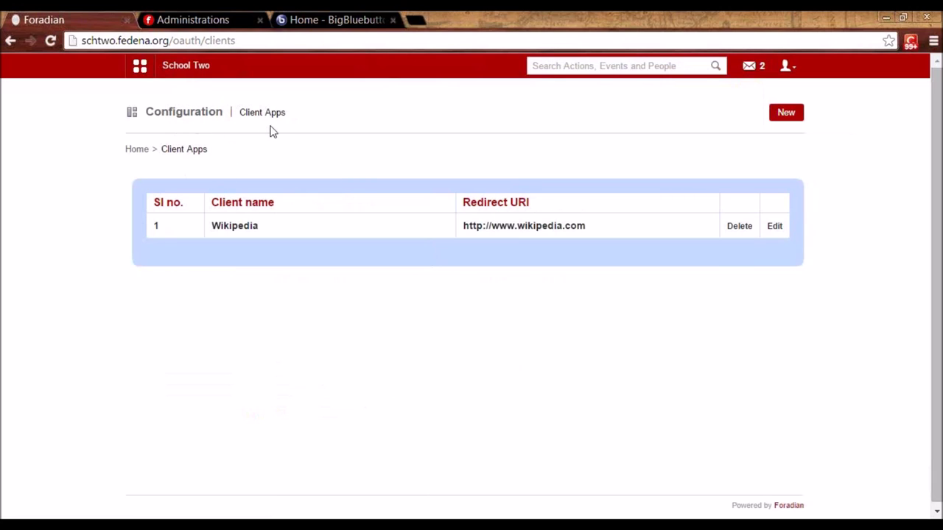
{"action": "left_click", "coordinate": [774, 227]}
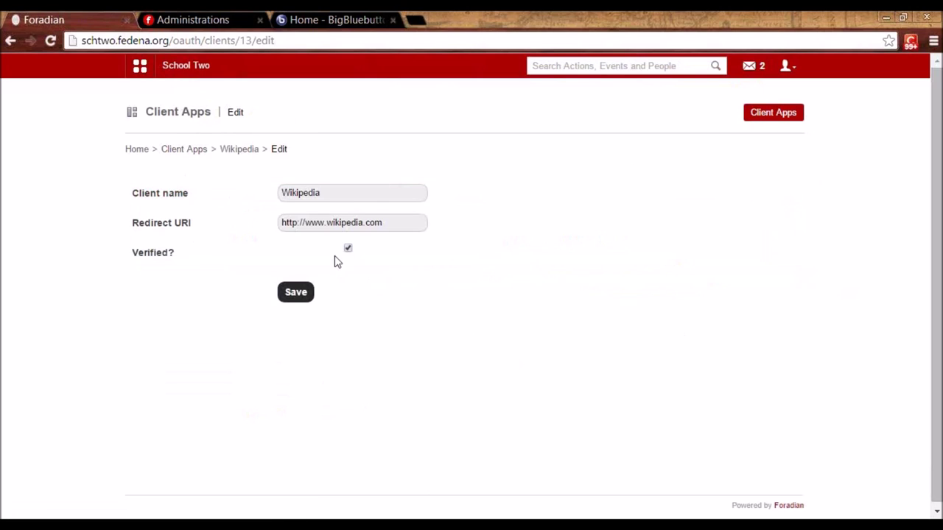
{"action": "left_click", "coordinate": [329, 194]}
{"action": "key", "text": "ctrl+a"}
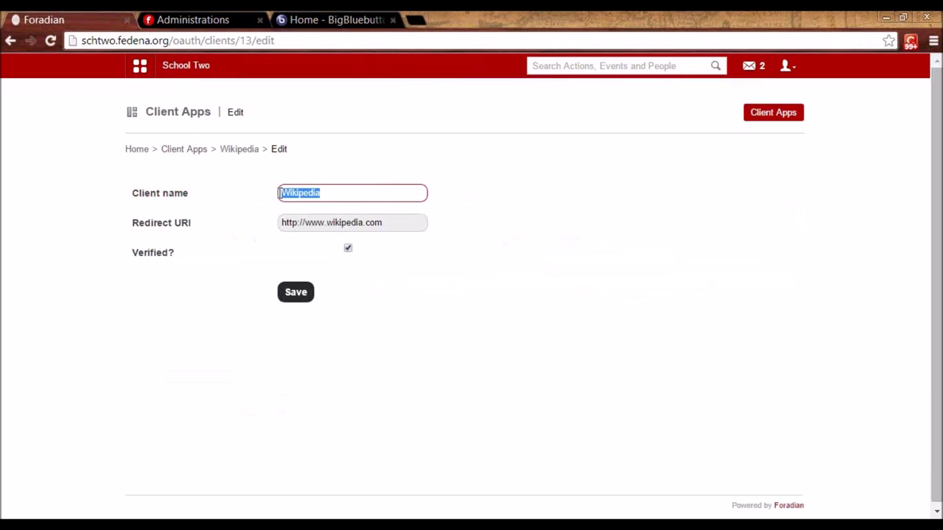
{"action": "left_click_drag", "start_coordinate": [386, 222], "coordinate": [283, 217]}
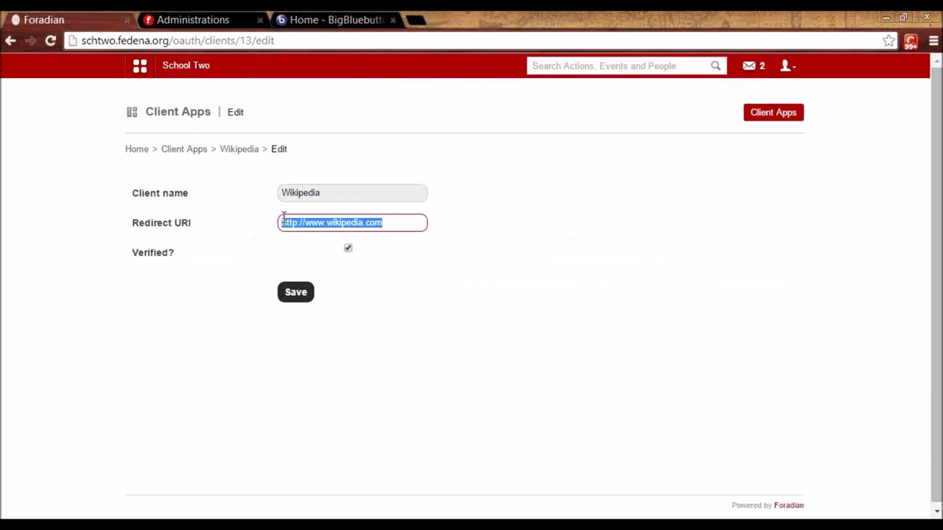
{"action": "left_click", "coordinate": [349, 249]}
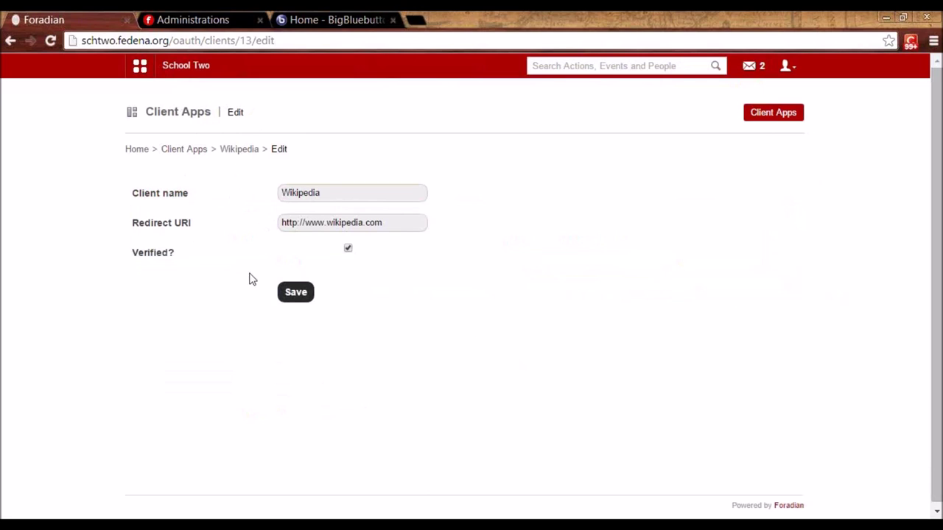
{"action": "left_click", "coordinate": [334, 190]}
{"action": "left_click_drag", "start_coordinate": [333, 190], "coordinate": [280, 185]}
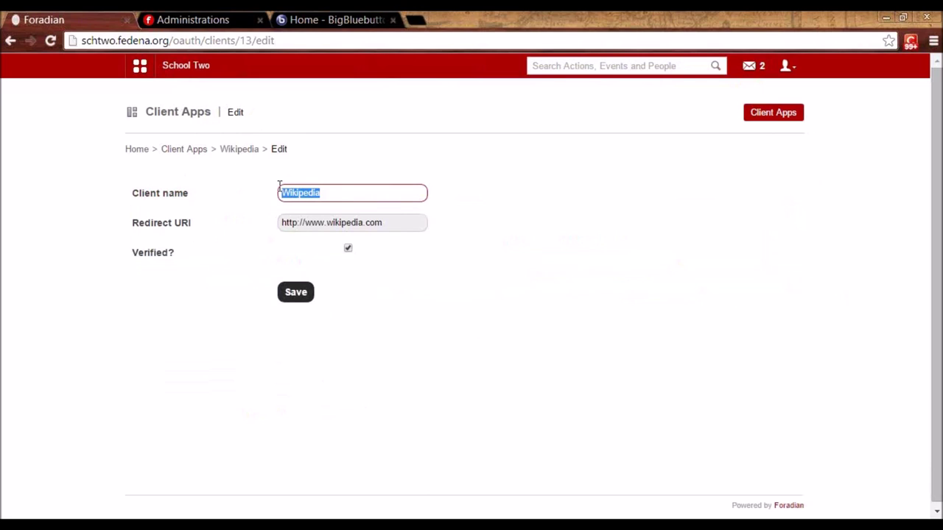
{"action": "left_click", "coordinate": [489, 227]}
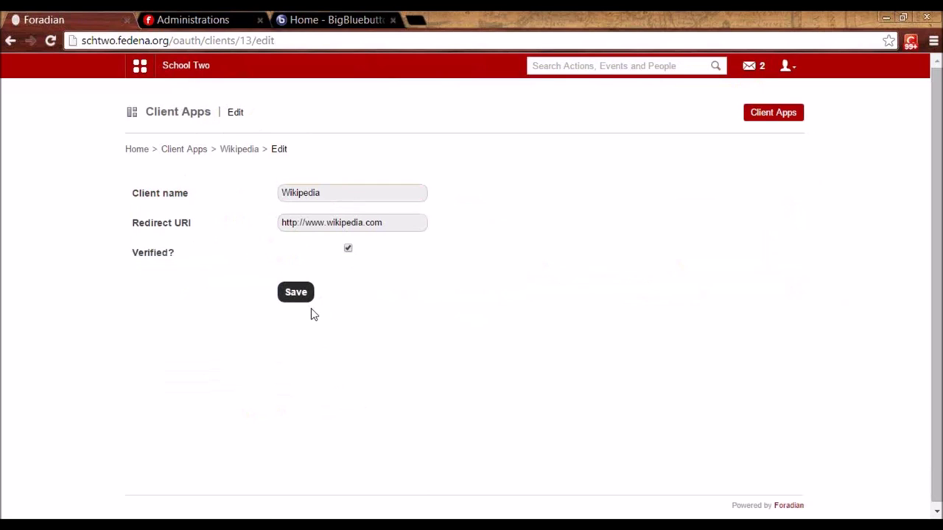
- Review the Wikipedia client's ID, secret and Verified: Yes status, then bring up the main menu
{"action": "left_click", "coordinate": [242, 151]}
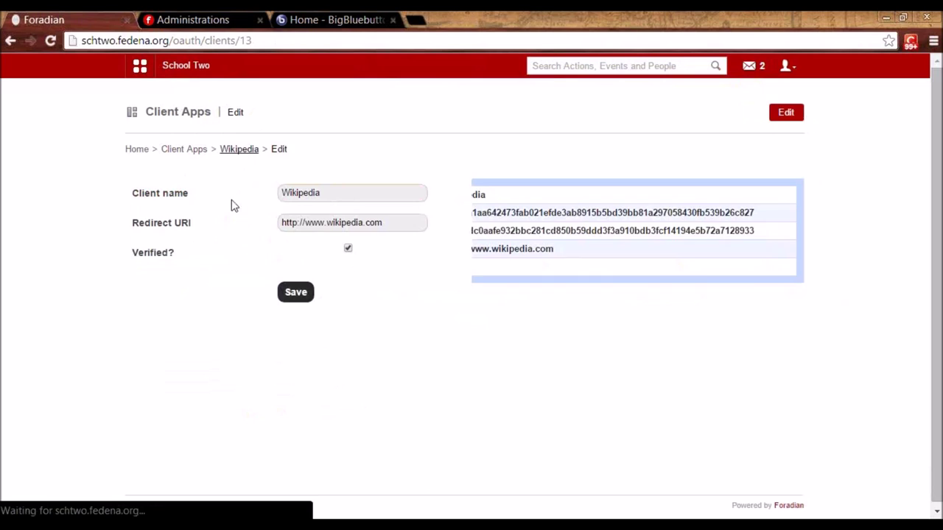
{"action": "left_click_drag", "start_coordinate": [442, 214], "coordinate": [746, 237]}
{"action": "left_click", "coordinate": [589, 231]}
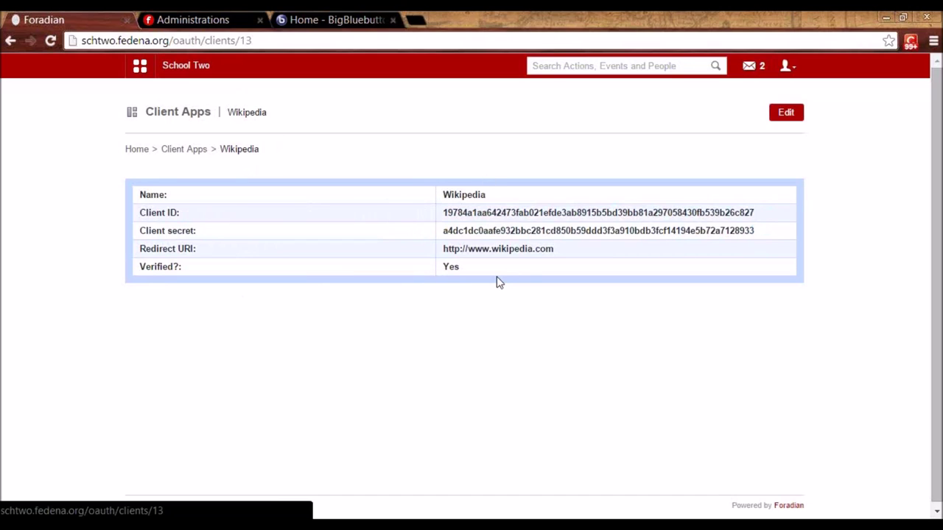
{"action": "left_click", "coordinate": [140, 68]}
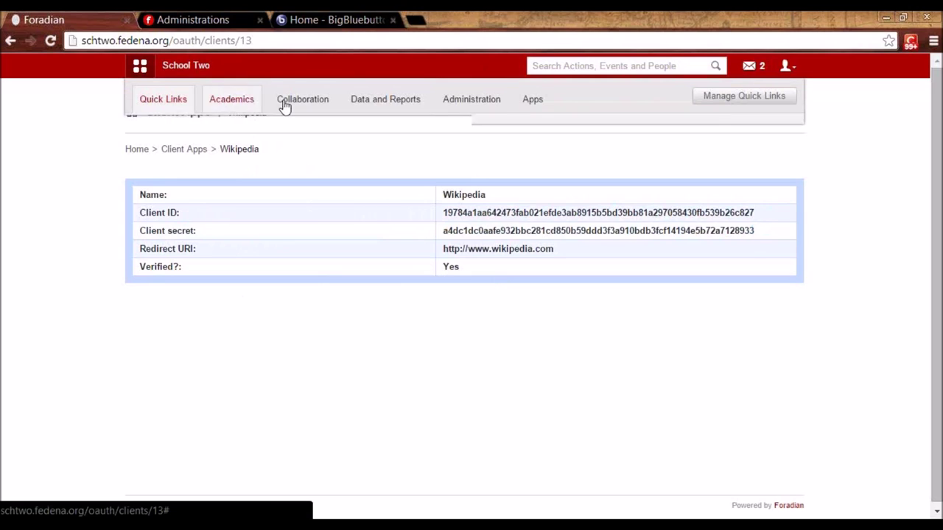
- Go to Apps > Manage Apps and open the ABC app frame's edit form
{"action": "left_click", "coordinate": [541, 114]}
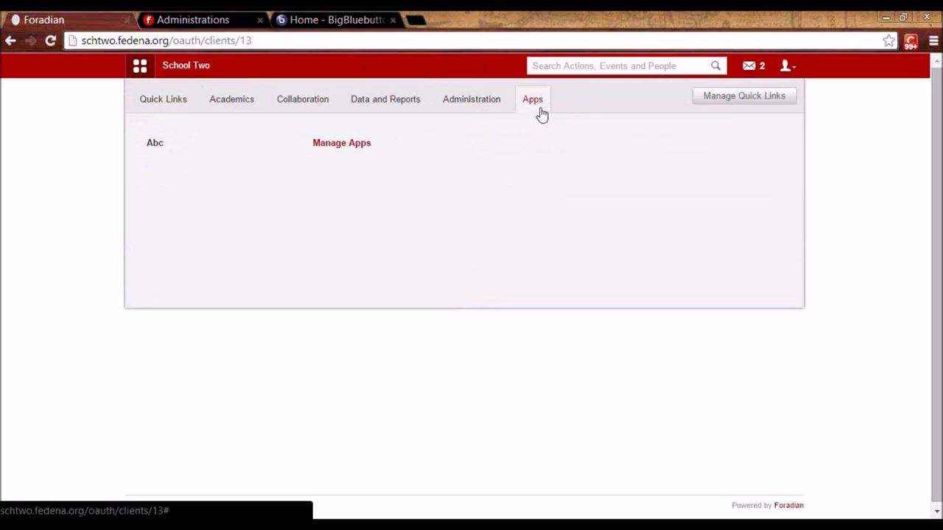
{"action": "left_click", "coordinate": [363, 148]}
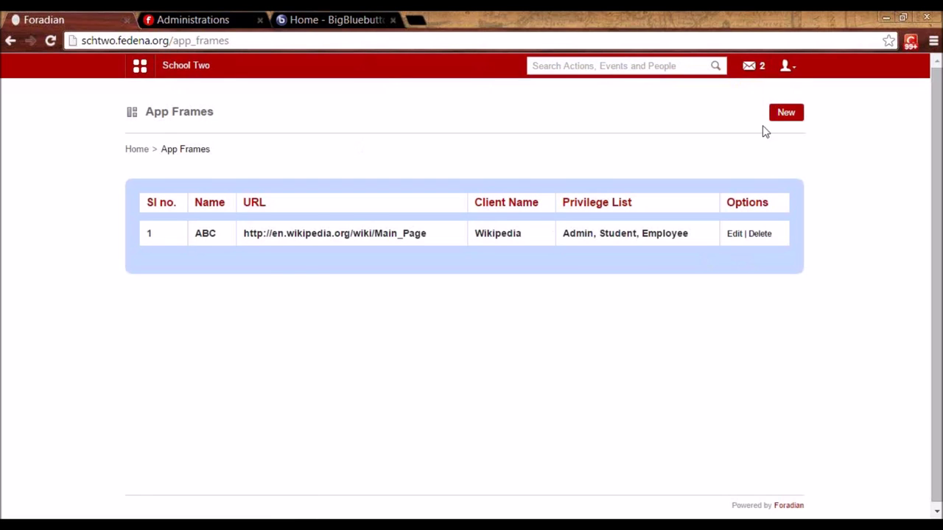
{"action": "left_click", "coordinate": [735, 238]}
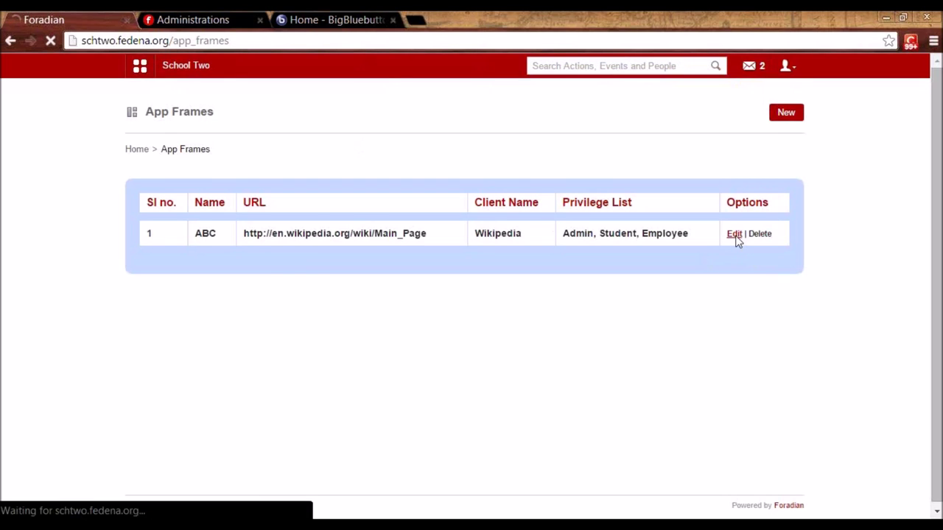
- Leave ABC's name, URL and Wikipedia client unchanged, then show the menu's installed apps
{"action": "left_click_drag", "start_coordinate": [303, 194], "coordinate": [269, 191]}
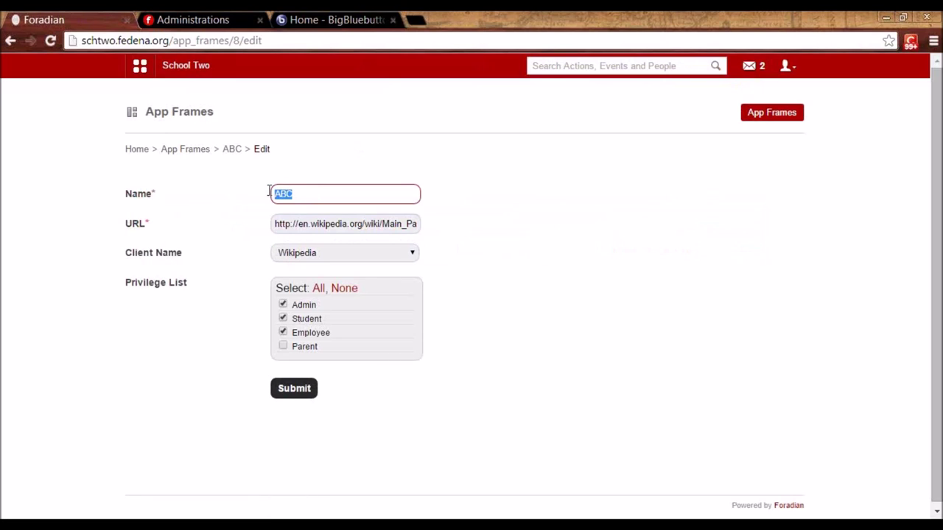
{"action": "type", "text": "ABC"}
{"action": "left_click", "coordinate": [485, 199]}
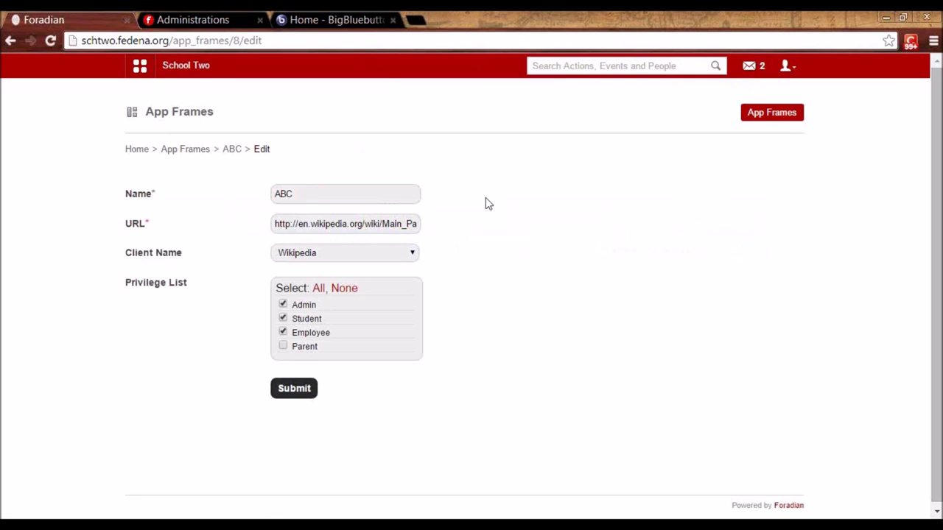
{"action": "double_click", "coordinate": [328, 225]}
{"action": "left_click", "coordinate": [475, 238]}
{"action": "left_click", "coordinate": [412, 252]}
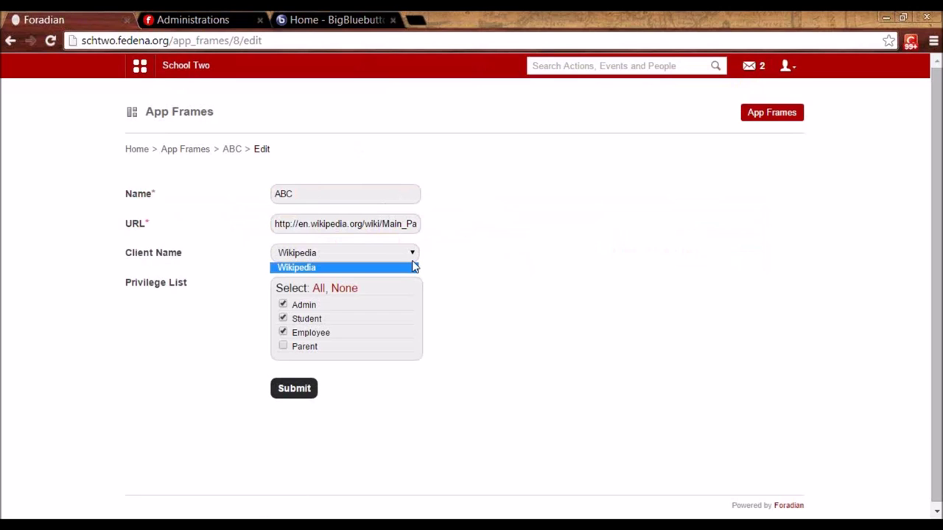
{"action": "left_click", "coordinate": [414, 267]}
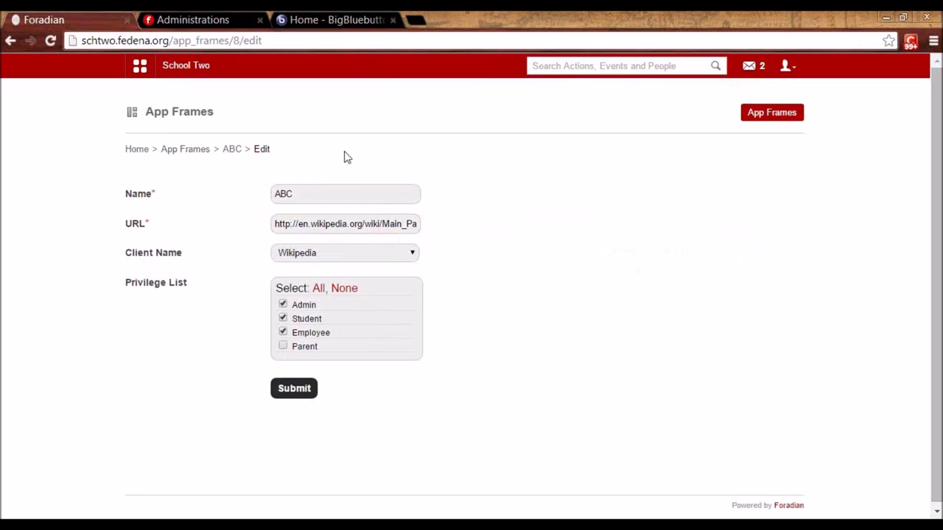
{"action": "left_click_drag", "start_coordinate": [302, 194], "coordinate": [274, 194]}
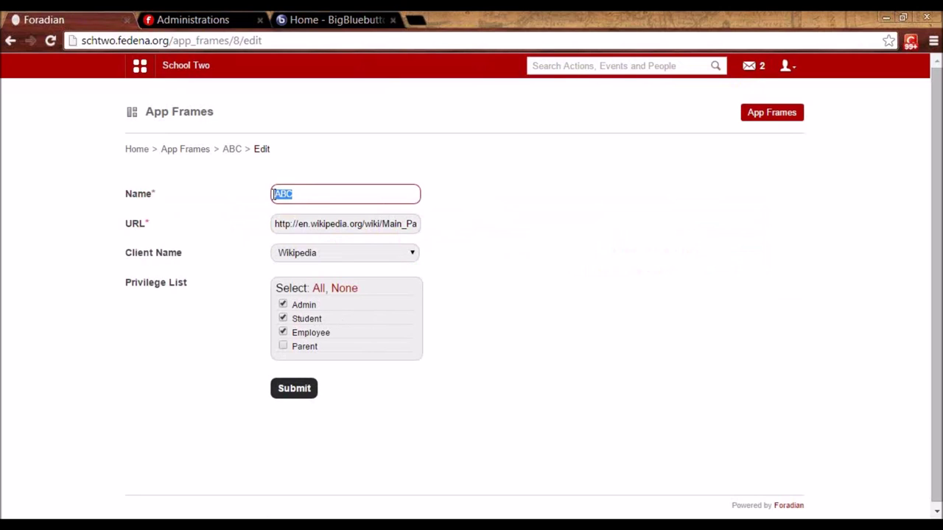
{"action": "left_click", "coordinate": [475, 241]}
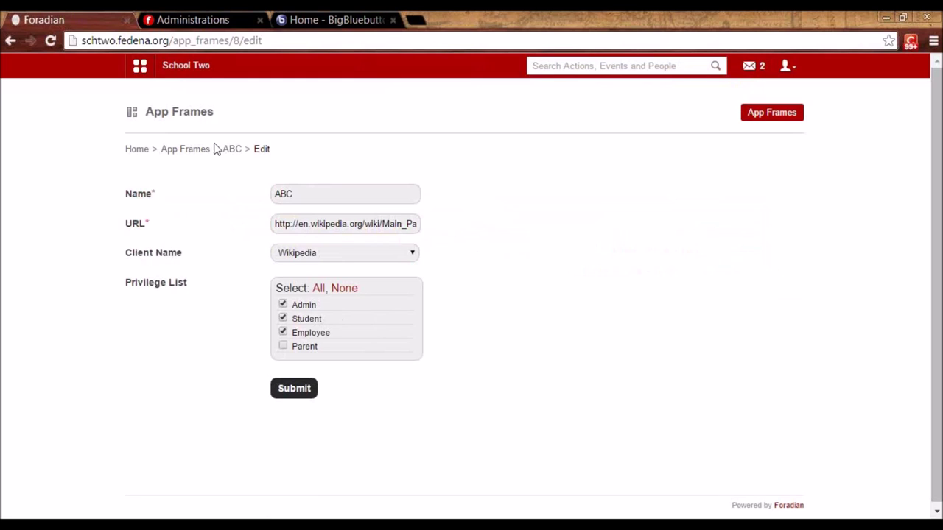
{"action": "left_click", "coordinate": [140, 65]}
{"action": "left_click", "coordinate": [530, 109]}
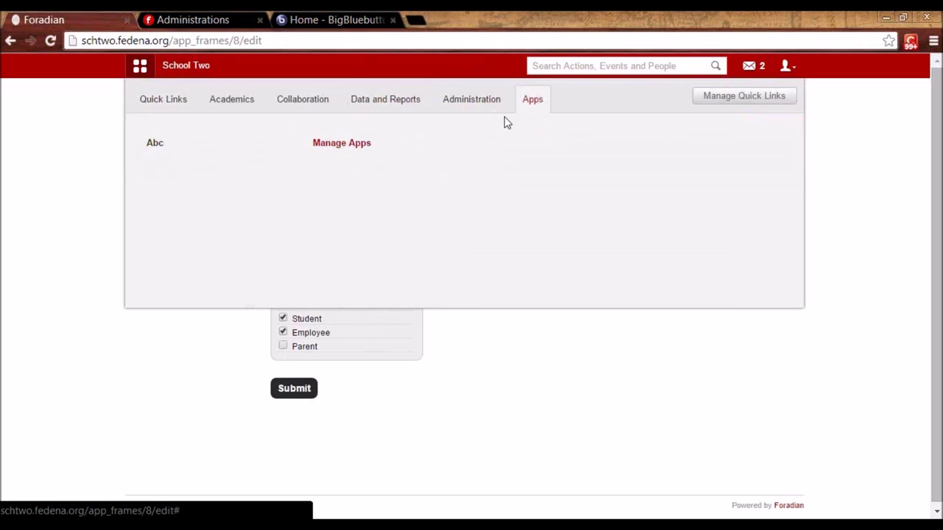
- Run the Abc app, open the All-India Muslim League Wikipedia article, then show Collaboration features
{"action": "left_click", "coordinate": [154, 153]}
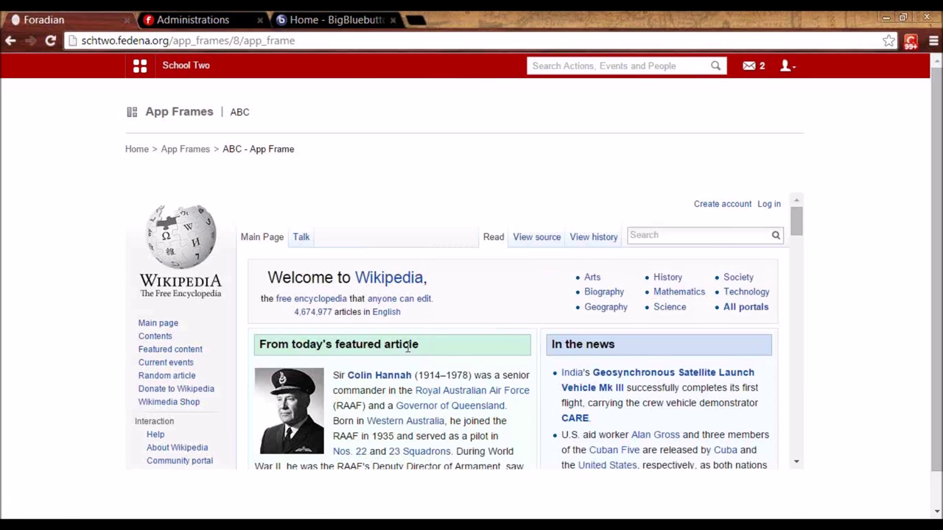
{"action": "scroll", "coordinate": [407, 347], "scroll_direction": "down", "scroll_amount": 10}
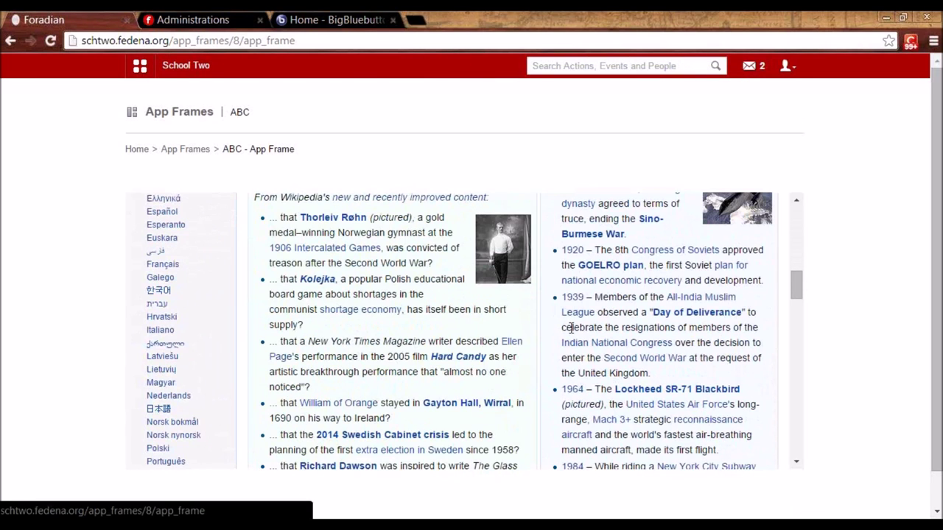
{"action": "left_click", "coordinate": [578, 313]}
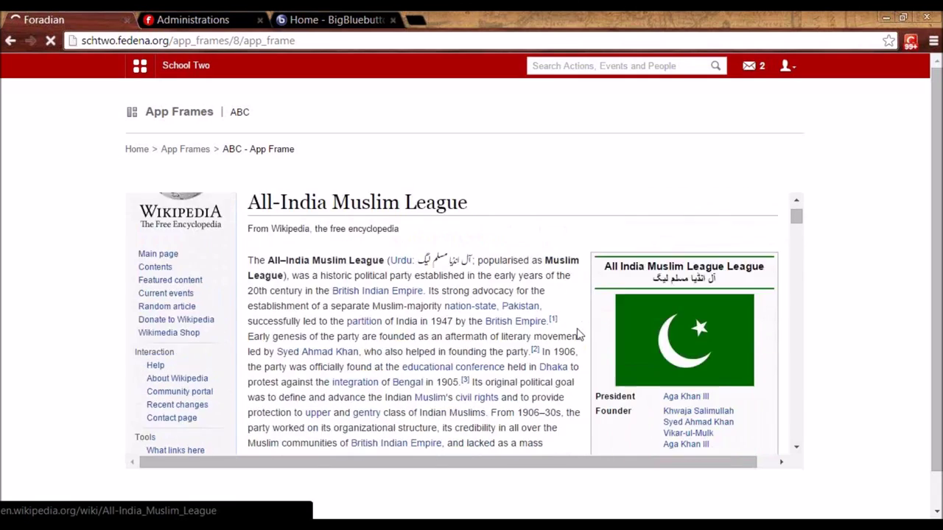
{"action": "scroll", "coordinate": [577, 334], "scroll_direction": "down", "scroll_amount": 10}
{"action": "scroll", "coordinate": [578, 331], "scroll_direction": "down", "scroll_amount": 2}
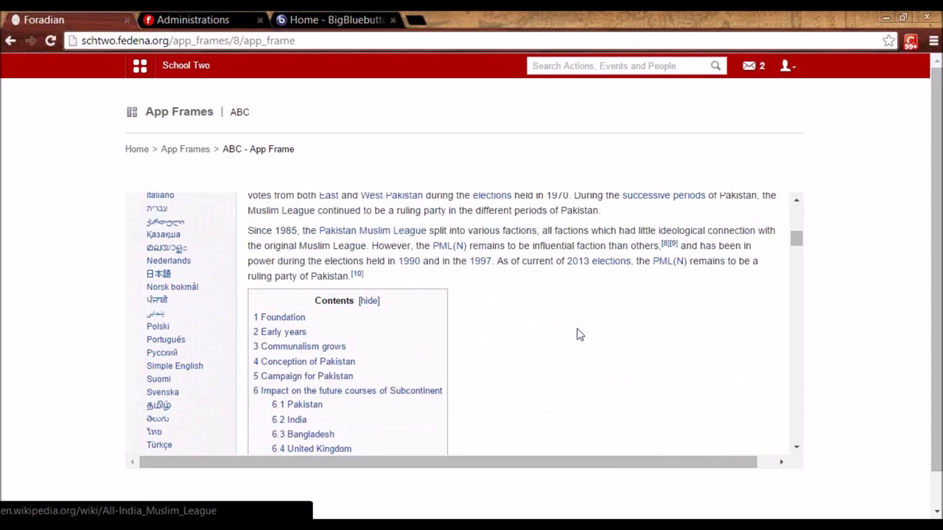
{"action": "left_click", "coordinate": [141, 68]}
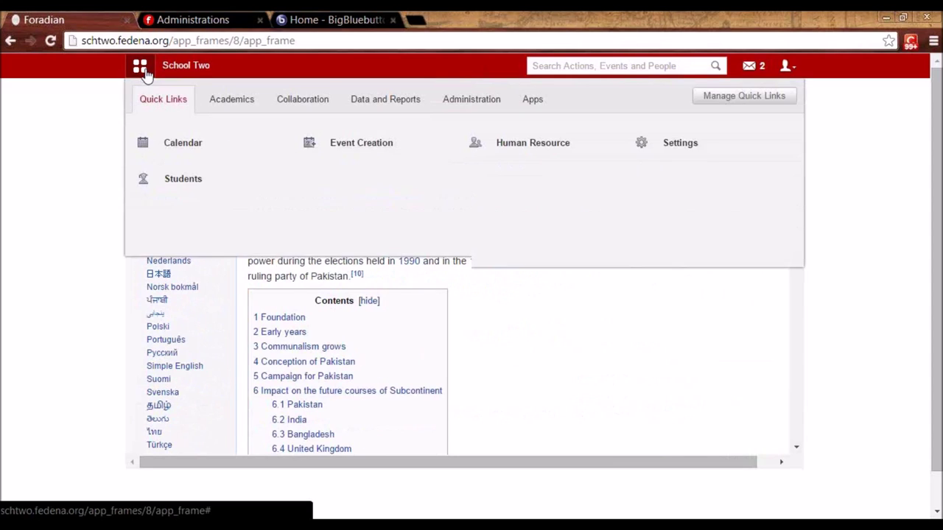
{"action": "left_click", "coordinate": [302, 111]}
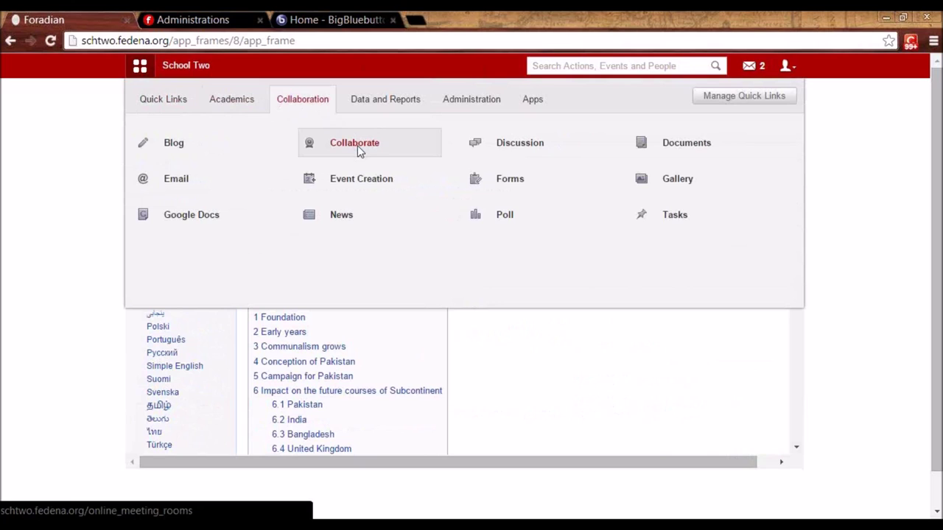
- Choose Collaborate to reach the Online Meetings page for 22-12-2014
{"action": "left_click", "coordinate": [357, 145]}
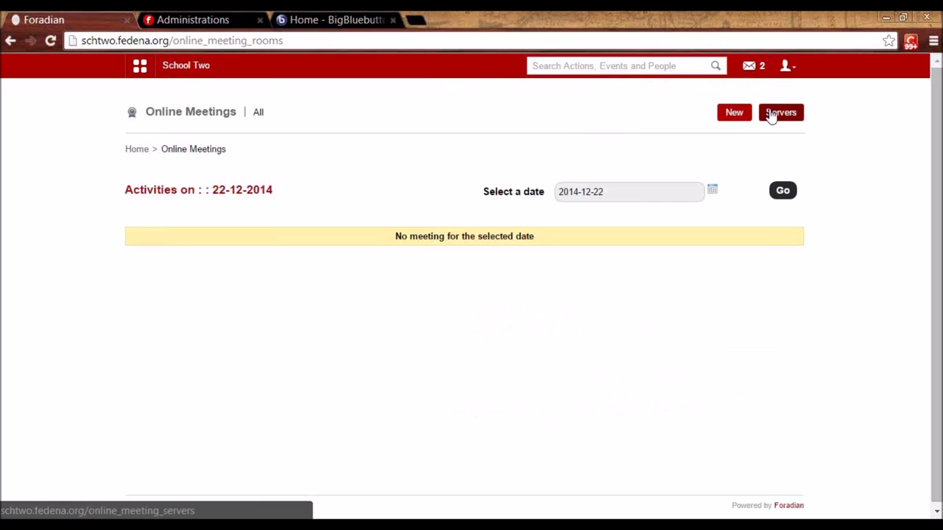
- Scroll through the BigBlueButton feature list, then return to Fedena's online meetings tab
{"action": "left_click", "coordinate": [352, 22]}
{"action": "scroll", "coordinate": [463, 263], "scroll_direction": "down", "scroll_amount": 4}
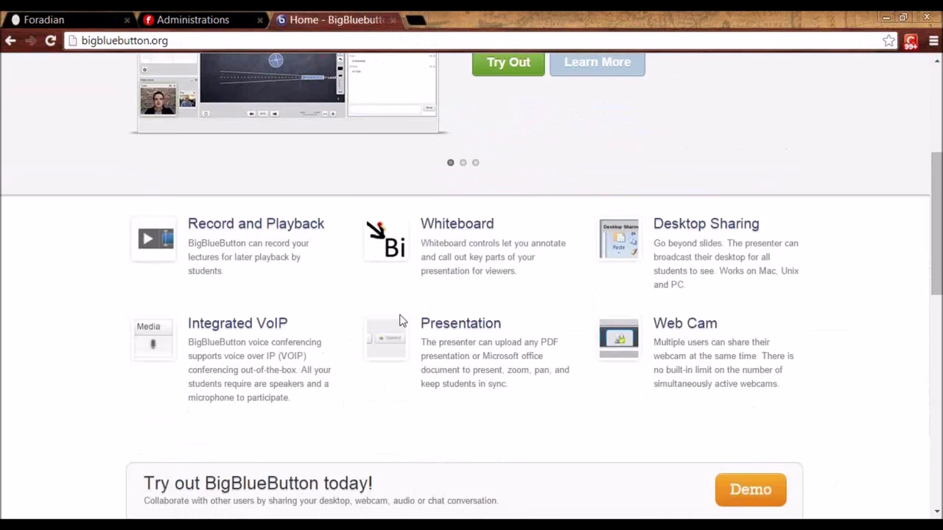
{"action": "scroll", "coordinate": [402, 321], "scroll_direction": "up", "scroll_amount": 4}
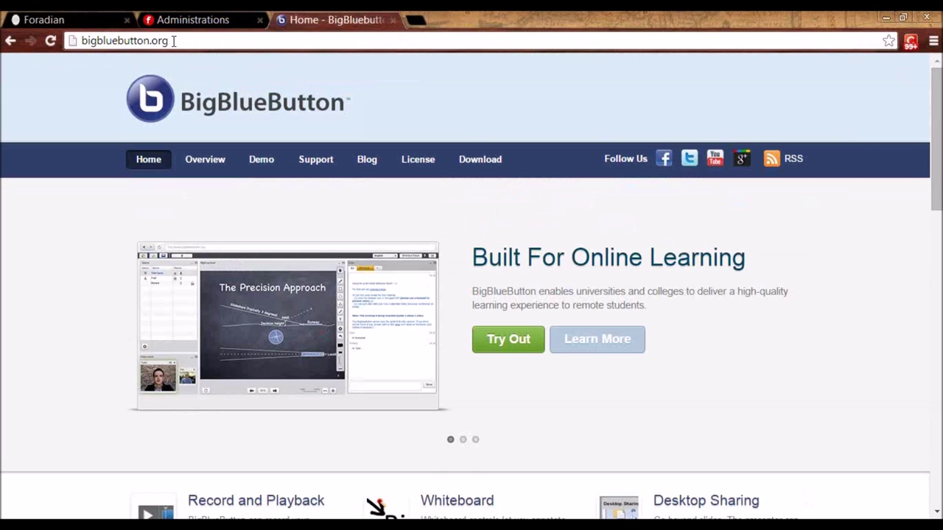
{"action": "scroll", "coordinate": [560, 305], "scroll_direction": "down", "scroll_amount": 5}
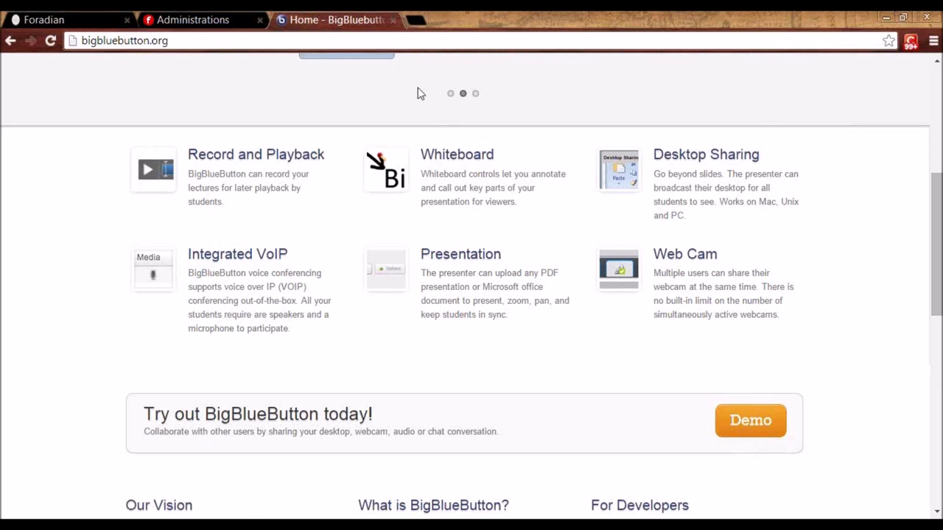
{"action": "scroll", "coordinate": [446, 158], "scroll_direction": "up", "scroll_amount": 5}
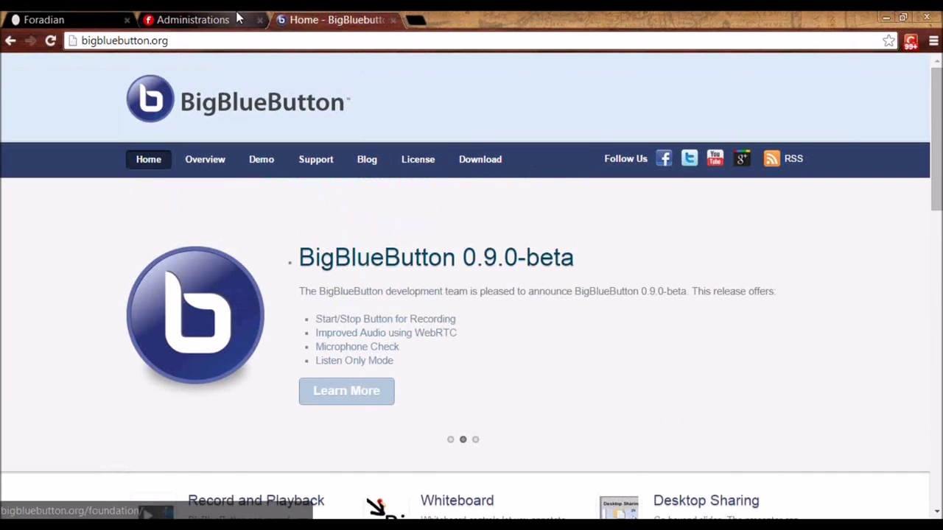
{"action": "left_click", "coordinate": [234, 17]}
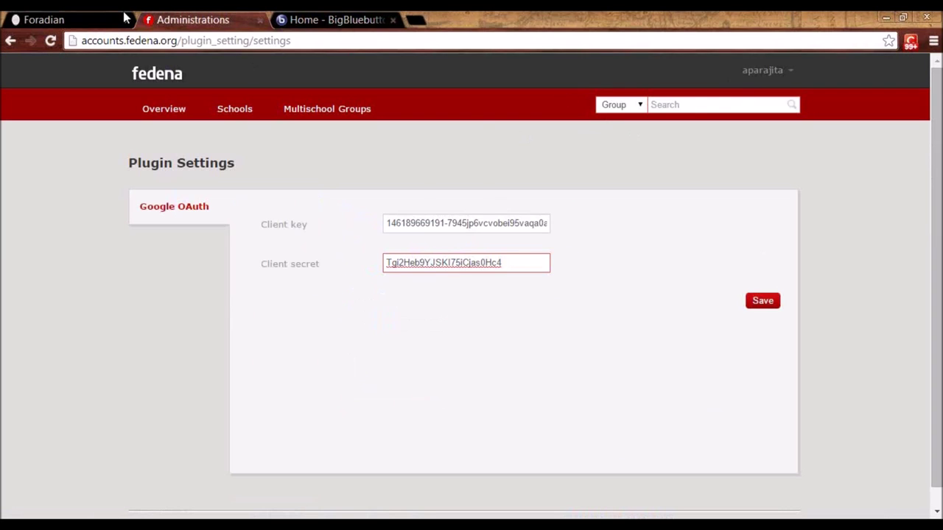
{"action": "left_click", "coordinate": [125, 17]}
- Open the New server form, check its Name, URL and Salt fields, and leave without saving
{"action": "left_click", "coordinate": [788, 119]}
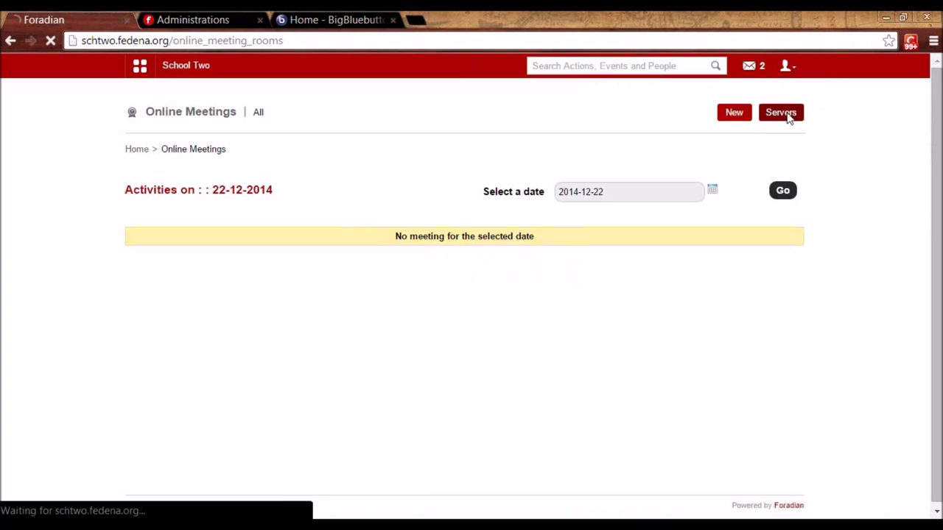
{"action": "left_click", "coordinate": [772, 116]}
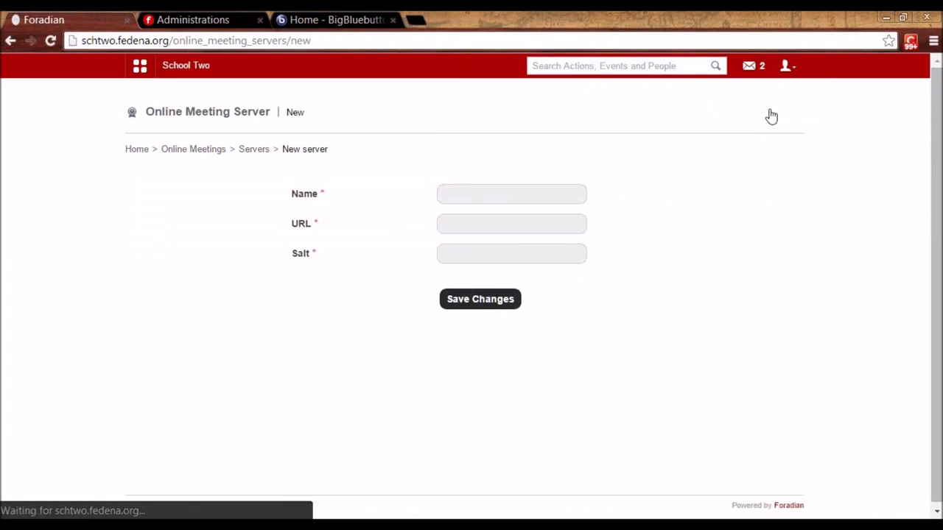
{"action": "left_click", "coordinate": [509, 189]}
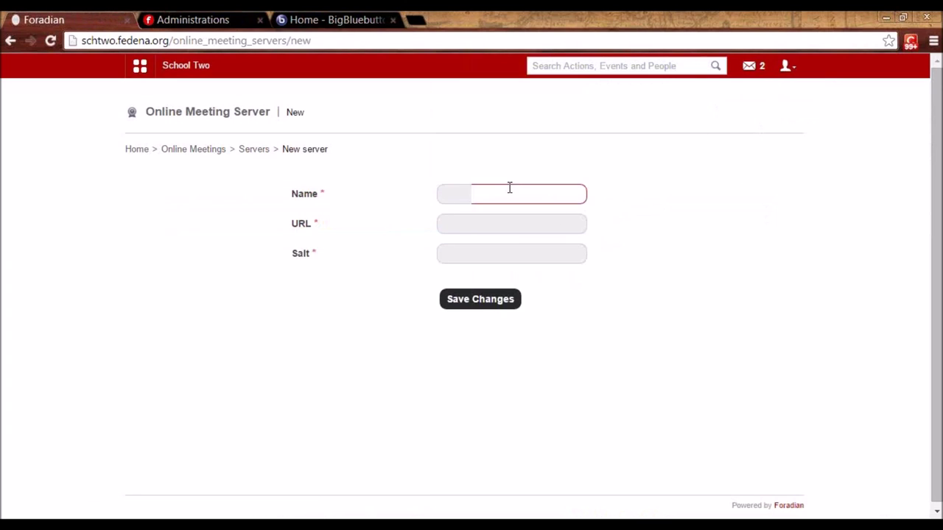
{"action": "left_click", "coordinate": [493, 224]}
{"action": "left_click", "coordinate": [491, 252]}
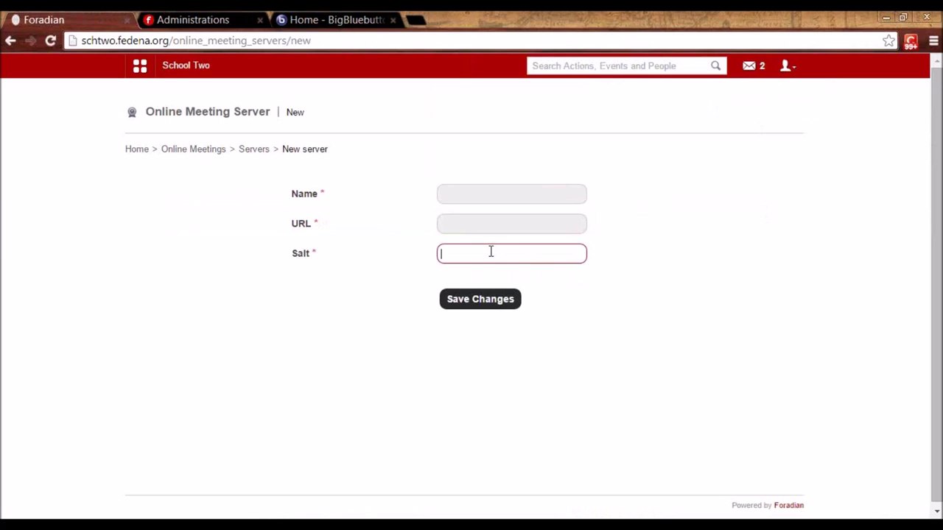
{"action": "left_click", "coordinate": [207, 150]}
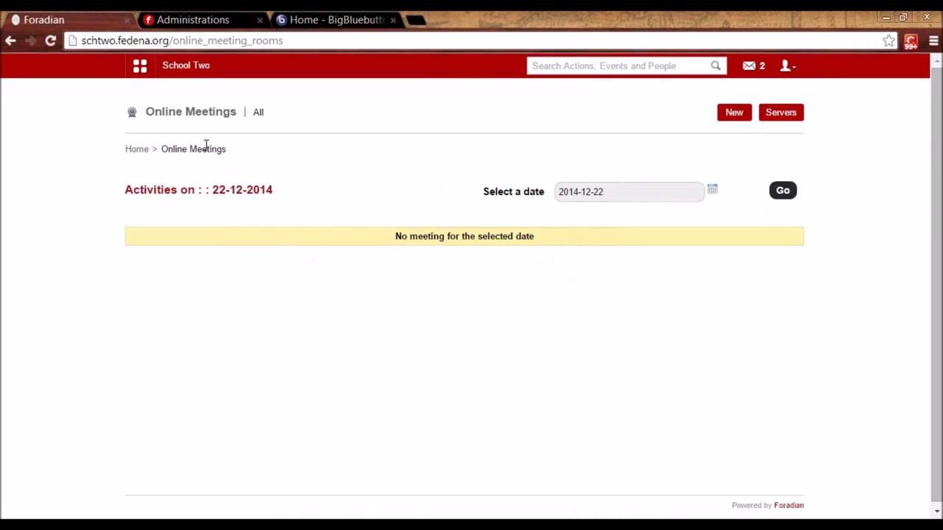
- Start a new online meeting and check the Server and department dropdowns without choosing any
{"action": "left_click", "coordinate": [734, 118]}
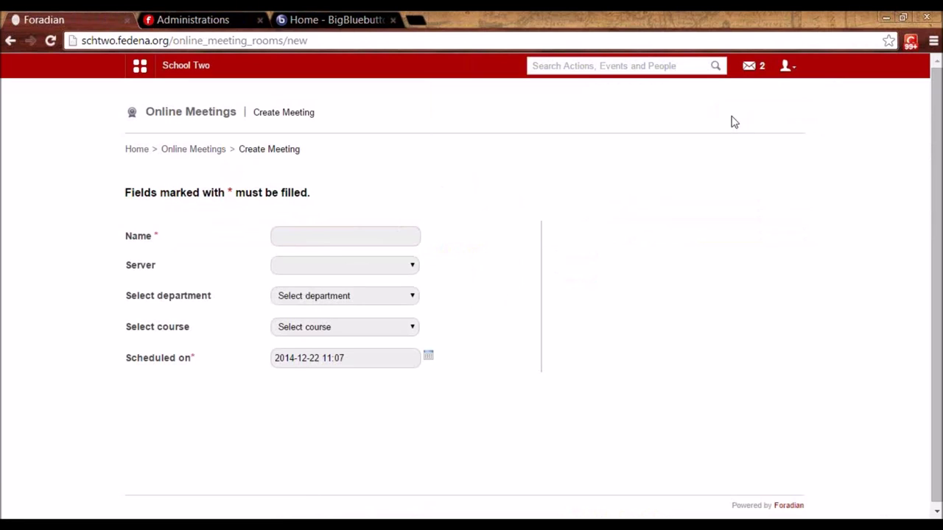
{"action": "left_click", "coordinate": [330, 240]}
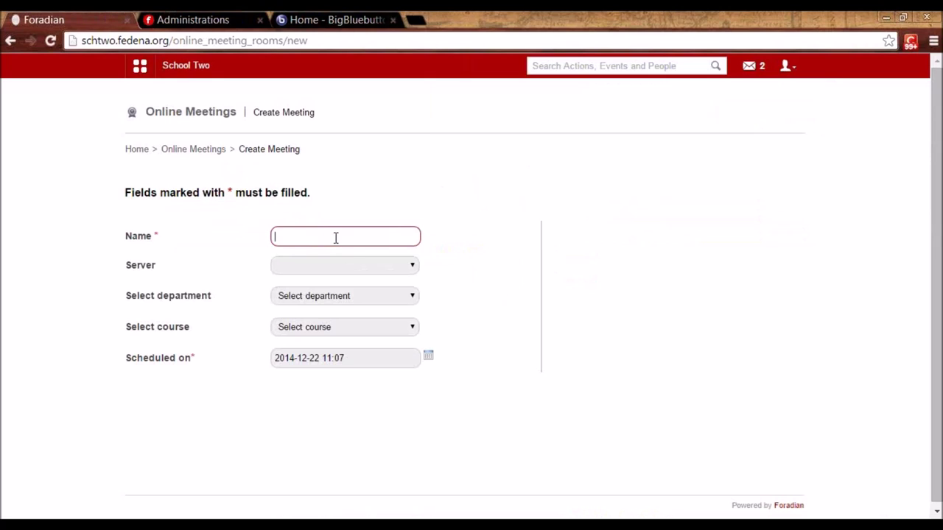
{"action": "left_click", "coordinate": [367, 271]}
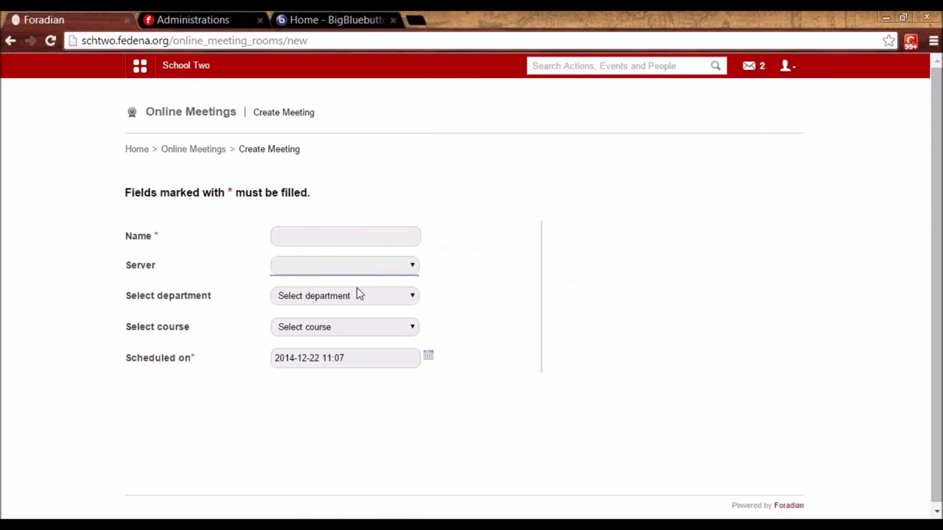
{"action": "left_click", "coordinate": [363, 298]}
{"action": "left_click", "coordinate": [363, 298]}
{"action": "left_click", "coordinate": [363, 299]}
{"action": "left_click", "coordinate": [363, 298]}
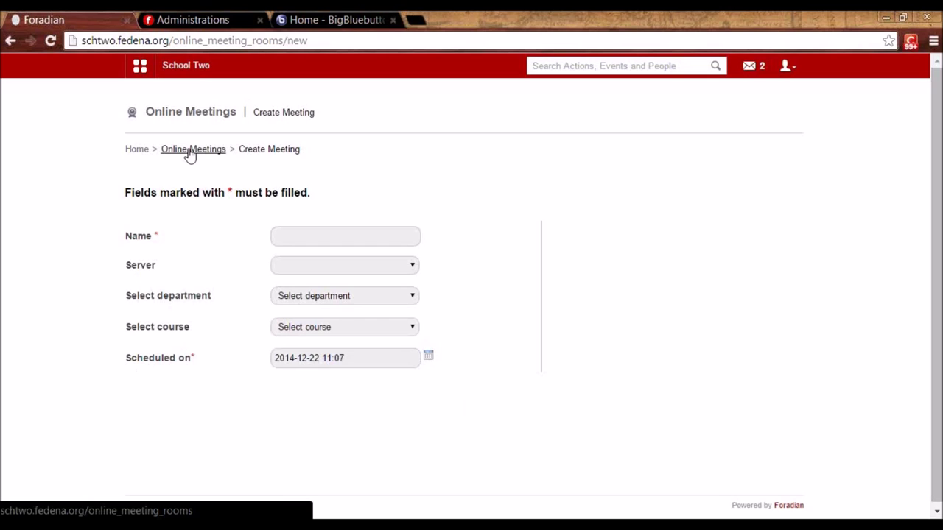
- Go to Administration > Online Payment > Settings
{"action": "left_click", "coordinate": [138, 74]}
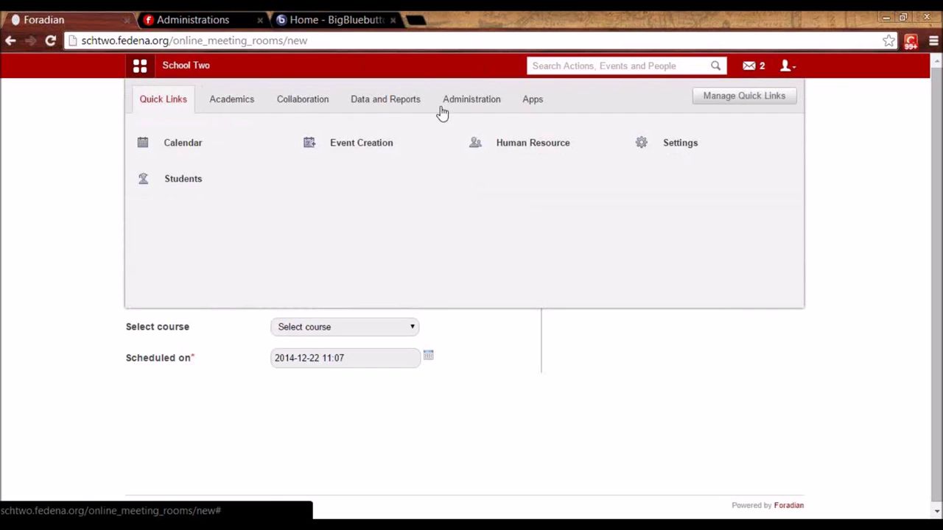
{"action": "left_click", "coordinate": [476, 101]}
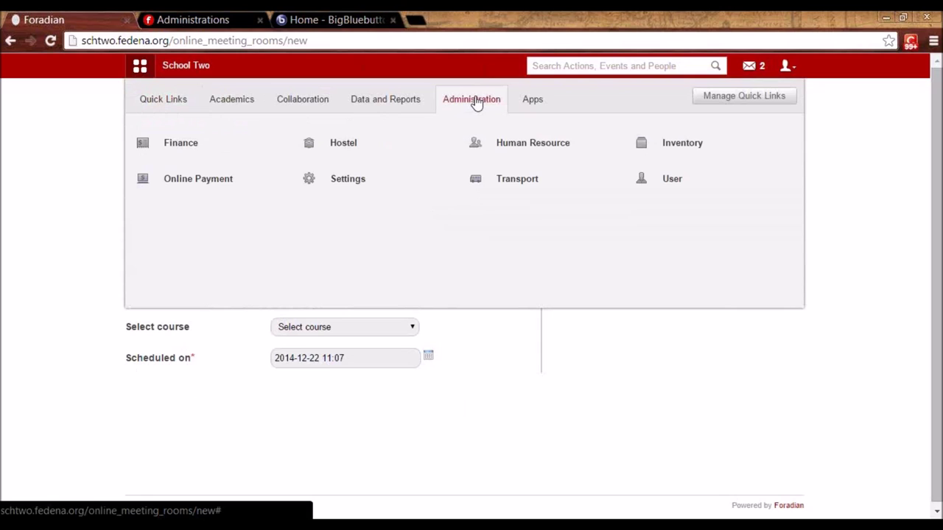
{"action": "left_click", "coordinate": [172, 185]}
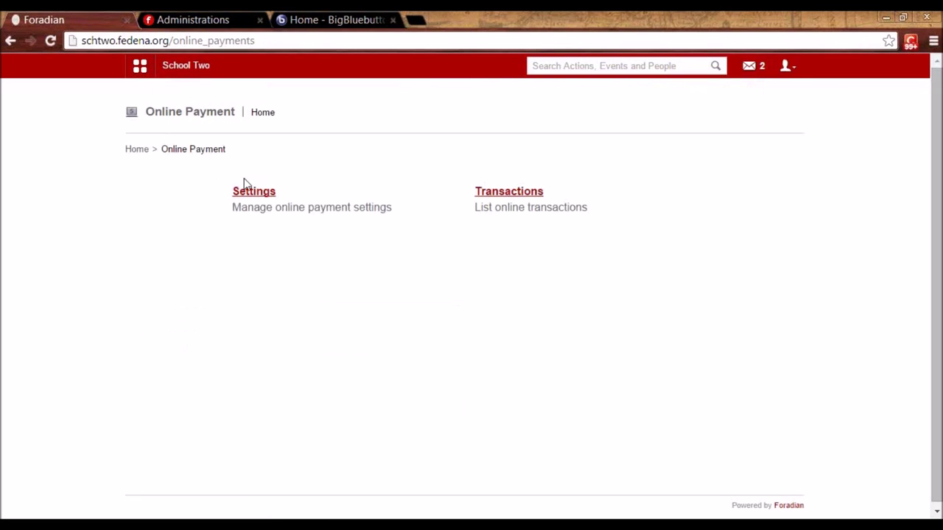
{"action": "left_click", "coordinate": [260, 192]}
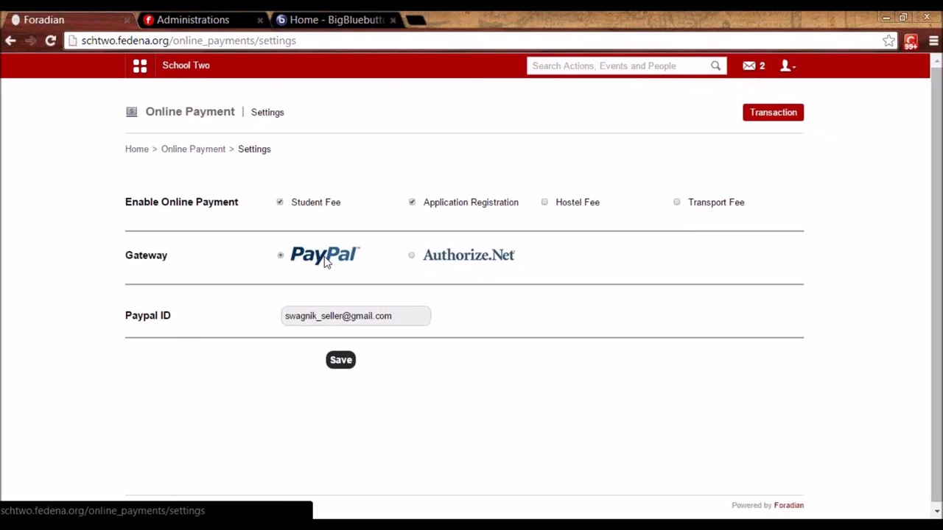
- Switch the gateway to Authorize.Net to compare fields, then back to PayPal
{"action": "left_click_drag", "start_coordinate": [400, 311], "coordinate": [286, 315]}
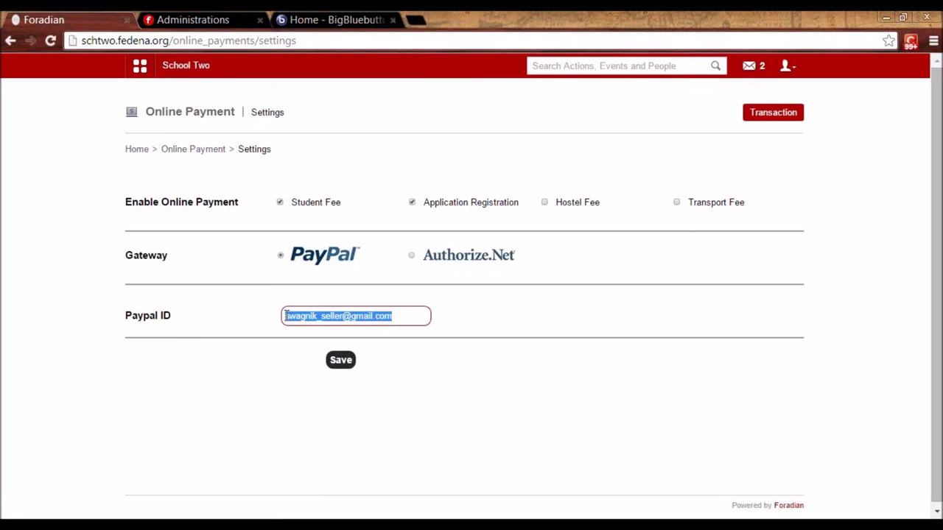
{"action": "left_click", "coordinate": [300, 316]}
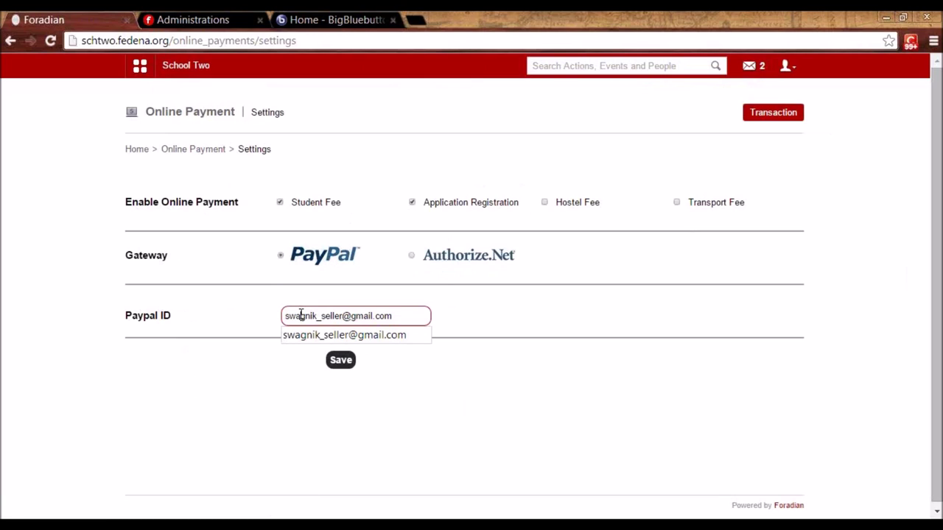
{"action": "left_click", "coordinate": [412, 257]}
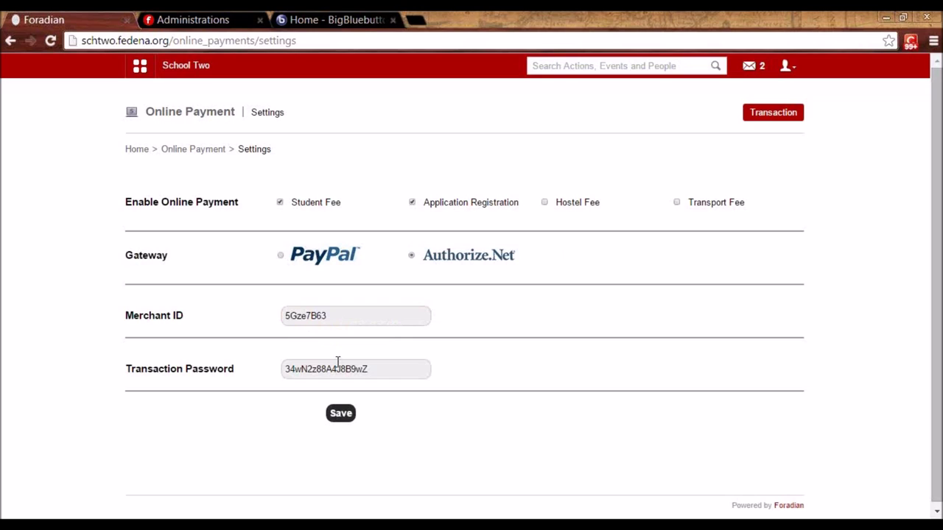
{"action": "left_click", "coordinate": [280, 256]}
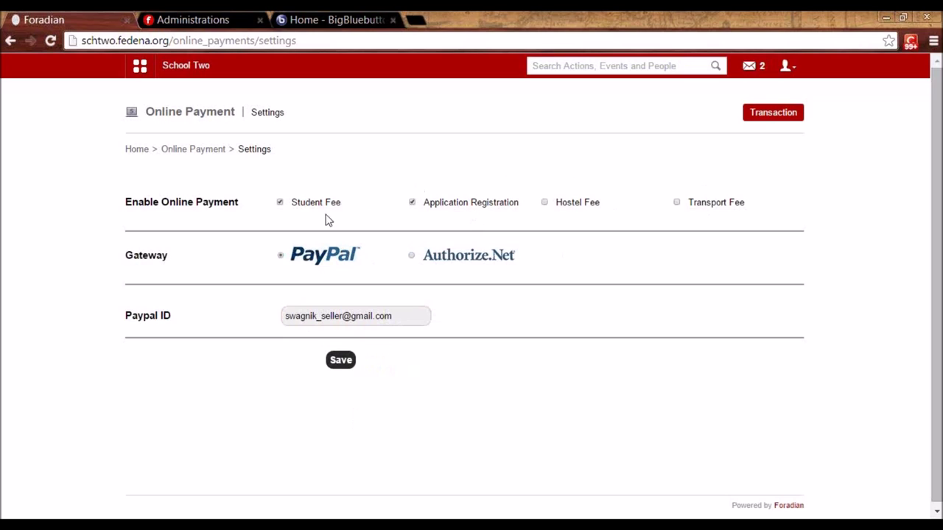
{"action": "left_click", "coordinate": [786, 65]}
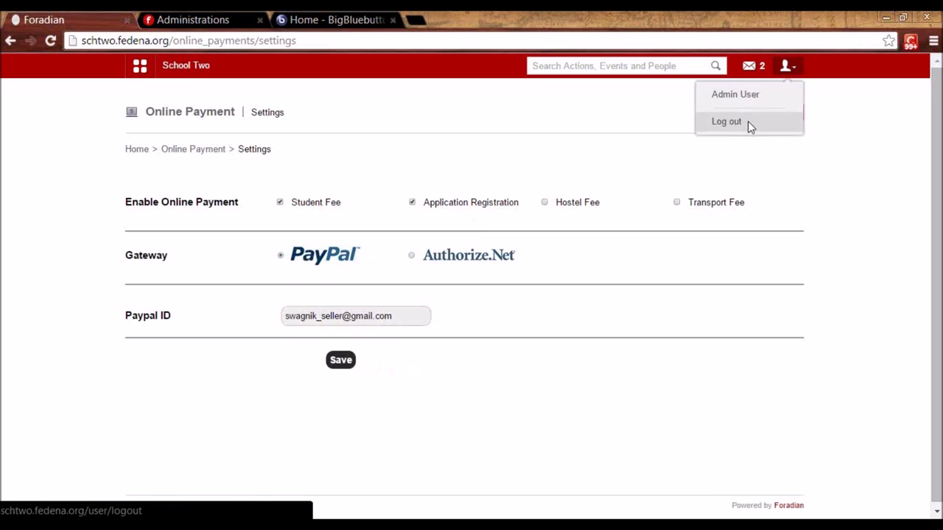
- Log out of the admin account and log in with the student's username and password
{"action": "left_click", "coordinate": [749, 124]}
{"action": "double_click", "coordinate": [486, 213]}
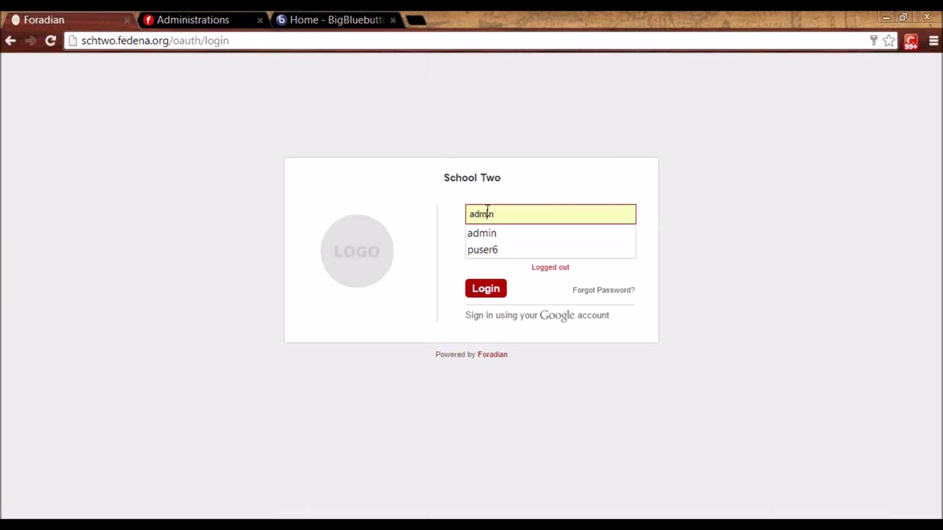
{"action": "type", "text": "user39"}
{"action": "key", "text": "Tab"}
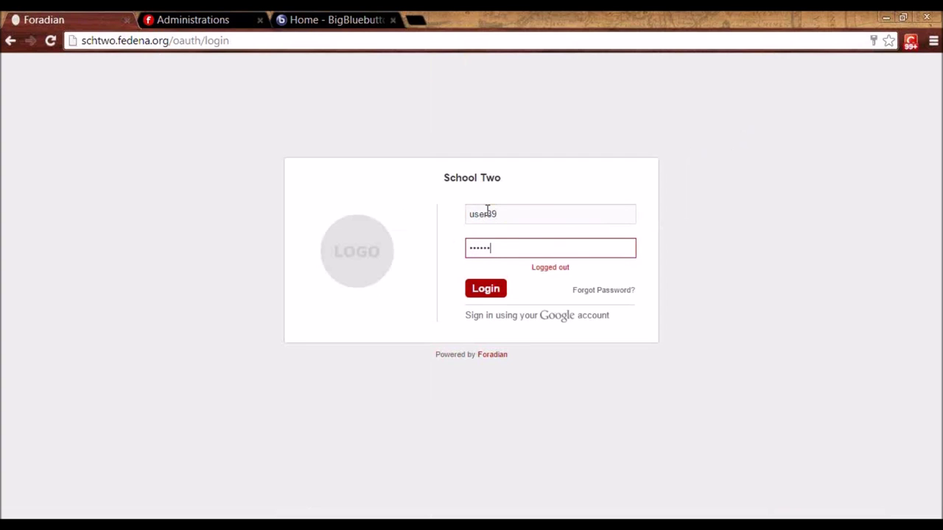
{"action": "key", "text": "Return"}
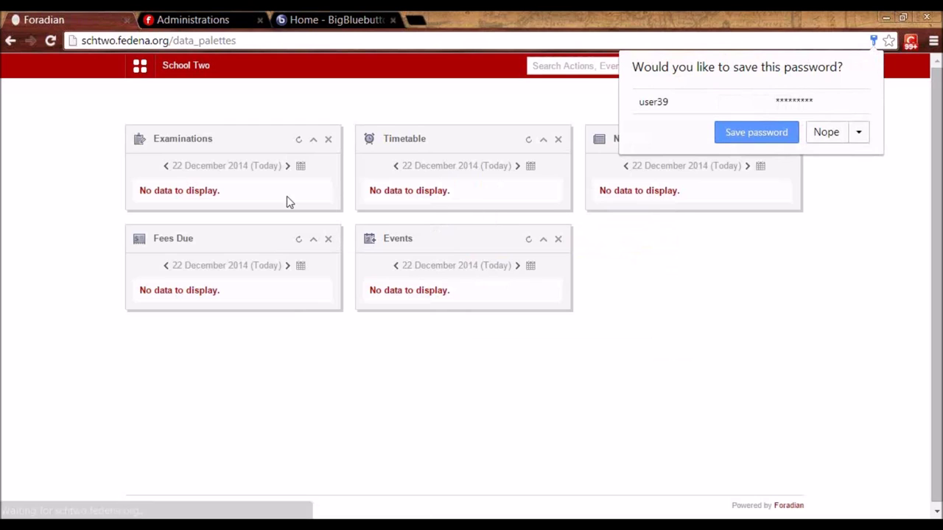
- Open Academics > My Profile and view the student's Fees
{"action": "left_click", "coordinate": [140, 66]}
{"action": "left_click", "coordinate": [230, 98]}
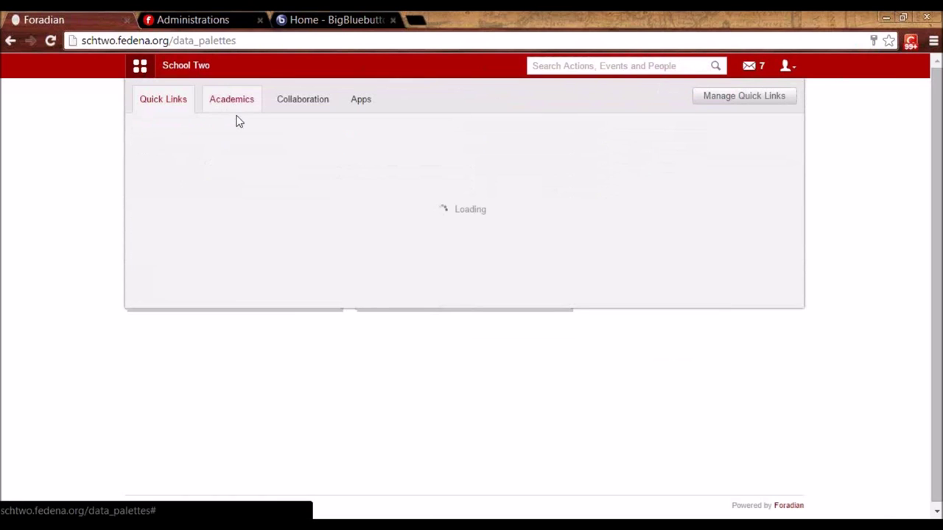
{"action": "left_click", "coordinate": [360, 179]}
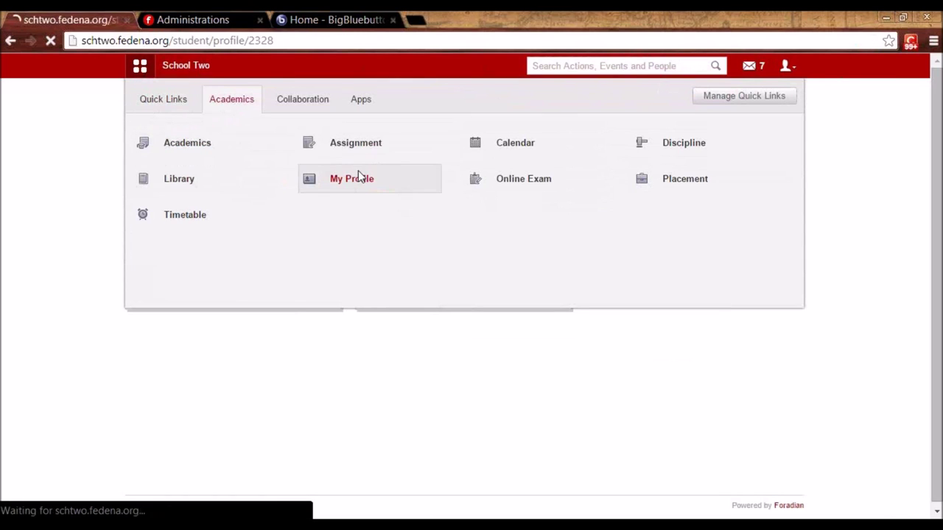
{"action": "left_click", "coordinate": [780, 114]}
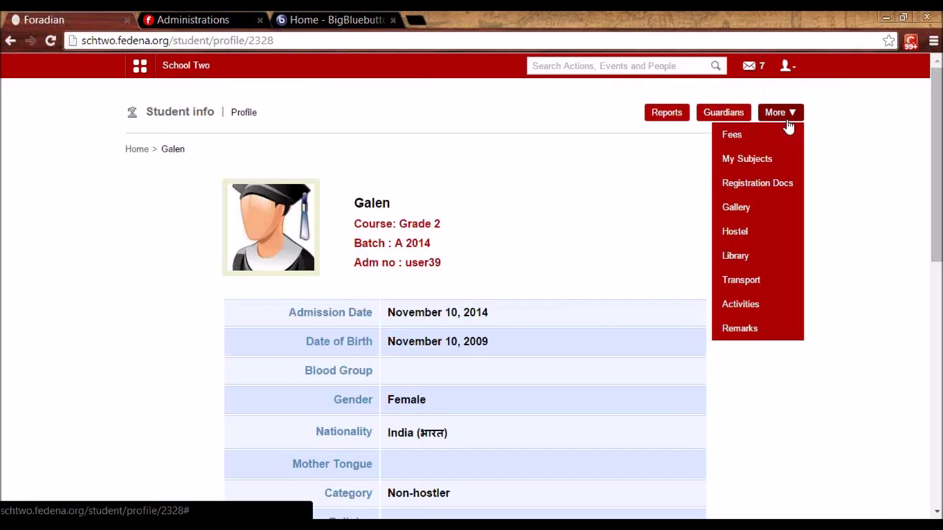
{"action": "left_click", "coordinate": [767, 137]}
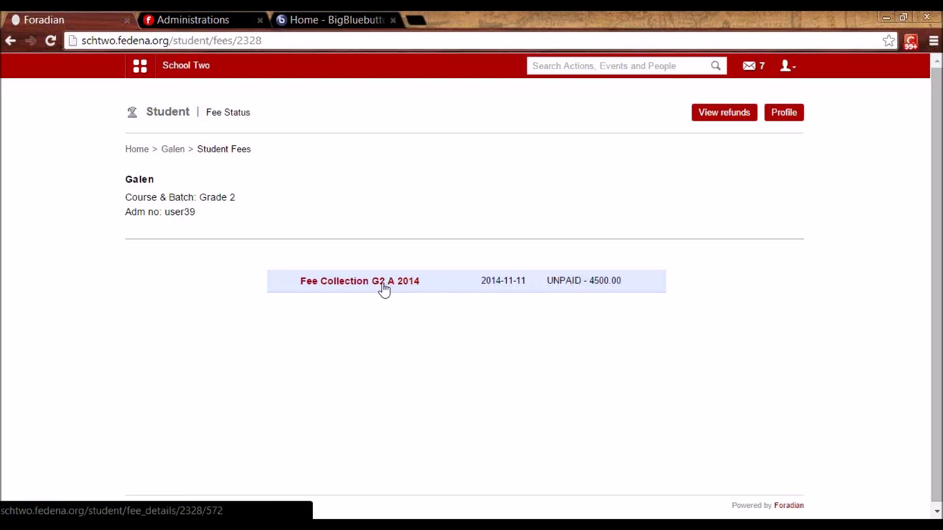
- Open Fee Collection G2 A 2014, start paying the 4500.00 fee, then go back
{"action": "left_click", "coordinate": [383, 287]}
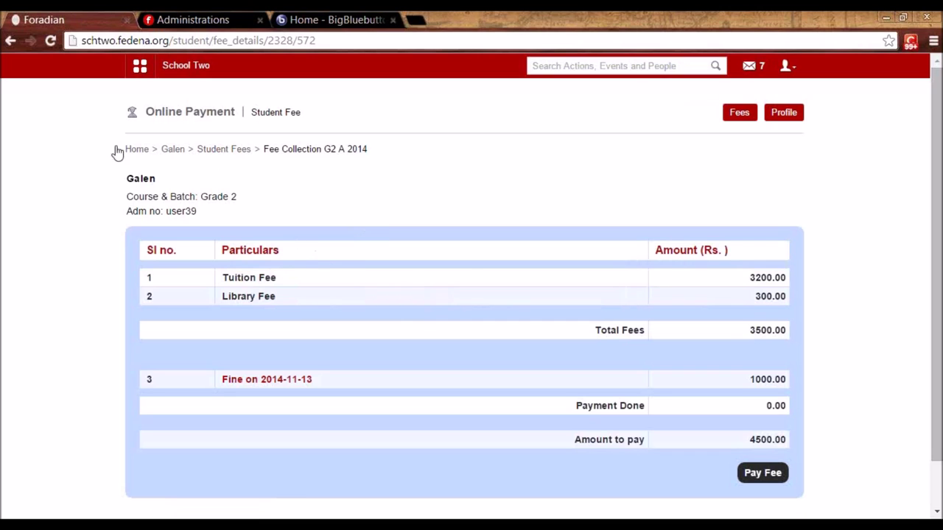
{"action": "scroll", "coordinate": [442, 243], "scroll_direction": "down", "scroll_amount": 2}
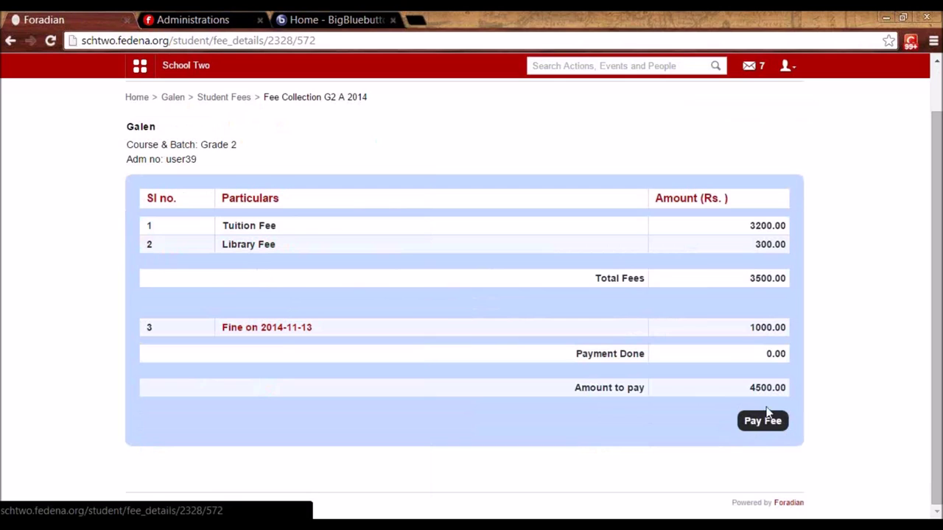
{"action": "left_click", "coordinate": [762, 422]}
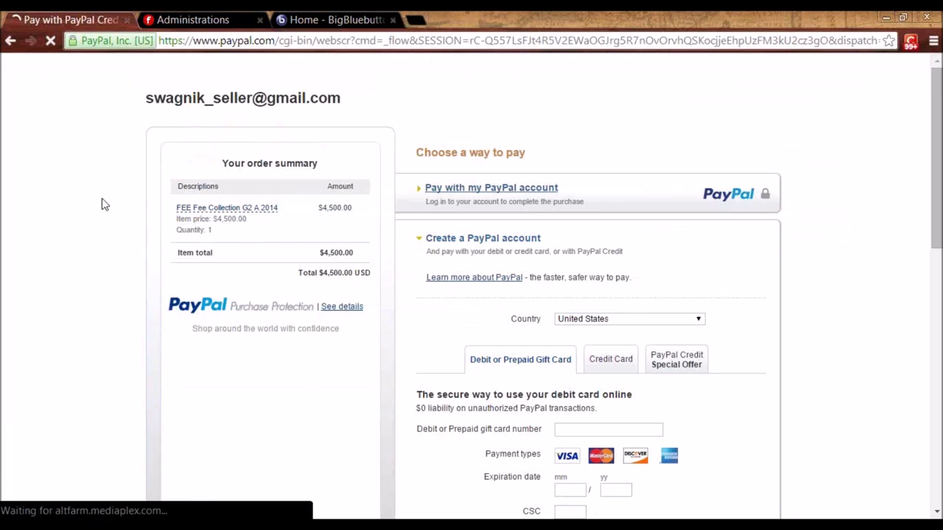
{"action": "key", "text": "alt+Left"}
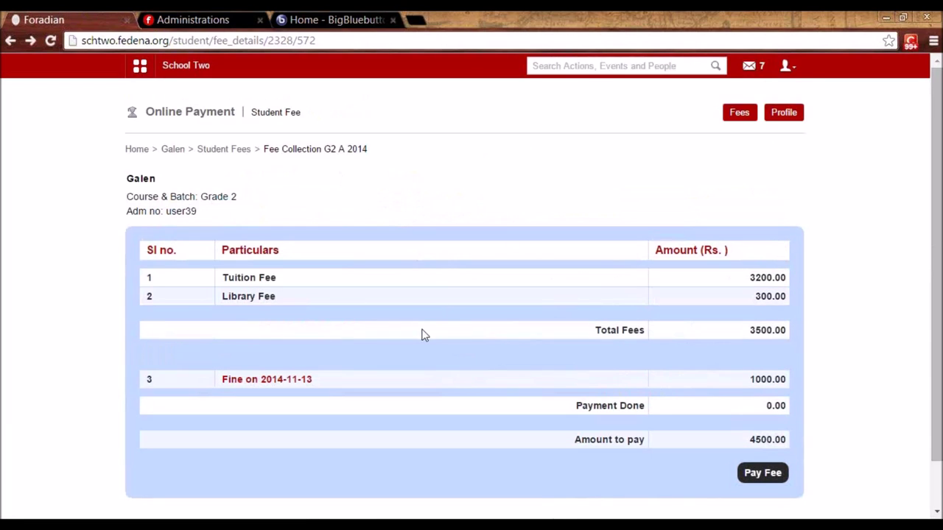
{"action": "left_click", "coordinate": [785, 66]}
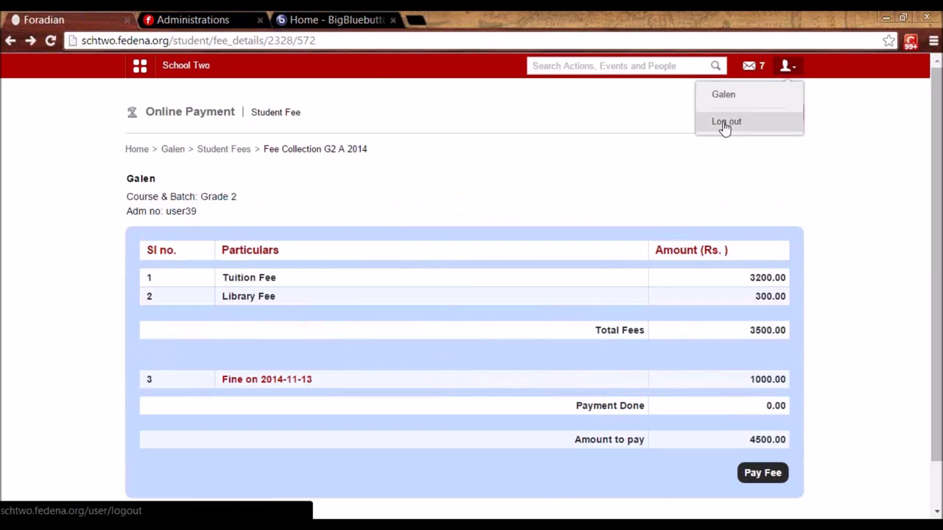
- Sign out of the student account, log back in as administrator, and open the Collaboration Blog
{"action": "left_click", "coordinate": [726, 122]}
{"action": "left_click", "coordinate": [483, 294]}
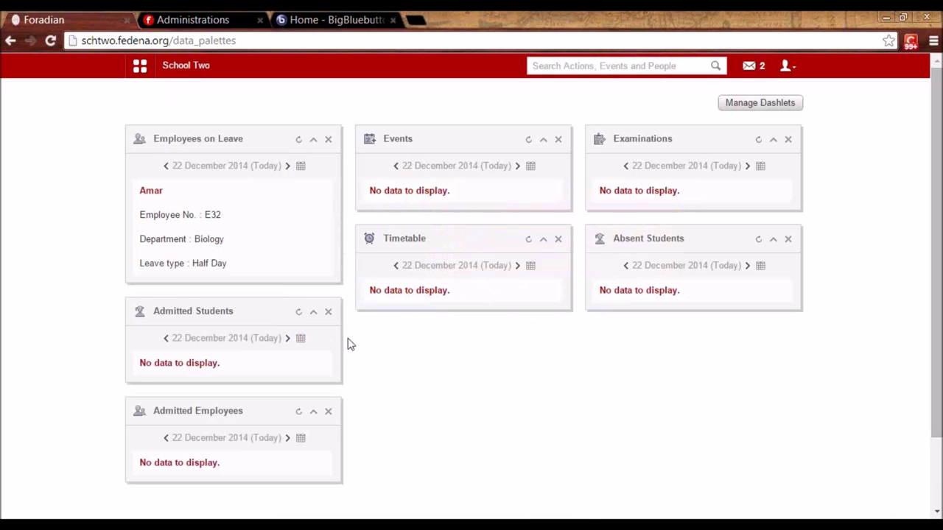
{"action": "left_click", "coordinate": [140, 67]}
{"action": "left_click", "coordinate": [295, 103]}
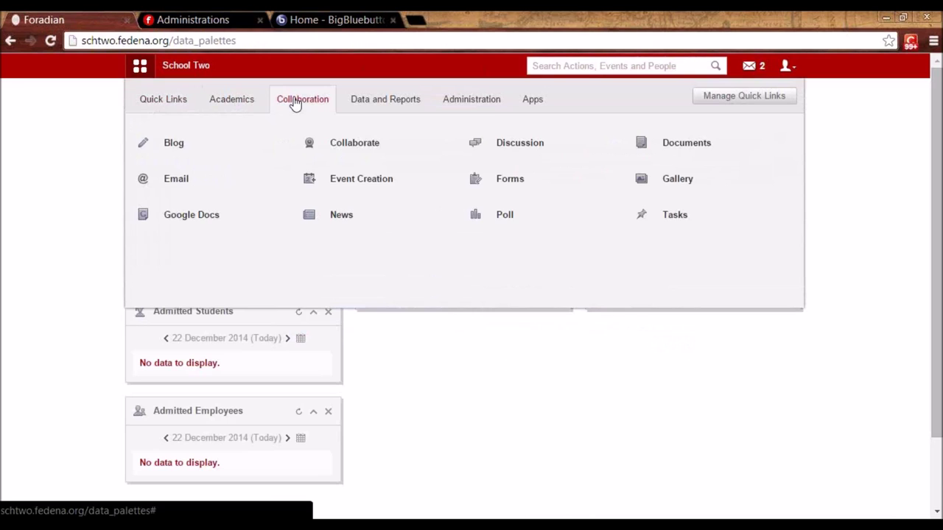
{"action": "left_click", "coordinate": [199, 156]}
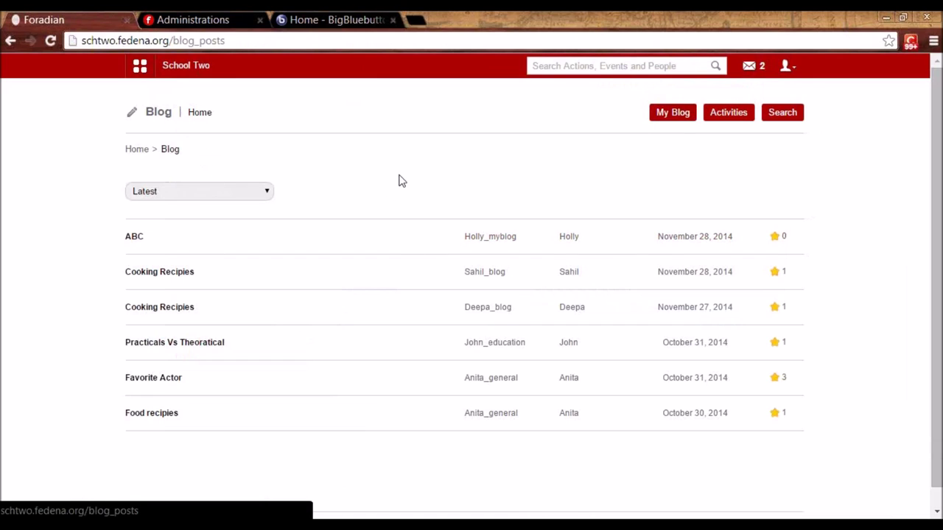
- Try My Blog, which refuses administrators, then log out of the administrator account
{"action": "left_click", "coordinate": [665, 116]}
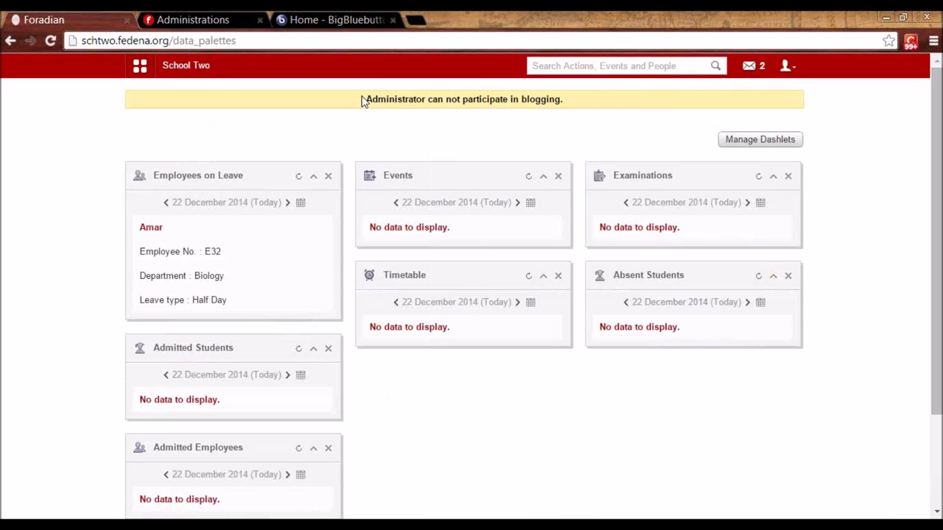
{"action": "left_click_drag", "start_coordinate": [361, 101], "coordinate": [582, 103]}
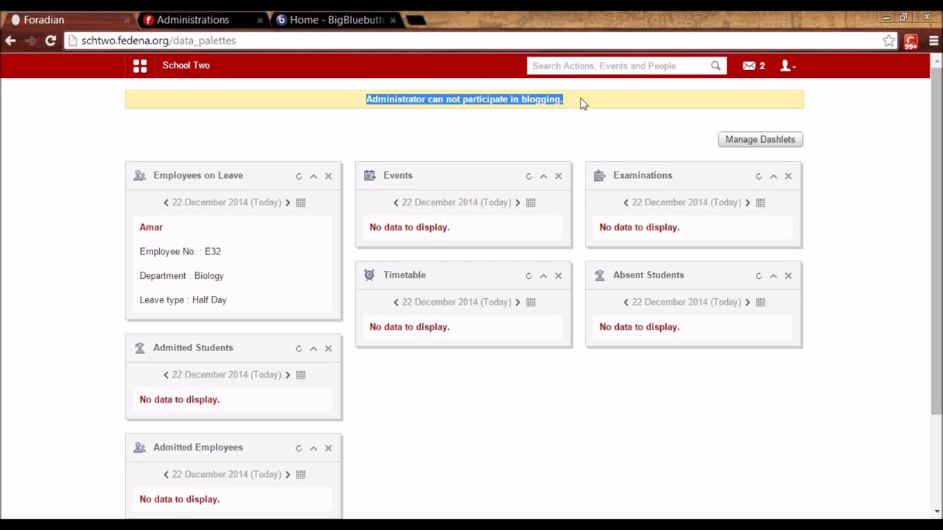
{"action": "left_click", "coordinate": [581, 104]}
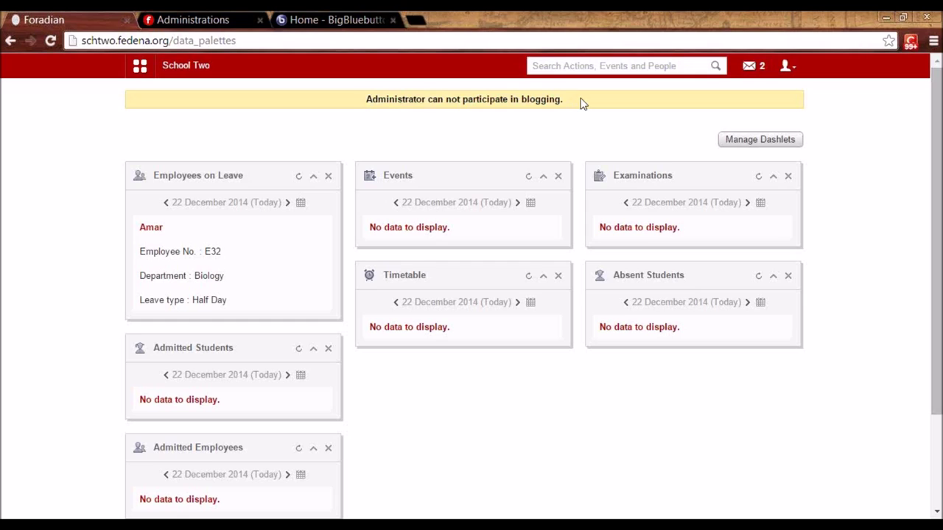
{"action": "left_click", "coordinate": [785, 68]}
{"action": "left_click", "coordinate": [742, 123]}
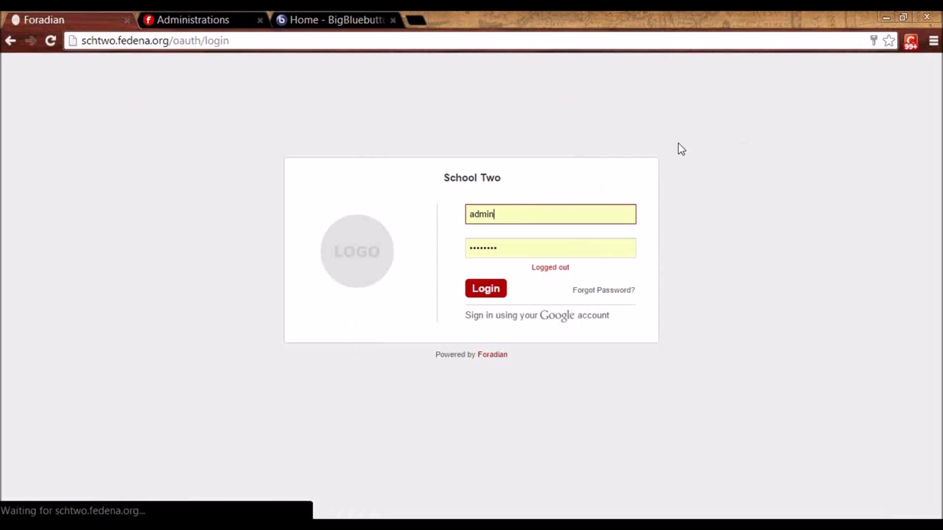
- Sign in with the employee account's username and password
{"action": "double_click", "coordinate": [495, 213]}
{"action": "key", "text": "Tab"}
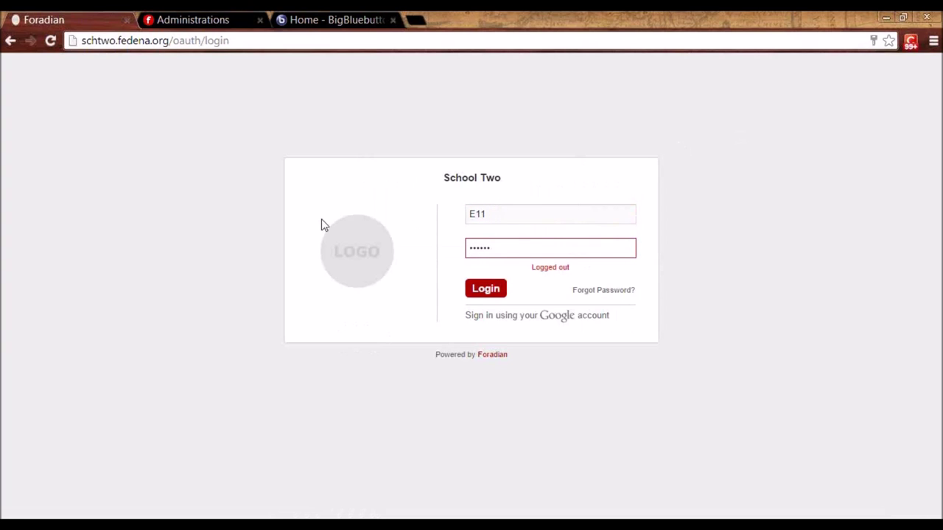
{"action": "left_click", "coordinate": [486, 289]}
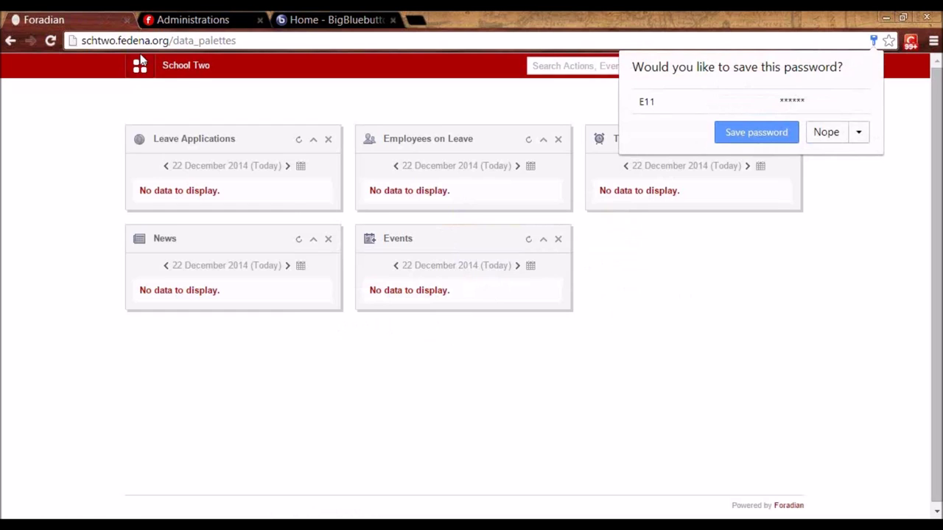
- Open Apps > Collaboration > Blog, view My Blog, then return to the blog home
{"action": "left_click", "coordinate": [140, 65]}
{"action": "left_click", "coordinate": [290, 98]}
{"action": "left_click", "coordinate": [171, 146]}
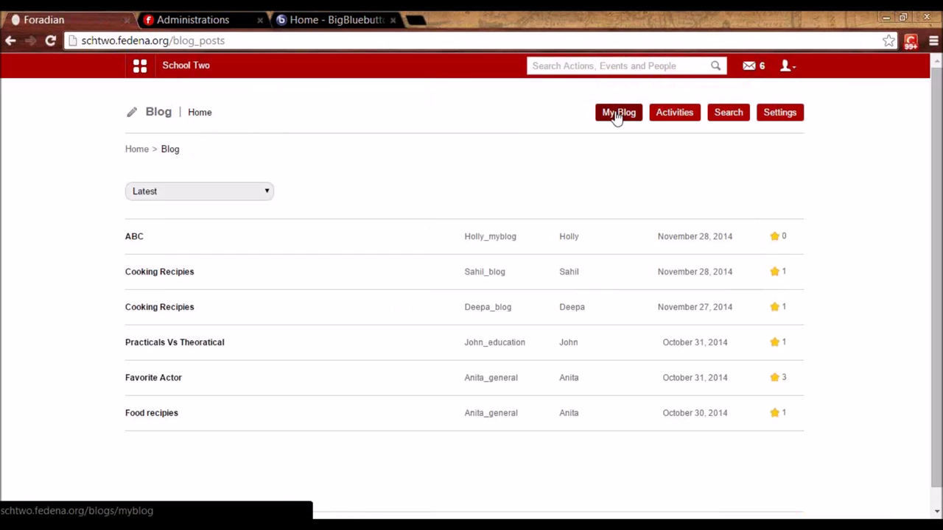
{"action": "left_click", "coordinate": [618, 116]}
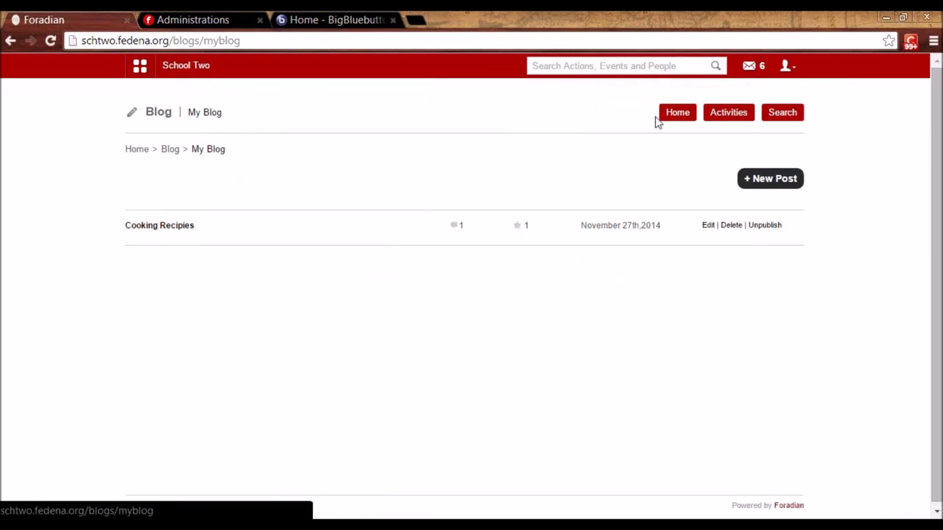
{"action": "left_click", "coordinate": [681, 118]}
- Look over the blog settings' blog name without changing it, then return to the blog list
{"action": "left_click", "coordinate": [786, 117]}
{"action": "left_click_drag", "start_coordinate": [335, 195], "coordinate": [257, 191]}
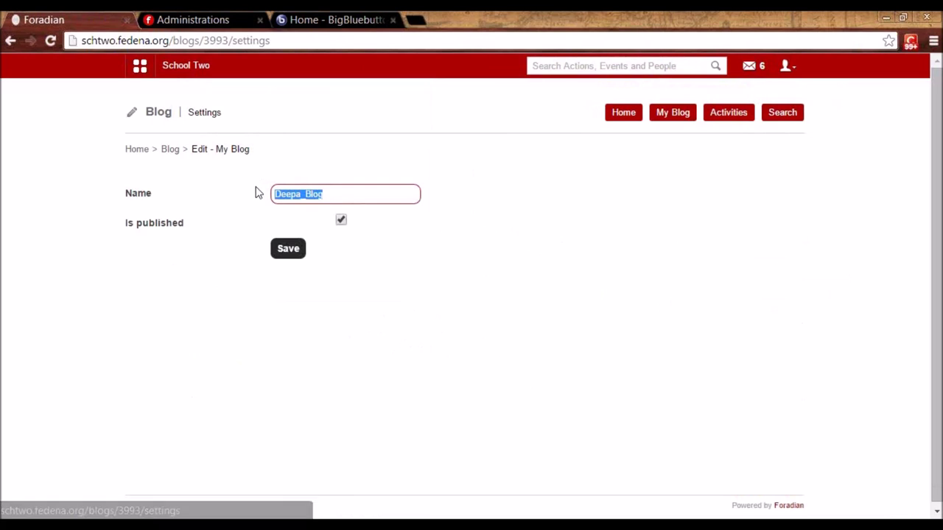
{"action": "left_click", "coordinate": [343, 190]}
{"action": "left_click", "coordinate": [315, 251]}
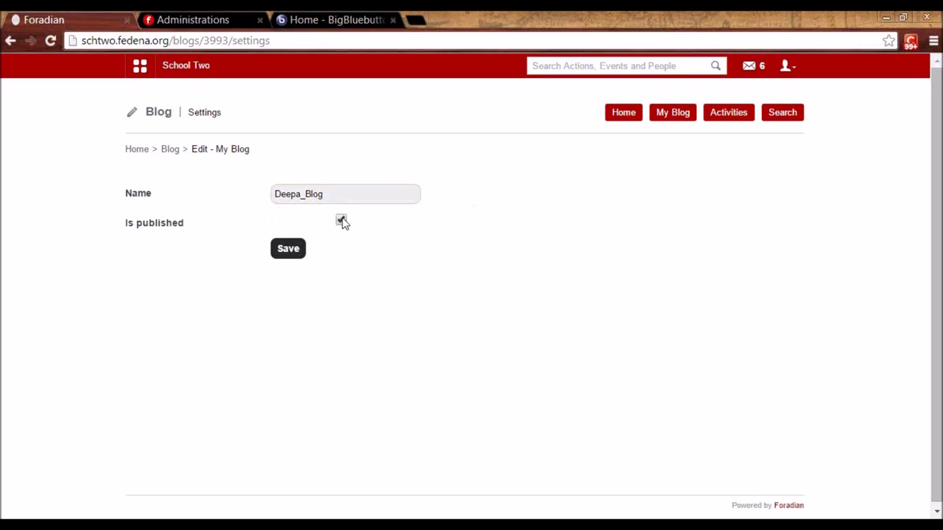
{"action": "left_click", "coordinate": [624, 116]}
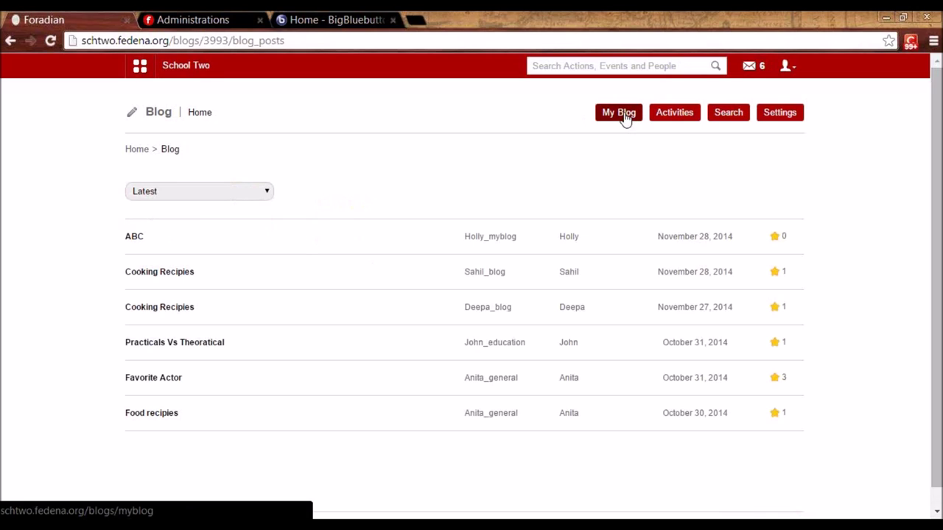
- Open a New Post form on the employee's own blog, then return to My Blog
{"action": "left_click", "coordinate": [628, 122]}
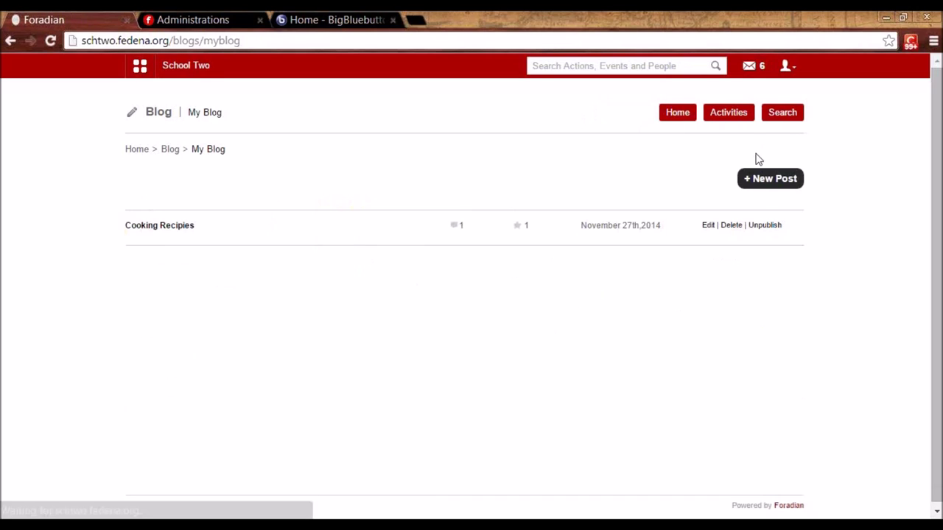
{"action": "left_click", "coordinate": [766, 184]}
{"action": "left_click", "coordinate": [309, 216]}
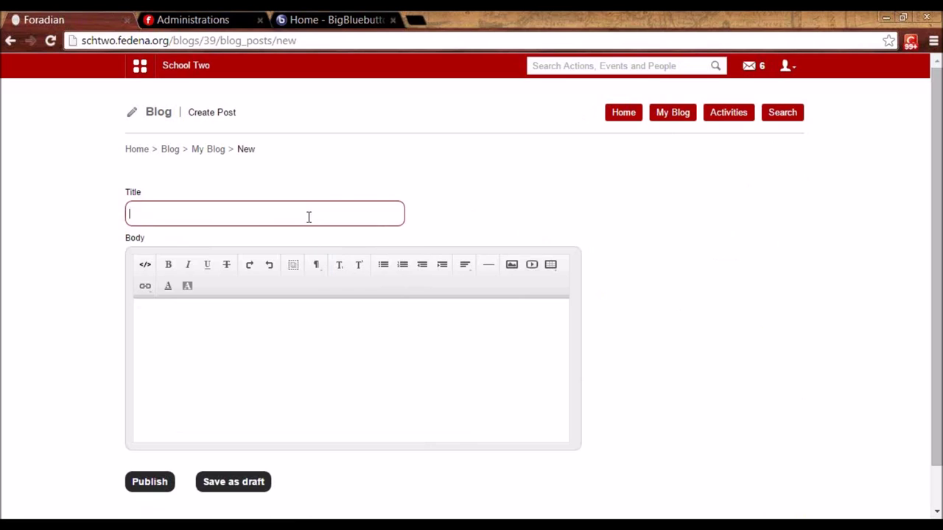
{"action": "left_click", "coordinate": [234, 327]}
{"action": "scroll", "coordinate": [231, 328], "scroll_direction": "down", "scroll_amount": 1}
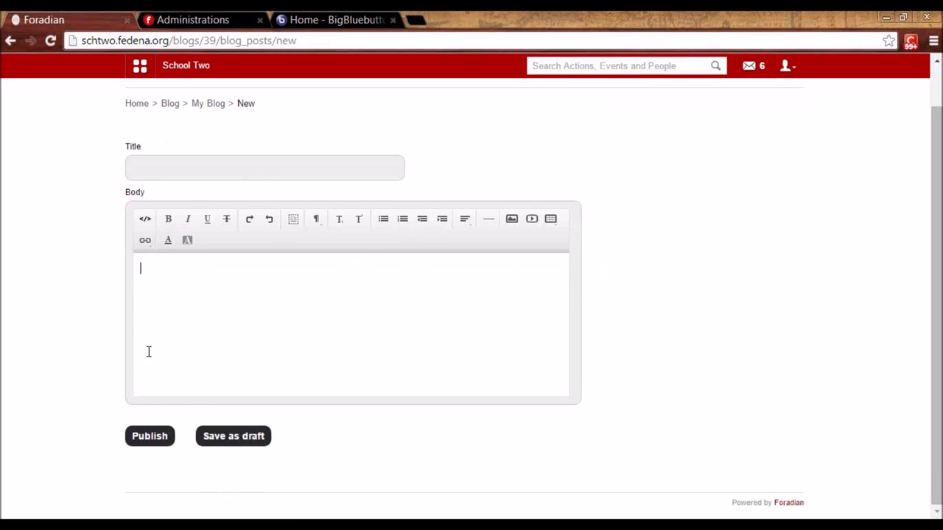
{"action": "scroll", "coordinate": [154, 442], "scroll_direction": "up", "scroll_amount": 1}
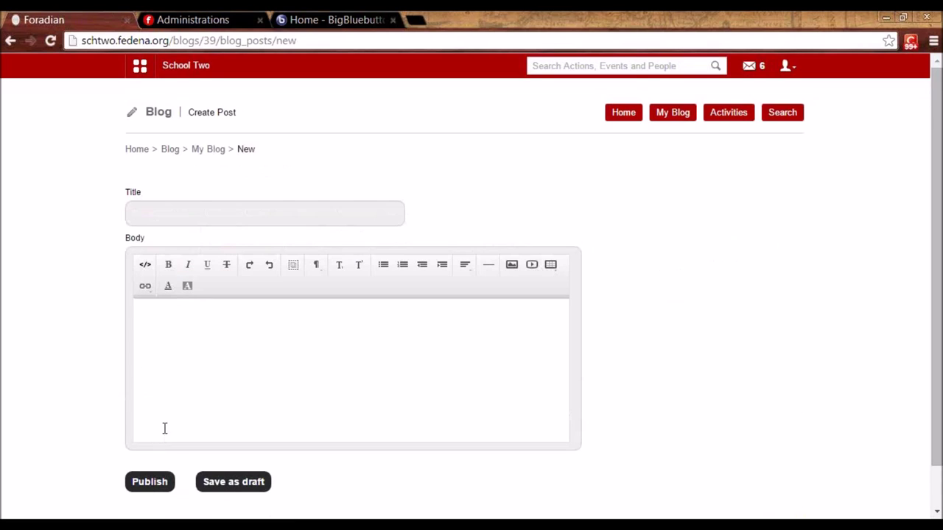
{"action": "left_click", "coordinate": [209, 150]}
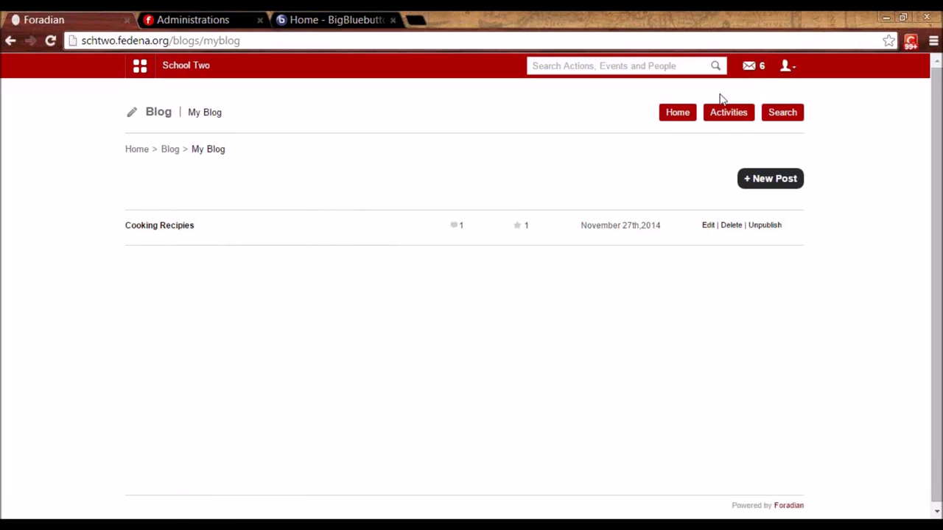
- From Activities, open the Cooking Recipies post with the Delicious! comment, then return to blog home
{"action": "left_click", "coordinate": [733, 115]}
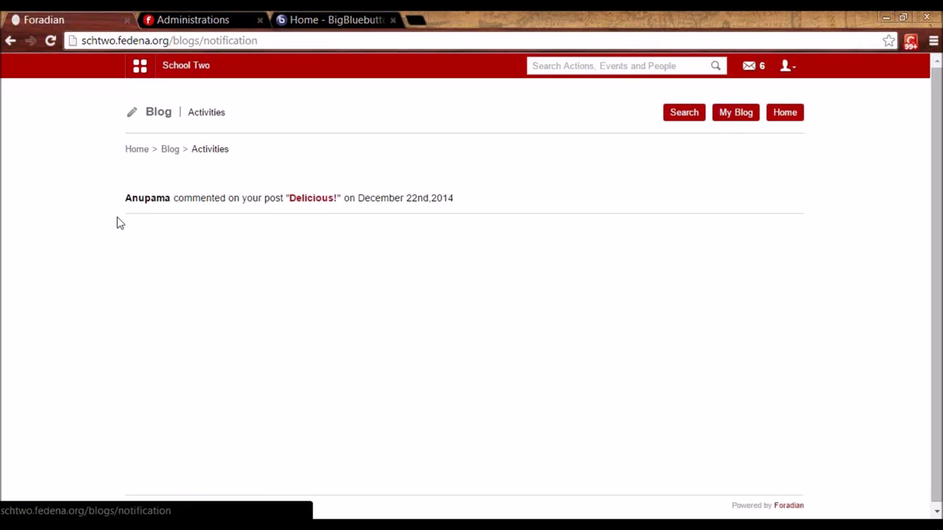
{"action": "left_click", "coordinate": [323, 199]}
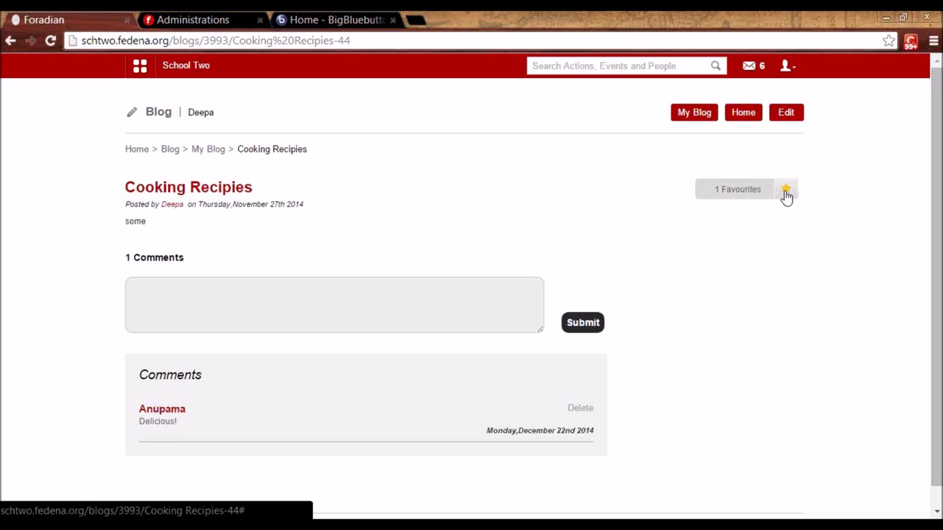
{"action": "left_click", "coordinate": [745, 115]}
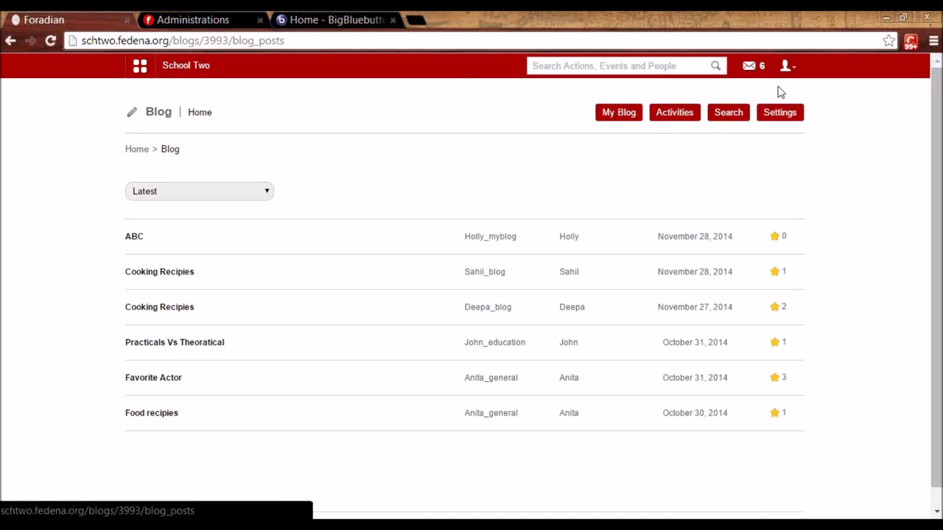
{"action": "left_click", "coordinate": [140, 70]}
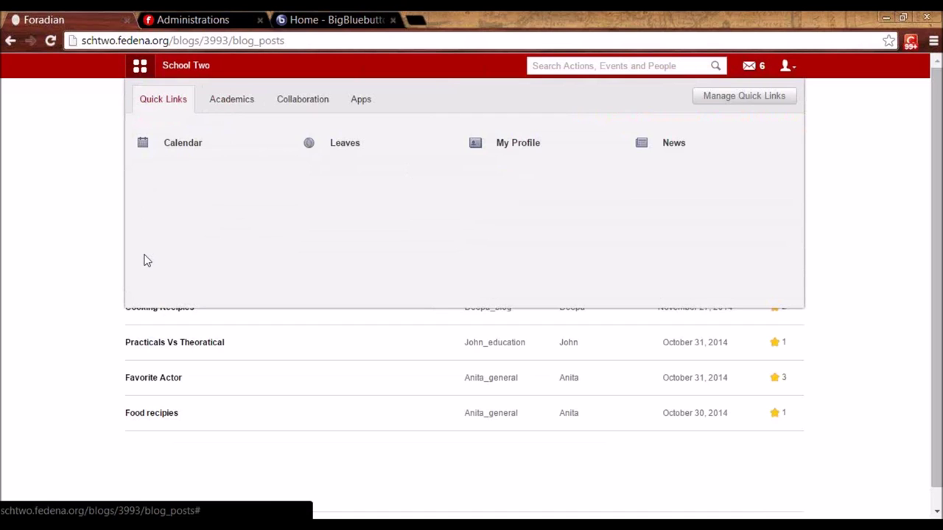
- Go to Academics > Assignments and show assignments for History - K1 - B 2014
{"action": "left_click", "coordinate": [786, 68]}
{"action": "left_click", "coordinate": [787, 68]}
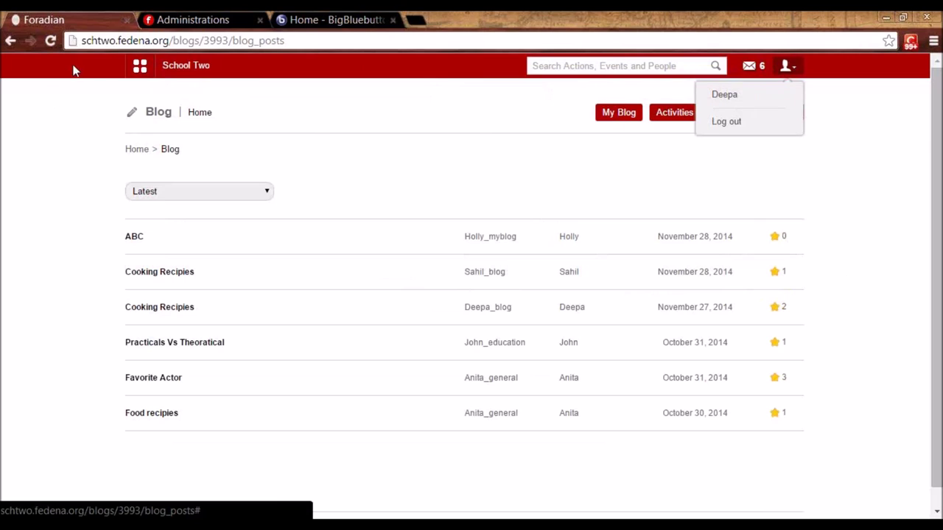
{"action": "left_click", "coordinate": [139, 67]}
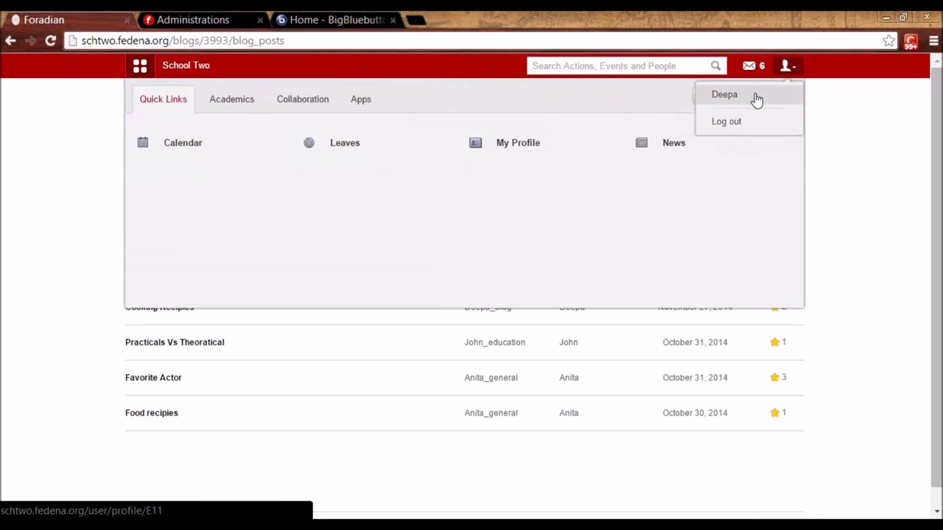
{"action": "left_click", "coordinate": [227, 106]}
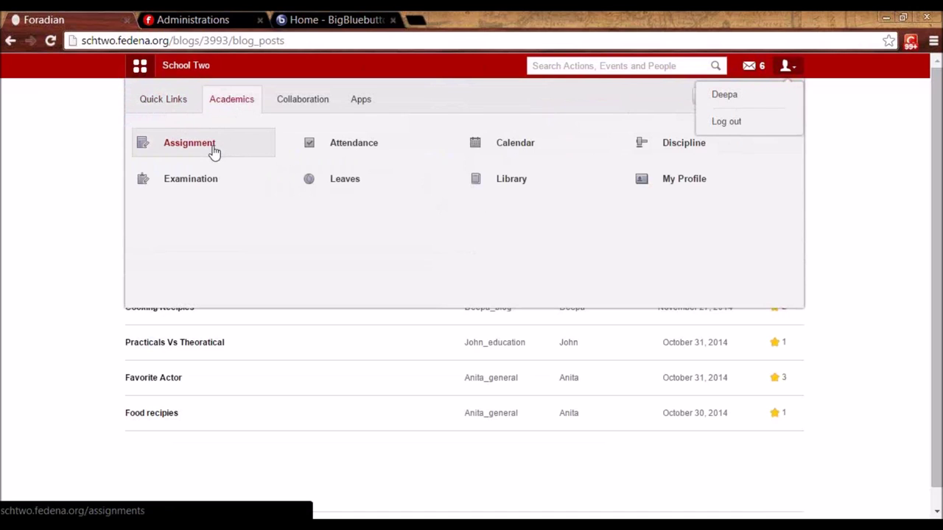
{"action": "left_click", "coordinate": [214, 150]}
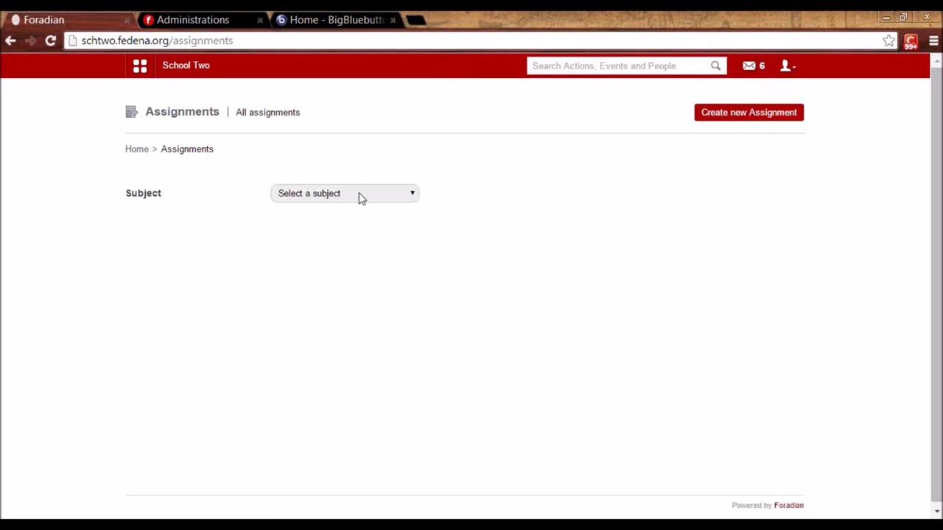
{"action": "left_click", "coordinate": [359, 194]}
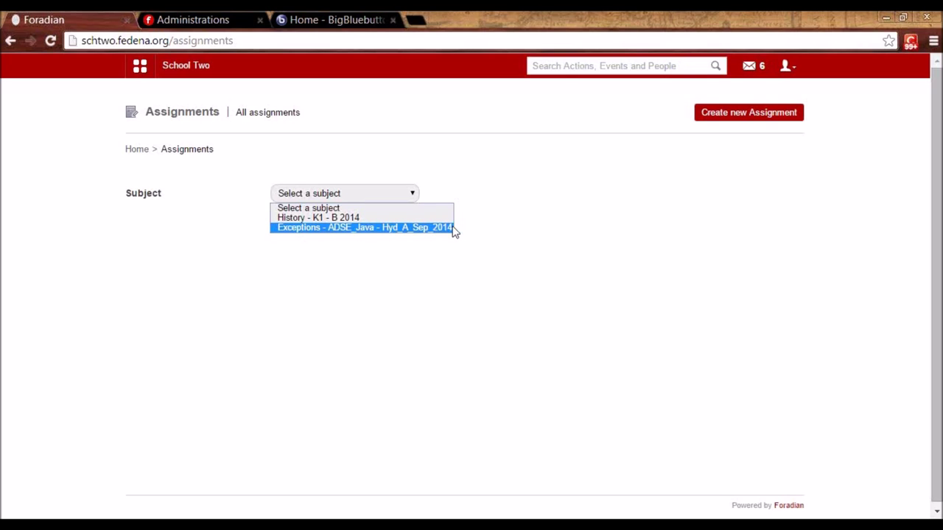
{"action": "left_click", "coordinate": [294, 218]}
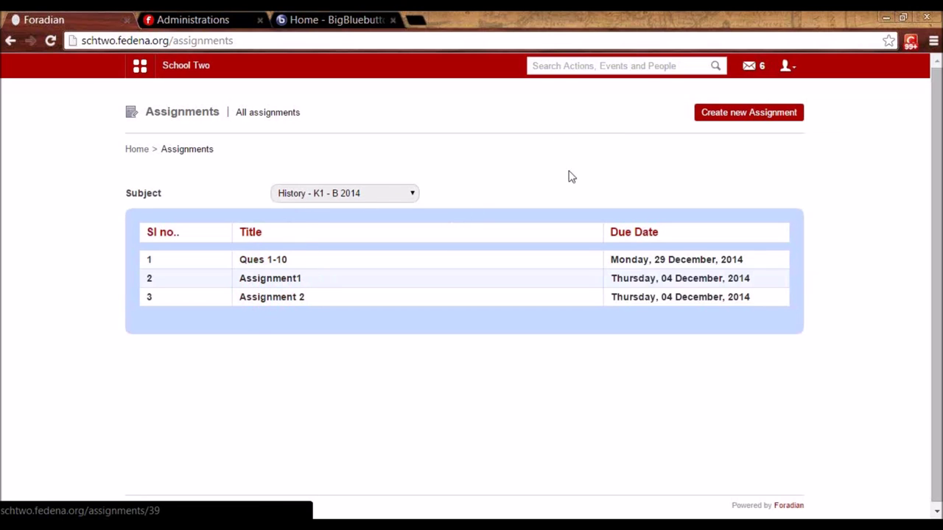
- Create 'Assignment 3' for History - K1 - B 2014, all four students, content 'Ques 1-10'
{"action": "left_click", "coordinate": [748, 118]}
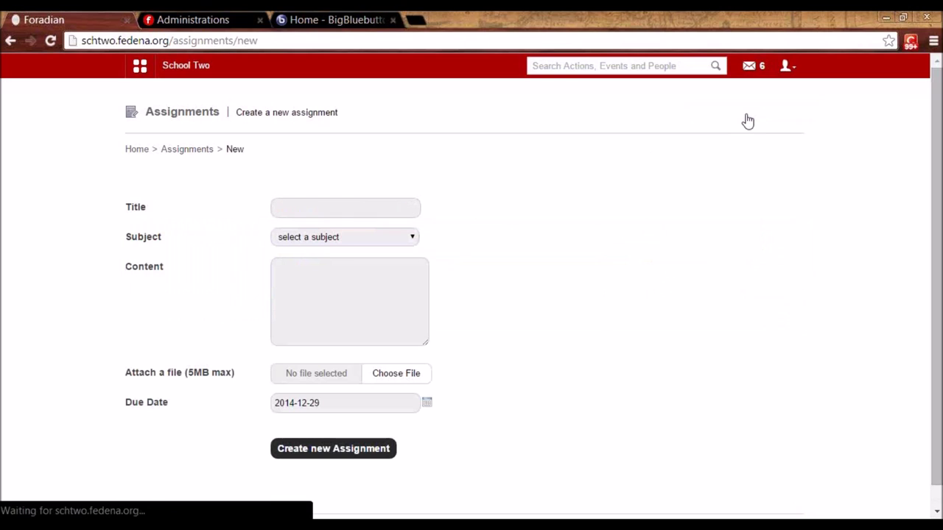
{"action": "left_click", "coordinate": [354, 205]}
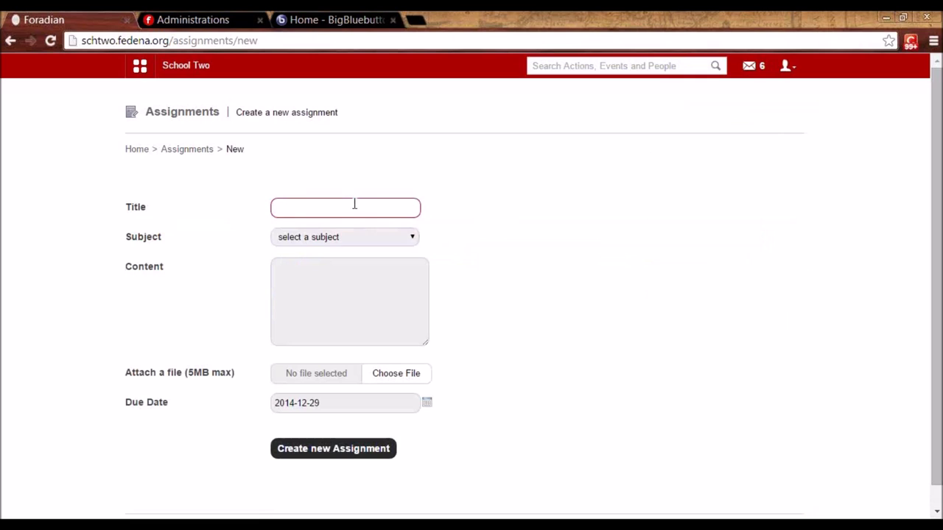
{"action": "type", "text": "Assignment "}
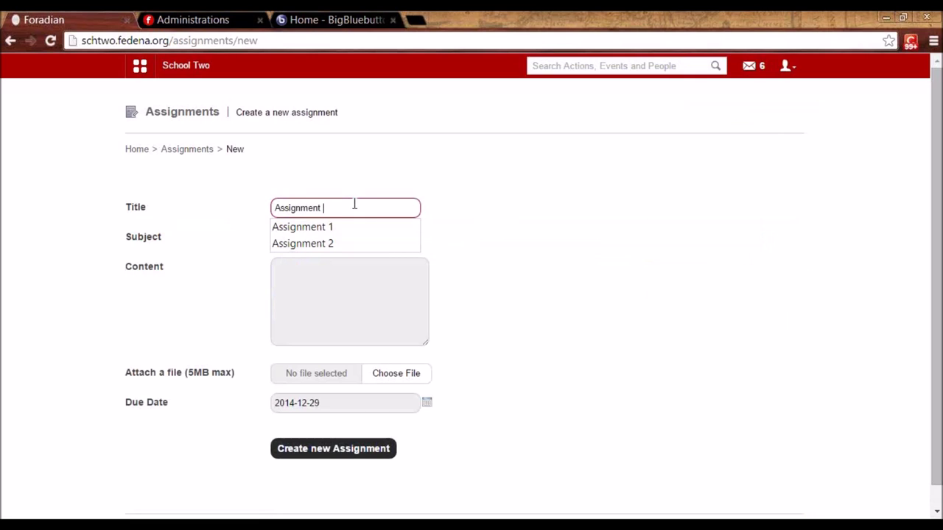
{"action": "type", "text": "3"}
{"action": "key", "text": "Tab"}
{"action": "left_click", "coordinate": [351, 236]}
{"action": "left_click", "coordinate": [346, 261]}
{"action": "left_click", "coordinate": [331, 288]}
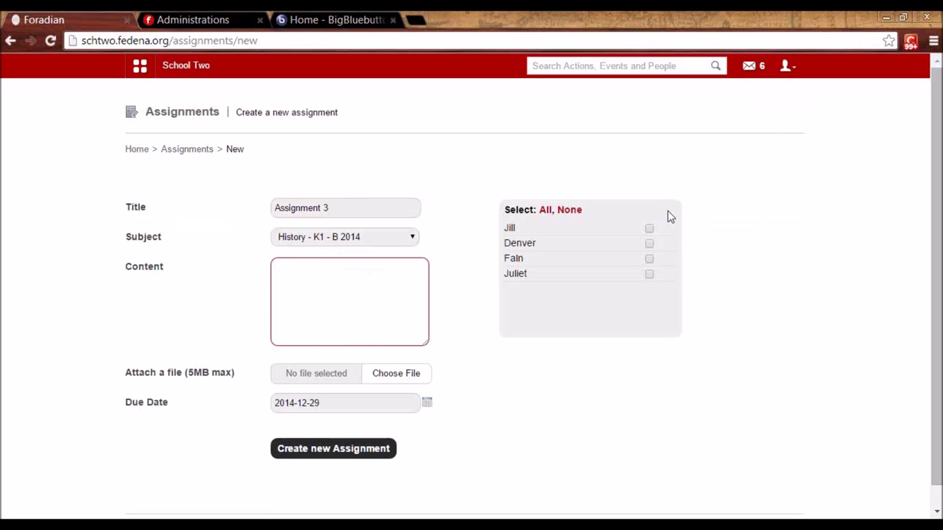
{"action": "left_click", "coordinate": [545, 211]}
{"action": "left_click", "coordinate": [310, 277]}
{"action": "type", "text": "Ques 1-10"}
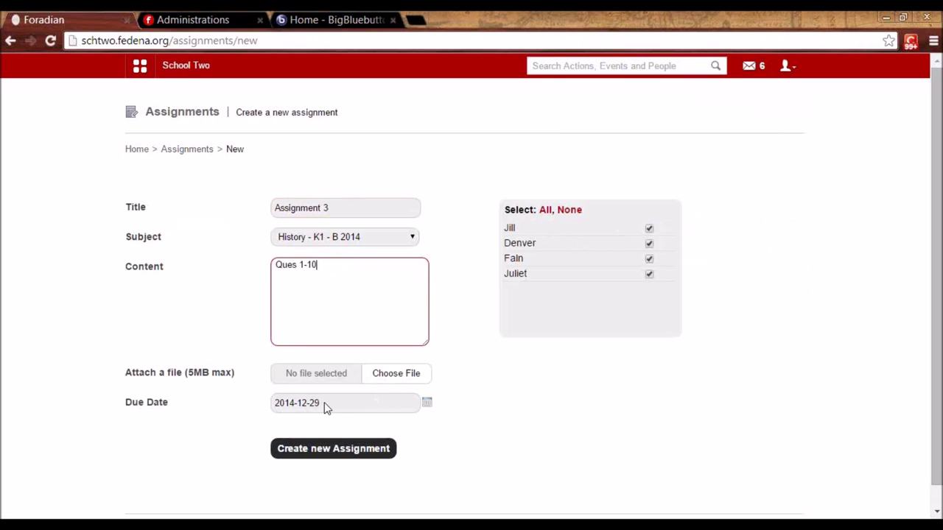
{"action": "left_click", "coordinate": [336, 449]}
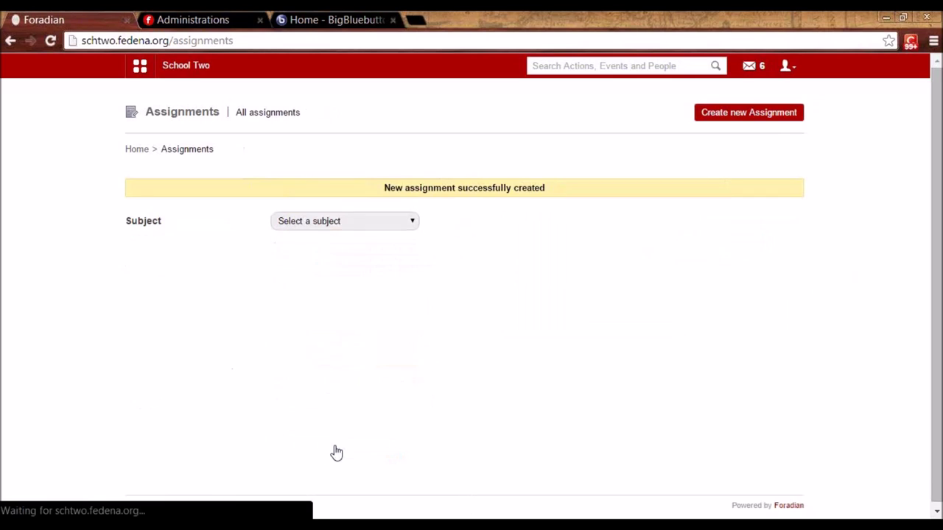
- Sign out of the administrator account and sign in with the student's username and password
{"action": "left_click", "coordinate": [785, 68]}
{"action": "left_click", "coordinate": [719, 126]}
{"action": "double_click", "coordinate": [480, 216]}
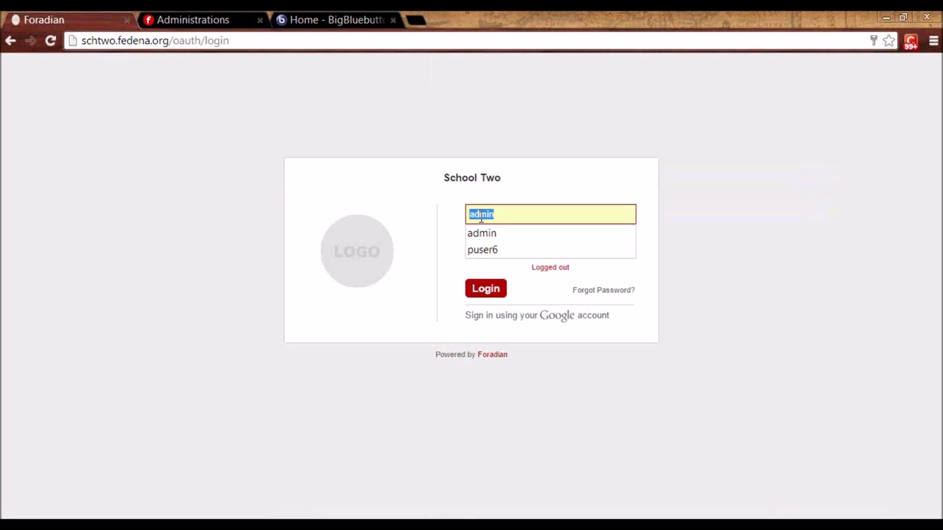
{"action": "type", "text": "user3"}
{"action": "key", "text": "Tab"}
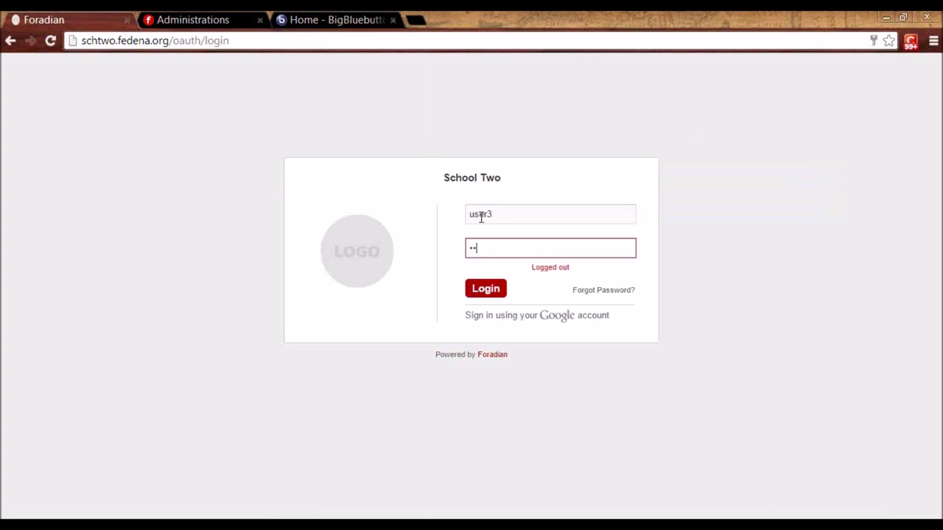
{"action": "key", "text": "Return"}
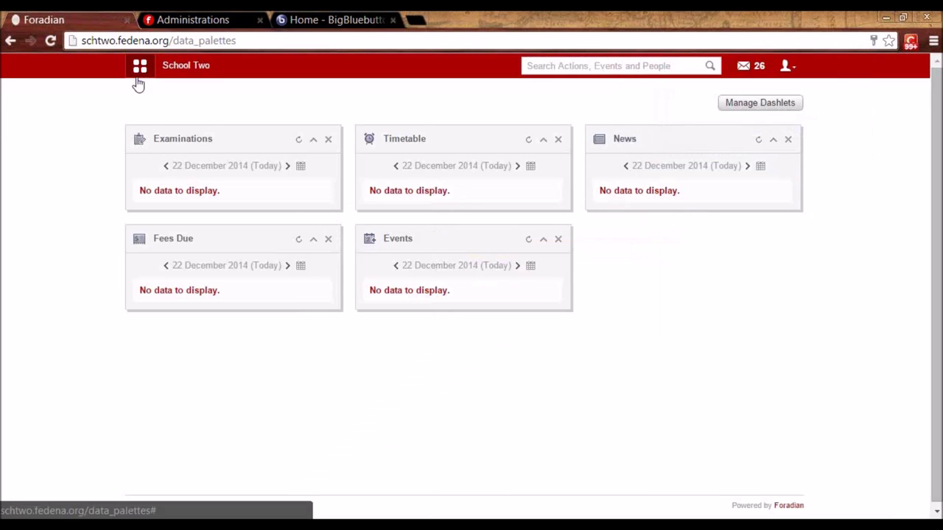
- Open Academics > Assignment > Assignment 3 and start its answer form
{"action": "left_click", "coordinate": [138, 80]}
{"action": "left_click", "coordinate": [219, 98]}
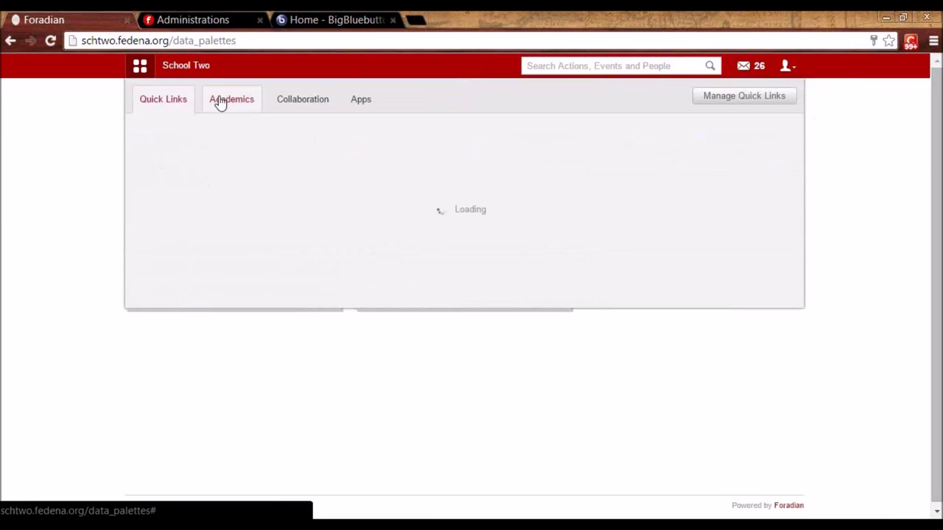
{"action": "left_click", "coordinate": [337, 143]}
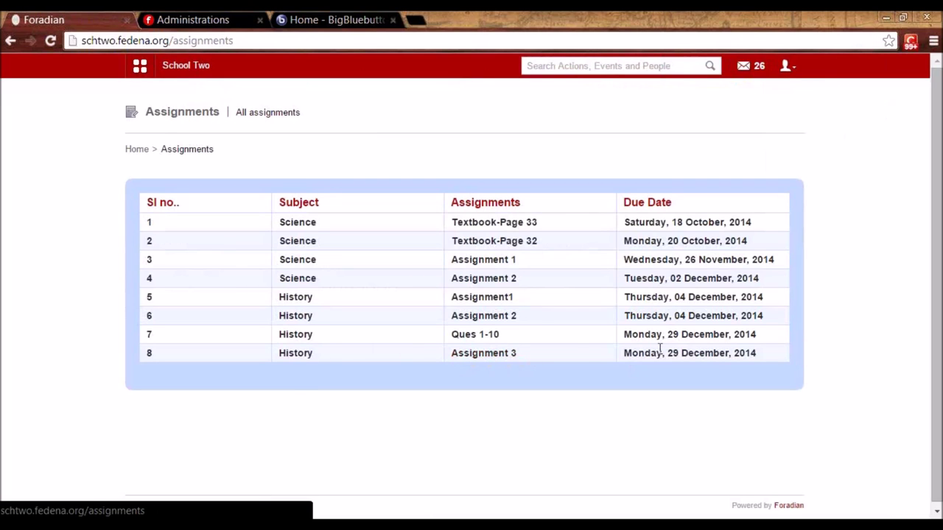
{"action": "left_click", "coordinate": [505, 363]}
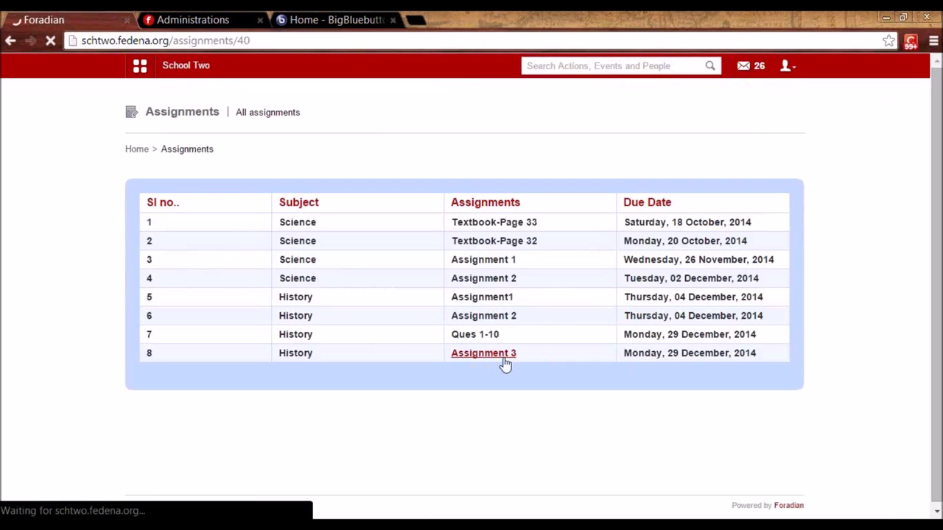
{"action": "left_click", "coordinate": [483, 328]}
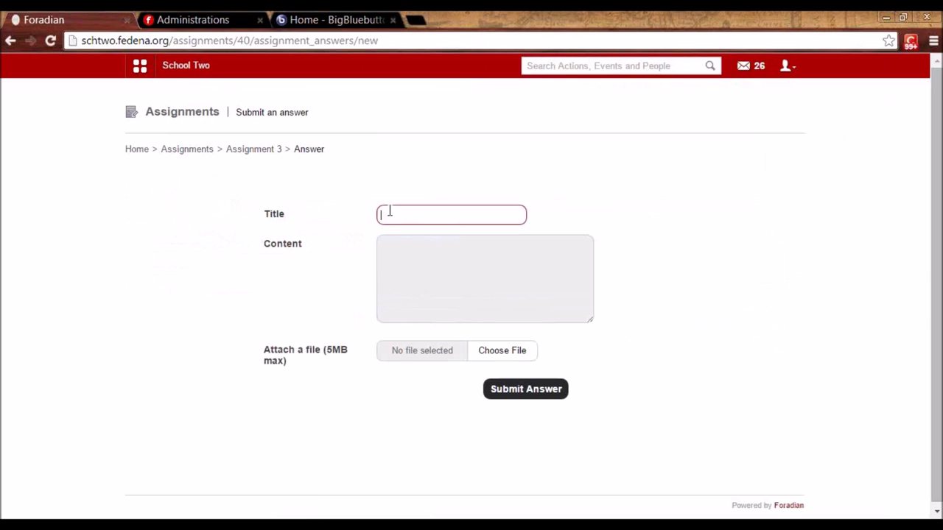
{"action": "left_click", "coordinate": [391, 256]}
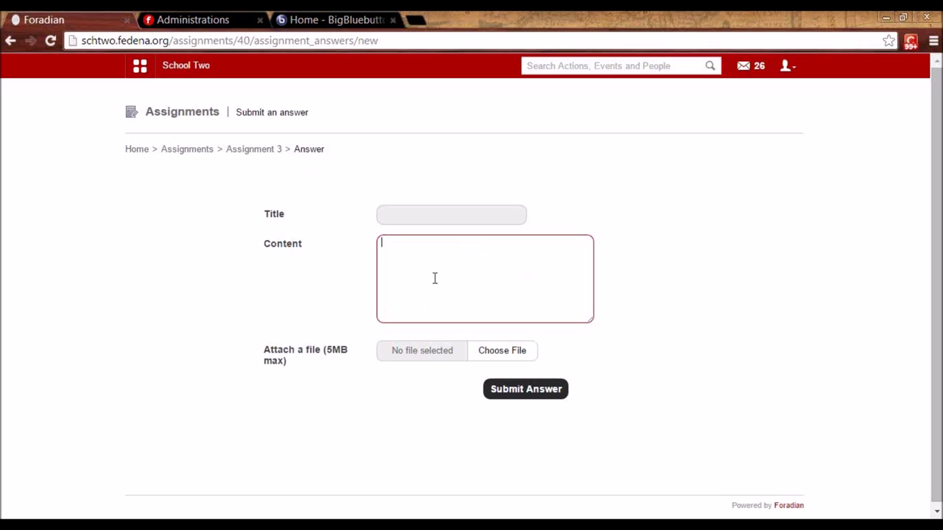
- Sign out of the student account and sign back in with the saved credentials
{"action": "left_click", "coordinate": [788, 66]}
{"action": "left_click", "coordinate": [741, 120]}
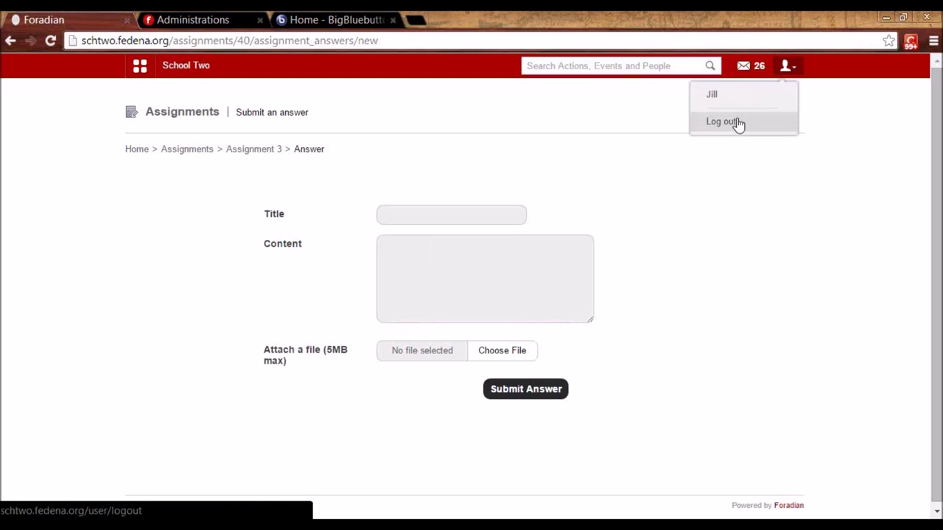
{"action": "left_click", "coordinate": [478, 291]}
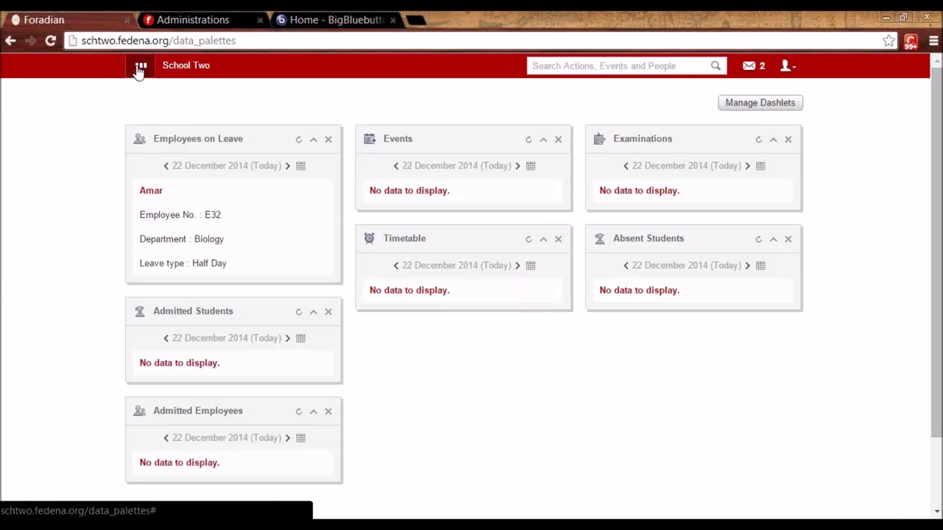
- Go to Academics > Discipline and edit complaint C1000 (Misbehave) from the complaints list
{"action": "left_click", "coordinate": [140, 67]}
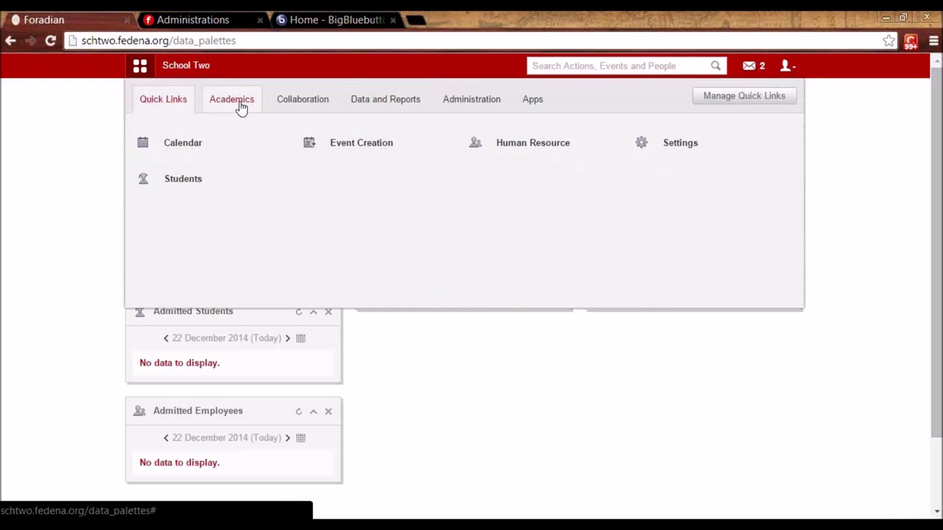
{"action": "left_click", "coordinate": [241, 107]}
{"action": "left_click", "coordinate": [654, 148]}
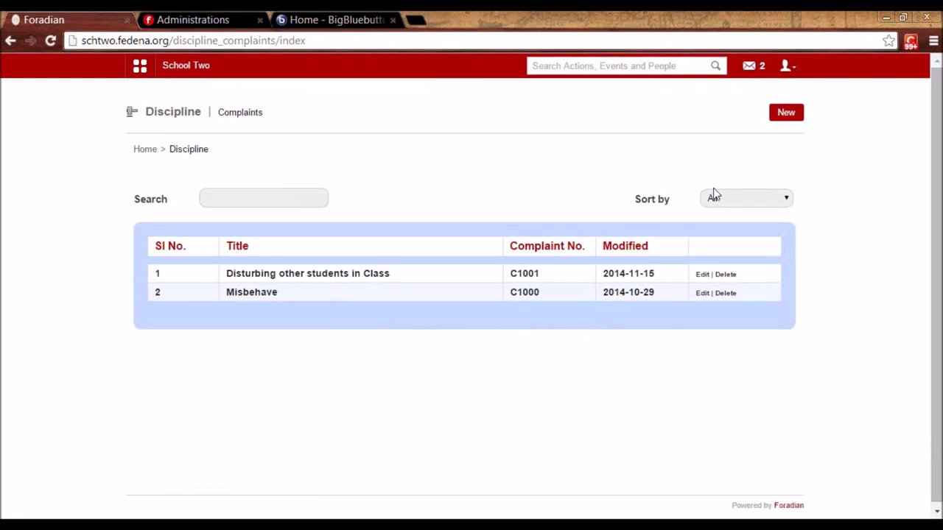
{"action": "left_click", "coordinate": [705, 295]}
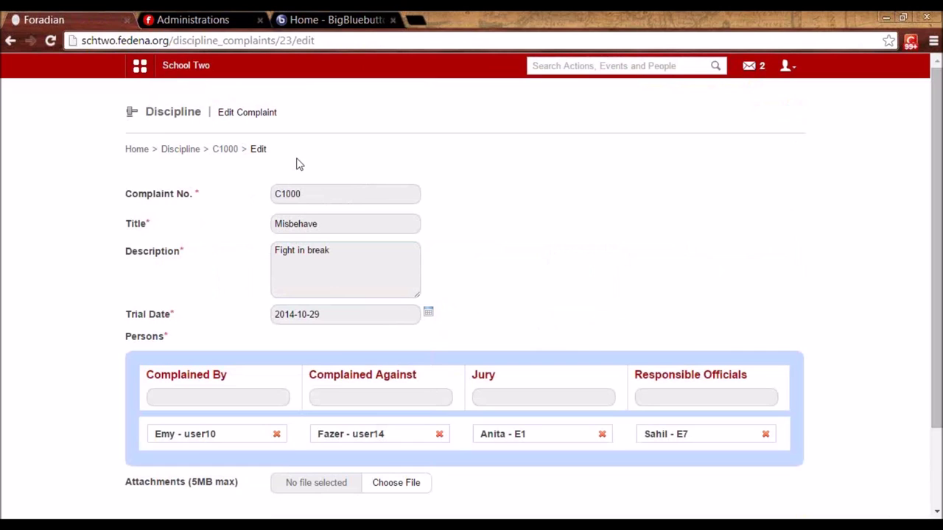
- Inspect the complaint number C1000 and title Misbehave fields on the edit form
{"action": "left_click", "coordinate": [313, 197]}
{"action": "left_click_drag", "start_coordinate": [299, 192], "coordinate": [269, 194]}
{"action": "left_click", "coordinate": [321, 223]}
{"action": "left_click_drag", "start_coordinate": [331, 222], "coordinate": [265, 222]}
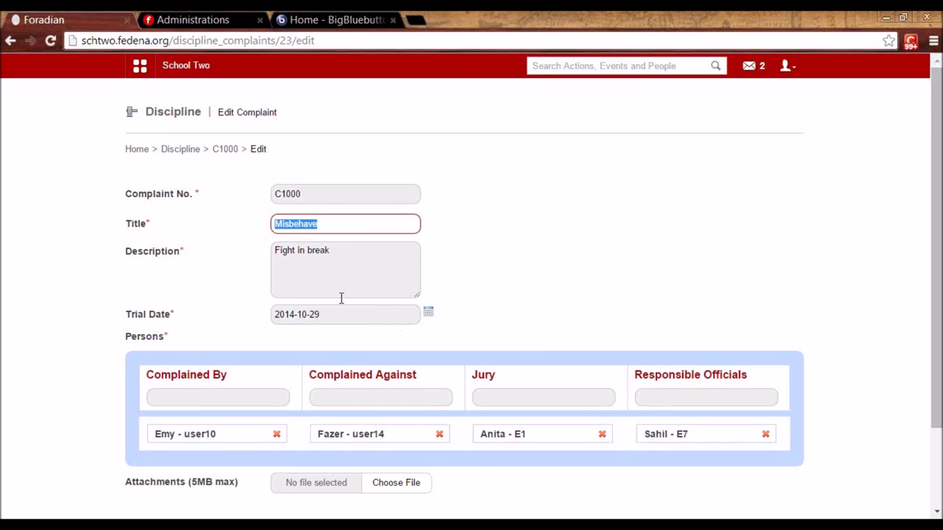
{"action": "scroll", "coordinate": [335, 303], "scroll_direction": "down", "scroll_amount": 1}
{"action": "scroll", "coordinate": [334, 305], "scroll_direction": "down", "scroll_amount": 1}
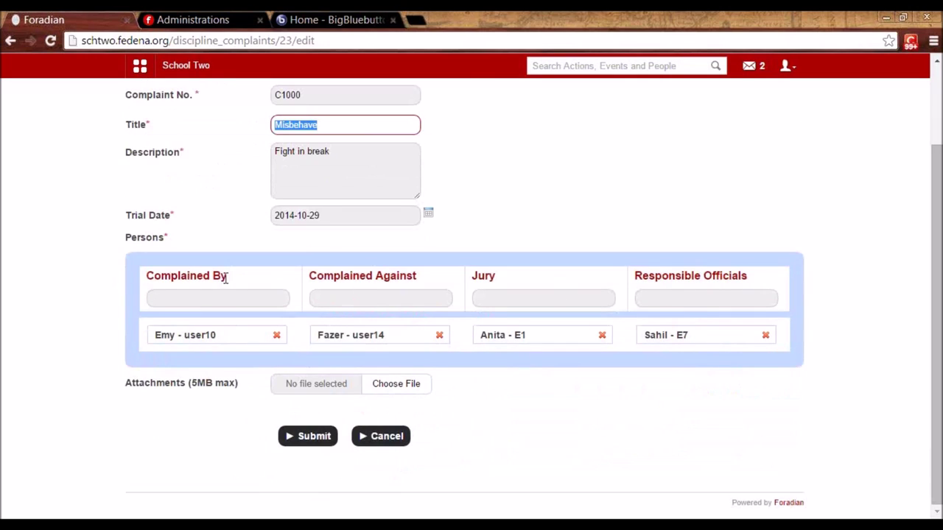
- Type 'jul' in Complained By and 'j' in Complained Against, check Jury and Responsible Officials, then return to C1000
{"action": "left_click", "coordinate": [186, 297]}
{"action": "type", "text": "jul"}
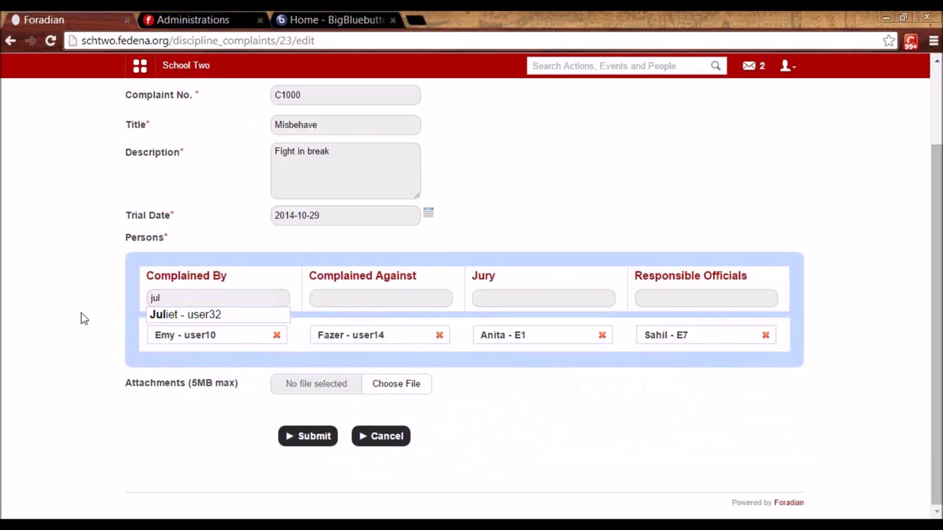
{"action": "left_click", "coordinate": [380, 299]}
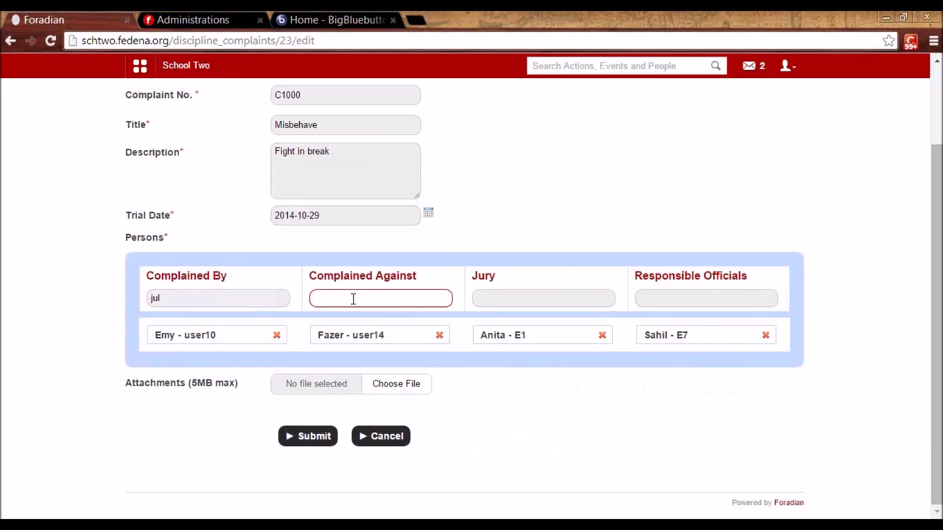
{"action": "type", "text": "j"}
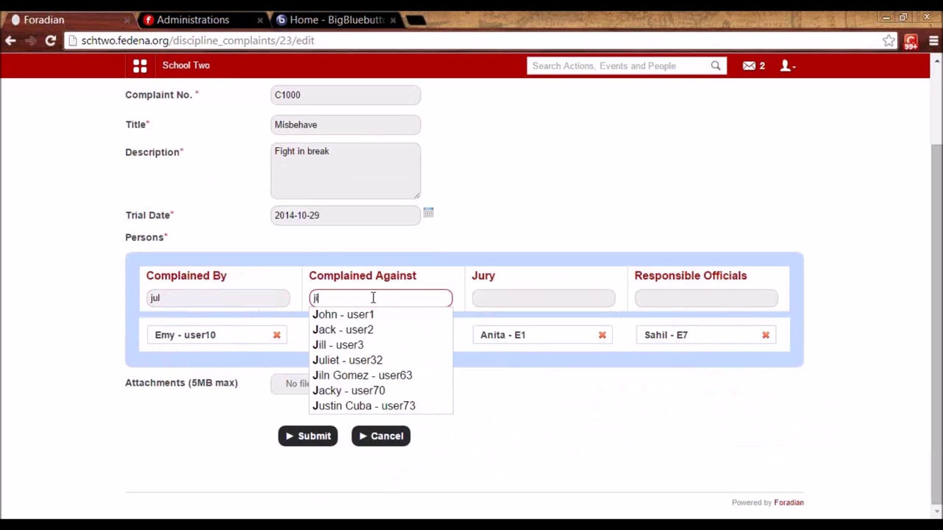
{"action": "left_click", "coordinate": [497, 297]}
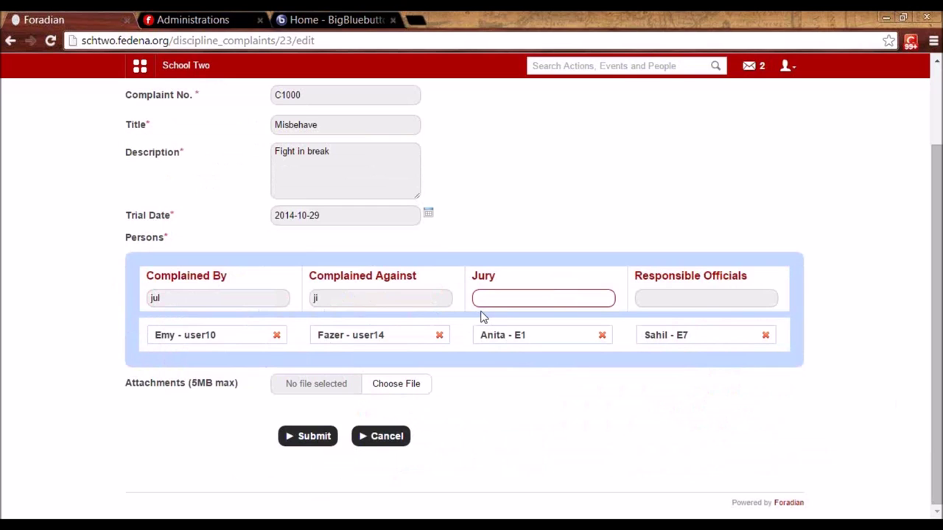
{"action": "left_click", "coordinate": [665, 299]}
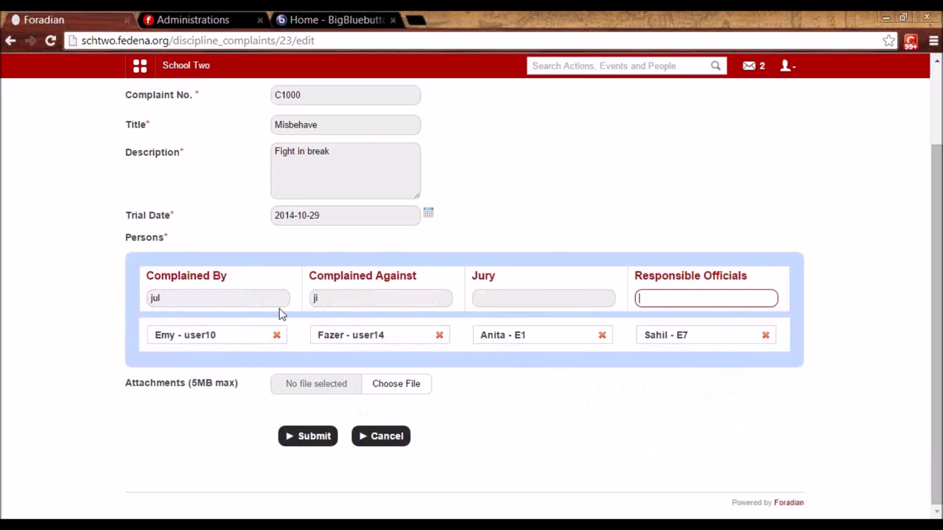
{"action": "scroll", "coordinate": [284, 313], "scroll_direction": "up", "scroll_amount": 1}
{"action": "scroll", "coordinate": [291, 332], "scroll_direction": "down", "scroll_amount": 1}
{"action": "scroll", "coordinate": [412, 388], "scroll_direction": "up", "scroll_amount": 2}
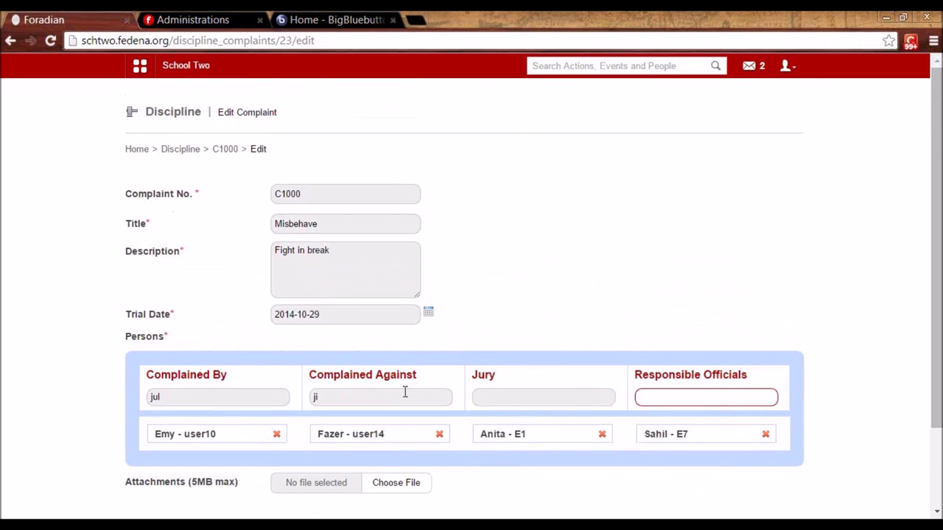
{"action": "left_click", "coordinate": [225, 151]}
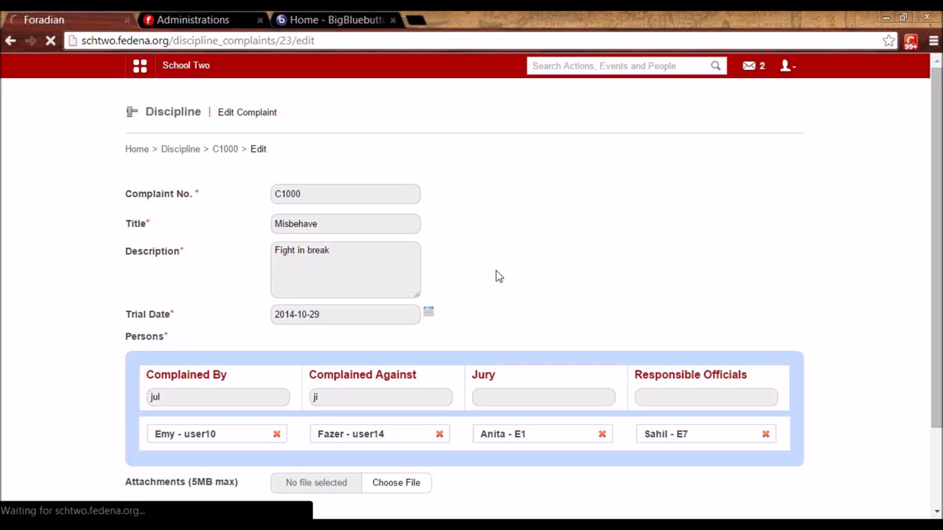
- Scroll through complaint C1000's comments and try the comment box
{"action": "scroll", "coordinate": [341, 277], "scroll_direction": "down", "scroll_amount": 1}
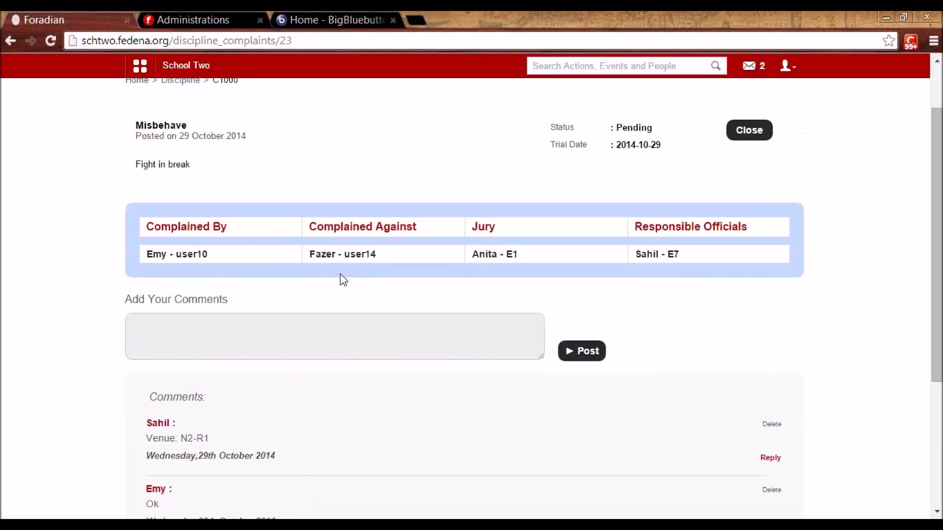
{"action": "scroll", "coordinate": [341, 278], "scroll_direction": "down", "scroll_amount": 2}
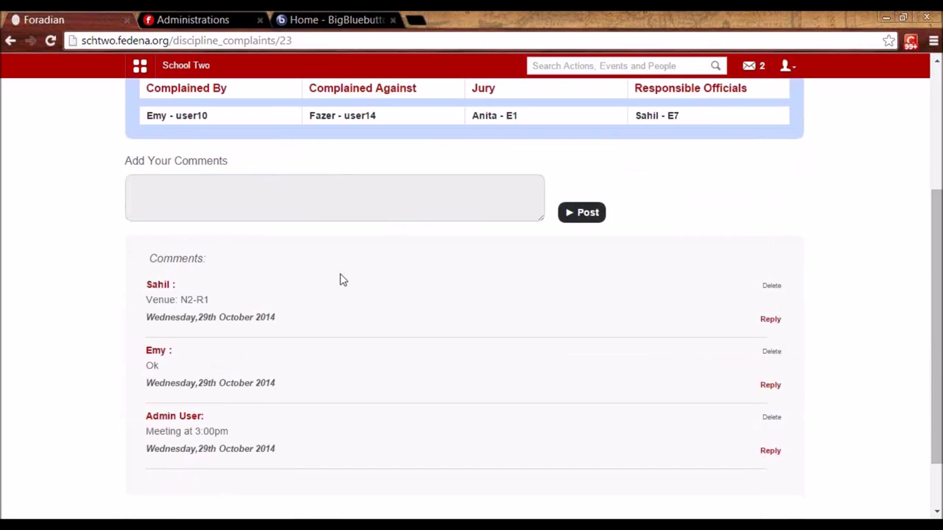
{"action": "scroll", "coordinate": [341, 280], "scroll_direction": "up", "scroll_amount": 3}
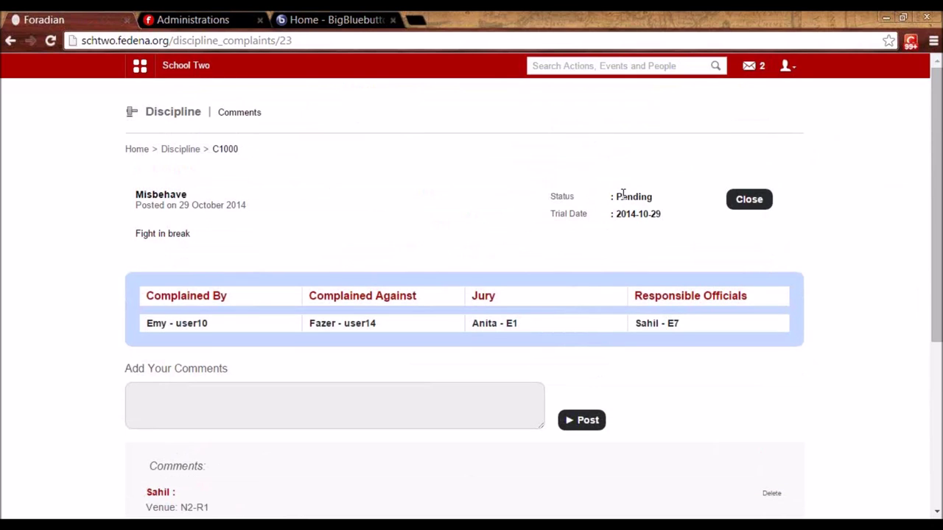
{"action": "scroll", "coordinate": [631, 217], "scroll_direction": "down", "scroll_amount": 1}
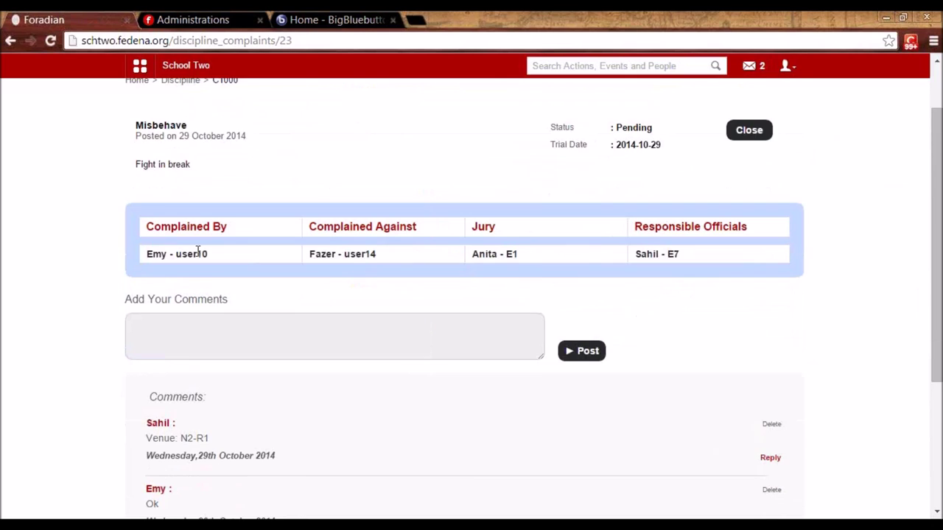
{"action": "scroll", "coordinate": [607, 225], "scroll_direction": "down", "scroll_amount": 1}
{"action": "left_click", "coordinate": [155, 261]}
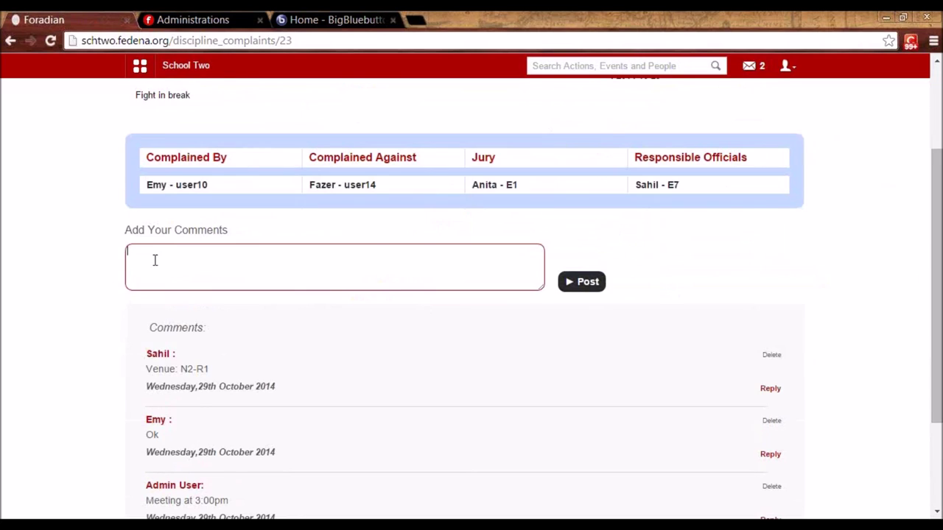
{"action": "scroll", "coordinate": [155, 262], "scroll_direction": "up", "scroll_amount": 1}
{"action": "scroll", "coordinate": [177, 284], "scroll_direction": "up", "scroll_amount": 1}
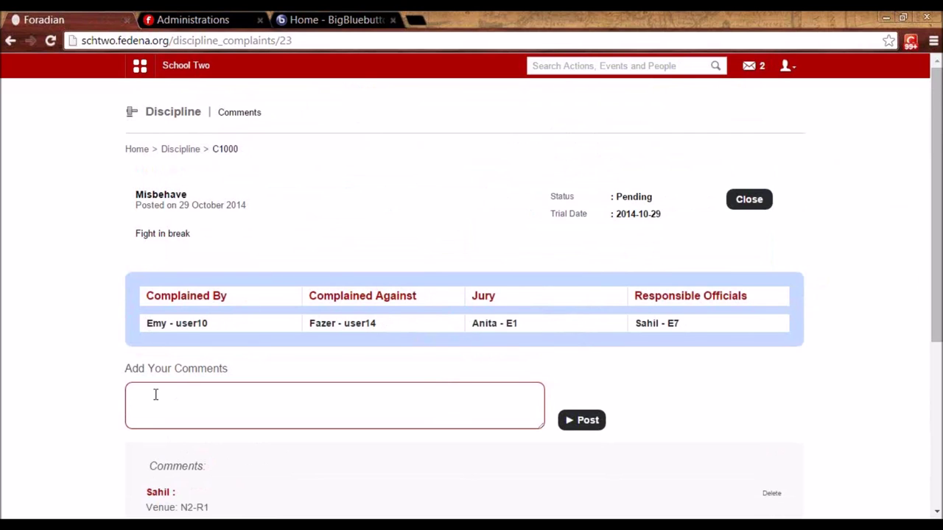
- Check the jury member's name, then open the complaint's Decision form
{"action": "left_click_drag", "start_coordinate": [513, 322], "coordinate": [468, 322]}
{"action": "left_click", "coordinate": [485, 322]}
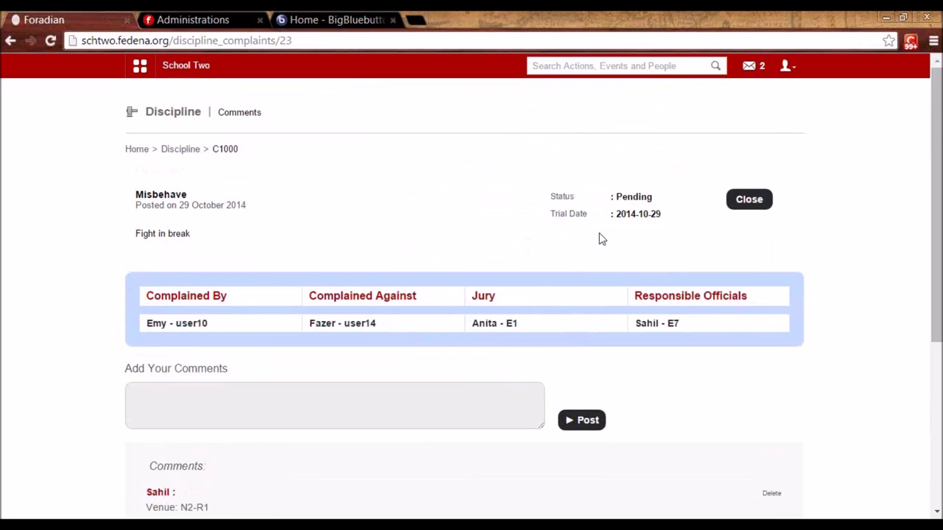
{"action": "left_click", "coordinate": [757, 206]}
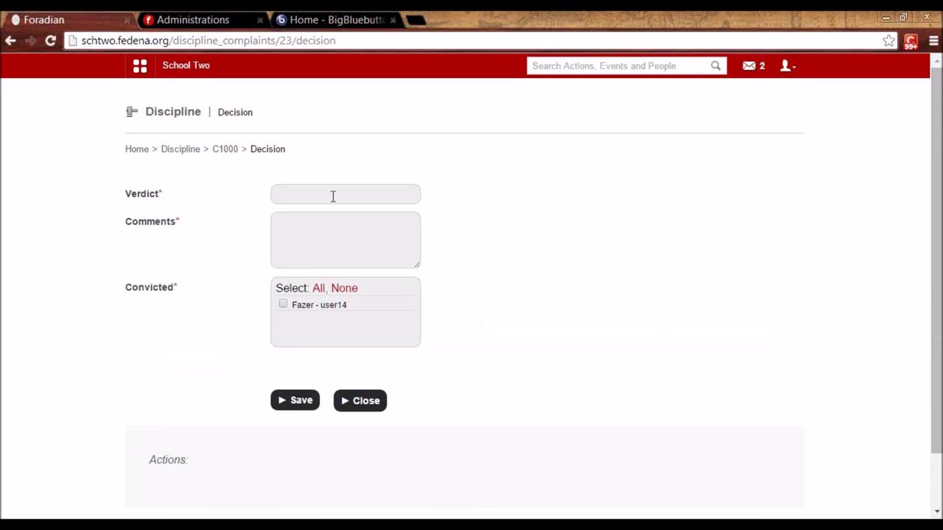
- Look over the verdict, comments and convicted checkbox on the Decision form, then open the module links panel
{"action": "left_click", "coordinate": [333, 195]}
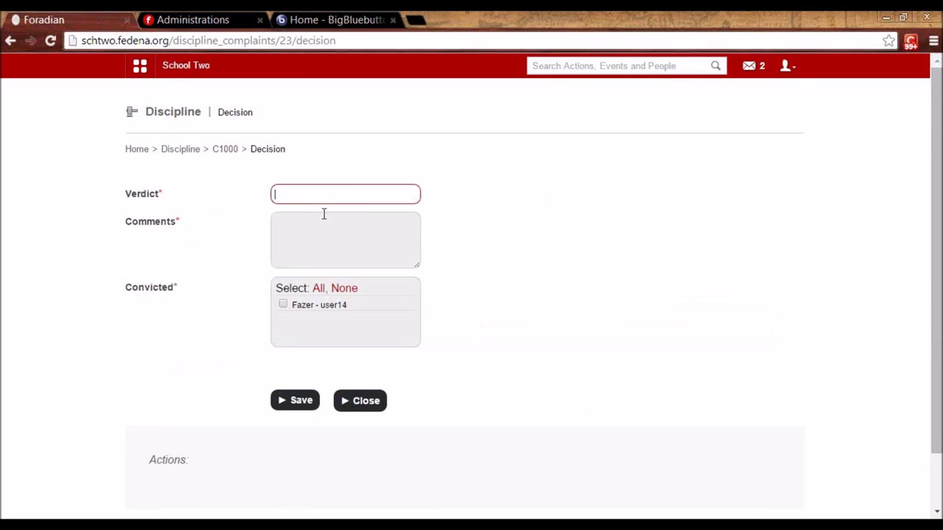
{"action": "left_click", "coordinate": [322, 220]}
{"action": "left_click", "coordinate": [284, 306]}
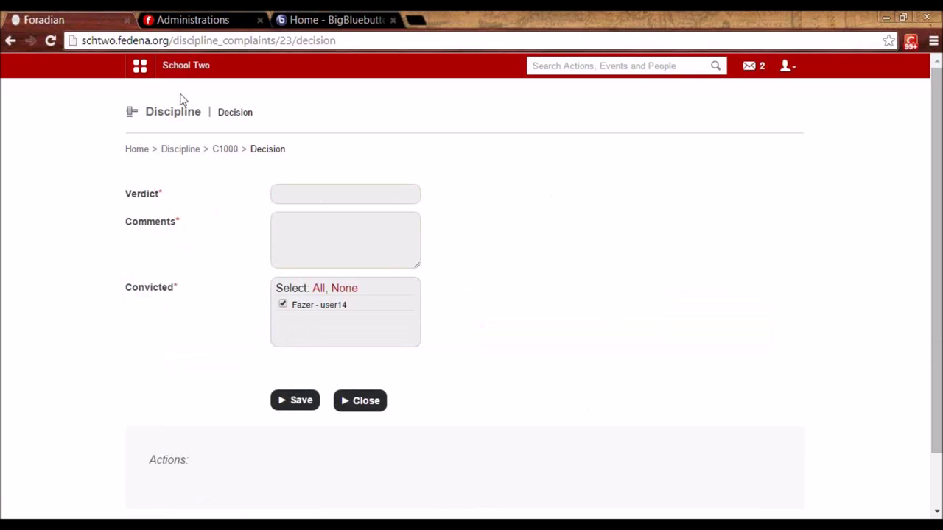
{"action": "left_click", "coordinate": [151, 74]}
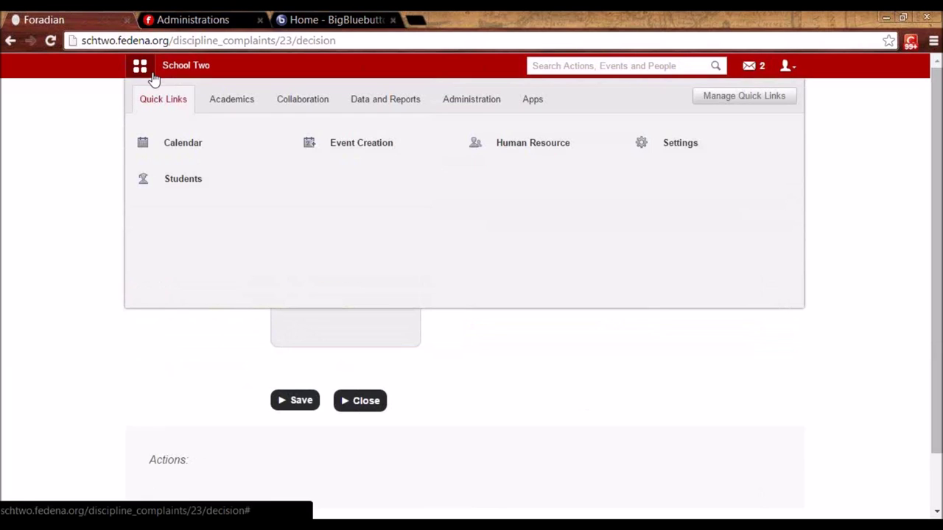
- Open Data and Reports > Data Management > Computer lab and review entries Computer lab 1–4
{"action": "left_click", "coordinate": [404, 101]}
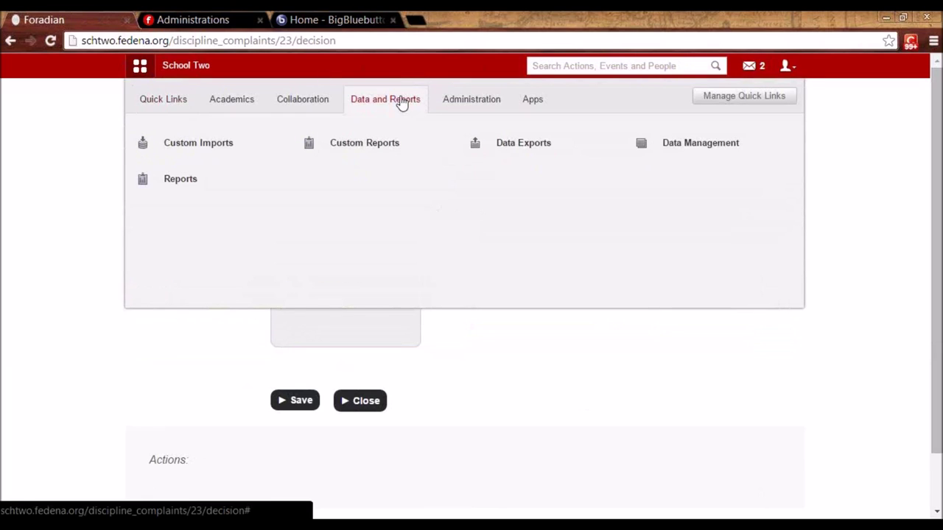
{"action": "left_click", "coordinate": [712, 156]}
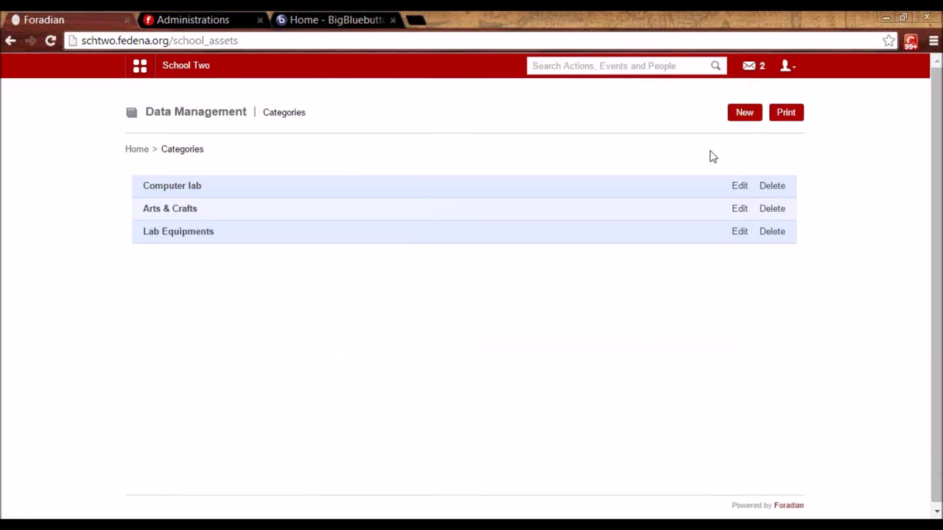
{"action": "left_click", "coordinate": [179, 191]}
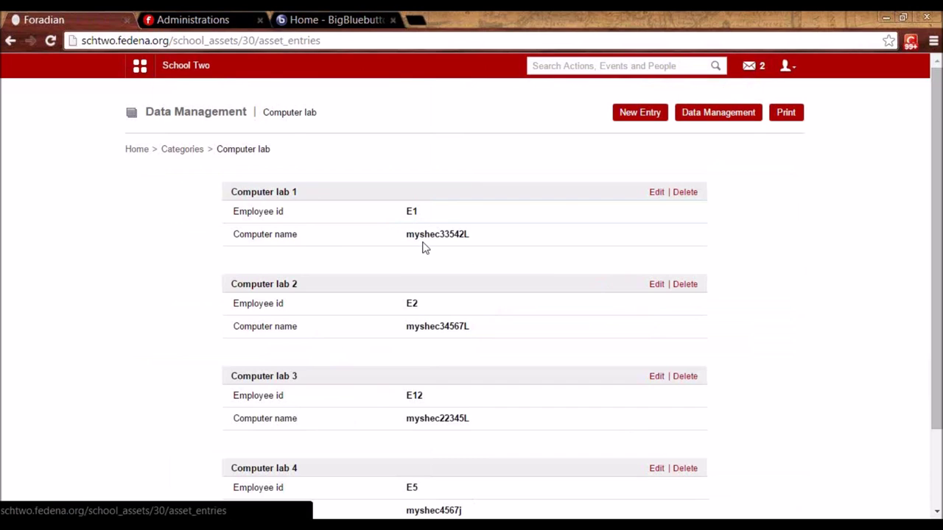
{"action": "scroll", "coordinate": [426, 252], "scroll_direction": "down", "scroll_amount": 1}
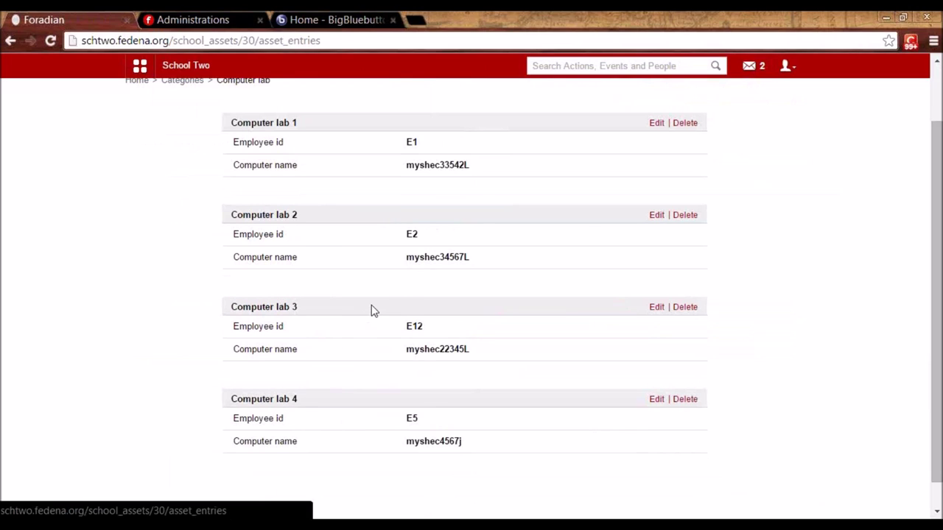
{"action": "scroll", "coordinate": [372, 310], "scroll_direction": "up", "scroll_amount": 1}
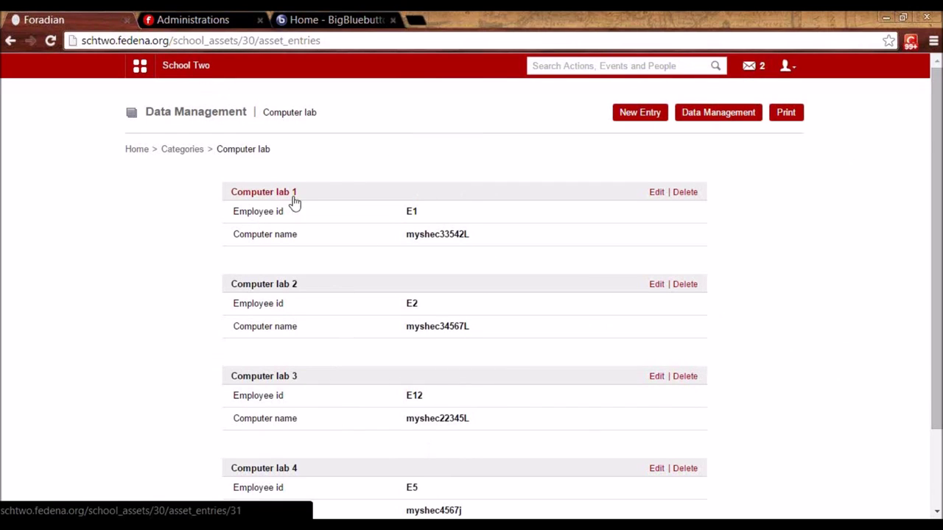
{"action": "left_click_drag", "start_coordinate": [234, 213], "coordinate": [287, 213]}
{"action": "left_click", "coordinate": [301, 238]}
{"action": "left_click", "coordinate": [186, 151]}
{"action": "left_click", "coordinate": [745, 114]}
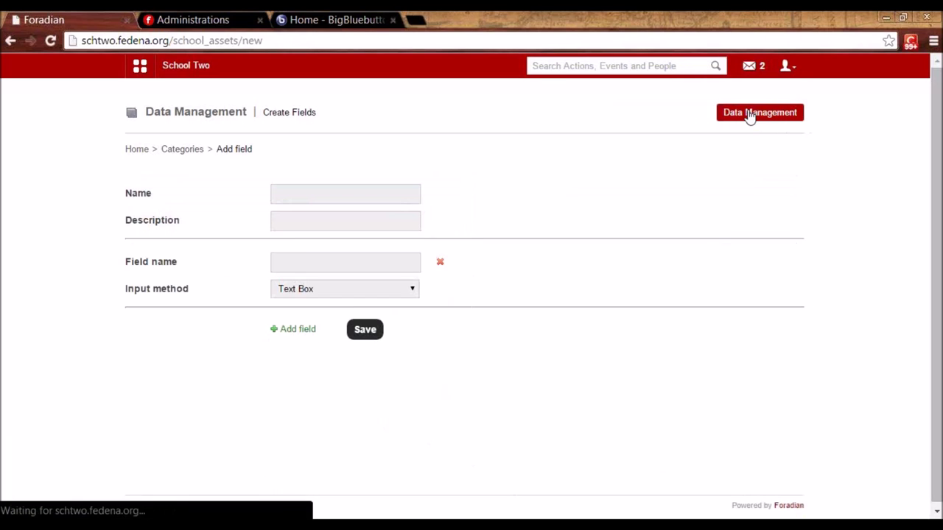
{"action": "left_click", "coordinate": [310, 199]}
{"action": "left_click", "coordinate": [187, 151]}
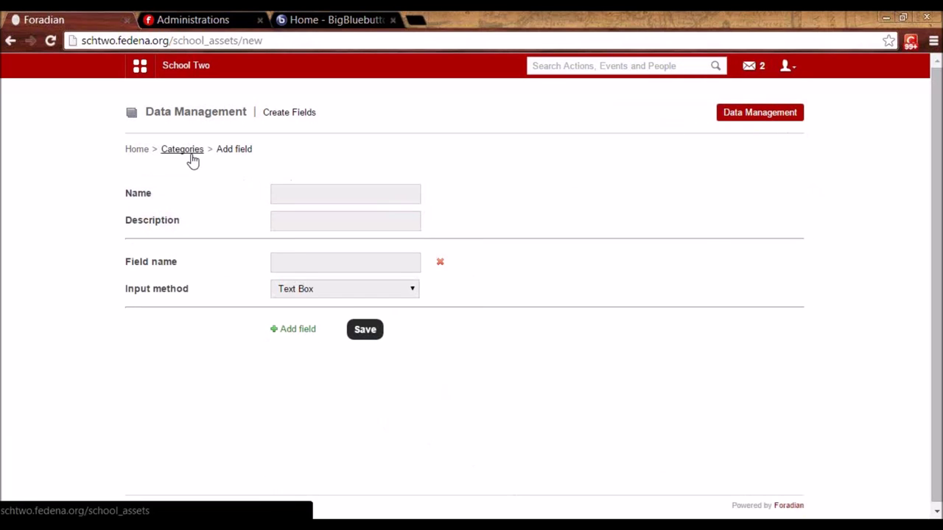
{"action": "left_click", "coordinate": [740, 186]}
{"action": "left_click_drag", "start_coordinate": [339, 197], "coordinate": [274, 193]}
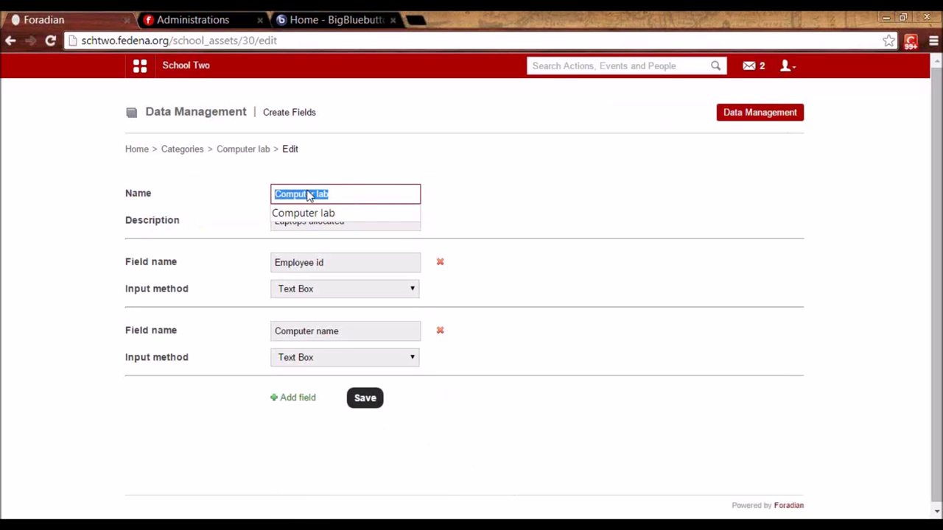
{"action": "left_click", "coordinate": [381, 224]}
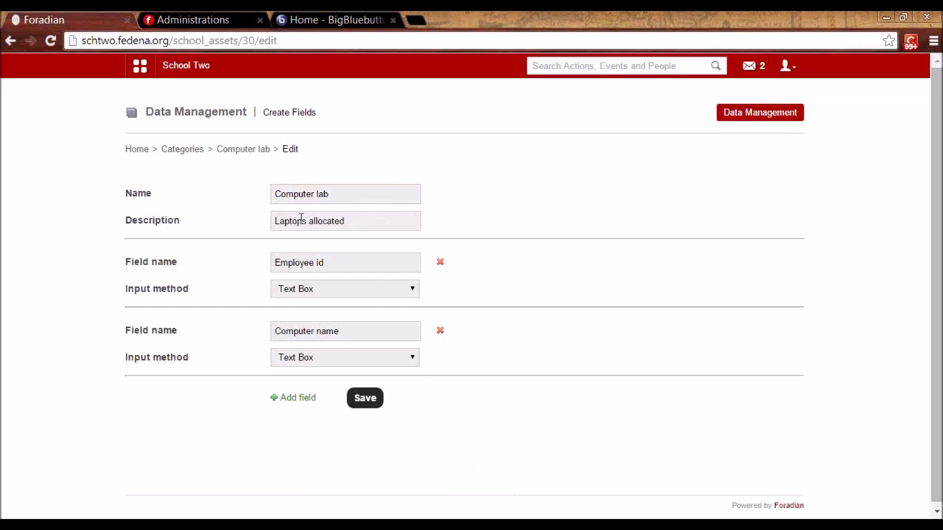
{"action": "left_click_drag", "start_coordinate": [329, 258], "coordinate": [261, 262]}
{"action": "left_click", "coordinate": [331, 289]}
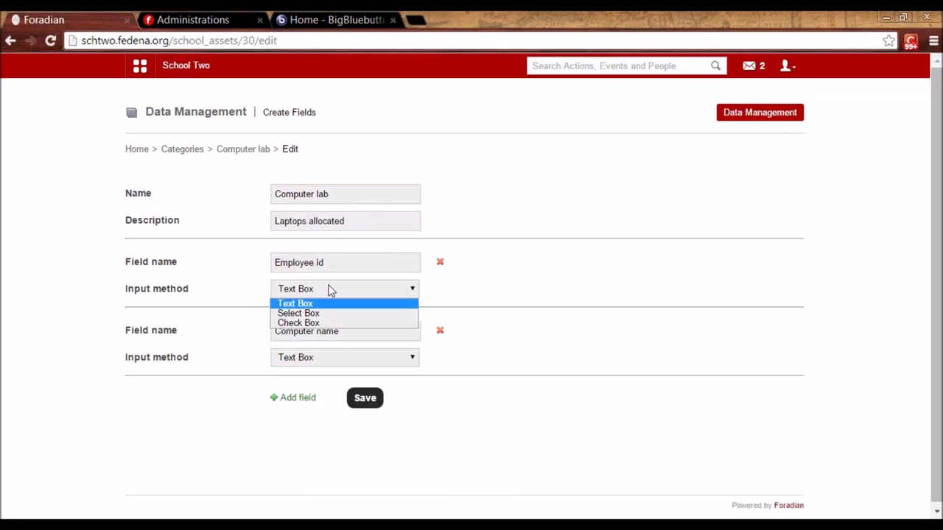
{"action": "left_click", "coordinate": [330, 291]}
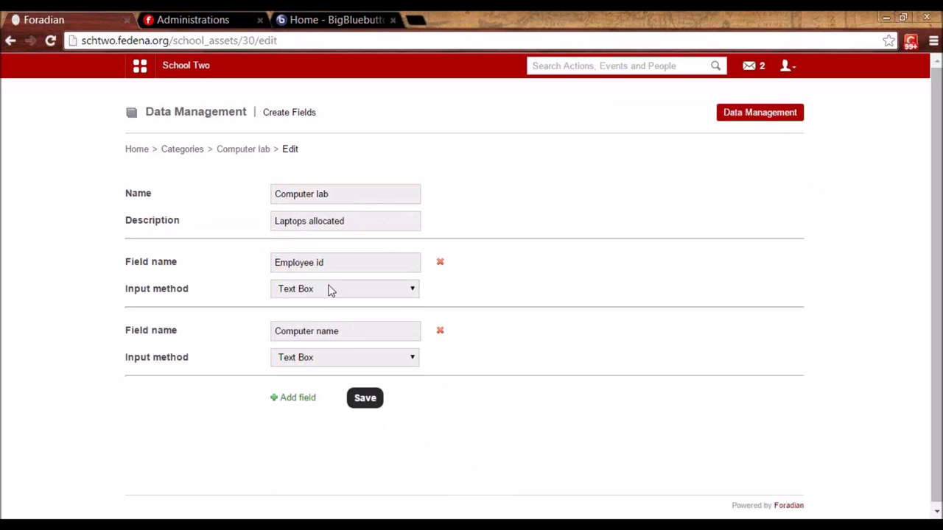
{"action": "left_click_drag", "start_coordinate": [335, 263], "coordinate": [272, 263]}
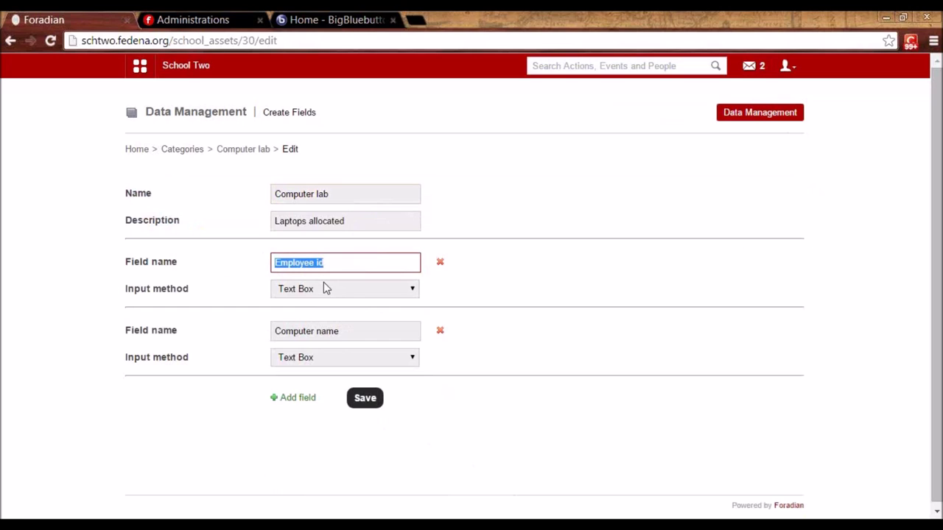
{"action": "left_click", "coordinate": [346, 329]}
{"action": "left_click", "coordinate": [341, 265]}
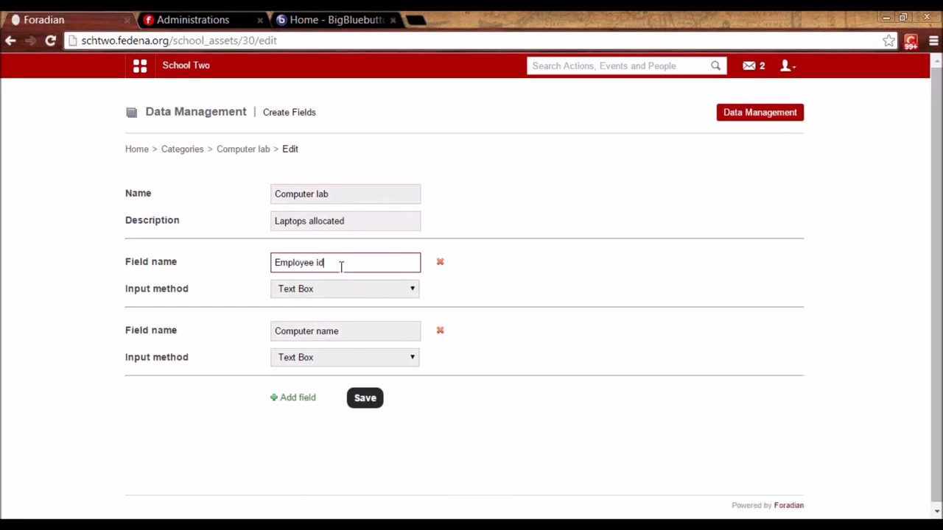
{"action": "left_click", "coordinate": [354, 333]}
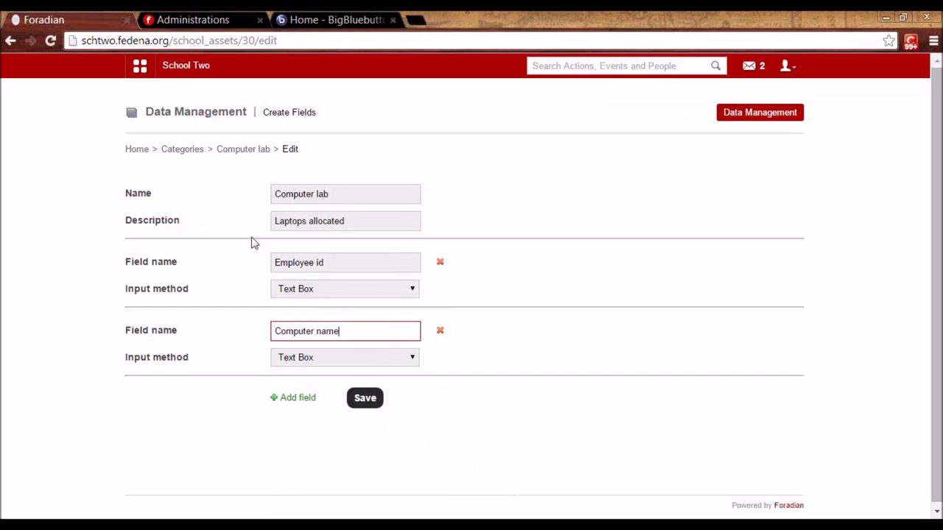
{"action": "left_click", "coordinate": [248, 151]}
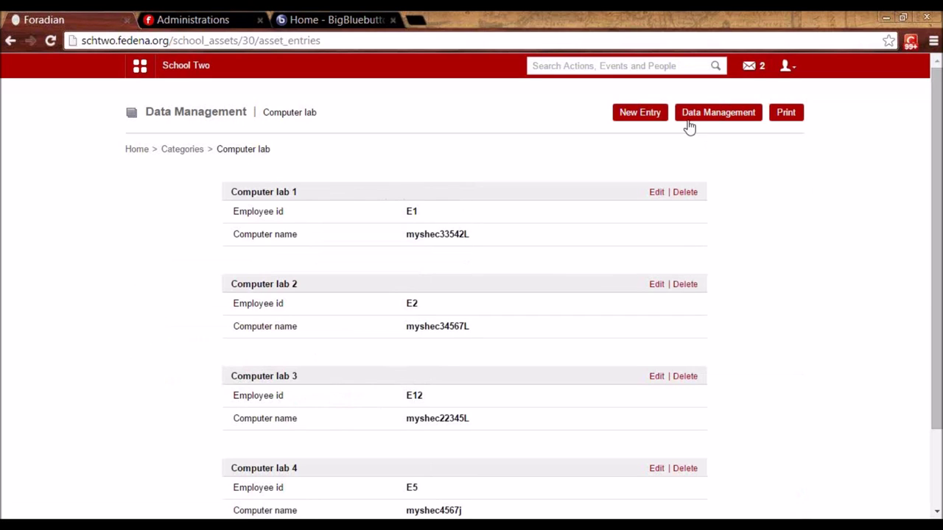
- Create a new Computer lab entry with an employee ID and computer name myshce345hft, and save it
{"action": "left_click", "coordinate": [652, 115]}
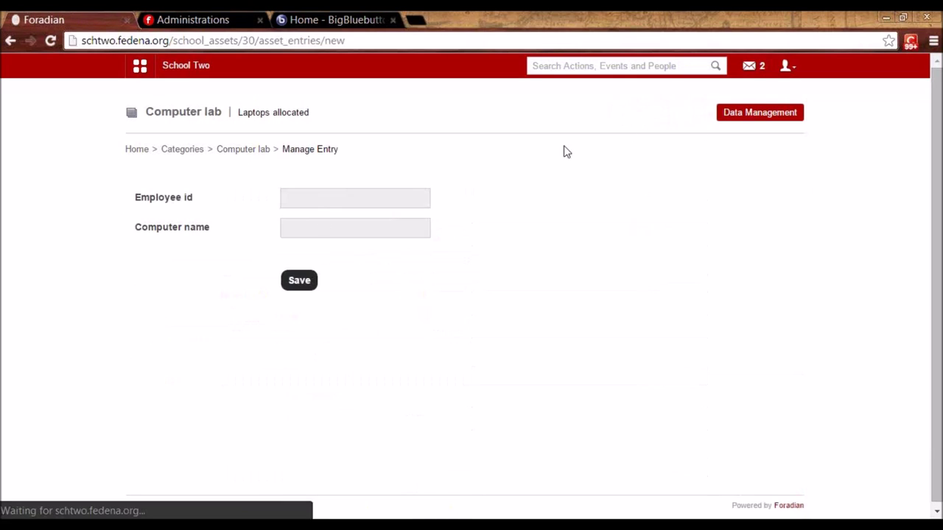
{"action": "left_click", "coordinate": [294, 200]}
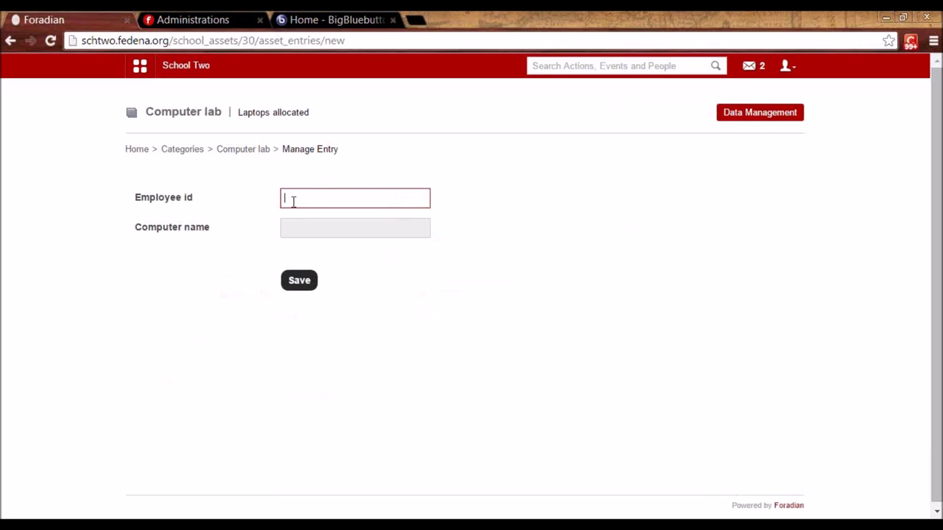
{"action": "type", "text": "E"}
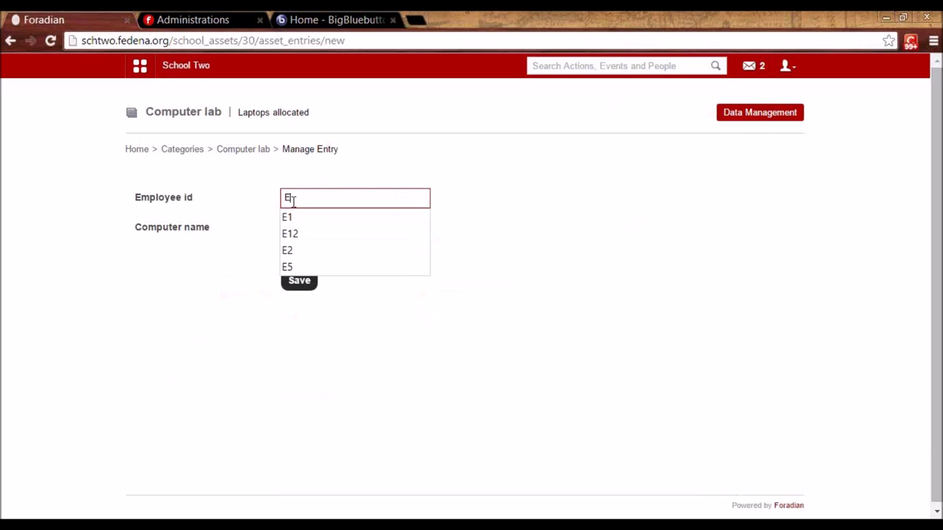
{"action": "type", "text": "33"}
{"action": "key", "text": "Tab"}
{"action": "type", "text": "mu"}
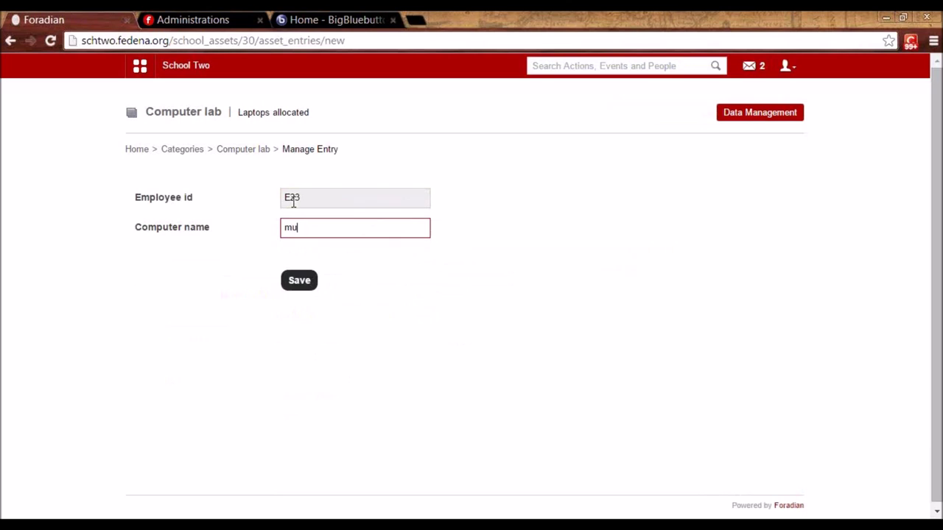
{"action": "key", "text": "BackSpace"}
{"action": "key", "text": "BackSpace"}
{"action": "type", "text": "myshce345hft"}
{"action": "left_click", "coordinate": [297, 286]}
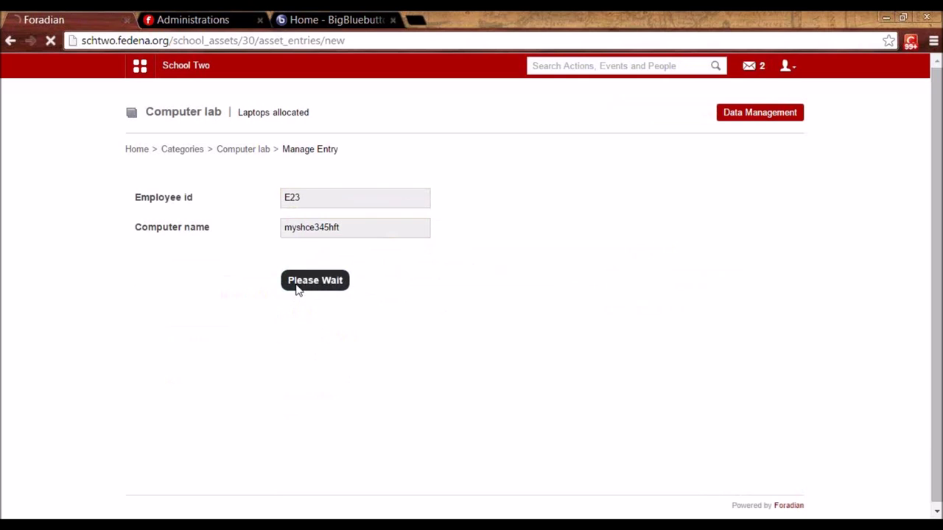
{"action": "scroll", "coordinate": [297, 292], "scroll_direction": "down", "scroll_amount": 1}
{"action": "scroll", "coordinate": [297, 295], "scroll_direction": "down", "scroll_amount": 3}
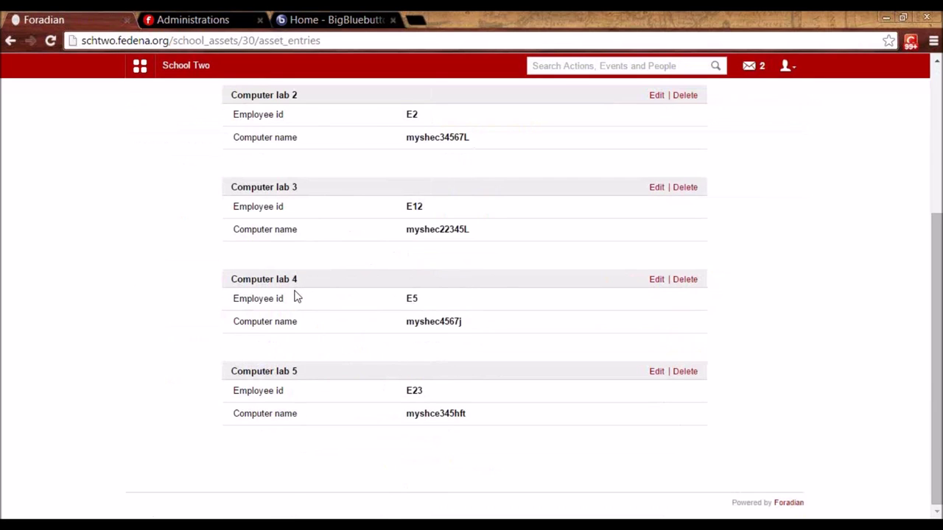
{"action": "scroll", "coordinate": [297, 296], "scroll_direction": "up", "scroll_amount": 3}
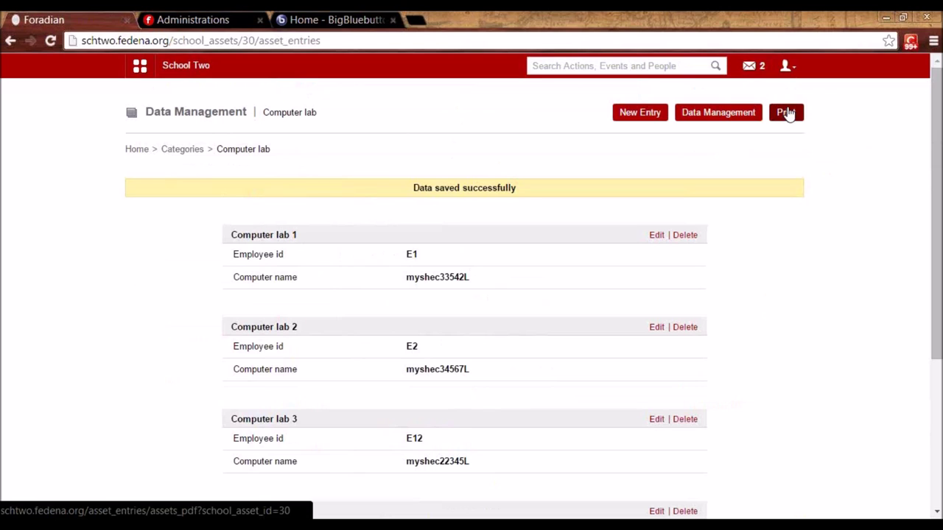
- Navigate through Administration > Finance > Fees to the Fee Imports page
{"action": "left_click", "coordinate": [138, 67]}
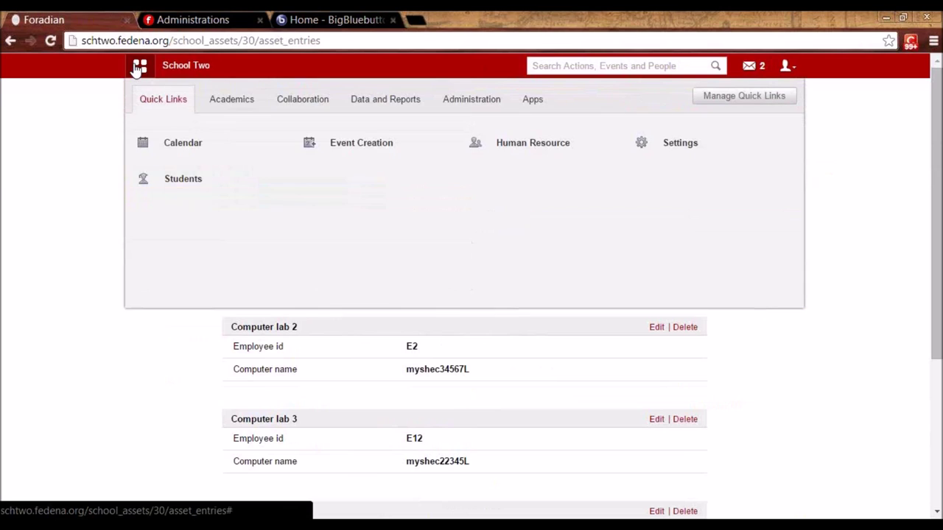
{"action": "left_click", "coordinate": [470, 105]}
{"action": "left_click", "coordinate": [208, 153]}
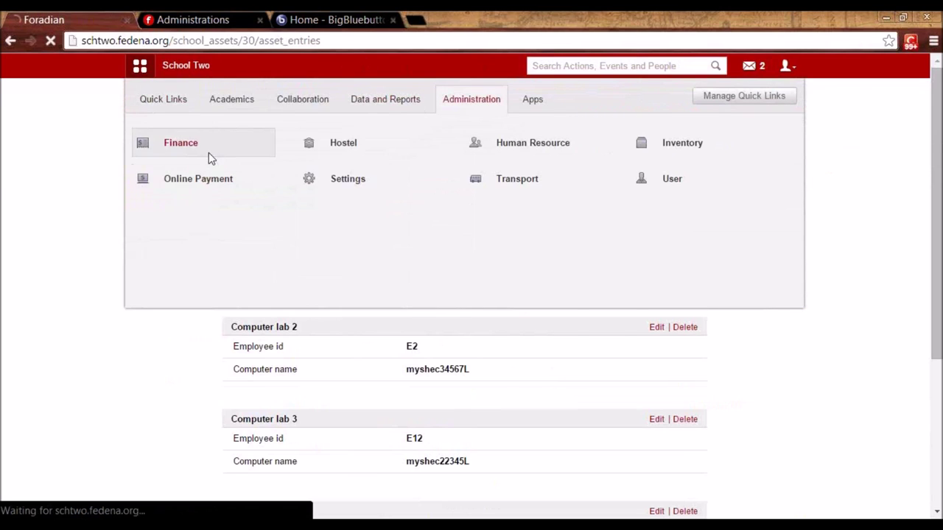
{"action": "scroll", "coordinate": [390, 272], "scroll_direction": "down", "scroll_amount": 1}
{"action": "scroll", "coordinate": [346, 345], "scroll_direction": "up", "scroll_amount": 1}
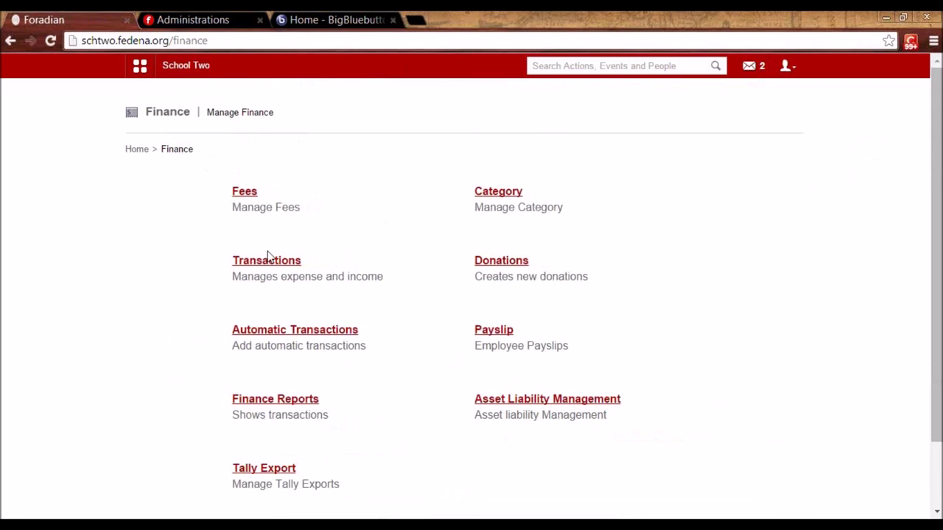
{"action": "left_click", "coordinate": [246, 192]}
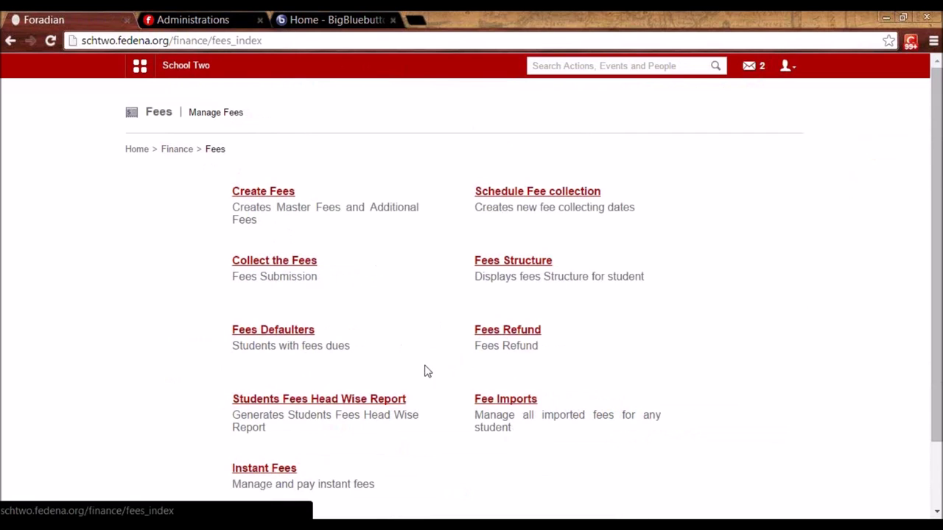
{"action": "left_click", "coordinate": [521, 407]}
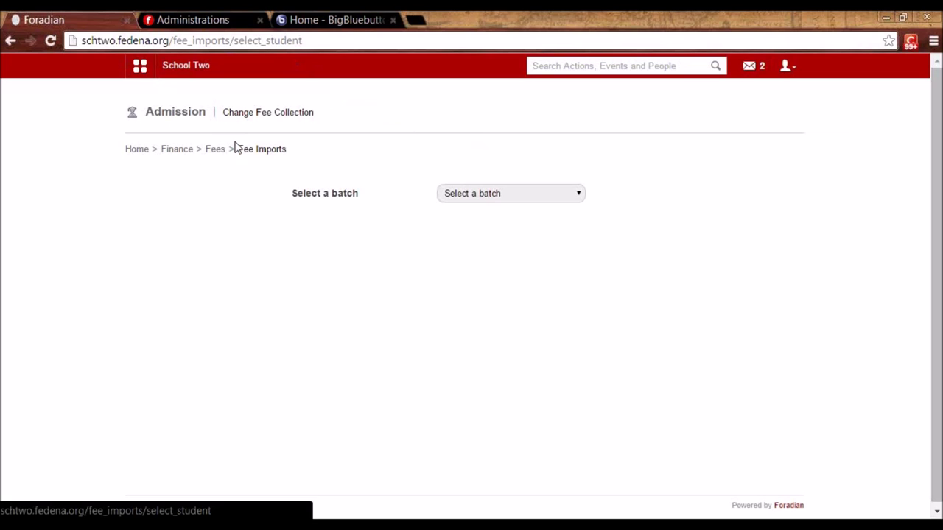
- Select batch G1 - A 2014 on the Fee Imports page
{"action": "left_click_drag", "start_coordinate": [238, 147], "coordinate": [280, 149]}
{"action": "left_click", "coordinate": [313, 153]}
{"action": "left_click", "coordinate": [461, 193]}
{"action": "left_click", "coordinate": [465, 260]}
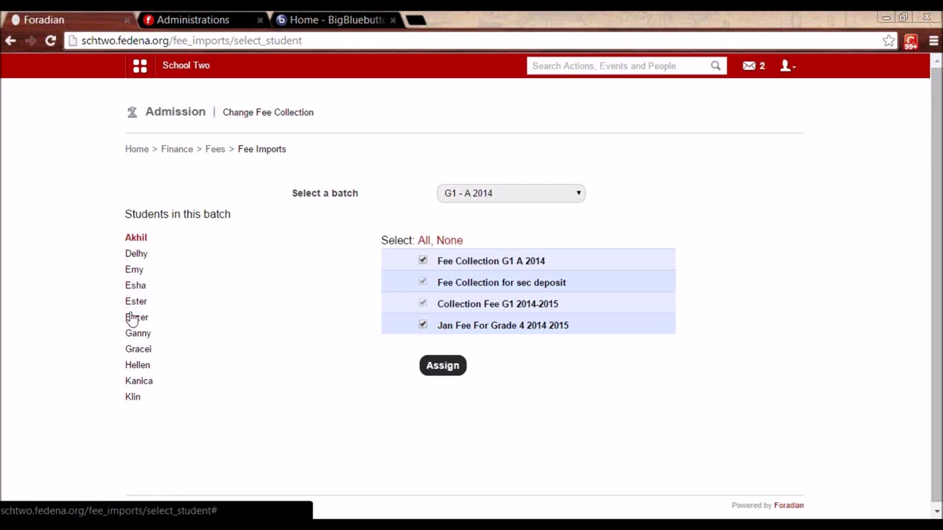
- For another student, untick then re-tick all four fee collections, and return to Fees
{"action": "left_click", "coordinate": [139, 383]}
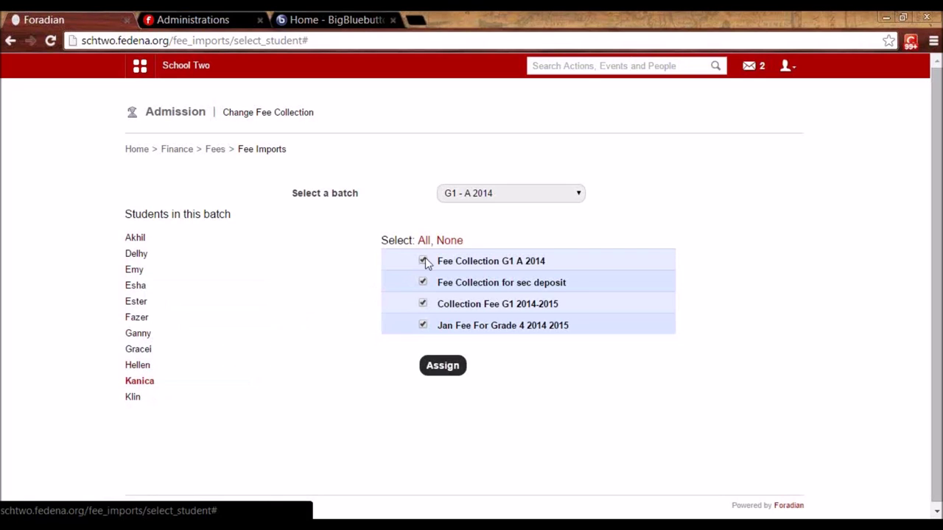
{"action": "left_click", "coordinate": [445, 242]}
{"action": "left_click", "coordinate": [425, 243]}
{"action": "left_click", "coordinate": [215, 151]}
- Open Manage Instant Fees and view the Picnic category's particulars
{"action": "scroll", "coordinate": [265, 405], "scroll_direction": "down", "scroll_amount": 2}
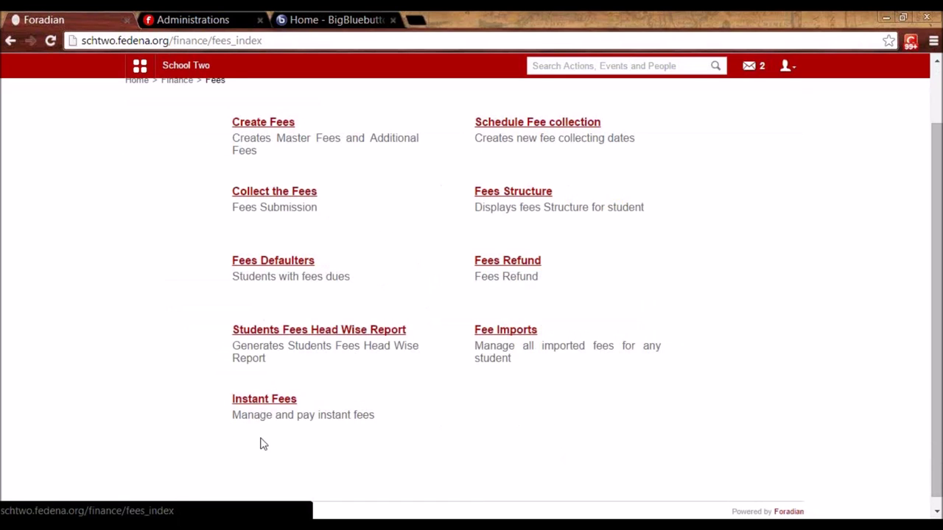
{"action": "left_click", "coordinate": [261, 399]}
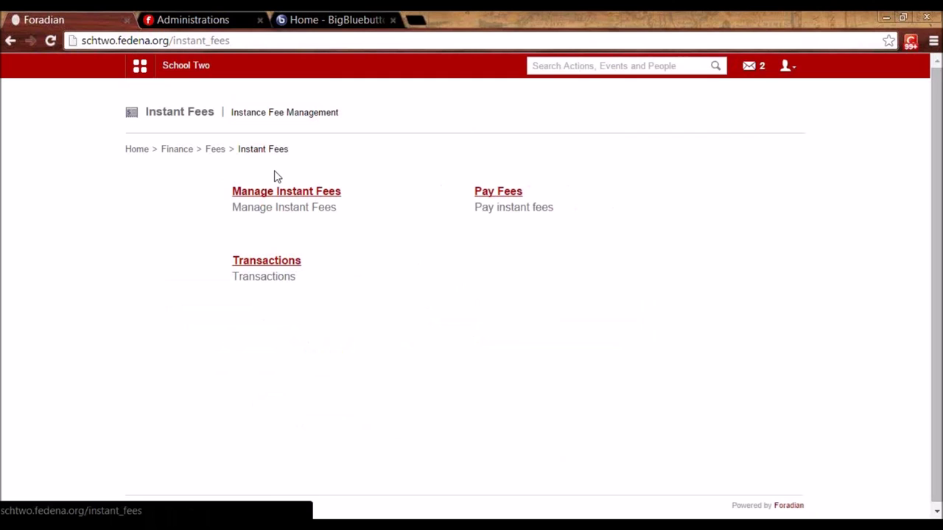
{"action": "left_click", "coordinate": [285, 194]}
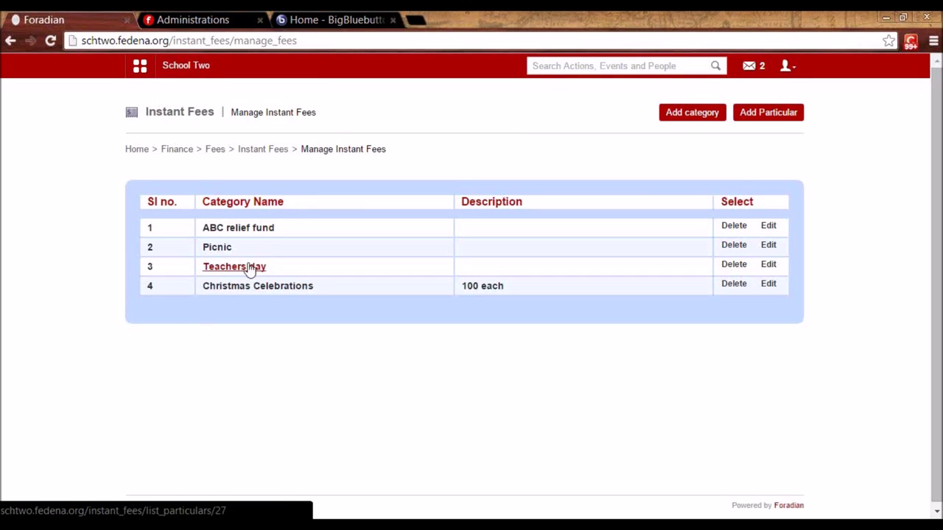
{"action": "left_click", "coordinate": [218, 247]}
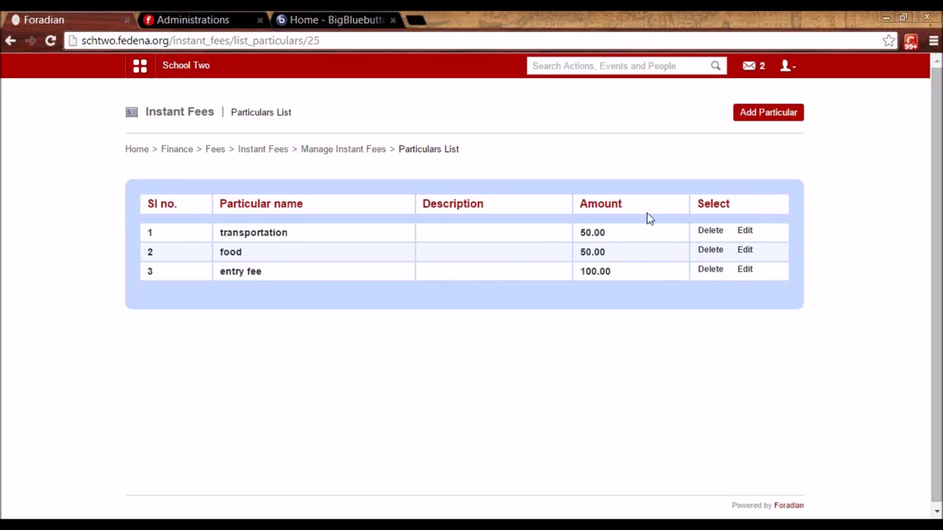
- Inspect the transportation particular's edit form without saving, then return to the categories list
{"action": "left_click", "coordinate": [744, 231]}
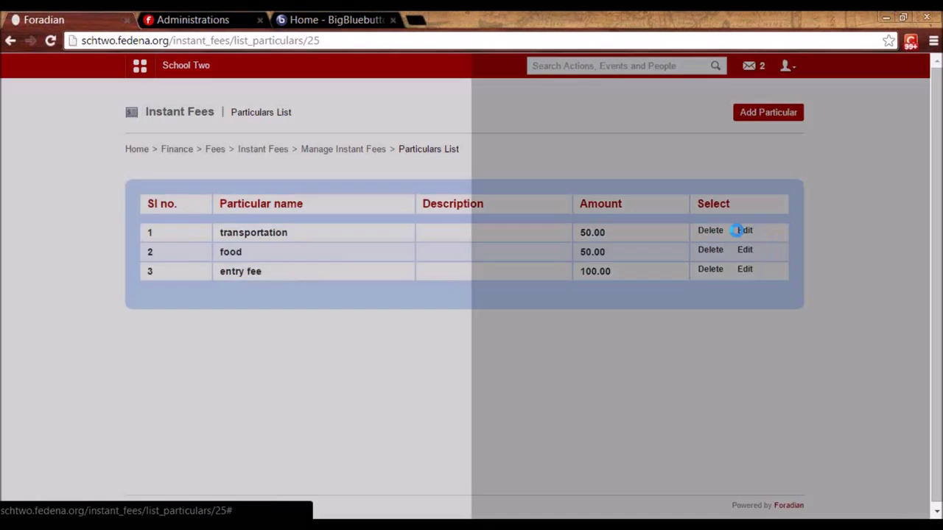
{"action": "left_click", "coordinate": [491, 119]}
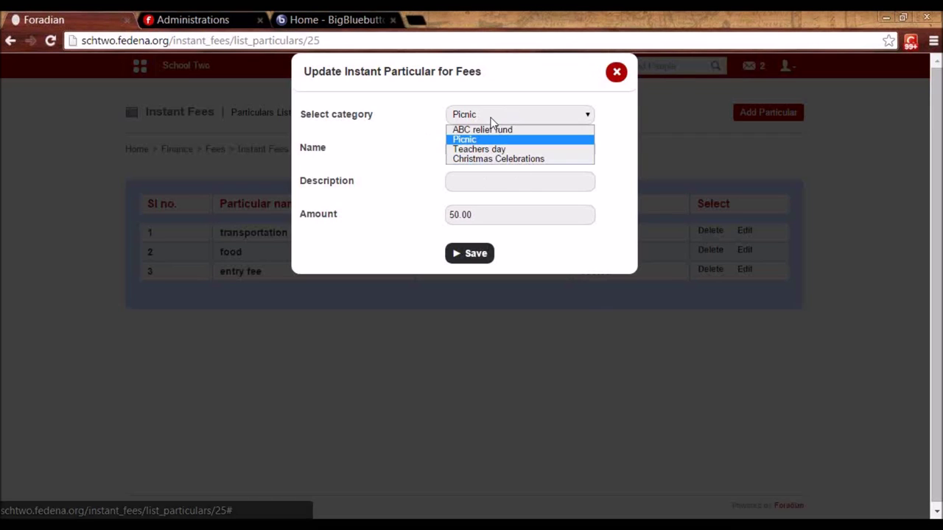
{"action": "left_click", "coordinate": [487, 140]}
{"action": "left_click", "coordinate": [493, 147]}
{"action": "double_click", "coordinate": [497, 147]}
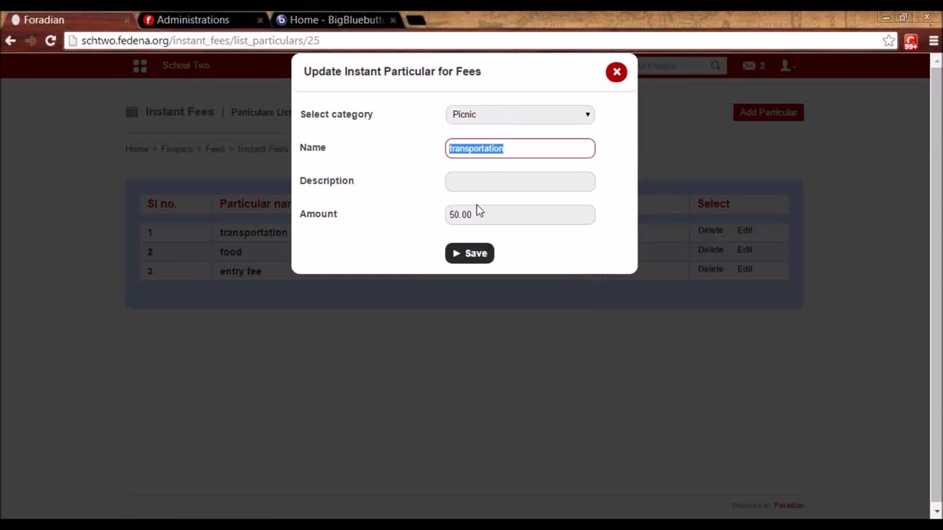
{"action": "left_click", "coordinate": [474, 214]}
{"action": "left_click", "coordinate": [613, 79]}
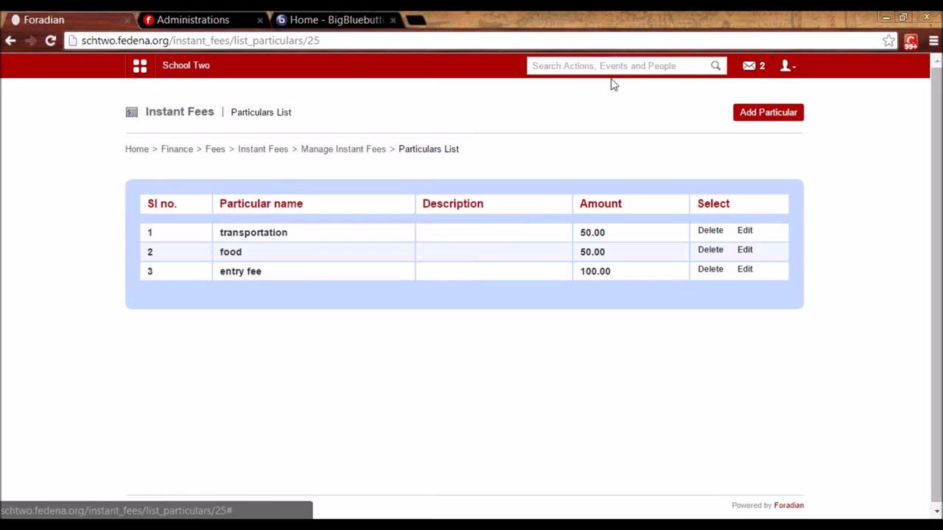
{"action": "left_click", "coordinate": [348, 148]}
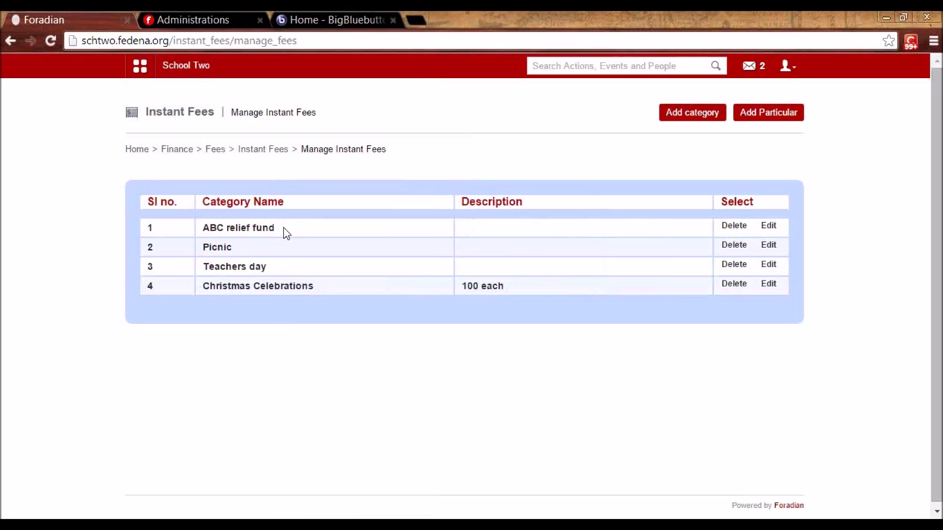
- Start an instant fee payment for the student found by admission number, under ABC relief fund
{"action": "left_click", "coordinate": [267, 150]}
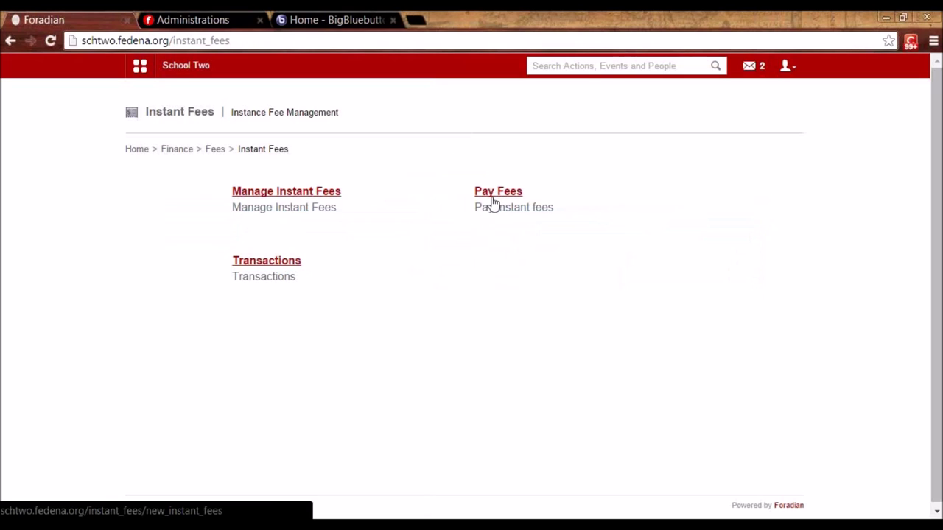
{"action": "left_click", "coordinate": [495, 195]}
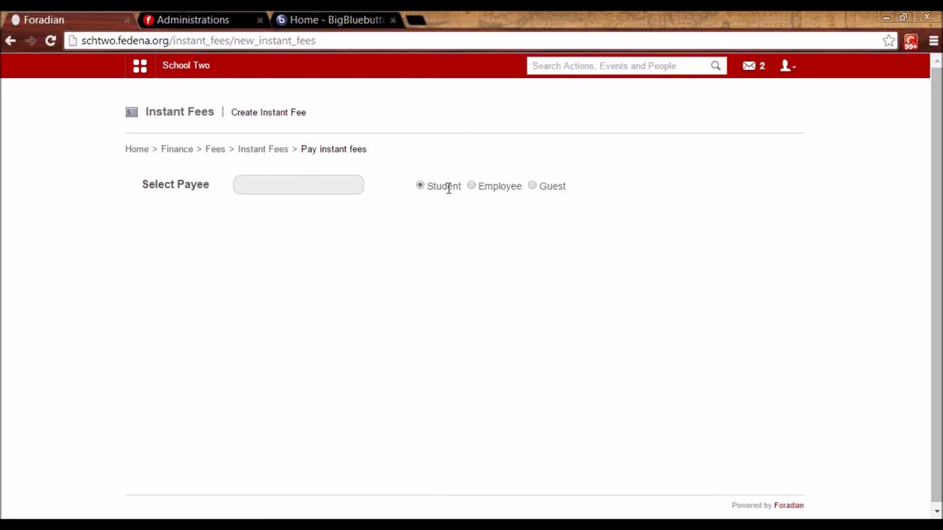
{"action": "left_click", "coordinate": [310, 182]}
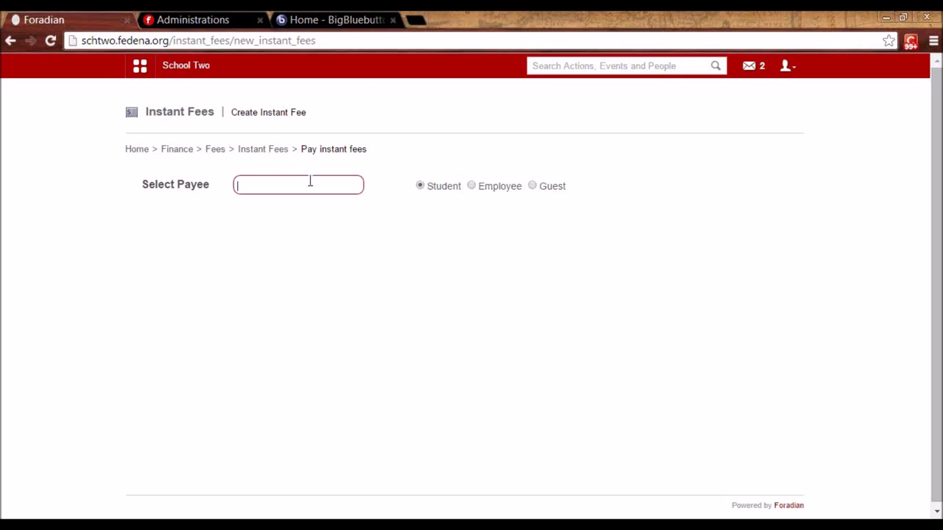
{"action": "type", "text": "user45"}
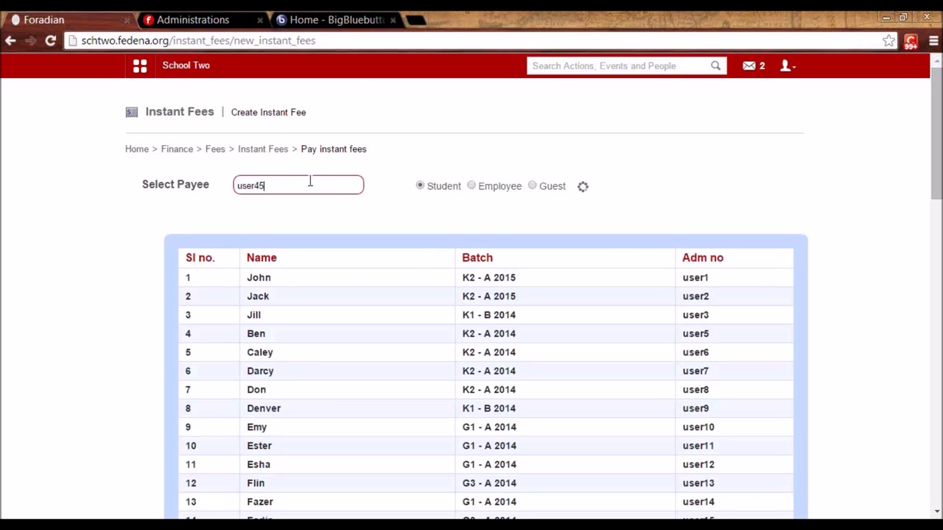
{"action": "left_click", "coordinate": [258, 280]}
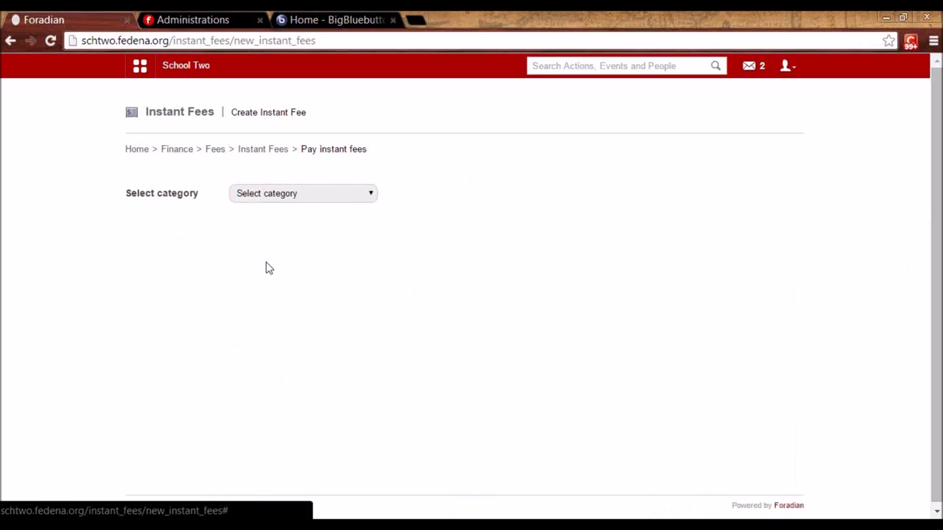
{"action": "left_click", "coordinate": [285, 195]}
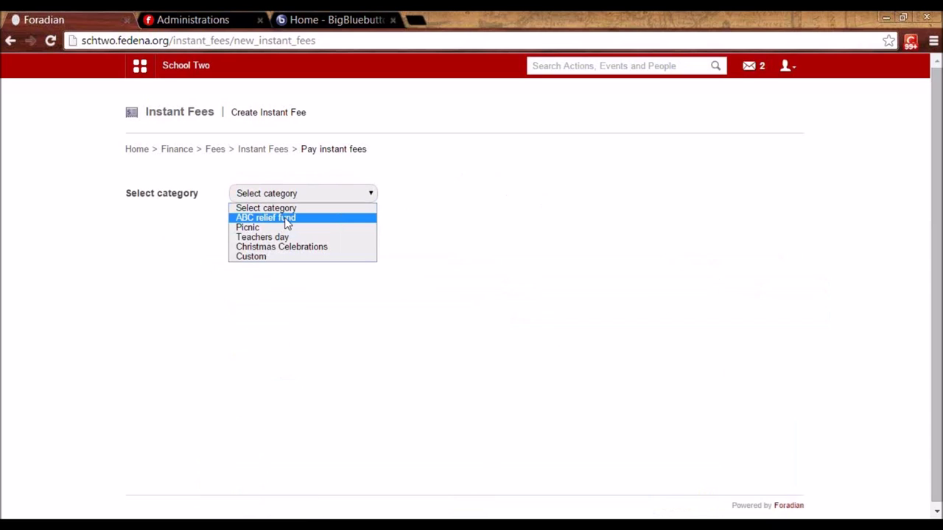
{"action": "left_click", "coordinate": [287, 219]}
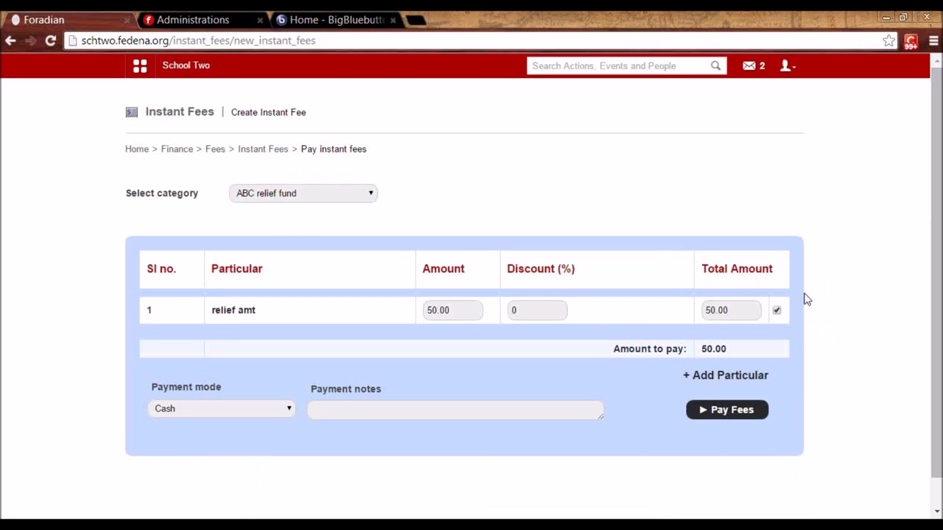
- Drop the extra empty particular row and pay the 50 fee in Cash
{"action": "left_click", "coordinate": [720, 375]}
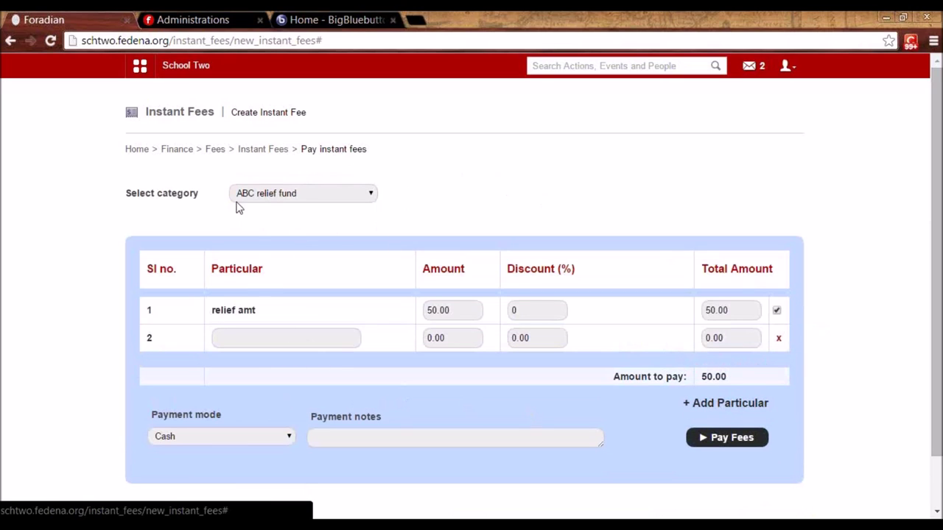
{"action": "left_click", "coordinate": [275, 337]}
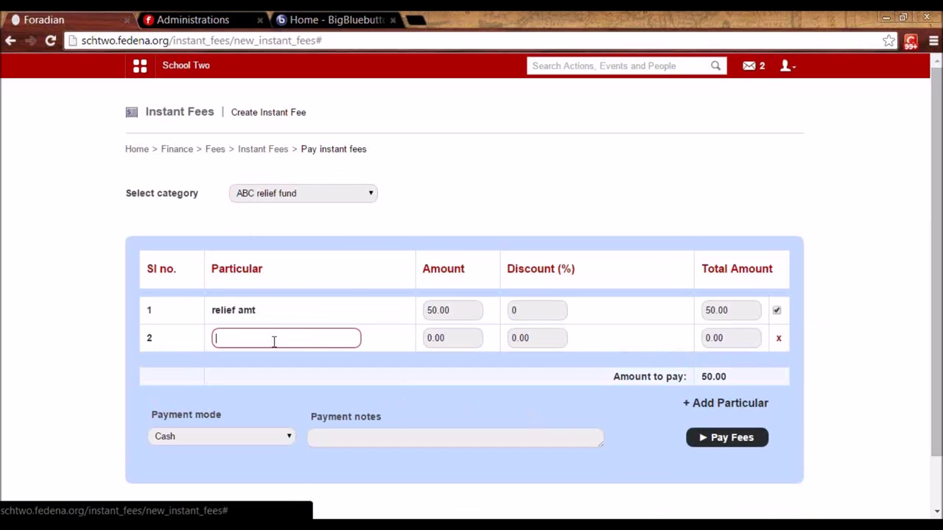
{"action": "left_click", "coordinate": [779, 340]}
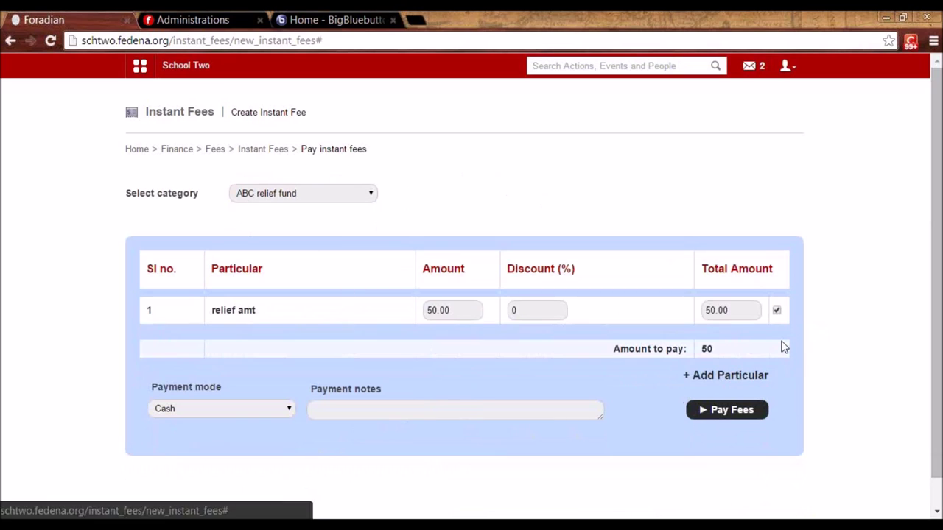
{"action": "left_click", "coordinate": [237, 414]}
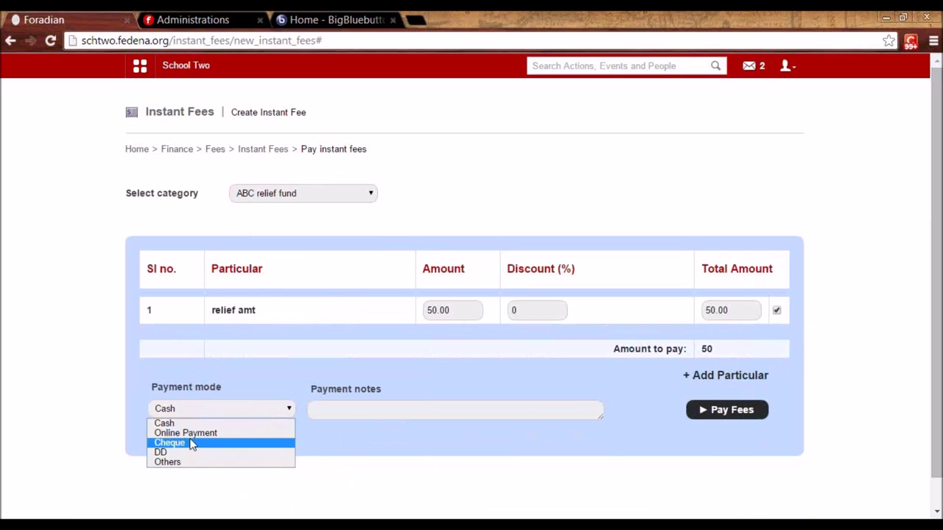
{"action": "left_click", "coordinate": [752, 413]}
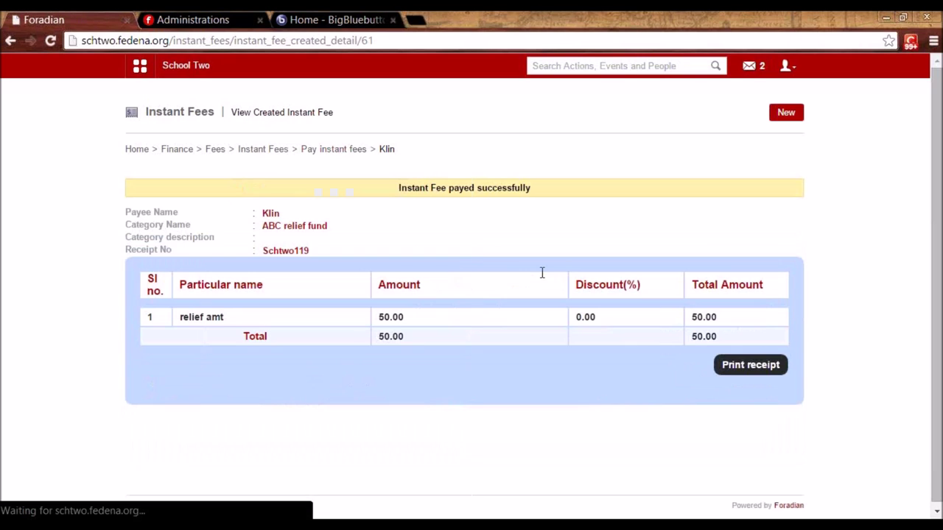
- Filter Instant Fees Transactions by ABC relief fund to see the 50.00 cash payment
{"action": "left_click", "coordinate": [269, 151]}
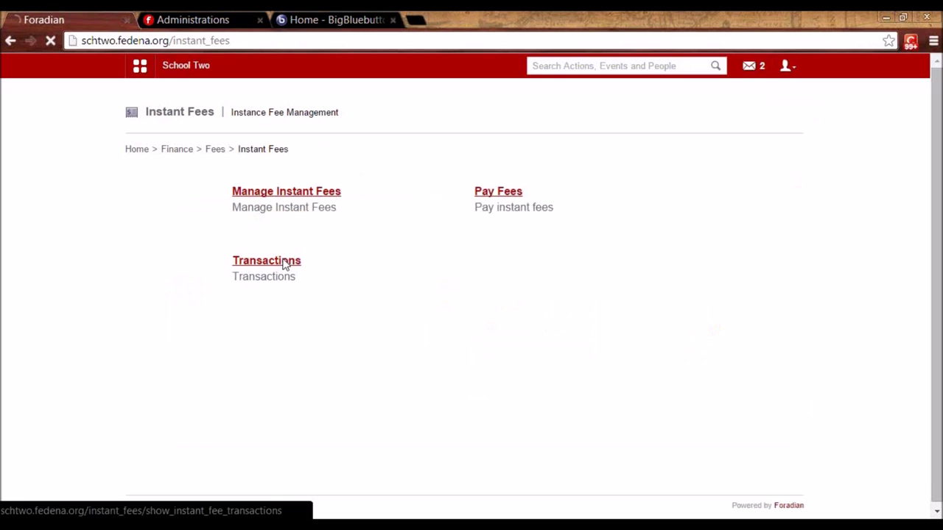
{"action": "left_click", "coordinate": [285, 263]}
{"action": "left_click", "coordinate": [266, 195]}
{"action": "left_click", "coordinate": [263, 217]}
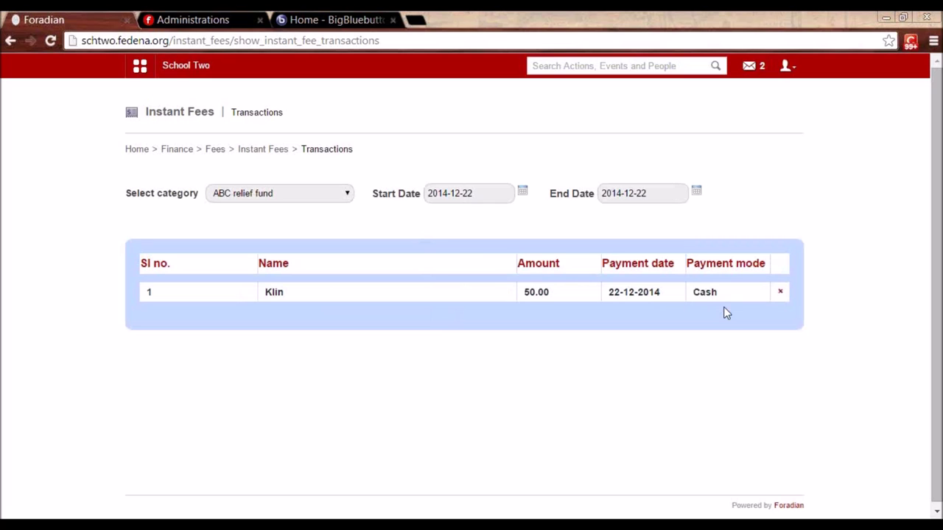
{"action": "left_click", "coordinate": [211, 152]}
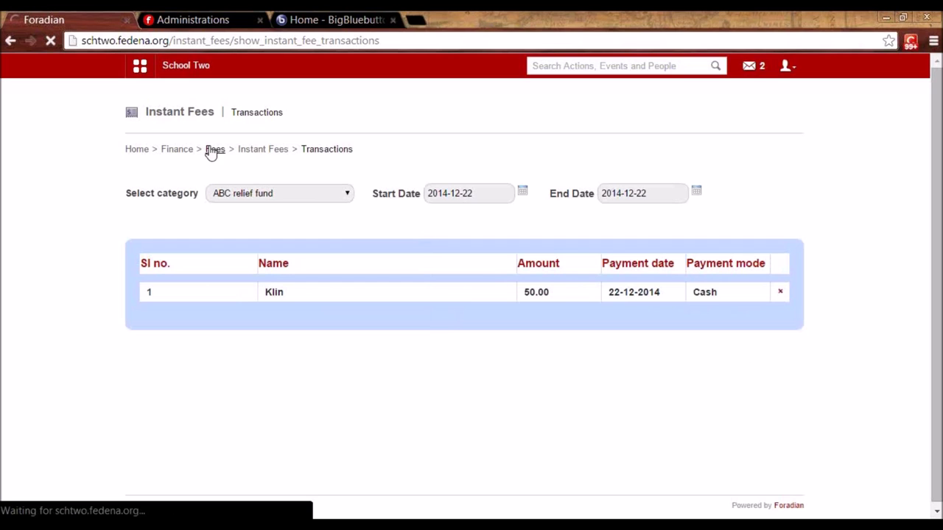
{"action": "scroll", "coordinate": [207, 210], "scroll_direction": "down", "scroll_amount": 2}
{"action": "scroll", "coordinate": [206, 209], "scroll_direction": "up", "scroll_amount": 2}
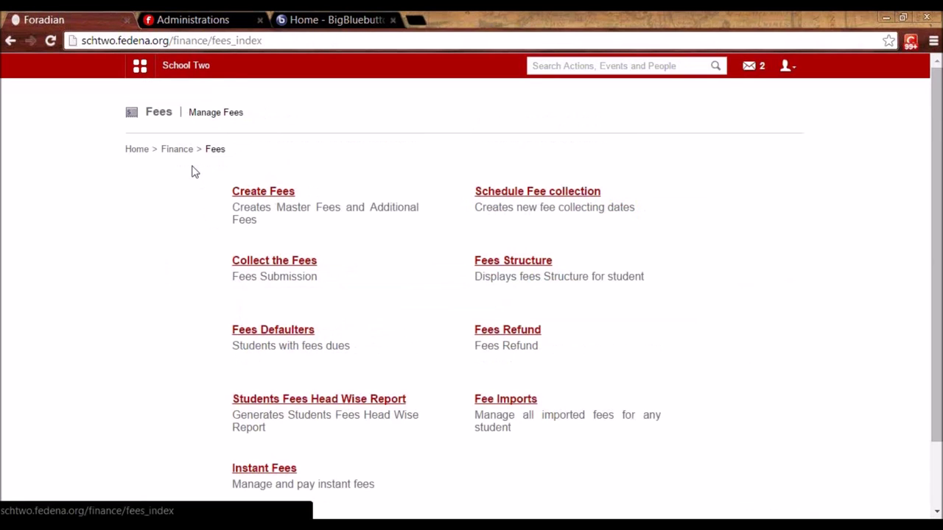
{"action": "left_click", "coordinate": [179, 151]}
{"action": "scroll", "coordinate": [231, 364], "scroll_direction": "down", "scroll_amount": 2}
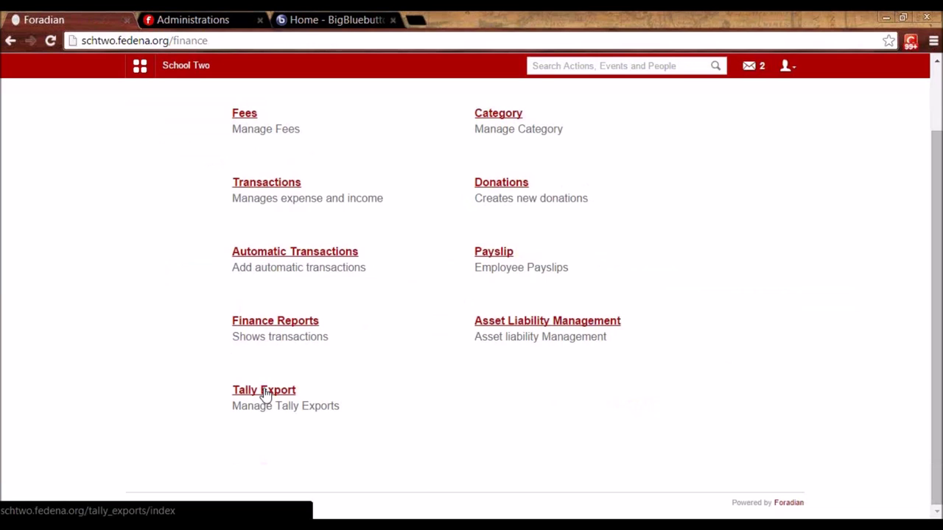
{"action": "left_click", "coordinate": [264, 393]}
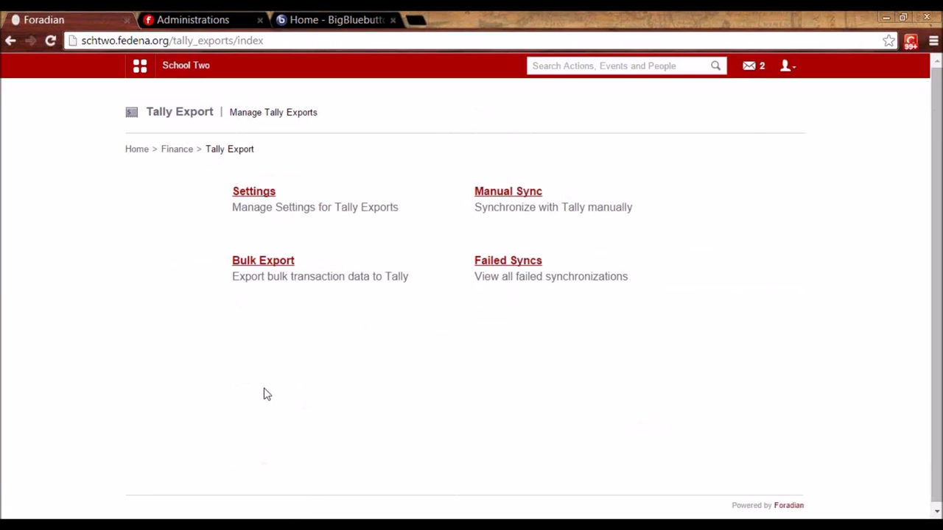
{"action": "left_click", "coordinate": [260, 195]}
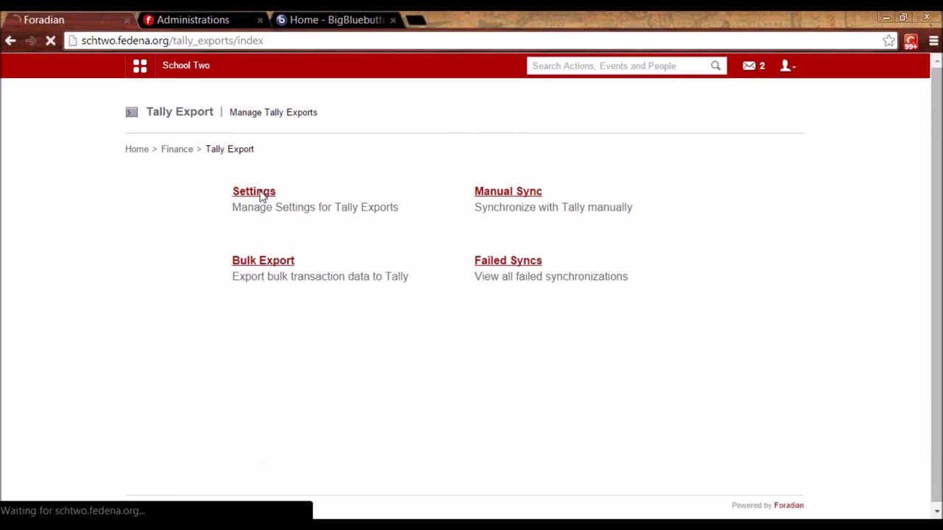
{"action": "left_click", "coordinate": [260, 194]}
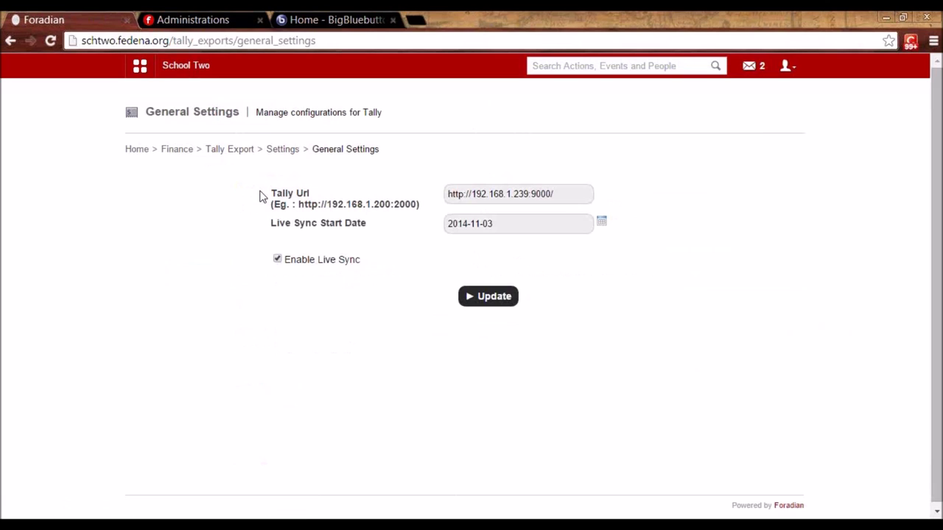
{"action": "left_click_drag", "start_coordinate": [561, 193], "coordinate": [441, 193]}
{"action": "left_click", "coordinate": [542, 193]}
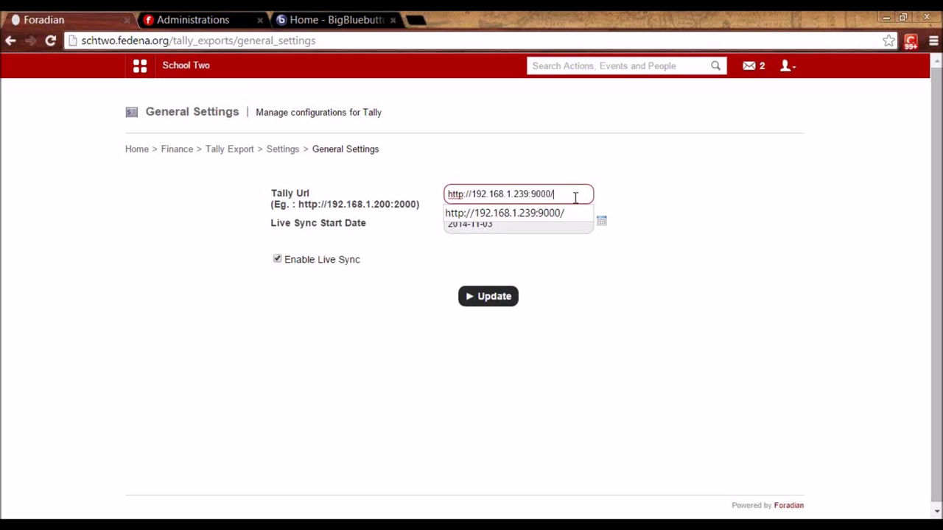
{"action": "left_click", "coordinate": [634, 203]}
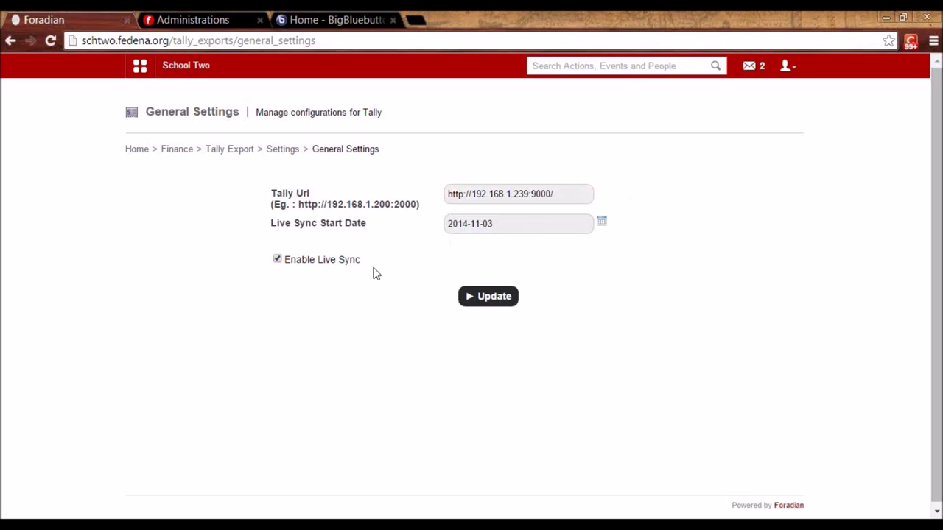
{"action": "left_click", "coordinate": [293, 154]}
- Browse the Tally organisations, voucher types and Axis Bank account, then open Ledgers
{"action": "left_click", "coordinate": [507, 193]}
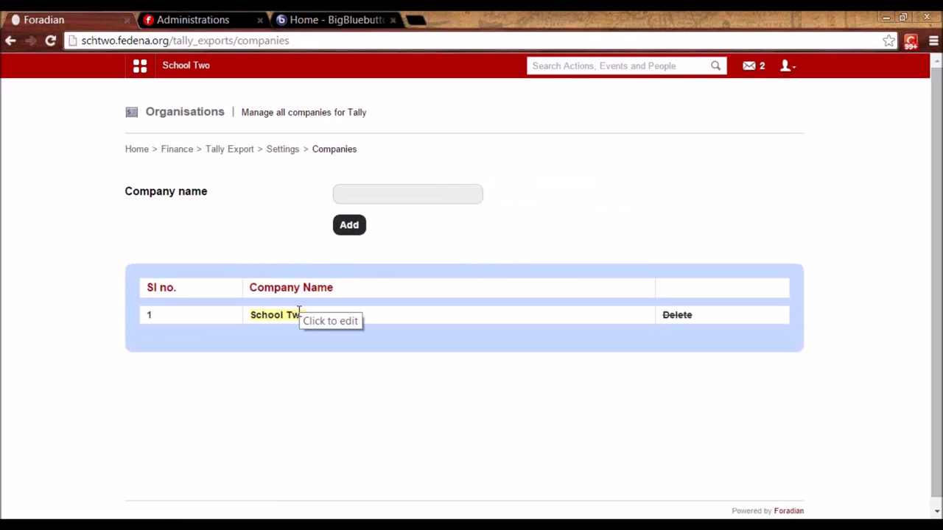
{"action": "left_click", "coordinate": [286, 150]}
{"action": "left_click", "coordinate": [279, 265]}
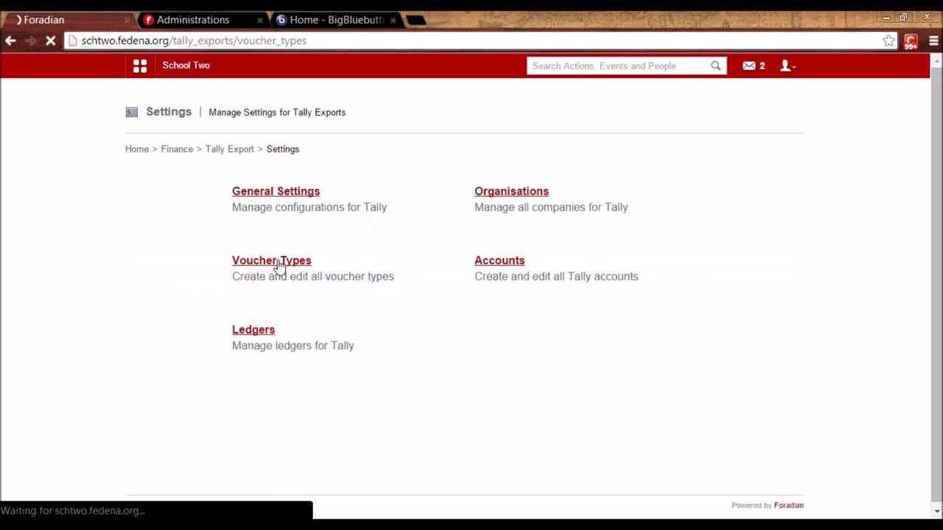
{"action": "left_click", "coordinate": [274, 151]}
{"action": "left_click", "coordinate": [506, 264]}
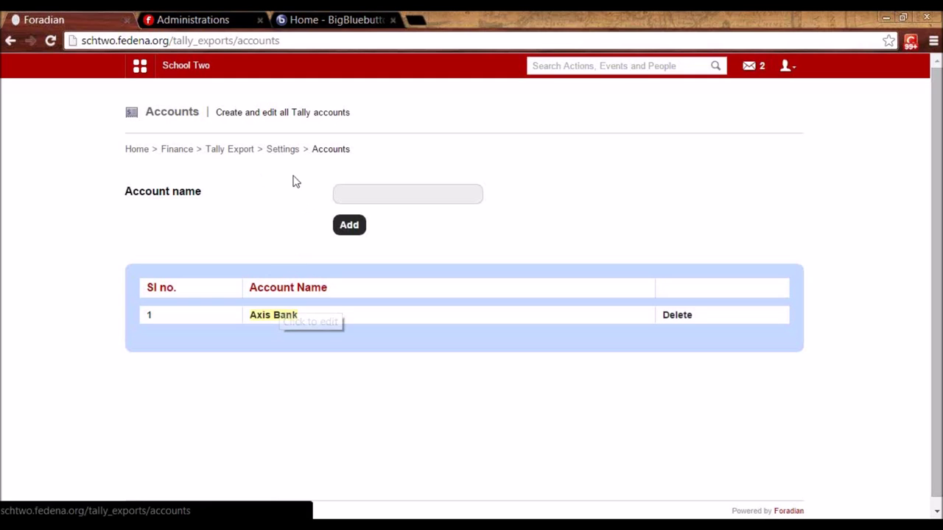
{"action": "left_click", "coordinate": [285, 152]}
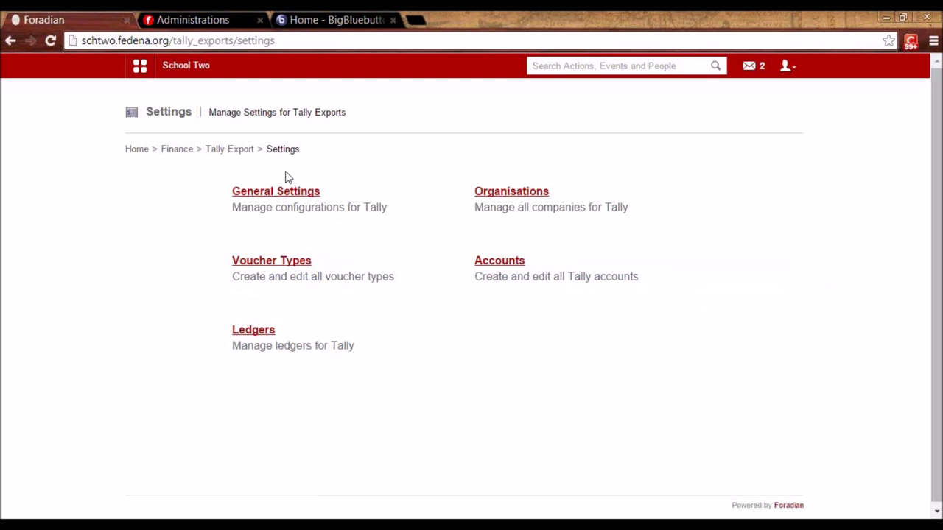
{"action": "left_click", "coordinate": [256, 333]}
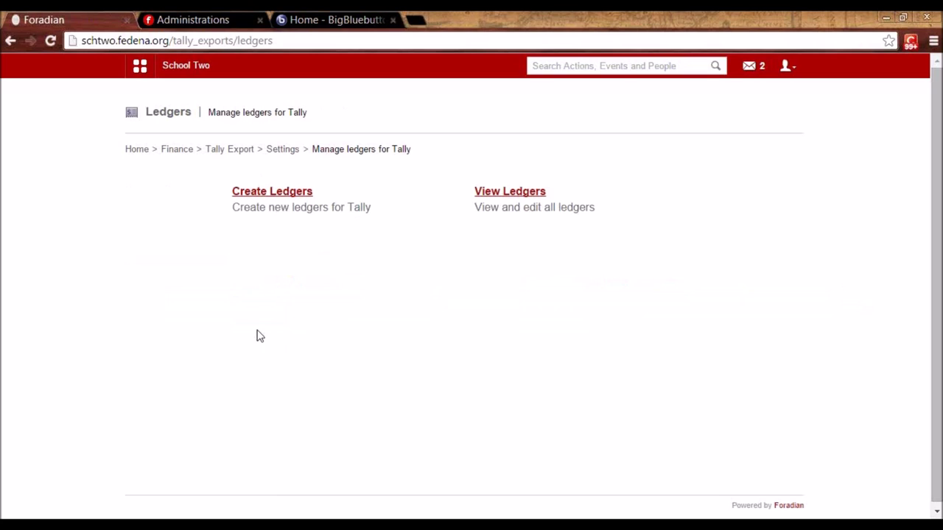
- Open the Employee Salary ledger for editing, keeping School Two as its company
{"action": "left_click", "coordinate": [282, 195]}
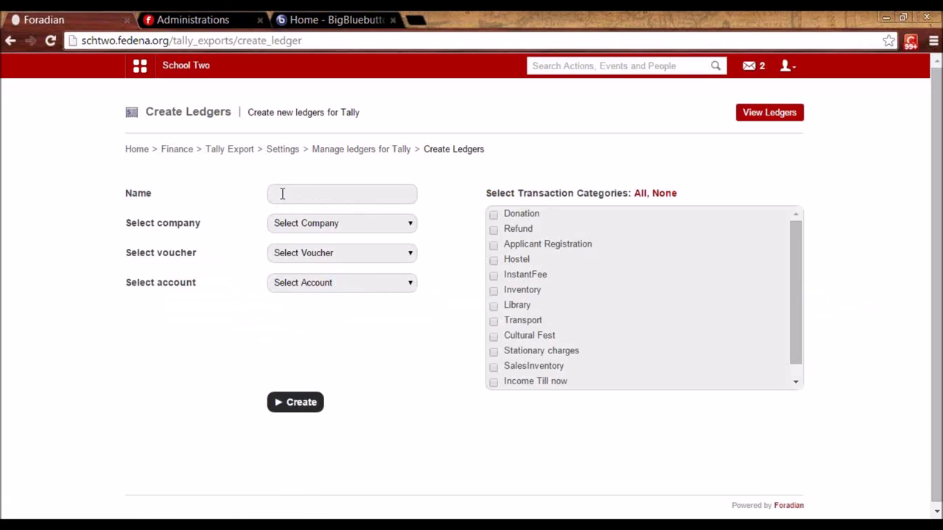
{"action": "left_click", "coordinate": [768, 115]}
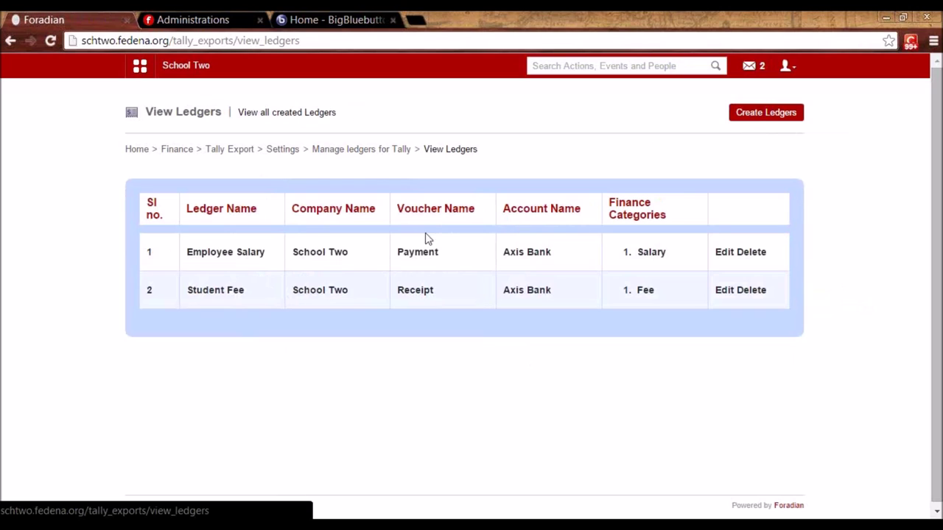
{"action": "left_click", "coordinate": [727, 258]}
{"action": "left_click_drag", "start_coordinate": [356, 194], "coordinate": [270, 196]}
{"action": "left_click", "coordinate": [302, 222]}
{"action": "left_click", "coordinate": [303, 221]}
- Check voucher and Axis Bank account, keep the Salary category ticked, and return to Settings
{"action": "left_click", "coordinate": [316, 263]}
{"action": "left_click", "coordinate": [315, 262]}
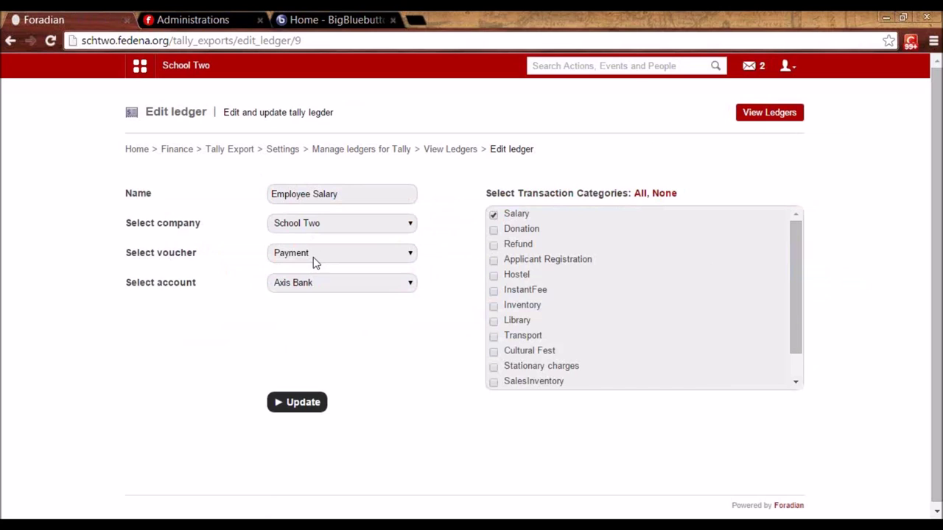
{"action": "left_click", "coordinate": [319, 283]}
{"action": "left_click", "coordinate": [319, 284]}
{"action": "left_click", "coordinate": [492, 214]}
{"action": "left_click", "coordinate": [493, 215]}
{"action": "scroll", "coordinate": [521, 352], "scroll_direction": "down", "scroll_amount": 2}
{"action": "scroll", "coordinate": [516, 339], "scroll_direction": "up", "scroll_amount": 2}
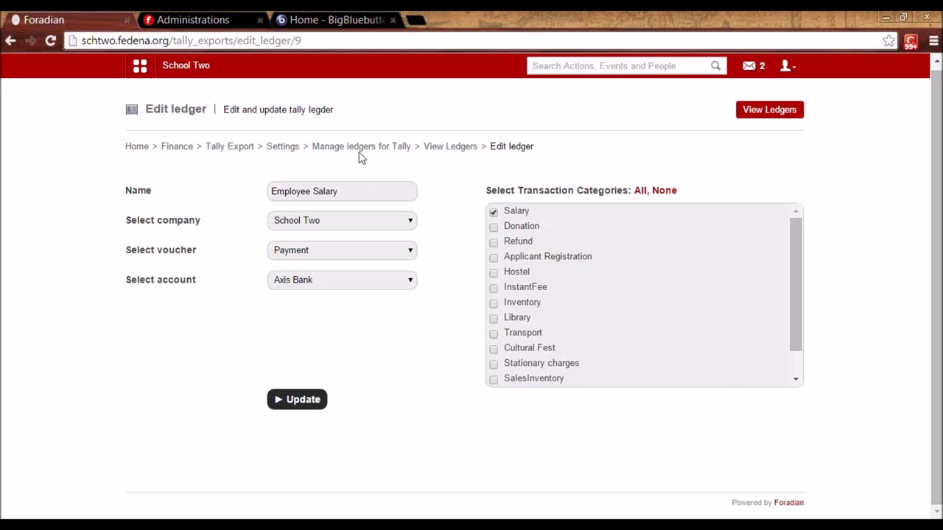
{"action": "left_click", "coordinate": [289, 147]}
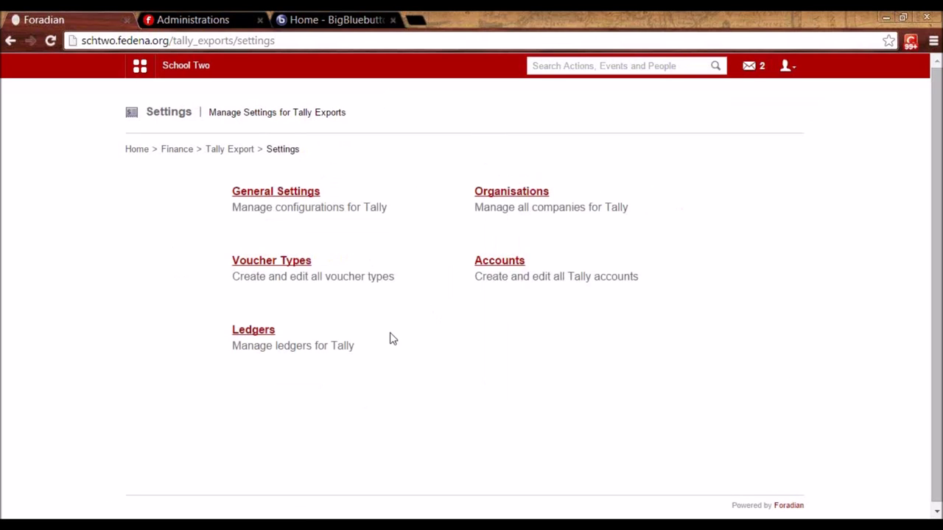
- Look over the Tally Manual Sync and Bulk Export Schedule Export pages
{"action": "left_click", "coordinate": [240, 151]}
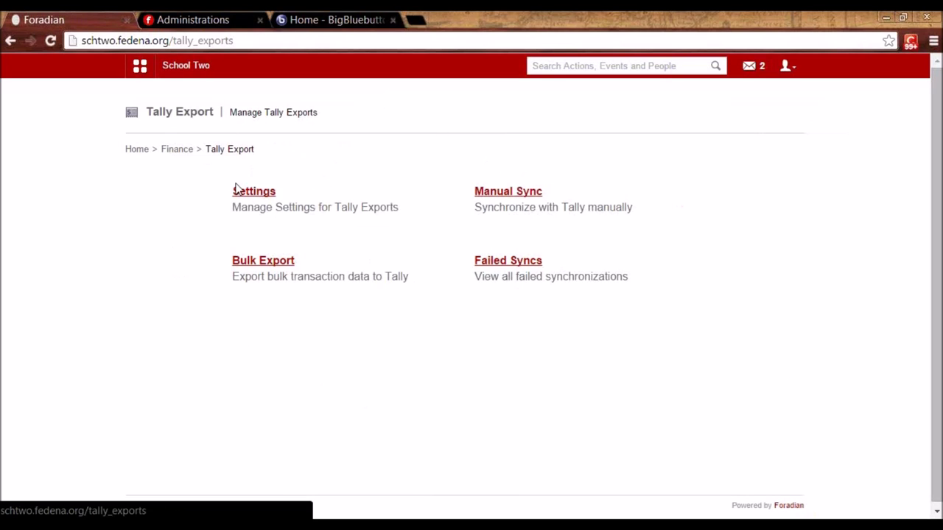
{"action": "left_click", "coordinate": [522, 195]}
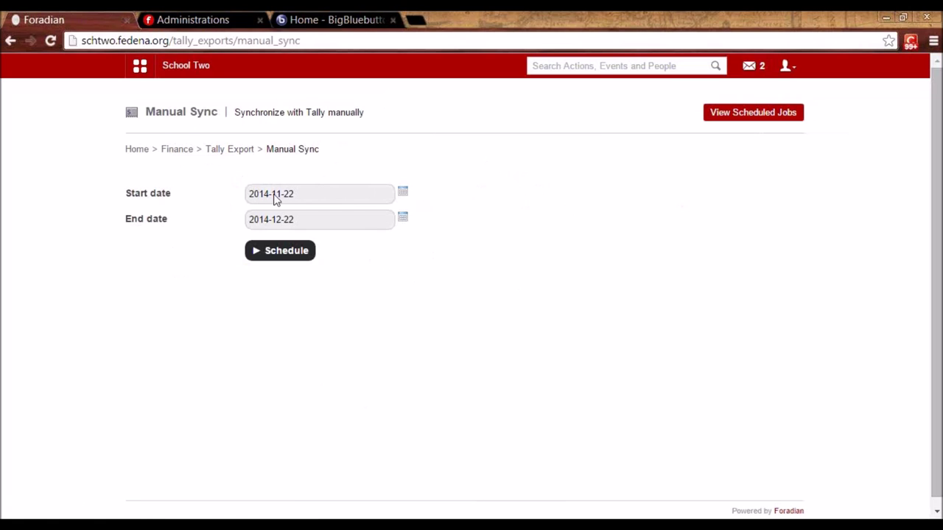
{"action": "left_click", "coordinate": [252, 150]}
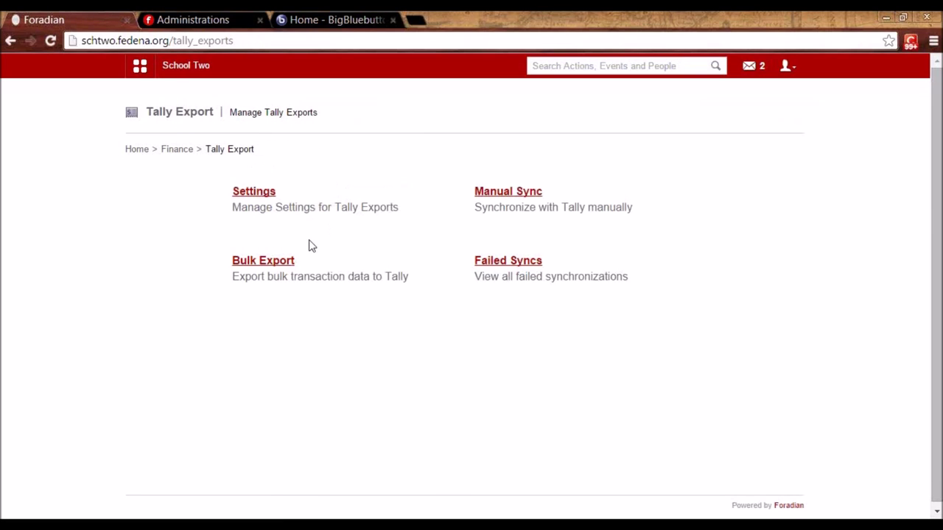
{"action": "left_click", "coordinate": [279, 266]}
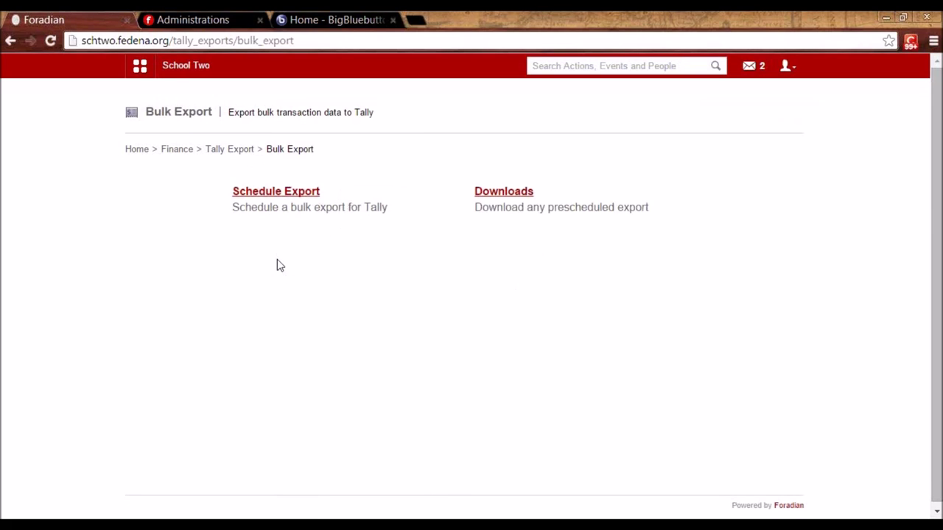
{"action": "left_click", "coordinate": [271, 199]}
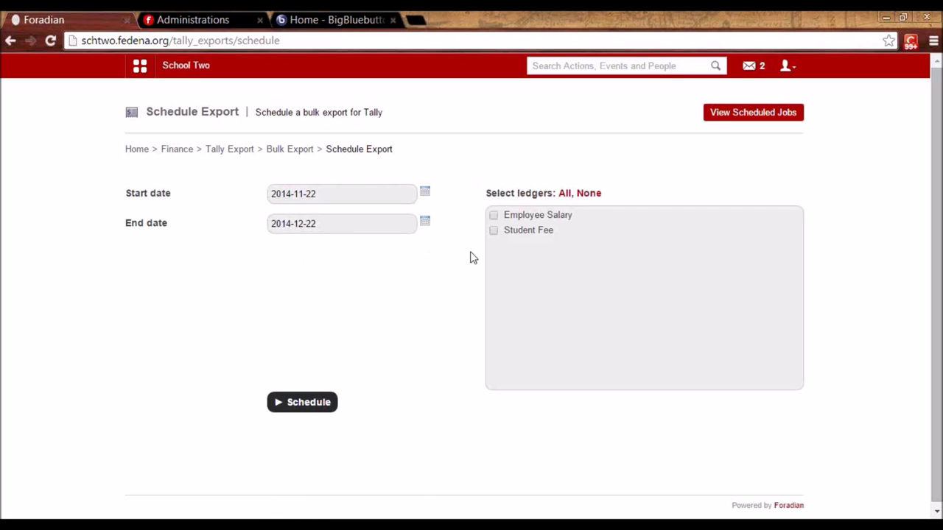
{"action": "left_click", "coordinate": [280, 153]}
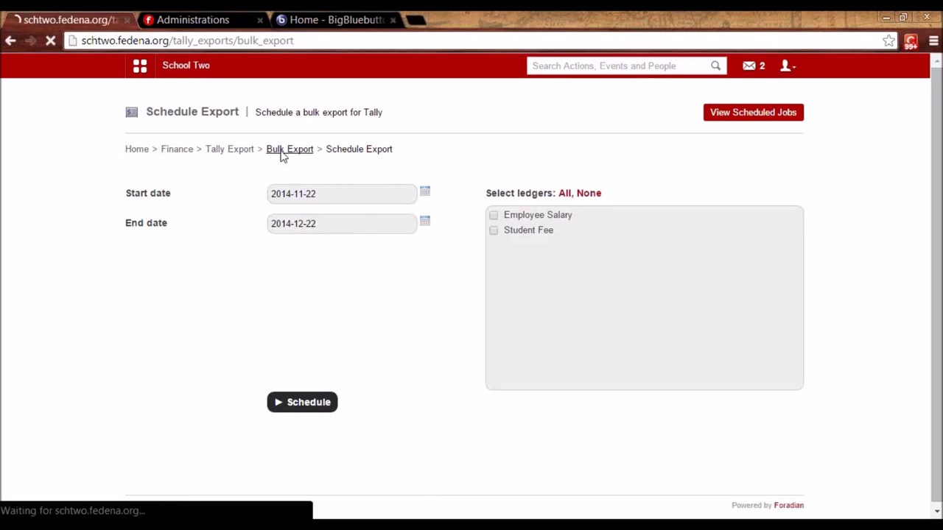
- Download the 26 November 2014 export from Downloads and open the Tally XML file
{"action": "left_click", "coordinate": [507, 193]}
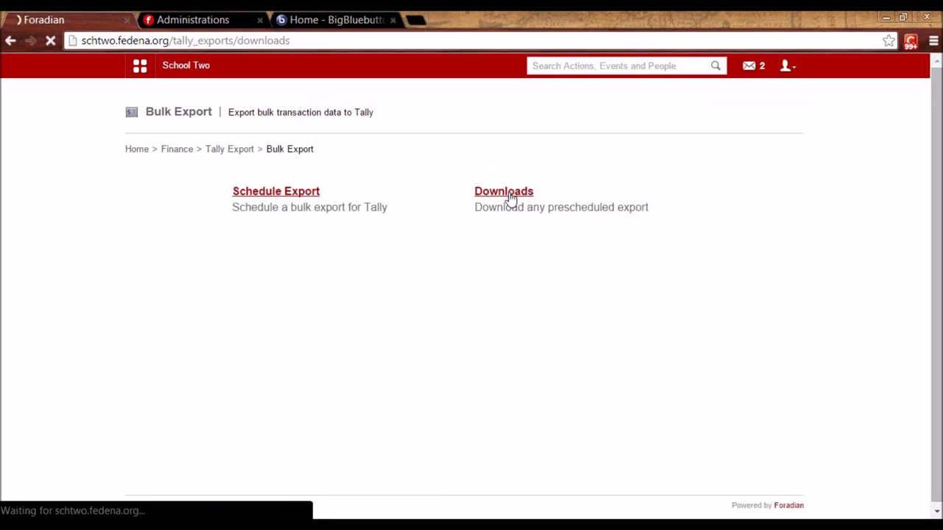
{"action": "left_click", "coordinate": [461, 228]}
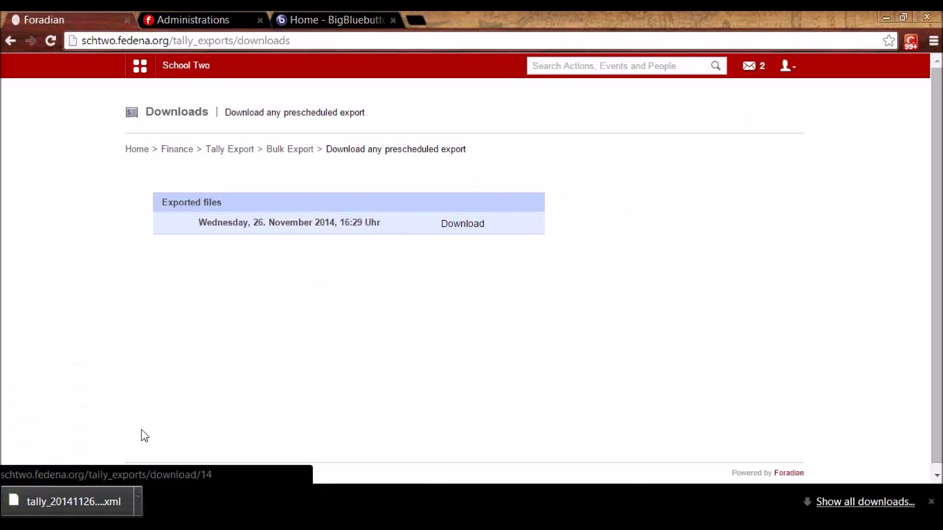
{"action": "left_click", "coordinate": [68, 502]}
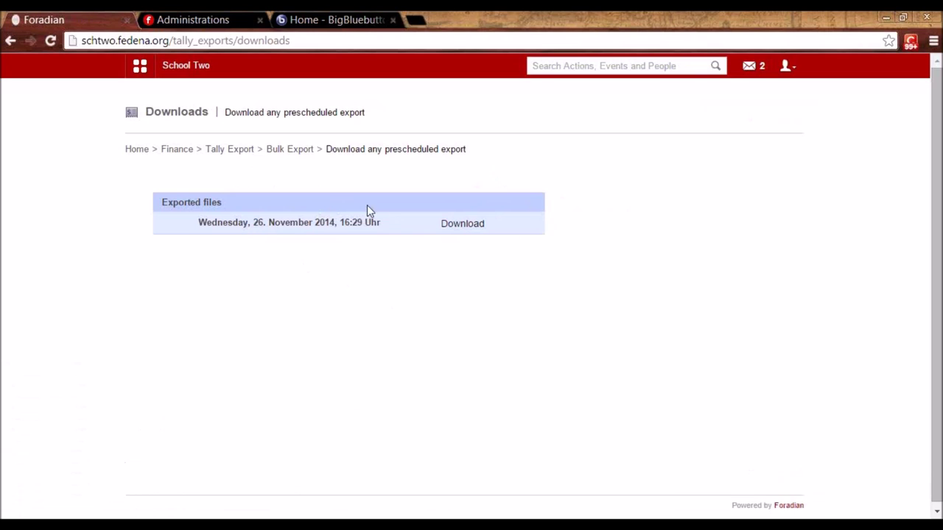
- Check Tally Failed Syncs from 2014-12-15 onward and confirm none are listed
{"action": "left_click", "coordinate": [230, 149]}
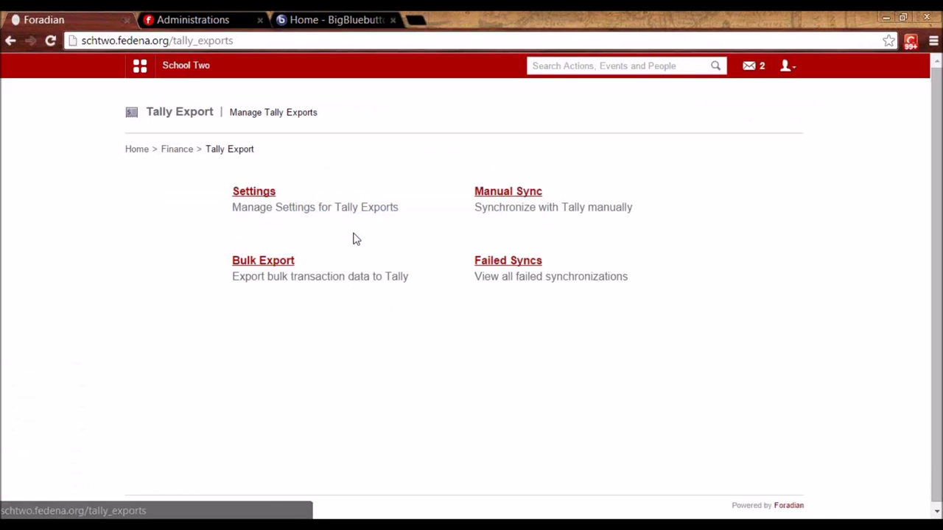
{"action": "left_click", "coordinate": [510, 264]}
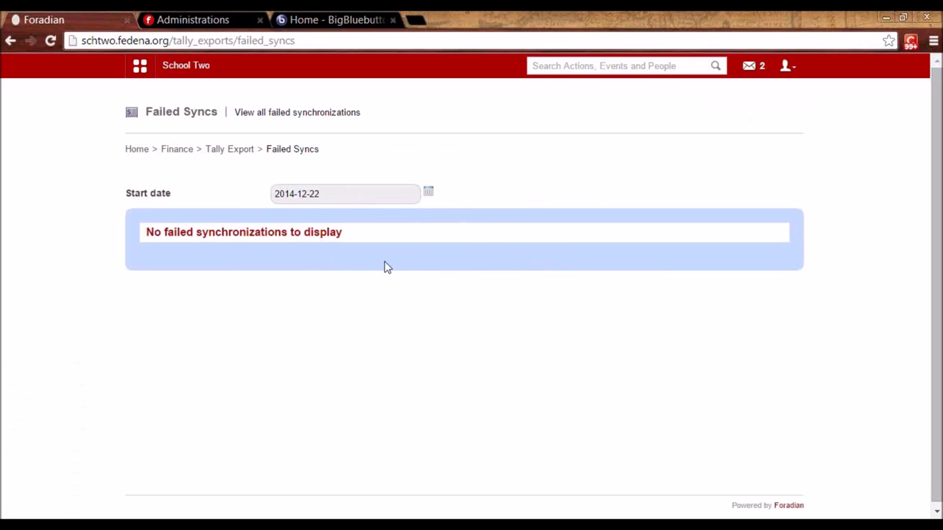
{"action": "left_click", "coordinate": [427, 193]}
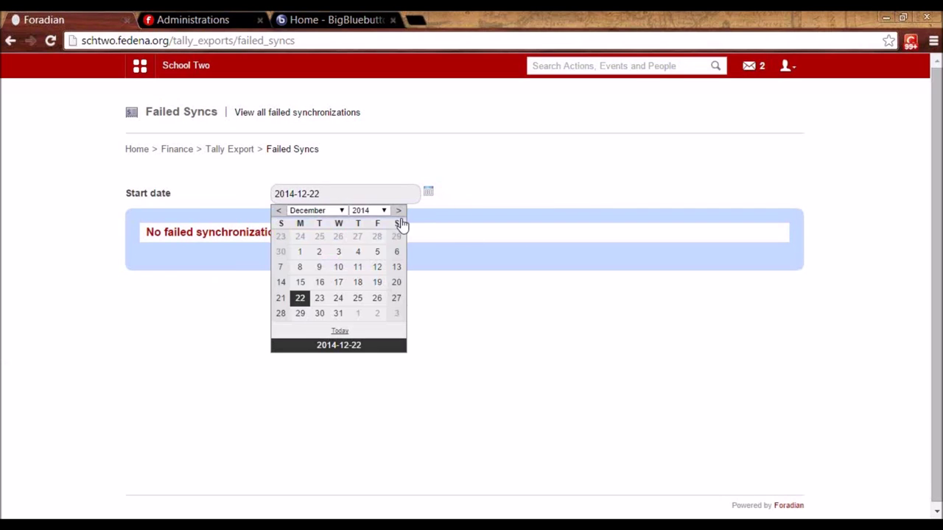
{"action": "left_click", "coordinate": [299, 282]}
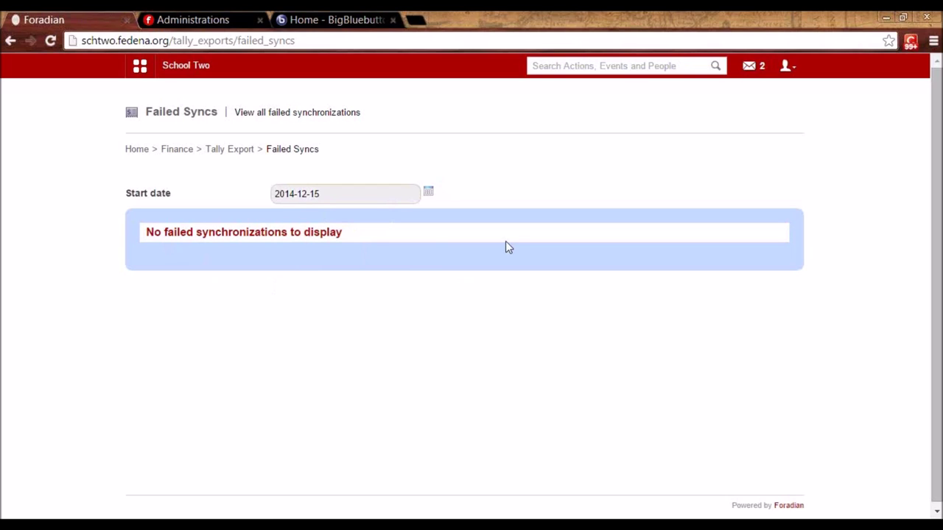
{"action": "left_click", "coordinate": [140, 66]}
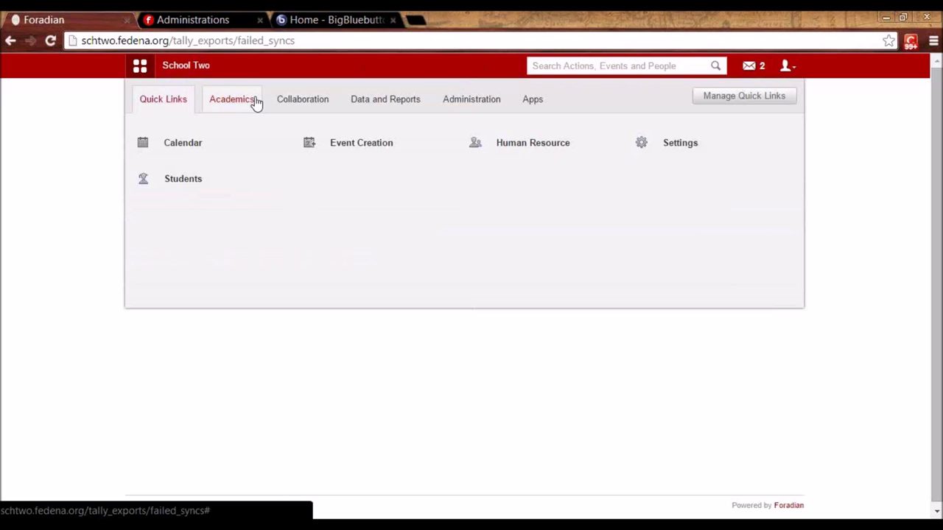
- Open a new poll form from Collaboration > Poll
{"action": "left_click", "coordinate": [308, 101]}
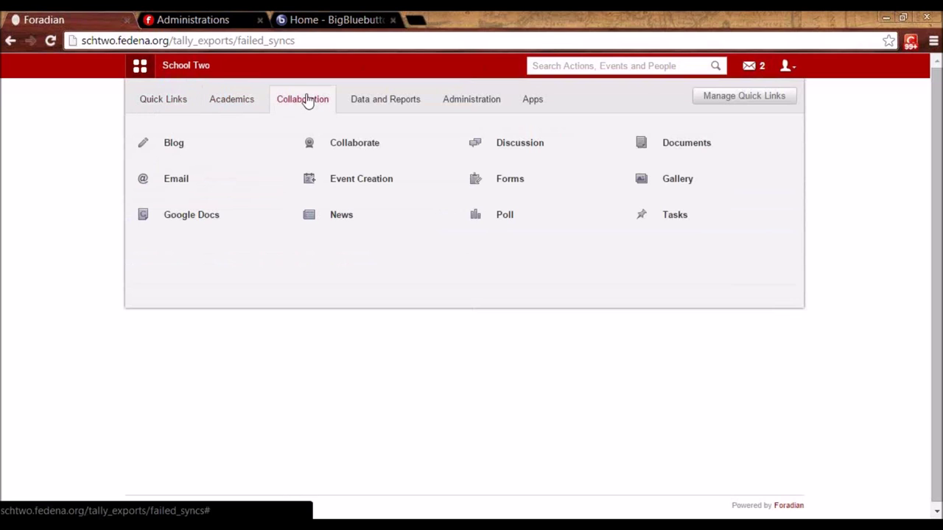
{"action": "left_click", "coordinate": [498, 216]}
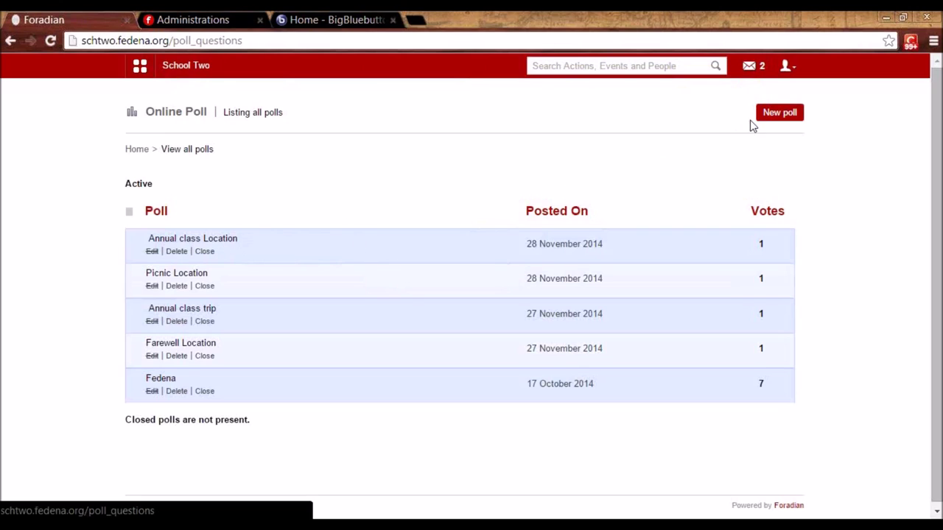
{"action": "left_click", "coordinate": [775, 116]}
- Go through the blank title, description and answer fields and enable Allow other answer
{"action": "left_click", "coordinate": [361, 263]}
{"action": "scroll", "coordinate": [343, 257], "scroll_direction": "down", "scroll_amount": 2}
{"action": "left_click", "coordinate": [332, 251]}
{"action": "scroll", "coordinate": [324, 272], "scroll_direction": "down", "scroll_amount": 2}
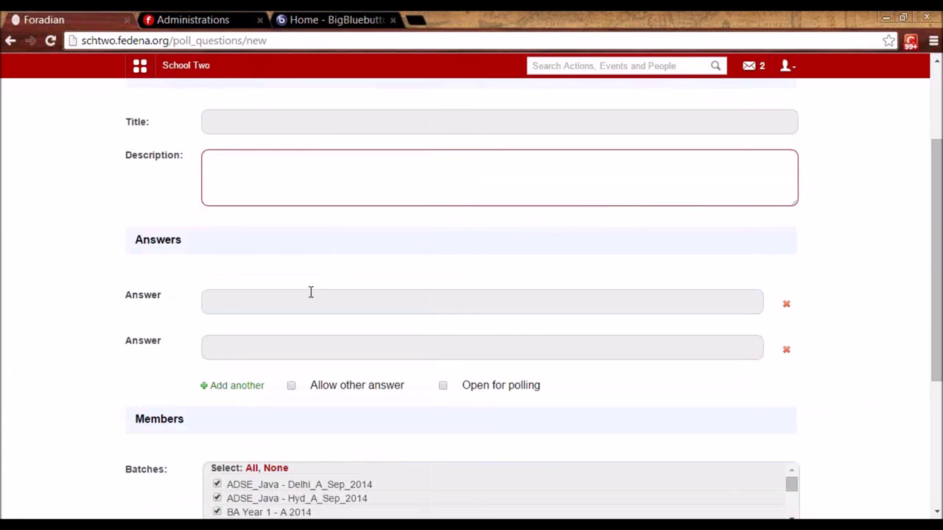
{"action": "left_click", "coordinate": [299, 301]}
{"action": "left_click", "coordinate": [292, 338]}
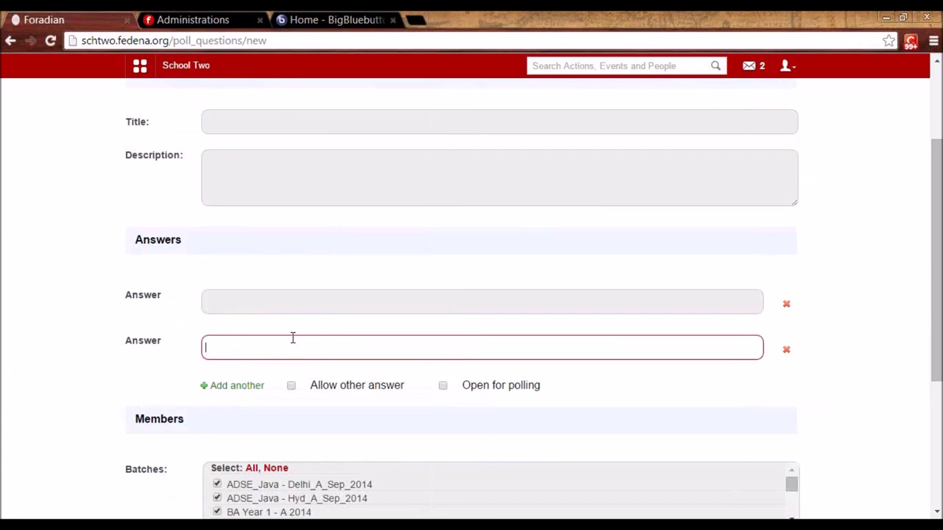
{"action": "left_click", "coordinate": [291, 387]}
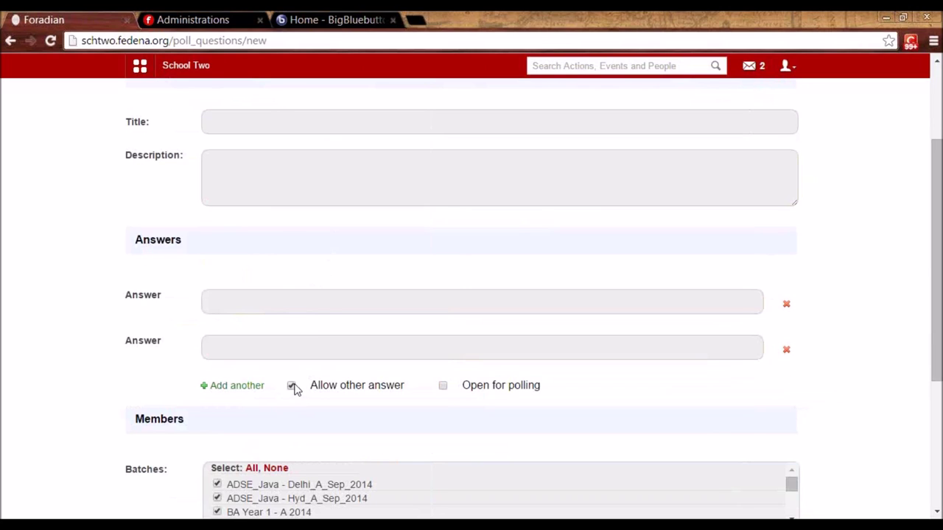
{"action": "left_click", "coordinate": [280, 296]}
{"action": "left_click", "coordinate": [277, 336]}
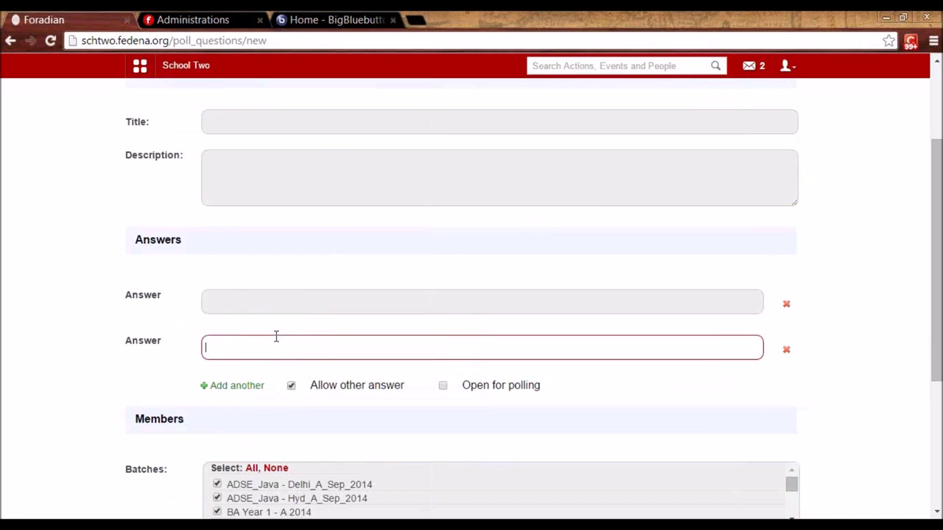
{"action": "left_click_drag", "start_coordinate": [311, 387], "coordinate": [405, 386]}
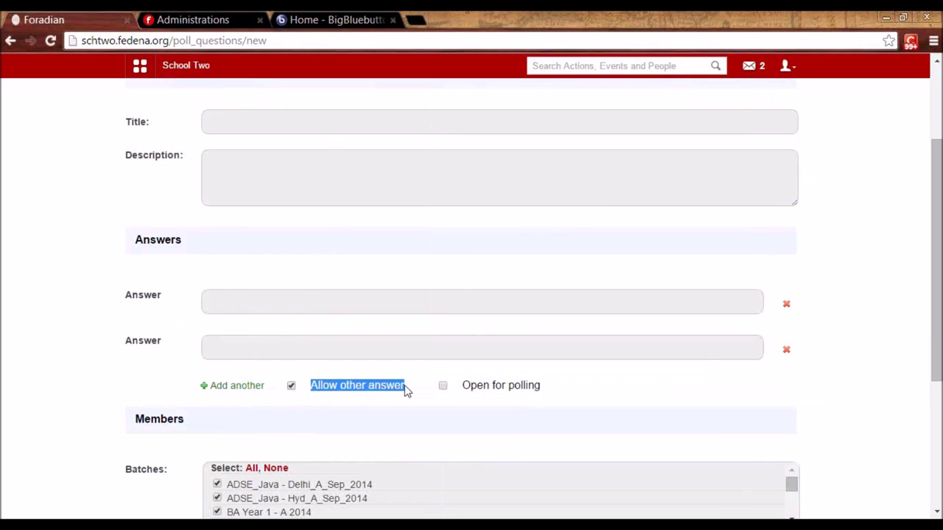
{"action": "scroll", "coordinate": [407, 392], "scroll_direction": "down", "scroll_amount": 1}
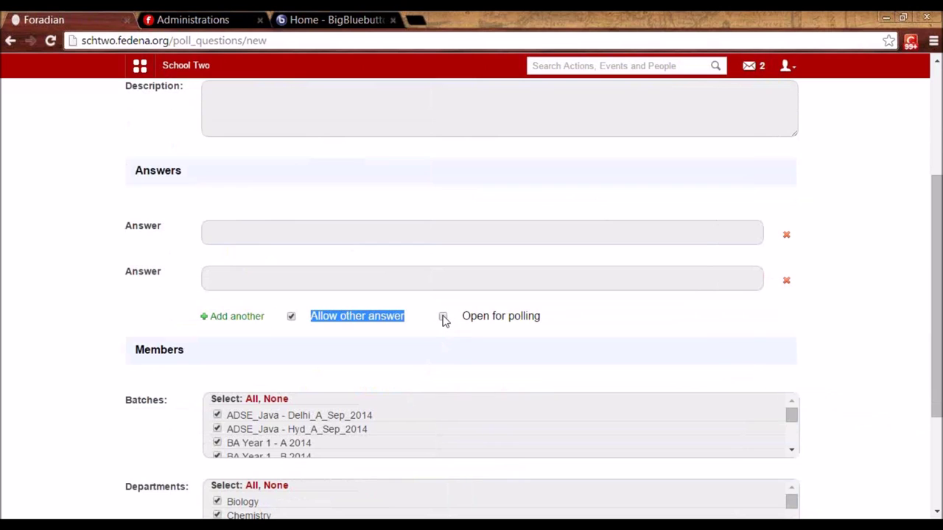
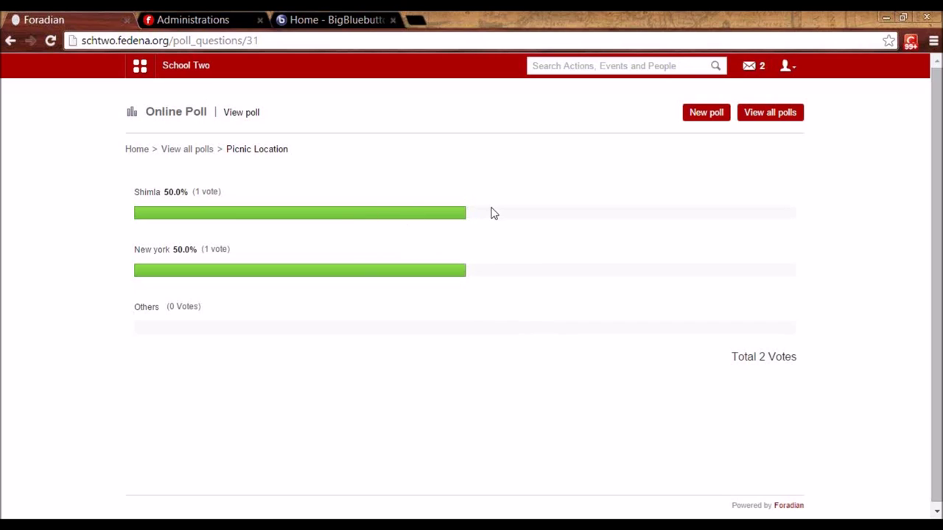
- View the Fedena poll results (7 votes, Yes at 42.86%), then bring up the Academics modules
{"action": "left_click", "coordinate": [183, 154]}
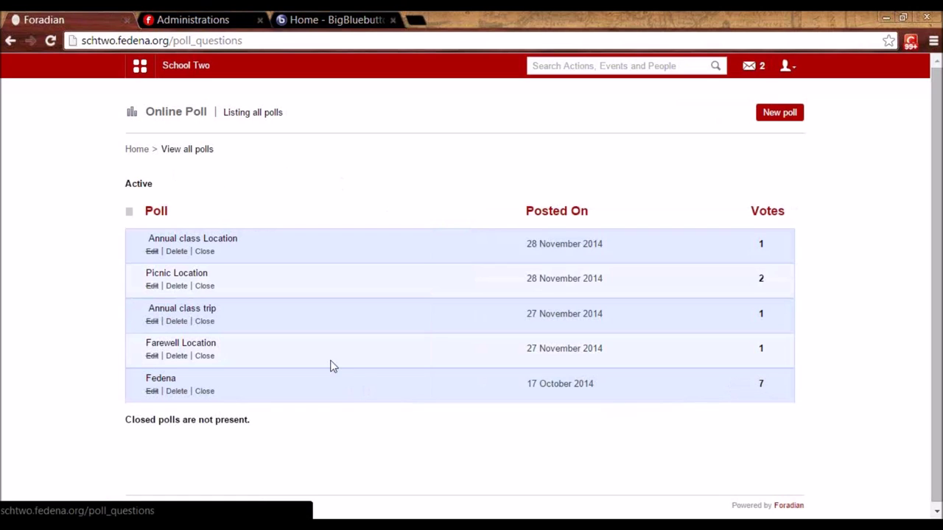
{"action": "left_click", "coordinate": [160, 379]}
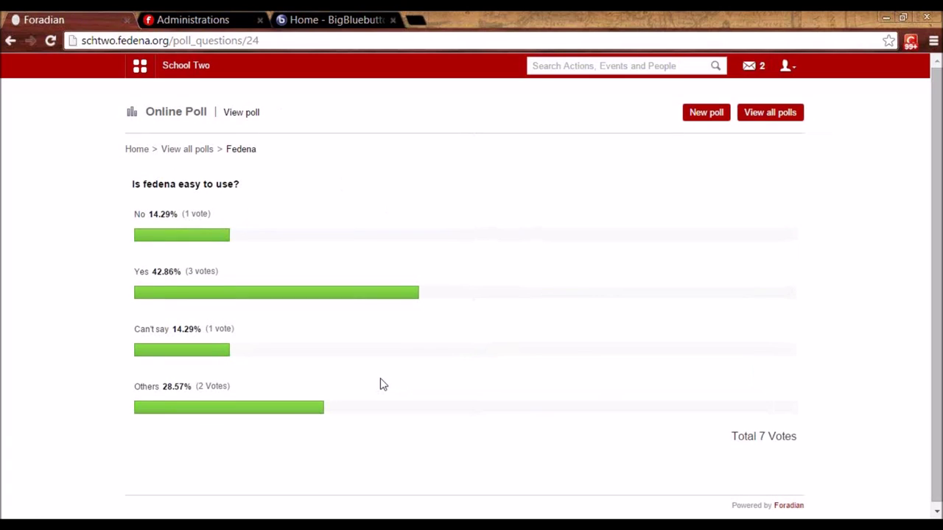
{"action": "left_click", "coordinate": [147, 74]}
{"action": "left_click", "coordinate": [241, 99]}
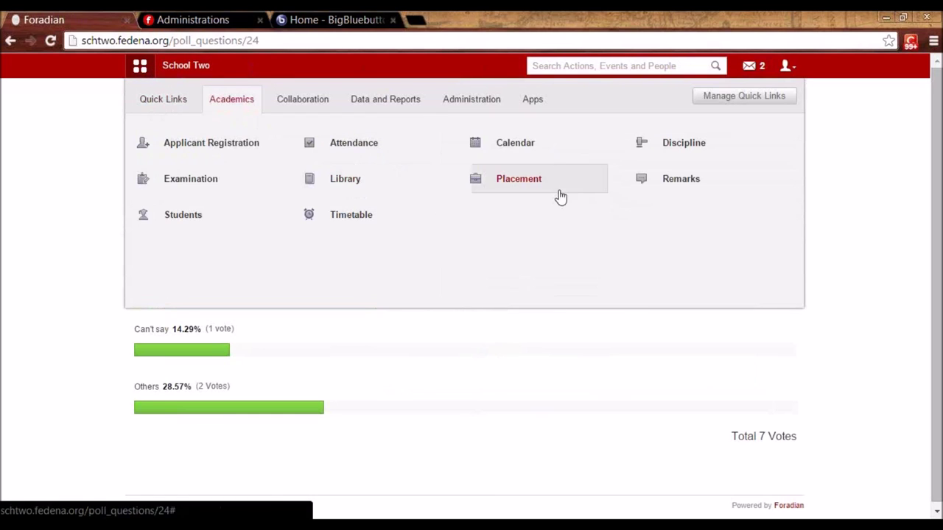
- Open the Placement module from the Academics modules
{"action": "left_click", "coordinate": [538, 190]}
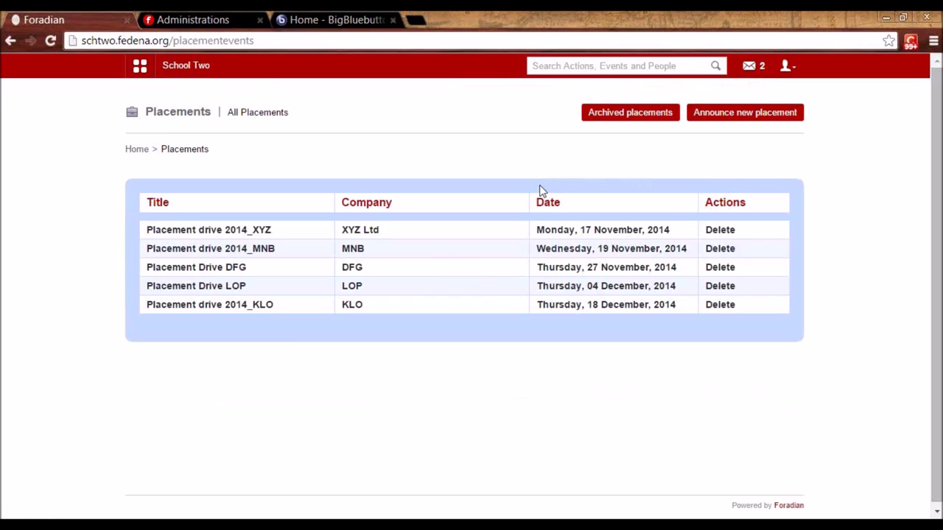
- Create placement event 'Placement drive 2014_LO' for company LO with description JD
{"action": "left_click", "coordinate": [727, 117]}
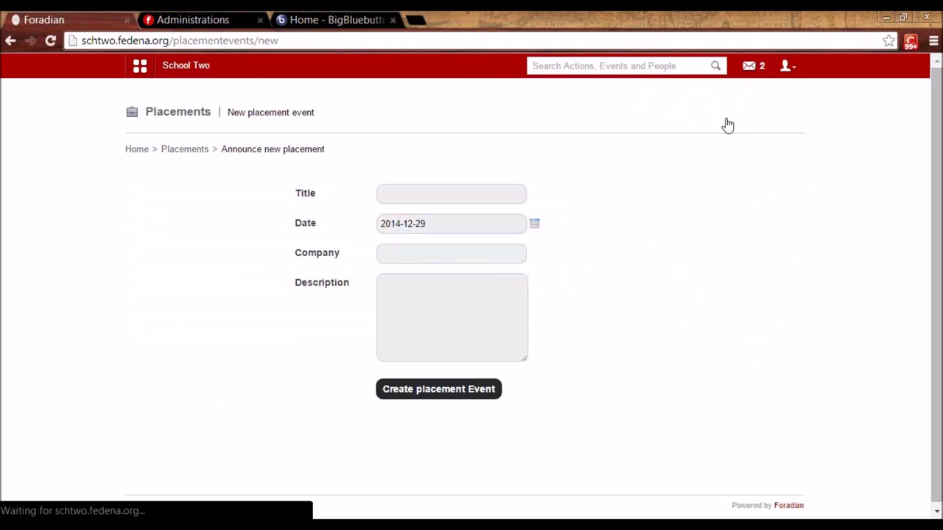
{"action": "left_click", "coordinate": [408, 192]}
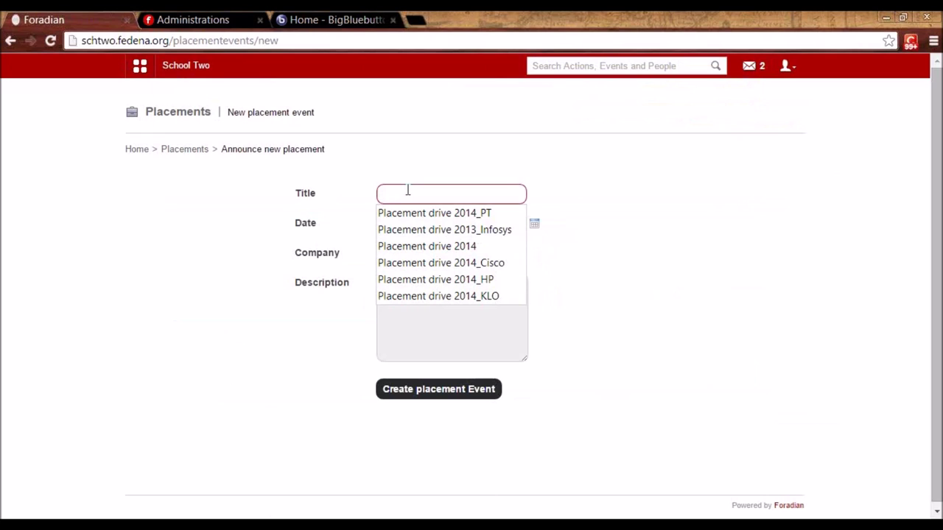
{"action": "left_click", "coordinate": [424, 215]}
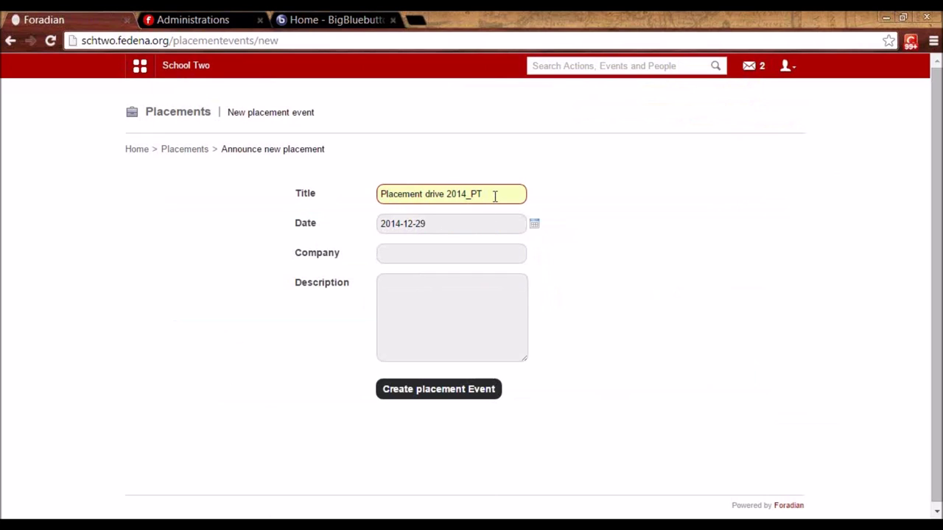
{"action": "key", "text": "BackSpace"}
{"action": "key", "text": "BackSpace"}
{"action": "type", "text": "LO"}
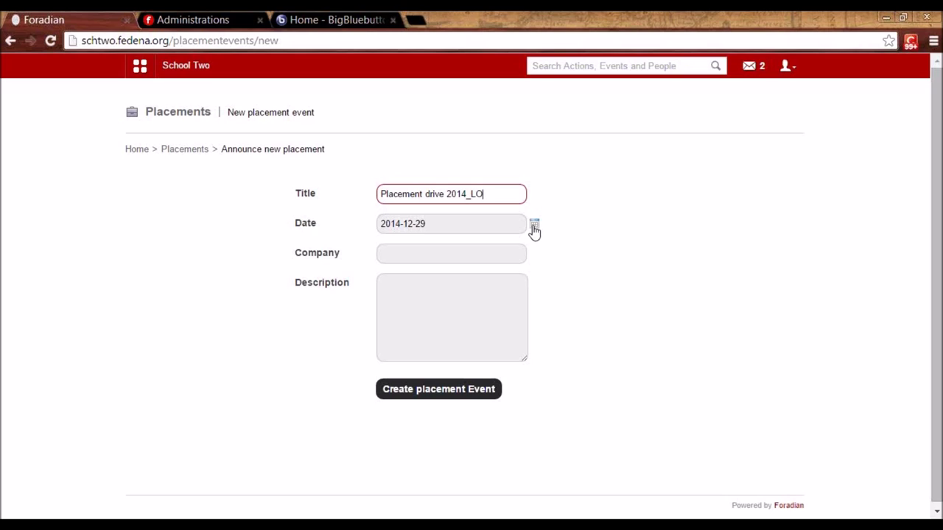
{"action": "left_click", "coordinate": [468, 250]}
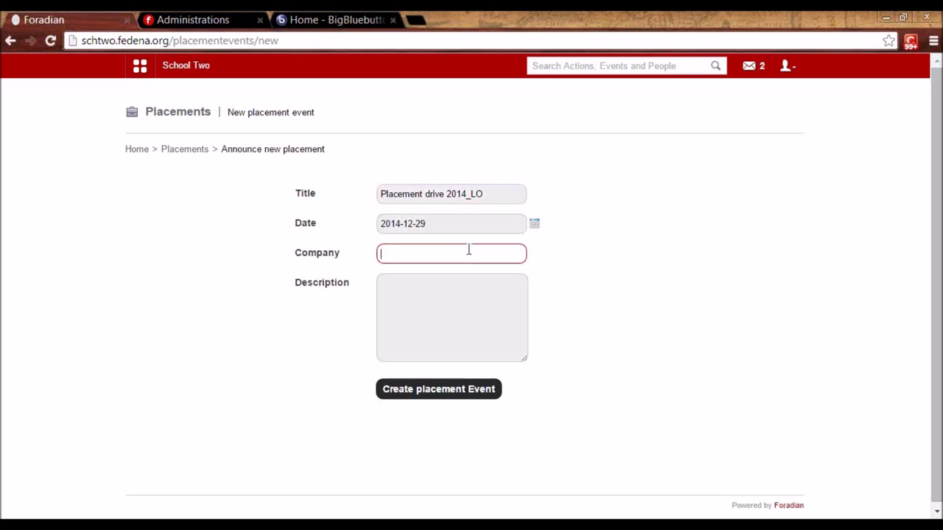
{"action": "type", "text": "LO"}
{"action": "left_click", "coordinate": [441, 292]}
{"action": "type", "text": "JD"}
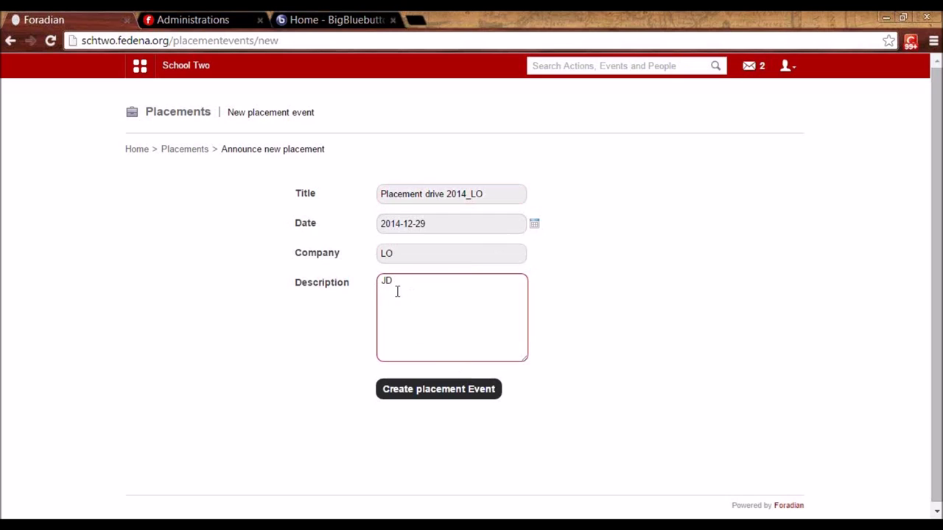
{"action": "left_click", "coordinate": [449, 396]}
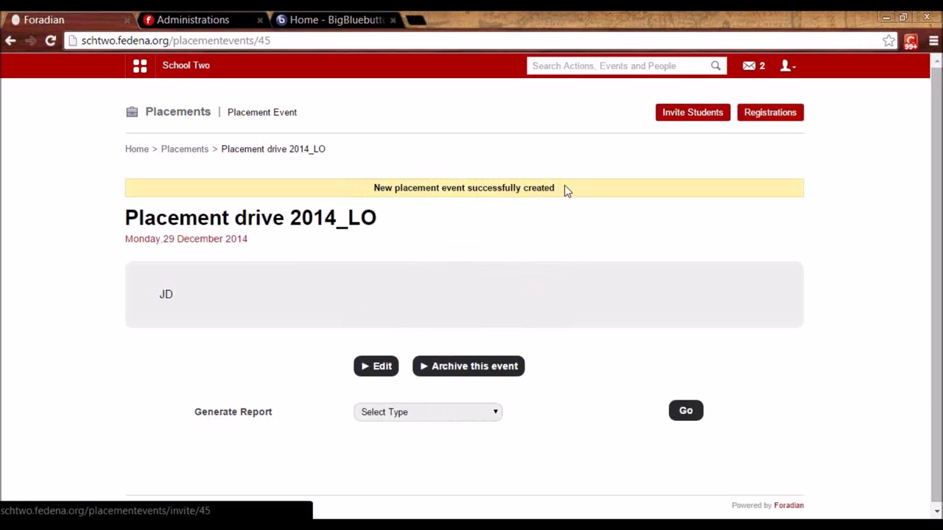
- Select all students of batches G2 - A 2014 and G3 - A 2014 and send invitations
{"action": "left_click", "coordinate": [677, 115]}
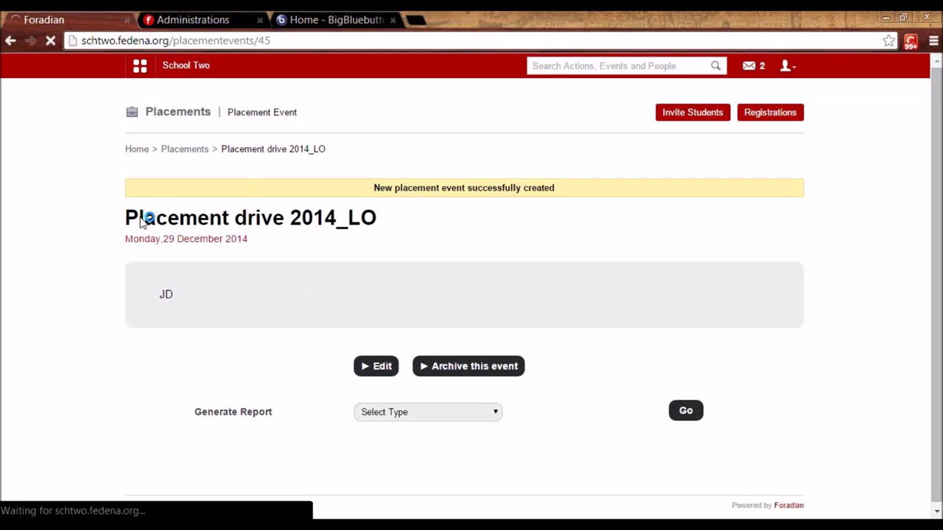
{"action": "left_click", "coordinate": [321, 195]}
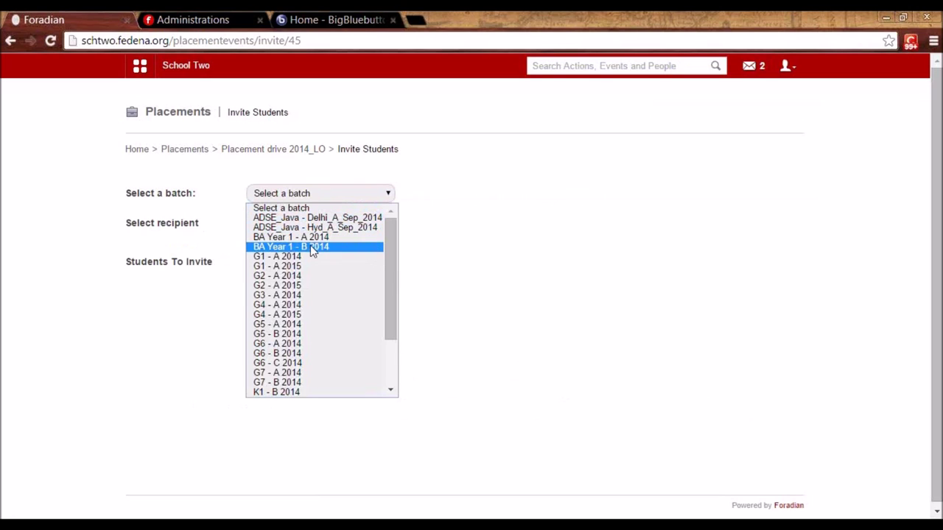
{"action": "left_click", "coordinate": [307, 276]}
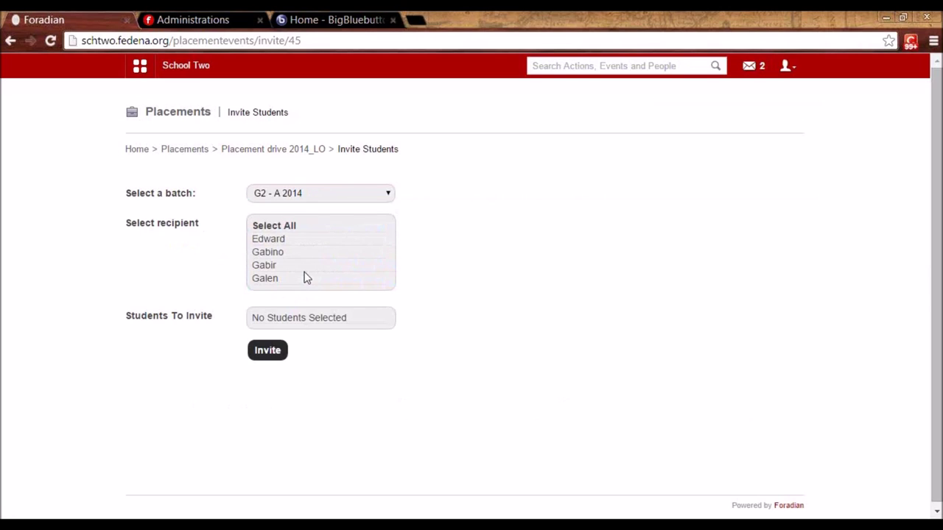
{"action": "left_click", "coordinate": [287, 230]}
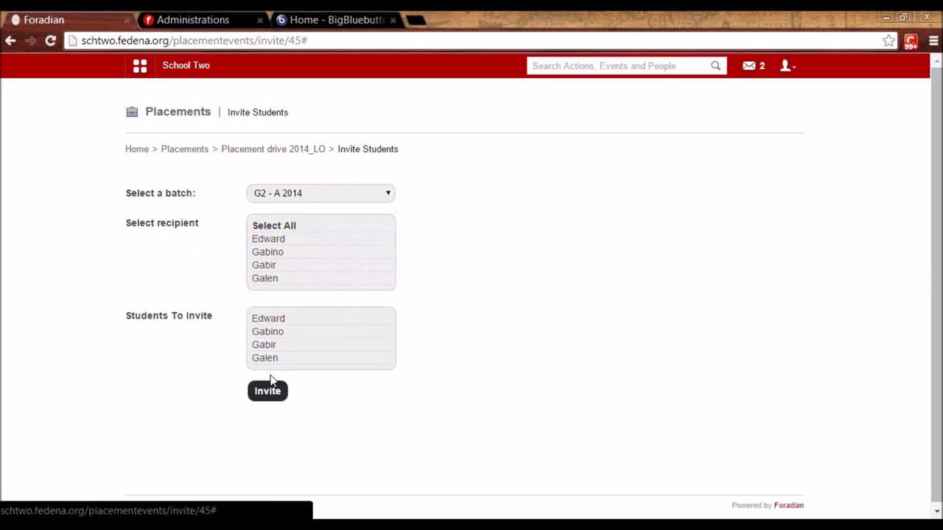
{"action": "left_click", "coordinate": [310, 193]}
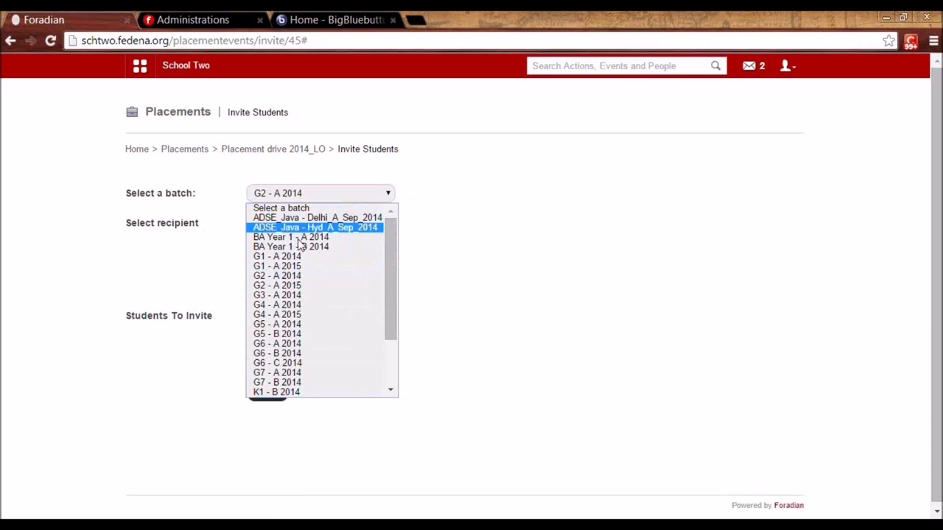
{"action": "left_click", "coordinate": [290, 297]}
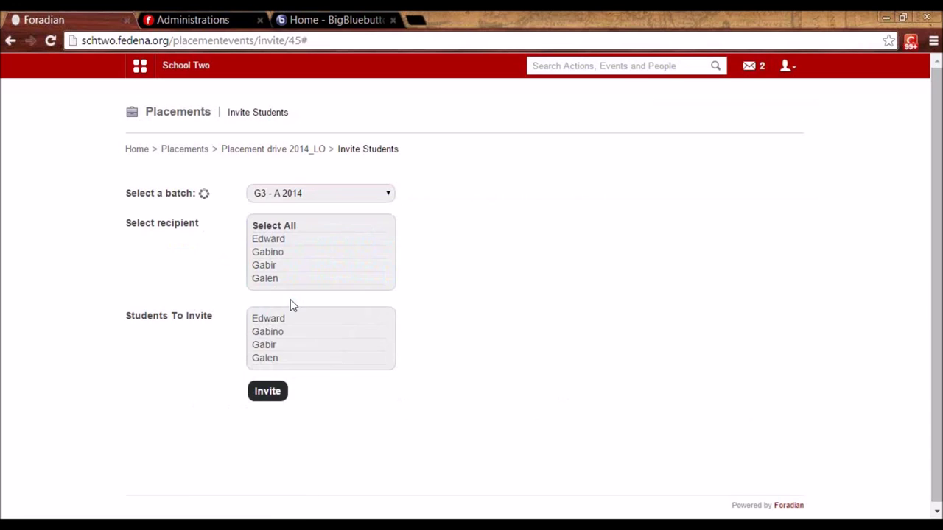
{"action": "left_click", "coordinate": [280, 233]}
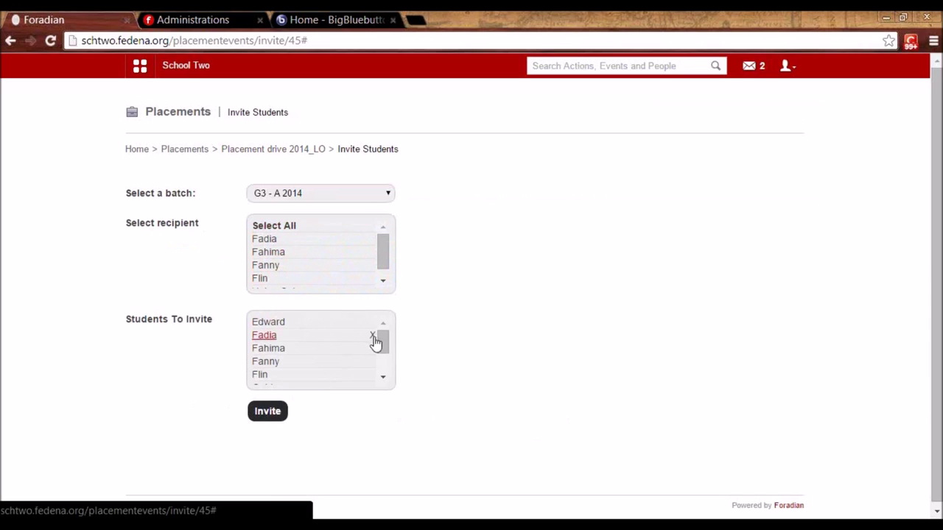
{"action": "left_click_drag", "start_coordinate": [383, 349], "coordinate": [370, 331]}
{"action": "left_click", "coordinate": [269, 413]}
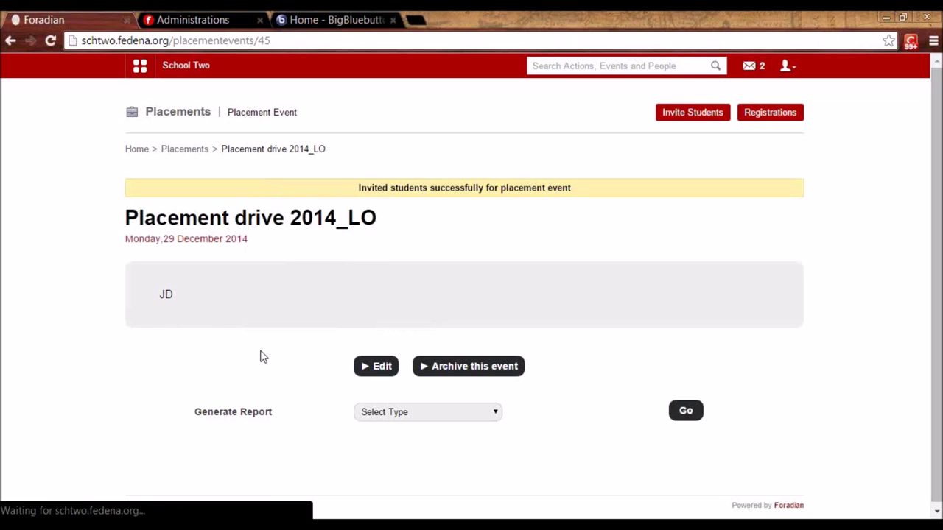
- Search for a student by name, copy their admission number, and log out of admin
{"action": "left_click", "coordinate": [551, 68]}
{"action": "type", "text": "e"}
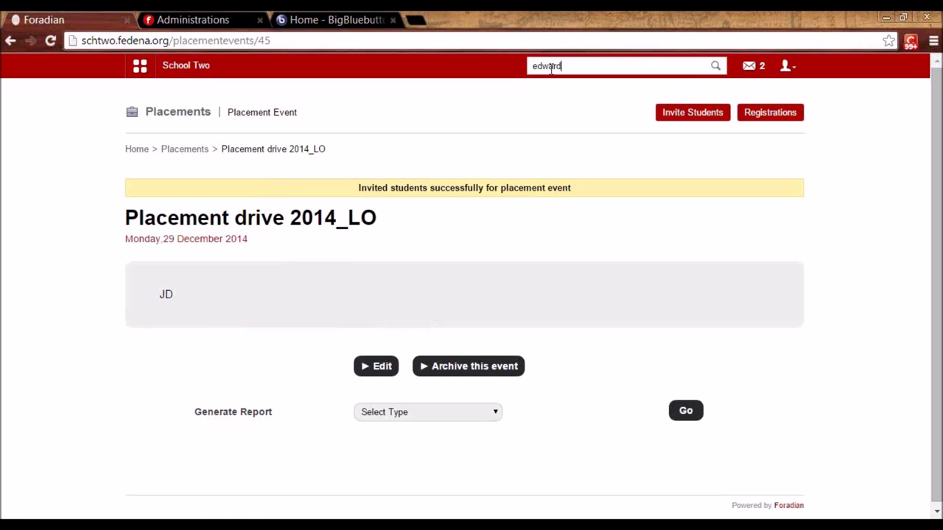
{"action": "type", "text": "dward"}
{"action": "left_click", "coordinate": [565, 84]}
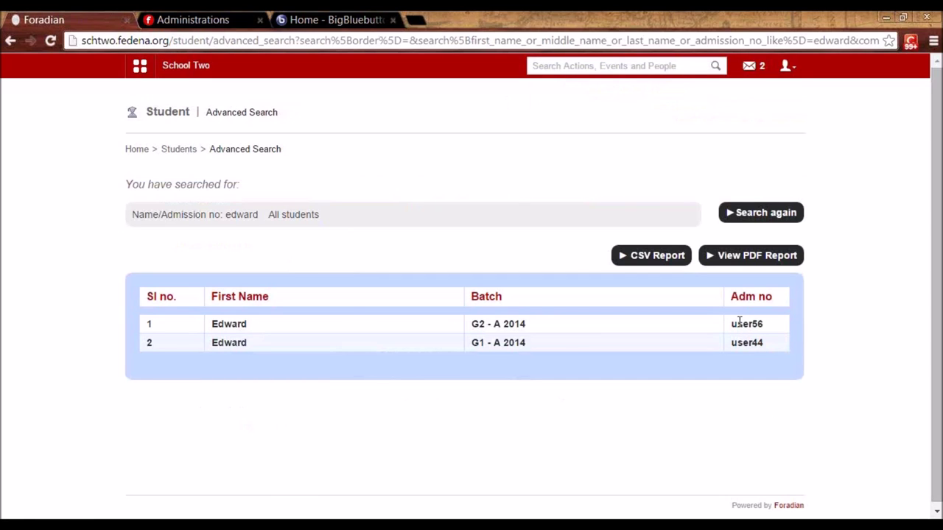
{"action": "double_click", "coordinate": [747, 343]}
{"action": "key", "text": "ctrl+c"}
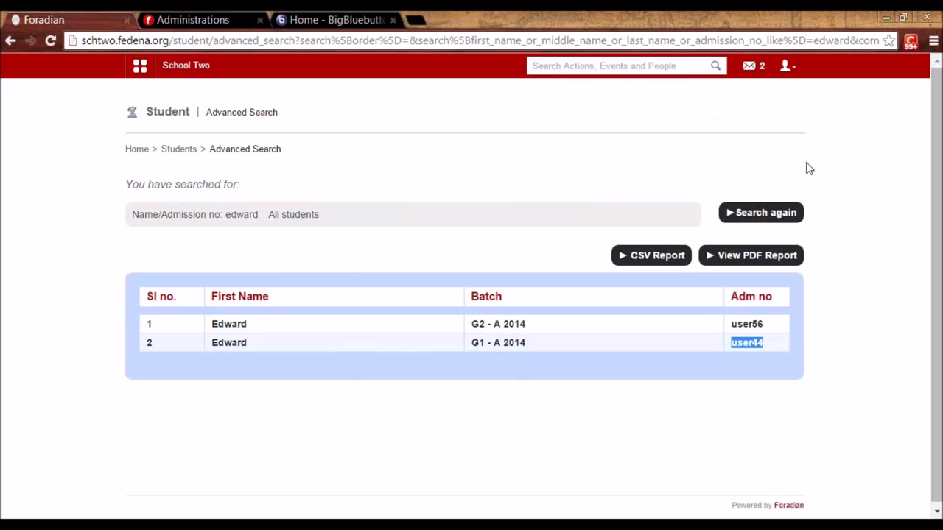
{"action": "left_click", "coordinate": [785, 69]}
{"action": "left_click", "coordinate": [752, 123]}
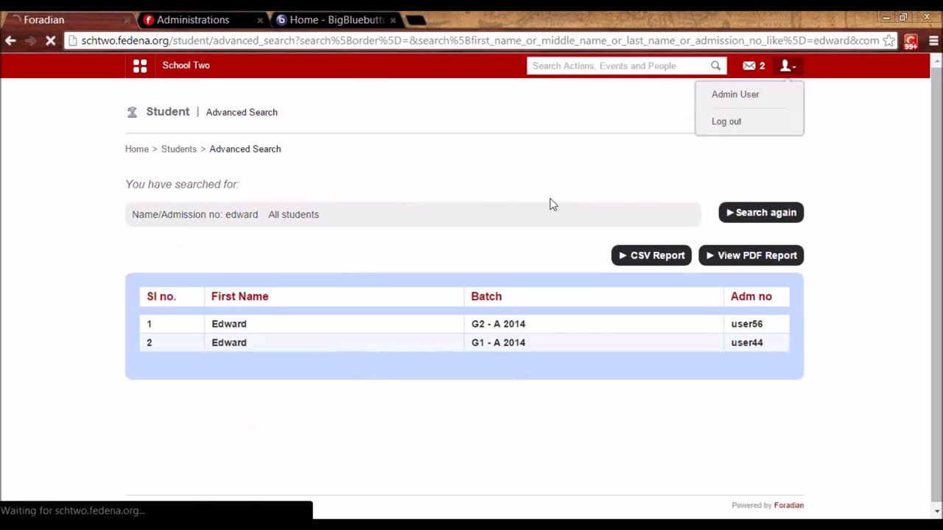
- Try logging in with the student's admission number and password, retrying with another password
{"action": "double_click", "coordinate": [509, 211]}
{"action": "key", "text": "ctrl+v"}
{"action": "key", "text": "Tab"}
{"action": "key", "text": "ctrl+v"}
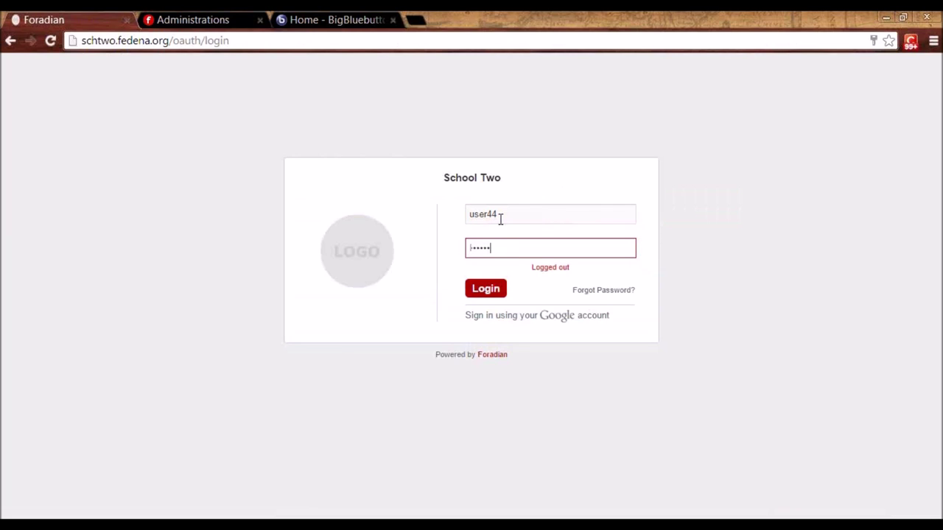
{"action": "key", "text": "Return"}
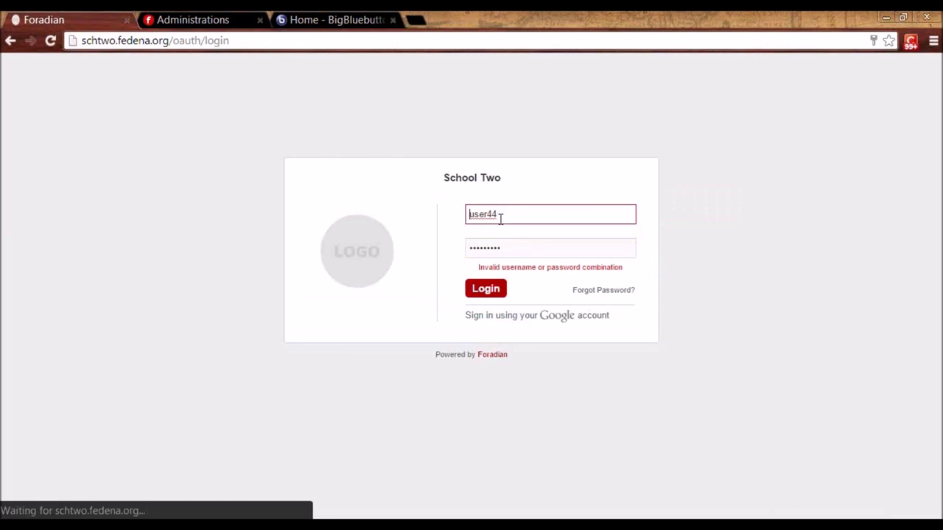
{"action": "double_click", "coordinate": [477, 247]}
{"action": "key", "text": "ctrl+v"}
{"action": "key", "text": "Return"}
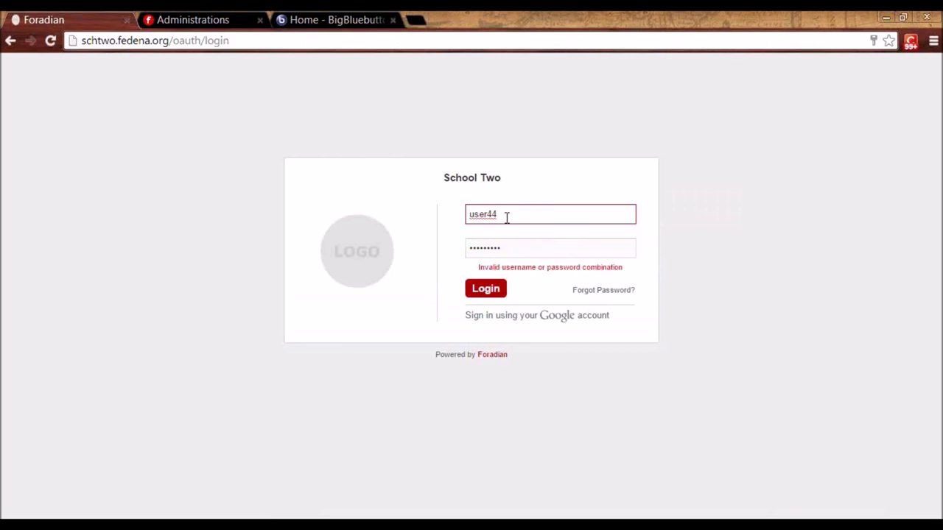
- Log back in with the saved admin account
{"action": "double_click", "coordinate": [488, 211]}
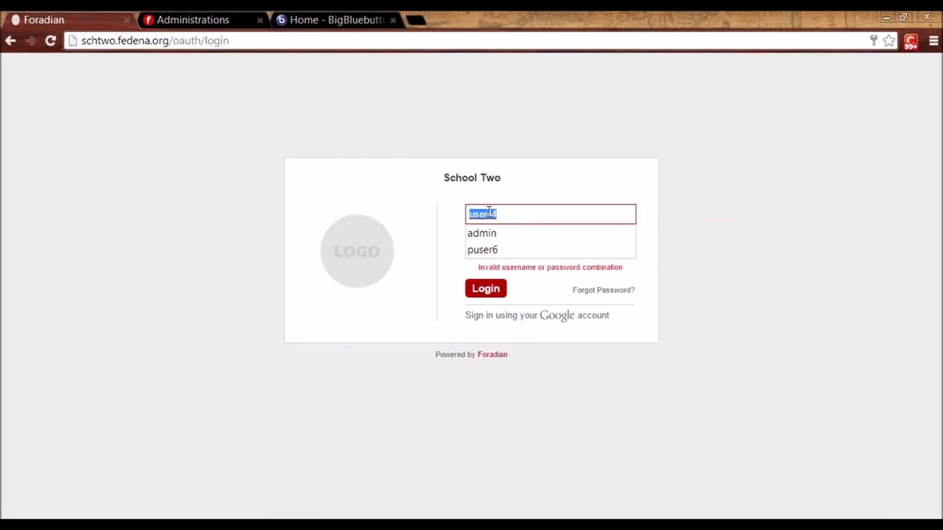
{"action": "type", "text": "admin"}
{"action": "key", "text": "Tab"}
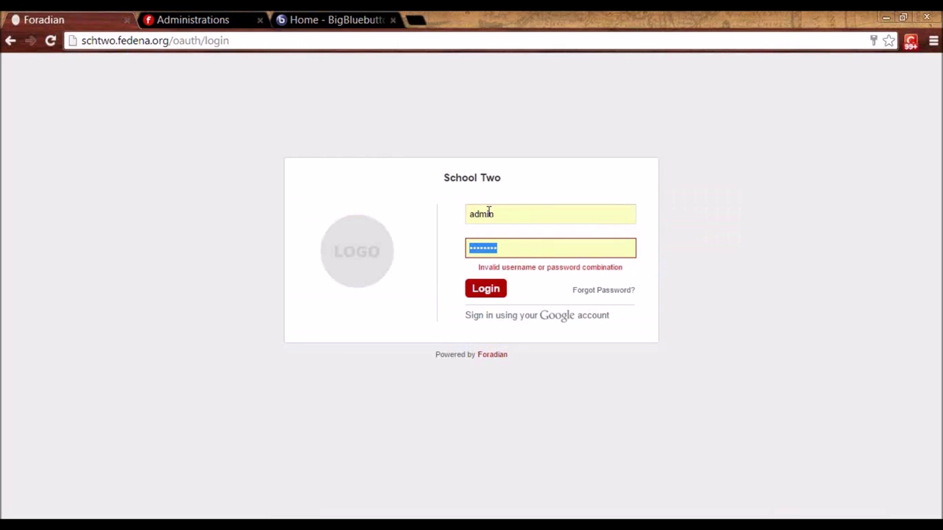
{"action": "left_click", "coordinate": [486, 294]}
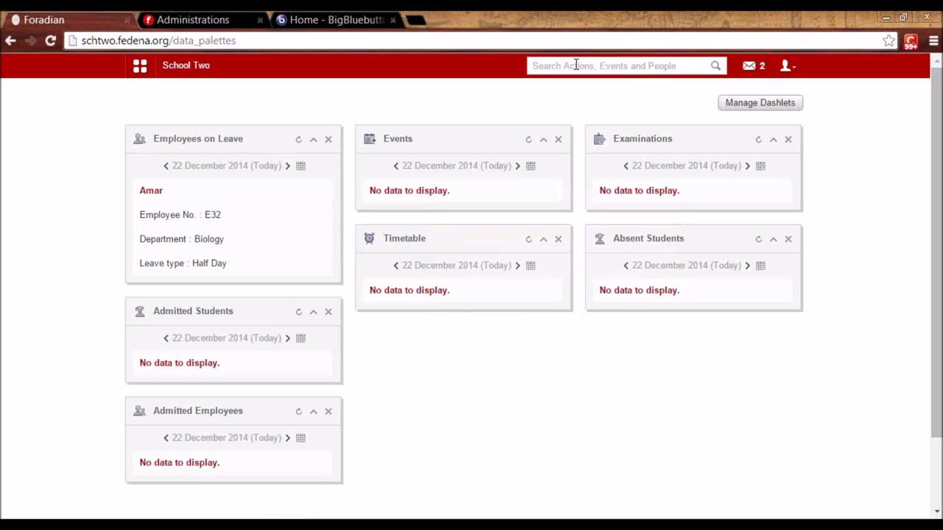
- Search for another student by name, copy their admission number, and log out
{"action": "left_click", "coordinate": [576, 65]}
{"action": "type", "text": "fadia"}
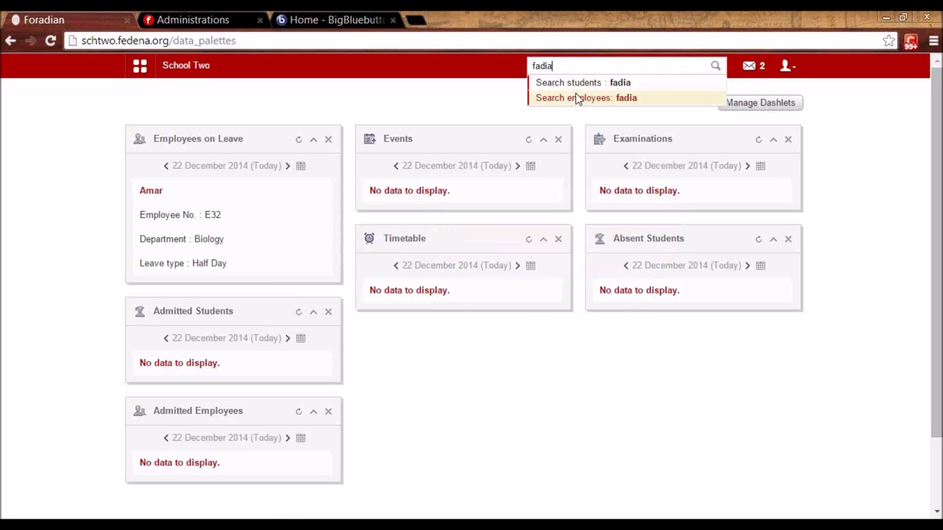
{"action": "left_click", "coordinate": [577, 86]}
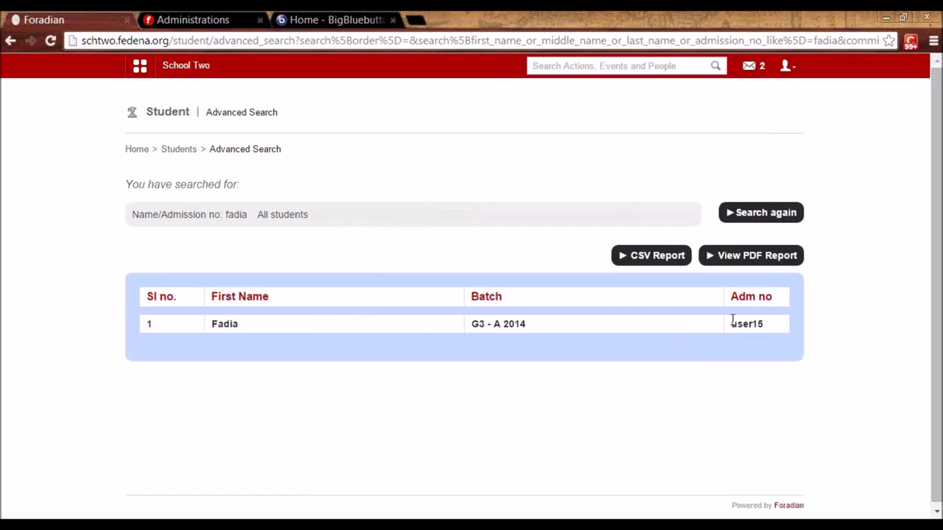
{"action": "double_click", "coordinate": [734, 320]}
{"action": "key", "text": "ctrl+c"}
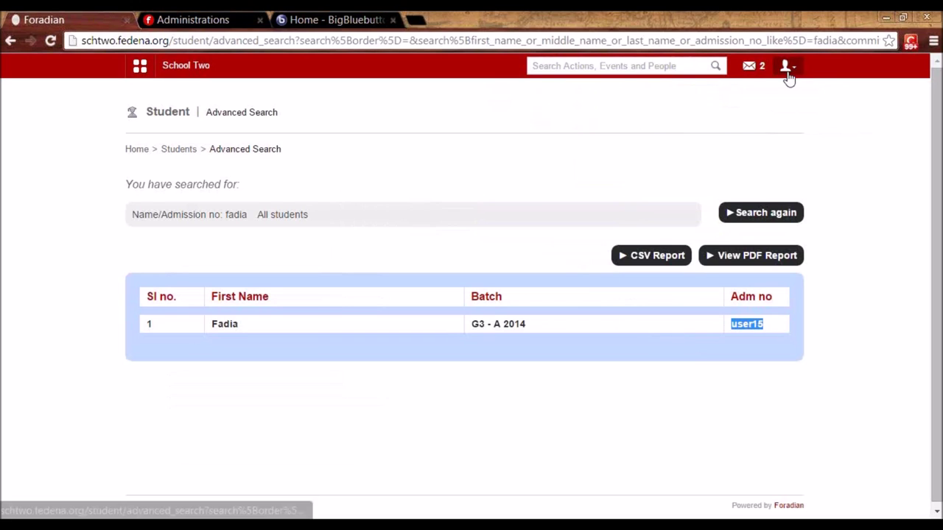
{"action": "left_click", "coordinate": [785, 68]}
{"action": "left_click", "coordinate": [774, 126]}
- Fill the login form with the student's admission number and password
{"action": "left_click", "coordinate": [501, 212]}
{"action": "key", "text": "ctrl+a"}
{"action": "key", "text": "ctrl+v"}
{"action": "key", "text": "Tab"}
{"action": "key", "text": "ctrl+v"}
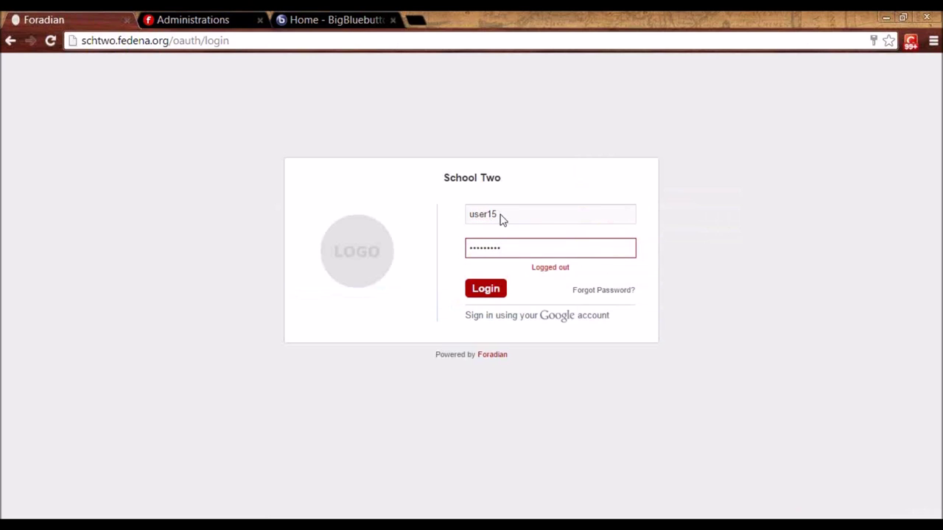
- Log in as the student and apply to Placement drive 2014_LO from its invitation
{"action": "key", "text": "Return"}
{"action": "left_click", "coordinate": [157, 86]}
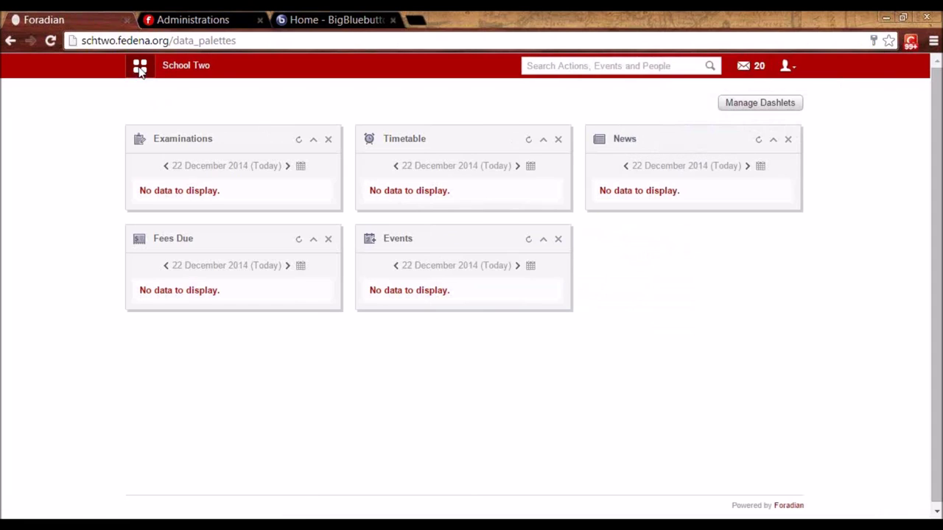
{"action": "left_click", "coordinate": [140, 65]}
{"action": "left_click", "coordinate": [228, 102]}
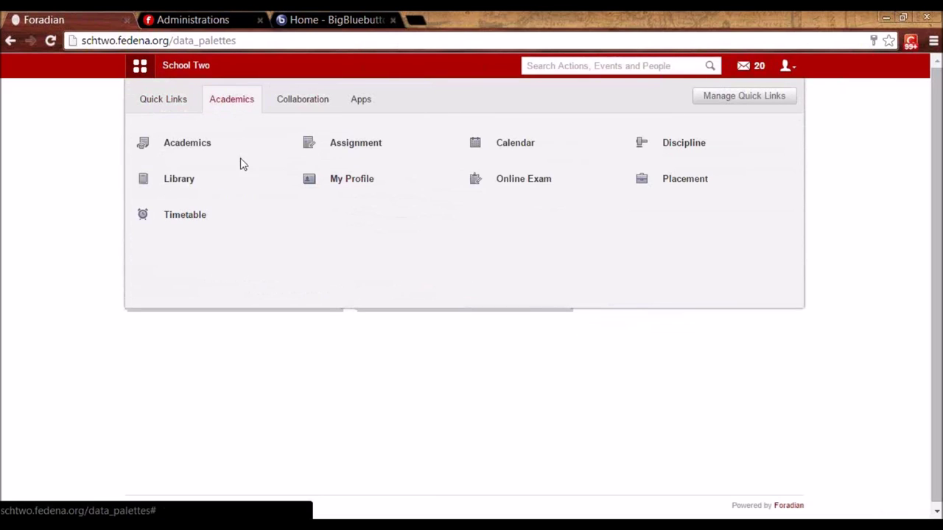
{"action": "left_click", "coordinate": [681, 183]}
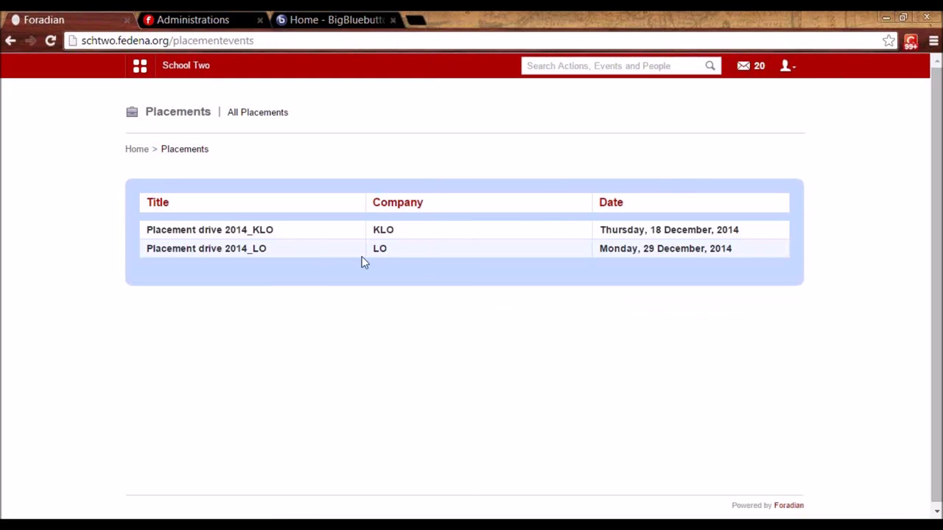
{"action": "left_click", "coordinate": [230, 252]}
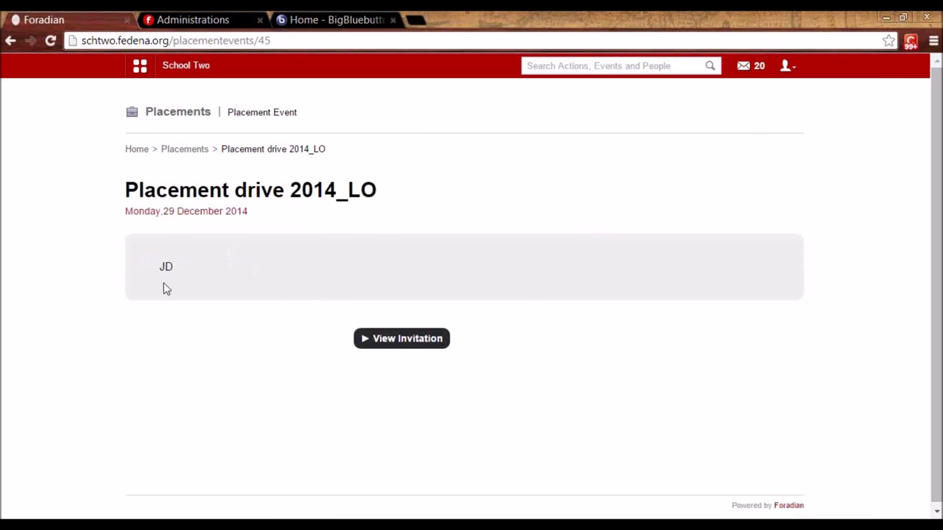
{"action": "left_click", "coordinate": [394, 342]}
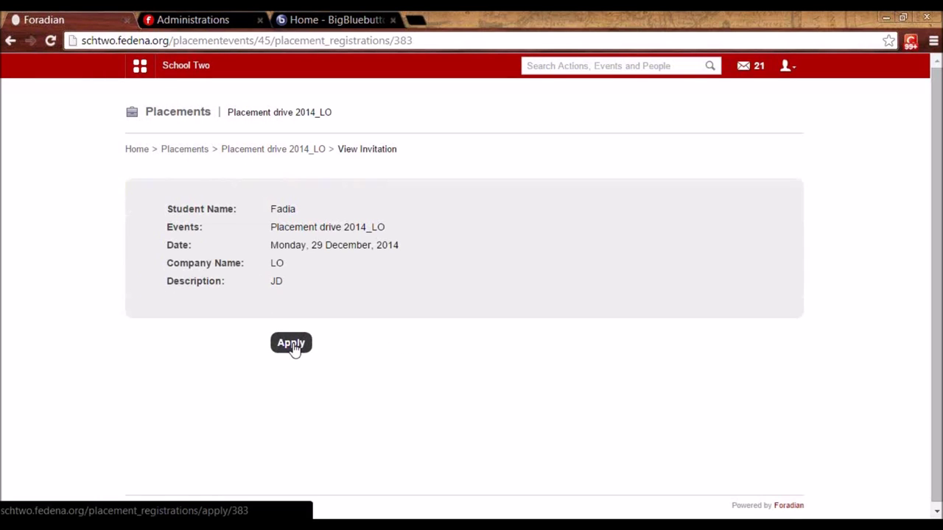
{"action": "left_click", "coordinate": [293, 345]}
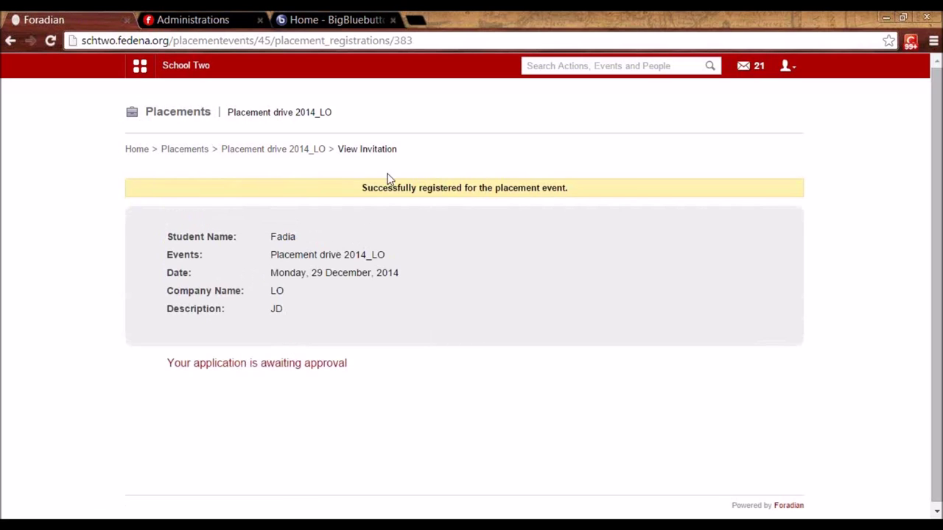
- Log out of the student account and log back in as administrator
{"action": "left_click", "coordinate": [786, 70]}
{"action": "left_click", "coordinate": [747, 122]}
{"action": "left_click", "coordinate": [486, 288]}
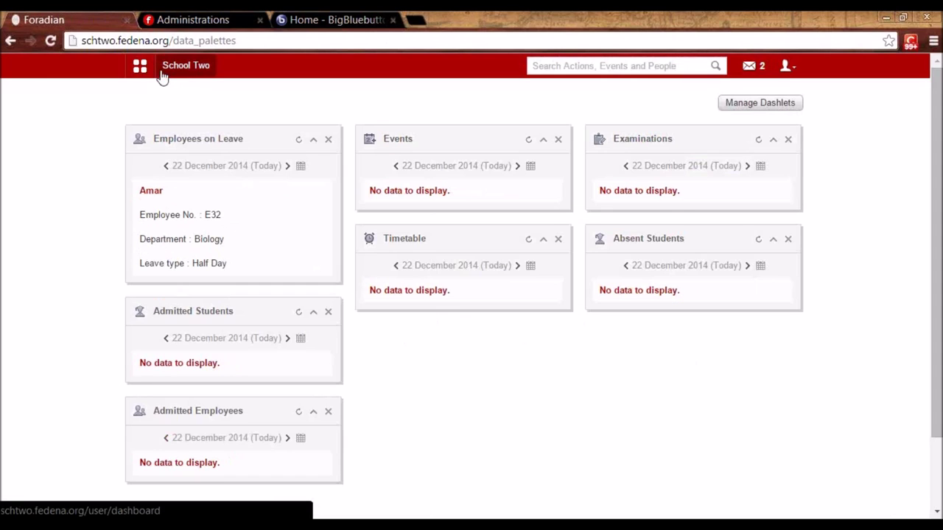
- Approve the G3 - A 2014 student's registration in Placement drive 2014_LO's registrations list
{"action": "left_click", "coordinate": [144, 68]}
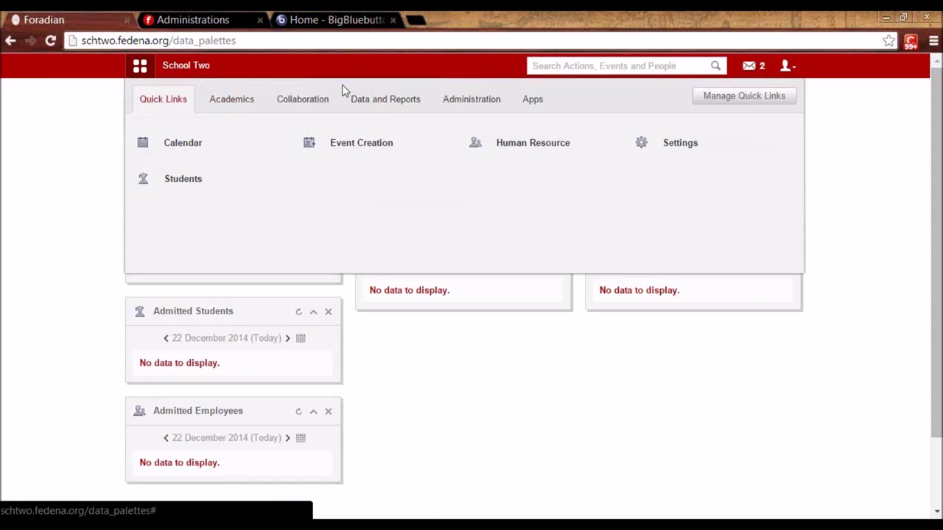
{"action": "left_click", "coordinate": [225, 103]}
{"action": "left_click", "coordinate": [498, 188]}
{"action": "left_click", "coordinate": [218, 324]}
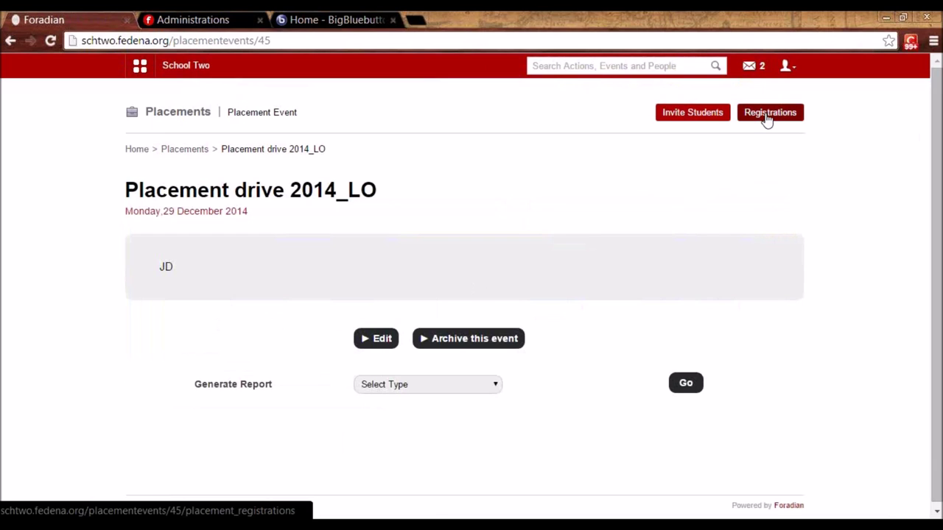
{"action": "left_click", "coordinate": [766, 120]}
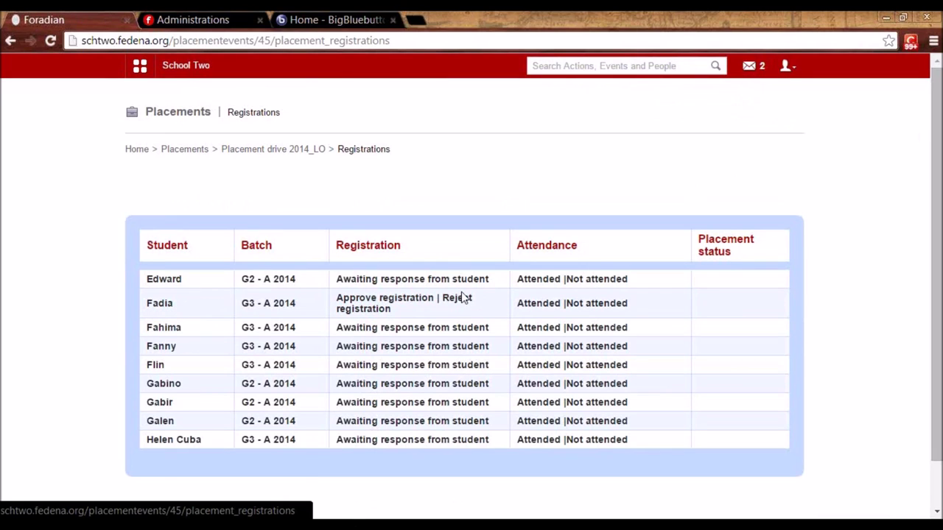
{"action": "left_click", "coordinate": [405, 300]}
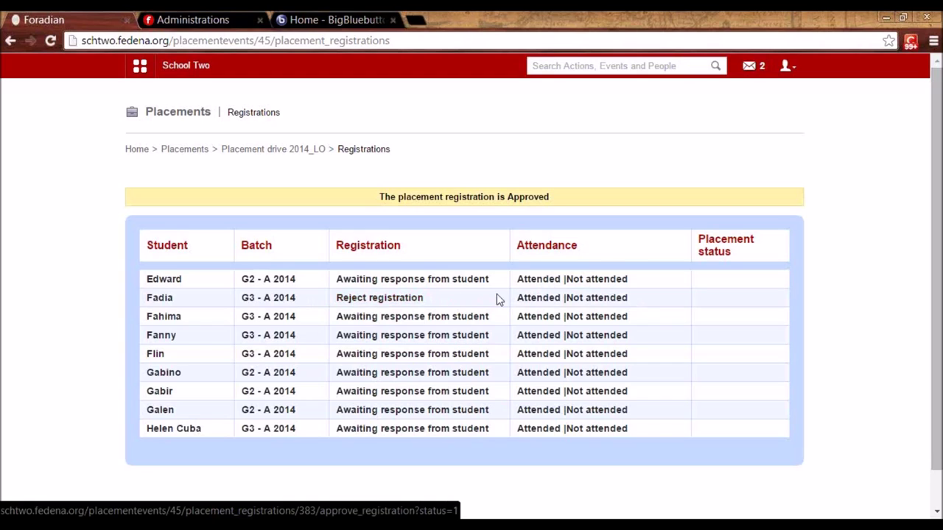
{"action": "left_click_drag", "start_coordinate": [519, 296], "coordinate": [554, 302]}
{"action": "left_click", "coordinate": [543, 294]}
{"action": "left_click", "coordinate": [698, 298]}
- Open Archived placements showing only Placement drive 2013_Infosys, then show the Collaboration modules
{"action": "left_click", "coordinate": [250, 151]}
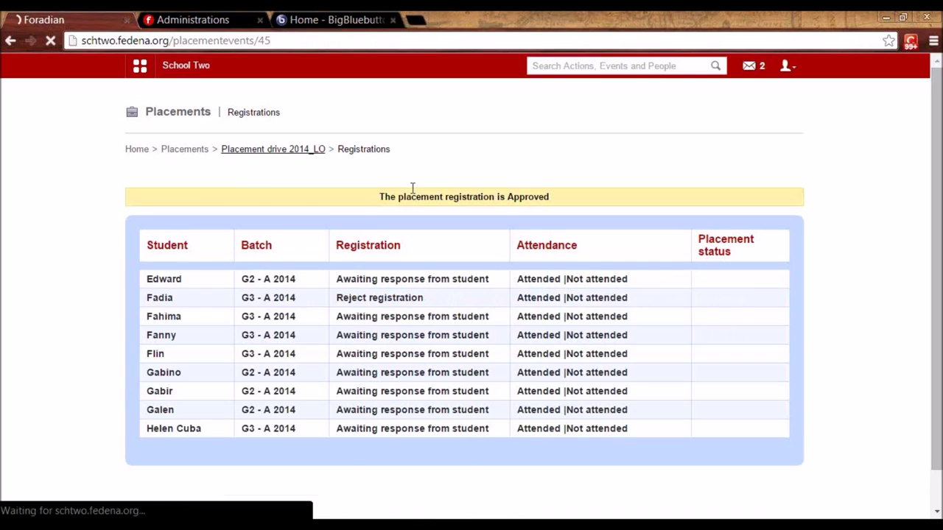
{"action": "left_click", "coordinate": [182, 150]}
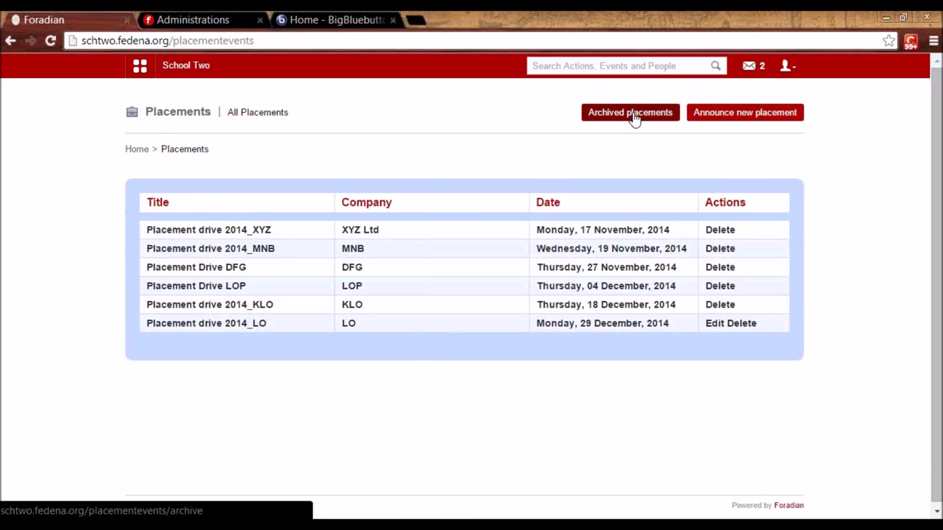
{"action": "left_click", "coordinate": [198, 325]}
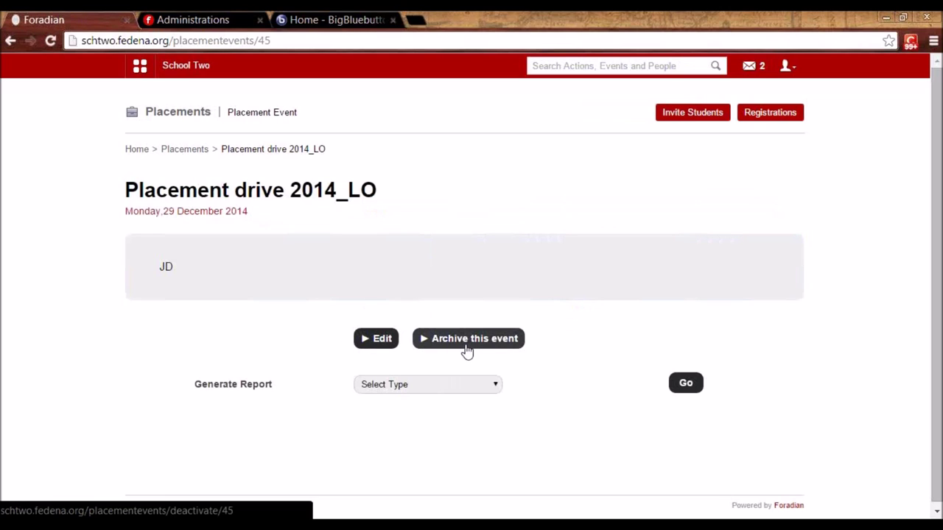
{"action": "left_click", "coordinate": [201, 152]}
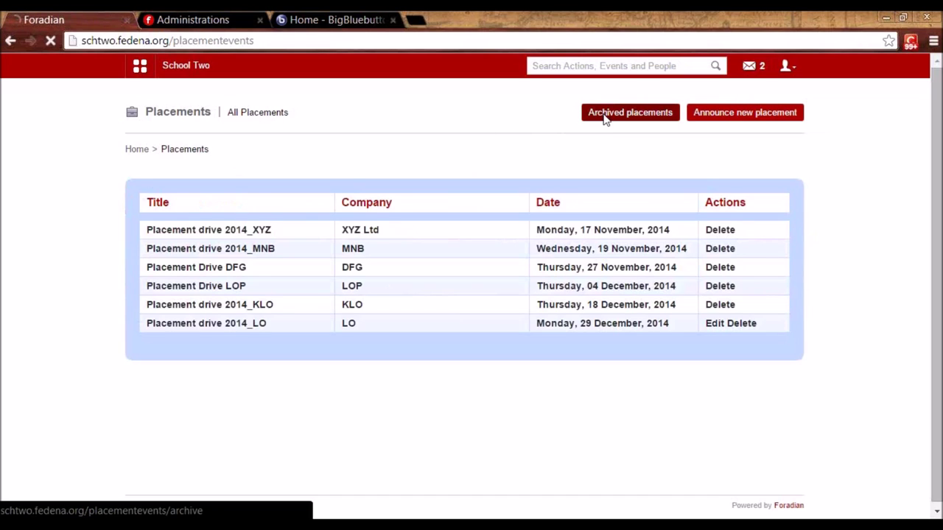
{"action": "left_click", "coordinate": [604, 118]}
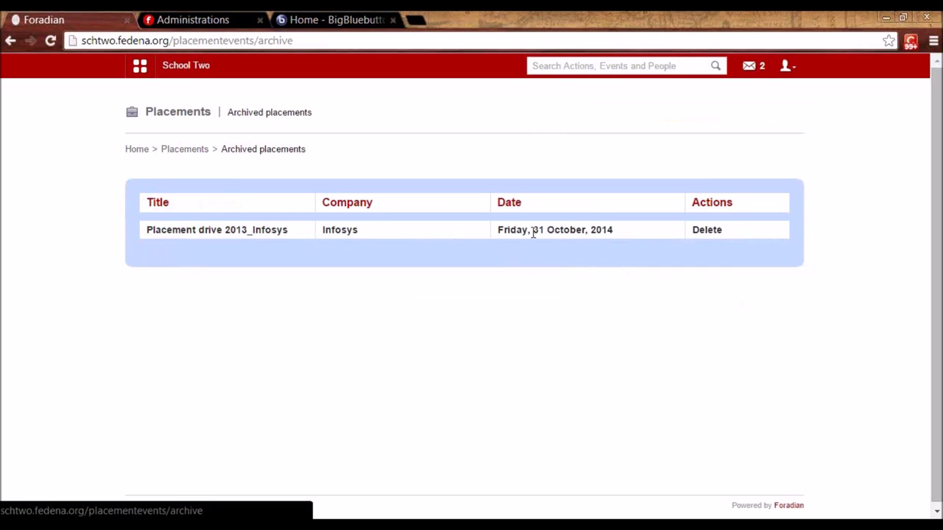
{"action": "left_click", "coordinate": [142, 68]}
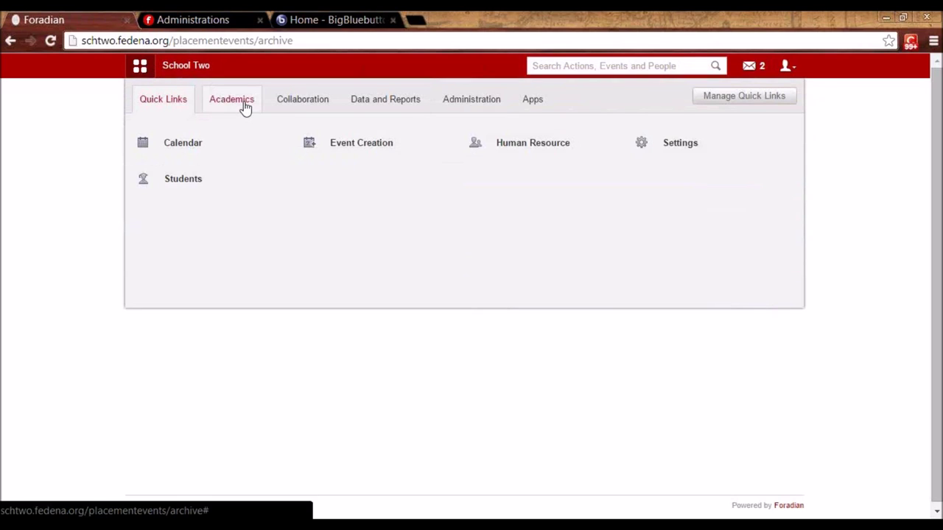
{"action": "left_click", "coordinate": [322, 94]}
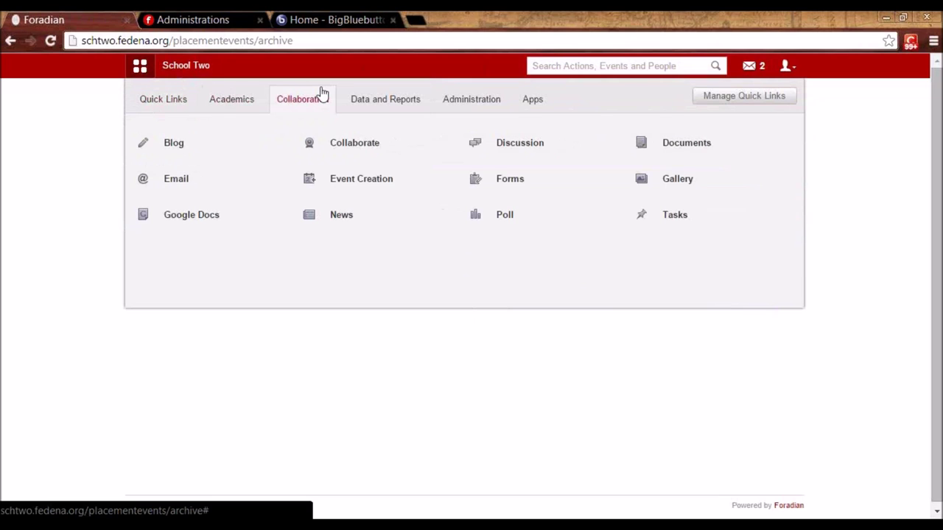
- Open Tasks: none assigned to me, four assigned by me, including 'Teaching report -March'
{"action": "left_click", "coordinate": [667, 216]}
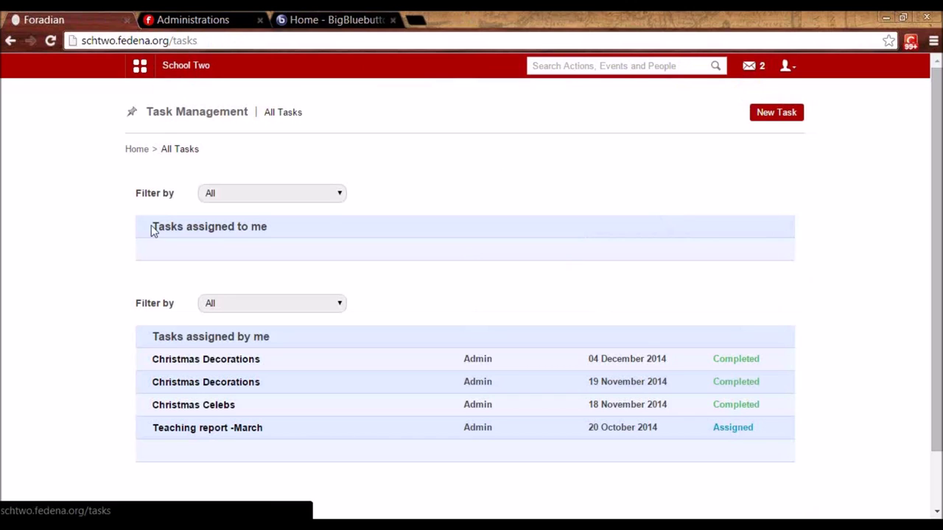
{"action": "left_click_drag", "start_coordinate": [150, 227], "coordinate": [283, 228]}
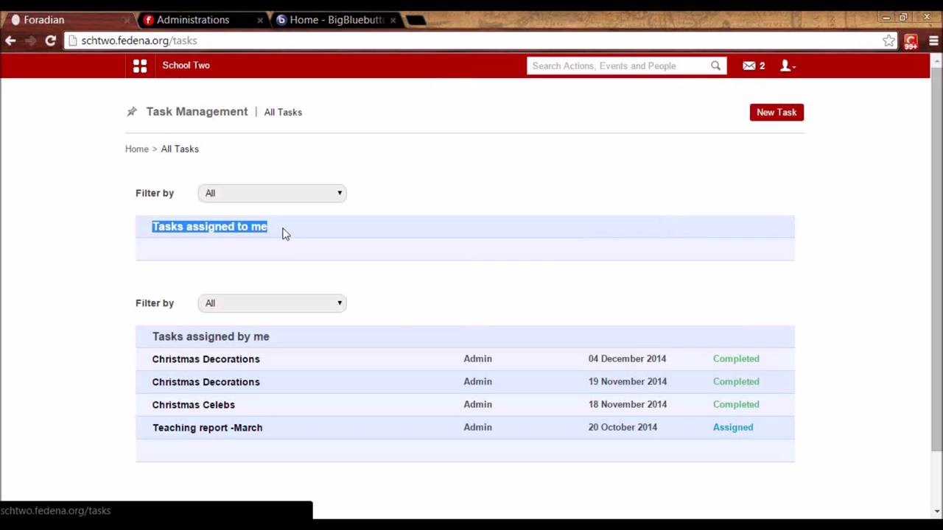
{"action": "left_click", "coordinate": [272, 236]}
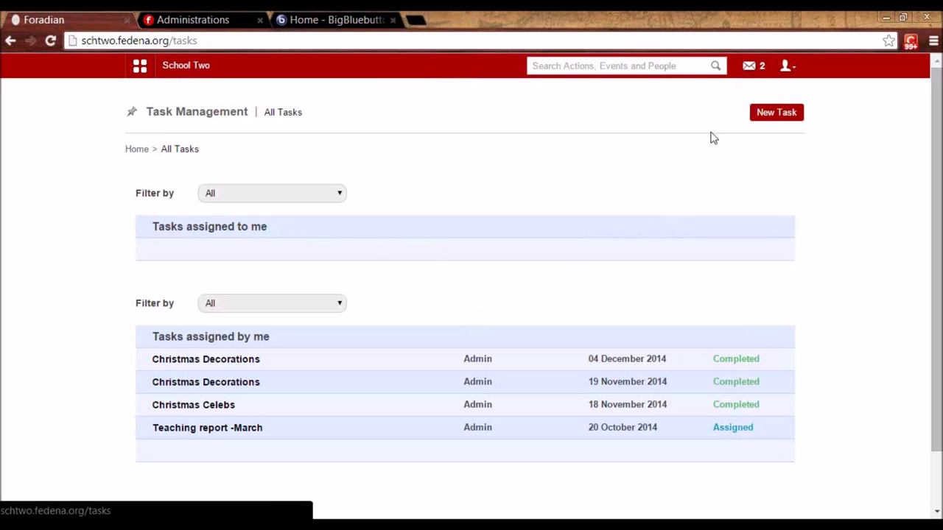
- Start a new task titled 'Christmas Decorations G1 A 2014' and enter its description
{"action": "left_click", "coordinate": [764, 120]}
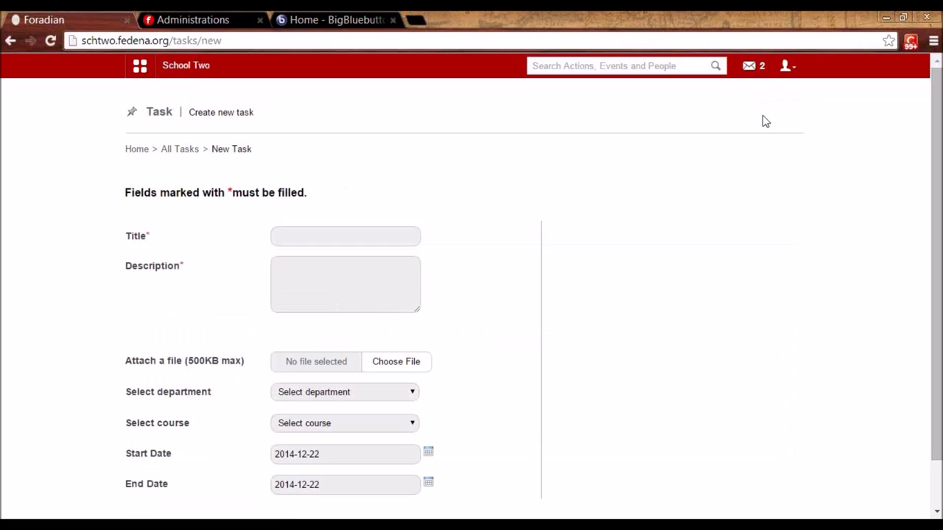
{"action": "left_click", "coordinate": [336, 230]}
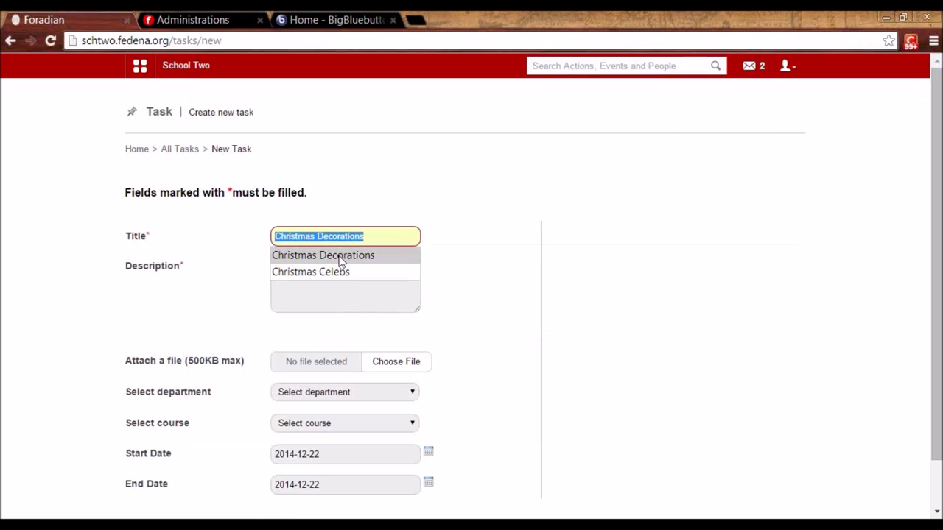
{"action": "left_click", "coordinate": [343, 255]}
{"action": "left_click", "coordinate": [347, 263]}
{"action": "left_click", "coordinate": [393, 236]}
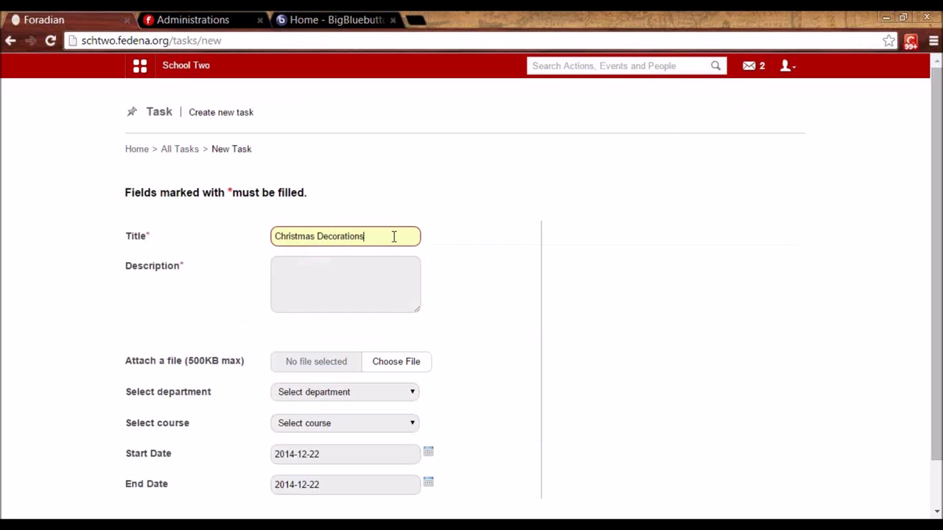
{"action": "type", "text": "G1 A 2014"}
{"action": "left_click", "coordinate": [331, 283]}
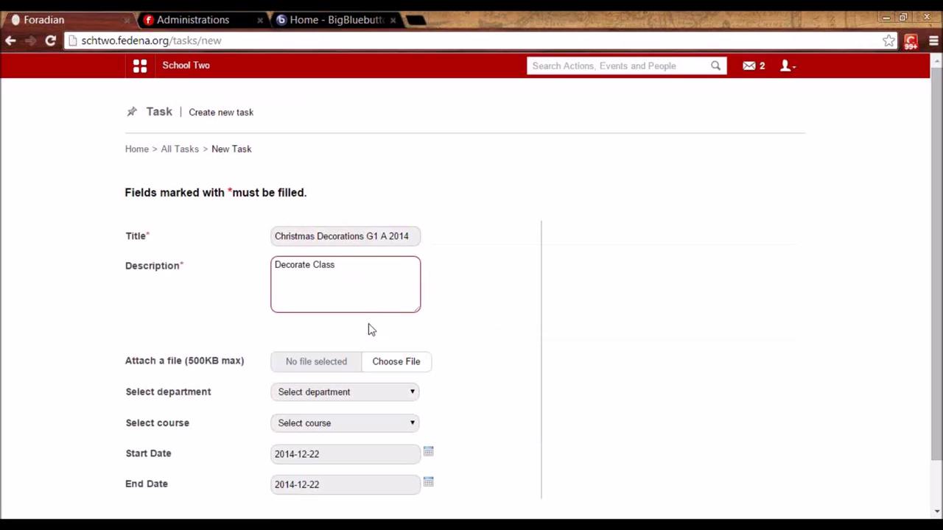
{"action": "left_click", "coordinate": [389, 347]}
- Assign the task to all members of the Biology department
{"action": "scroll", "coordinate": [390, 347], "scroll_direction": "down", "scroll_amount": 1}
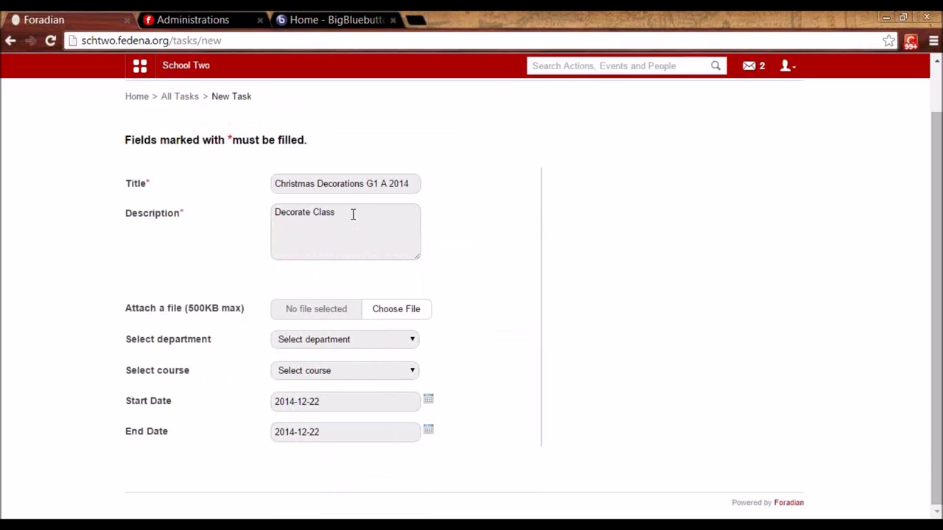
{"action": "left_click", "coordinate": [367, 340]}
{"action": "left_click", "coordinate": [346, 361]}
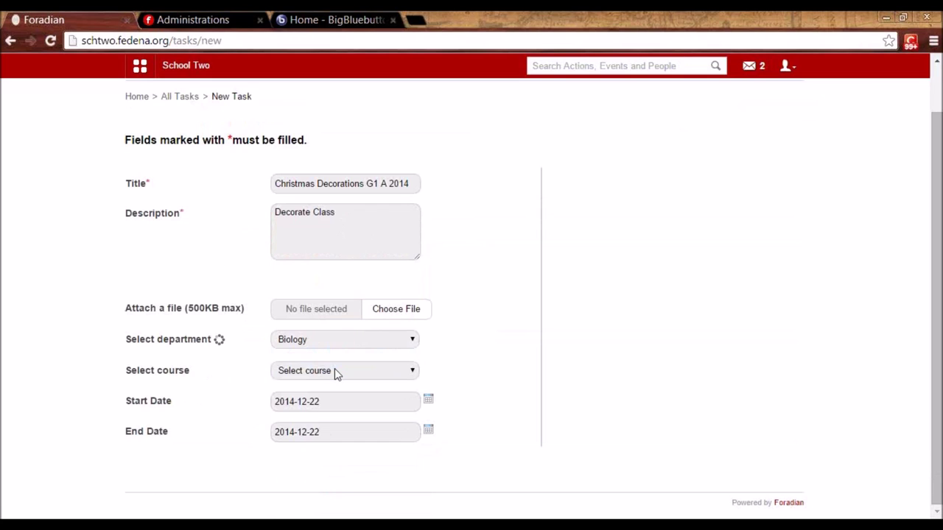
{"action": "scroll", "coordinate": [334, 373], "scroll_direction": "down", "scroll_amount": 1}
{"action": "scroll", "coordinate": [297, 394], "scroll_direction": "up", "scroll_amount": 1}
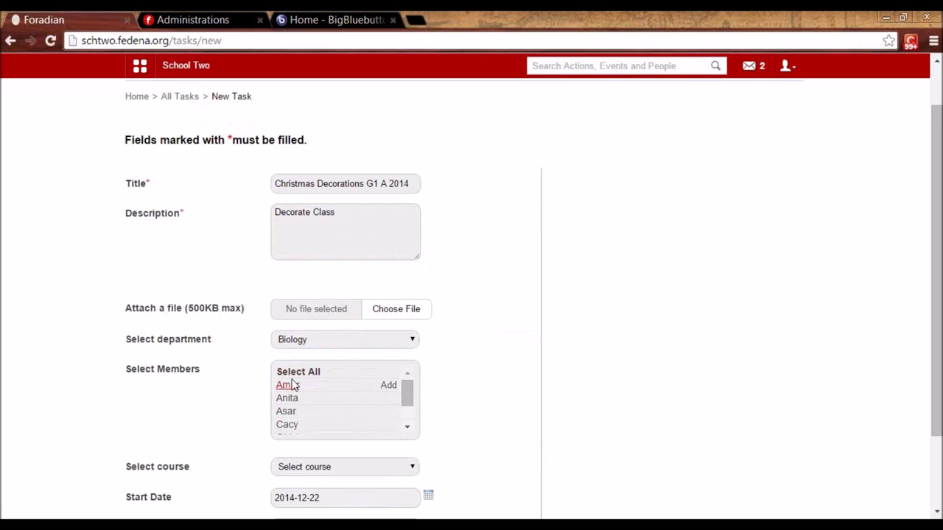
{"action": "left_click", "coordinate": [291, 374]}
- Add all G4 - A 2015 students as assignees and save the task
{"action": "scroll", "coordinate": [213, 295], "scroll_direction": "down", "scroll_amount": 1}
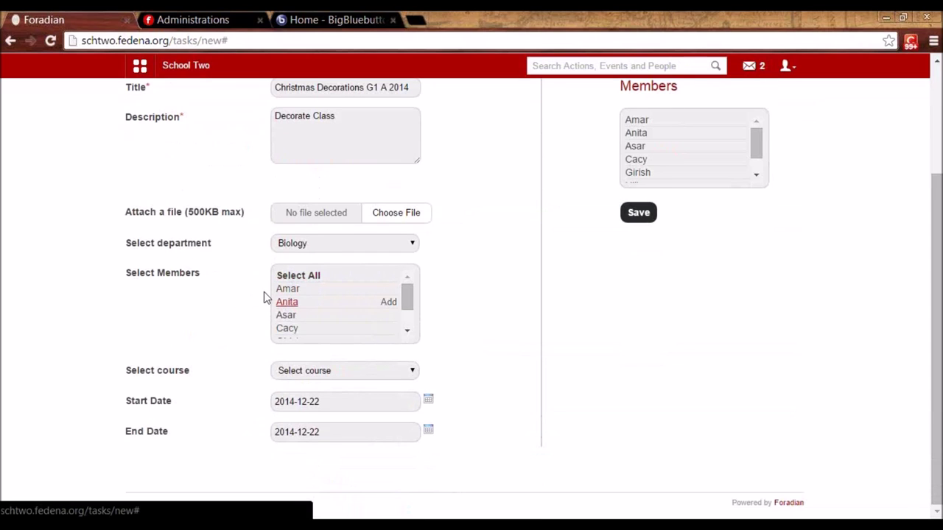
{"action": "left_click", "coordinate": [291, 371]}
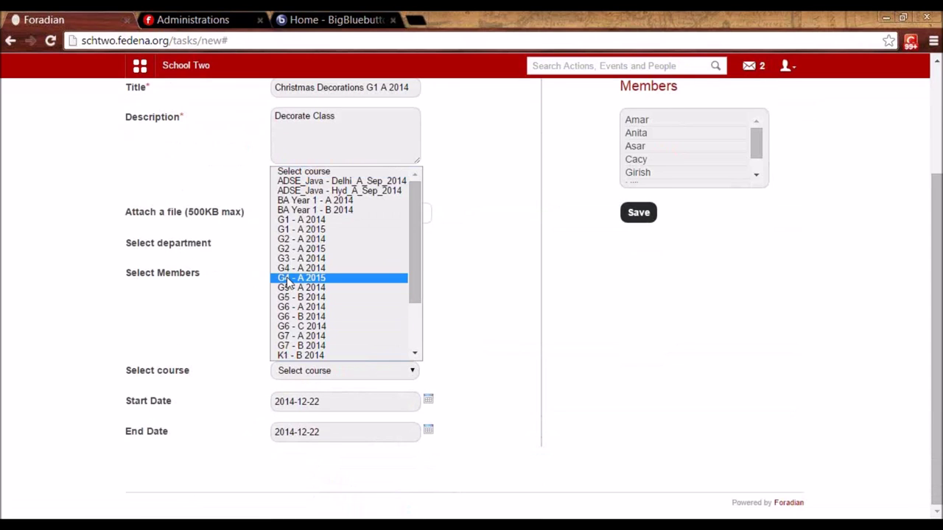
{"action": "left_click", "coordinate": [288, 278]}
{"action": "scroll", "coordinate": [301, 317], "scroll_direction": "down", "scroll_amount": 1}
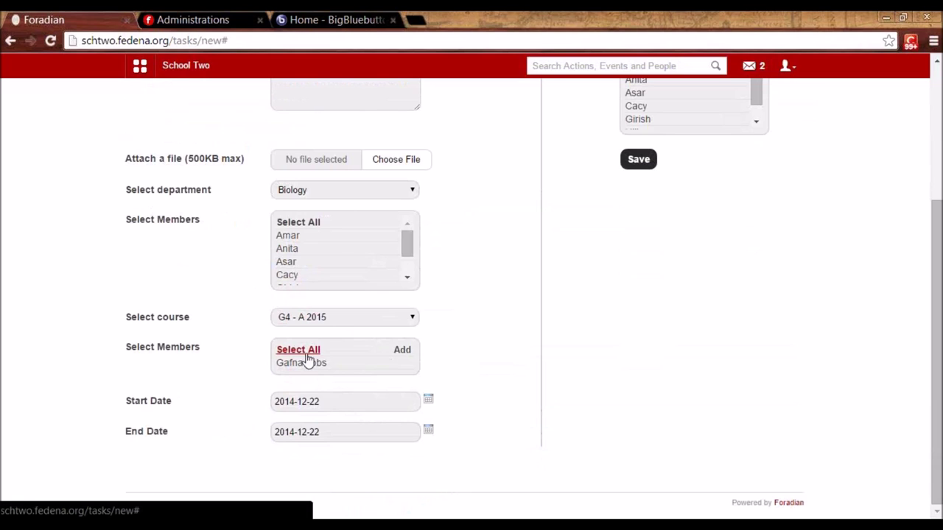
{"action": "left_click", "coordinate": [308, 359]}
{"action": "scroll", "coordinate": [305, 358], "scroll_direction": "down", "scroll_amount": 5}
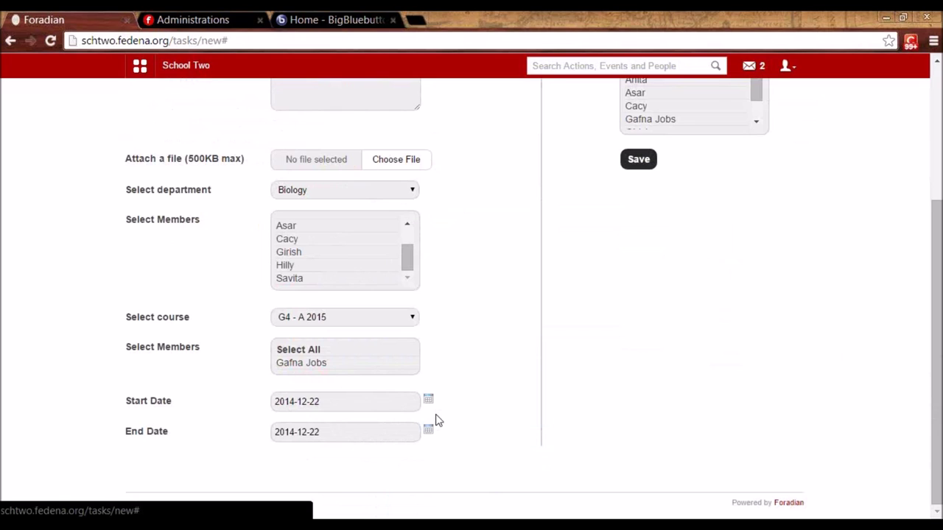
{"action": "scroll", "coordinate": [479, 419], "scroll_direction": "up", "scroll_amount": 3}
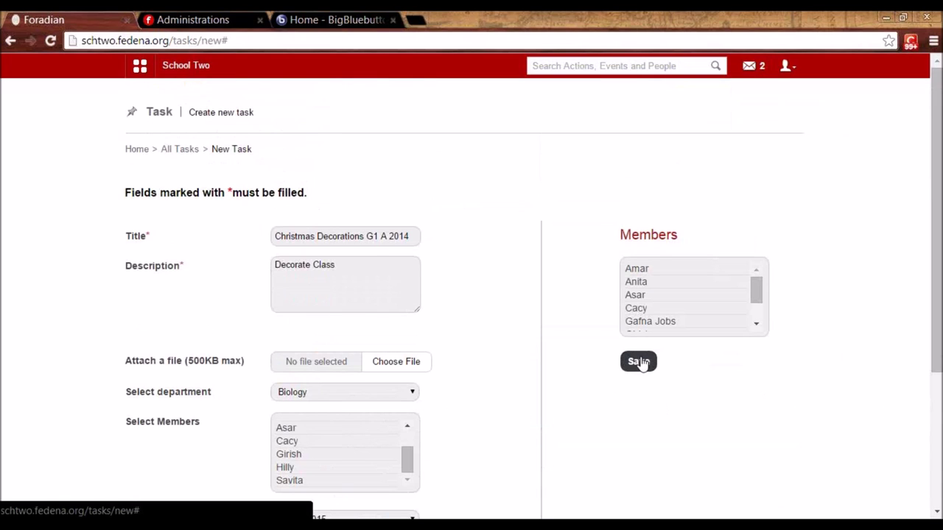
{"action": "left_click", "coordinate": [638, 361]}
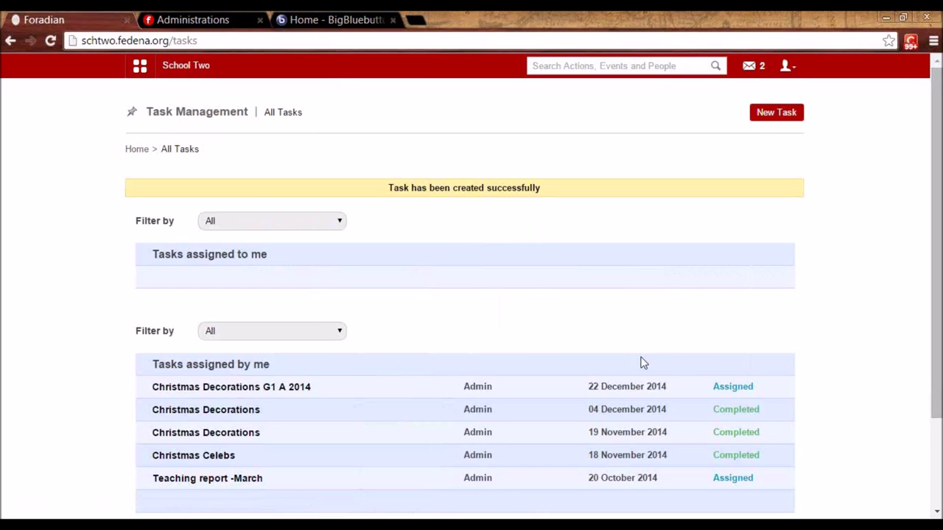
- Search students for 'amar' from the header search box
{"action": "left_click", "coordinate": [554, 68]}
{"action": "type", "text": "amar"}
{"action": "left_click", "coordinate": [573, 84]}
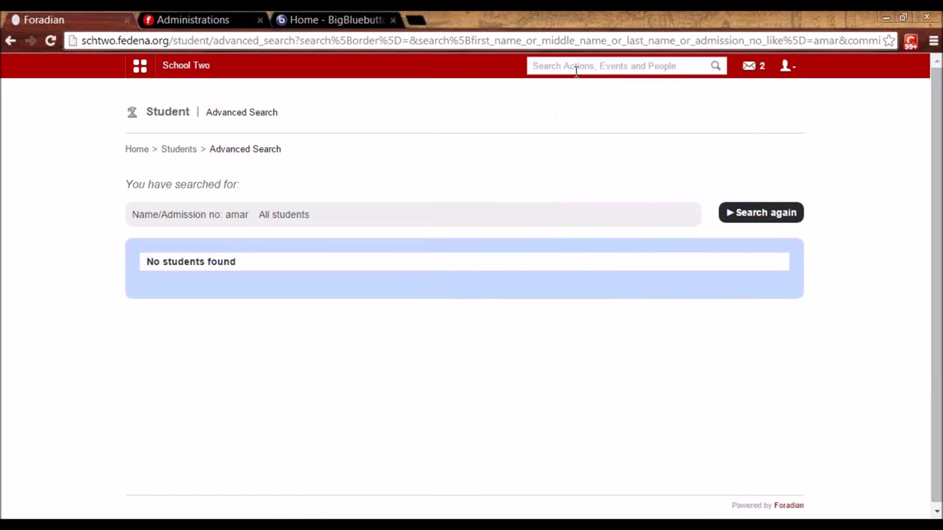
{"action": "left_click", "coordinate": [576, 67]}
{"action": "type", "text": "amar"}
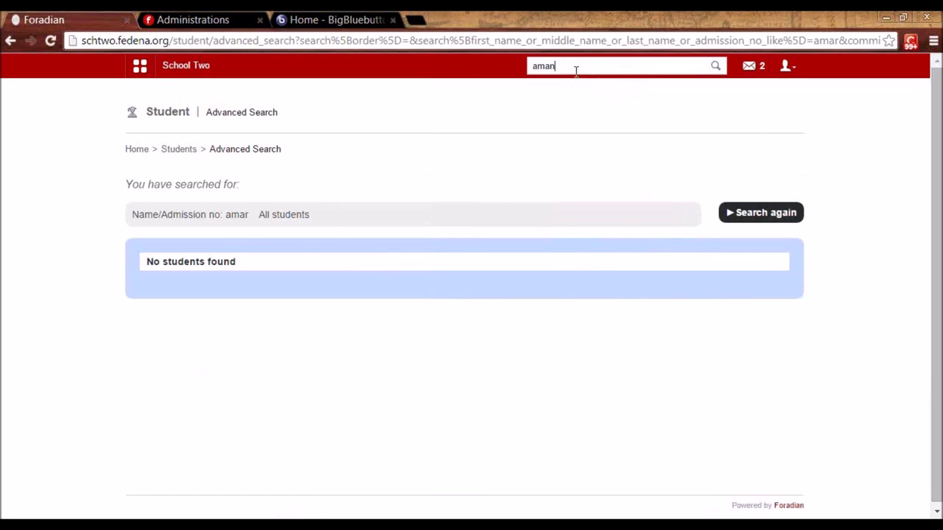
{"action": "type", "text": "4"}
{"action": "type", "text": "r"}
{"action": "left_click", "coordinate": [594, 86]}
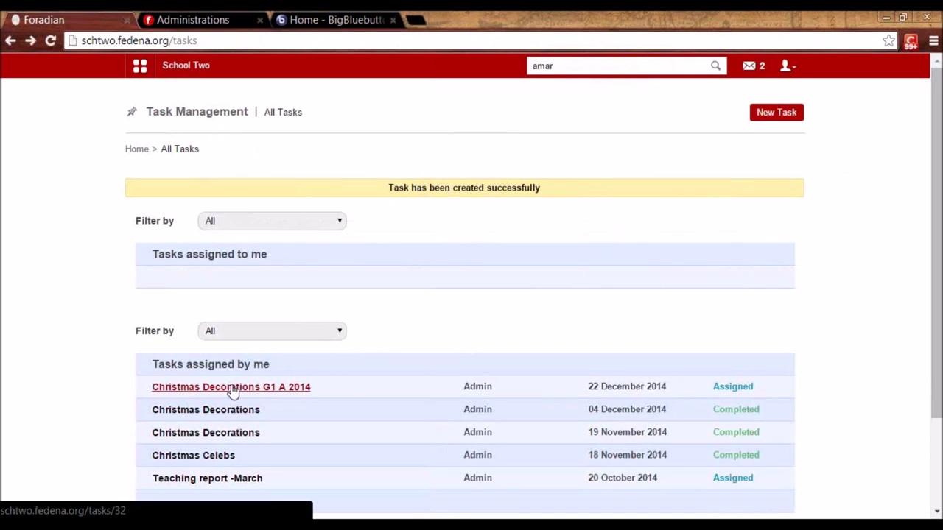
- Open the new task for editing, then search employees for 'amar' to find the Biology staff member
{"action": "left_click", "coordinate": [290, 388]}
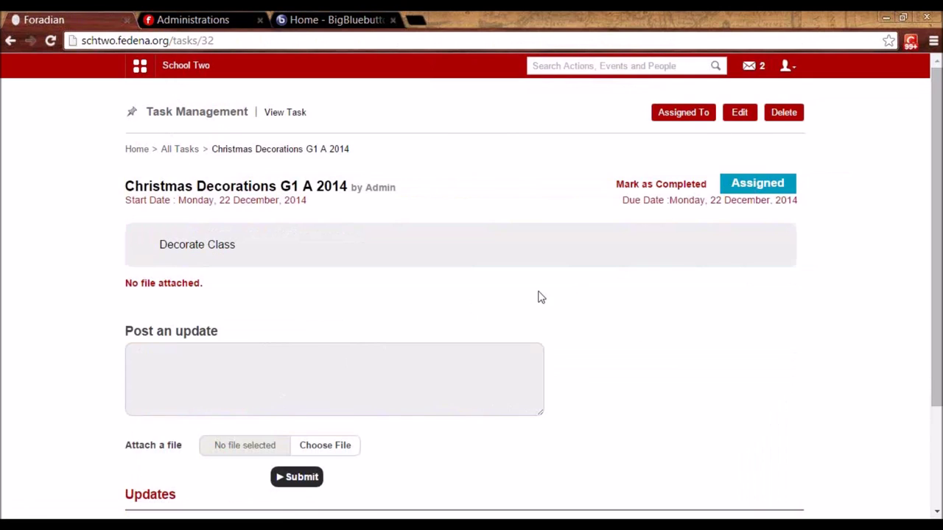
{"action": "left_click", "coordinate": [743, 117]}
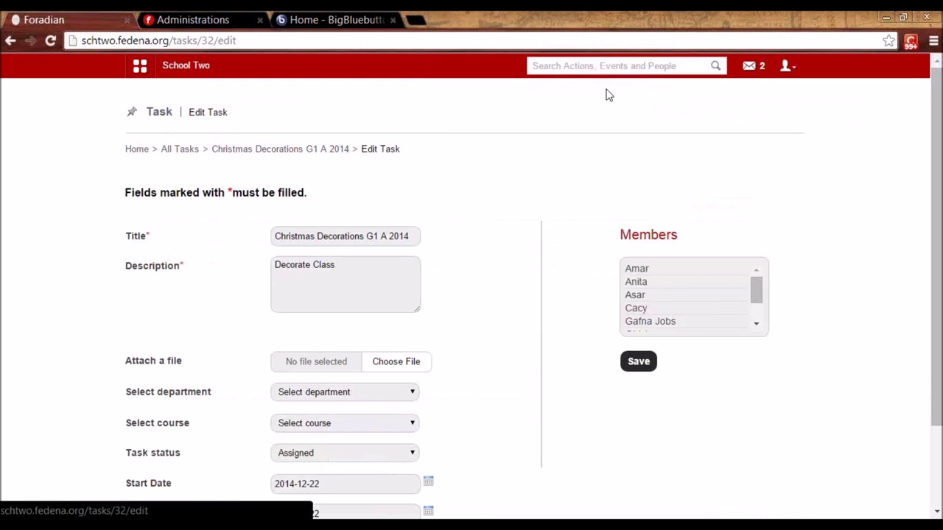
{"action": "left_click", "coordinate": [593, 68]}
{"action": "type", "text": "cacy"}
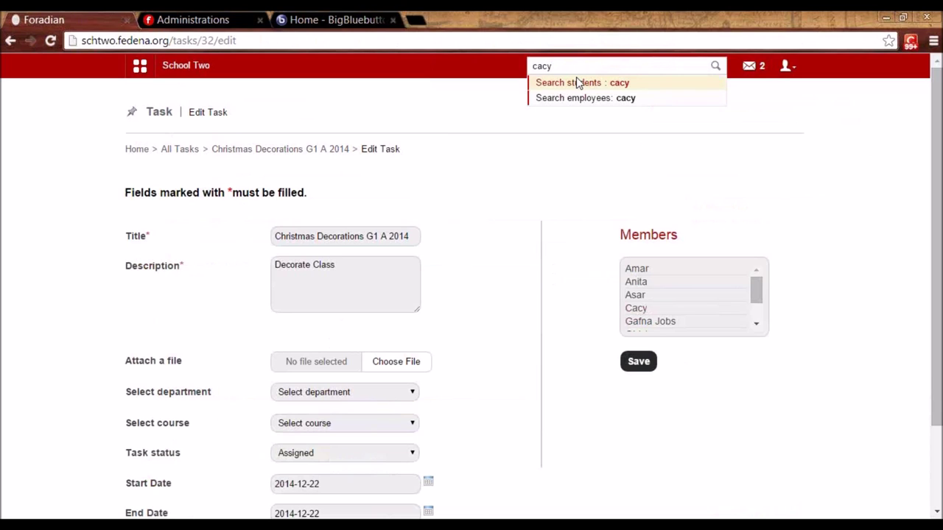
{"action": "key", "text": "BackSpace"}
{"action": "key", "text": "BackSpace"}
{"action": "key", "text": "BackSpace"}
{"action": "key", "text": "BackSpace"}
{"action": "type", "text": "amar"}
{"action": "left_click", "coordinate": [582, 96]}
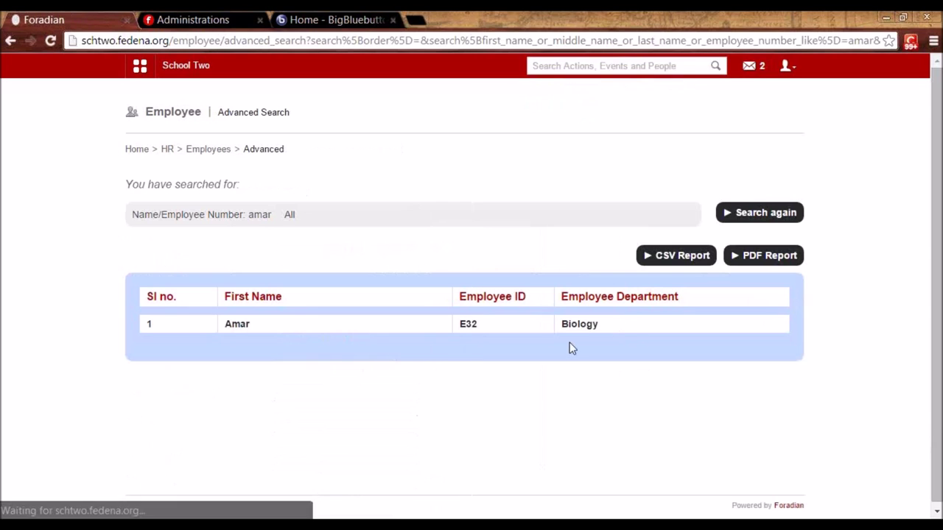
{"action": "left_click", "coordinate": [785, 67]}
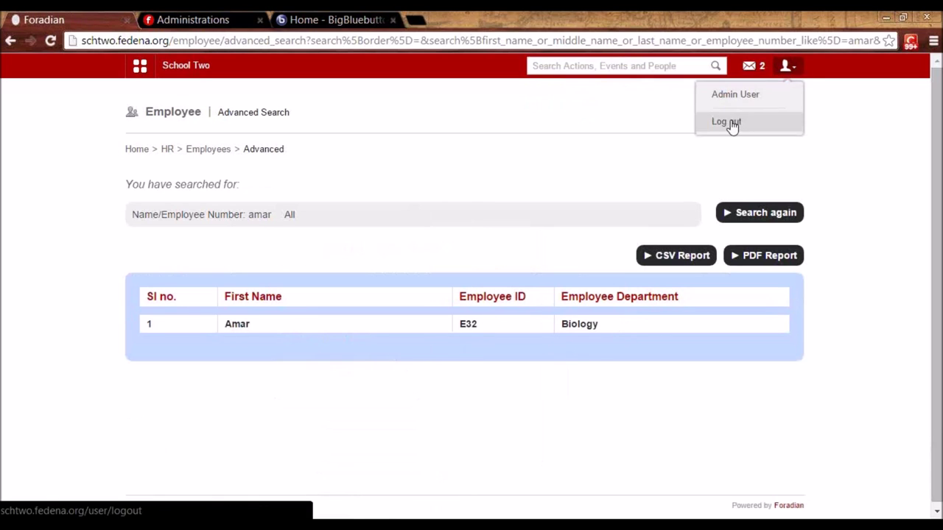
- Log out of the admin account and sign in with the Biology employee's ID and password
{"action": "left_click", "coordinate": [725, 122]}
{"action": "double_click", "coordinate": [492, 212]}
{"action": "type", "text": "E32"}
{"action": "key", "text": "Tab"}
{"action": "type", "text": "••••••"}
{"action": "key", "text": "Return"}
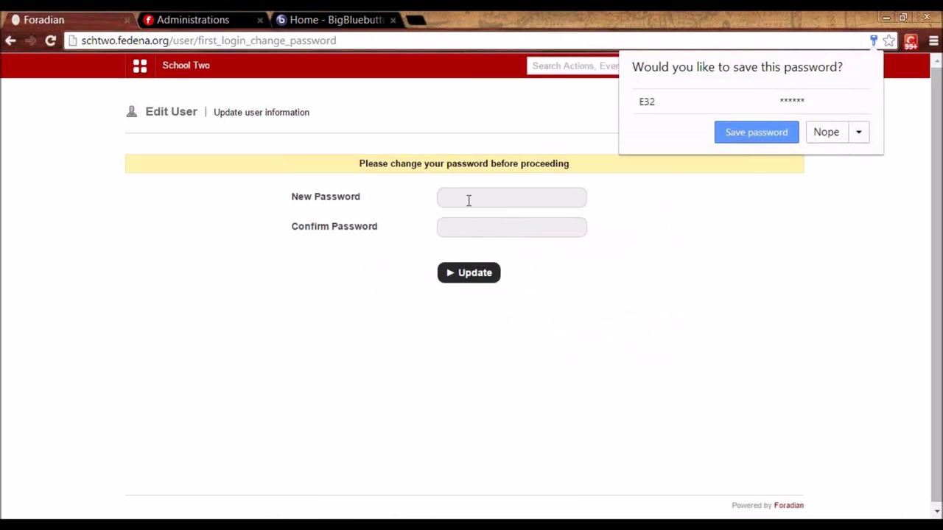
- Enter and confirm a new password for the employee's first login
{"action": "left_click", "coordinate": [469, 200]}
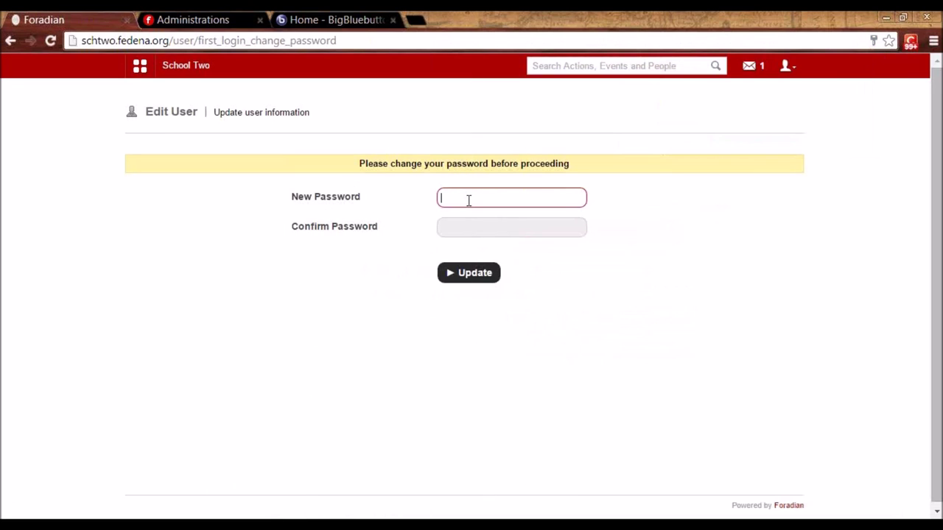
{"action": "key", "text": "Tab"}
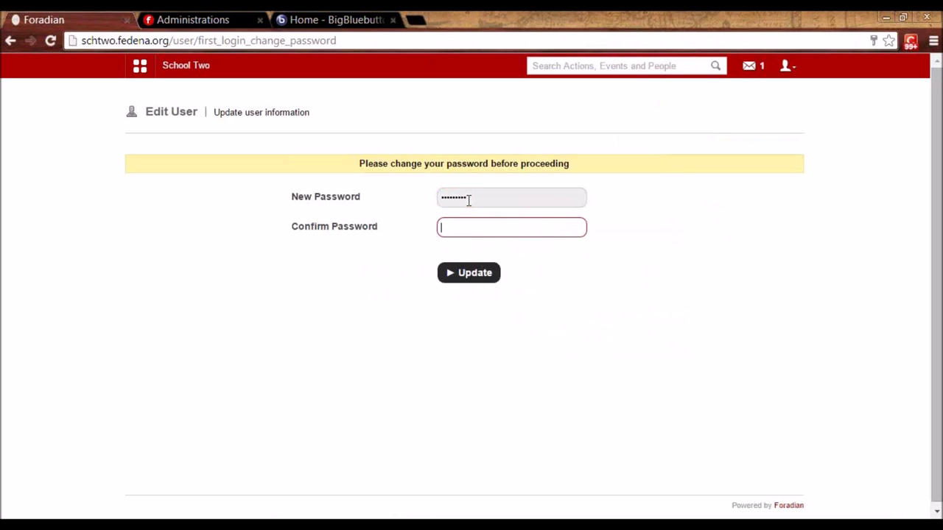
{"action": "left_click", "coordinate": [463, 197]}
{"action": "left_click_drag", "start_coordinate": [474, 200], "coordinate": [434, 198]}
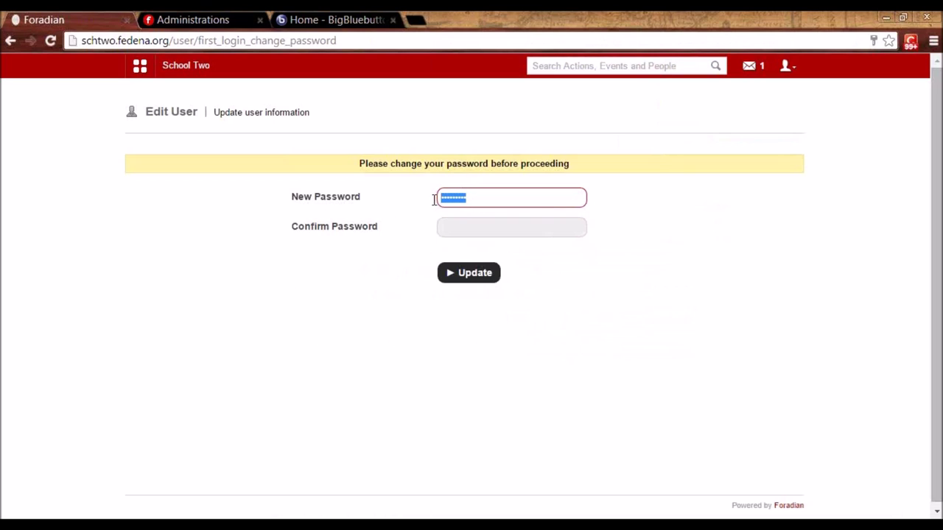
{"action": "type", "text": "••"}
{"action": "key", "text": "Tab"}
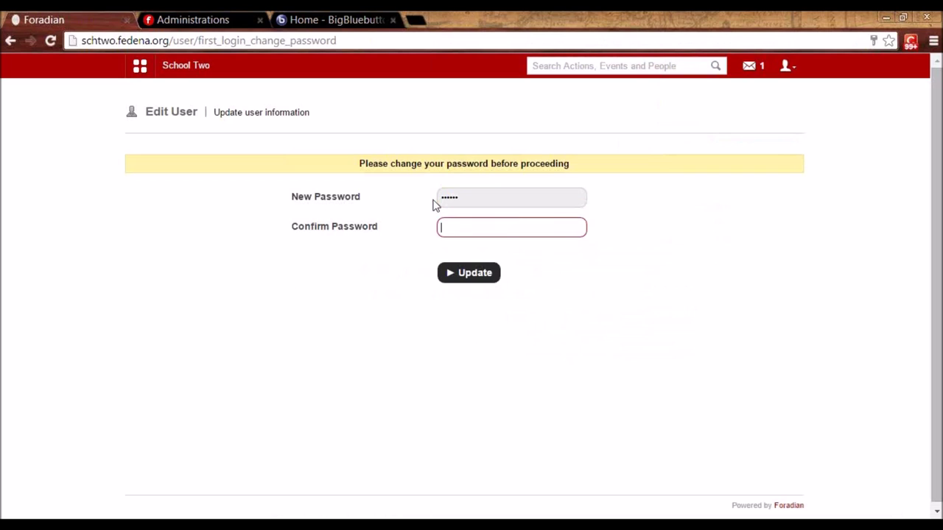
{"action": "key", "text": "Return"}
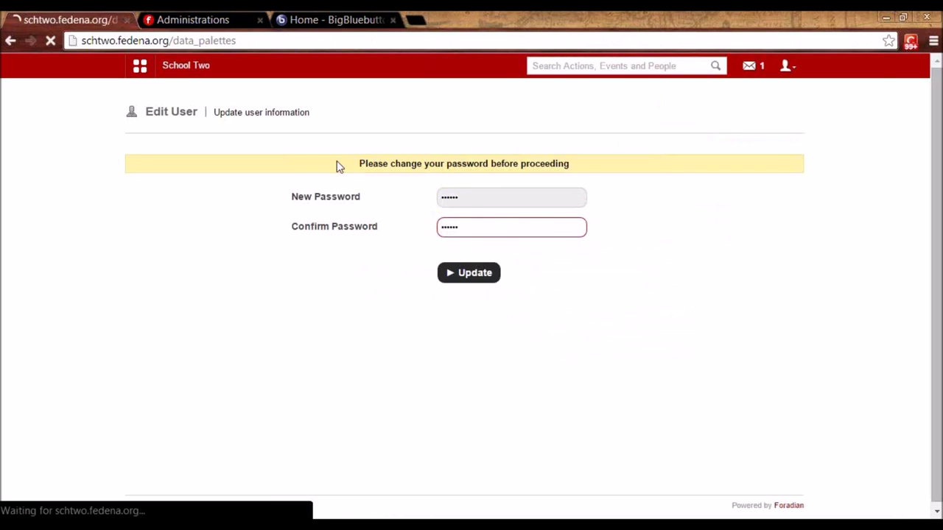
{"action": "left_click", "coordinate": [143, 70]}
- Go to Collaboration > Tasks and open 'Christmas Decorations G1 A 2014' under tasks assigned to me
{"action": "left_click", "coordinate": [222, 102]}
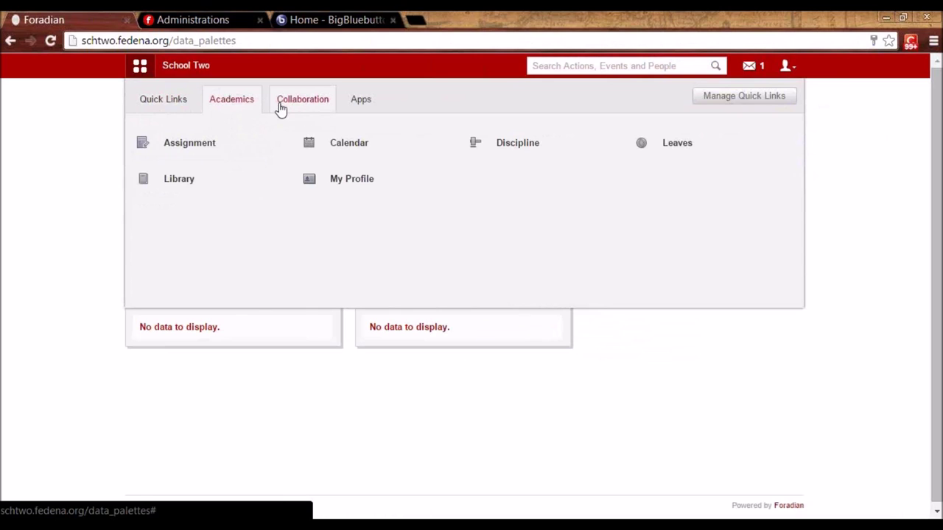
{"action": "left_click", "coordinate": [280, 109]}
{"action": "left_click", "coordinate": [335, 217]}
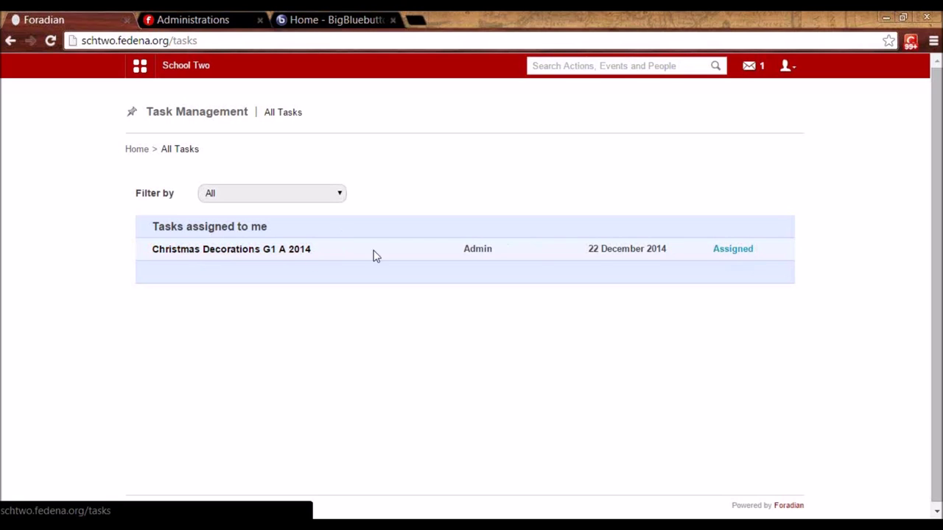
{"action": "left_click", "coordinate": [274, 251]}
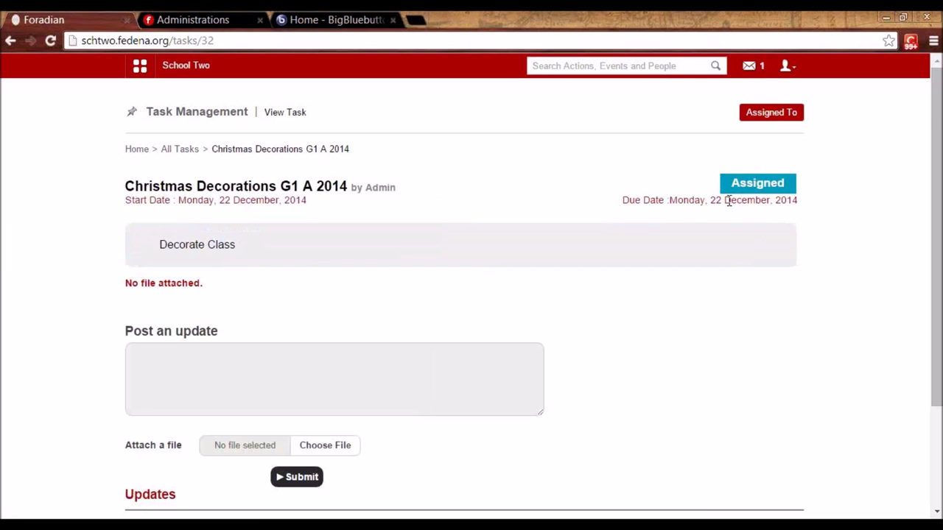
{"action": "scroll", "coordinate": [728, 202], "scroll_direction": "down", "scroll_amount": 2}
{"action": "scroll", "coordinate": [678, 293], "scroll_direction": "up", "scroll_amount": 1}
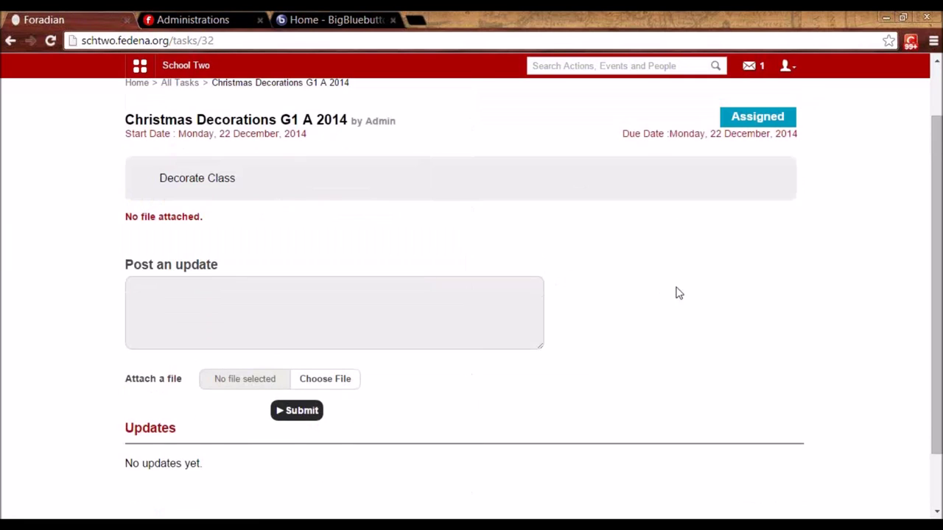
{"action": "left_click", "coordinate": [279, 282]}
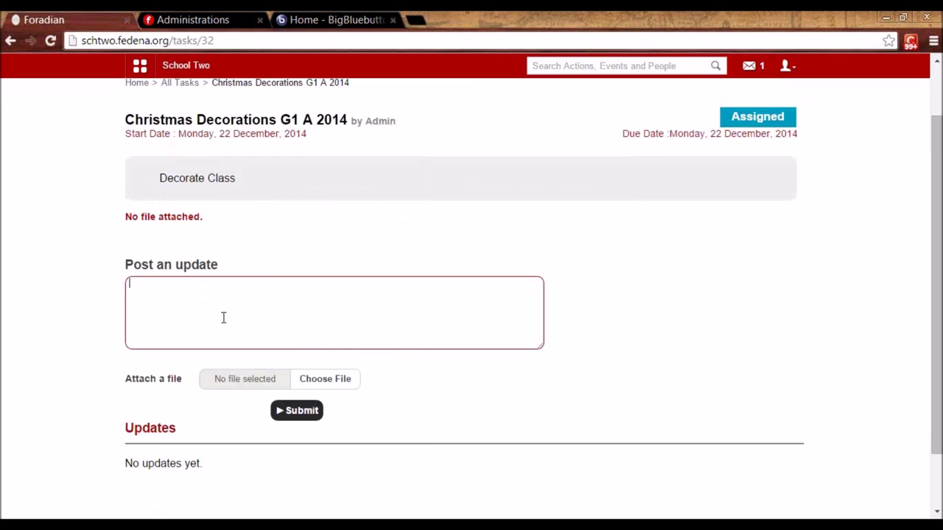
{"action": "scroll", "coordinate": [215, 315], "scroll_direction": "up", "scroll_amount": 2}
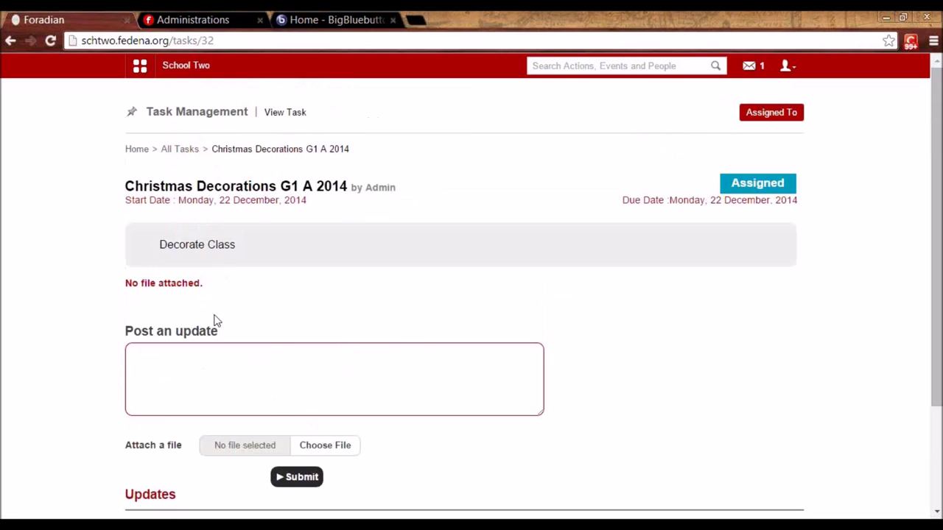
{"action": "scroll", "coordinate": [223, 332], "scroll_direction": "down", "scroll_amount": 4}
{"action": "scroll", "coordinate": [193, 147], "scroll_direction": "up", "scroll_amount": 4}
{"action": "left_click", "coordinate": [786, 65]}
- Sign out and back in, then go to Tasks in the Collaboration modules
{"action": "left_click", "coordinate": [728, 123]}
{"action": "left_click", "coordinate": [492, 293]}
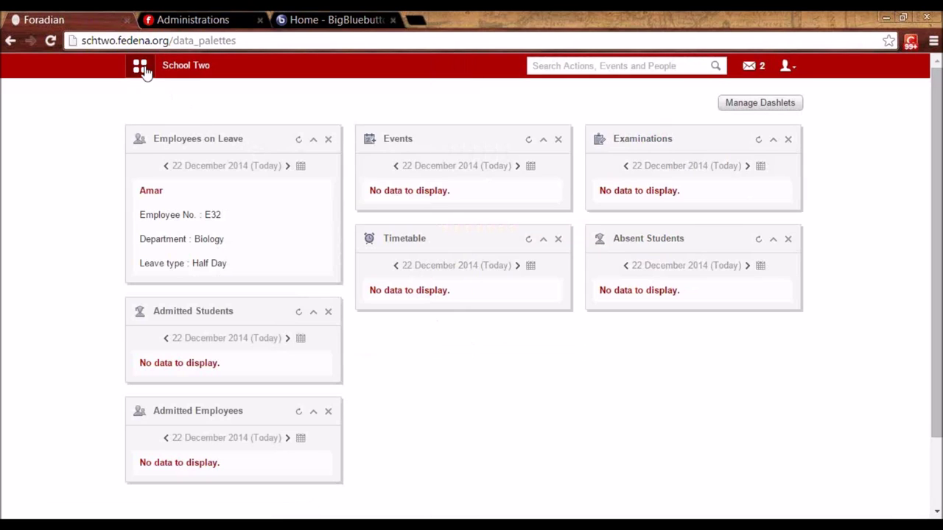
{"action": "left_click", "coordinate": [142, 67]}
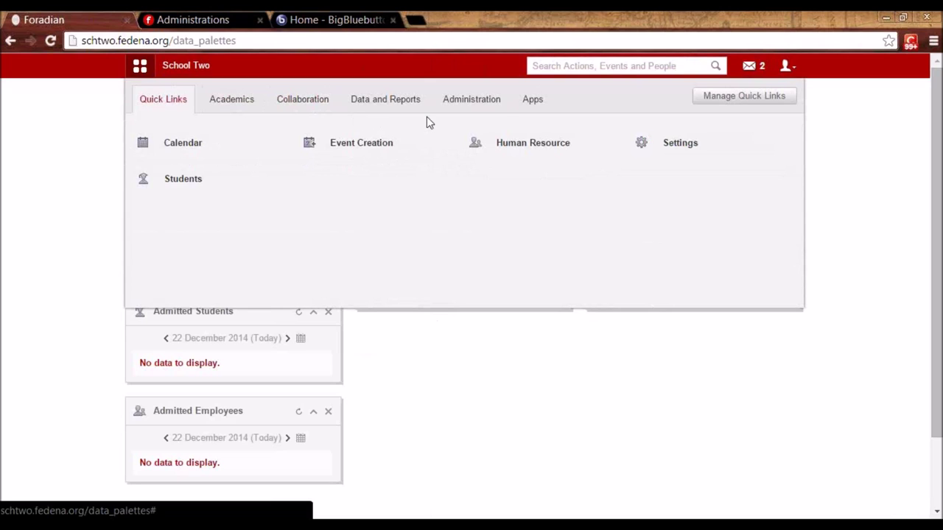
{"action": "left_click", "coordinate": [298, 103]}
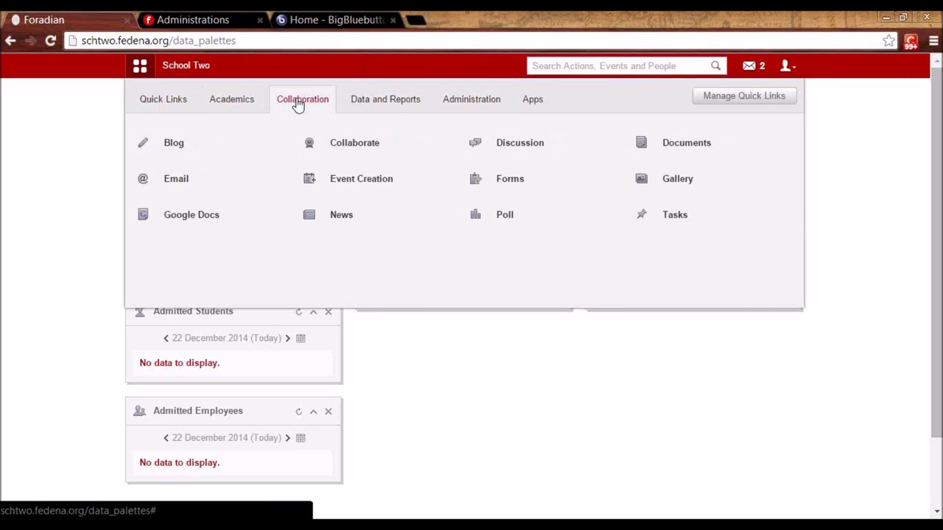
{"action": "left_click", "coordinate": [675, 216]}
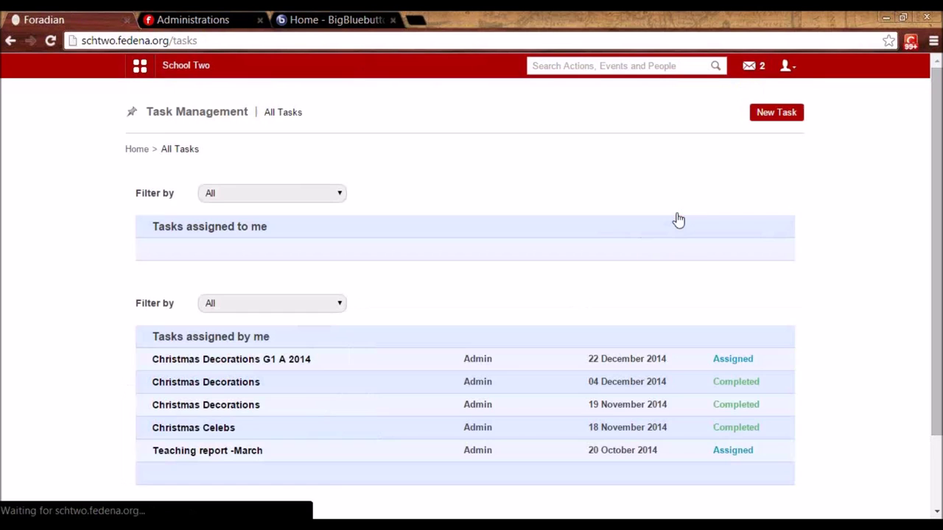
- Open the 'Christmas Decorations G1 A 2014' task and mark it as completed
{"action": "scroll", "coordinate": [280, 381], "scroll_direction": "down", "scroll_amount": 2}
{"action": "left_click", "coordinate": [204, 272]}
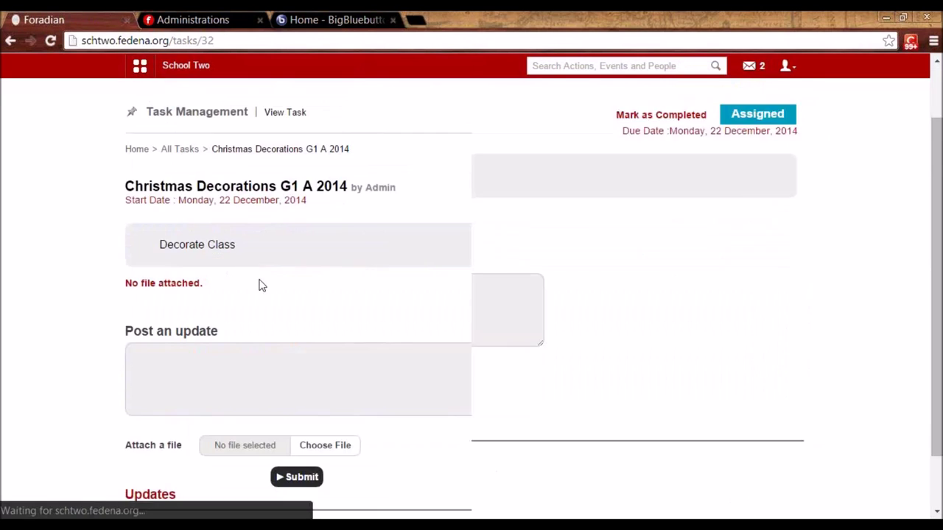
{"action": "scroll", "coordinate": [259, 286], "scroll_direction": "down", "scroll_amount": 2}
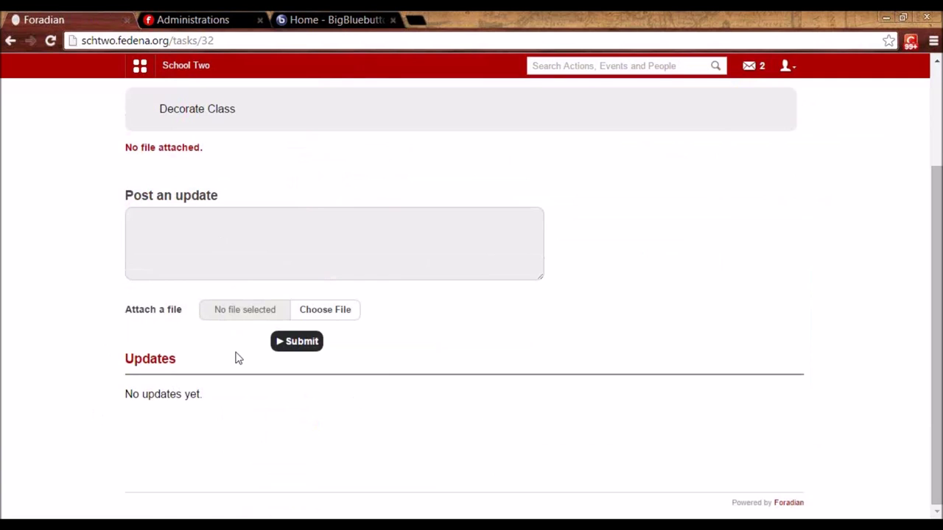
{"action": "scroll", "coordinate": [236, 358], "scroll_direction": "up", "scroll_amount": 2}
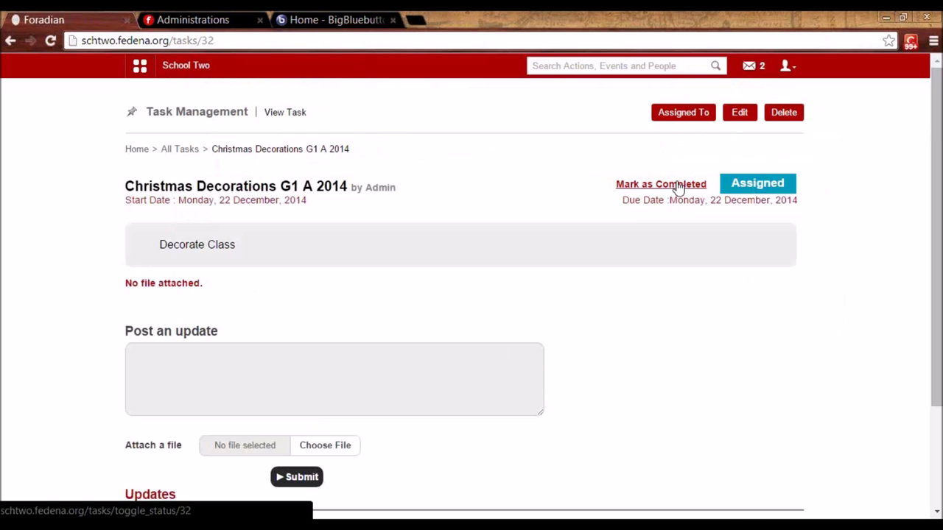
{"action": "left_click", "coordinate": [677, 186]}
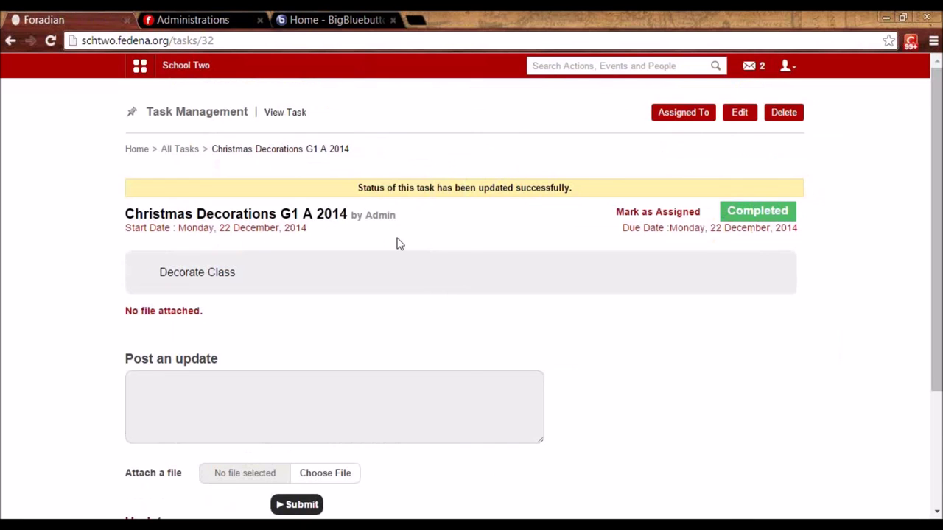
{"action": "scroll", "coordinate": [616, 352], "scroll_direction": "down", "scroll_amount": 2}
{"action": "scroll", "coordinate": [616, 351], "scroll_direction": "up", "scroll_amount": 2}
- Go to Collaboration > Discussion and start creating a new group
{"action": "left_click", "coordinate": [146, 73]}
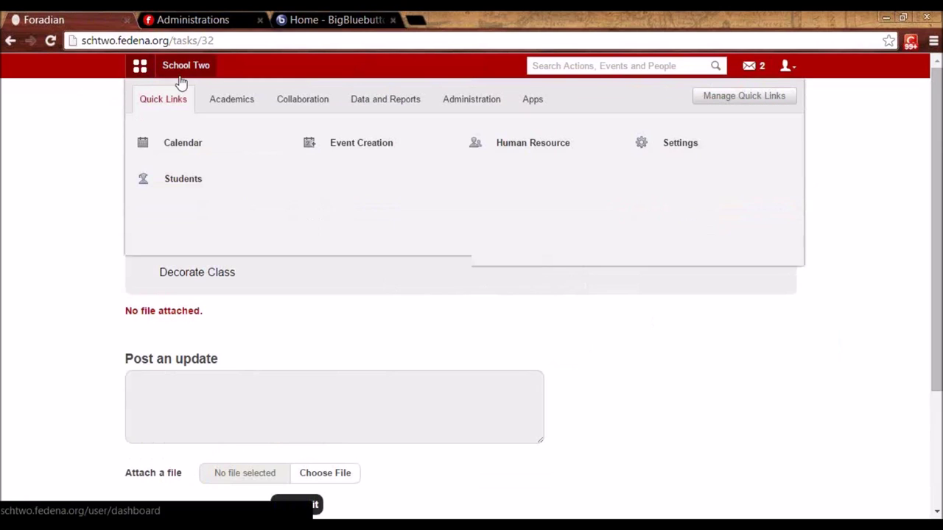
{"action": "left_click", "coordinate": [282, 110]}
{"action": "left_click", "coordinate": [484, 144]}
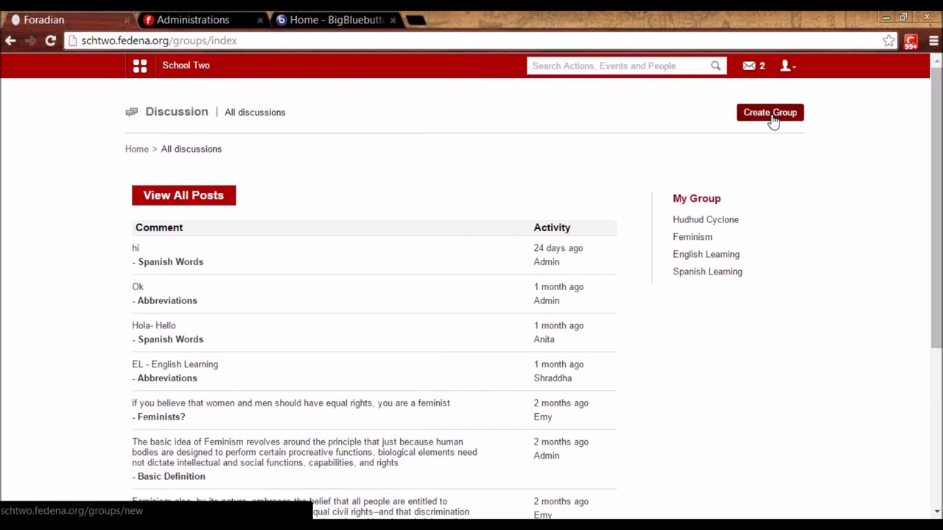
{"action": "left_click", "coordinate": [773, 120]}
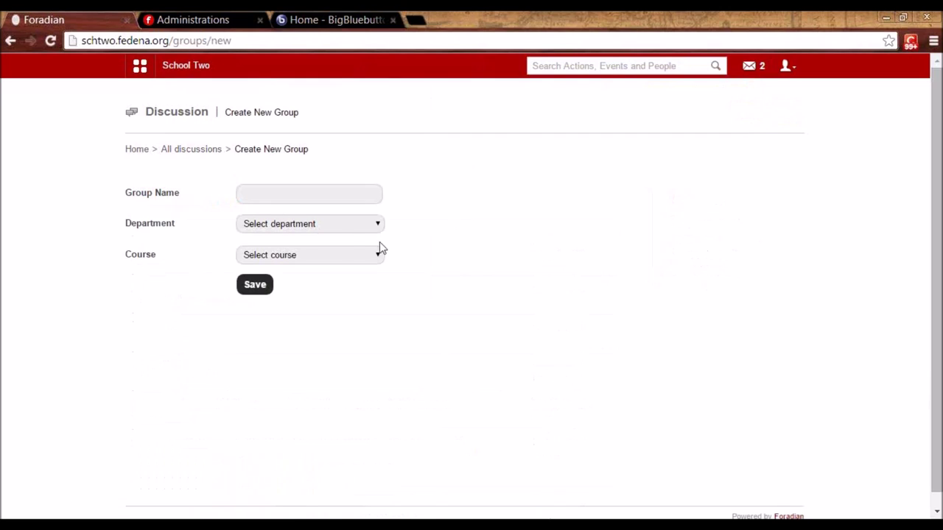
- Add all Biology department members and choose course G6 - A 2014 for the group
{"action": "left_click", "coordinate": [296, 194]}
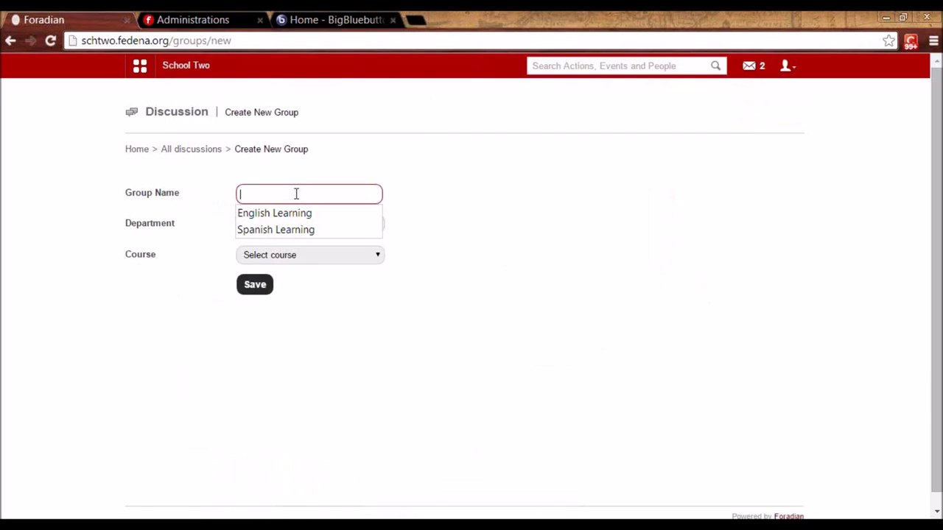
{"action": "left_click", "coordinate": [306, 181]}
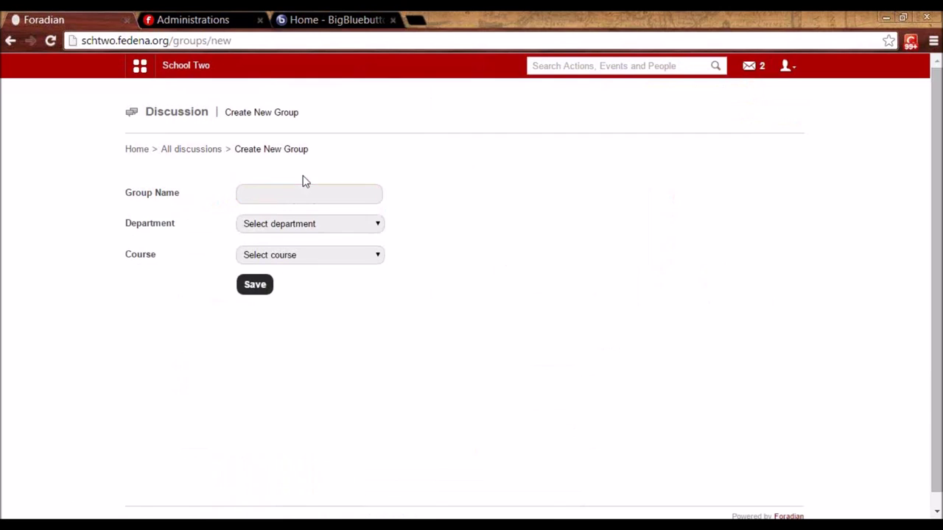
{"action": "left_click", "coordinate": [314, 226]}
{"action": "left_click", "coordinate": [310, 249]}
{"action": "left_click", "coordinate": [252, 258]}
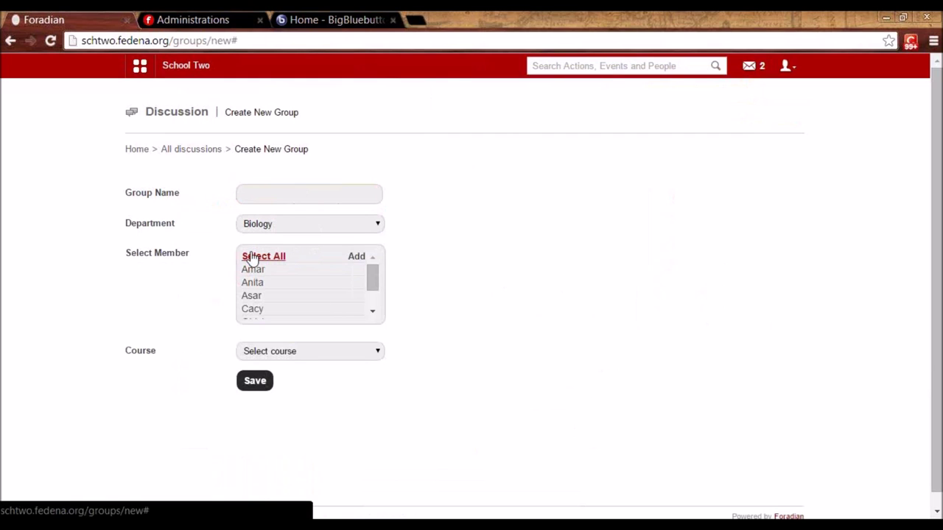
{"action": "left_click", "coordinate": [285, 356]}
{"action": "left_click", "coordinate": [310, 287]}
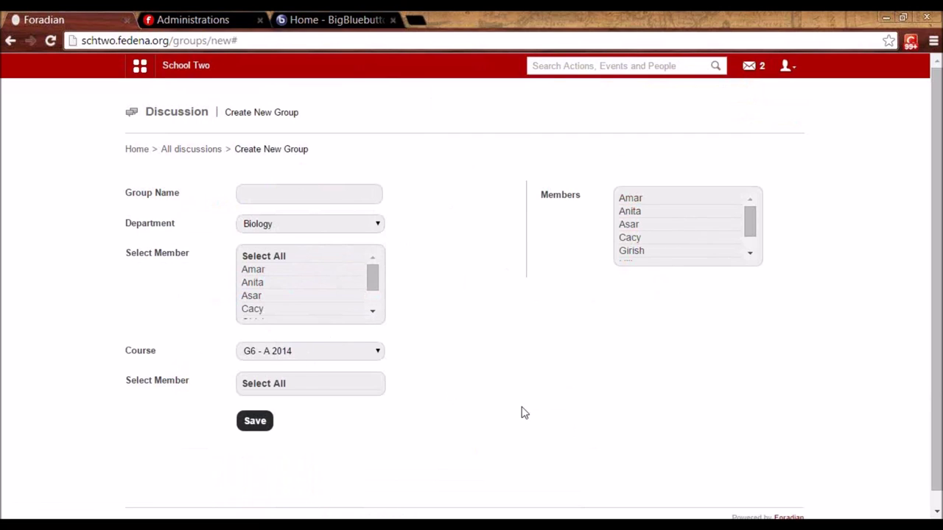
- Return to all discussions, glance at Feminism, then open the Spanish Learning group
{"action": "left_click", "coordinate": [193, 152]}
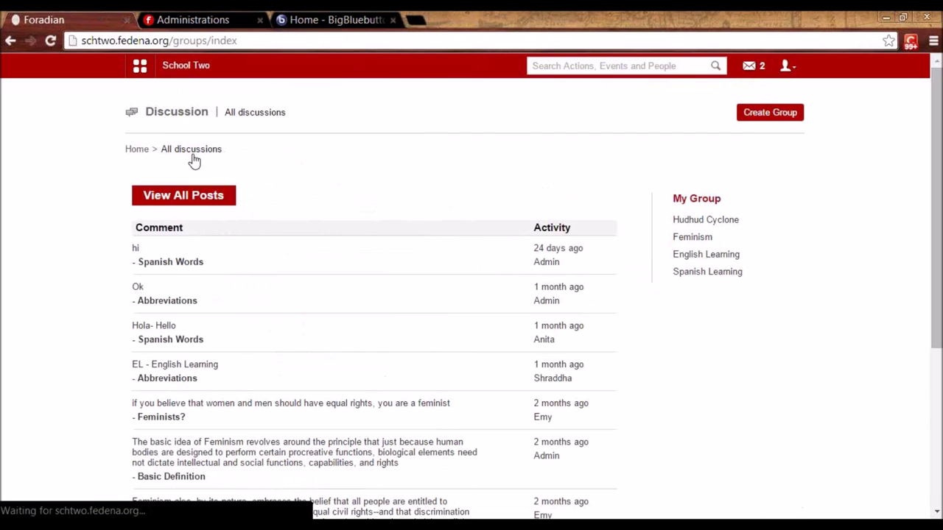
{"action": "left_click", "coordinate": [692, 237]}
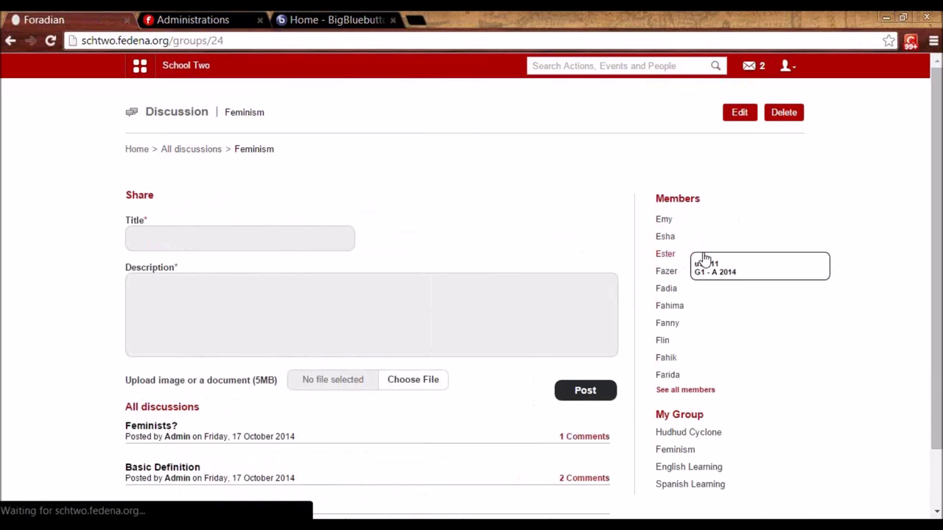
{"action": "key", "text": "alt+Left"}
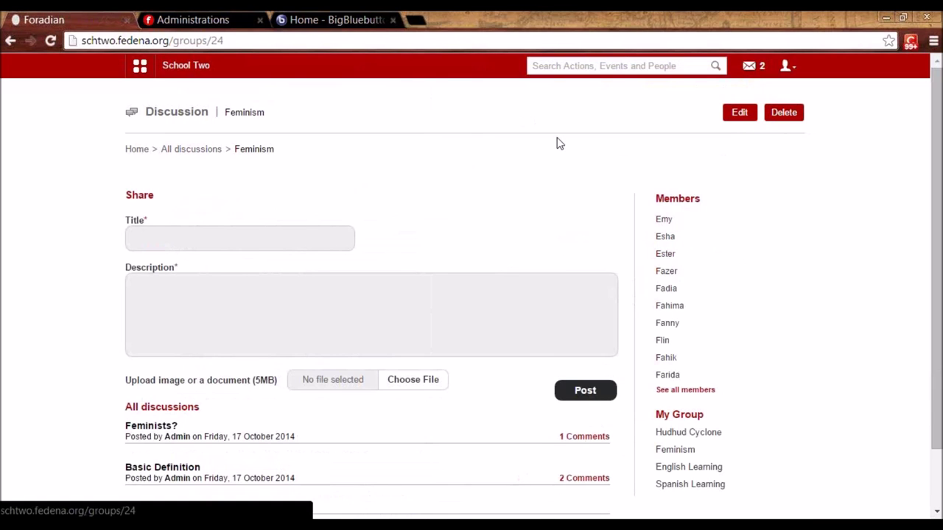
{"action": "left_click", "coordinate": [709, 277]}
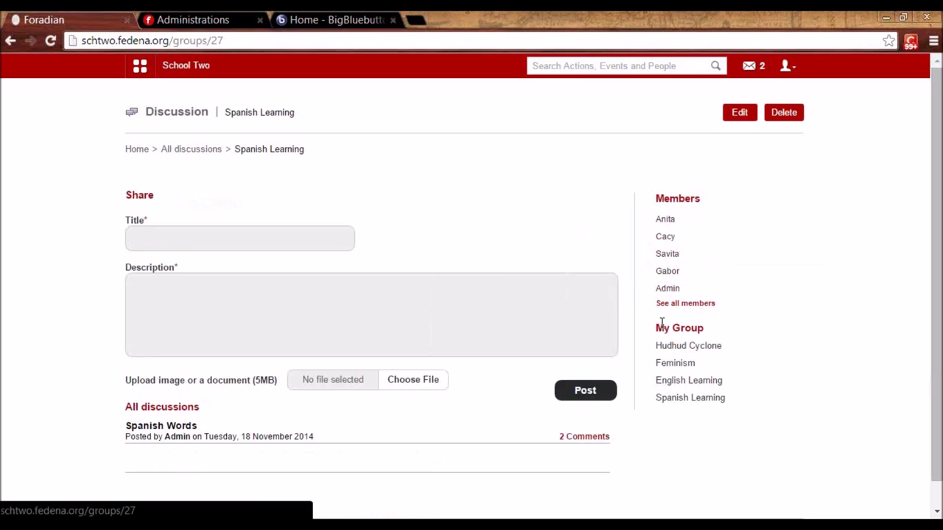
- Try the post title and description fields, then open the 'Spanish Words' post
{"action": "left_click", "coordinate": [273, 242]}
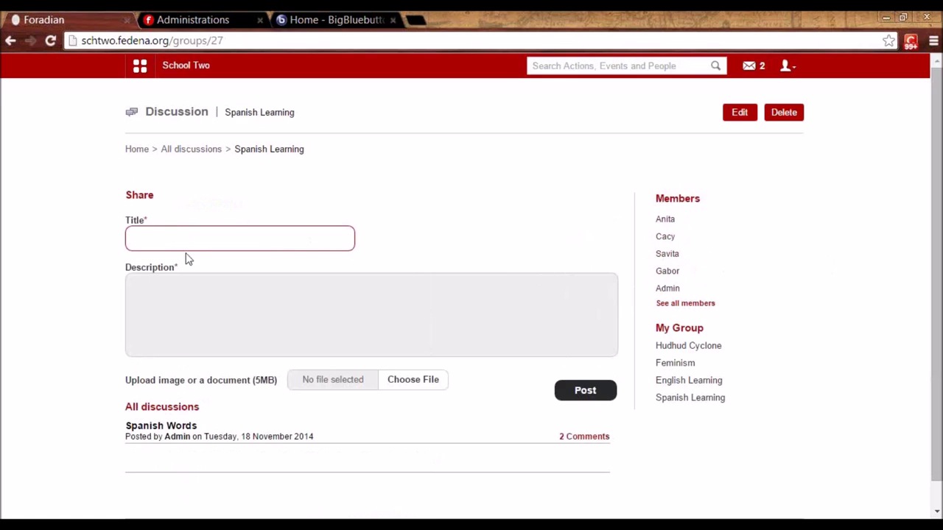
{"action": "left_click", "coordinate": [163, 235]}
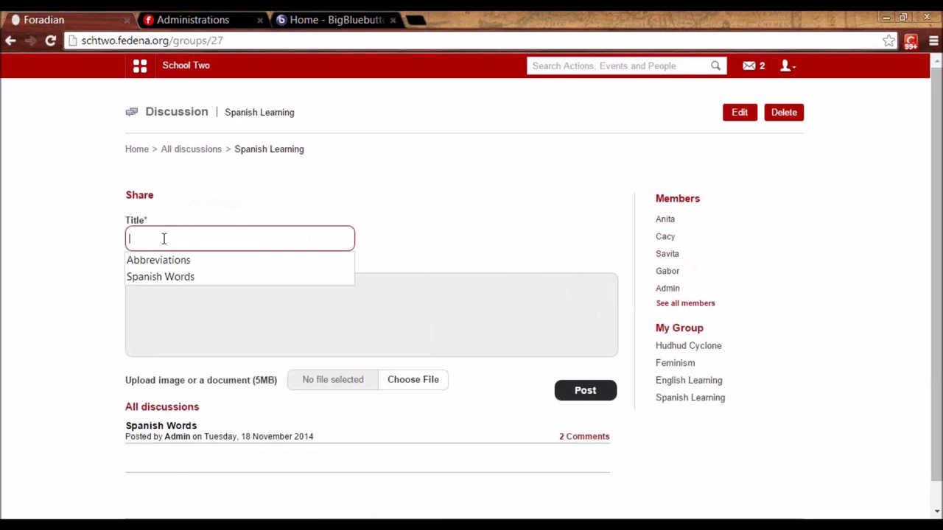
{"action": "left_click", "coordinate": [409, 225]}
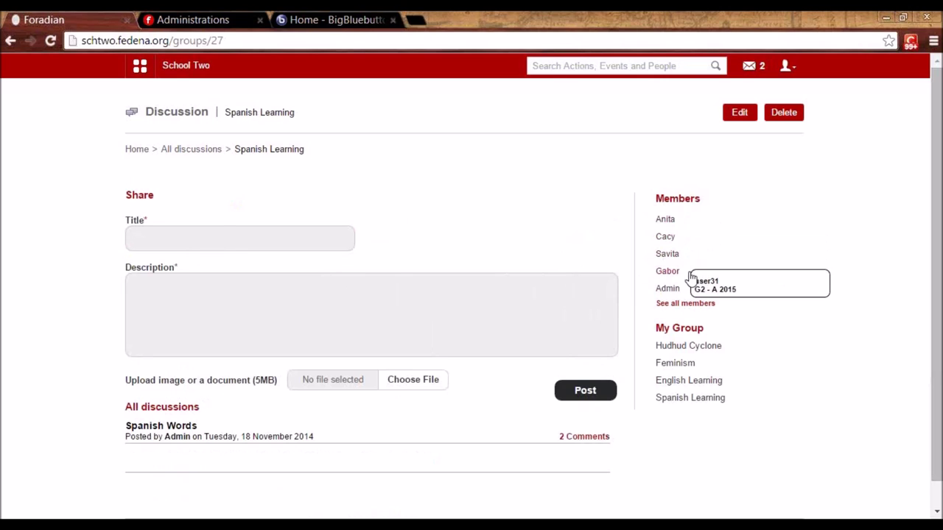
{"action": "left_click", "coordinate": [222, 238]}
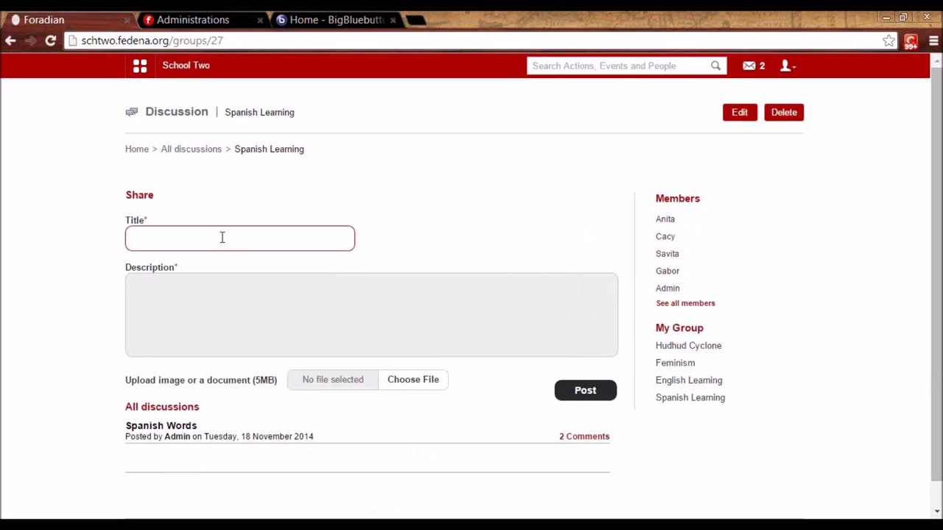
{"action": "left_click", "coordinate": [226, 284]}
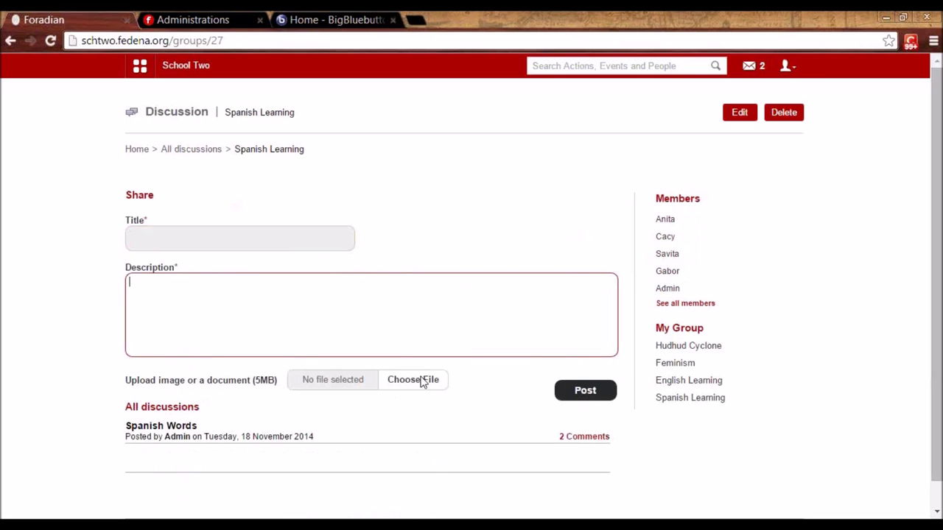
{"action": "scroll", "coordinate": [193, 375], "scroll_direction": "down", "scroll_amount": 1}
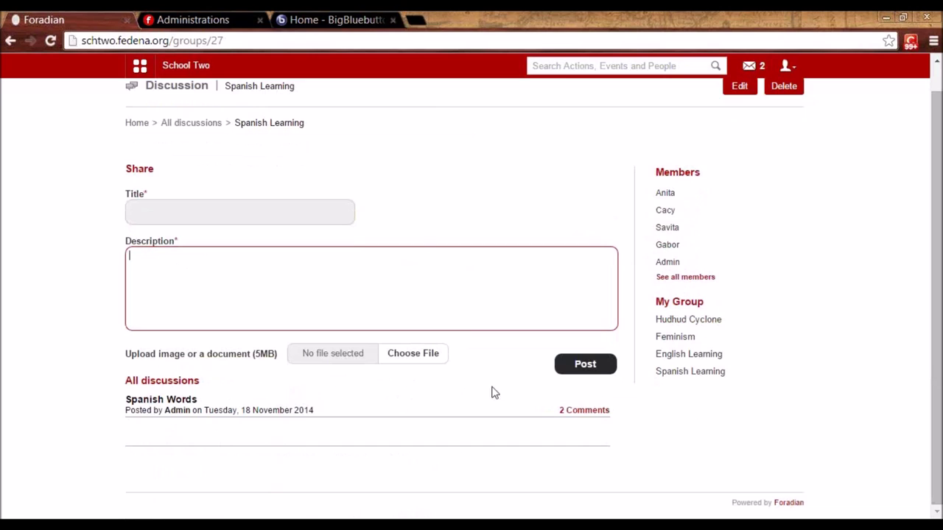
{"action": "left_click", "coordinate": [184, 406]}
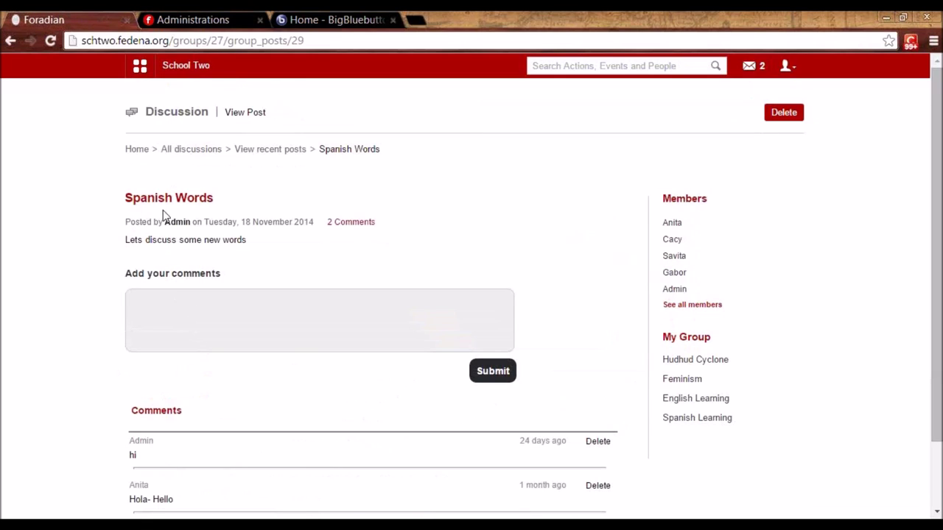
- Review the Spanish Words comments, then show the Collaboration modules such as Blog, Discussion and Documents
{"action": "left_click", "coordinate": [193, 309]}
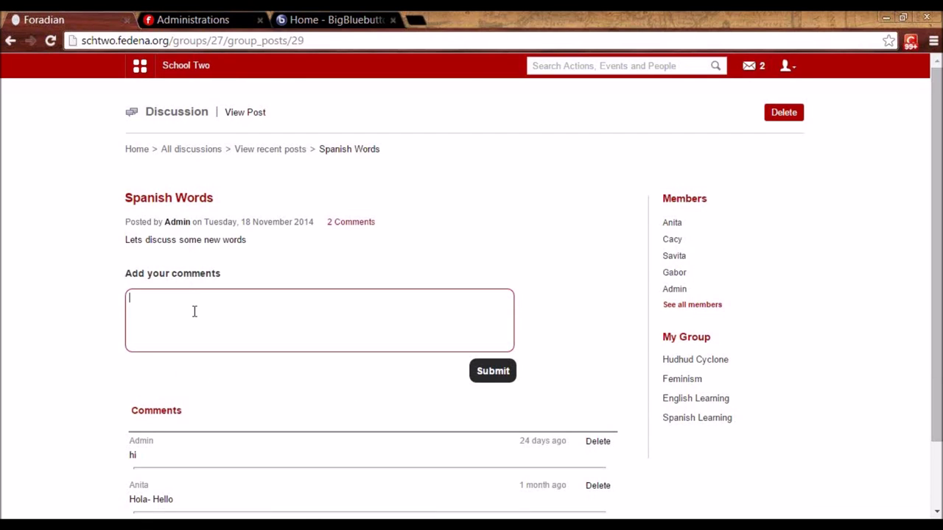
{"action": "scroll", "coordinate": [192, 313], "scroll_direction": "down", "scroll_amount": 2}
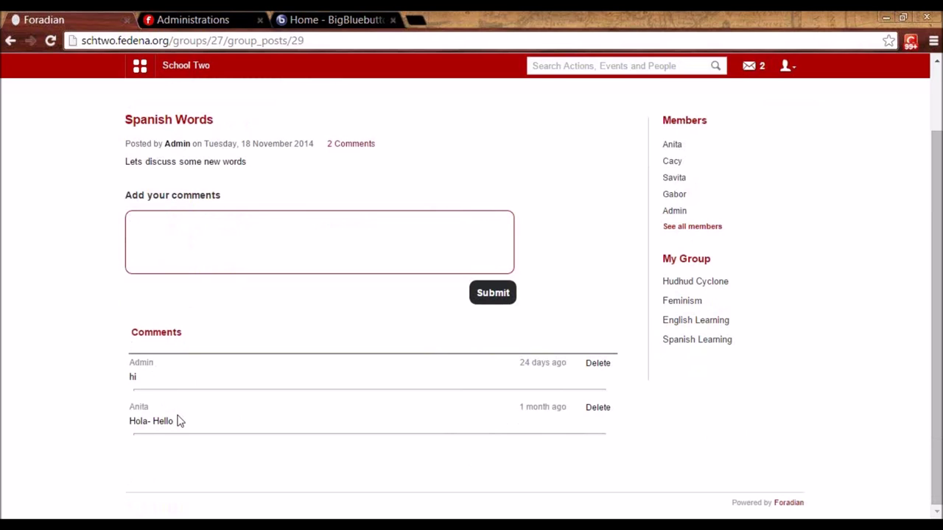
{"action": "scroll", "coordinate": [180, 421], "scroll_direction": "up", "scroll_amount": 2}
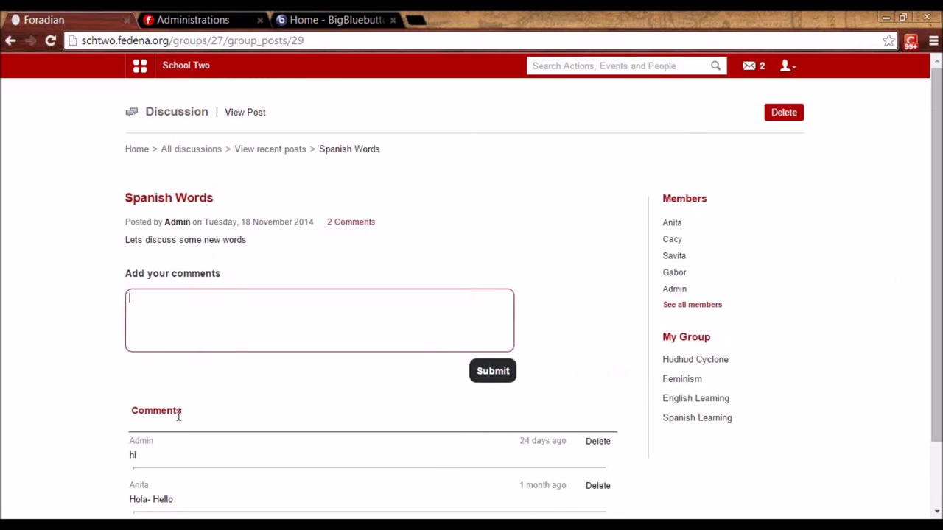
{"action": "left_click", "coordinate": [140, 65]}
{"action": "left_click", "coordinate": [315, 97]}
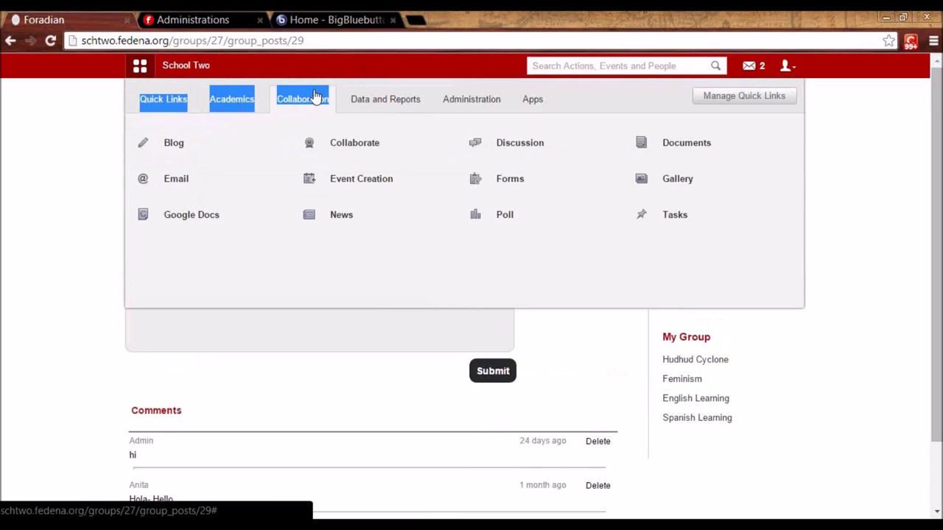
- Open Doc Manager and start a new shareable document with all Biology department members
{"action": "left_click", "coordinate": [674, 144]}
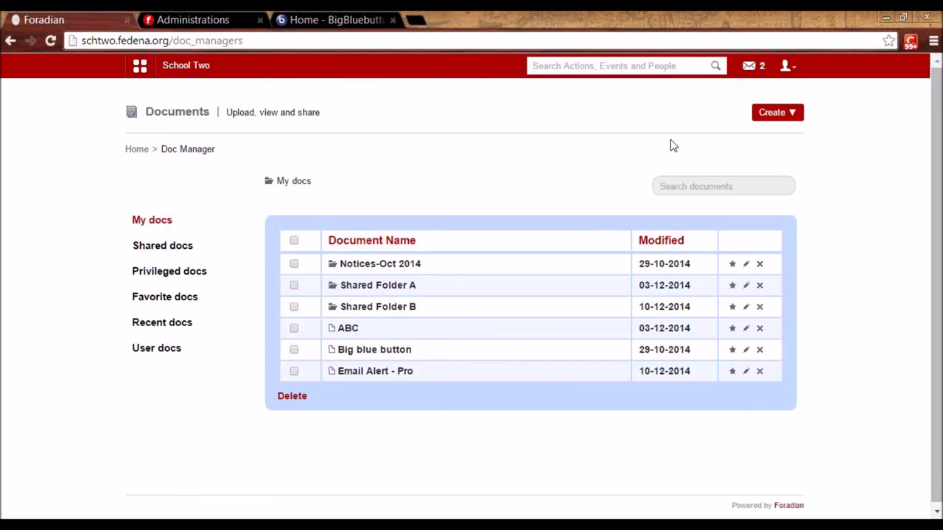
{"action": "left_click", "coordinate": [770, 117]}
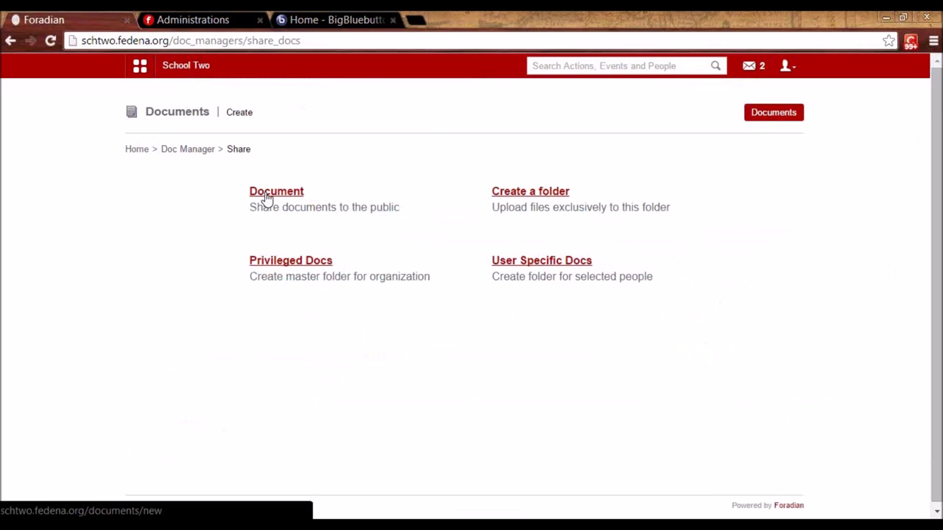
{"action": "left_click", "coordinate": [266, 198]}
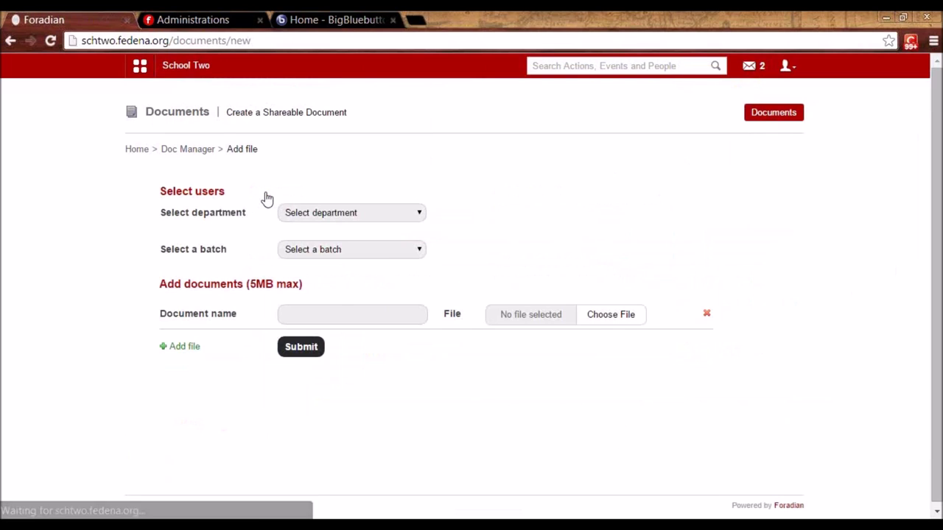
{"action": "left_click", "coordinate": [299, 215]}
{"action": "left_click", "coordinate": [308, 236]}
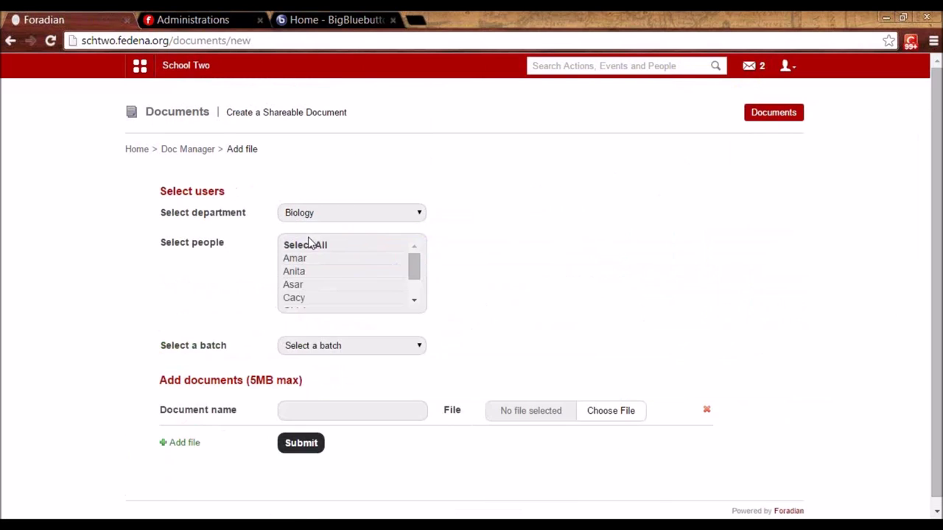
{"action": "left_click", "coordinate": [309, 248]}
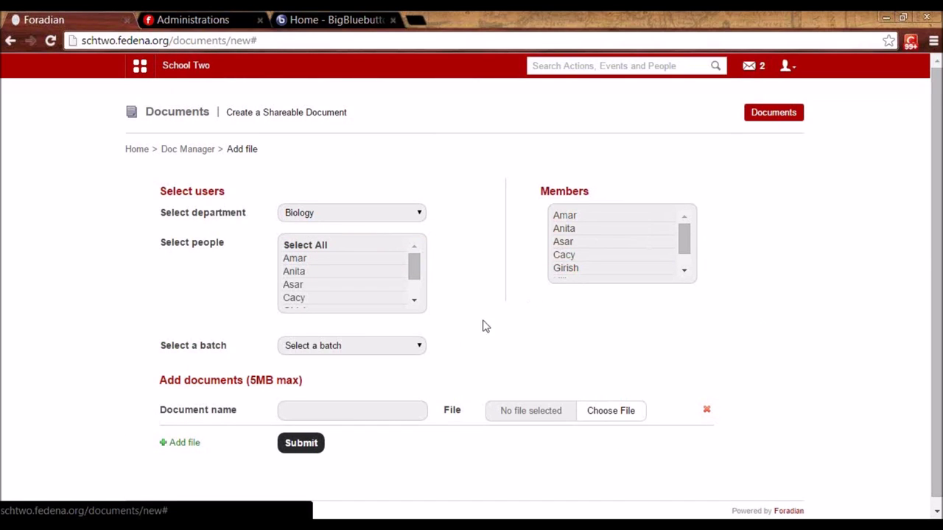
{"action": "scroll", "coordinate": [532, 296], "scroll_direction": "down", "scroll_amount": 1}
{"action": "left_click", "coordinate": [358, 347]}
{"action": "left_click", "coordinate": [359, 346]}
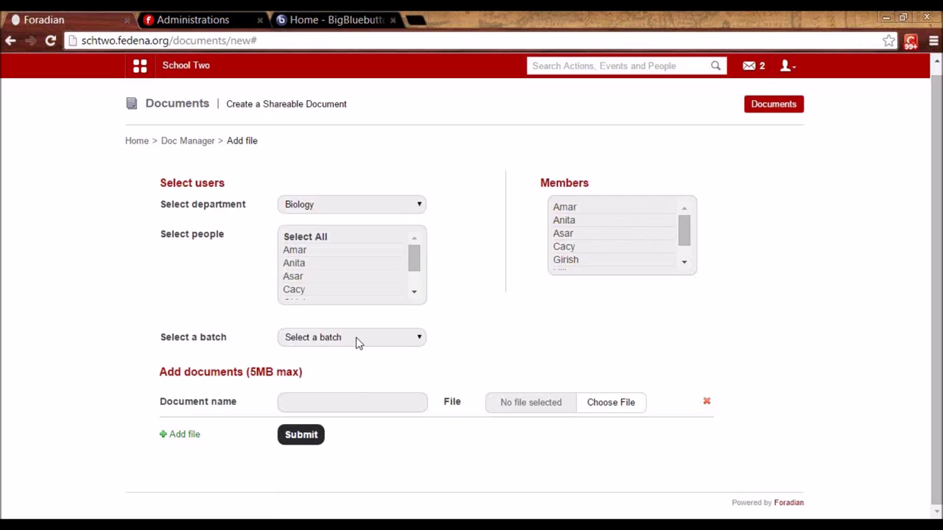
{"action": "left_click", "coordinate": [370, 408]}
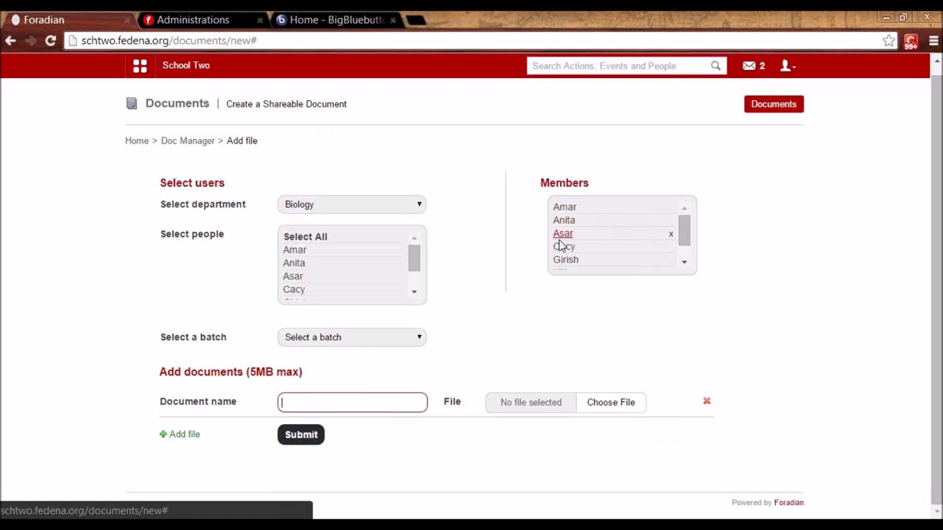
- Look over the shareable folder form's name, department and batch fields, then return to My docs
{"action": "left_click", "coordinate": [190, 143]}
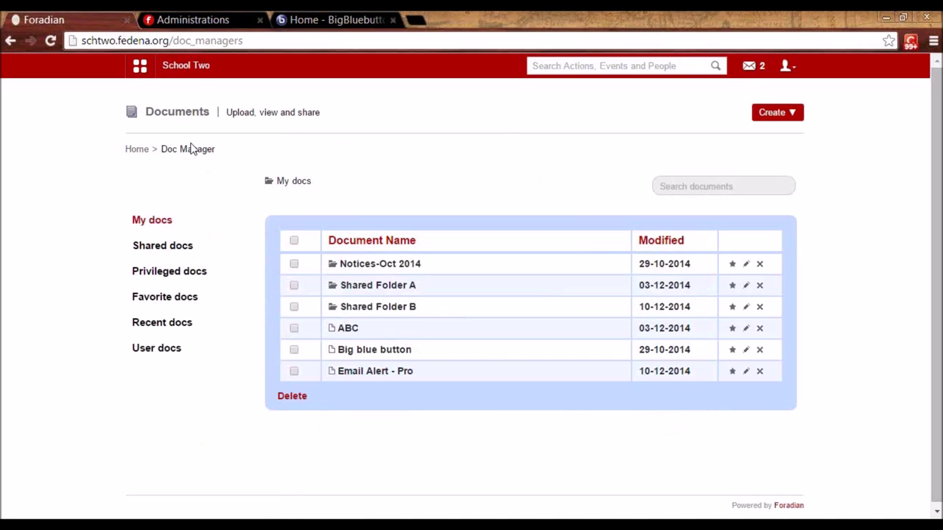
{"action": "left_click", "coordinate": [802, 120]}
{"action": "left_click", "coordinate": [712, 140]}
{"action": "left_click", "coordinate": [558, 195]}
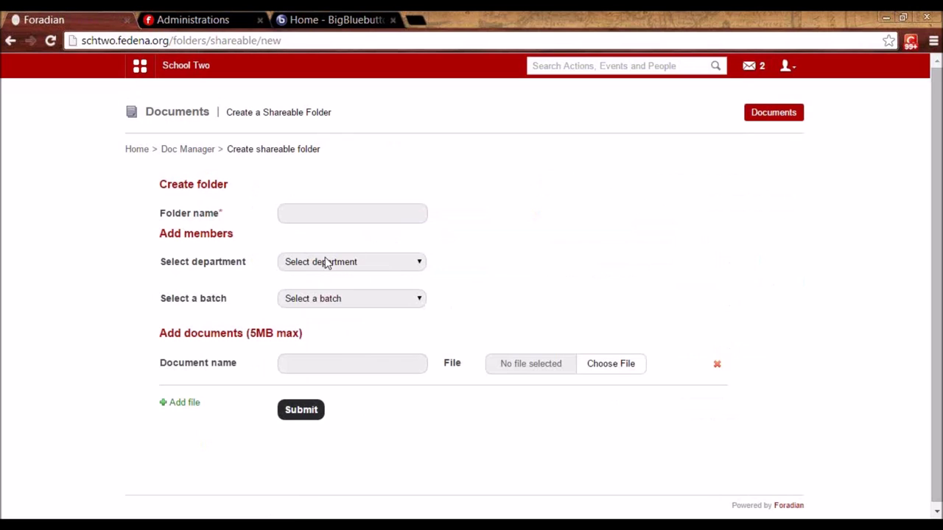
{"action": "left_click", "coordinate": [312, 218]}
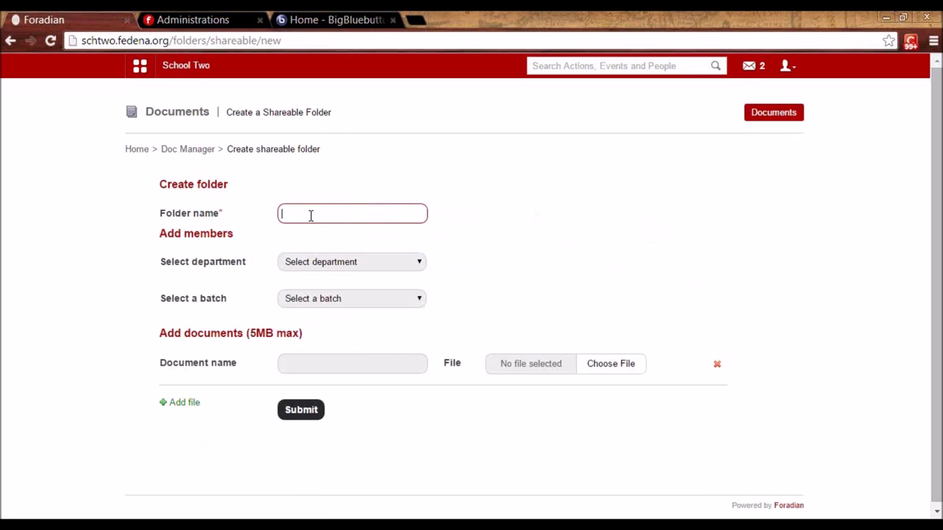
{"action": "left_click", "coordinate": [302, 270]}
{"action": "left_click", "coordinate": [302, 269]}
{"action": "left_click", "coordinate": [323, 302]}
{"action": "left_click", "coordinate": [322, 302]}
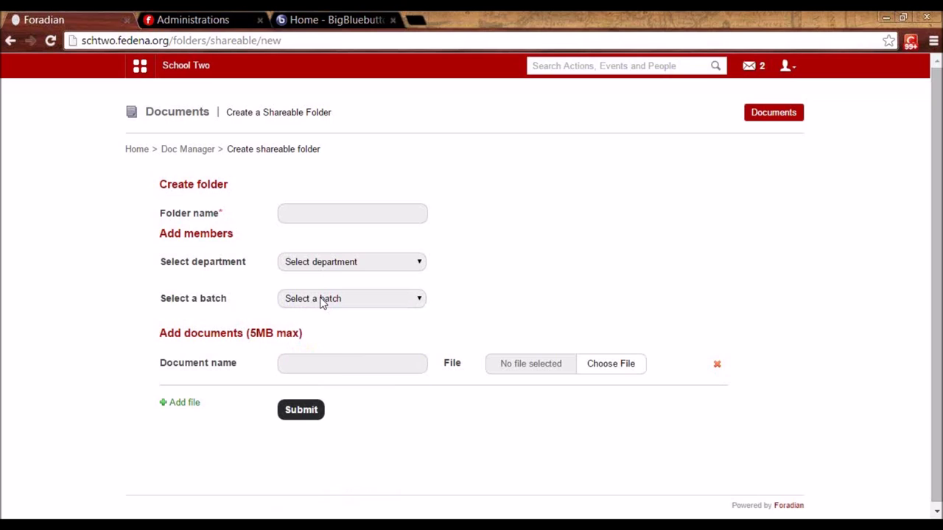
{"action": "left_click", "coordinate": [332, 360]}
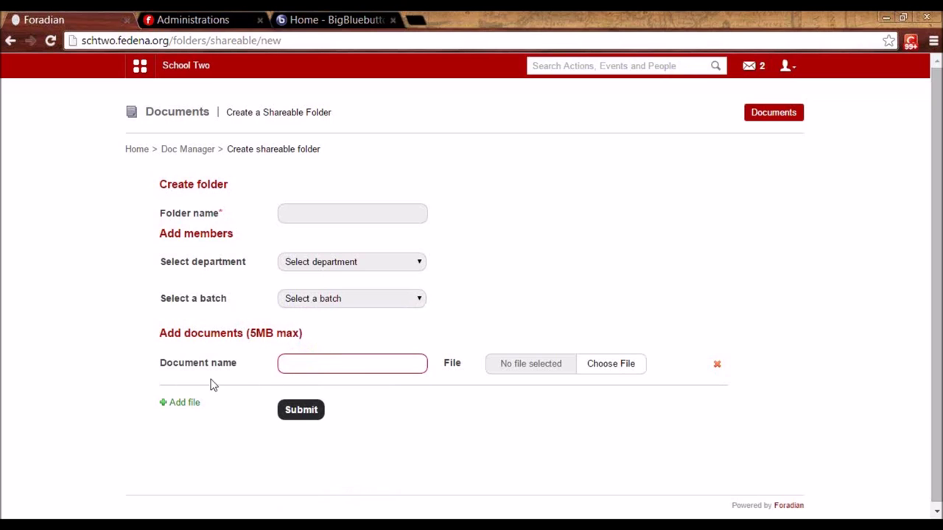
{"action": "left_click", "coordinate": [303, 215]}
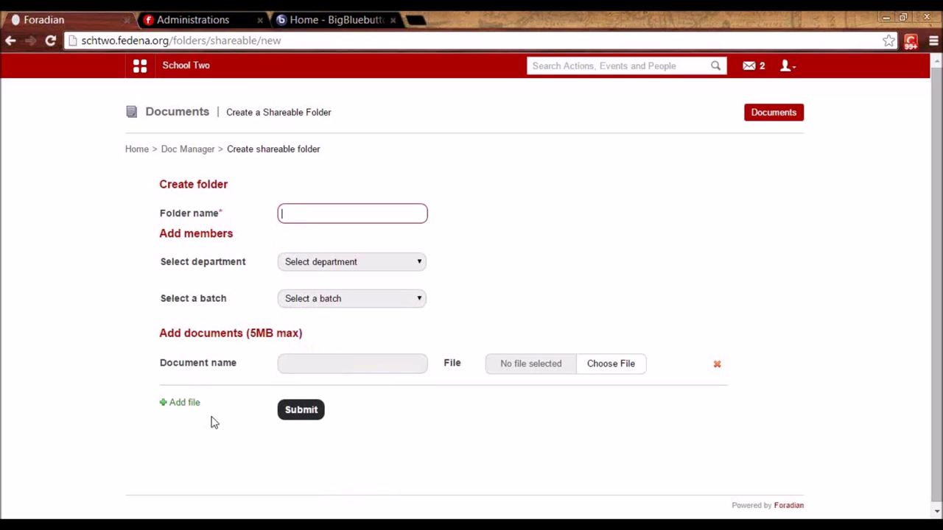
{"action": "left_click", "coordinate": [191, 154]}
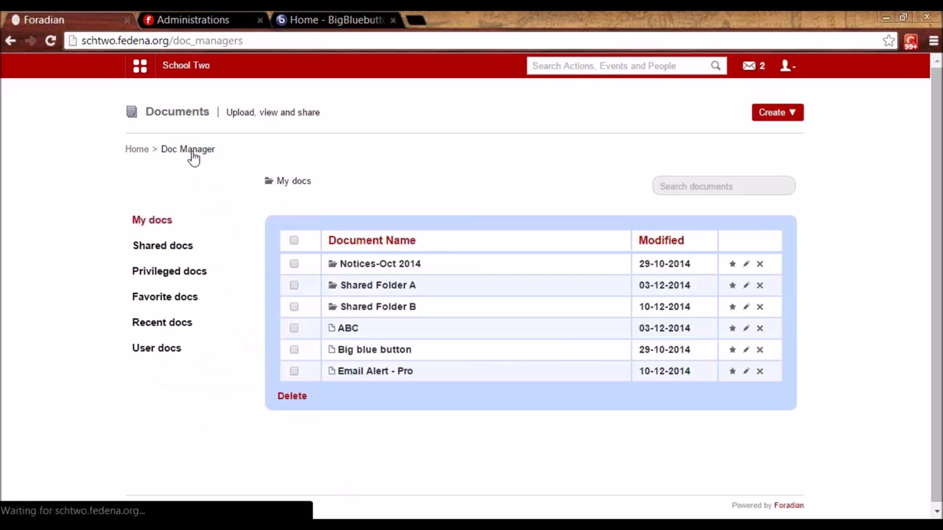
{"action": "left_click", "coordinate": [766, 115]}
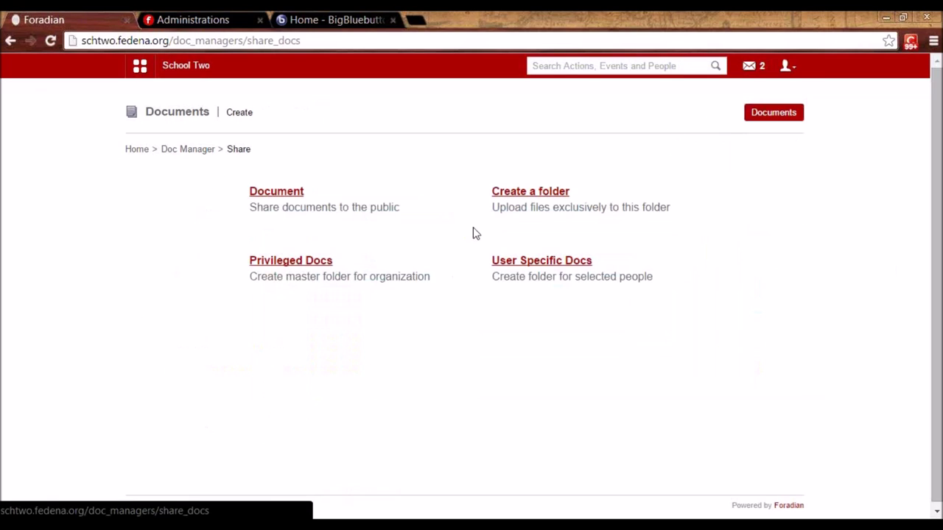
{"action": "left_click", "coordinate": [309, 267]}
{"action": "left_click", "coordinate": [314, 209]}
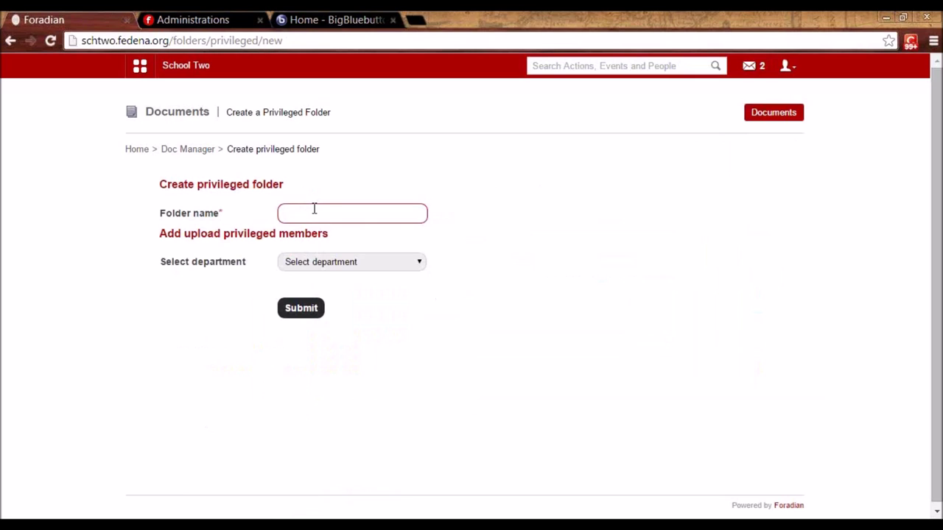
{"action": "left_click", "coordinate": [352, 259]}
{"action": "left_click", "coordinate": [353, 289]}
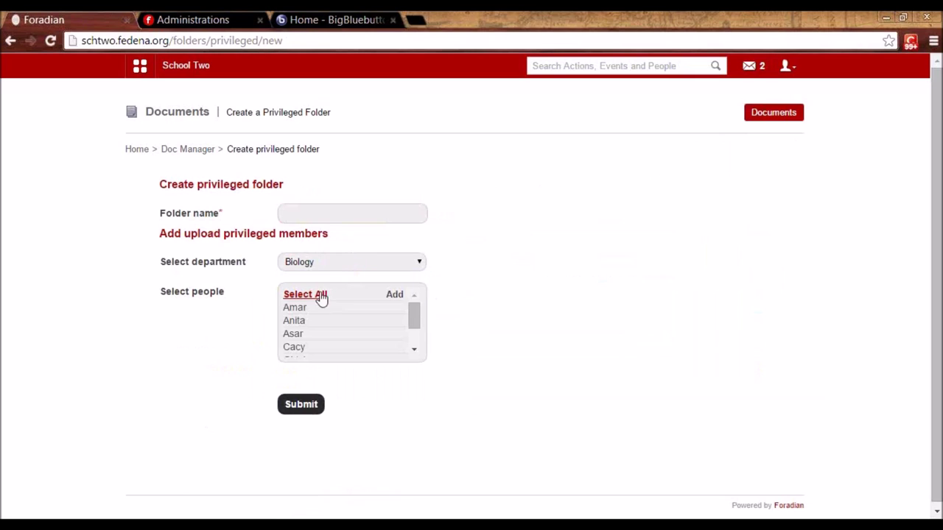
{"action": "left_click", "coordinate": [297, 295]}
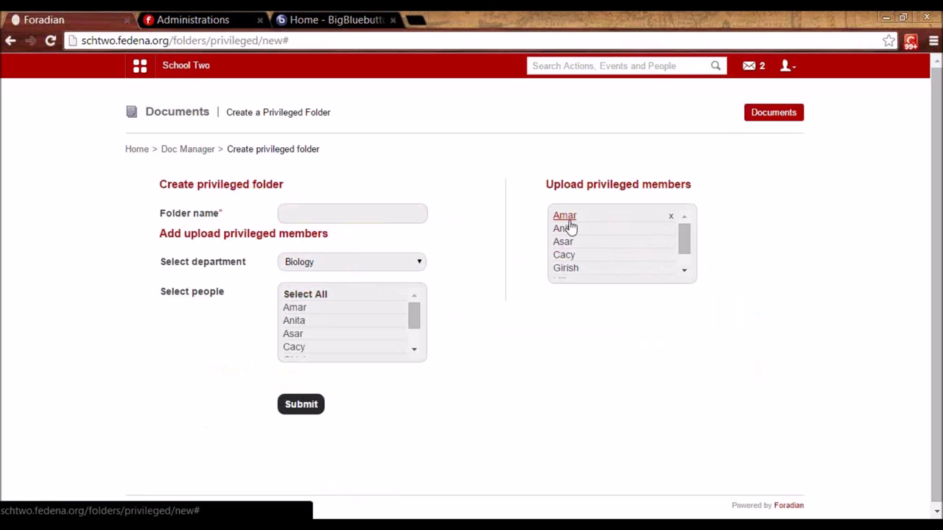
{"action": "left_click", "coordinate": [354, 207]}
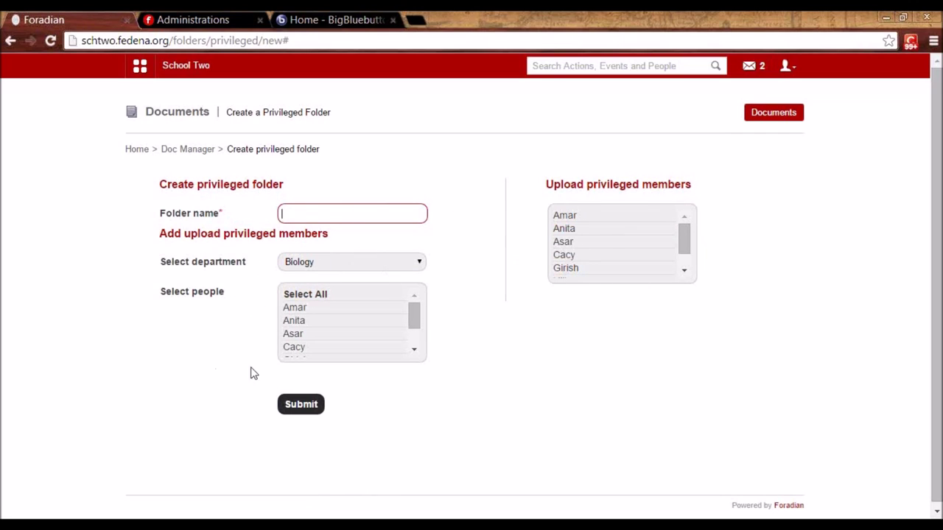
{"action": "left_click", "coordinate": [204, 151]}
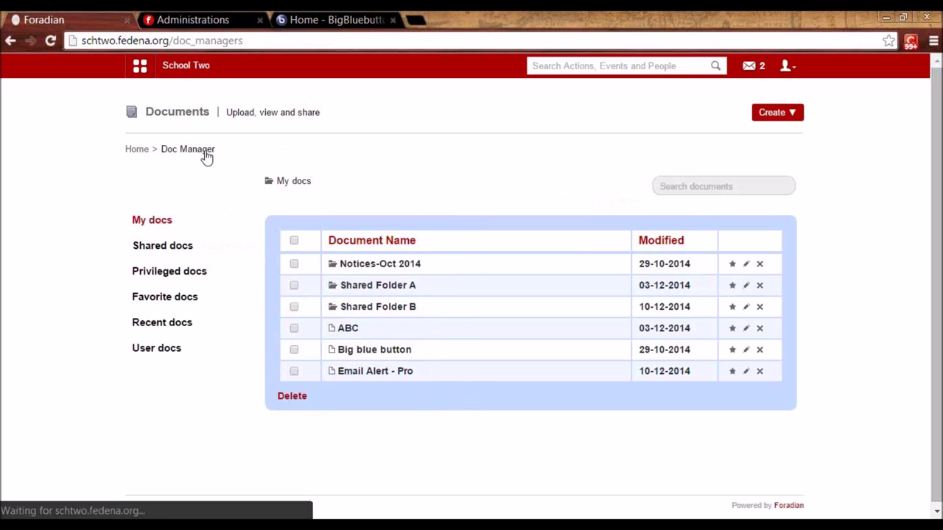
- Start a user-specific folder and open the Previous Educational Docs-2014 Batch folder for editing
{"action": "left_click", "coordinate": [779, 113]}
{"action": "left_click", "coordinate": [753, 208]}
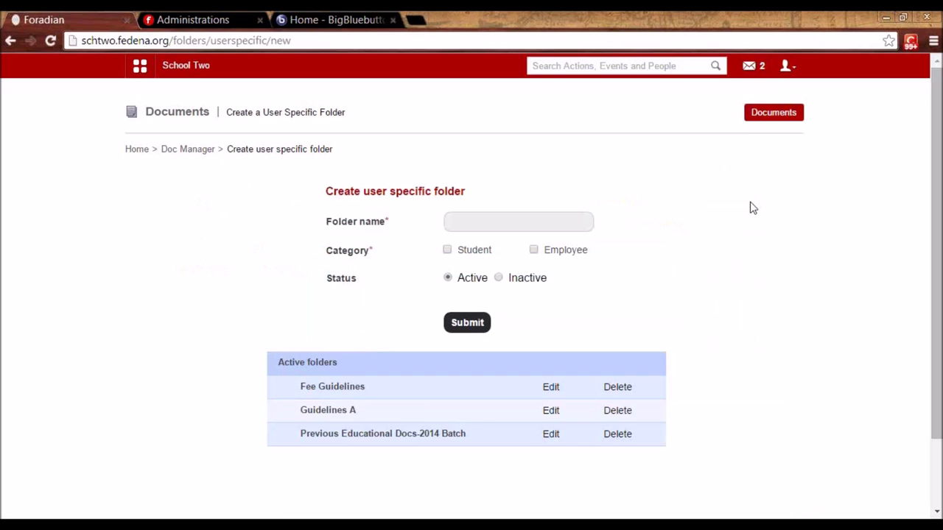
{"action": "left_click", "coordinate": [550, 436]}
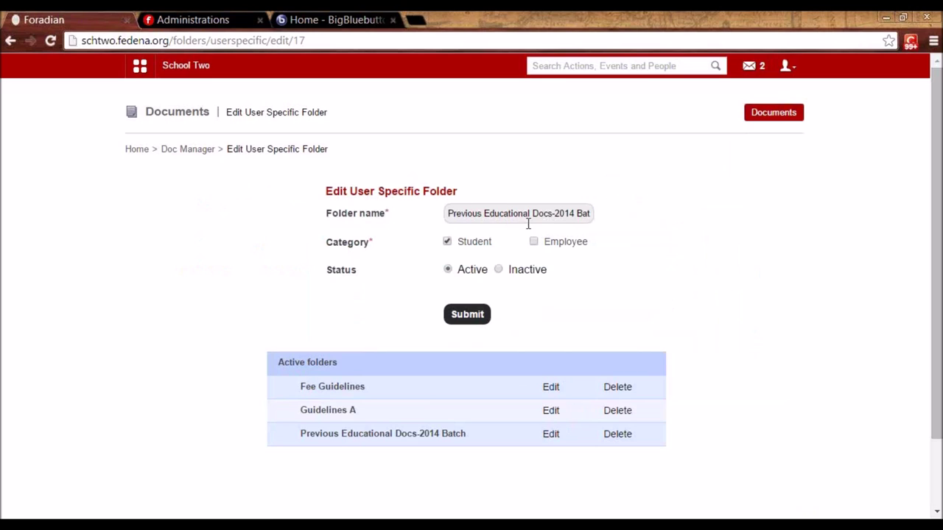
- Select the folder name text without changing it, then go back to Doc Manager
{"action": "left_click", "coordinate": [553, 214]}
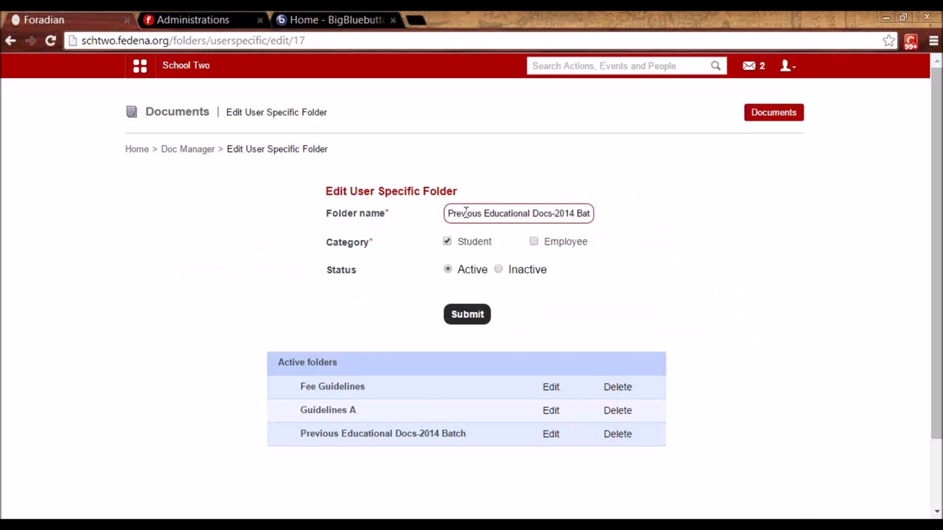
{"action": "left_click_drag", "start_coordinate": [446, 209], "coordinate": [595, 217]}
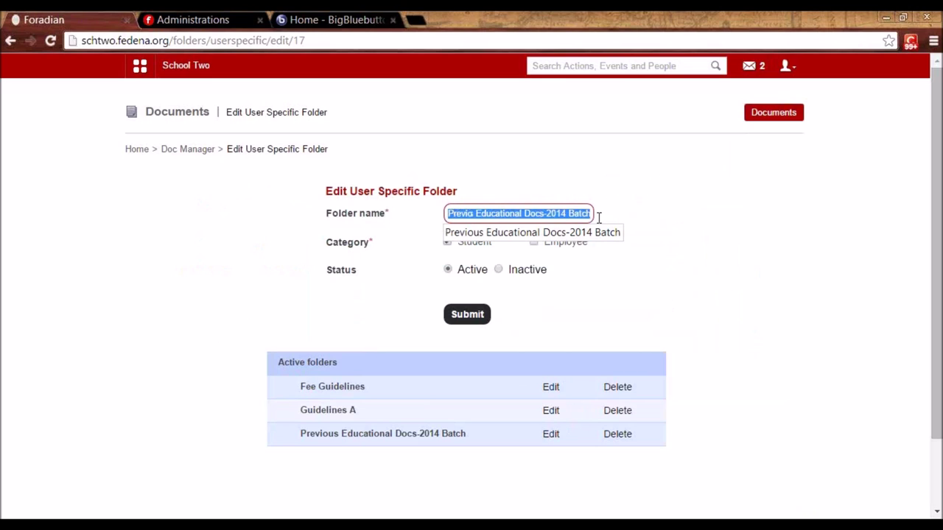
{"action": "left_click", "coordinate": [667, 221]}
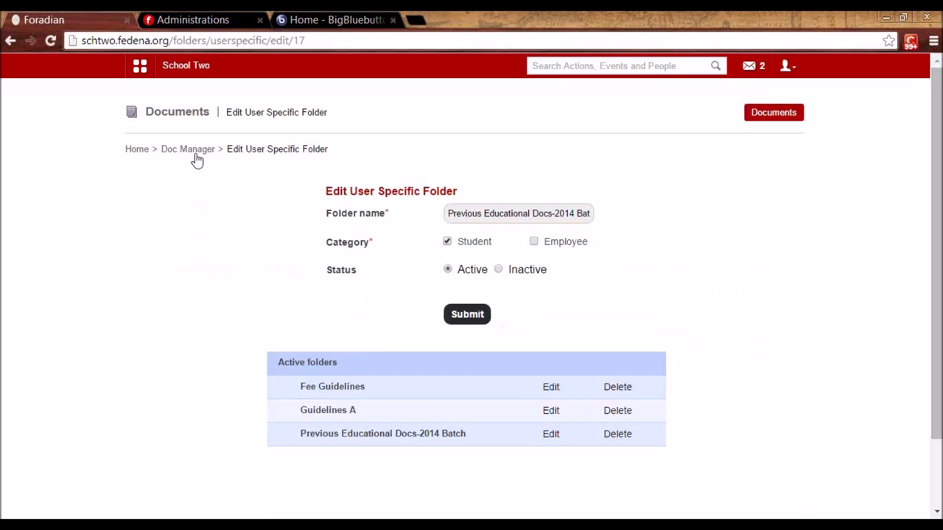
{"action": "left_click_drag", "start_coordinate": [445, 214], "coordinate": [552, 223]}
{"action": "left_click", "coordinate": [550, 215]}
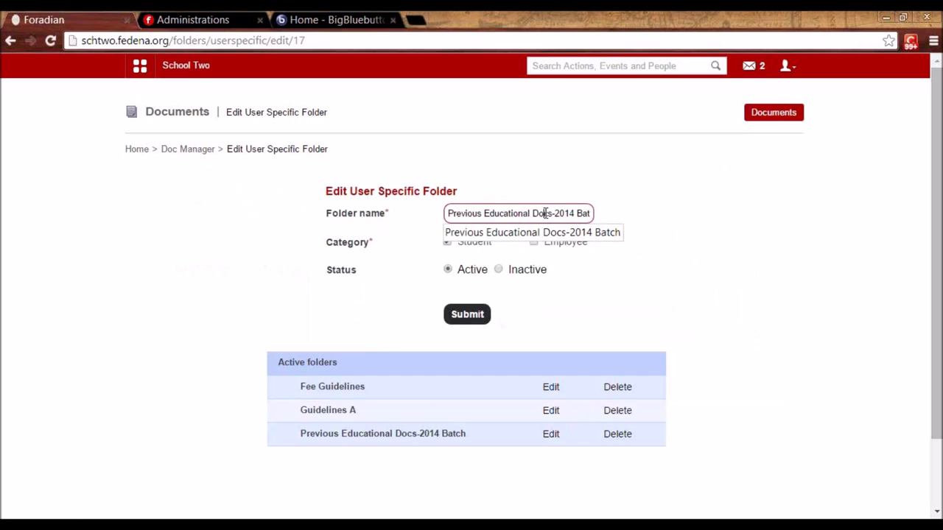
{"action": "left_click", "coordinate": [433, 195]}
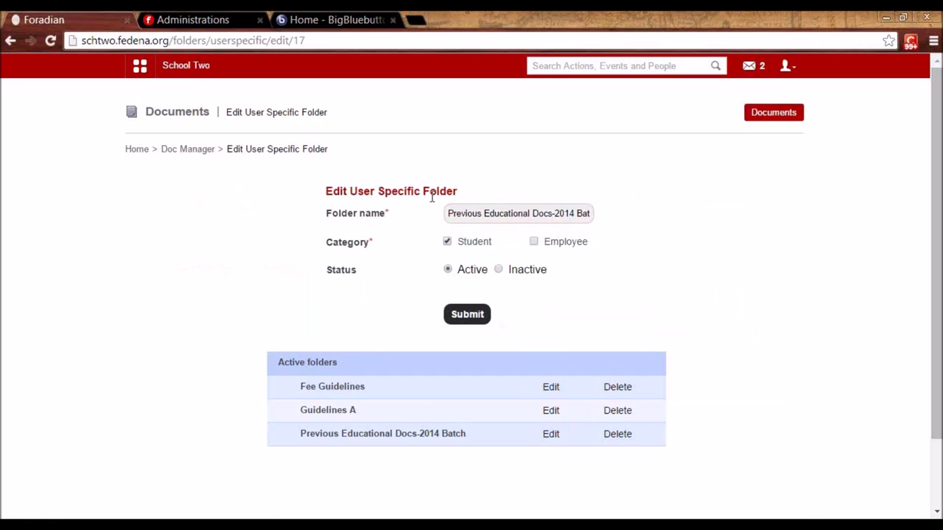
{"action": "left_click", "coordinate": [197, 150]}
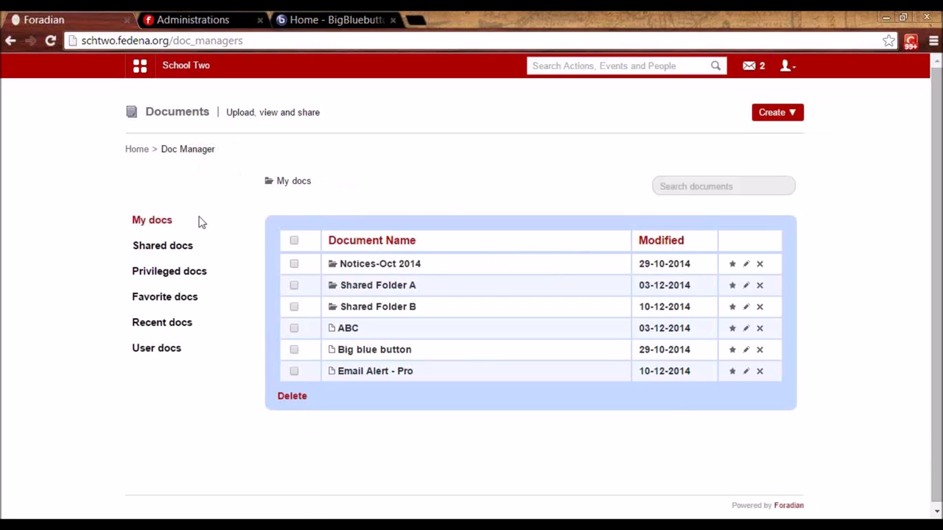
{"action": "left_click", "coordinate": [161, 357]}
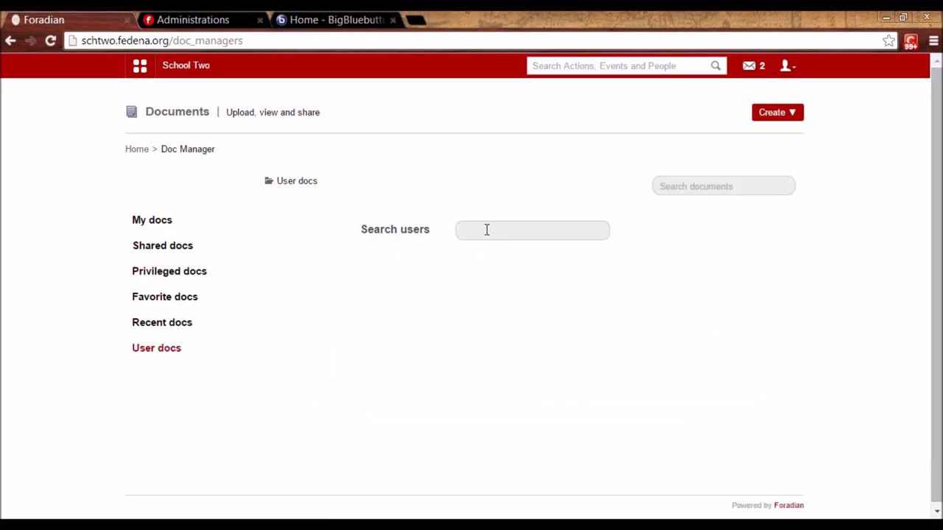
{"action": "left_click", "coordinate": [486, 229]}
{"action": "type", "text": "klin"}
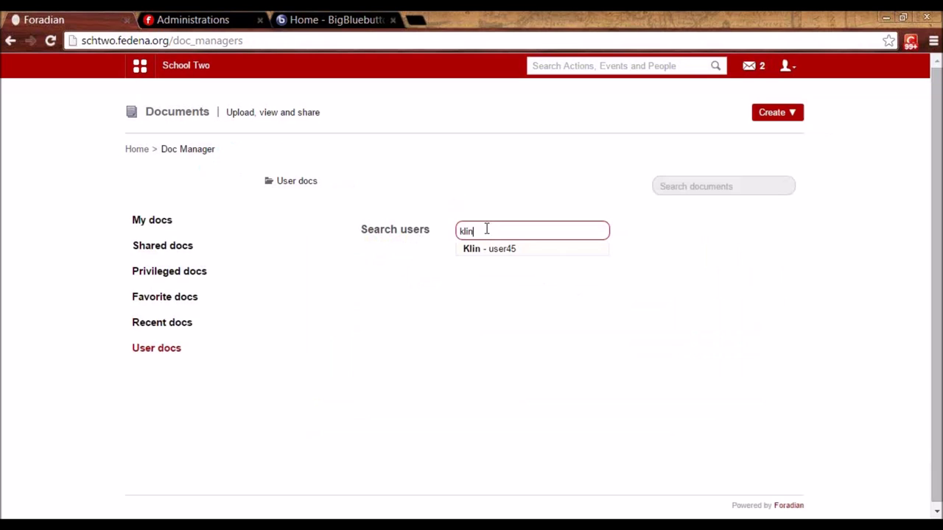
{"action": "left_click", "coordinate": [504, 250]}
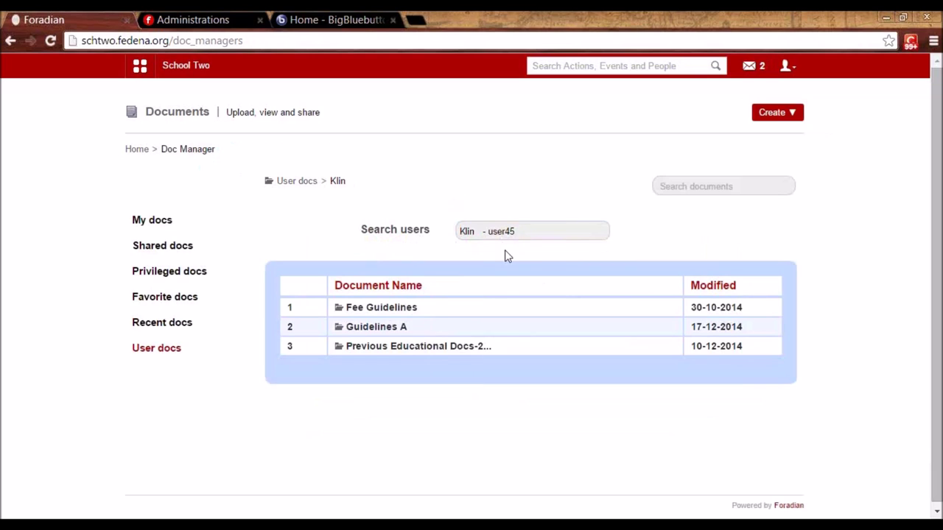
{"action": "left_click", "coordinate": [398, 348]}
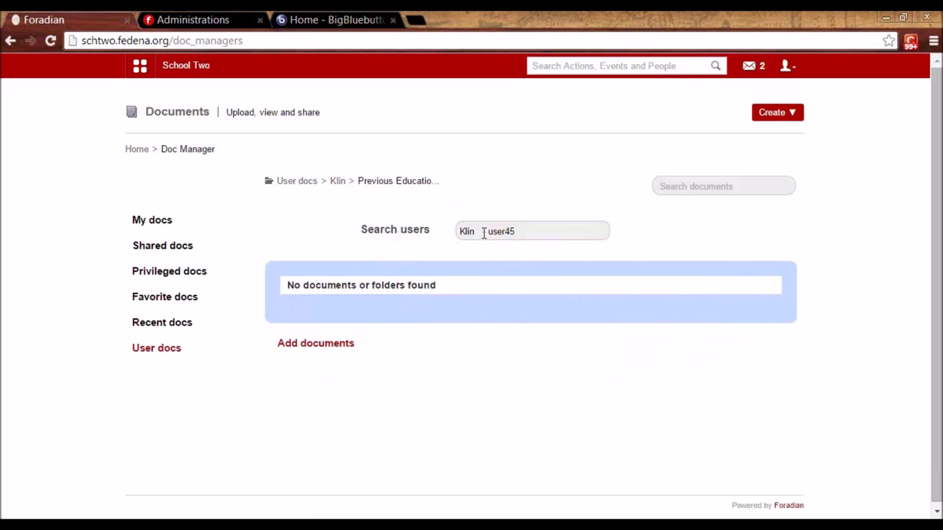
{"action": "left_click_drag", "start_coordinate": [519, 229], "coordinate": [452, 217]}
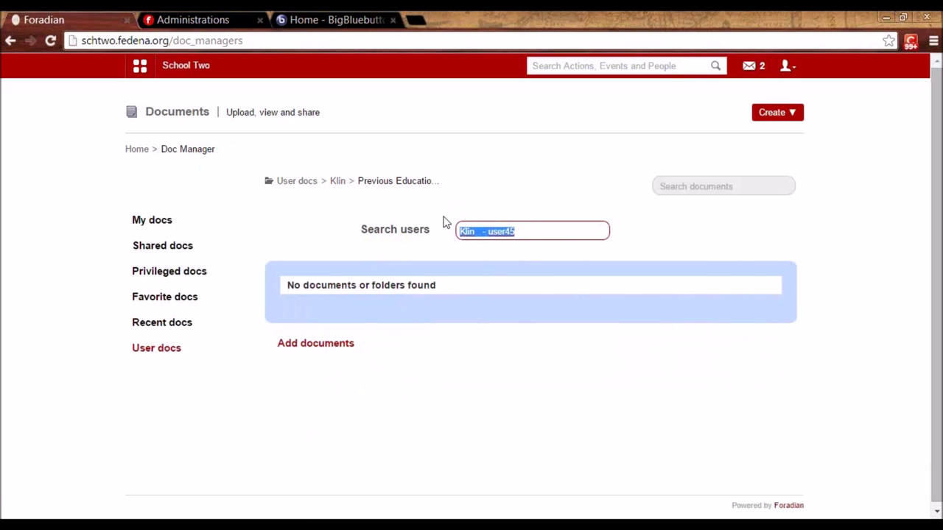
{"action": "key", "text": "BackSpace"}
{"action": "type", "text": "john"}
{"action": "left_click", "coordinate": [478, 254]}
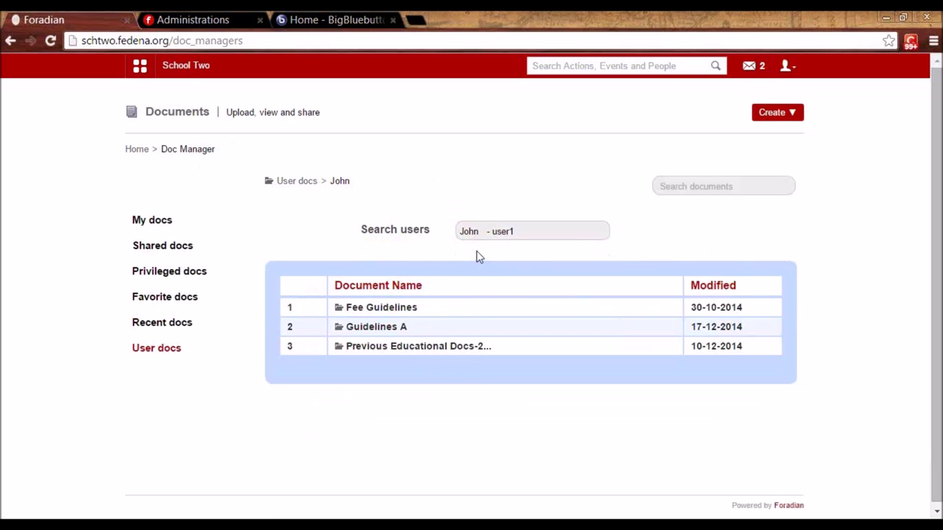
{"action": "left_click", "coordinate": [394, 346]}
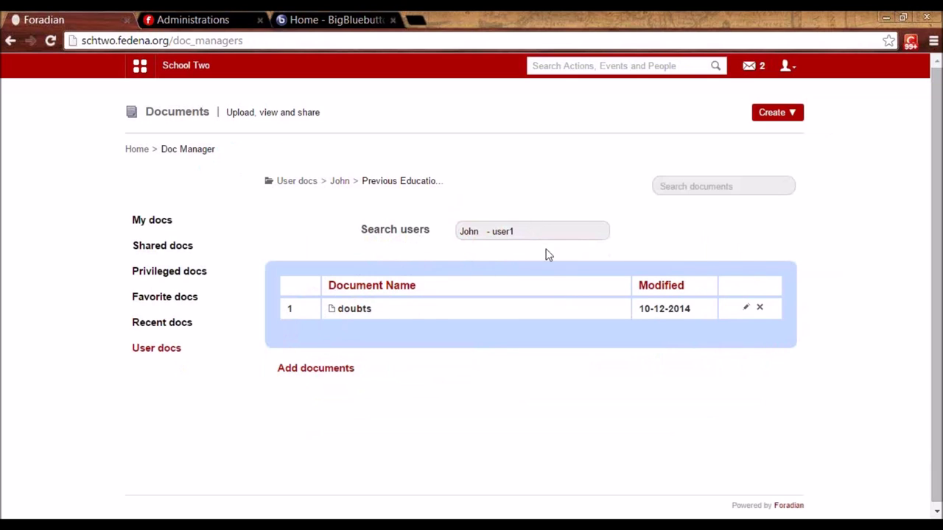
{"action": "left_click", "coordinate": [773, 113]}
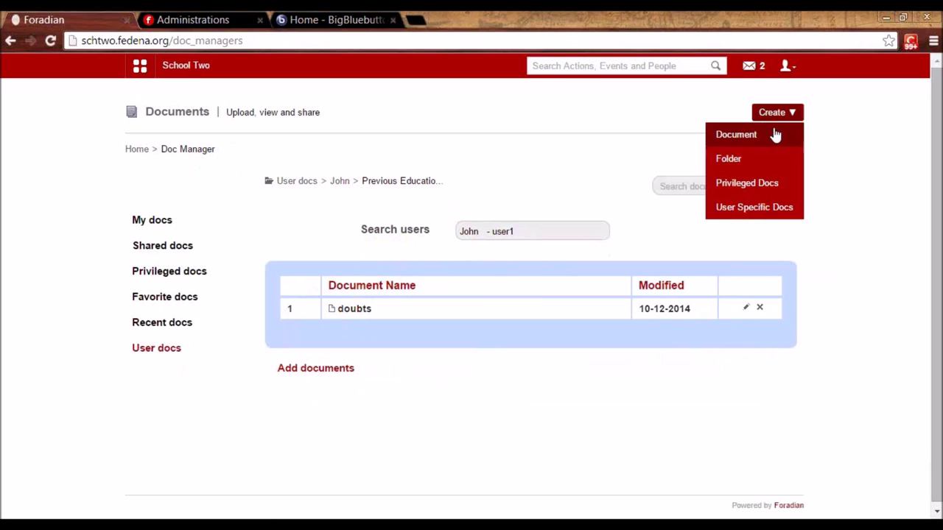
{"action": "left_click", "coordinate": [750, 210]}
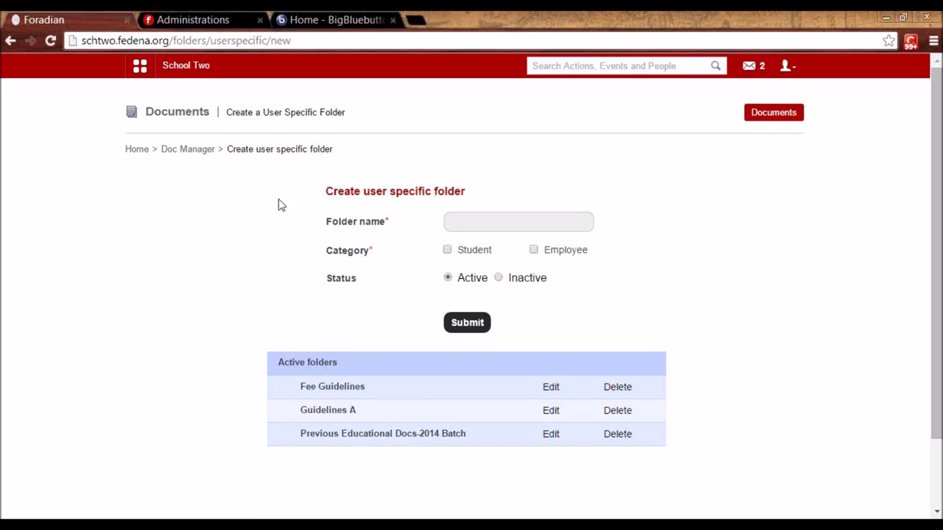
{"action": "left_click", "coordinate": [188, 150]}
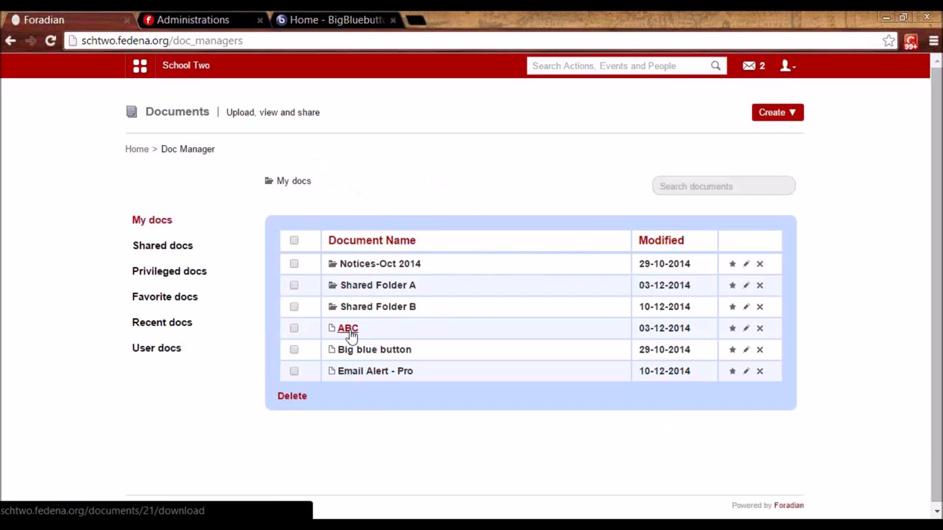
- Browse Shared, Privileged and Favorite docs, ending on the Recent docs list
{"action": "left_click", "coordinate": [163, 252]}
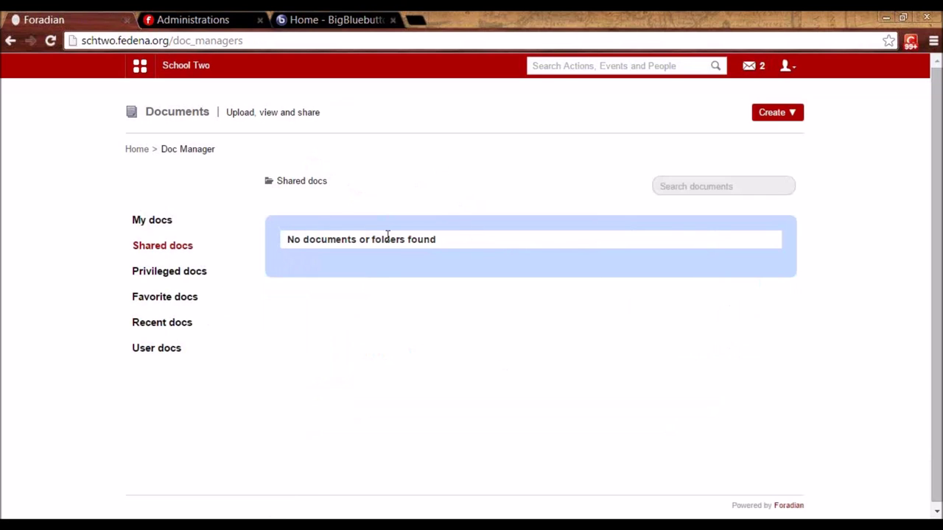
{"action": "left_click", "coordinate": [184, 283]}
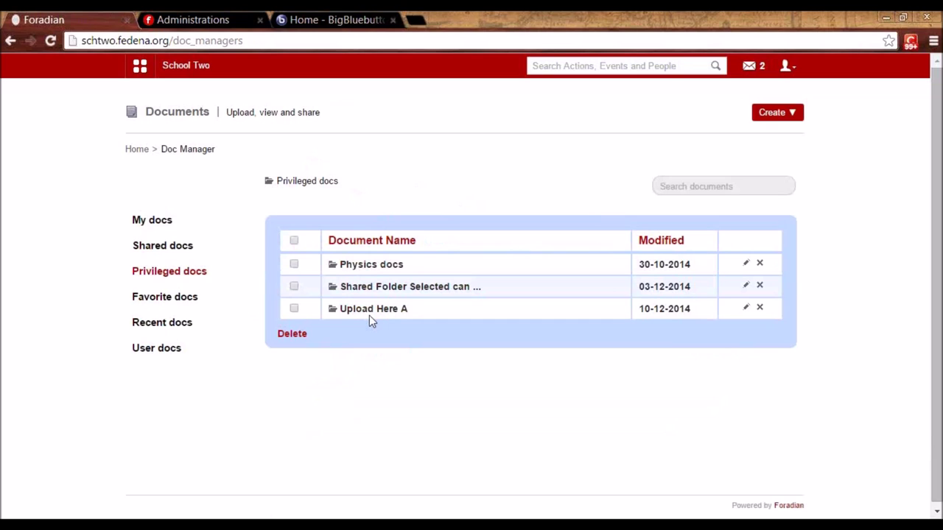
{"action": "left_click", "coordinate": [174, 302]}
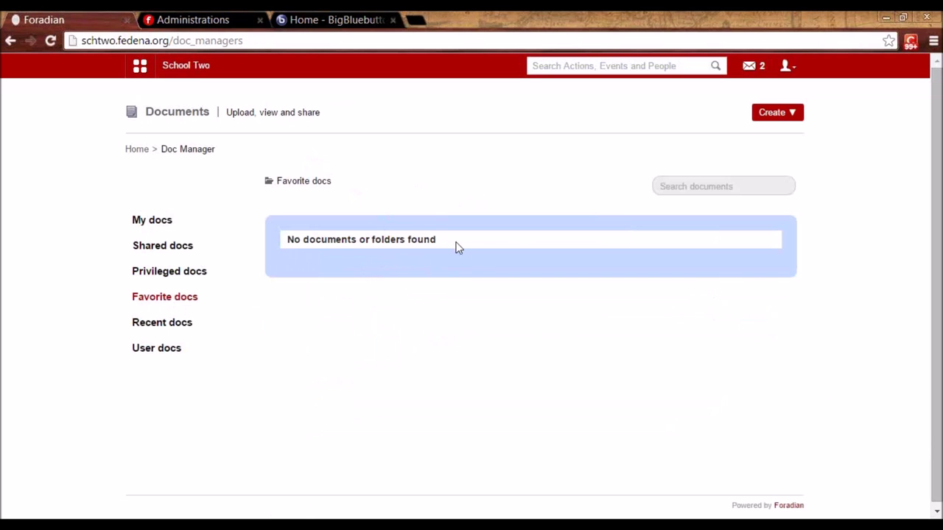
{"action": "left_click", "coordinate": [140, 325]}
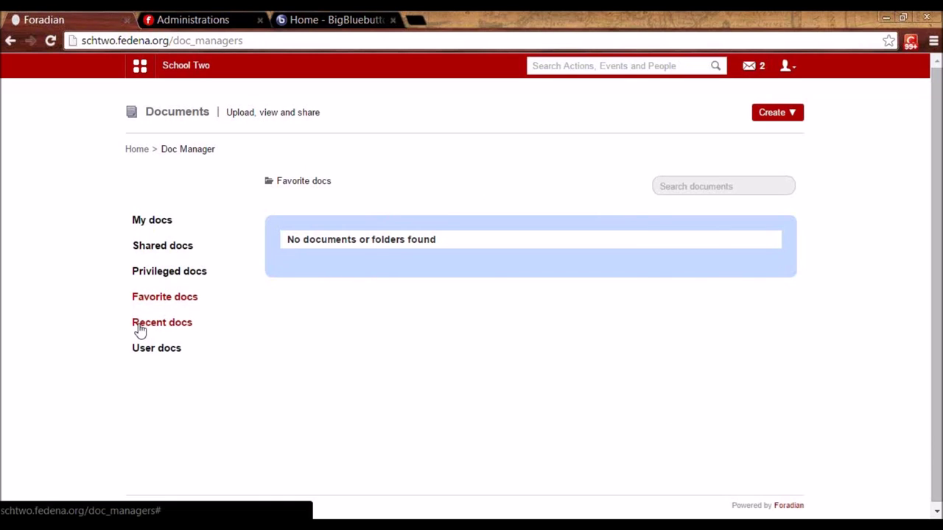
{"action": "scroll", "coordinate": [427, 333], "scroll_direction": "down", "scroll_amount": 3}
{"action": "scroll", "coordinate": [427, 332], "scroll_direction": "up", "scroll_amount": 3}
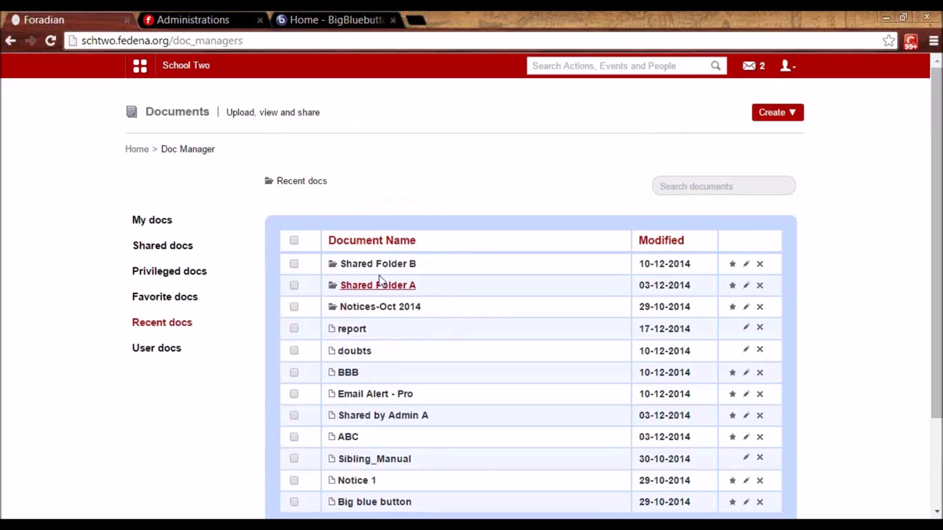
- Open Collaboration > Google Docs to list the five uploaded documents, such as Eat Pray Love.pdf
{"action": "left_click", "coordinate": [136, 64]}
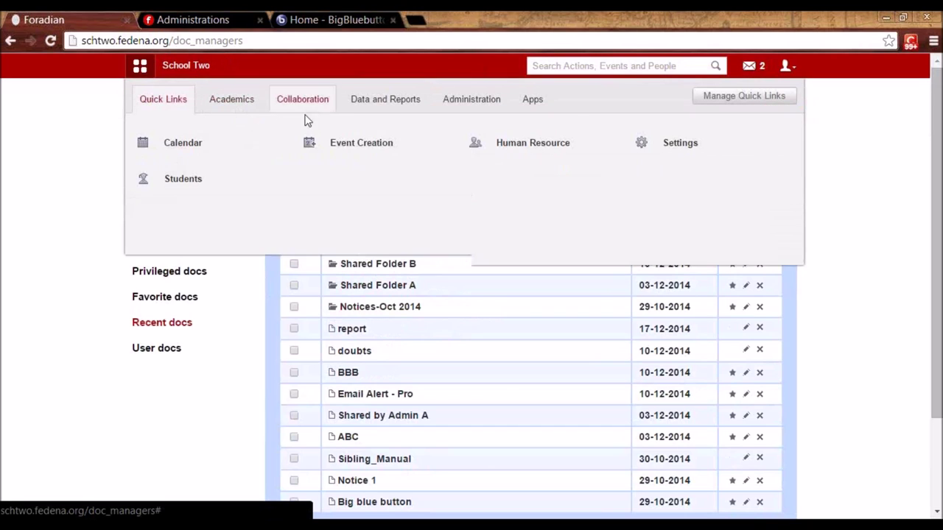
{"action": "left_click", "coordinate": [309, 107]}
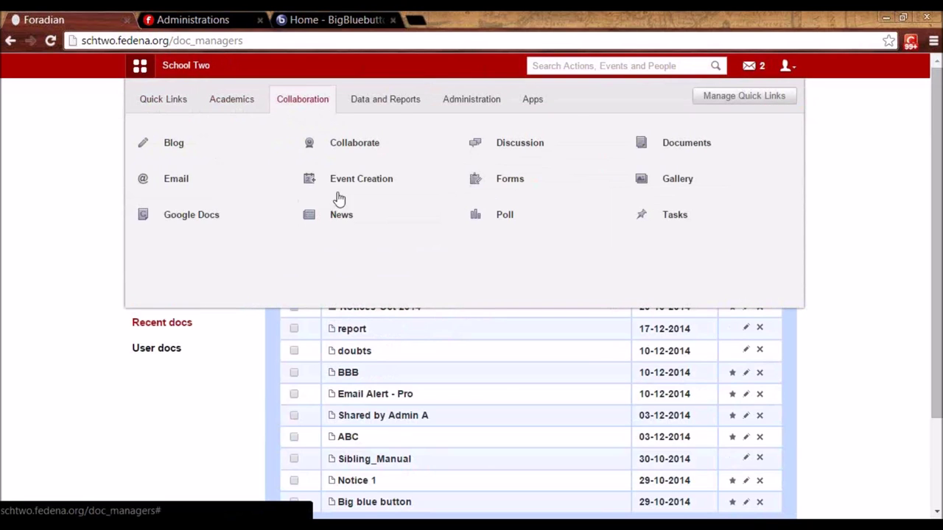
{"action": "mouse_move", "coordinate": [212, 219]}
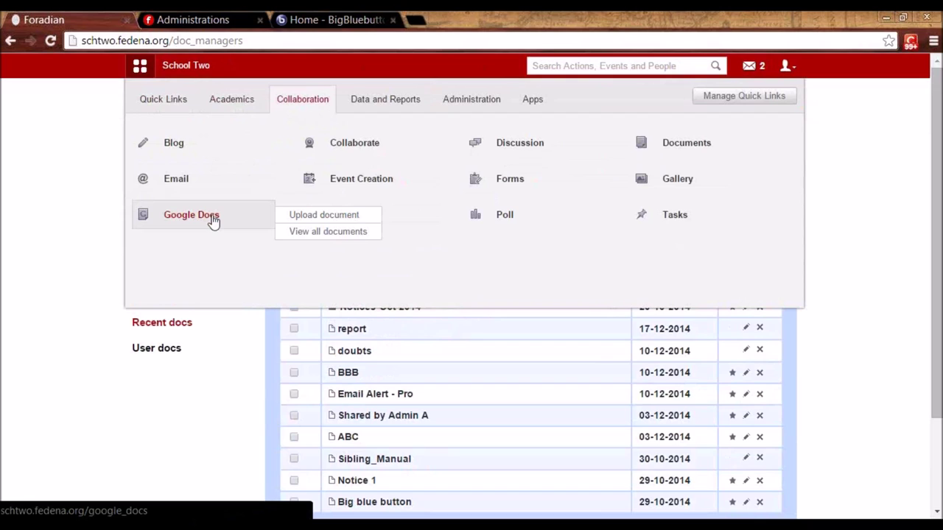
{"action": "left_click", "coordinate": [212, 220]}
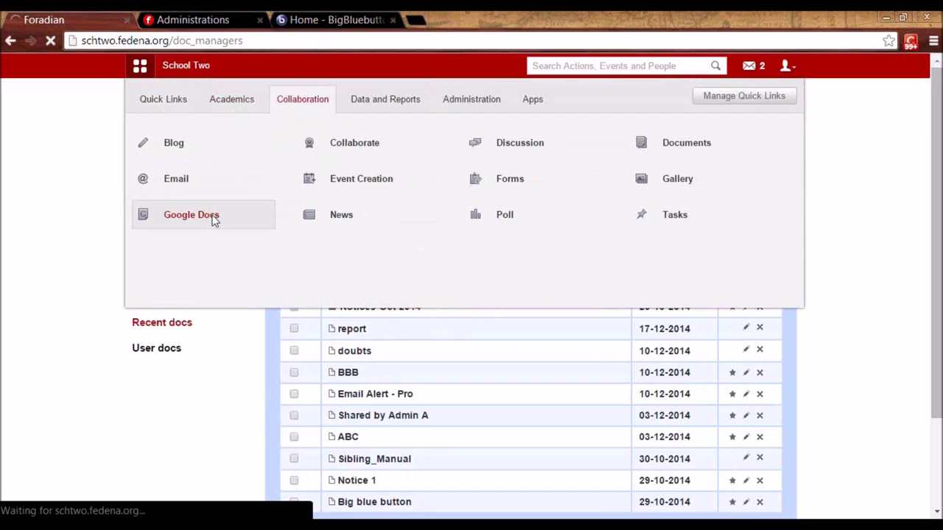
{"action": "left_click", "coordinate": [209, 224]}
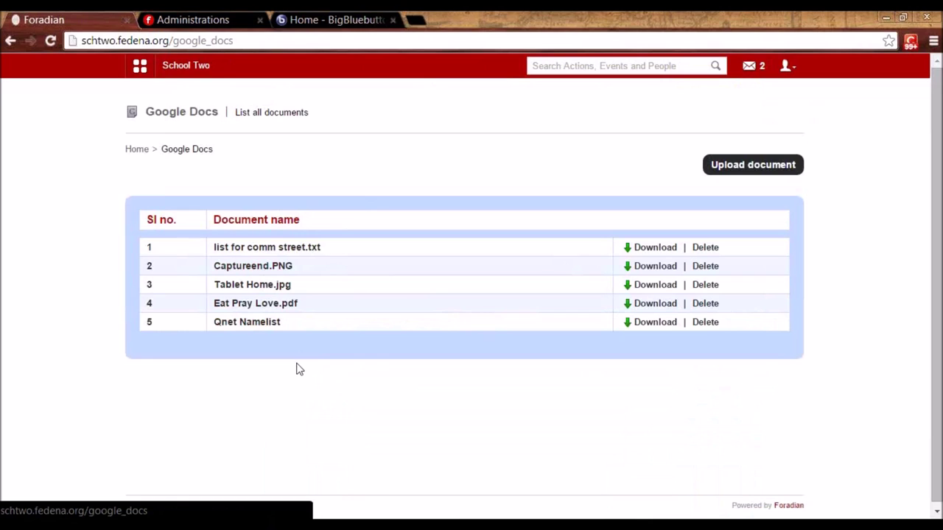
{"action": "left_click", "coordinate": [788, 67]}
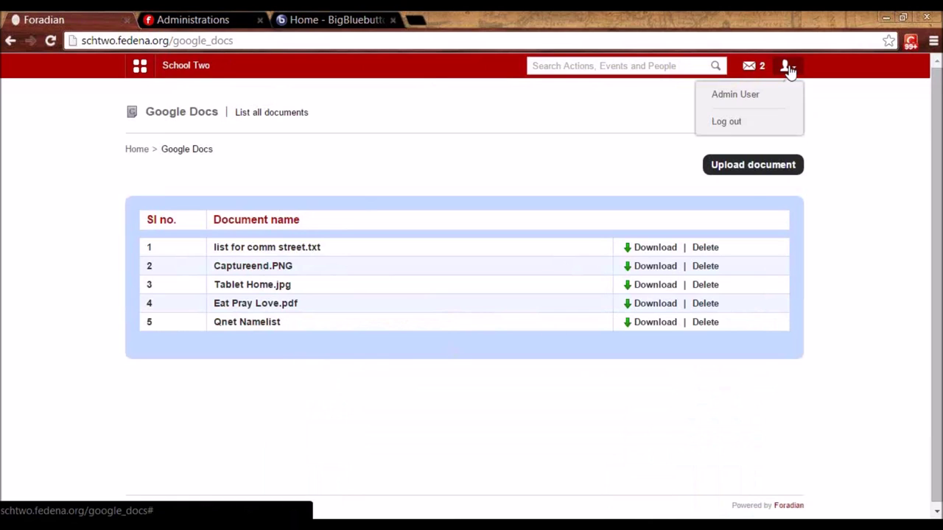
- View the Admin User profile and its e-mail value, then bring up the Collaboration modules menu
{"action": "left_click", "coordinate": [756, 102]}
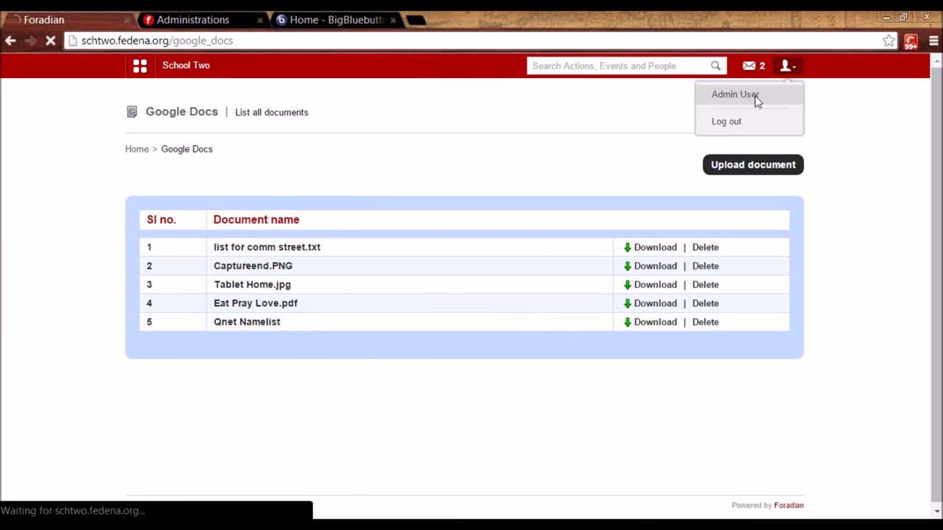
{"action": "left_click_drag", "start_coordinate": [356, 291], "coordinate": [508, 288]}
{"action": "left_click", "coordinate": [515, 294]}
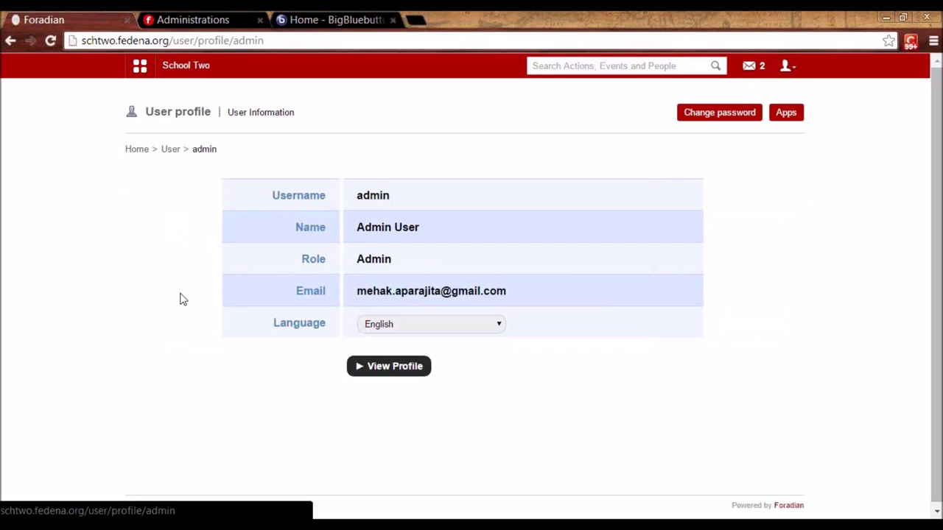
{"action": "left_click", "coordinate": [139, 69]}
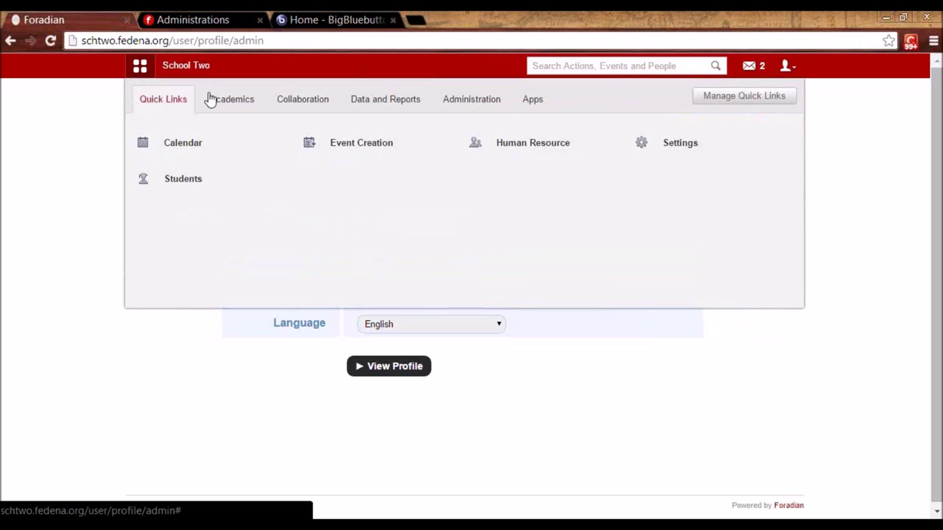
{"action": "left_click", "coordinate": [324, 102]}
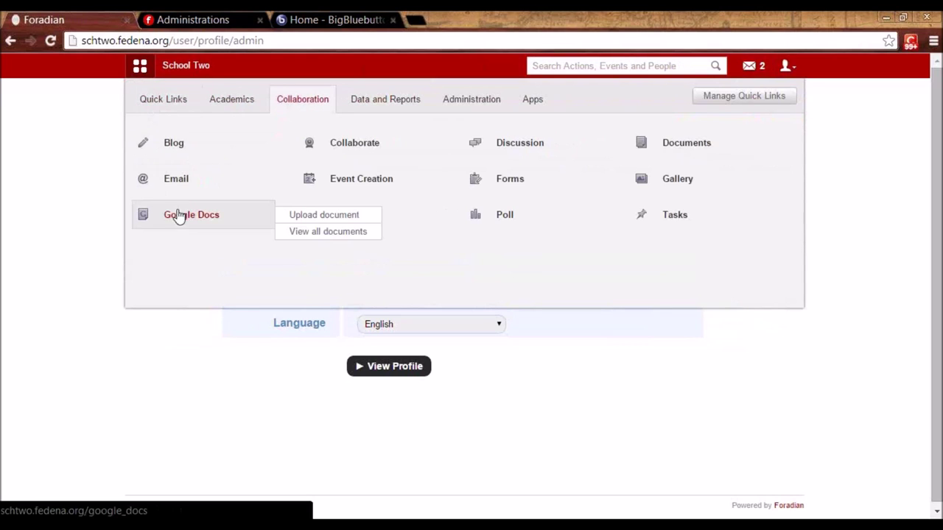
- Reopen Google Docs, listing documents like Captureend.PNG and Tablet Home.jpg, then show the Collaboration menu
{"action": "left_click", "coordinate": [180, 225]}
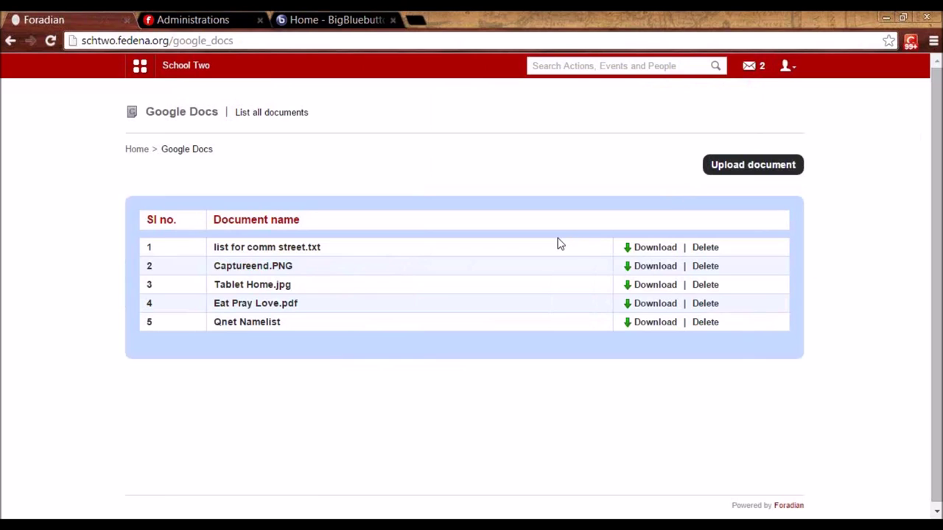
{"action": "left_click", "coordinate": [138, 73]}
{"action": "left_click", "coordinate": [302, 105]}
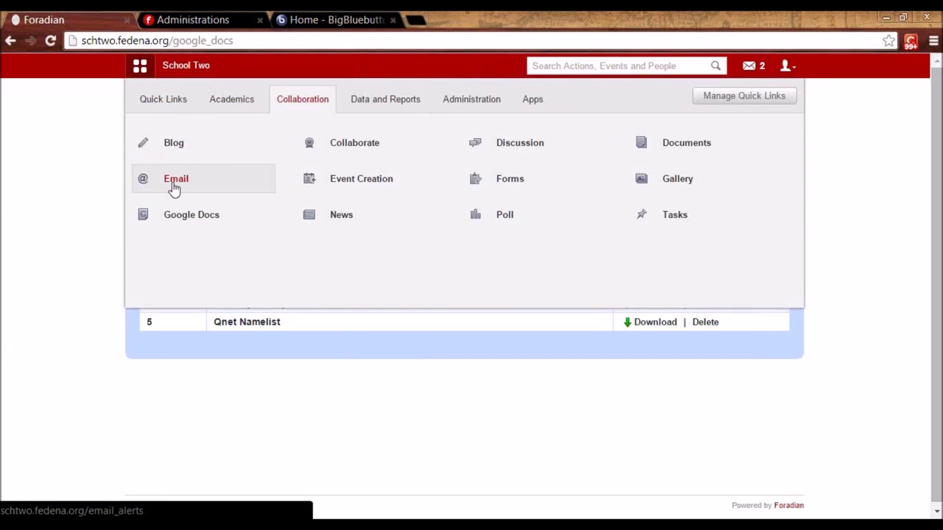
- Open Collaboration > Email, detour to the admin profile, then return to the Email page
{"action": "left_click", "coordinate": [173, 186]}
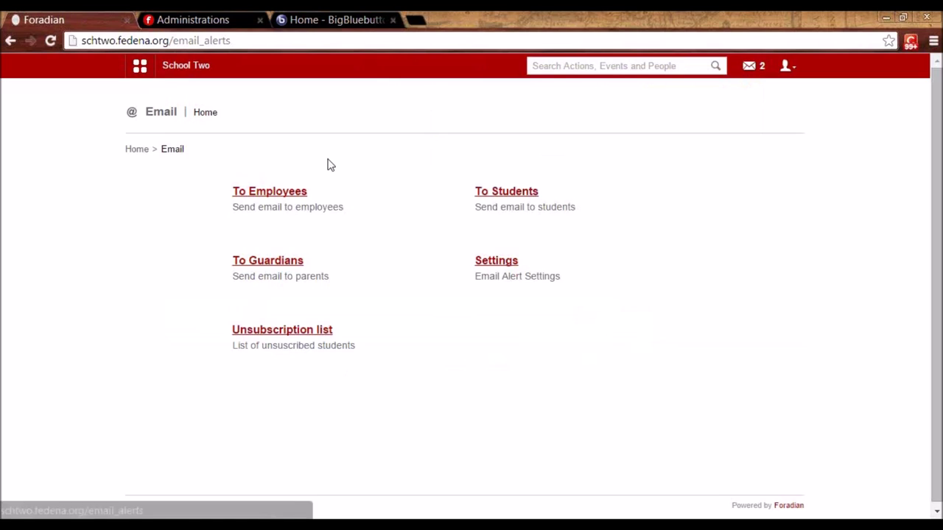
{"action": "left_click", "coordinate": [241, 18]}
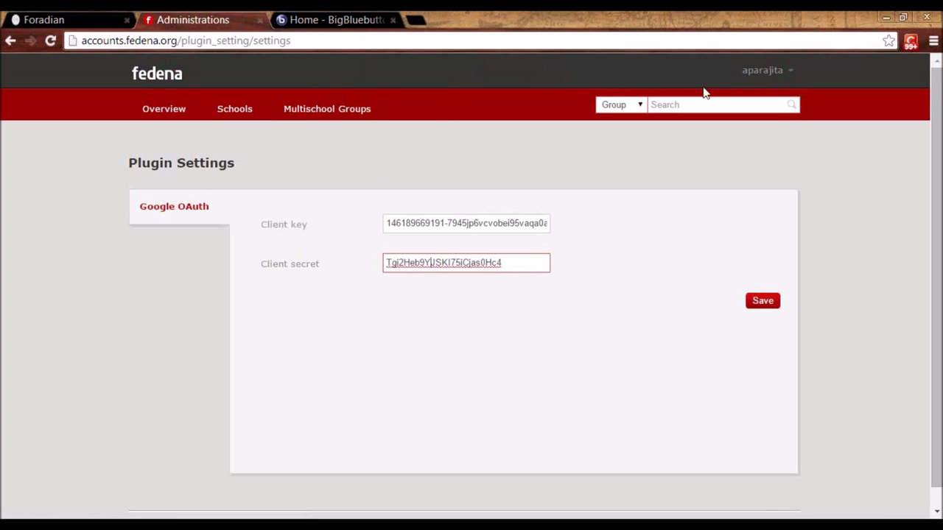
{"action": "left_click", "coordinate": [764, 70]}
{"action": "left_click", "coordinate": [745, 106]}
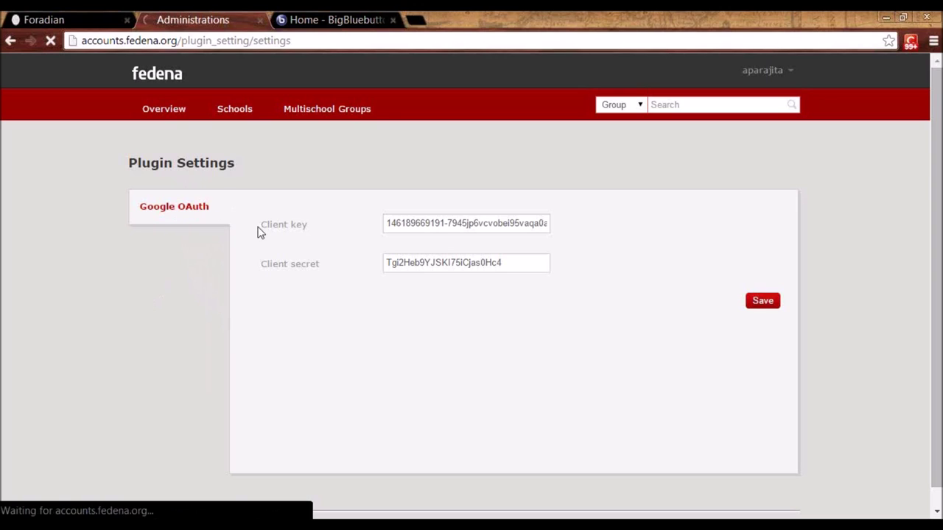
{"action": "left_click", "coordinate": [59, 21]}
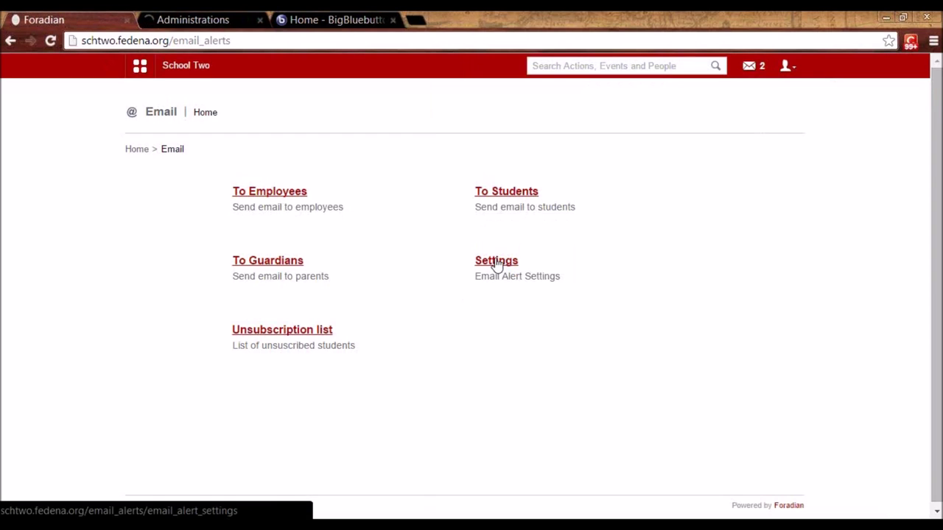
{"action": "left_click", "coordinate": [497, 264]}
{"action": "left_click", "coordinate": [494, 267]}
{"action": "scroll", "coordinate": [257, 274], "scroll_direction": "down", "scroll_amount": 1}
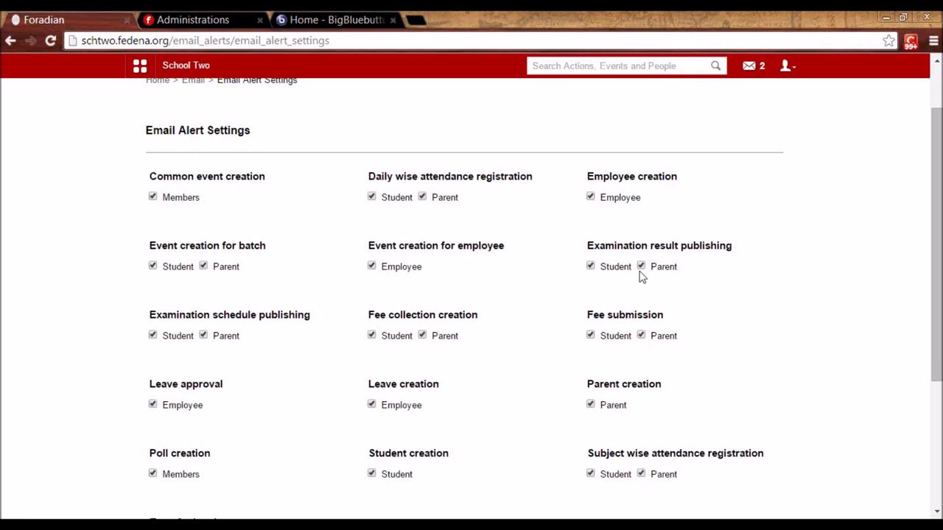
{"action": "scroll", "coordinate": [643, 345], "scroll_direction": "down", "scroll_amount": 1}
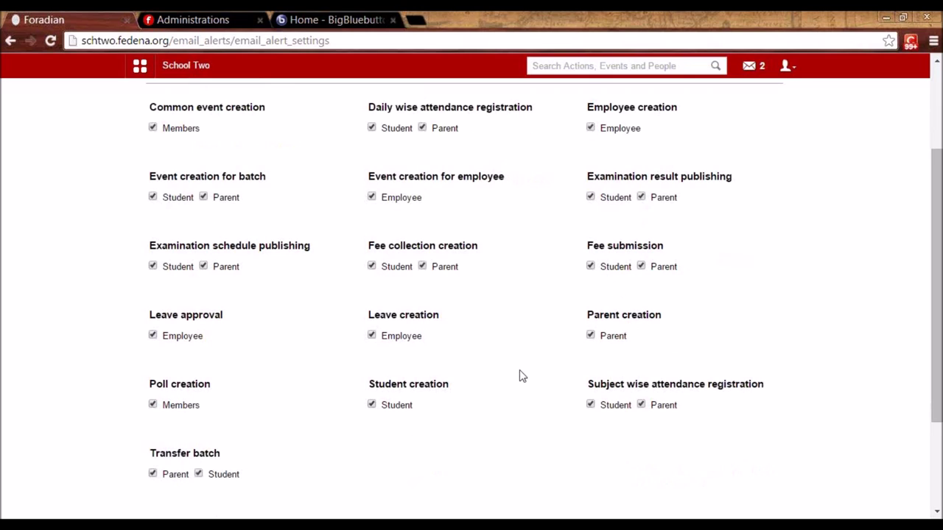
{"action": "scroll", "coordinate": [486, 378], "scroll_direction": "up", "scroll_amount": 1}
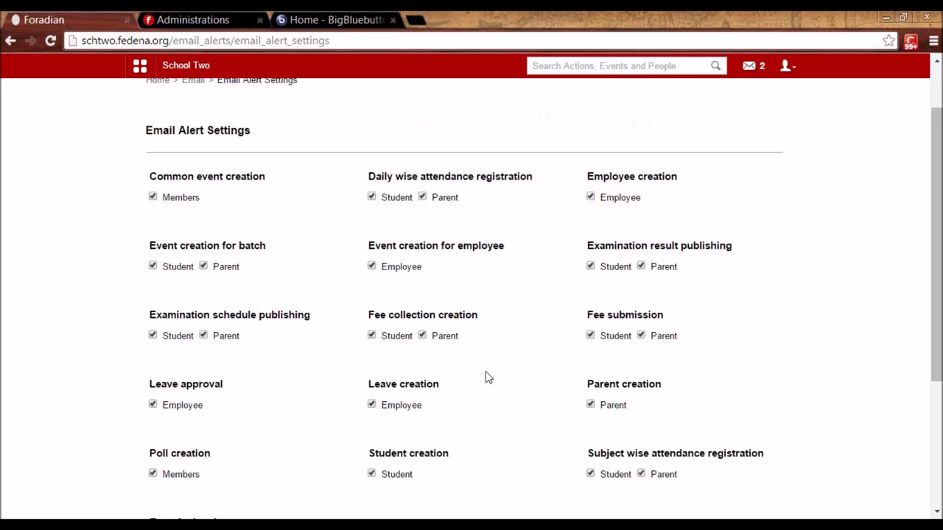
{"action": "scroll", "coordinate": [486, 377], "scroll_direction": "up", "scroll_amount": 1}
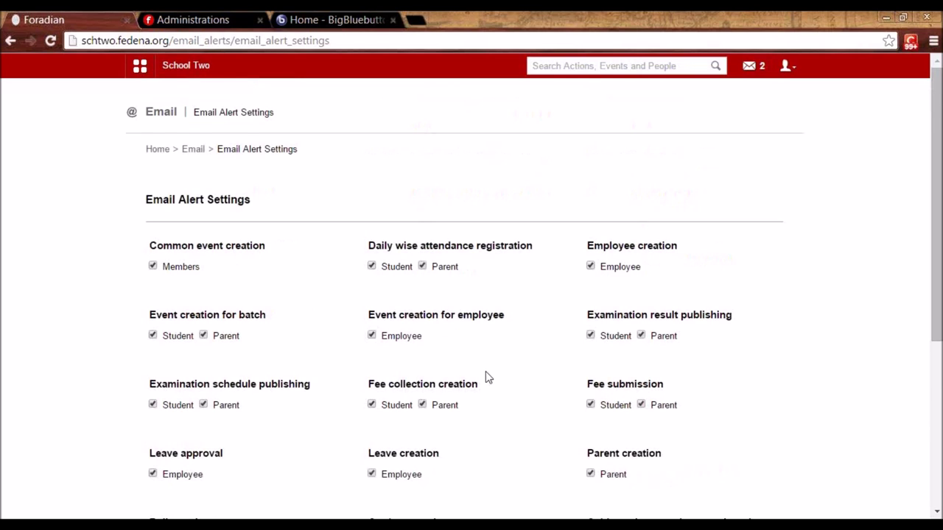
{"action": "scroll", "coordinate": [486, 377], "scroll_direction": "down", "scroll_amount": 2}
{"action": "scroll", "coordinate": [486, 377], "scroll_direction": "up", "scroll_amount": 2}
{"action": "left_click", "coordinate": [195, 150]}
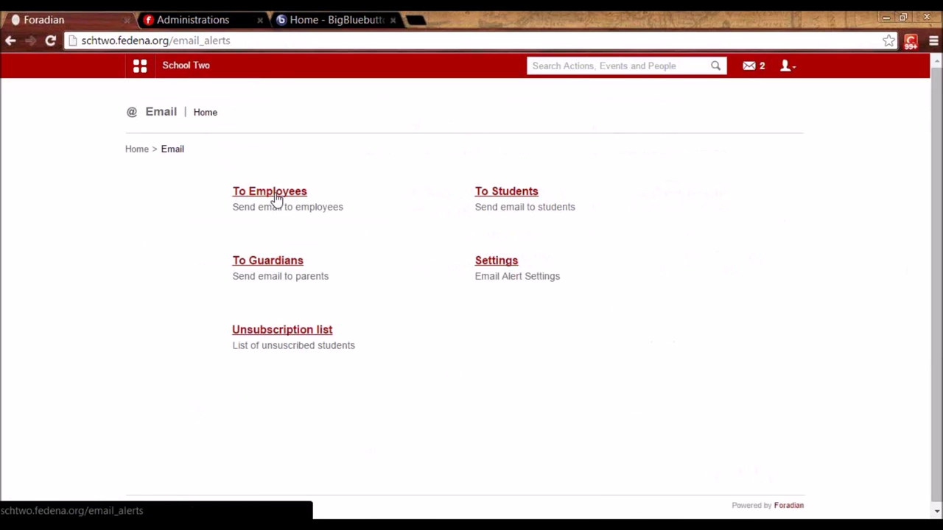
{"action": "left_click", "coordinate": [274, 193]}
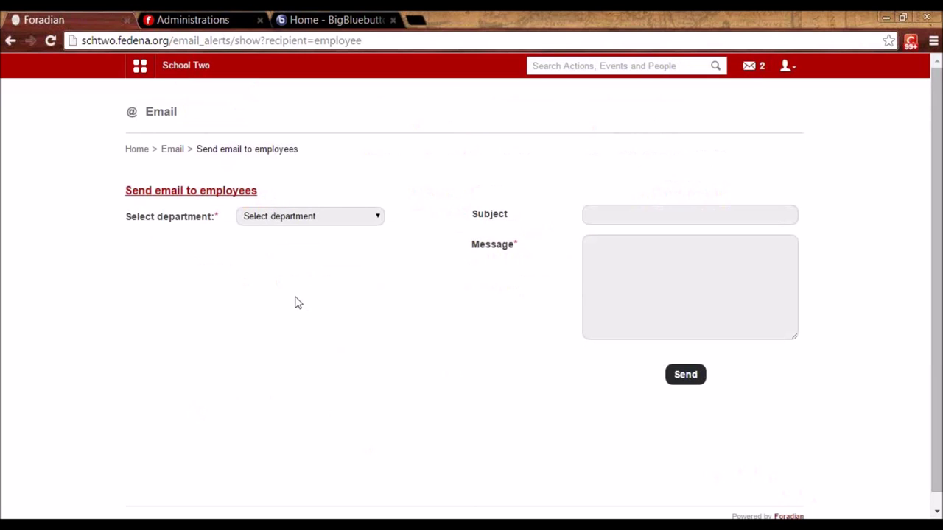
{"action": "left_click", "coordinate": [303, 221]}
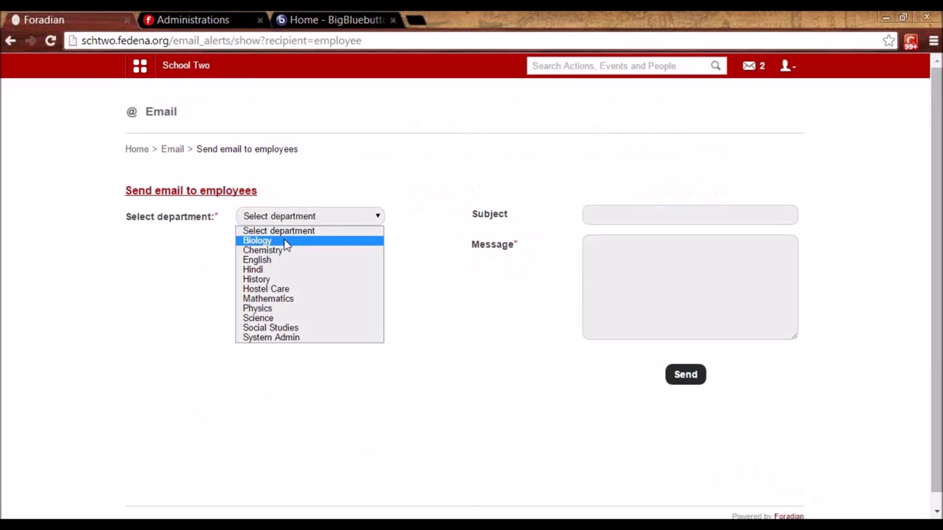
{"action": "left_click", "coordinate": [286, 242]}
{"action": "left_click", "coordinate": [257, 264]}
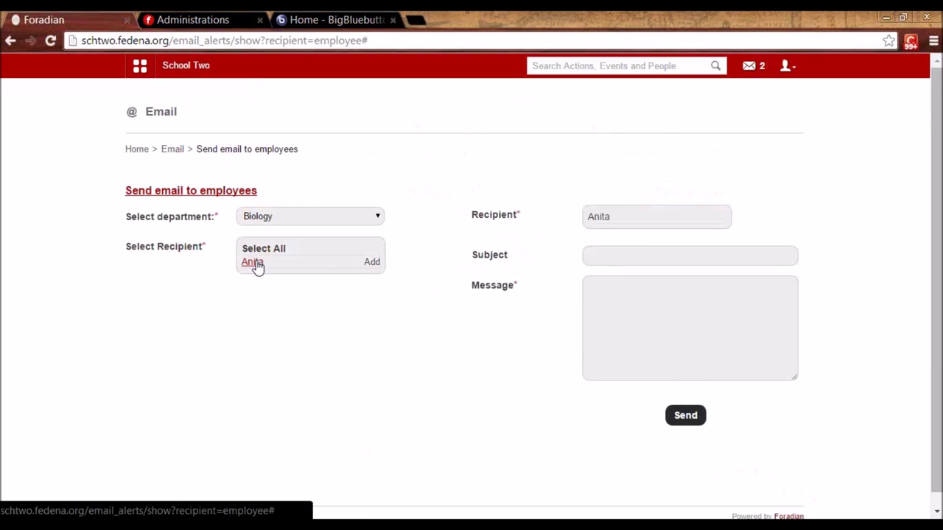
{"action": "left_click", "coordinate": [605, 251]}
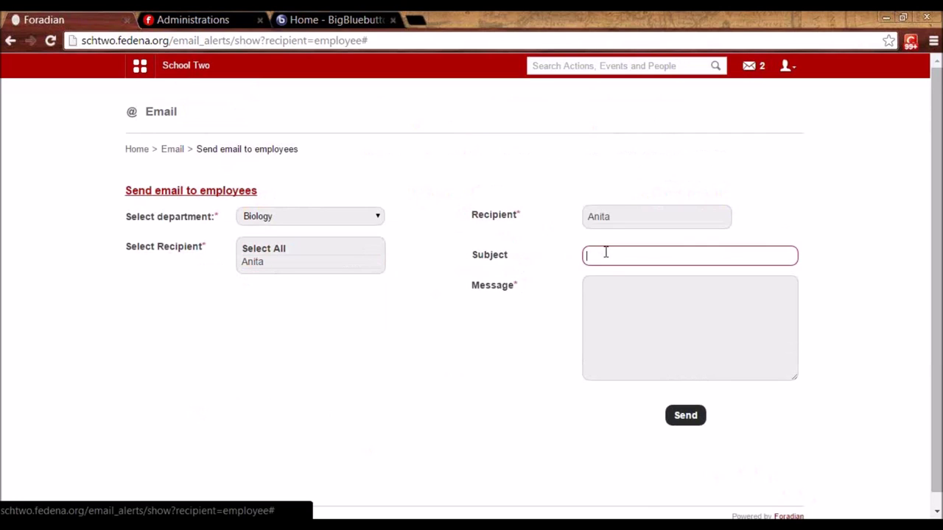
{"action": "left_click", "coordinate": [595, 298]}
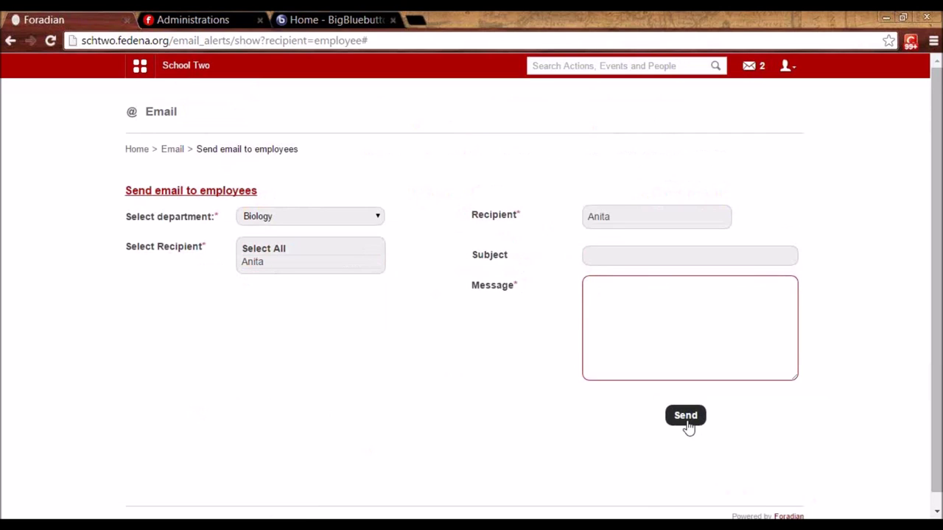
{"action": "mouse_move", "coordinate": [607, 221]}
{"action": "left_click", "coordinate": [174, 150]}
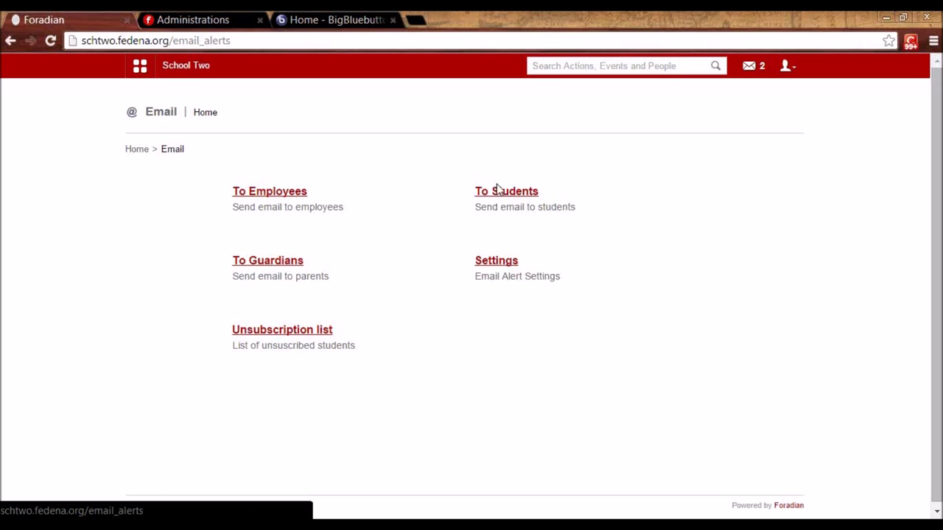
{"action": "left_click", "coordinate": [282, 338]}
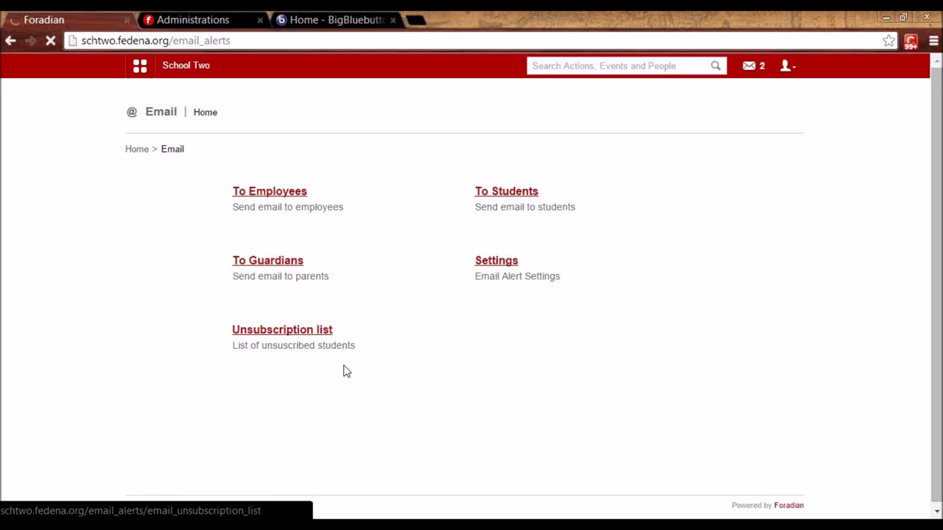
- Bring up the Data and Reports modules, including Custom Reports, from the module menu
{"action": "left_click", "coordinate": [140, 74]}
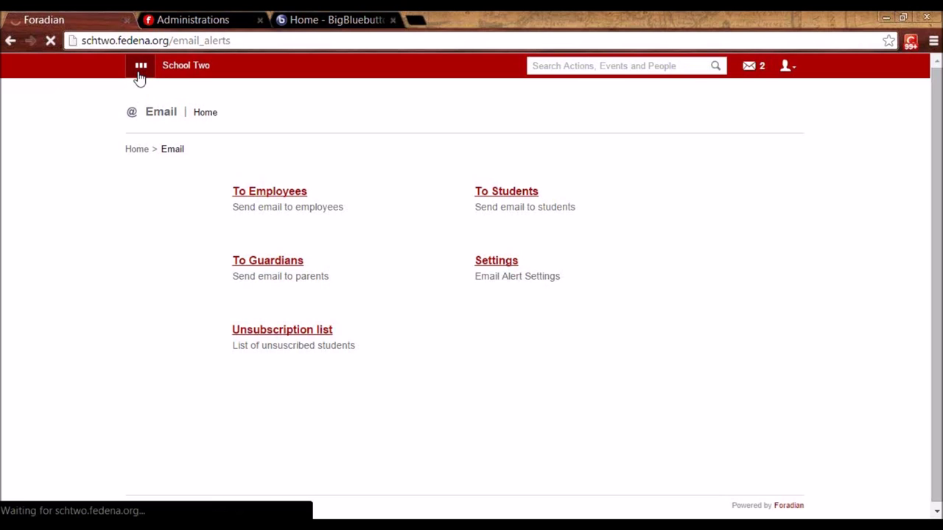
{"action": "left_click", "coordinate": [140, 74]}
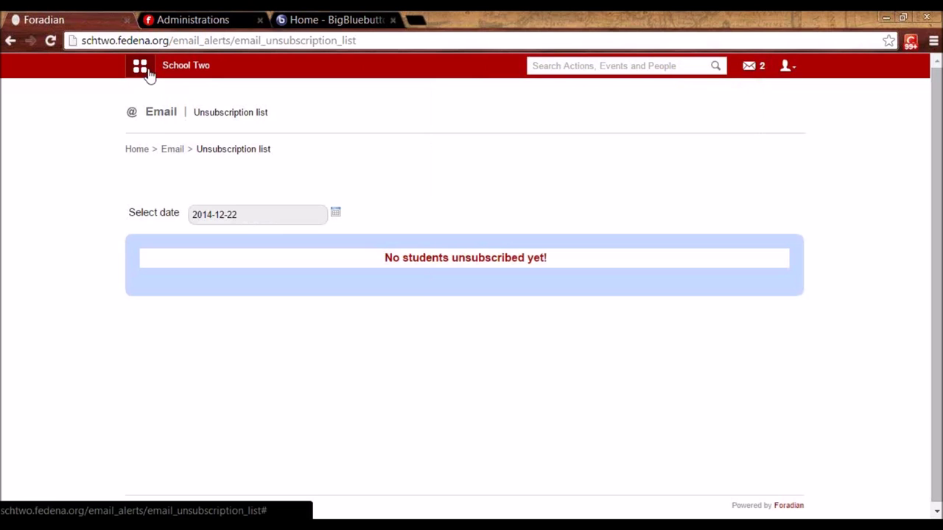
{"action": "left_click", "coordinate": [147, 72]}
{"action": "left_click", "coordinate": [402, 109]}
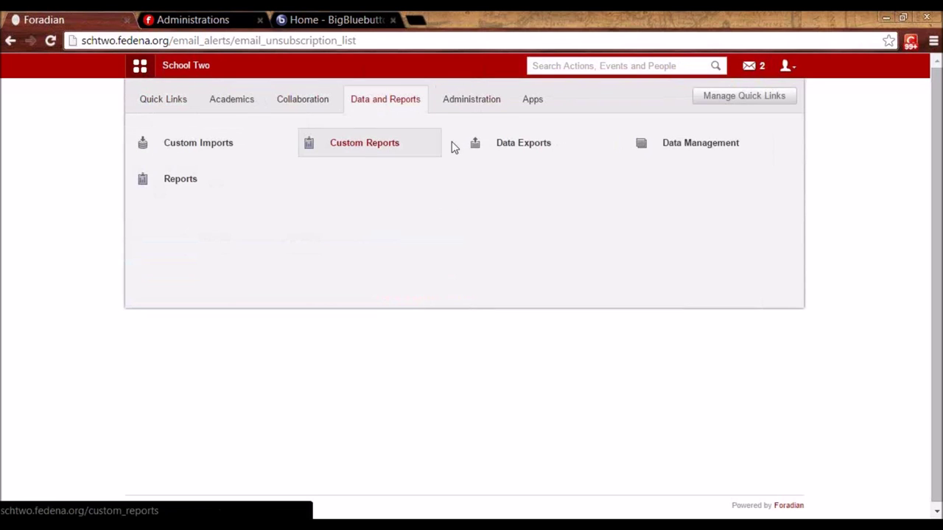
- Start a new export under Data Exports and tick Employee and Subject data
{"action": "left_click", "coordinate": [537, 153]}
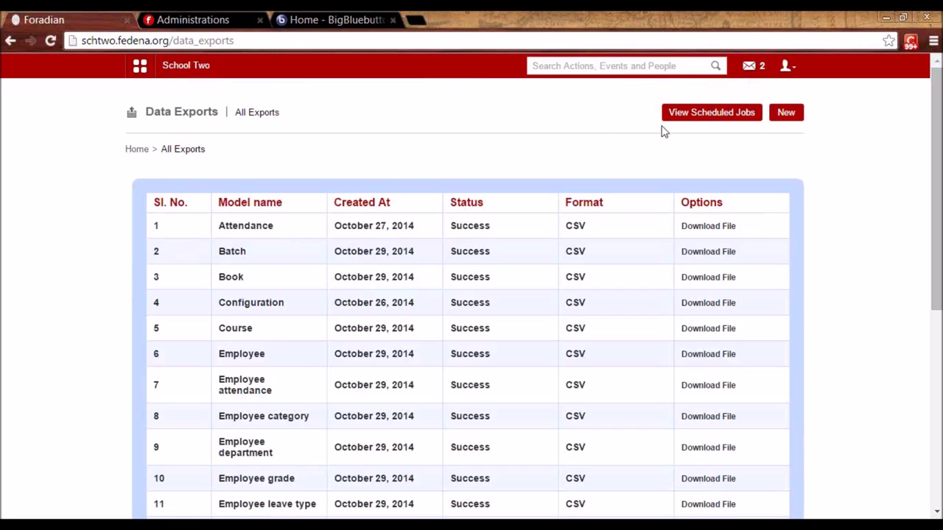
{"action": "left_click", "coordinate": [788, 115]}
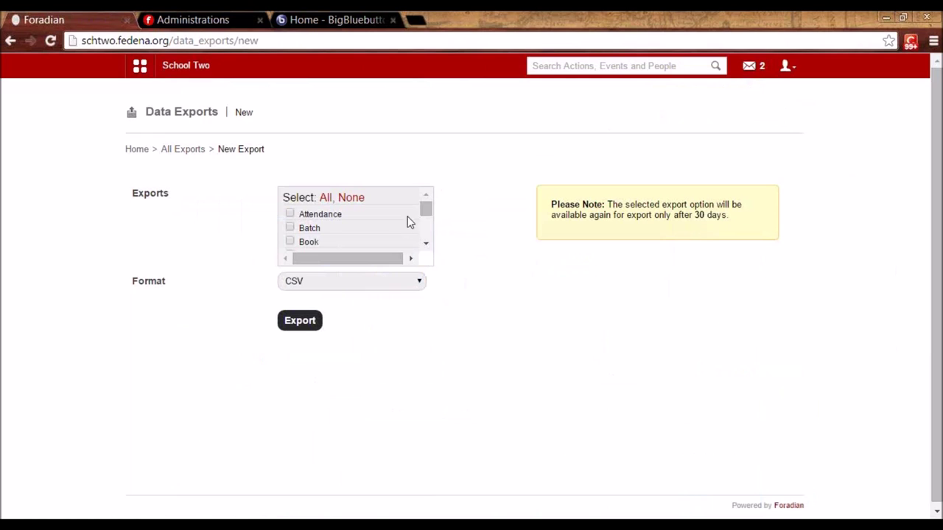
{"action": "mouse_move", "coordinate": [425, 210]}
{"action": "left_mouse_down"}
{"action": "mouse_move", "coordinate": [424, 235]}
{"action": "mouse_move", "coordinate": [425, 194]}
{"action": "mouse_move", "coordinate": [425, 215]}
{"action": "left_mouse_up"}
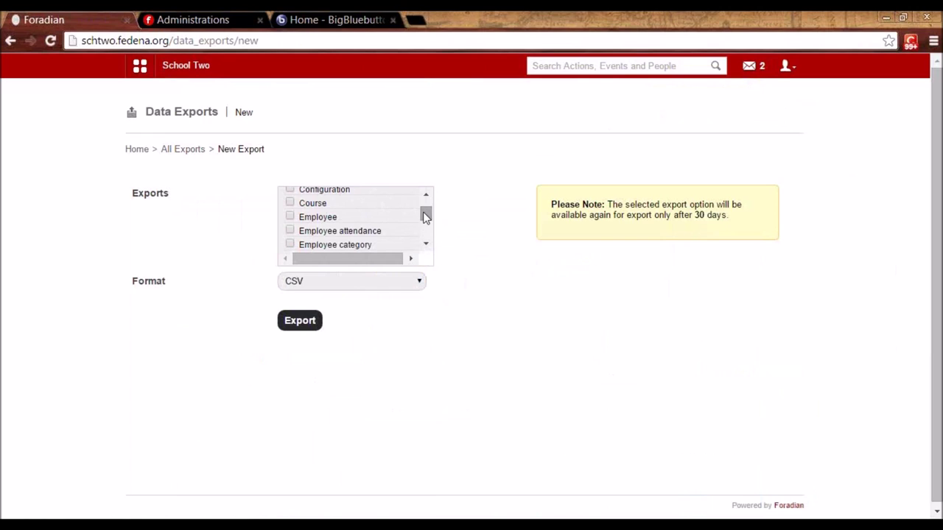
{"action": "left_click", "coordinate": [291, 217]}
{"action": "scroll", "coordinate": [322, 236], "scroll_direction": "down", "scroll_amount": 5}
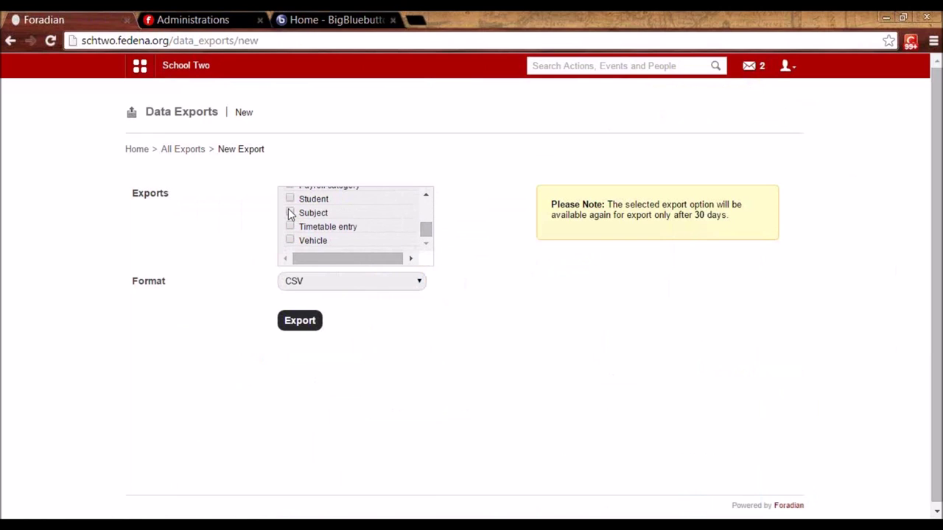
{"action": "left_click", "coordinate": [291, 213]}
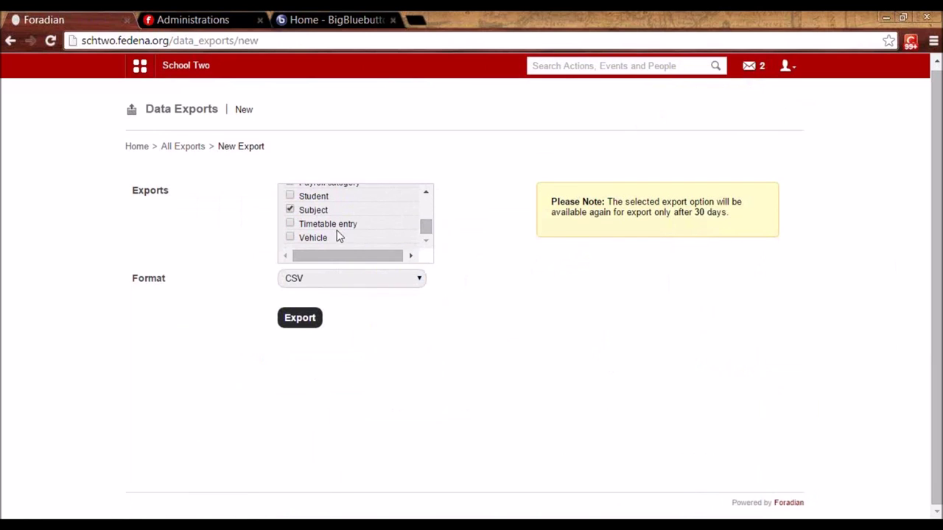
- Set the export's Format dropdown to CSV
{"action": "left_click", "coordinate": [353, 280]}
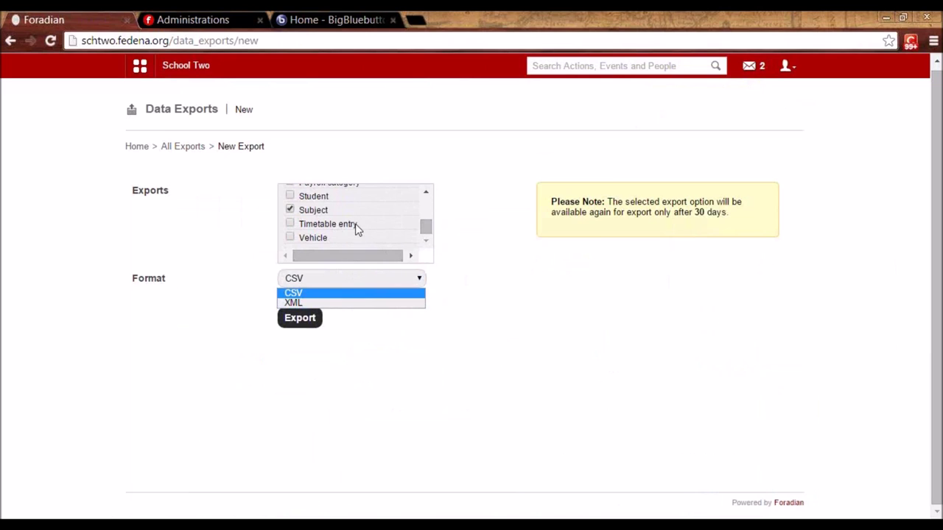
{"action": "left_click_drag", "start_coordinate": [428, 234], "coordinate": [425, 204]}
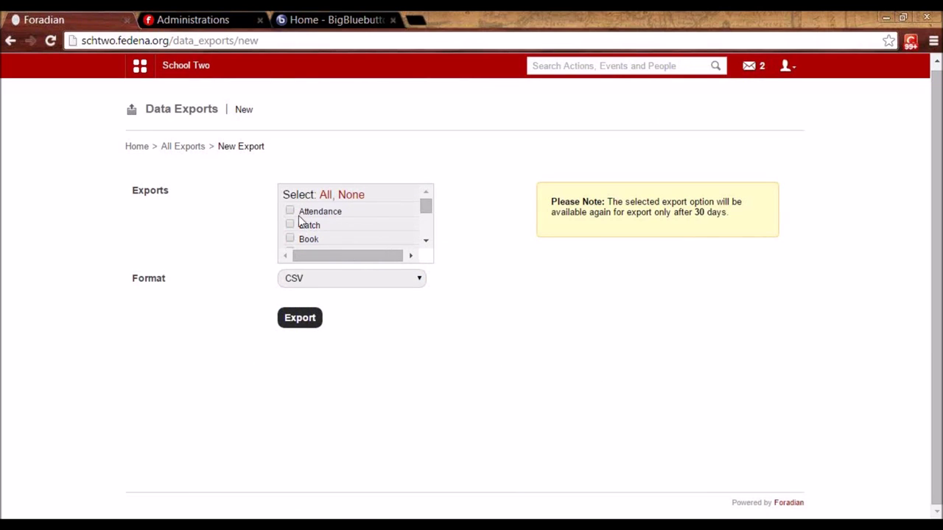
{"action": "scroll", "coordinate": [294, 217], "scroll_direction": "down", "scroll_amount": 5}
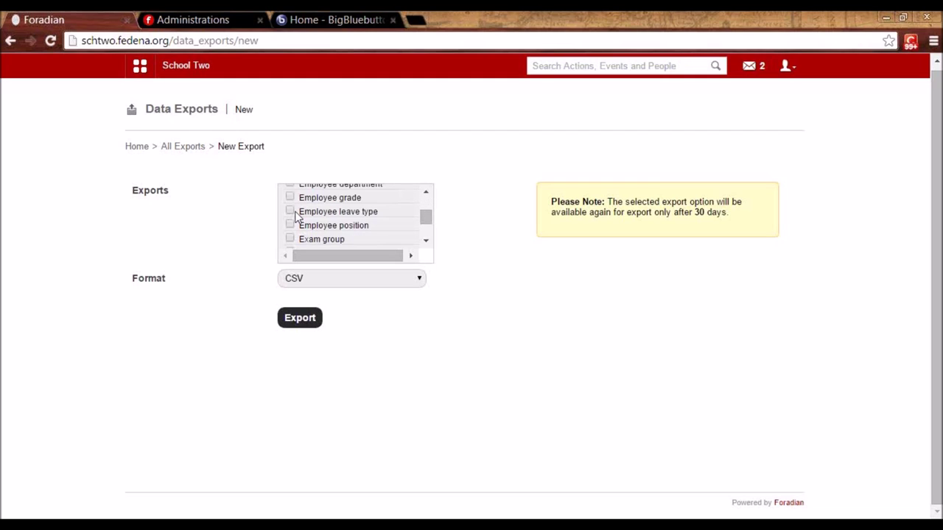
{"action": "scroll", "coordinate": [309, 224], "scroll_direction": "down", "scroll_amount": 2}
{"action": "scroll", "coordinate": [310, 223], "scroll_direction": "up", "scroll_amount": 5}
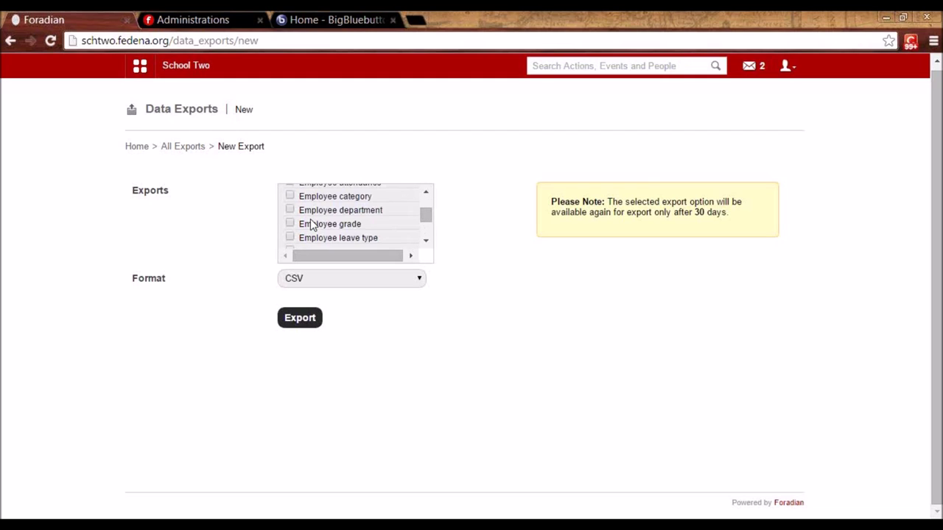
{"action": "scroll", "coordinate": [310, 223], "scroll_direction": "up", "scroll_amount": 3}
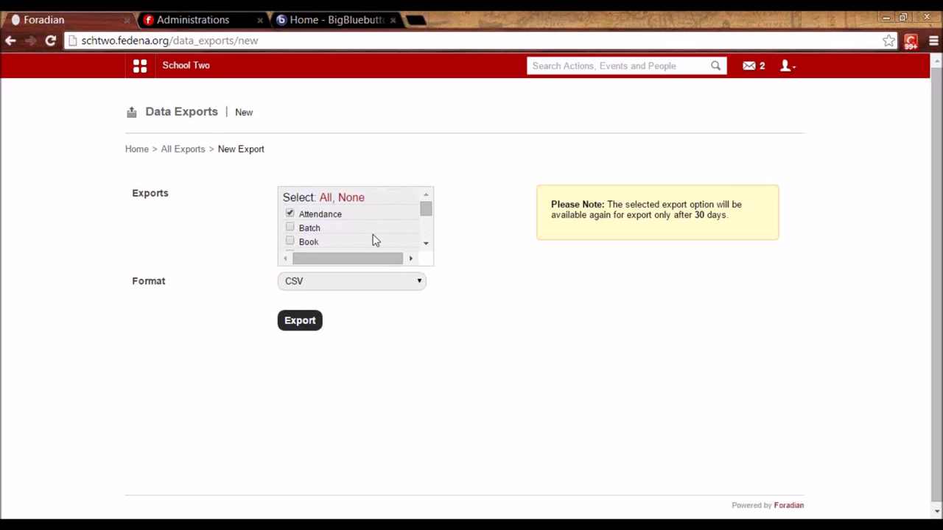
{"action": "scroll", "coordinate": [374, 240], "scroll_direction": "down", "scroll_amount": 5}
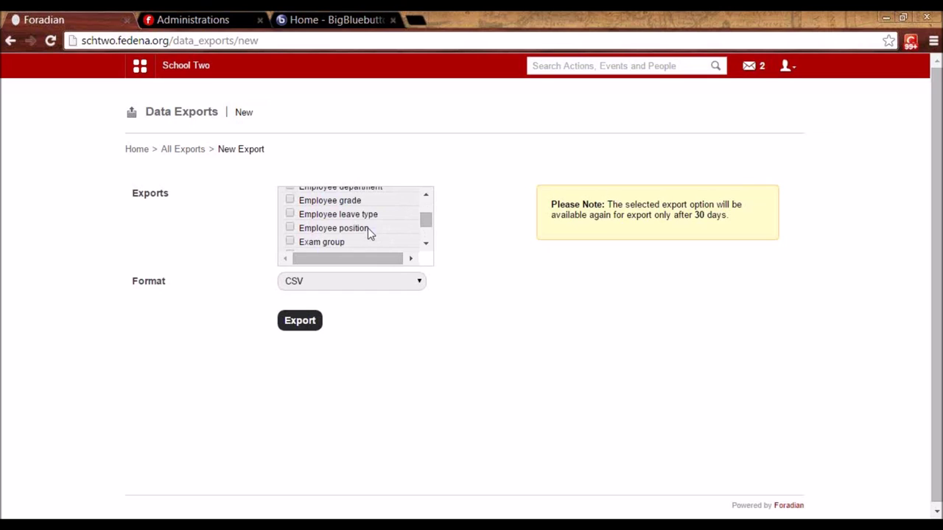
- Open Data and Reports > Custom Reports and start a New Student Report
{"action": "left_click", "coordinate": [140, 66]}
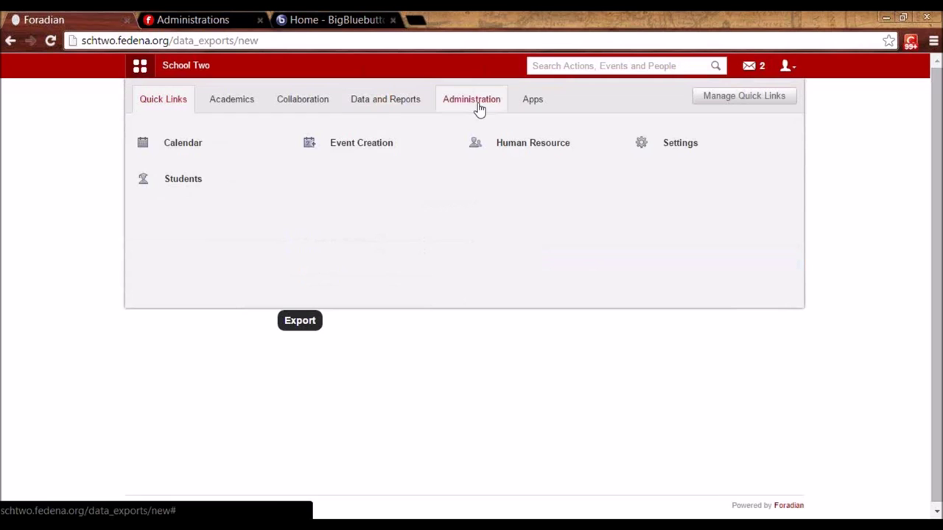
{"action": "left_click", "coordinate": [398, 104]}
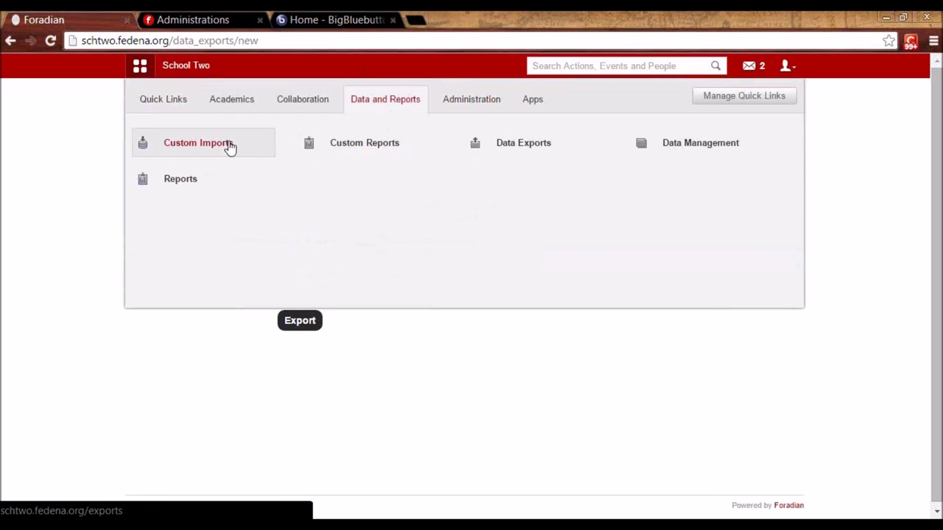
{"action": "left_click", "coordinate": [341, 149]}
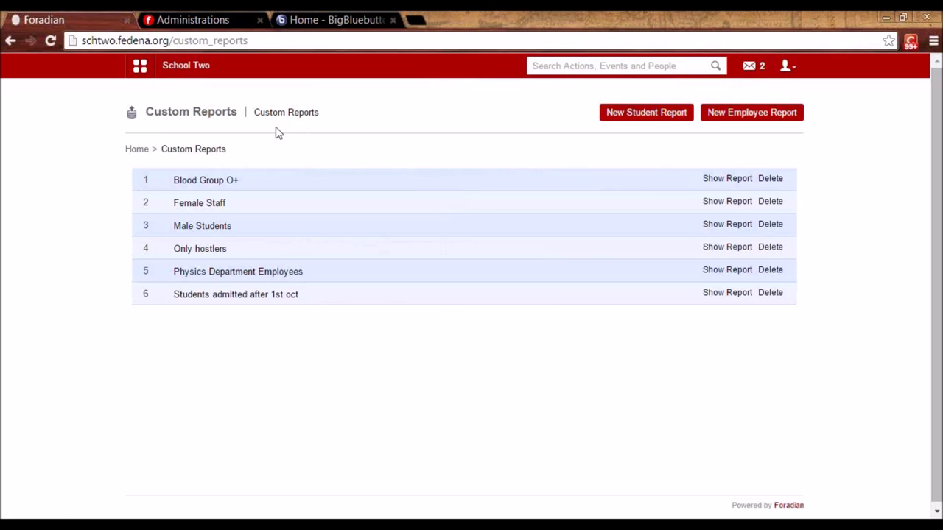
{"action": "left_click", "coordinate": [629, 120]}
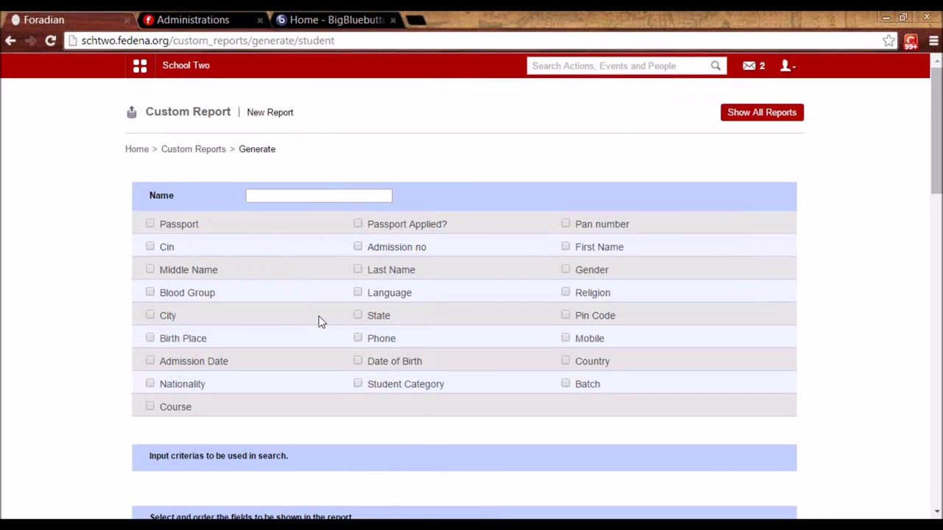
- Try a Student Category filter for Staff, then remove that criterion
{"action": "left_click", "coordinate": [358, 383]}
{"action": "scroll", "coordinate": [346, 384], "scroll_direction": "down", "scroll_amount": 2}
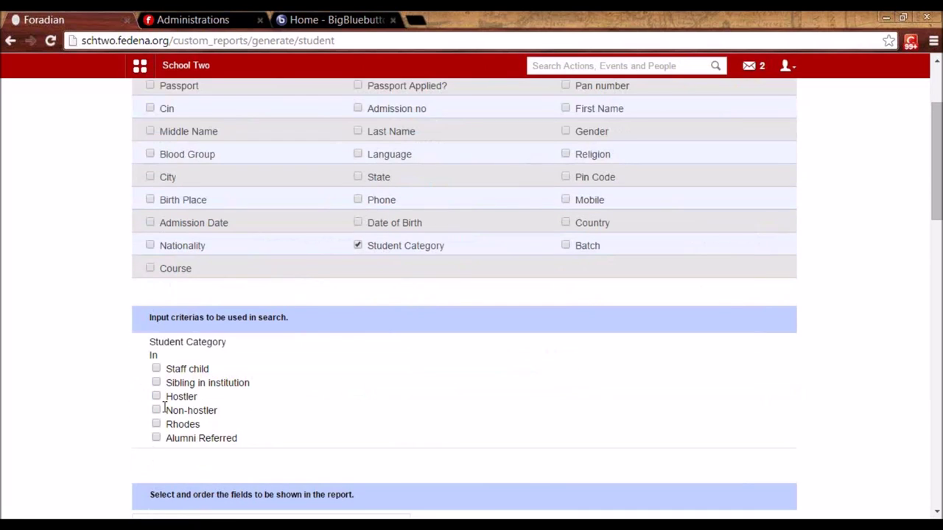
{"action": "left_click", "coordinate": [156, 368]}
{"action": "scroll", "coordinate": [363, 297], "scroll_direction": "up", "scroll_amount": 1}
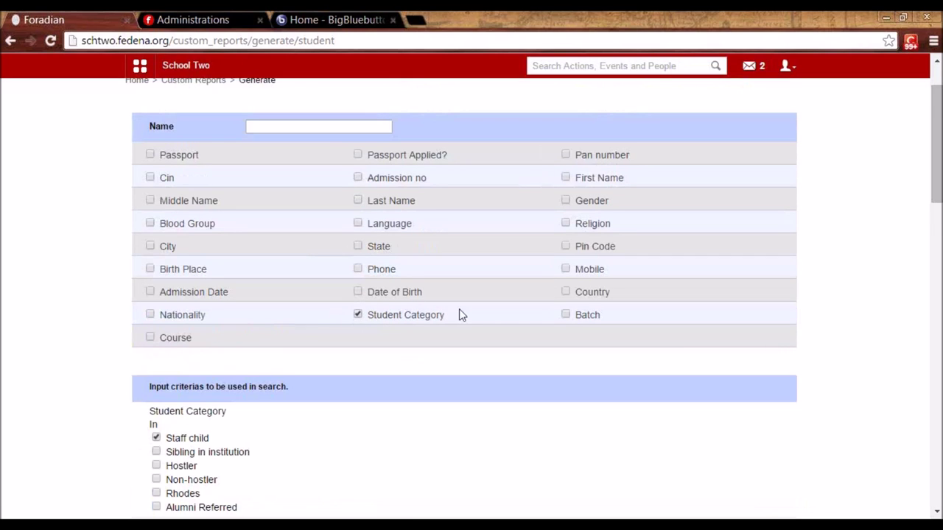
{"action": "scroll", "coordinate": [446, 321], "scroll_direction": "down", "scroll_amount": 1}
{"action": "scroll", "coordinate": [446, 321], "scroll_direction": "down", "scroll_amount": 1}
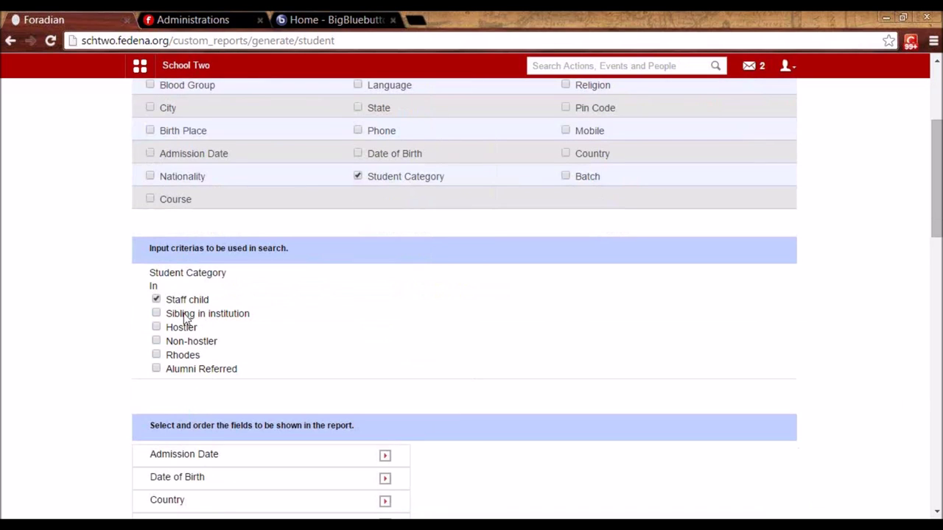
{"action": "scroll", "coordinate": [209, 327], "scroll_direction": "up", "scroll_amount": 1}
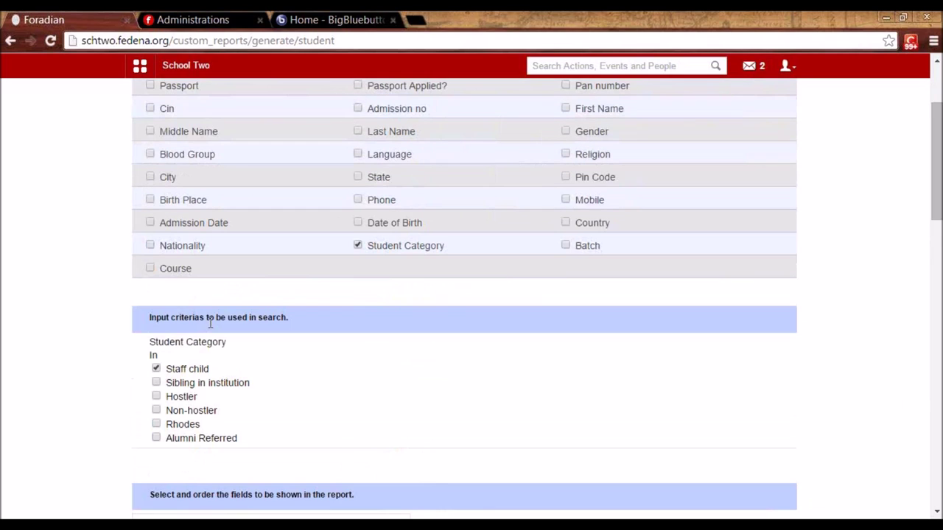
{"action": "left_click", "coordinate": [358, 246]}
{"action": "scroll", "coordinate": [454, 288], "scroll_direction": "up", "scroll_amount": 2}
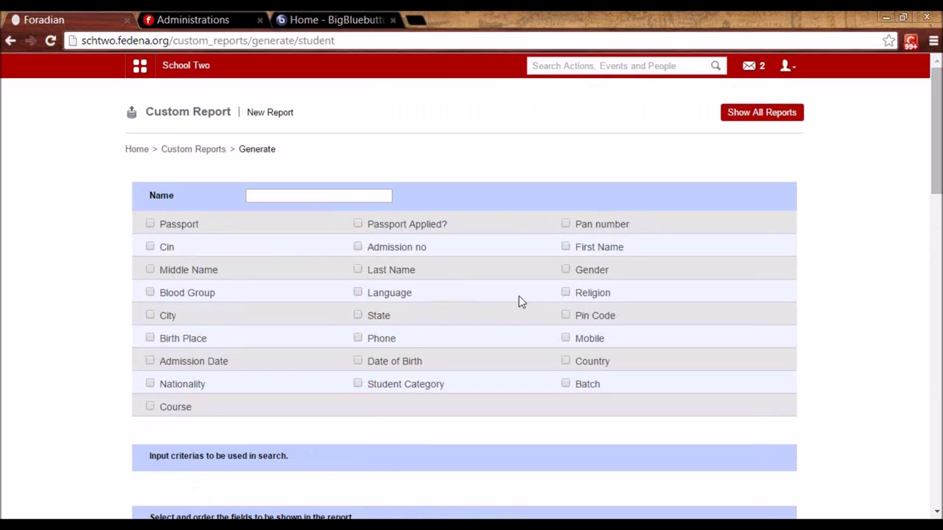
- Filter the report on Gender equals 'm' and name it 'Male Students'
{"action": "left_click", "coordinate": [565, 269]}
{"action": "scroll", "coordinate": [490, 290], "scroll_direction": "down", "scroll_amount": 1}
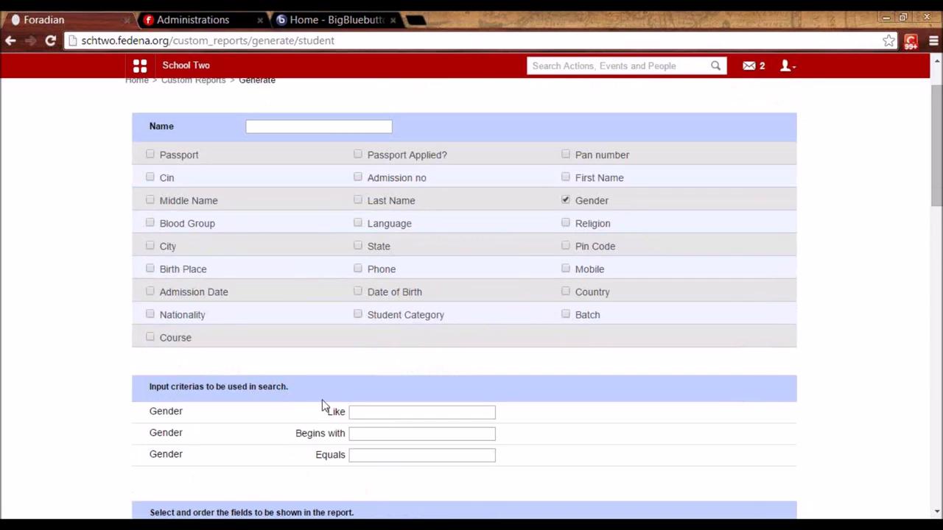
{"action": "left_click", "coordinate": [399, 457]}
{"action": "type", "text": "m"}
{"action": "left_click", "coordinate": [551, 440]}
{"action": "left_click", "coordinate": [298, 127]}
{"action": "type", "text": "Male Student"}
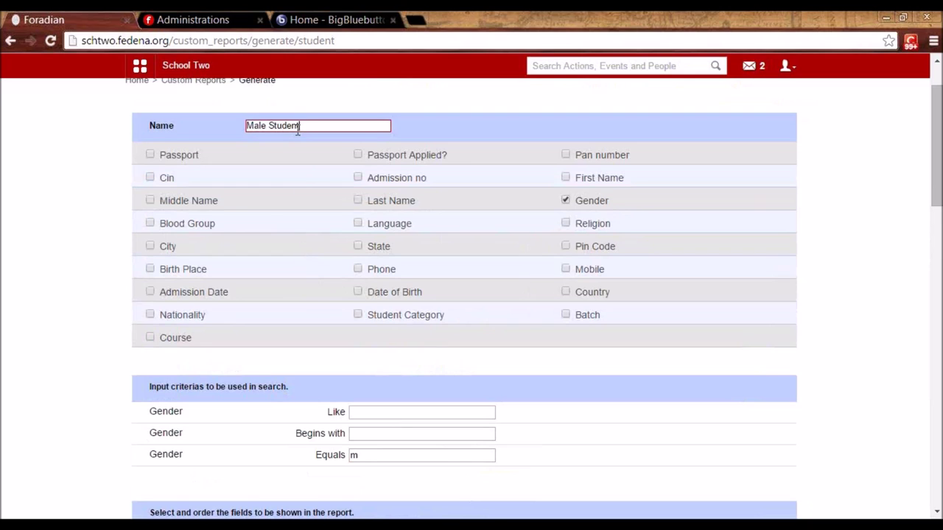
{"action": "type", "text": "s"}
- Add the batch G1 - A 2014 filter and extend the name with 'G1 A 2014'
{"action": "left_click", "coordinate": [565, 315]}
{"action": "scroll", "coordinate": [444, 400], "scroll_direction": "down", "scroll_amount": 2}
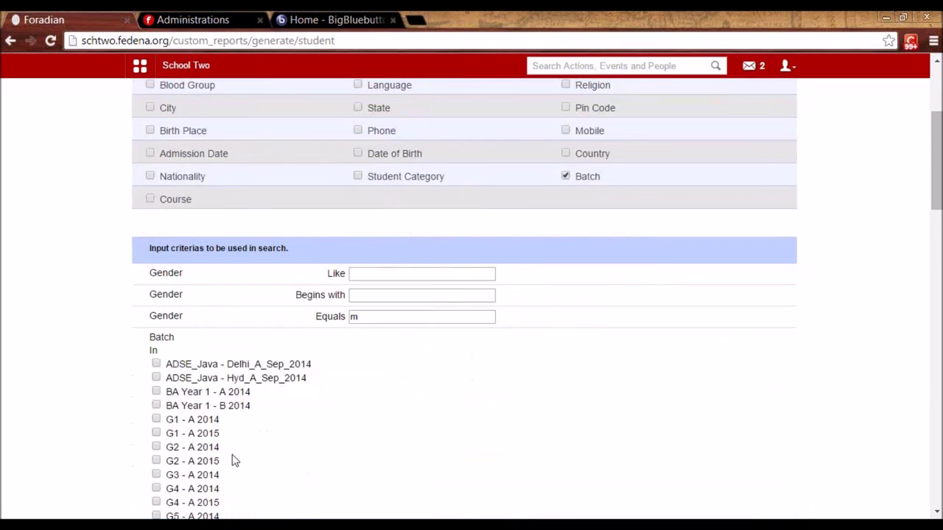
{"action": "scroll", "coordinate": [235, 460], "scroll_direction": "down", "scroll_amount": 1}
{"action": "left_click", "coordinate": [156, 350]}
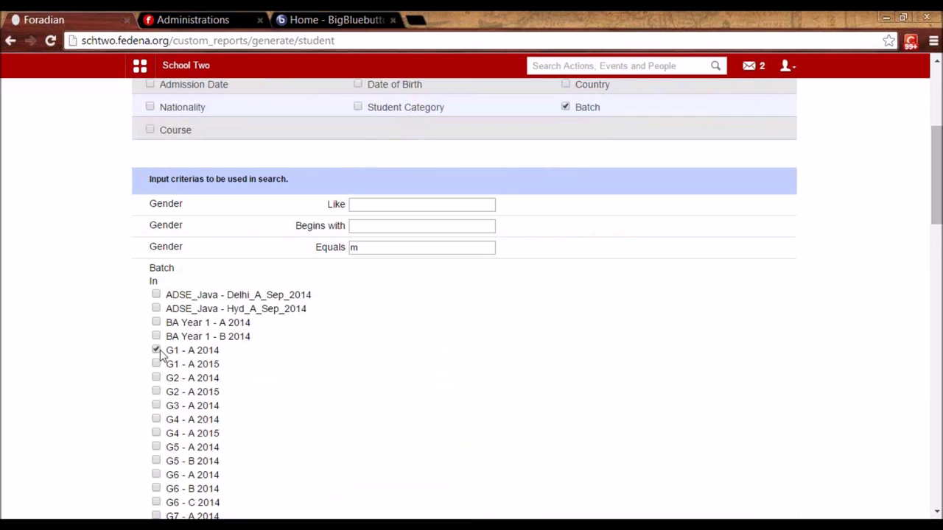
{"action": "scroll", "coordinate": [305, 263], "scroll_direction": "up", "scroll_amount": 4}
{"action": "left_click", "coordinate": [337, 198]}
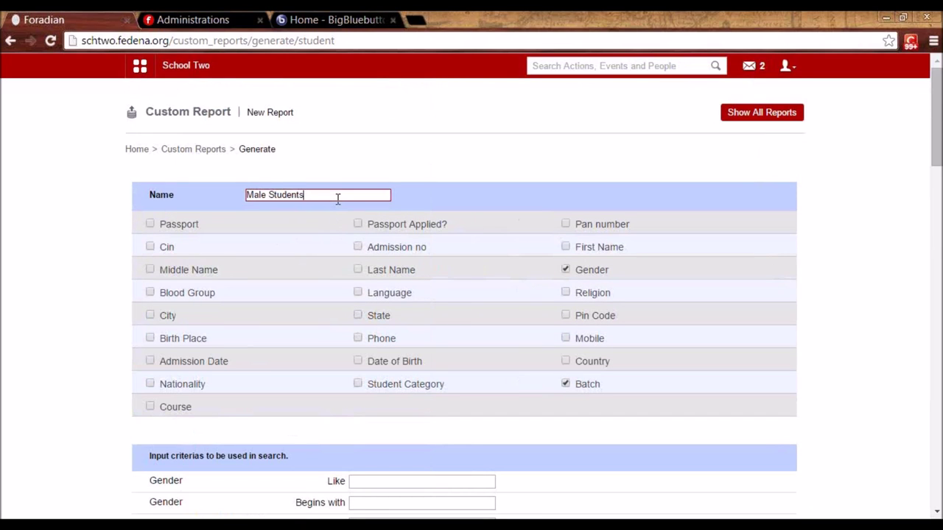
{"action": "type", "text": "G1 A 2014"}
{"action": "scroll", "coordinate": [313, 255], "scroll_direction": "down", "scroll_amount": 2}
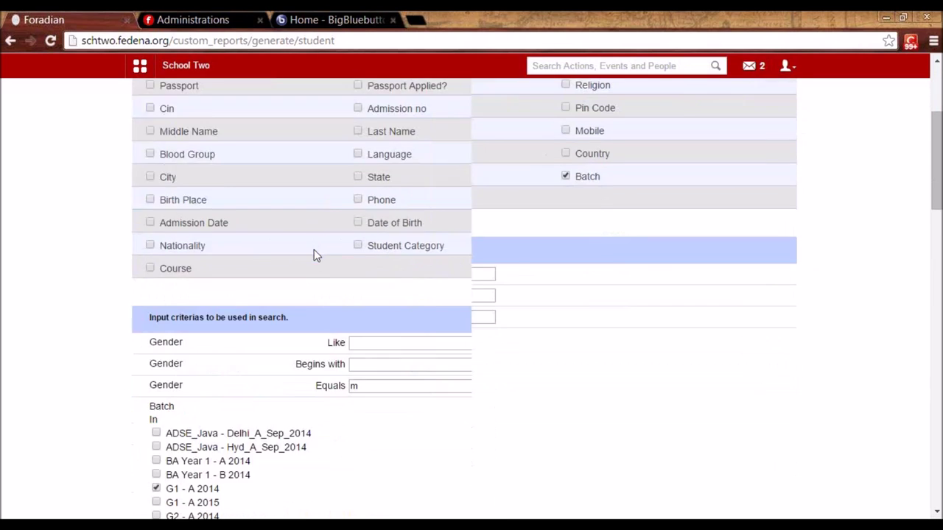
{"action": "scroll", "coordinate": [309, 280], "scroll_direction": "down", "scroll_amount": 9}
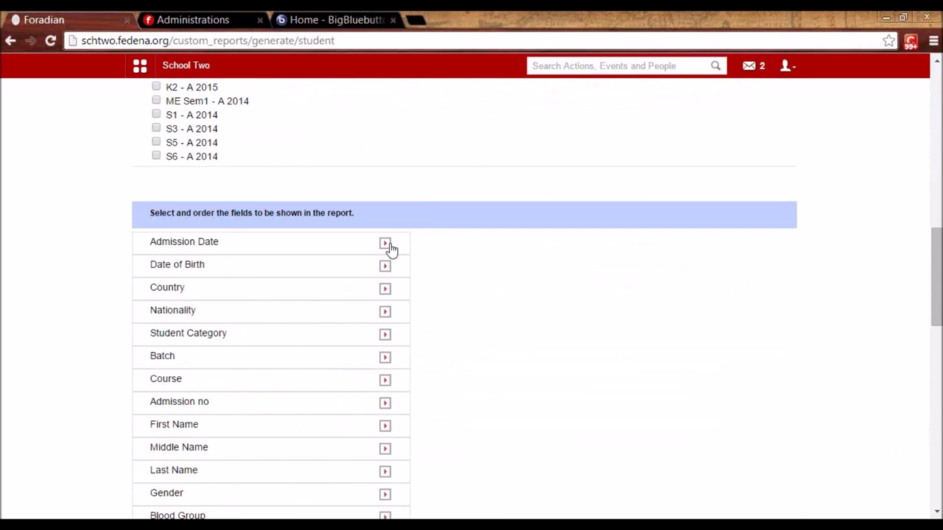
- Add Batch, Student Category, First Name and Last Name as report columns
{"action": "left_click", "coordinate": [385, 359]}
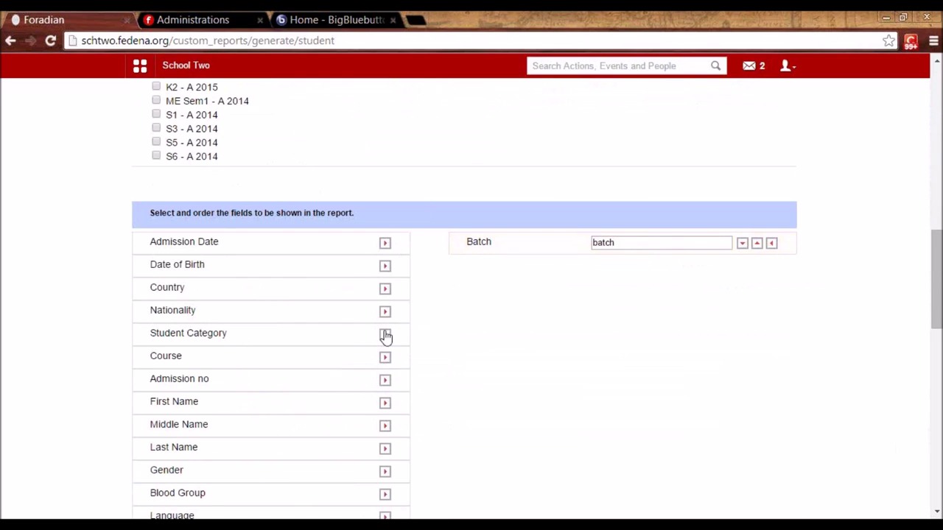
{"action": "left_click", "coordinate": [385, 337]}
{"action": "scroll", "coordinate": [385, 350], "scroll_direction": "down", "scroll_amount": 3}
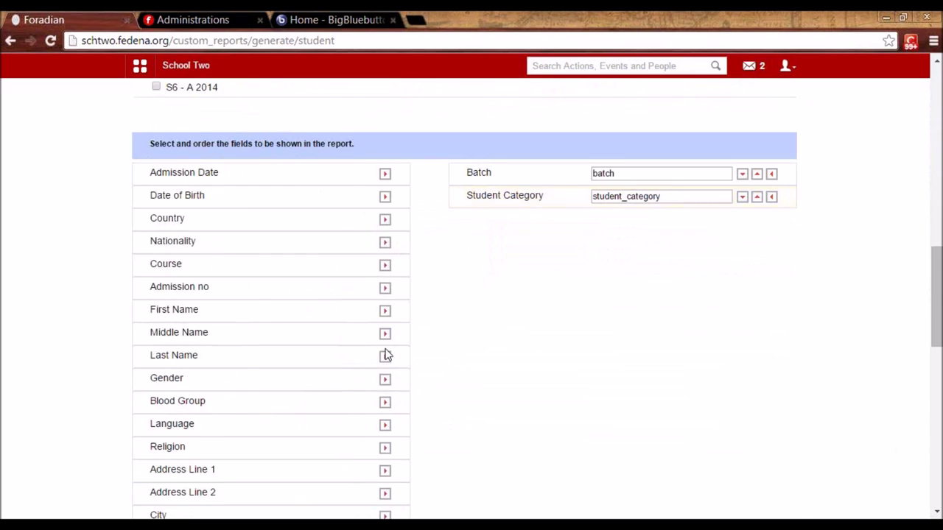
{"action": "scroll", "coordinate": [397, 373], "scroll_direction": "down", "scroll_amount": 2}
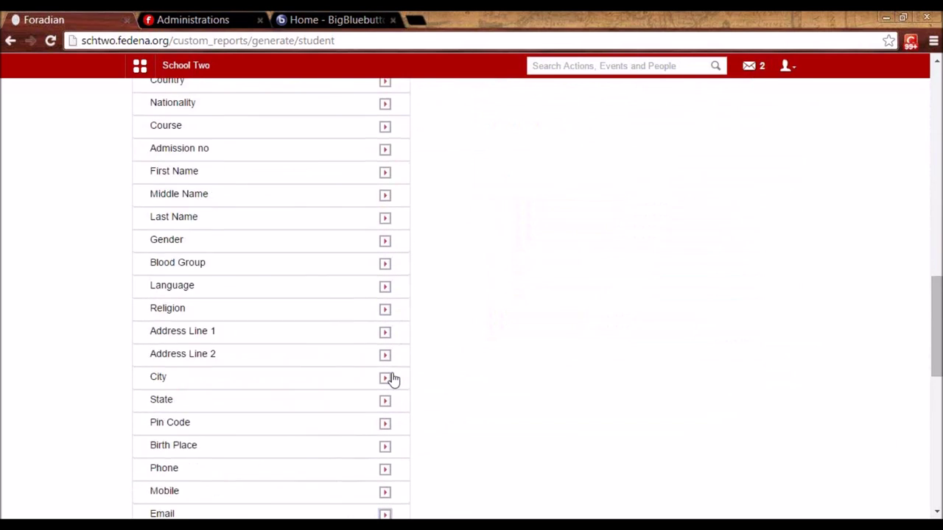
{"action": "scroll", "coordinate": [389, 379], "scroll_direction": "up", "scroll_amount": 5}
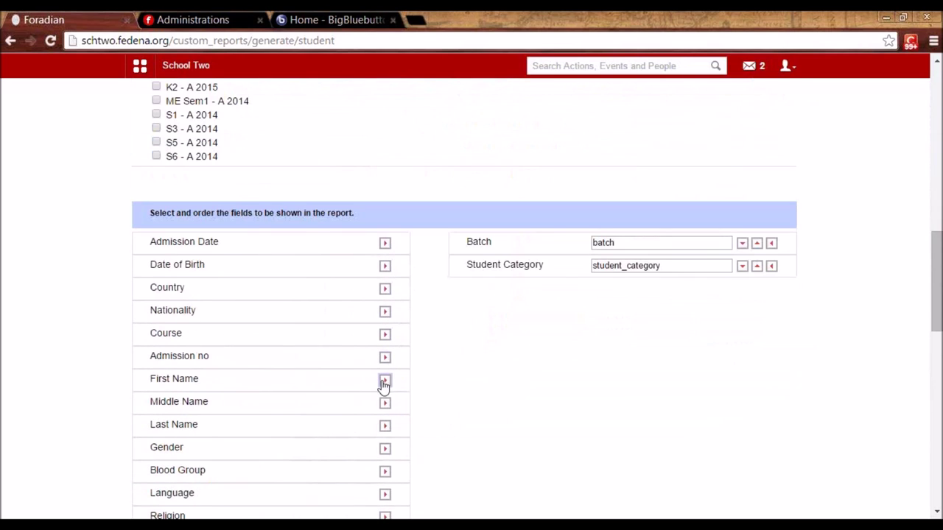
{"action": "left_click", "coordinate": [385, 380]}
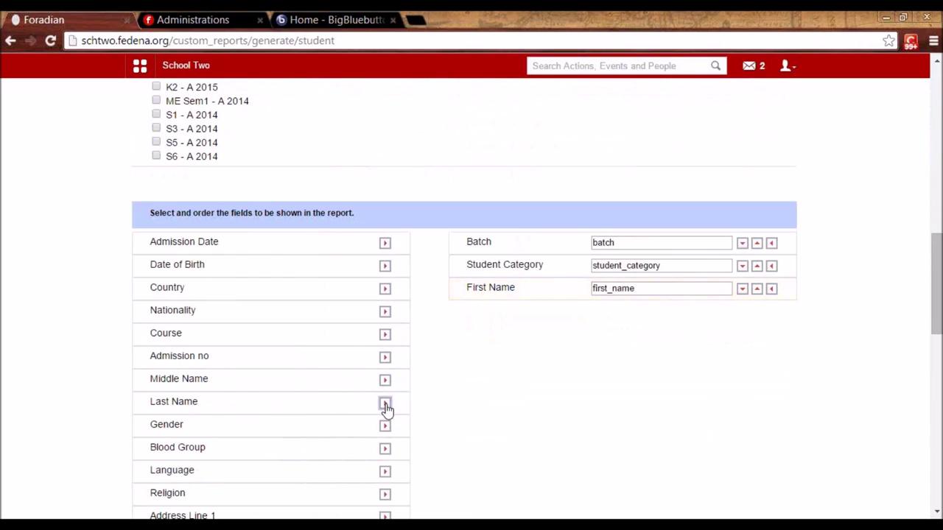
{"action": "left_click", "coordinate": [385, 404]}
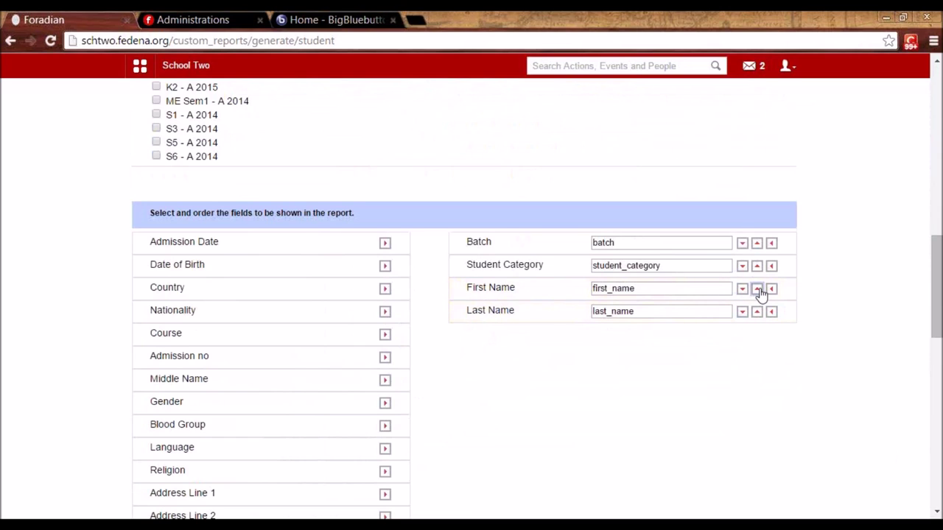
- Reorder the columns to First Name, Last Name, Batch, Student Category
{"action": "left_click", "coordinate": [757, 290]}
{"action": "left_click", "coordinate": [757, 289]}
{"action": "left_click", "coordinate": [757, 288]}
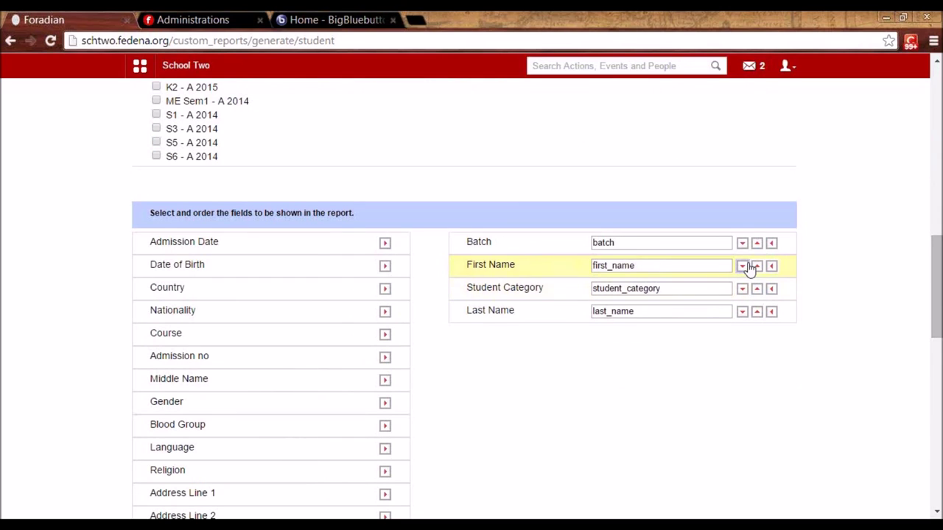
{"action": "left_click", "coordinate": [757, 266]}
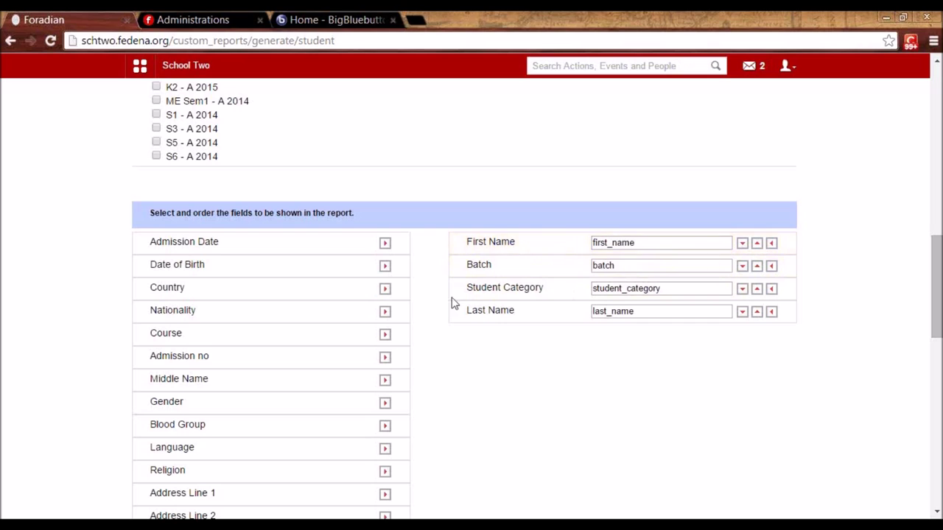
{"action": "left_click", "coordinate": [757, 313]}
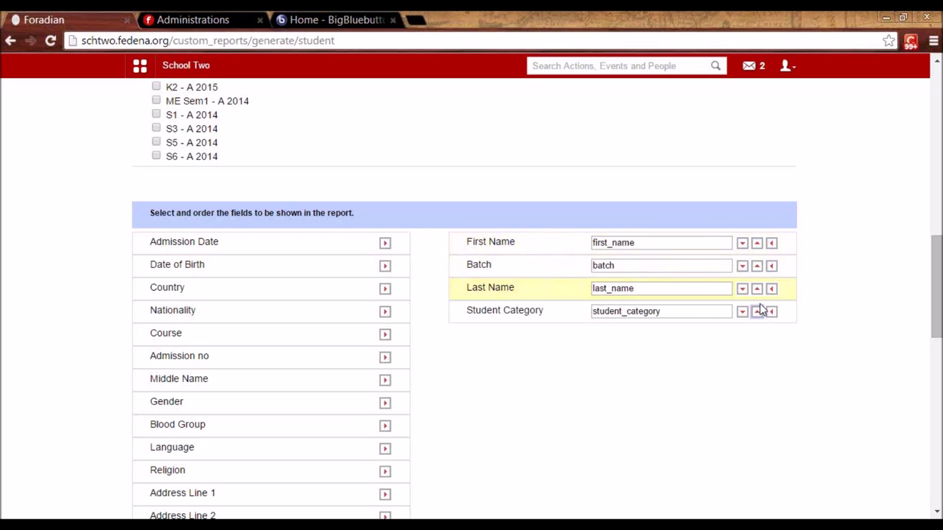
{"action": "left_click", "coordinate": [757, 289]}
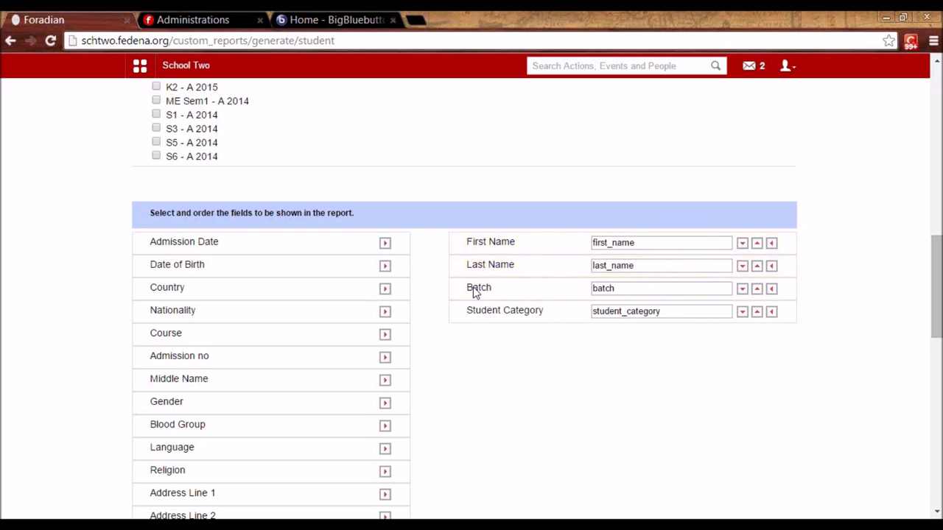
{"action": "scroll", "coordinate": [476, 321], "scroll_direction": "down", "scroll_amount": 4}
{"action": "scroll", "coordinate": [478, 325], "scroll_direction": "down", "scroll_amount": 7}
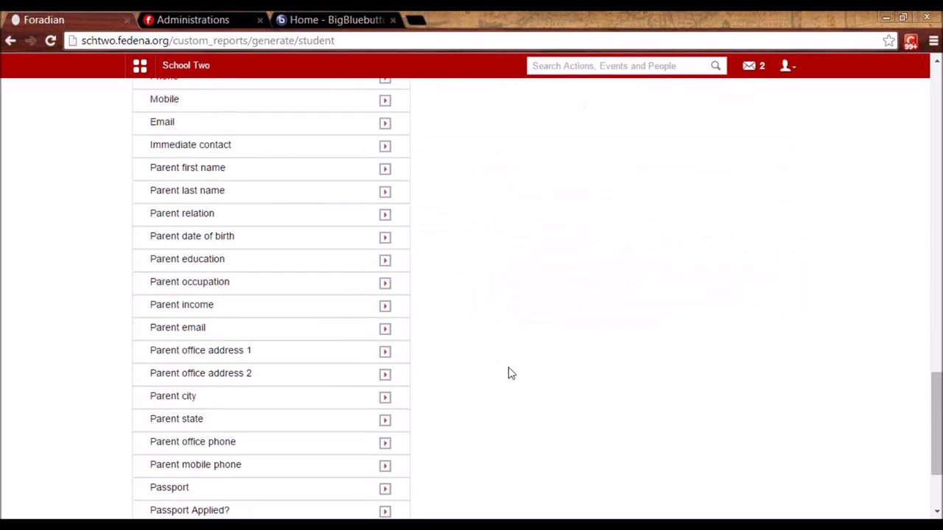
- Save the Male Students G1 A 2014 report, open it, then return to the seven-report list
{"action": "left_click", "coordinate": [785, 436]}
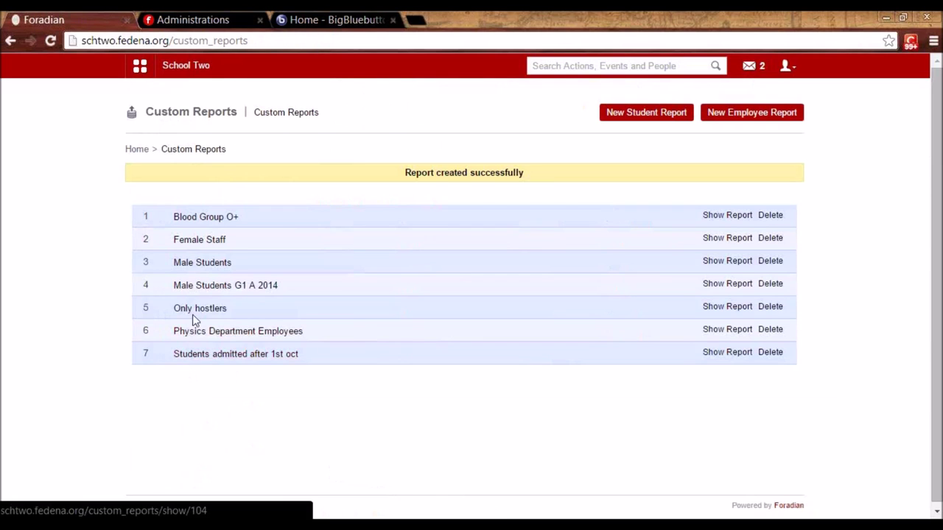
{"action": "left_click", "coordinate": [192, 289]}
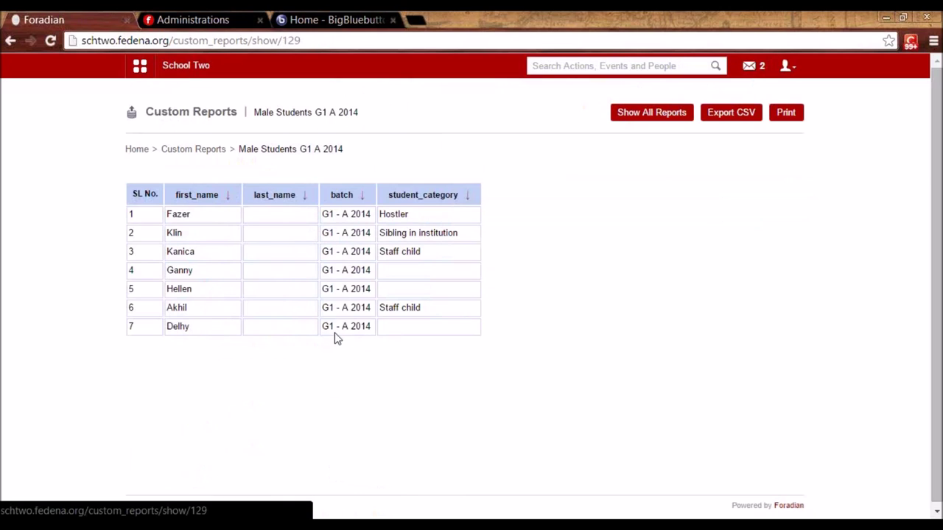
{"action": "left_click", "coordinate": [195, 149]}
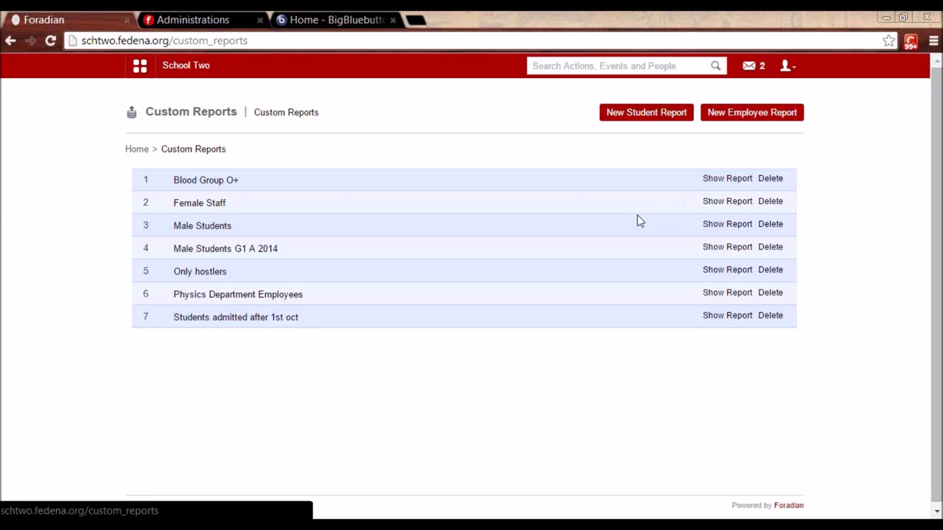
- Open a blank New Export form from Data and Reports > Custom Imports
{"action": "left_click", "coordinate": [138, 68]}
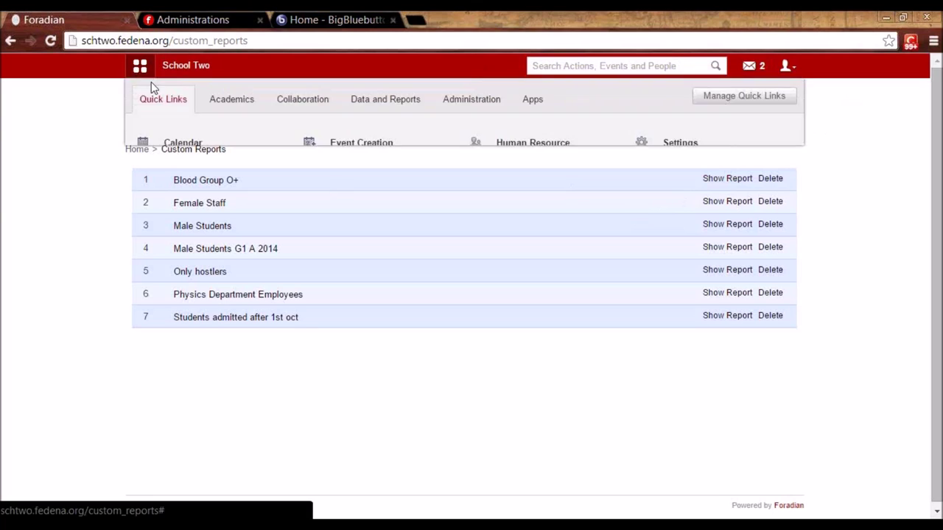
{"action": "left_click", "coordinate": [386, 110]}
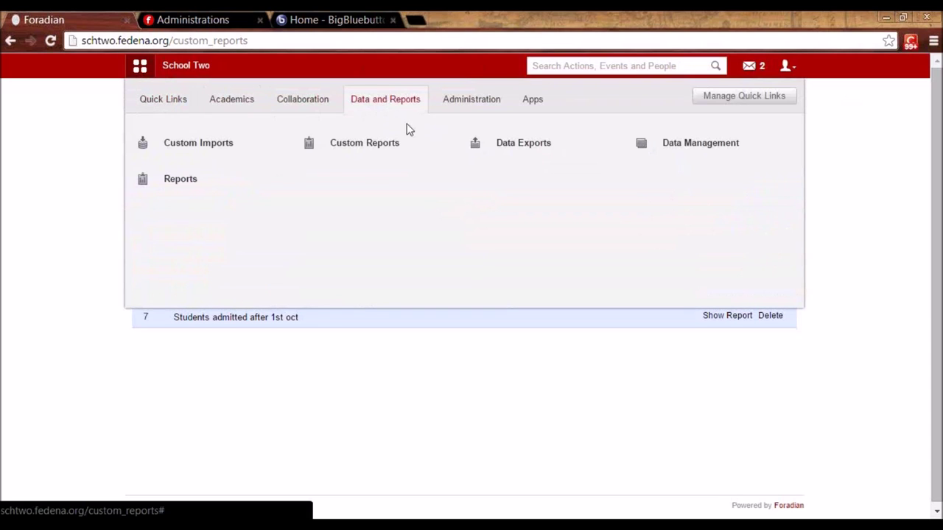
{"action": "left_click", "coordinate": [226, 148]}
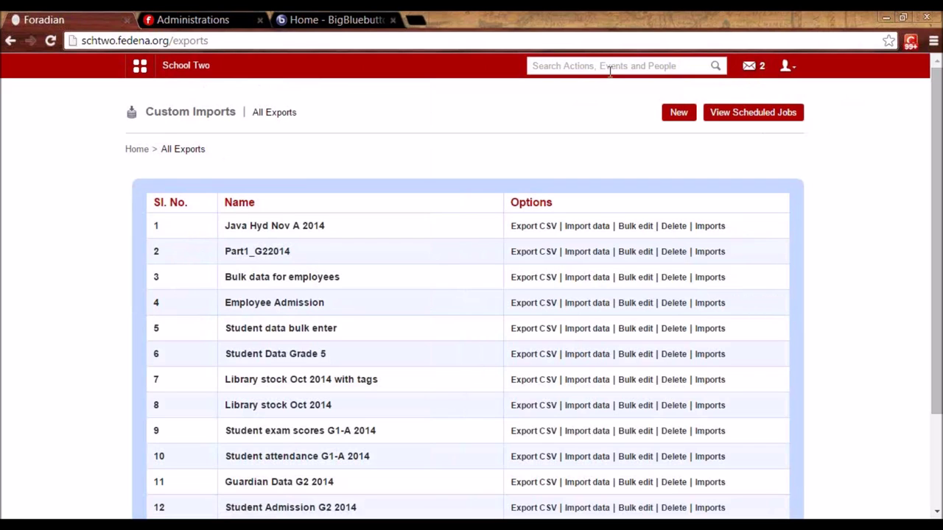
{"action": "left_click", "coordinate": [682, 112]}
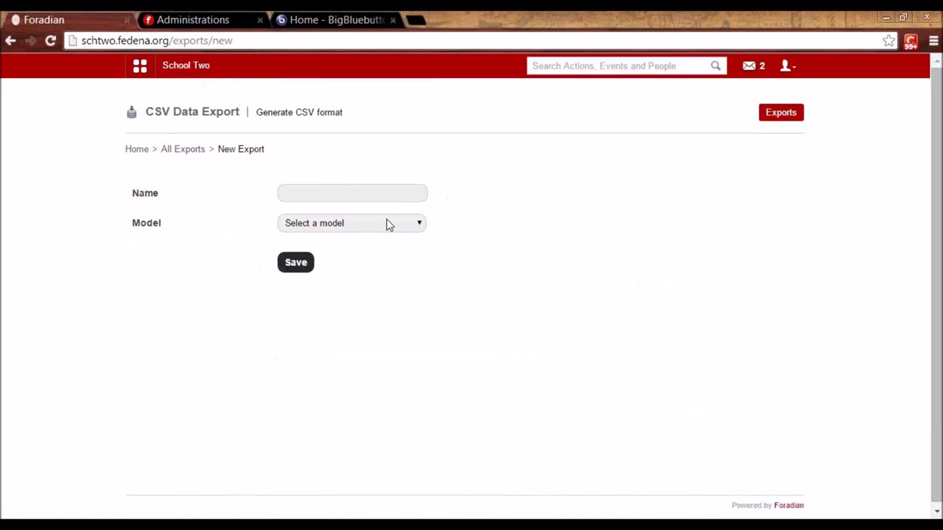
- Save a Student Admission export named 'Student Admission Data for G2 A 2014' with Passport included
{"action": "left_click", "coordinate": [388, 223]}
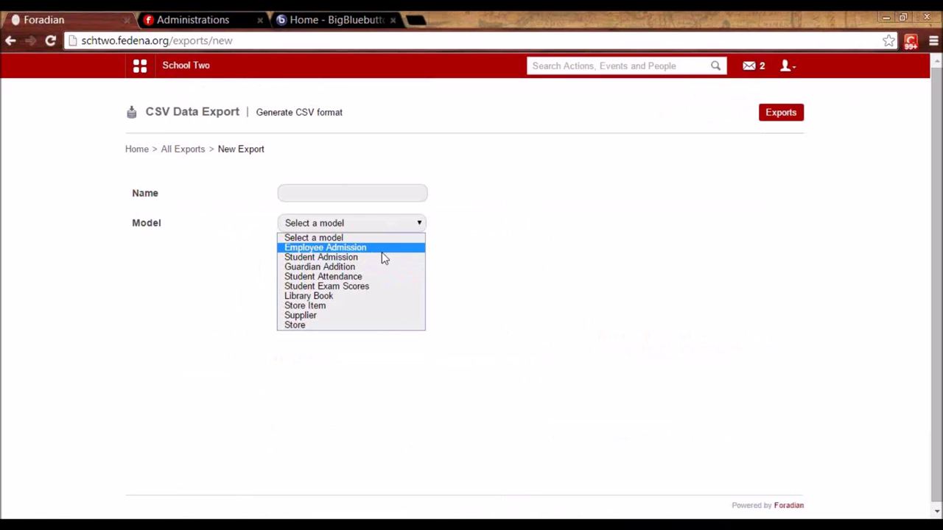
{"action": "left_click", "coordinate": [381, 257]}
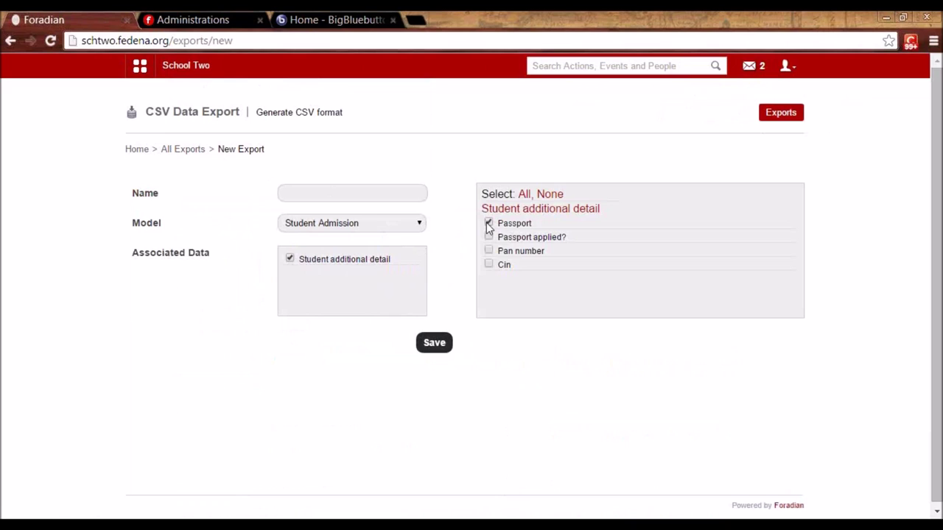
{"action": "left_click", "coordinate": [315, 194]}
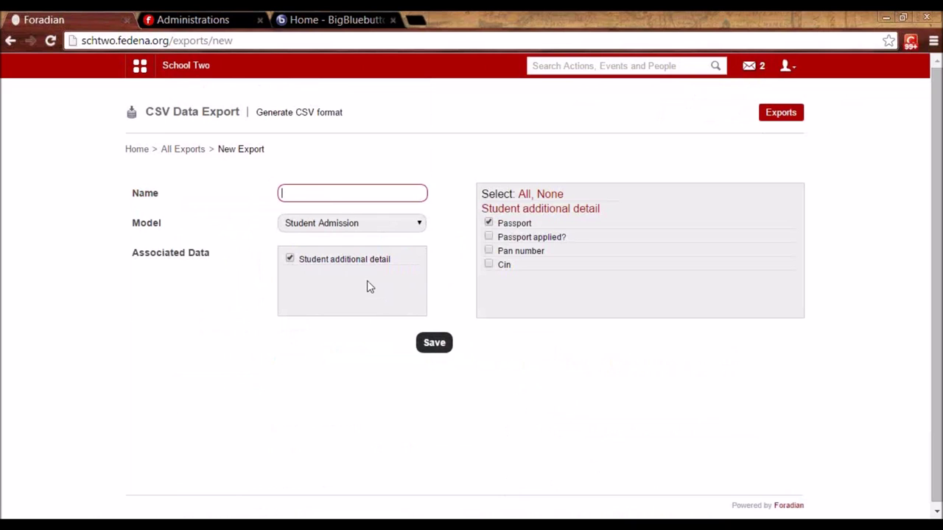
{"action": "type", "text": "S"}
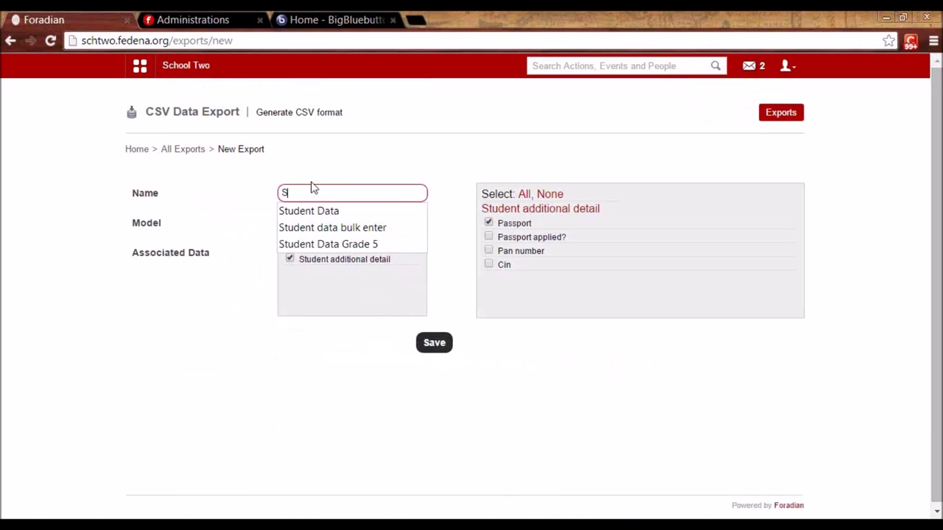
{"action": "type", "text": "tudent Ad"}
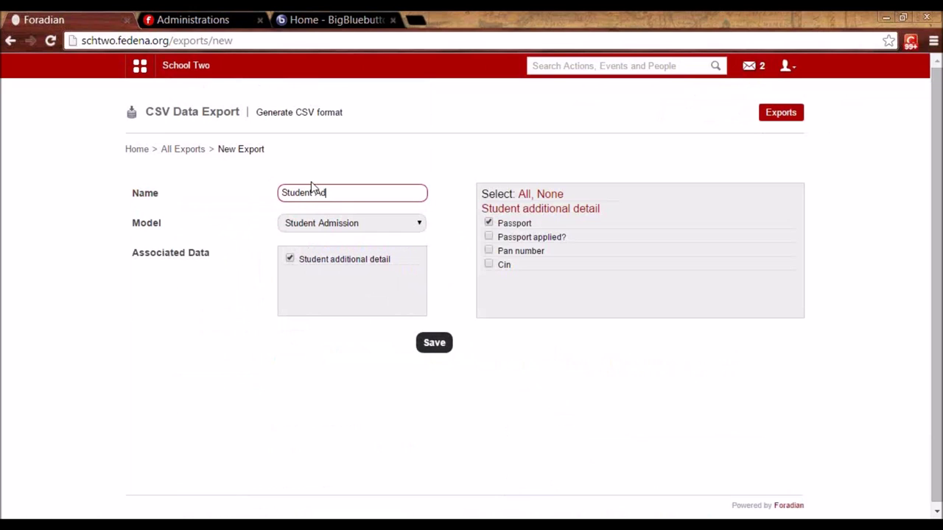
{"action": "type", "text": "mission Data for G2 A "}
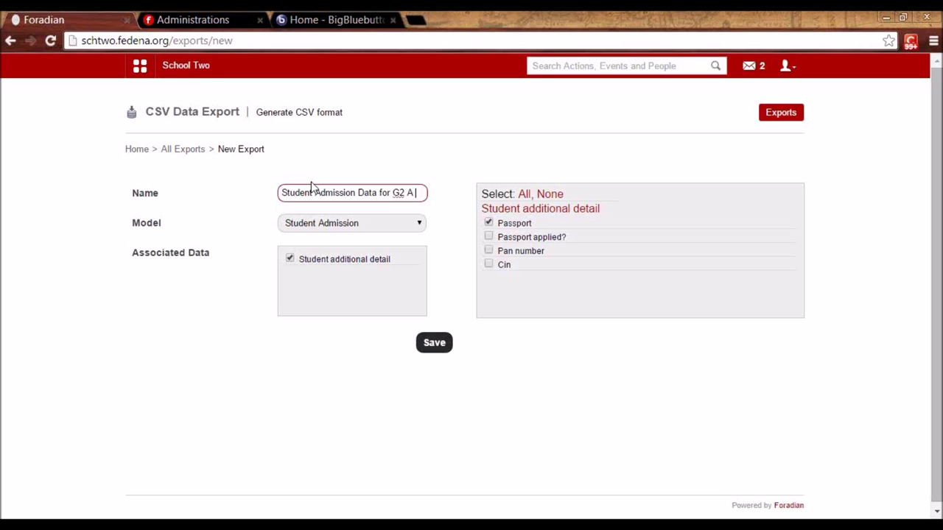
{"action": "type", "text": "2014"}
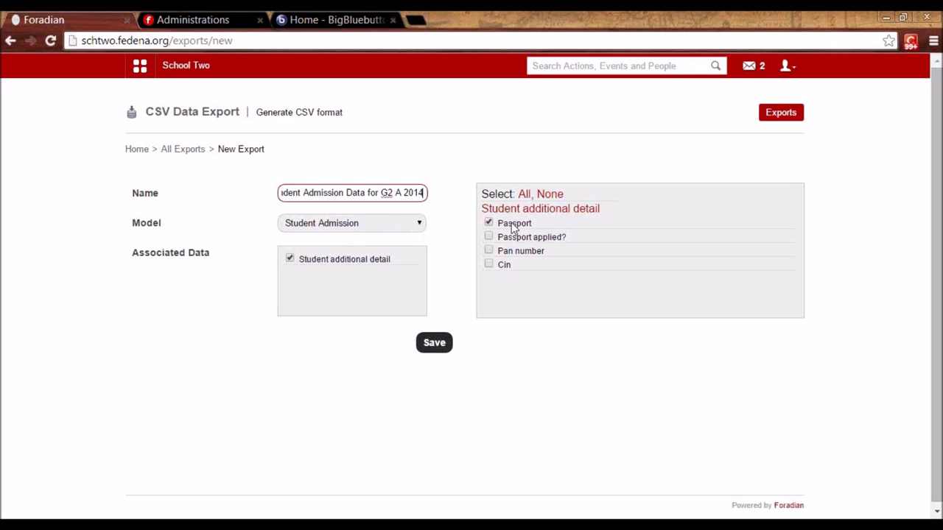
{"action": "left_click", "coordinate": [442, 344]}
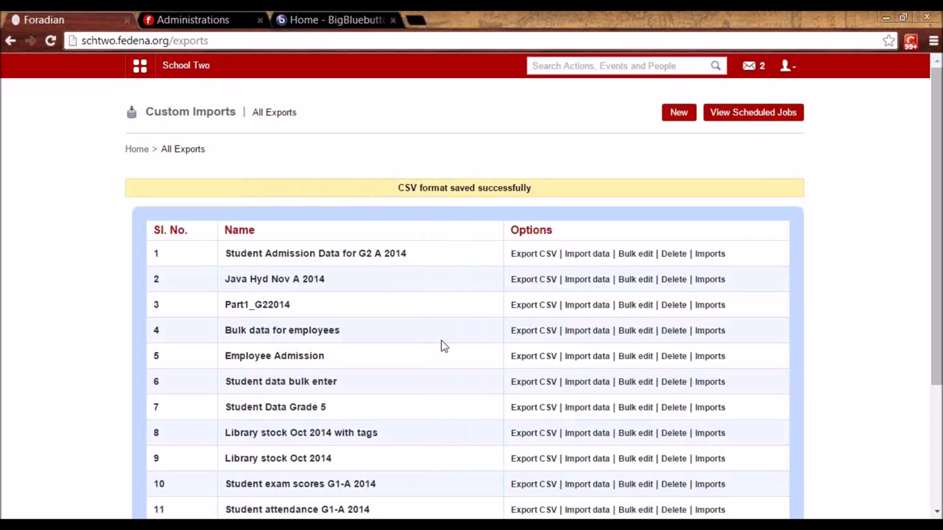
- Download and open the Student Admission CSV, preview its import page, then return to All Exports
{"action": "left_click", "coordinate": [544, 258]}
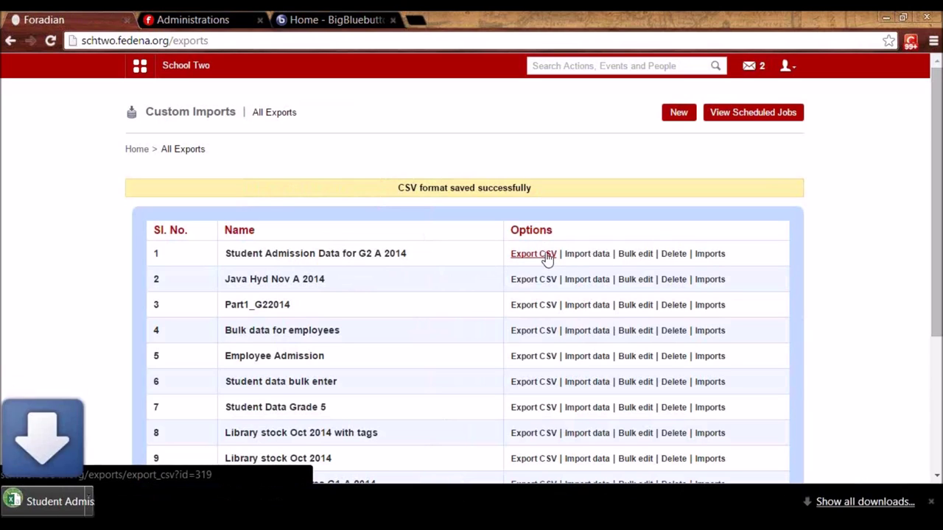
{"action": "left_click", "coordinate": [78, 508]}
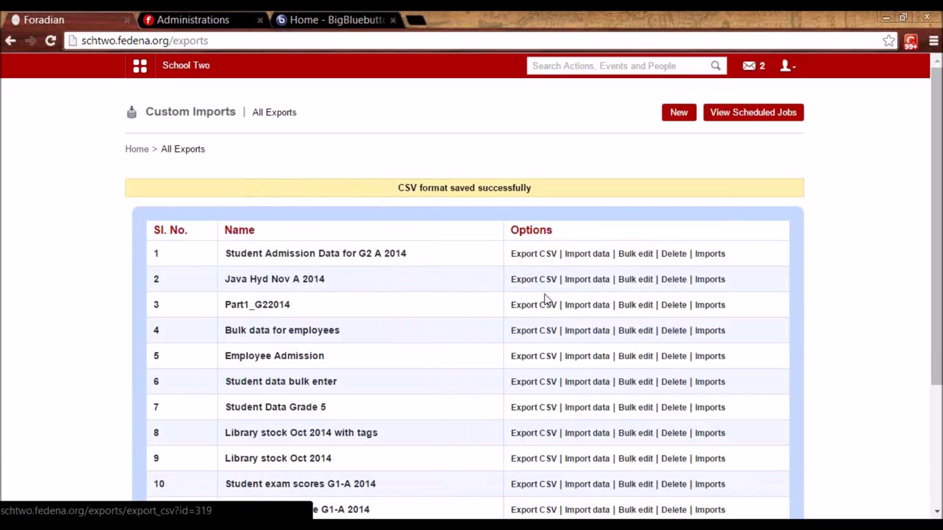
{"action": "left_click", "coordinate": [587, 255]}
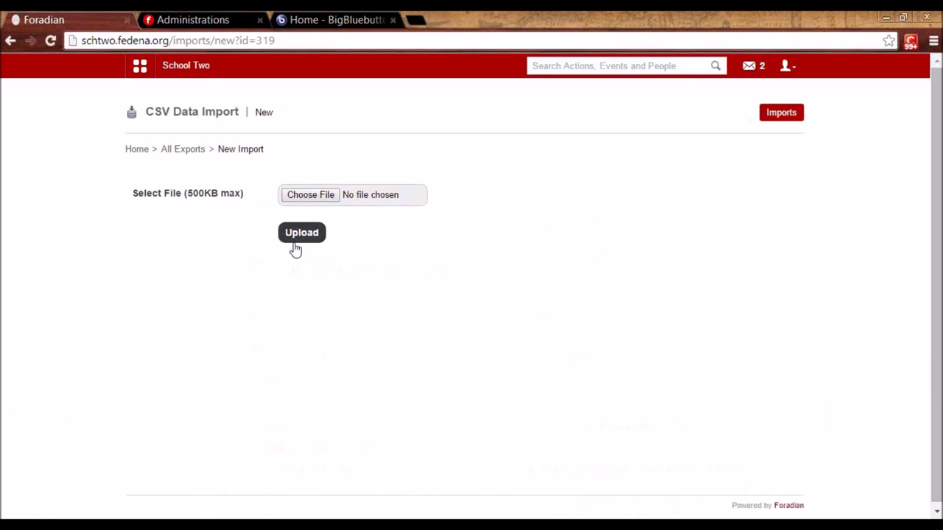
{"action": "left_click", "coordinate": [185, 151]}
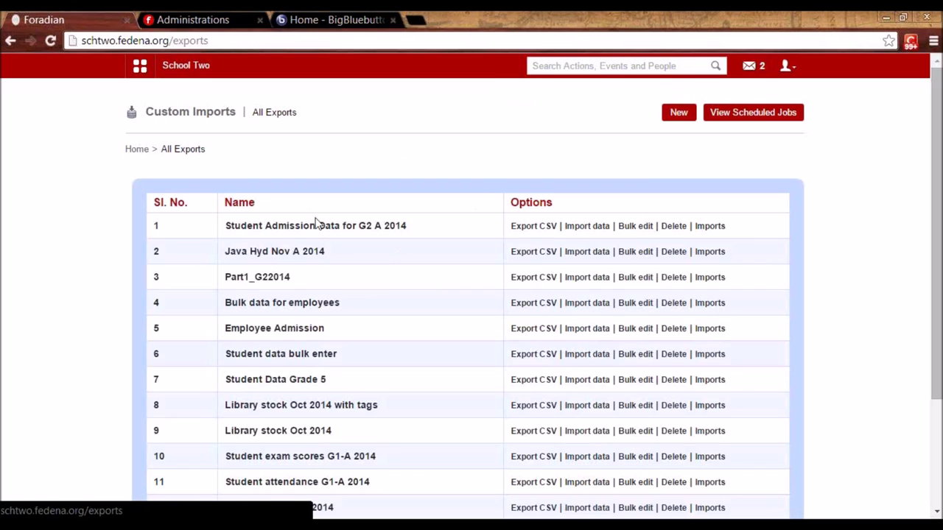
- Go to Academics > Applicant Registration to view courses Grade 1 to Grade 6 (G1–G6)
{"action": "left_click", "coordinate": [547, 68]}
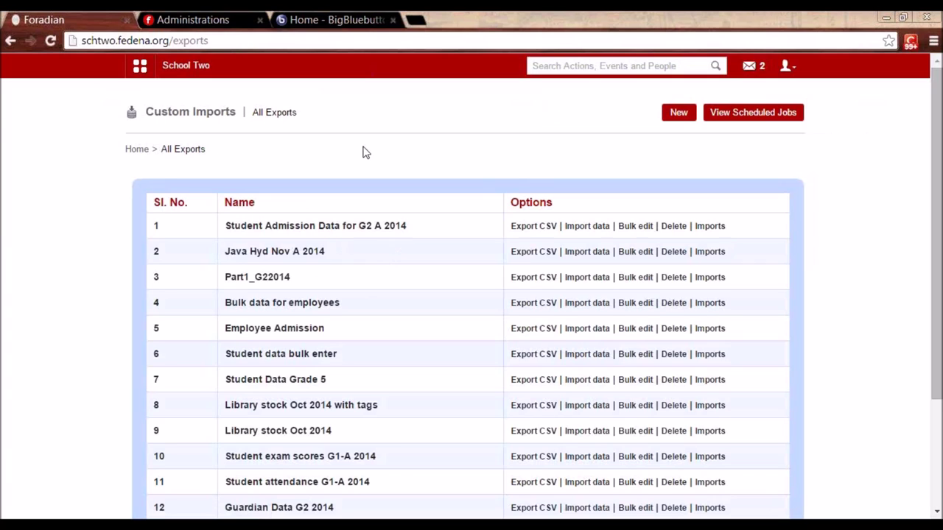
{"action": "left_click", "coordinate": [137, 66]}
{"action": "left_click", "coordinate": [233, 99]}
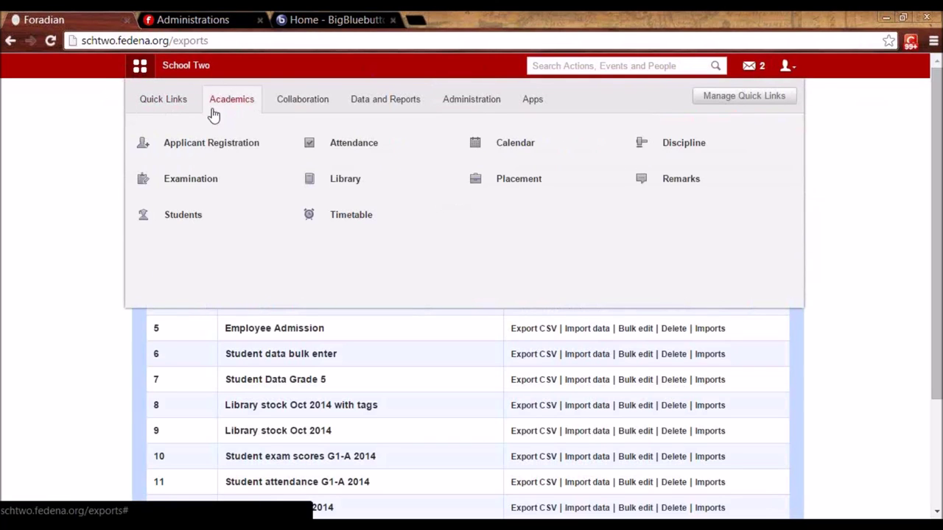
{"action": "left_click", "coordinate": [209, 147]}
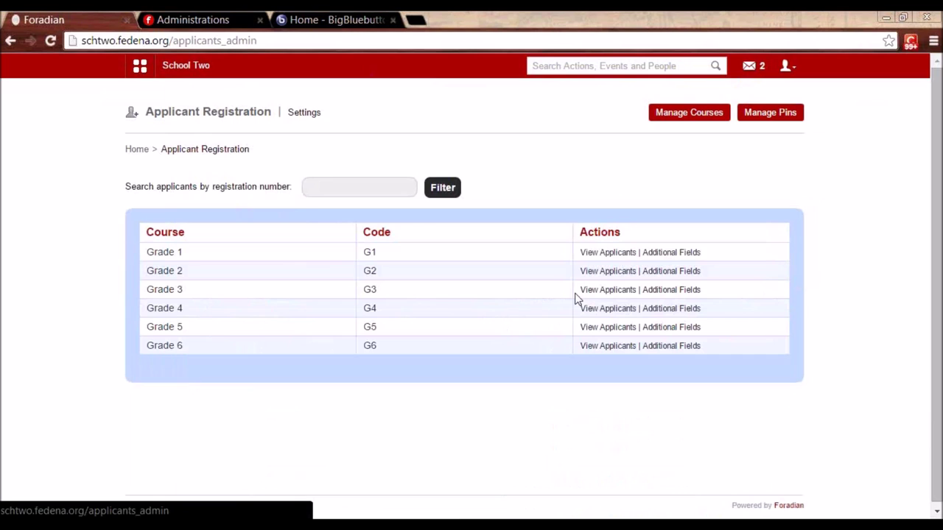
- Begin a new registration course for BA Year 1 with minimum score 23
{"action": "left_click", "coordinate": [704, 118]}
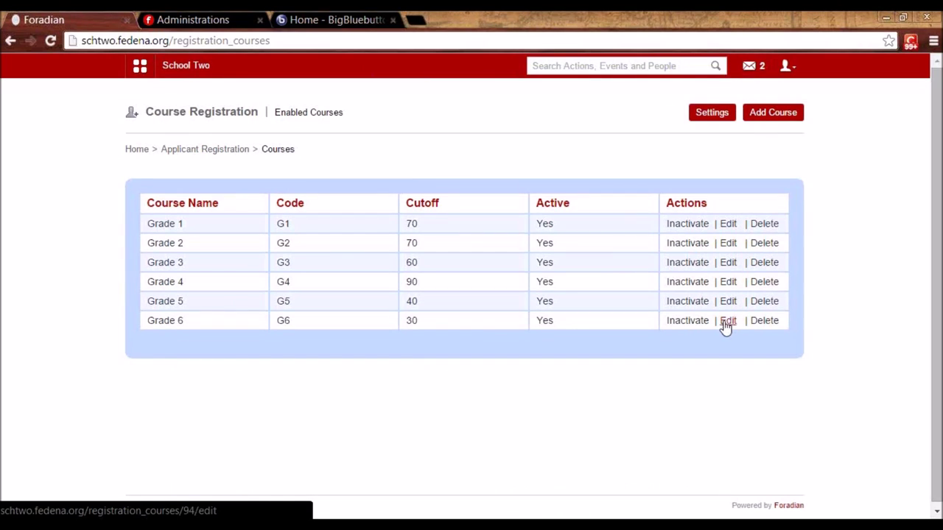
{"action": "left_click", "coordinate": [759, 119]}
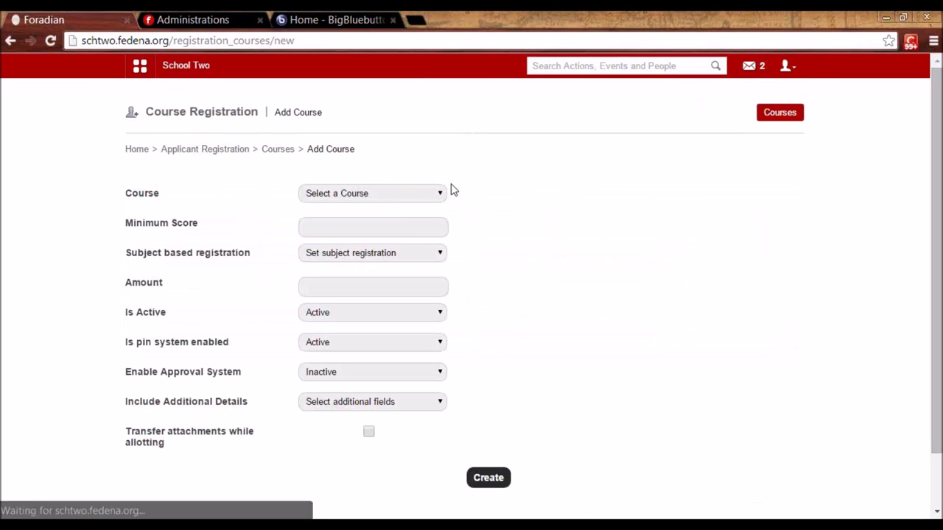
{"action": "left_click", "coordinate": [387, 193]}
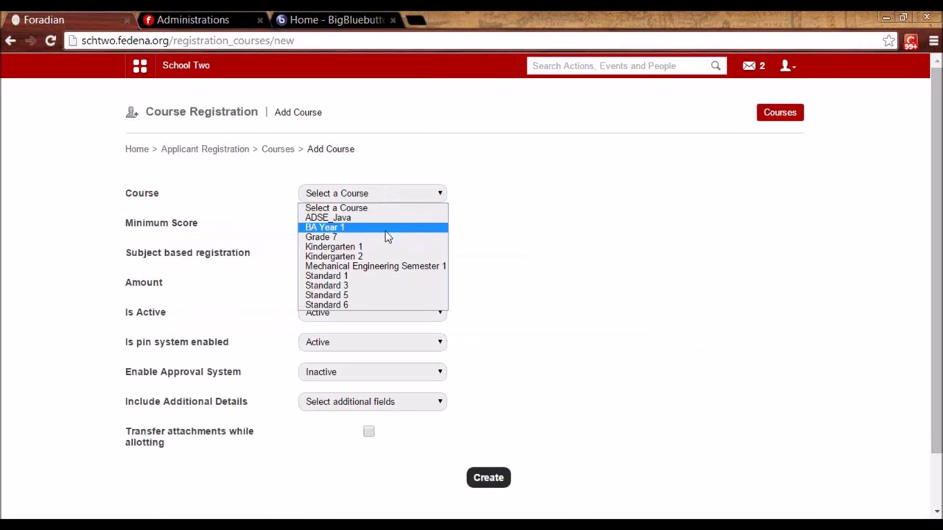
{"action": "left_click", "coordinate": [386, 229]}
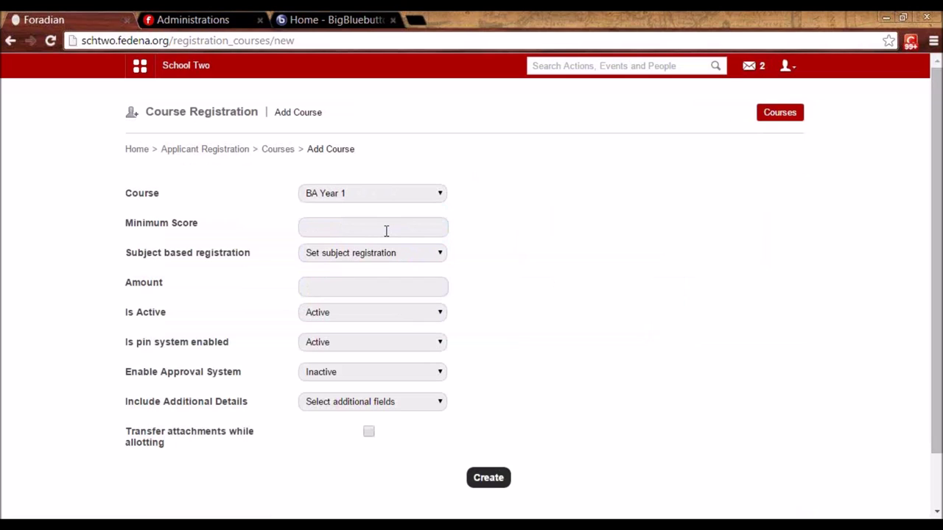
{"action": "left_click", "coordinate": [386, 232]}
{"action": "type", "text": "23"}
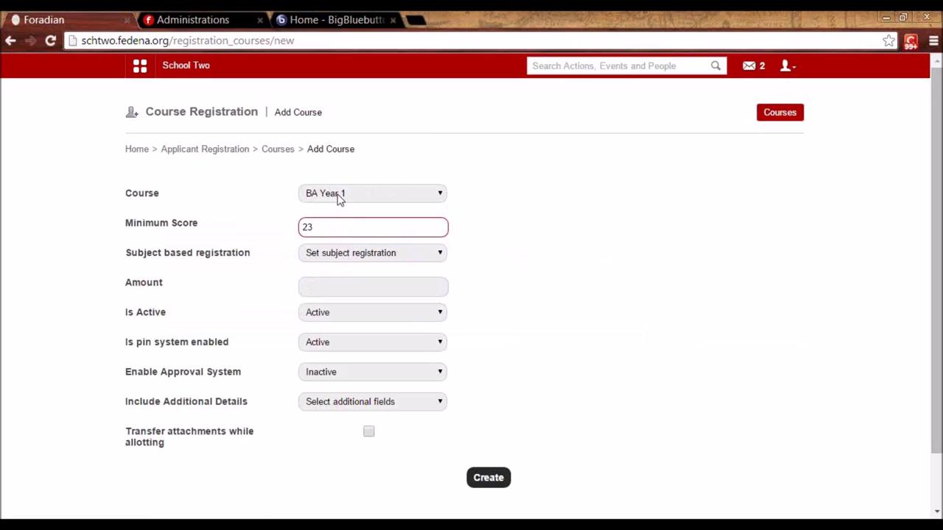
- Set subject-based registration to Active with Max Electives 2 and Min Electives 1
{"action": "left_click", "coordinate": [334, 253]}
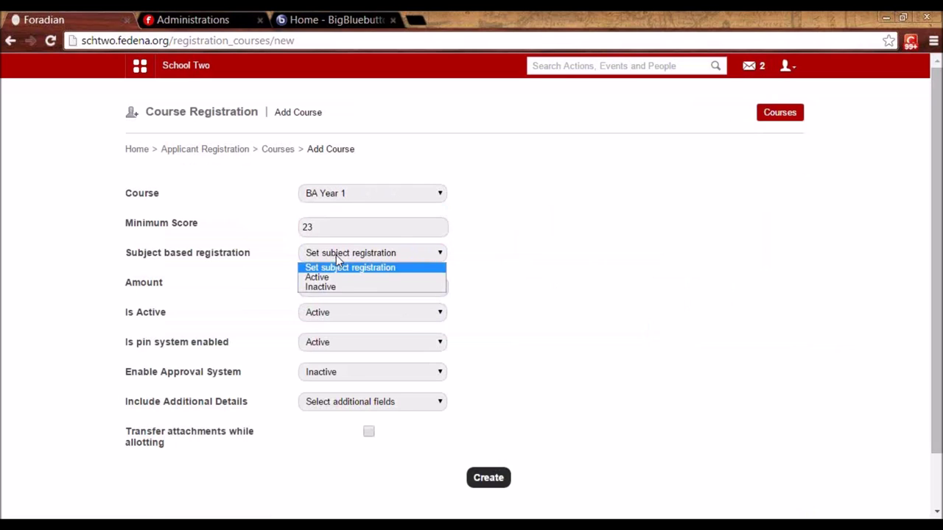
{"action": "left_click", "coordinate": [336, 254]}
{"action": "left_click", "coordinate": [330, 278]}
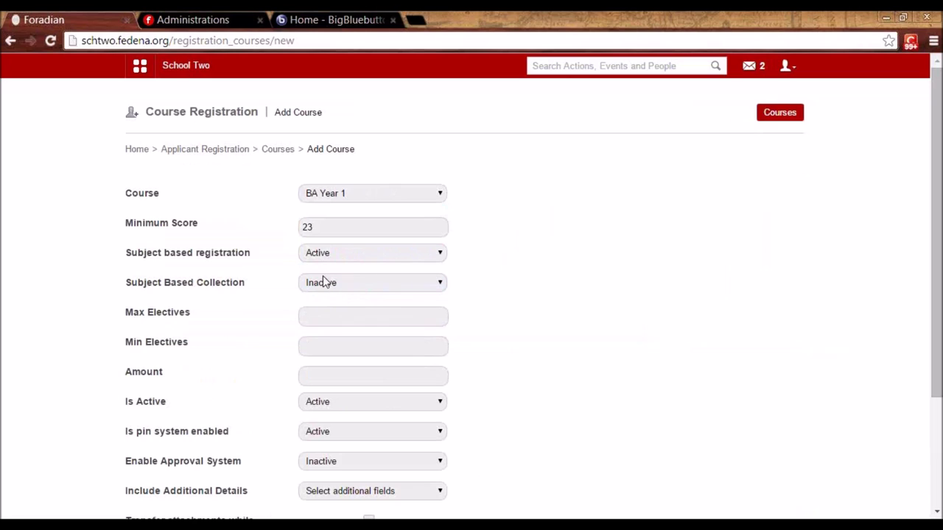
{"action": "left_click", "coordinate": [334, 341]}
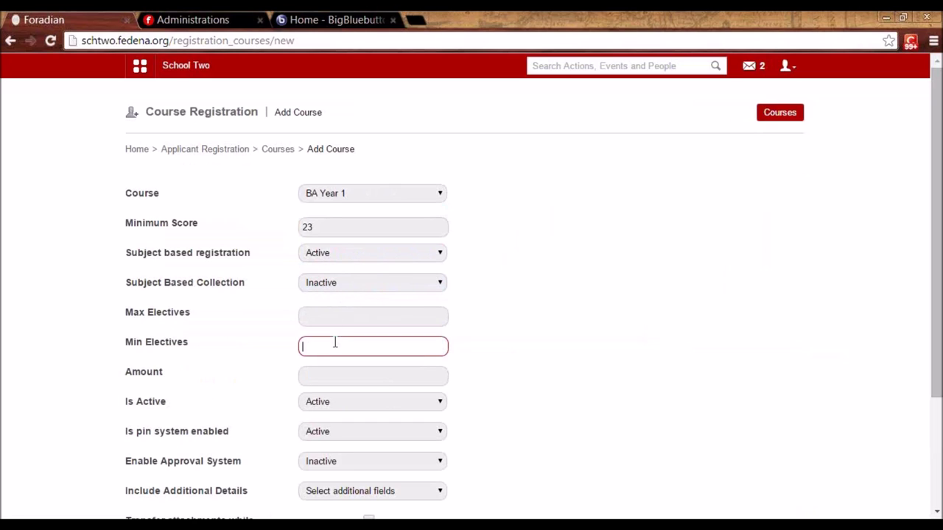
{"action": "left_click", "coordinate": [325, 318]}
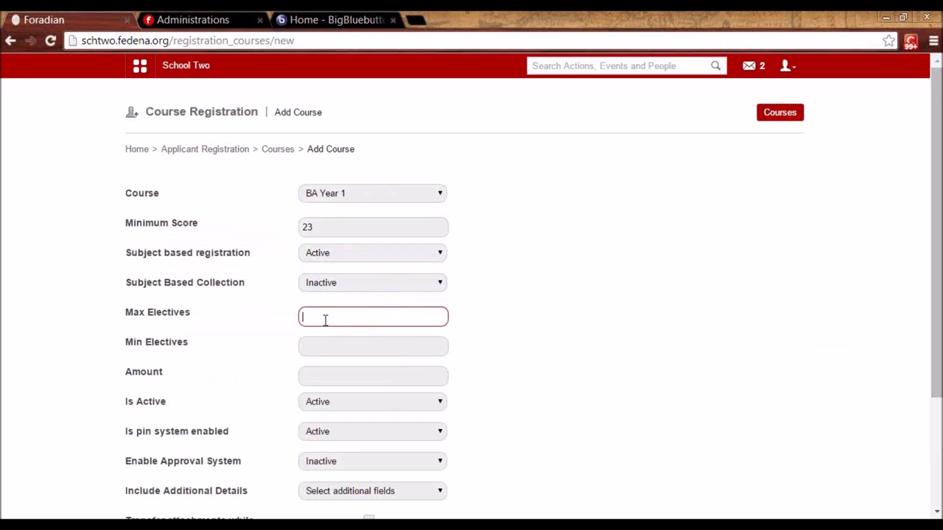
{"action": "left_click", "coordinate": [317, 347]}
{"action": "type", "text": "1"}
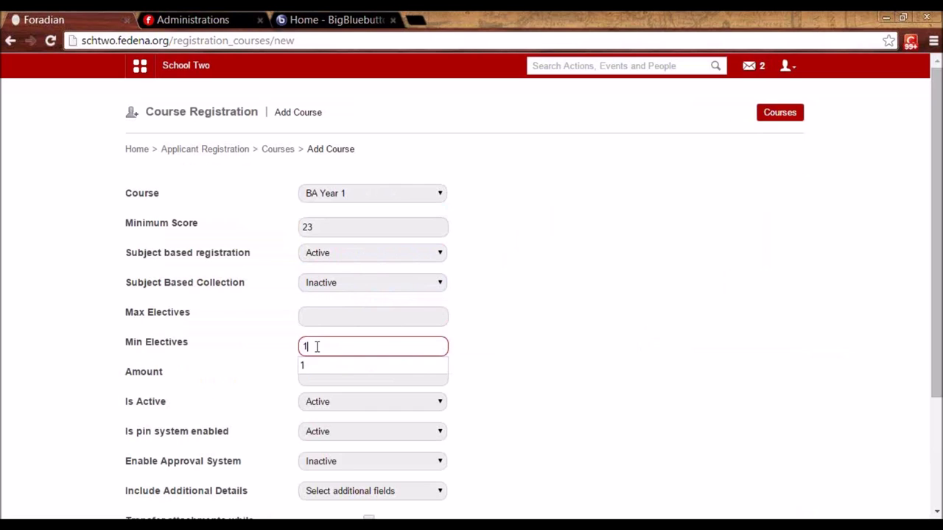
{"action": "left_click", "coordinate": [316, 318]}
{"action": "type", "text": "2"}
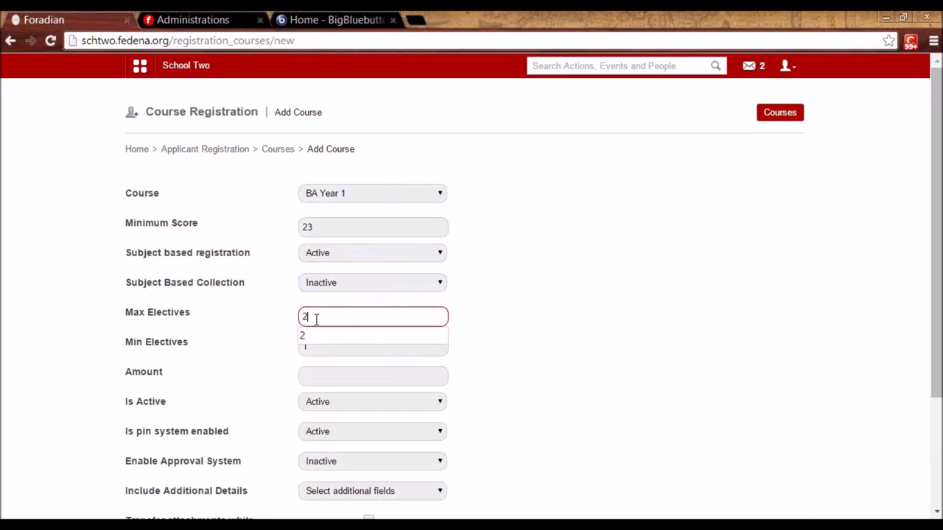
{"action": "left_click", "coordinate": [502, 348]}
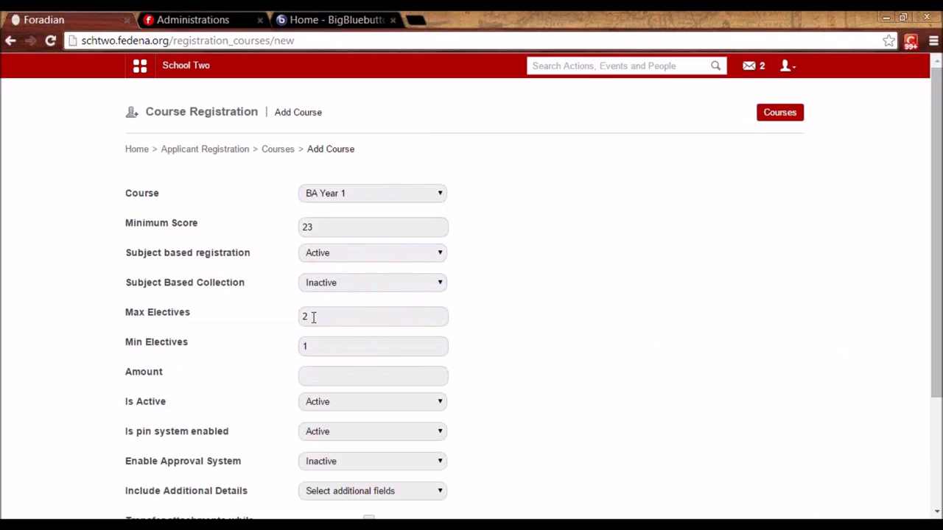
- Enter 200 as the course Amount
{"action": "left_click", "coordinate": [330, 381]}
{"action": "type", "text": "200"}
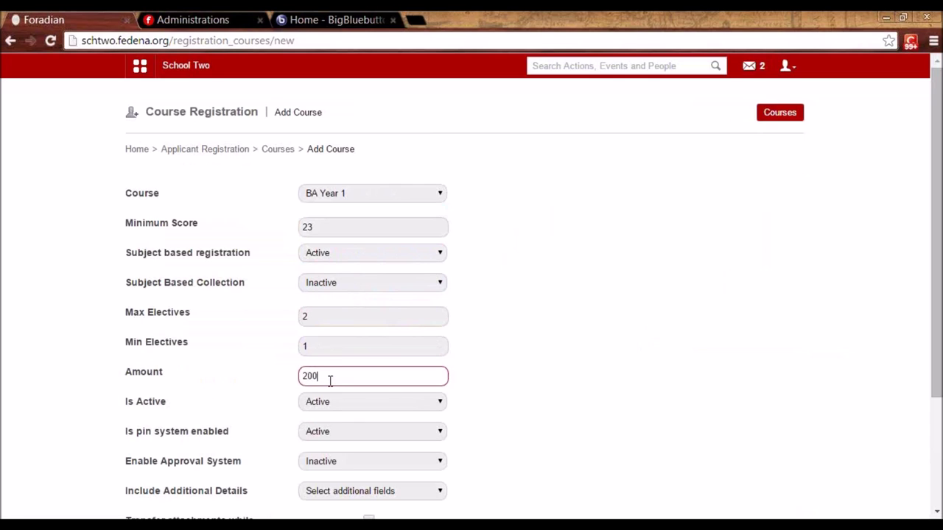
{"action": "left_click", "coordinate": [484, 414]}
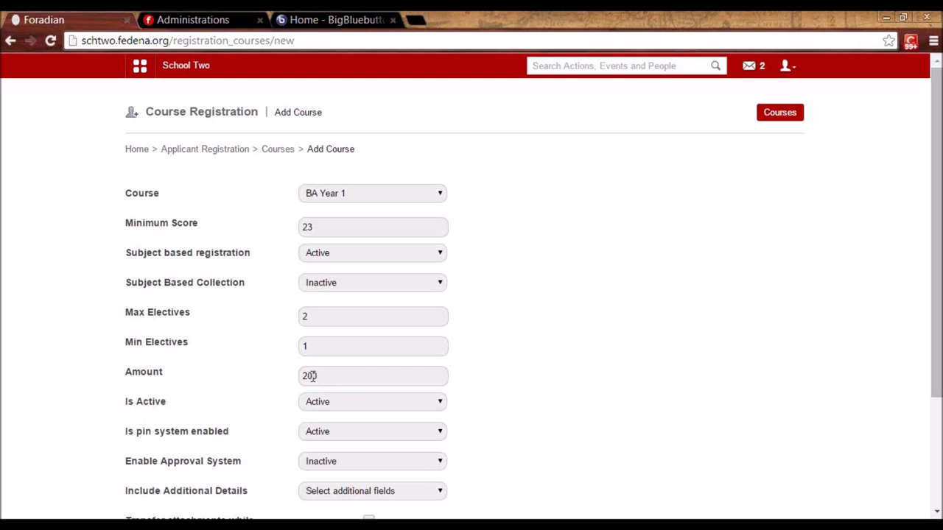
{"action": "left_click_drag", "start_coordinate": [321, 376], "coordinate": [292, 378]}
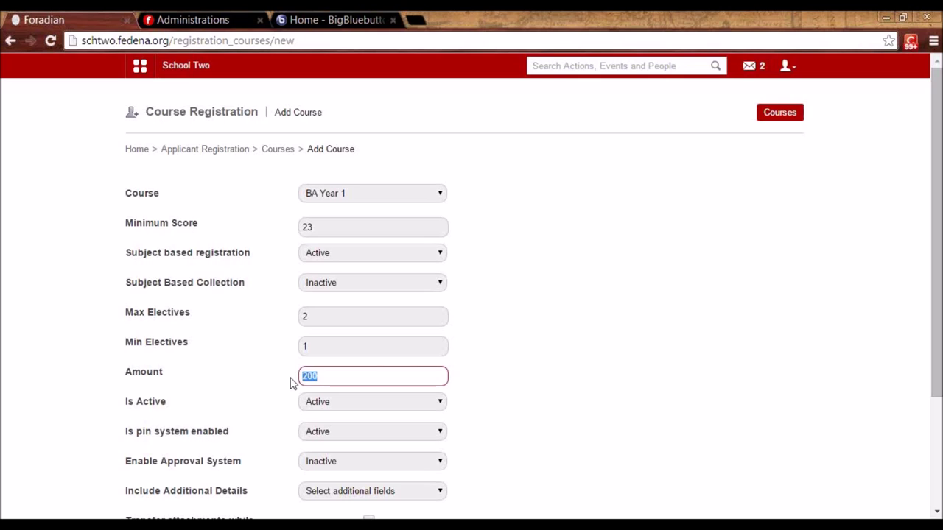
- Set Subject Based Collection to Active, recheck the elective fields, then go to the BigBlueButton tab
{"action": "left_click", "coordinate": [333, 287]}
{"action": "key", "text": "Escape"}
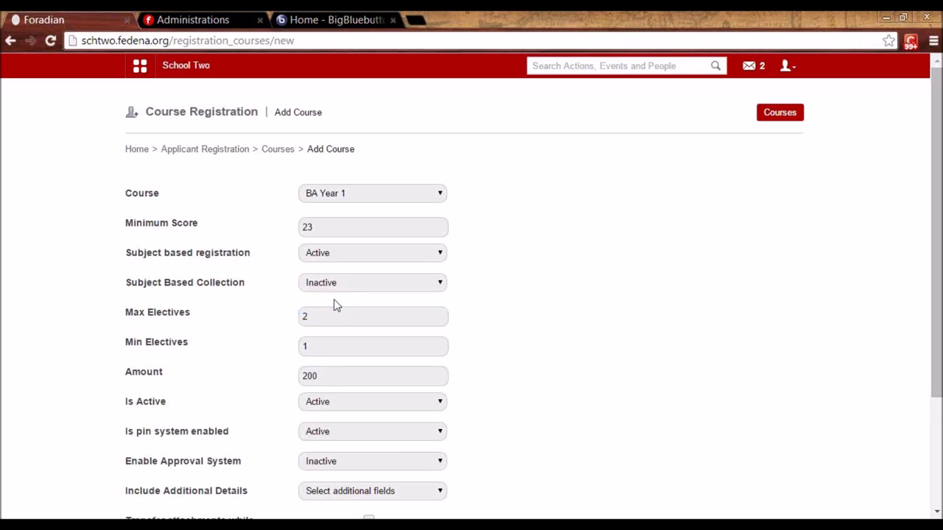
{"action": "left_click", "coordinate": [333, 299]}
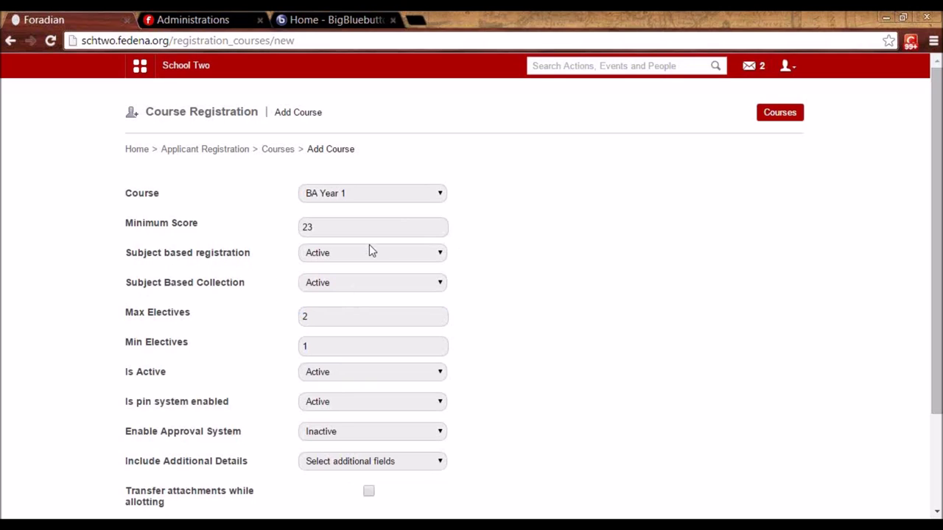
{"action": "left_click", "coordinate": [313, 352]}
{"action": "left_click", "coordinate": [324, 319]}
{"action": "left_click", "coordinate": [321, 351]}
{"action": "left_click", "coordinate": [329, 317]}
{"action": "left_click", "coordinate": [327, 349]}
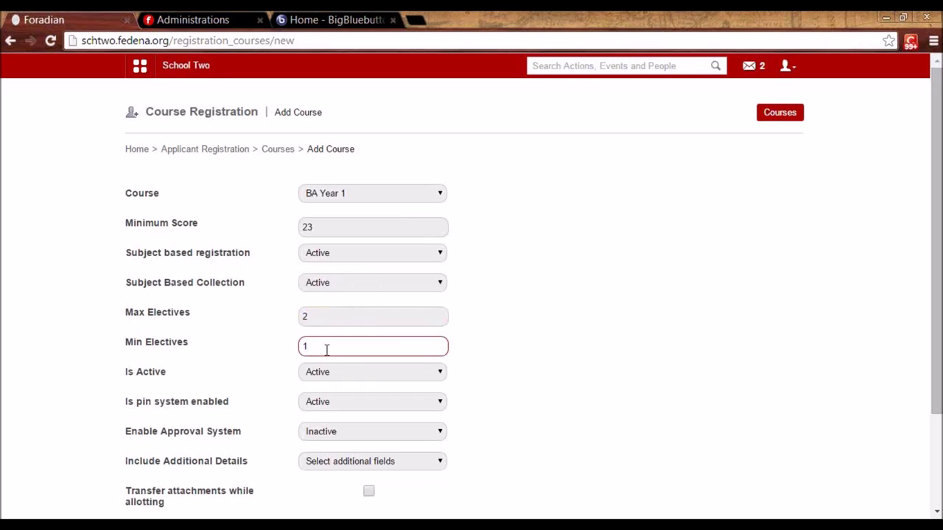
{"action": "left_click", "coordinate": [328, 20]}
- Load the schtwo Fedena site and open the BA Year 1 course under Settings > Manage Course
{"action": "left_click", "coordinate": [261, 42]}
{"action": "type", "text": "schtwo.fedena.org"}
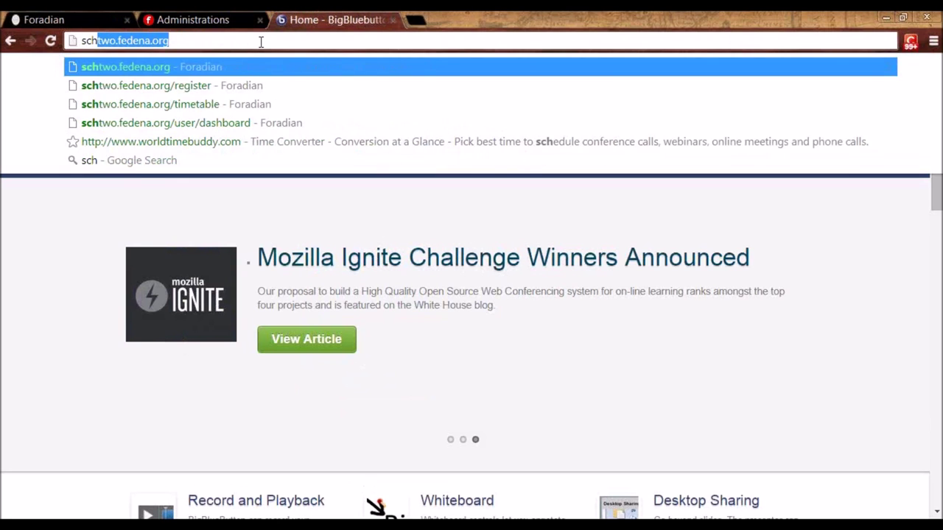
{"action": "key", "text": "Return"}
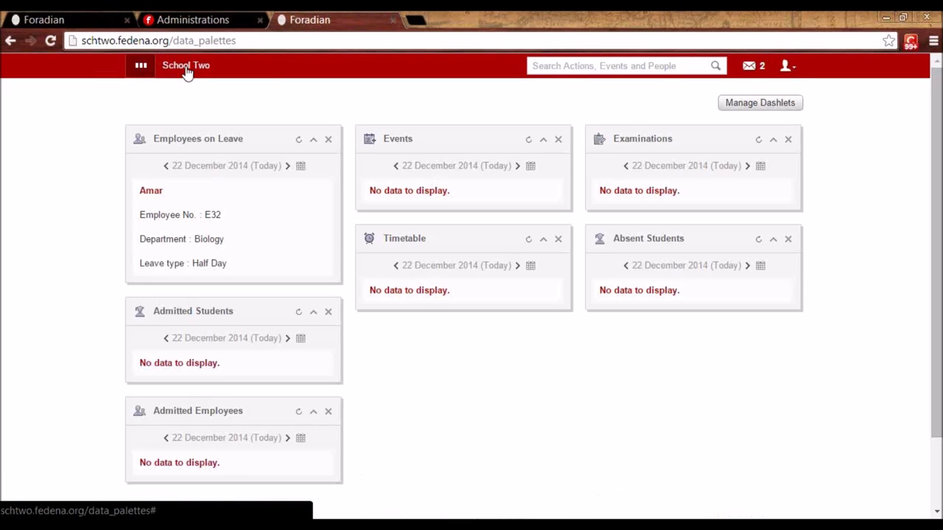
{"action": "left_click", "coordinate": [187, 70]}
{"action": "left_click", "coordinate": [451, 100]}
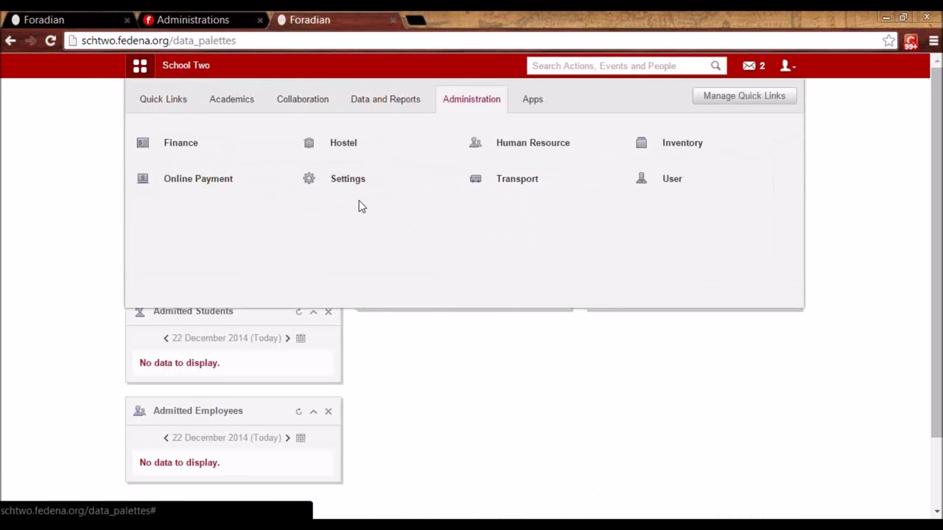
{"action": "left_click", "coordinate": [364, 179]}
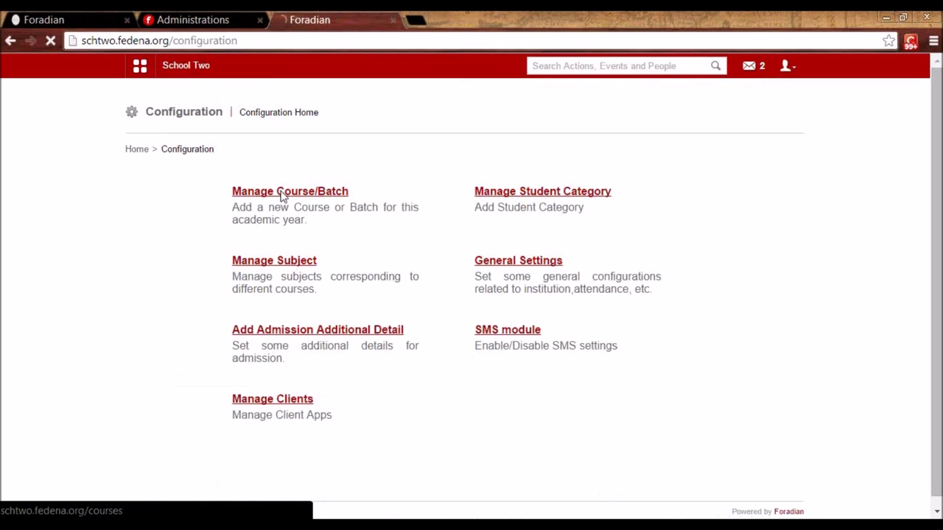
{"action": "left_click", "coordinate": [281, 193]}
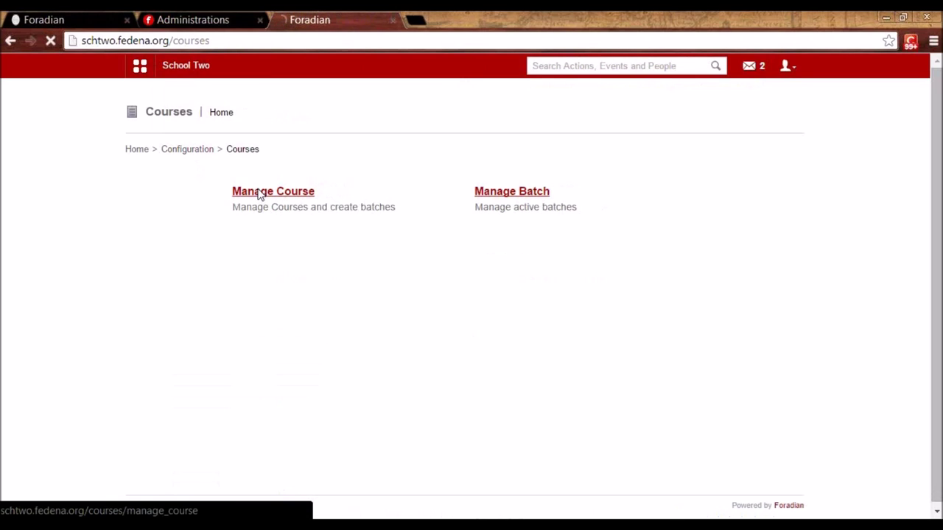
{"action": "left_click", "coordinate": [258, 195]}
{"action": "scroll", "coordinate": [302, 387], "scroll_direction": "down", "scroll_amount": 1}
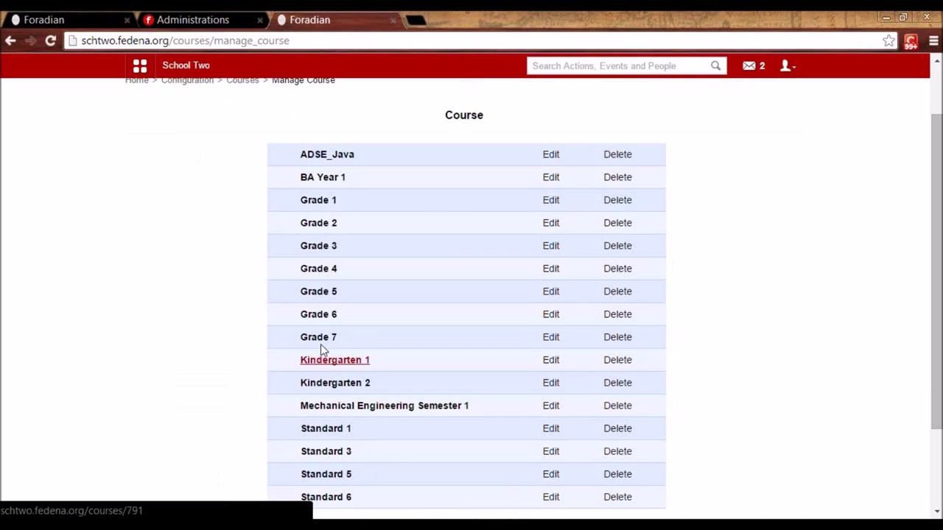
{"action": "left_click", "coordinate": [317, 181]}
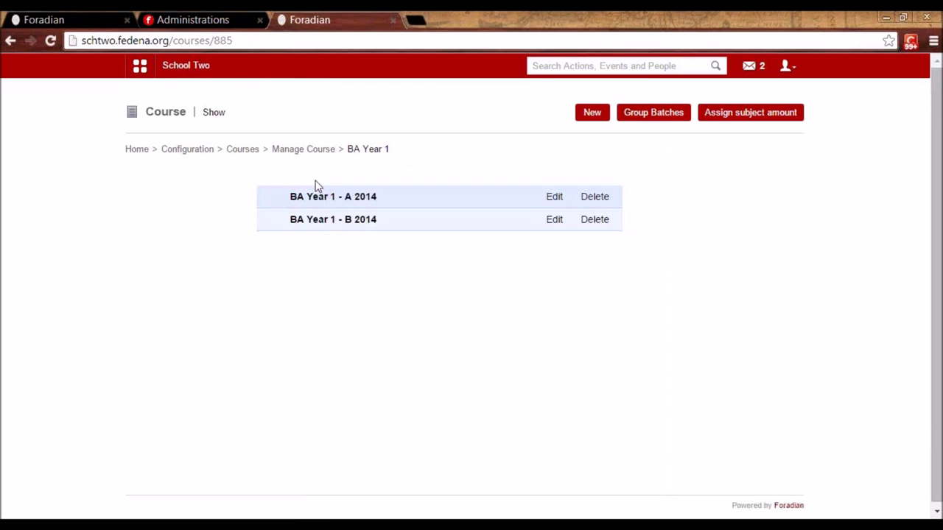
- Assign subject Num101 an amount of 100, then return to the course registration form
{"action": "left_click", "coordinate": [721, 114]}
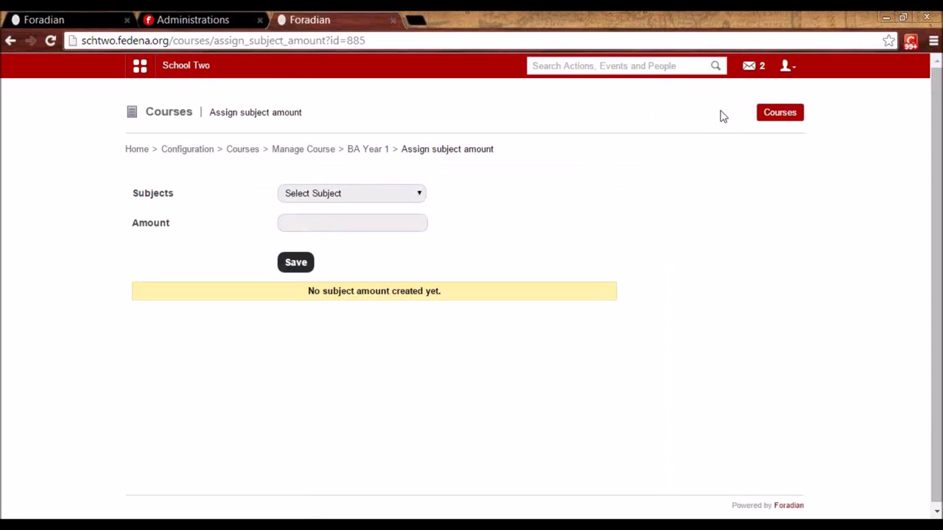
{"action": "left_click", "coordinate": [326, 193]}
{"action": "left_click", "coordinate": [328, 217]}
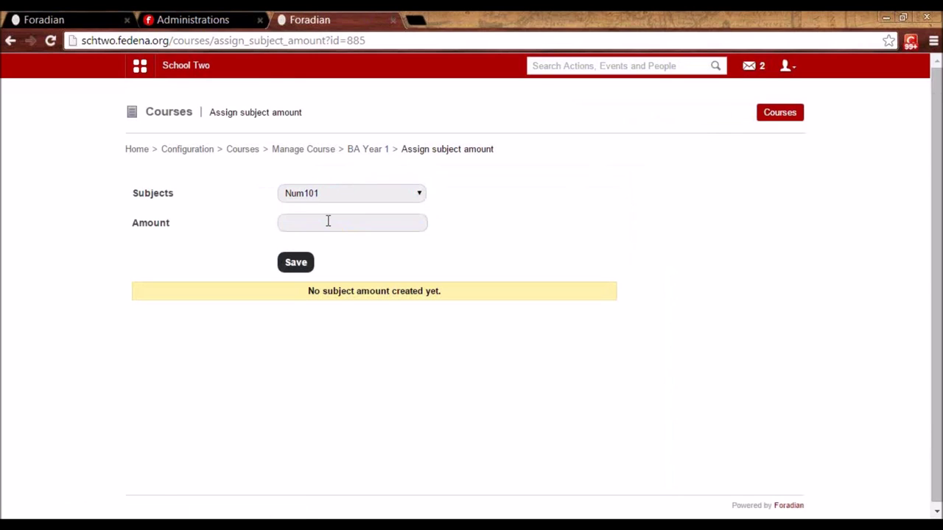
{"action": "left_click", "coordinate": [328, 221]}
{"action": "type", "text": "100"}
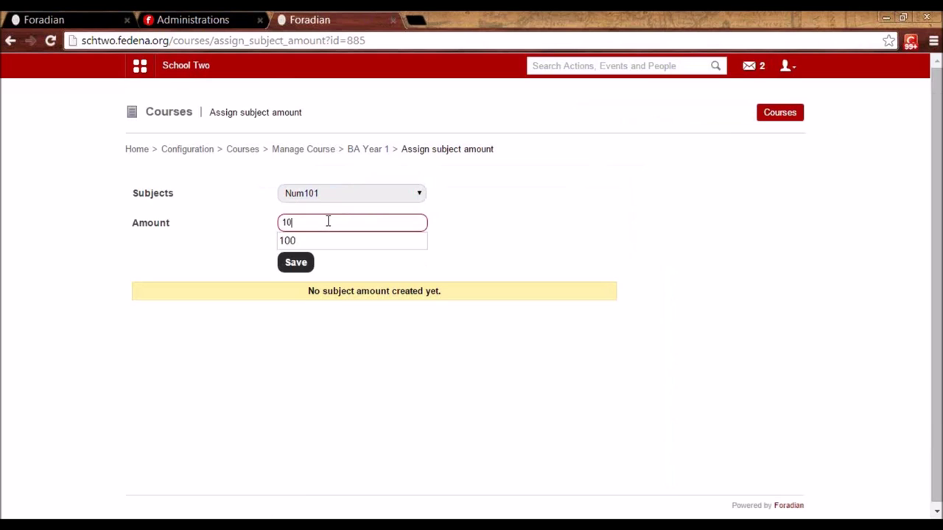
{"action": "left_click", "coordinate": [518, 243]}
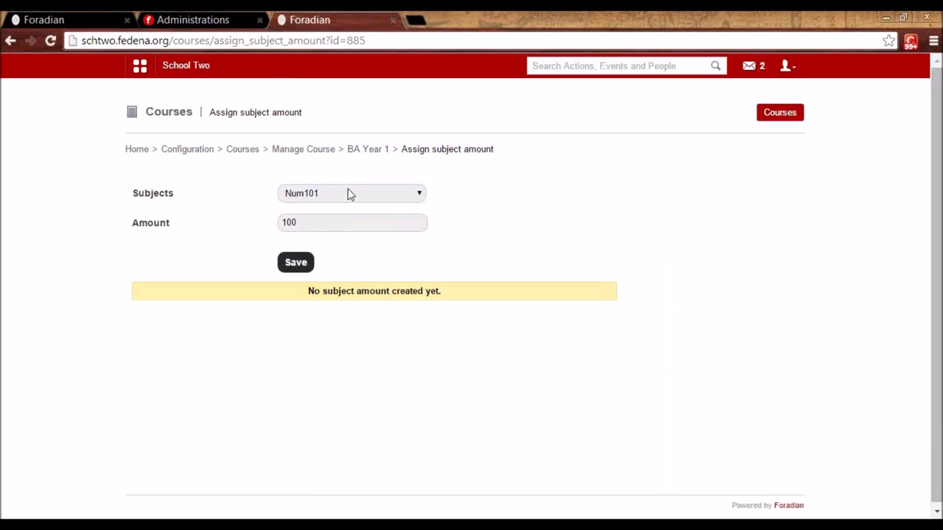
{"action": "double_click", "coordinate": [318, 224]}
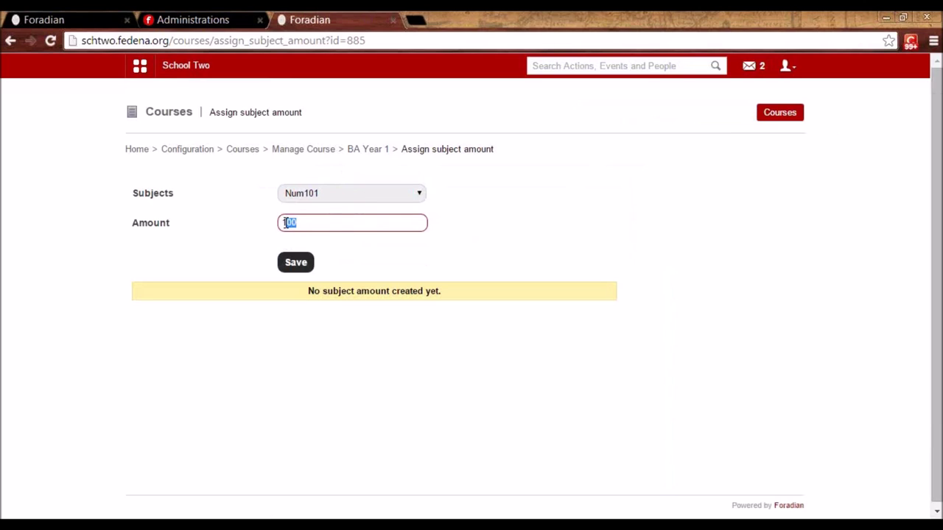
{"action": "left_click", "coordinate": [556, 221]}
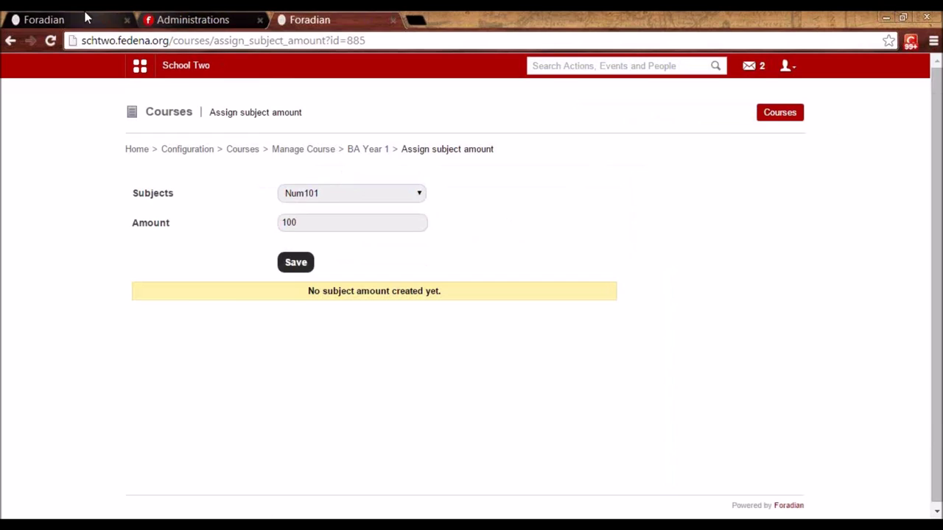
{"action": "left_click", "coordinate": [84, 17]}
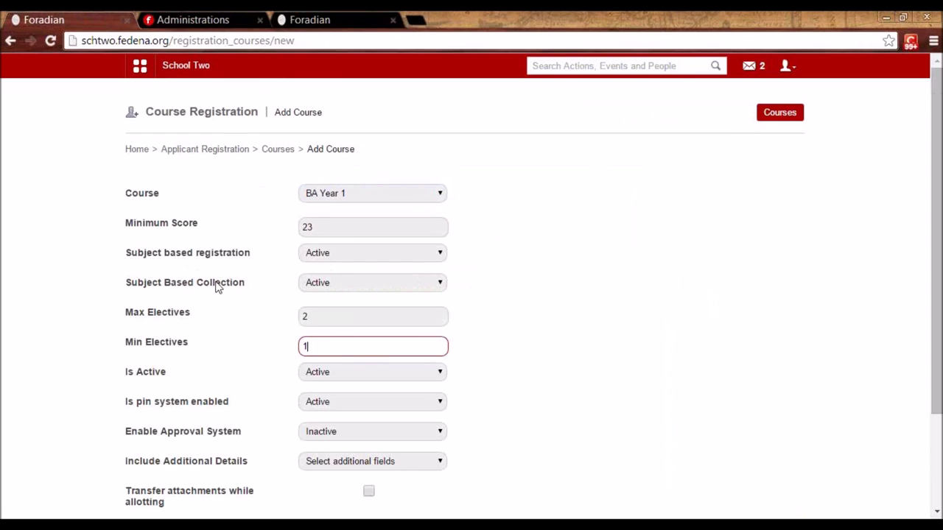
- Set Subject Based Collection back to Inactive and enter a course Amount of 450
{"action": "left_click", "coordinate": [330, 285]}
{"action": "left_click", "coordinate": [321, 308]}
{"action": "left_click", "coordinate": [316, 378]}
{"action": "type", "text": "4"}
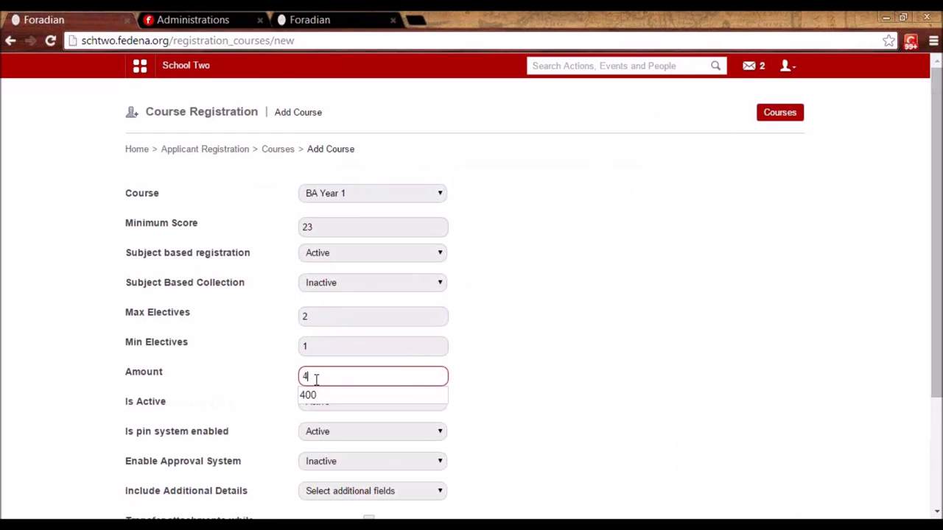
{"action": "type", "text": "50"}
{"action": "left_click", "coordinate": [500, 416]}
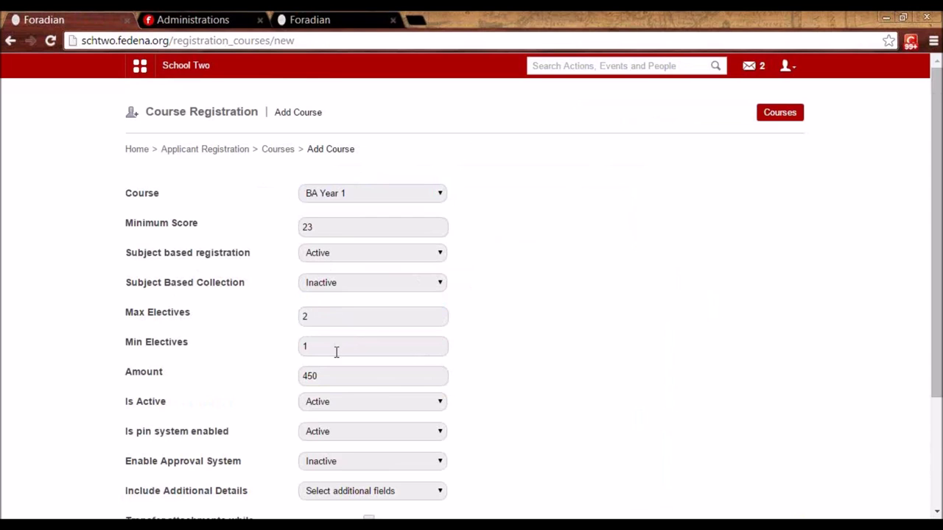
- Set Enable Approval System to Active
{"action": "scroll", "coordinate": [336, 352], "scroll_direction": "down", "scroll_amount": 3}
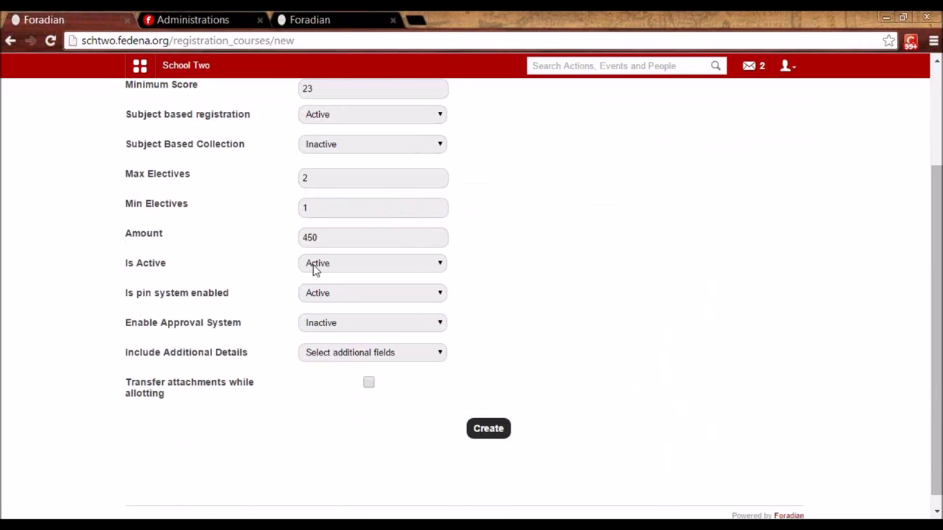
{"action": "scroll", "coordinate": [329, 272], "scroll_direction": "up", "scroll_amount": 2}
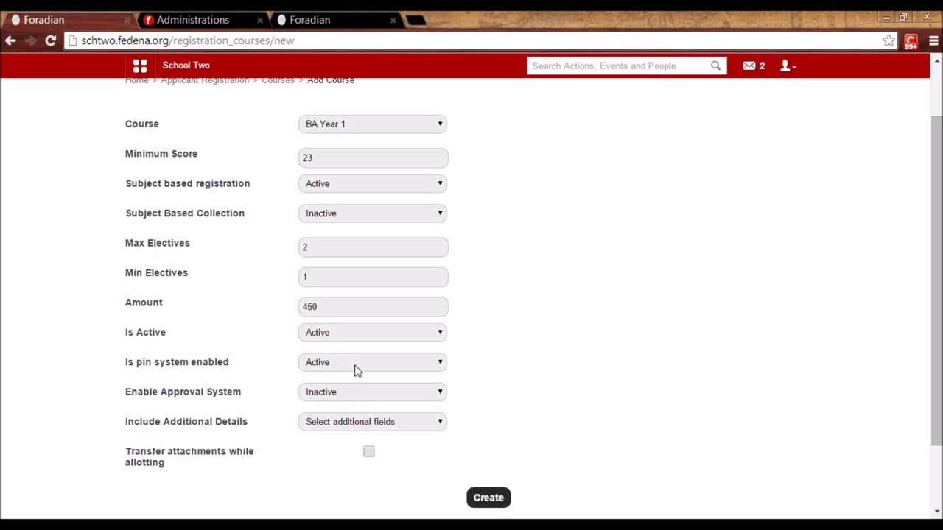
{"action": "scroll", "coordinate": [312, 332], "scroll_direction": "up", "scroll_amount": 1}
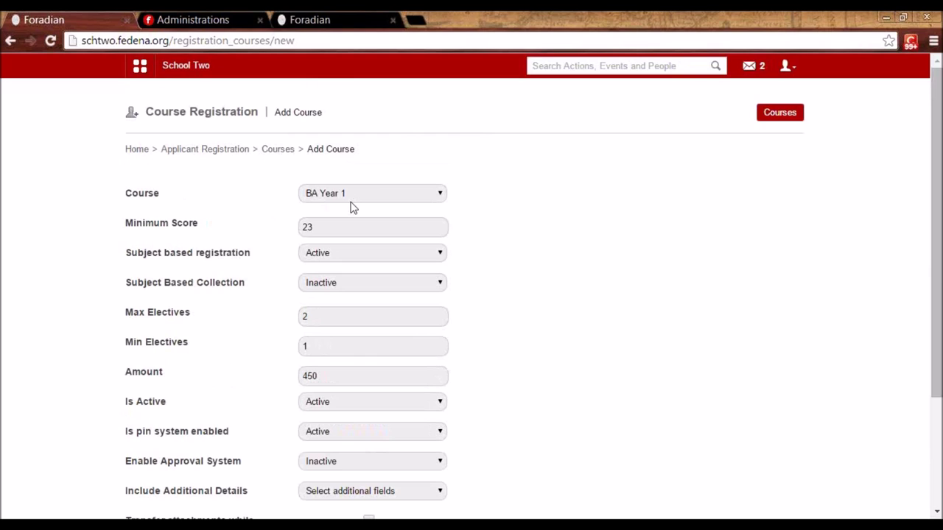
{"action": "scroll", "coordinate": [352, 208], "scroll_direction": "down", "scroll_amount": 1}
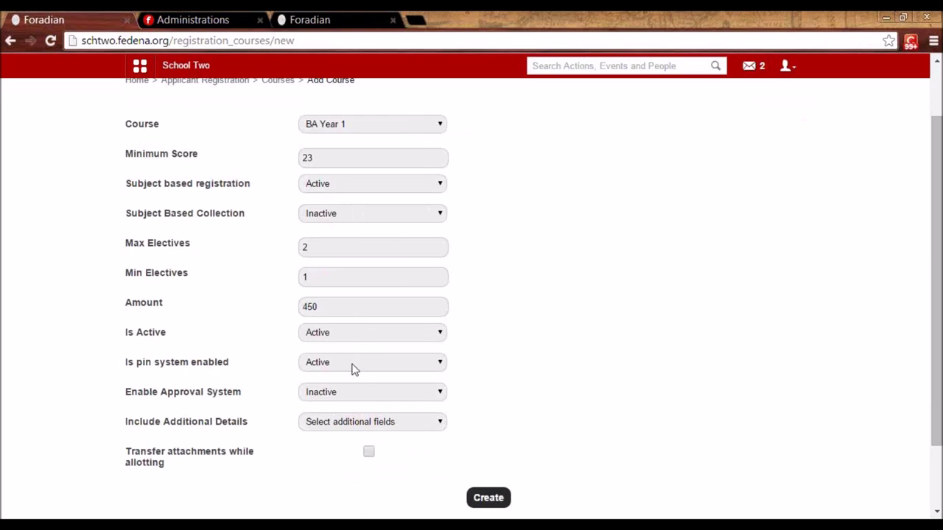
{"action": "left_click", "coordinate": [353, 392]}
{"action": "left_click", "coordinate": [340, 415]}
- Activate Include Additional Details, tick Passport, and enable transferring attachments while allotting
{"action": "left_click", "coordinate": [336, 422]}
{"action": "left_click", "coordinate": [342, 447]}
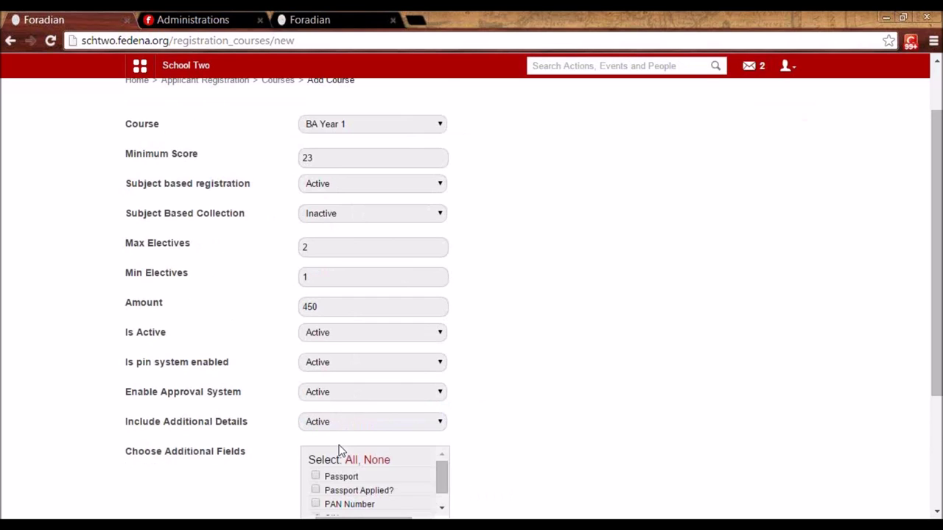
{"action": "scroll", "coordinate": [339, 451], "scroll_direction": "down", "scroll_amount": 2}
{"action": "left_click", "coordinate": [315, 391]}
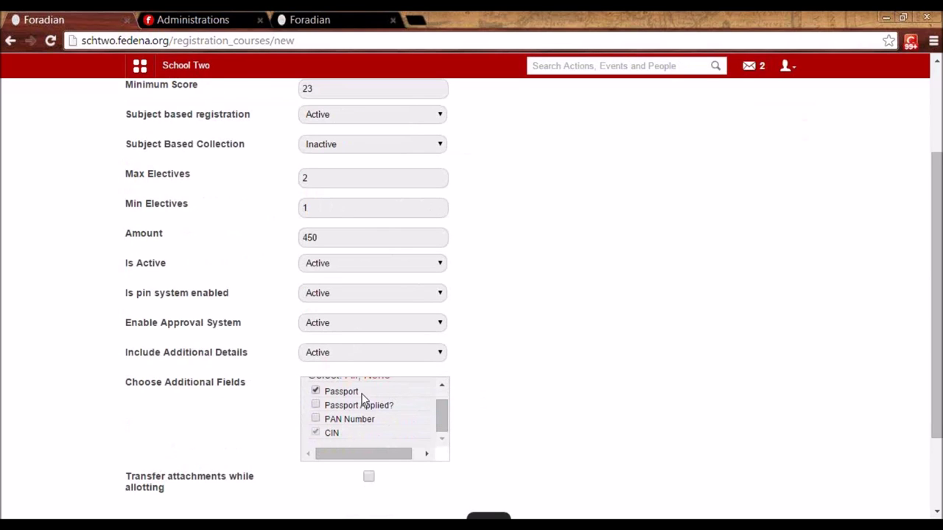
{"action": "scroll", "coordinate": [361, 399], "scroll_direction": "down", "scroll_amount": 1}
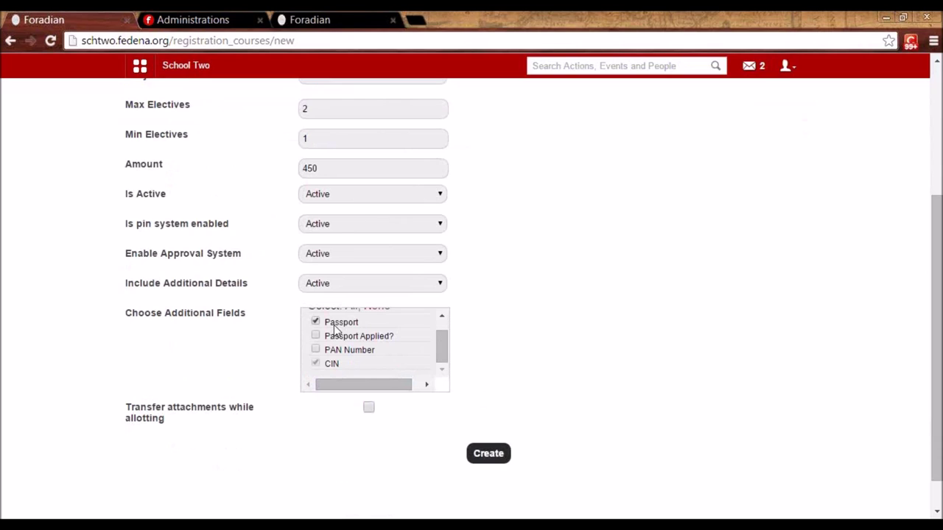
{"action": "left_click", "coordinate": [367, 407]}
{"action": "scroll", "coordinate": [390, 366], "scroll_direction": "up", "scroll_amount": 3}
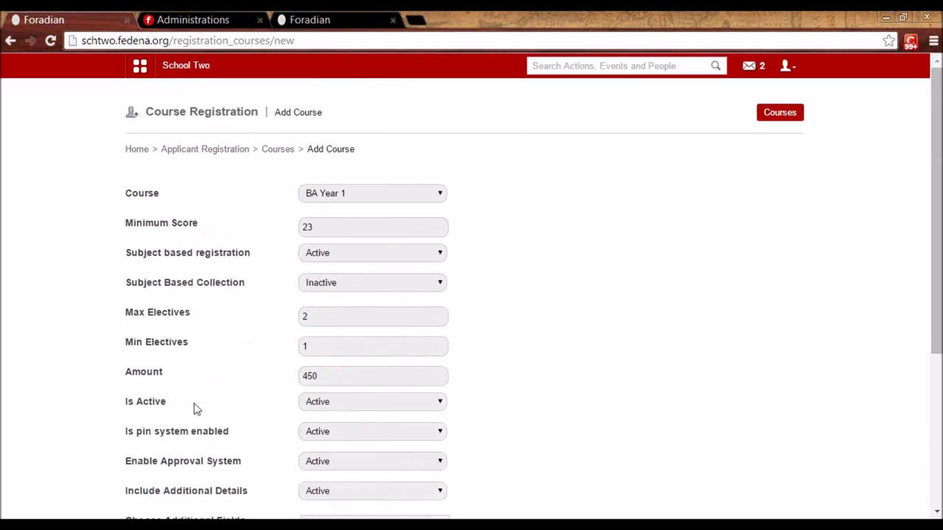
- Go back to Applicant Registration and open Manage Pins to see the pin groups
{"action": "left_click", "coordinate": [215, 152]}
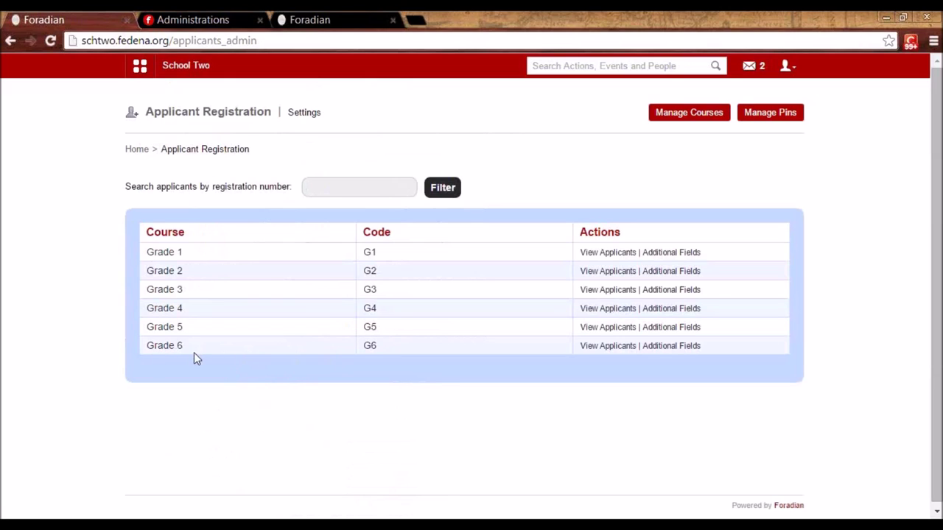
{"action": "left_click_drag", "start_coordinate": [187, 350], "coordinate": [146, 349]}
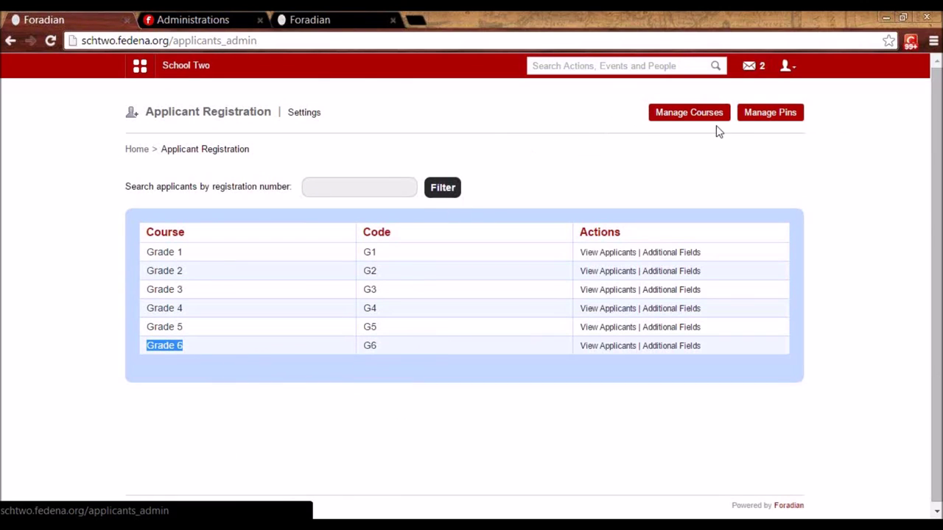
{"action": "left_click", "coordinate": [775, 123]}
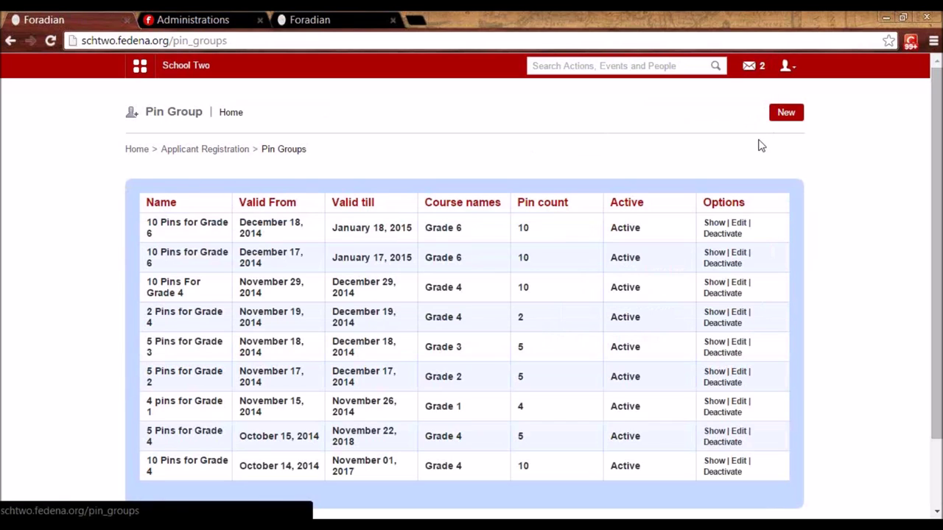
- Start a new pin group named '10 Pins For Grade 4' with a pin count of 10
{"action": "left_click", "coordinate": [786, 118]}
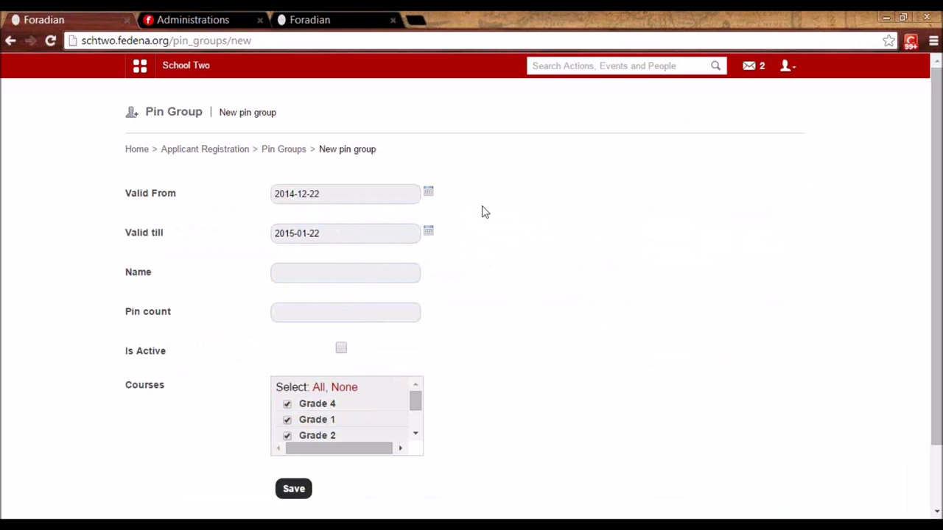
{"action": "left_click", "coordinate": [351, 274]}
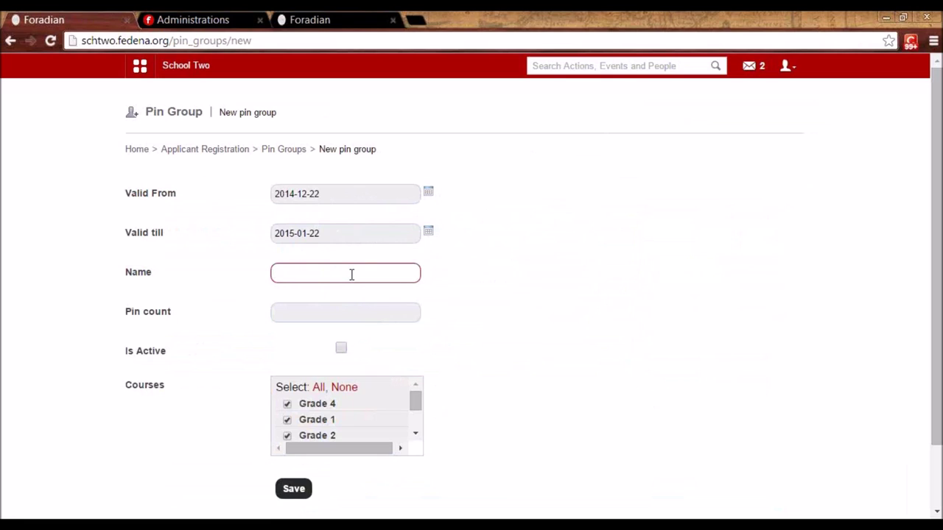
{"action": "type", "text": "10 Pins"}
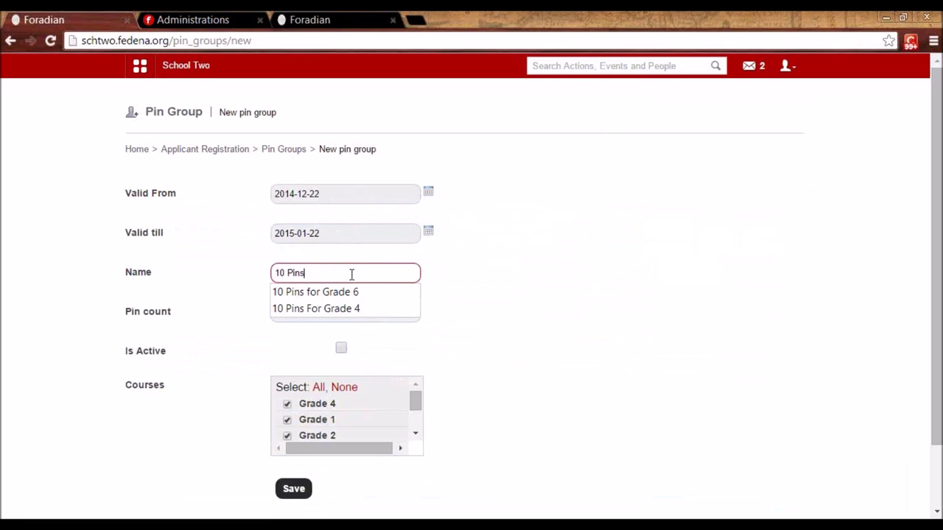
{"action": "type", "text": " for"}
{"action": "key", "text": "Down"}
{"action": "key", "text": "Down"}
{"action": "key", "text": "Return"}
{"action": "left_click", "coordinate": [352, 314]}
{"action": "type", "text": "10"}
{"action": "left_click", "coordinate": [602, 317]}
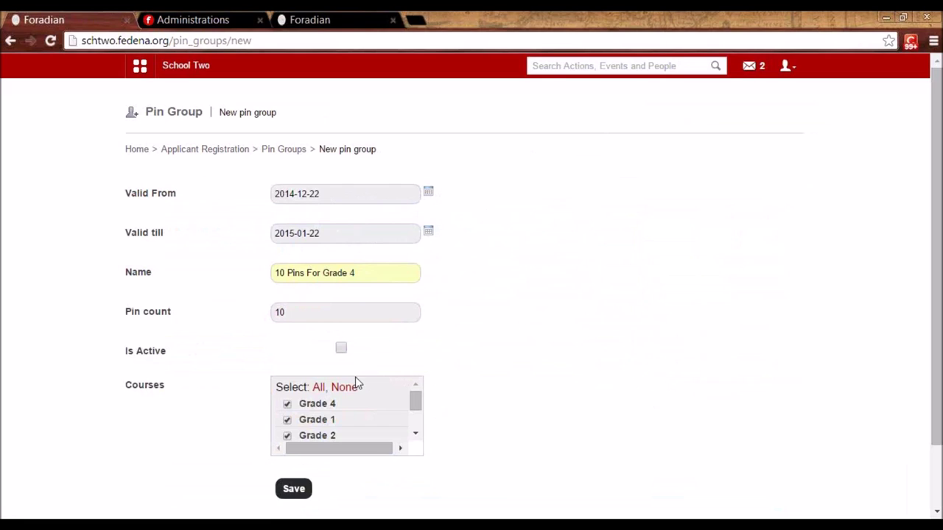
- Make the pin group active for Grade 4 only, save it, and select the first pin
{"action": "left_click", "coordinate": [341, 348]}
{"action": "left_click", "coordinate": [340, 388]}
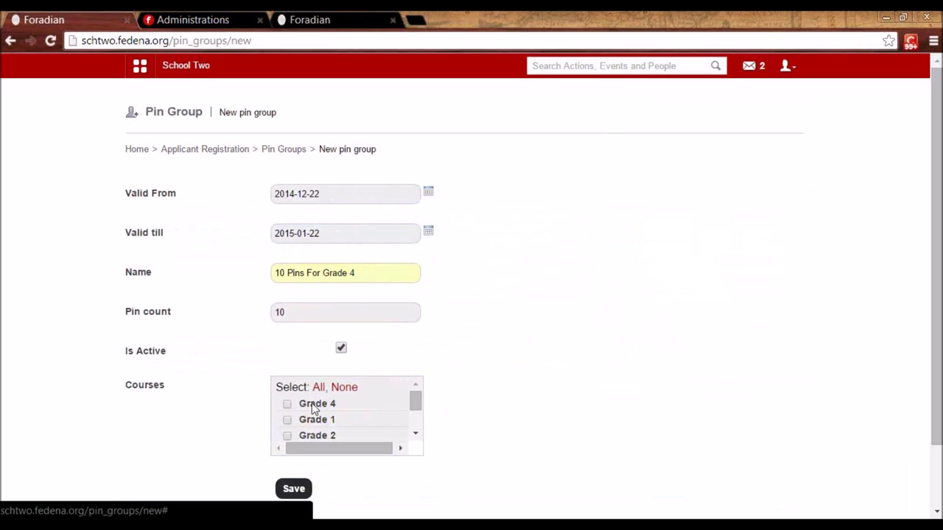
{"action": "left_click", "coordinate": [288, 405]}
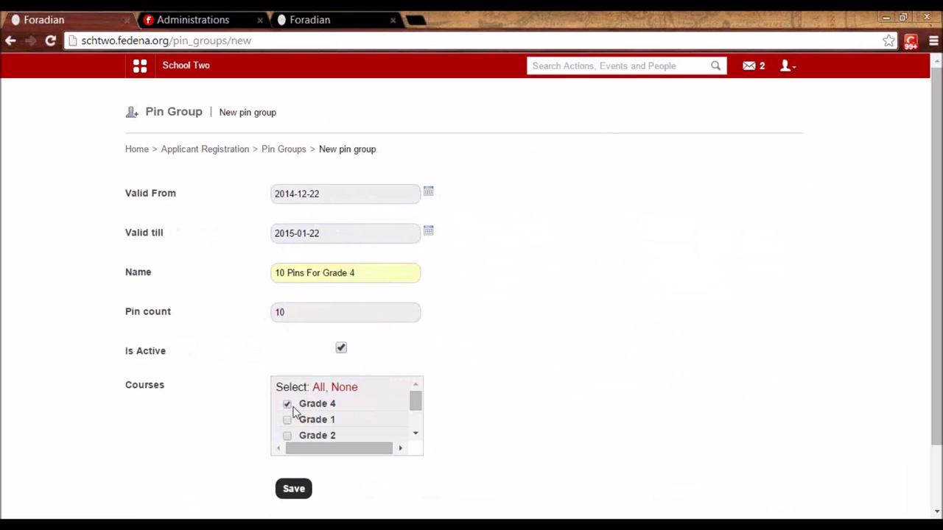
{"action": "left_click", "coordinate": [294, 489]}
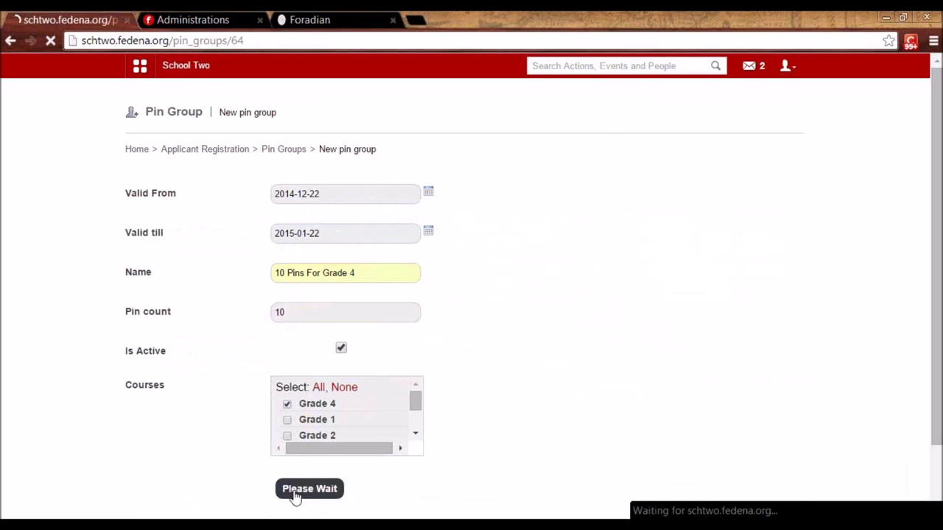
{"action": "double_click", "coordinate": [189, 313]}
{"action": "key", "text": "ctrl+c"}
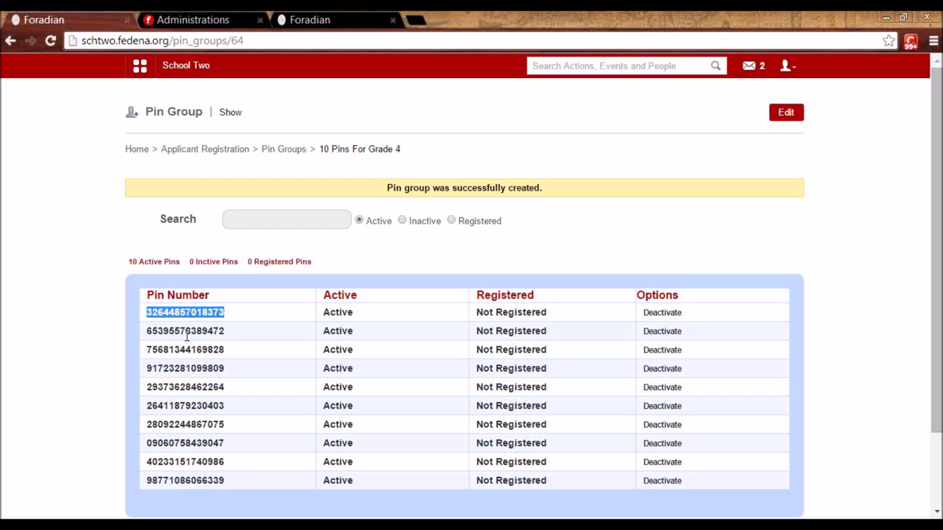
- Open schtwo.fedena.org/register in a new tab
{"action": "left_click", "coordinate": [416, 21]}
{"action": "type", "text": "schtwo.fedena.org"}
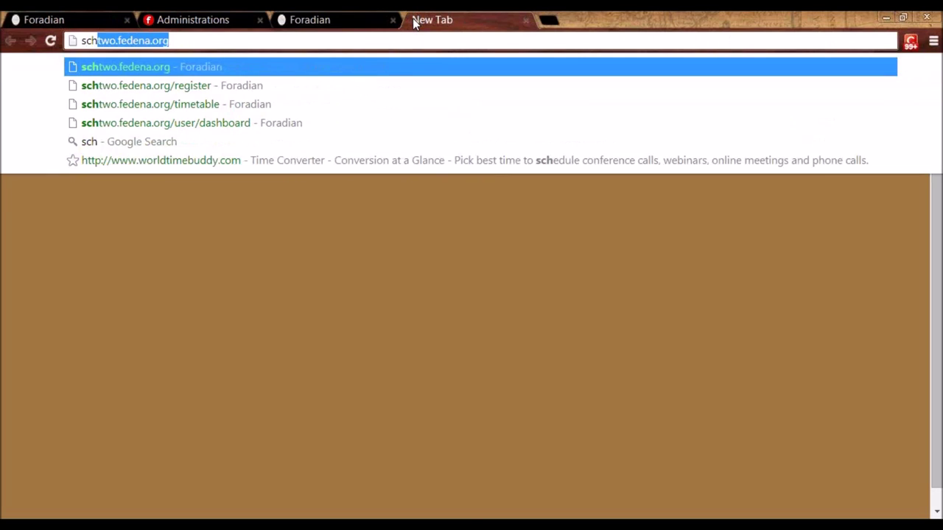
{"action": "key", "text": "End"}
{"action": "type", "text": "/regi"}
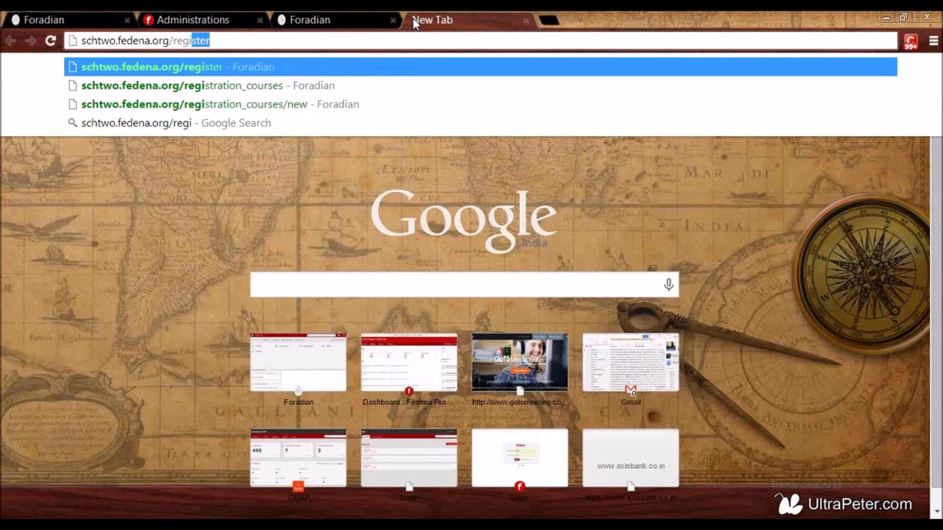
{"action": "key", "text": "BackSpace"}
{"action": "type", "text": "ster"}
{"action": "key", "text": "Return"}
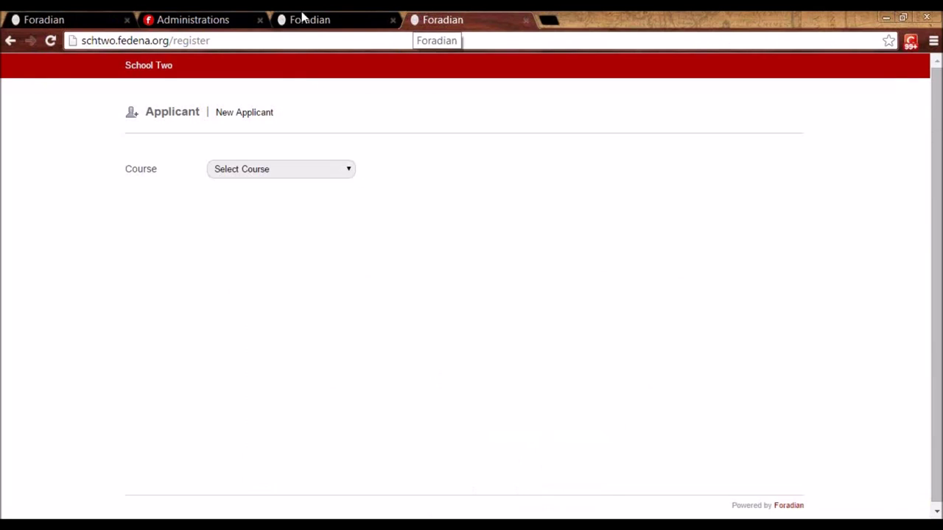
{"action": "left_click_drag", "start_coordinate": [210, 40], "coordinate": [81, 40]}
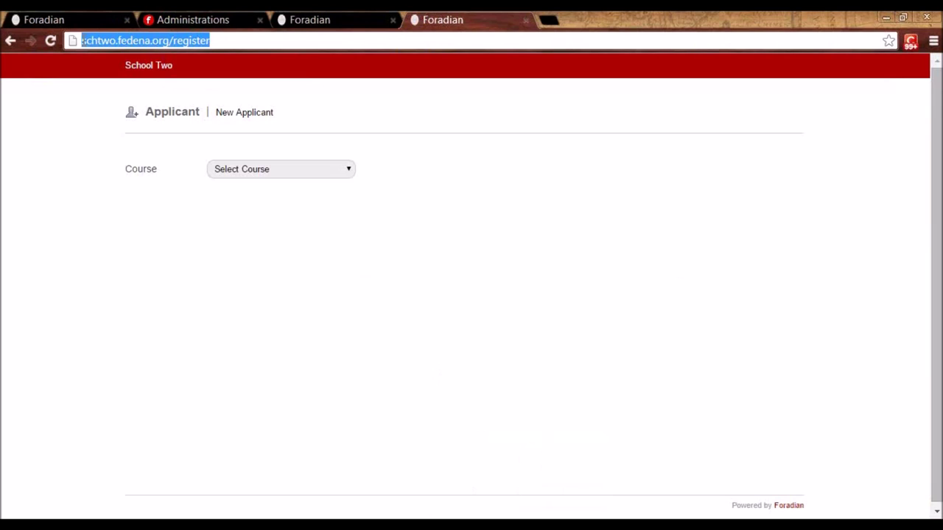
{"action": "left_click", "coordinate": [101, 37]}
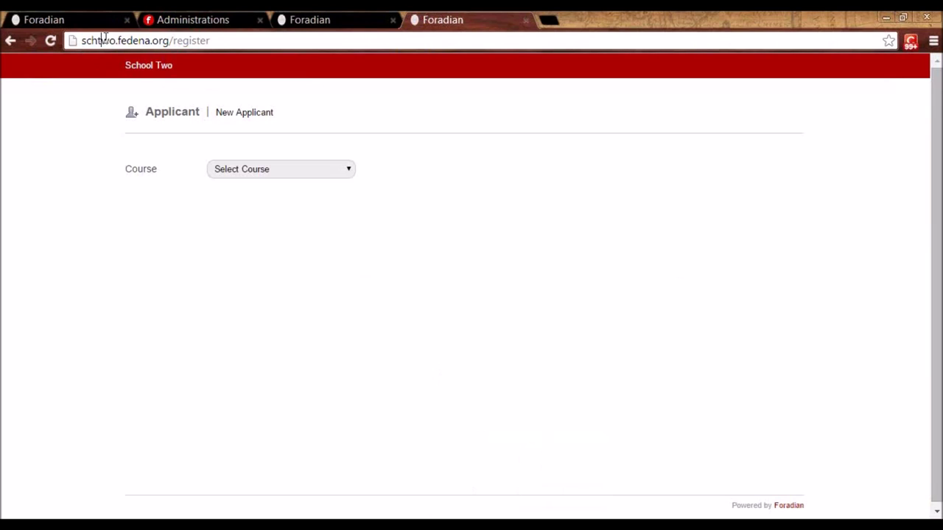
{"action": "left_click_drag", "start_coordinate": [225, 41], "coordinate": [76, 41]}
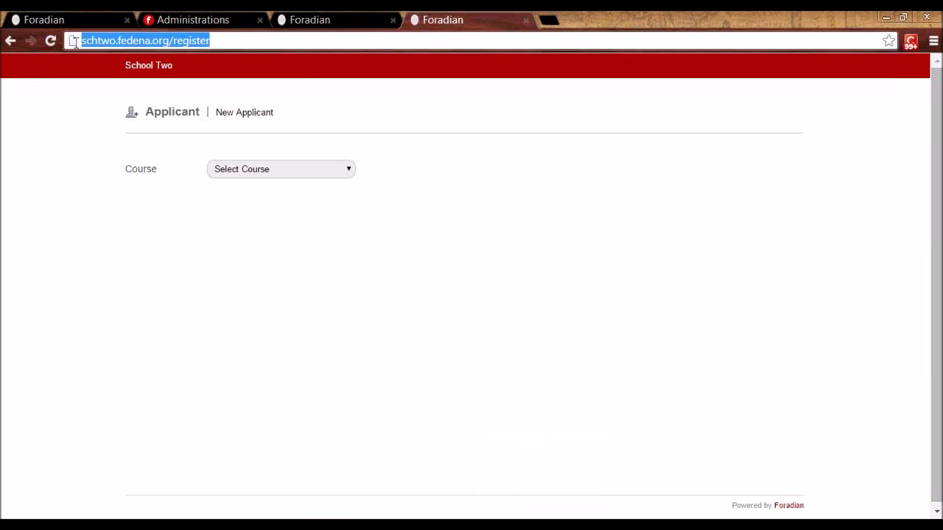
- Choose Grade 4 as the course, paste the copied pin number, and submit
{"action": "left_click", "coordinate": [263, 171]}
{"action": "left_click", "coordinate": [247, 223]}
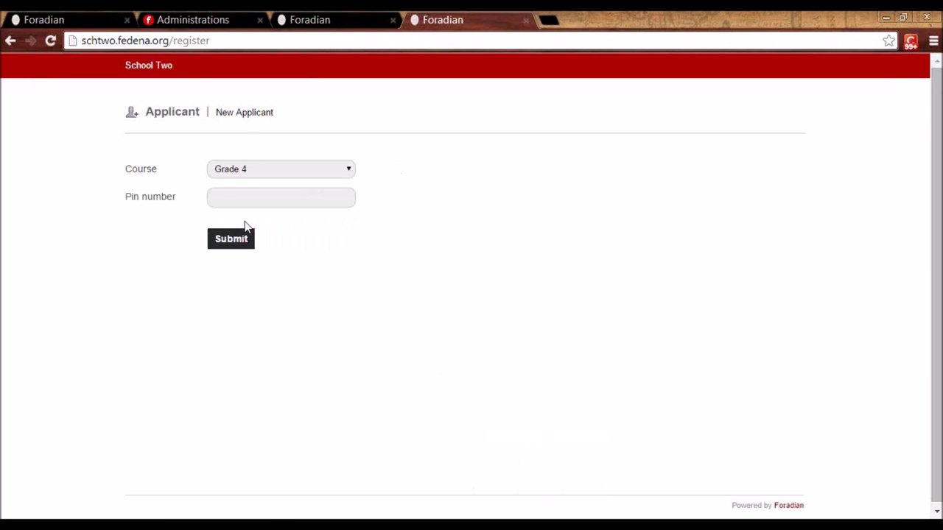
{"action": "left_click", "coordinate": [239, 200]}
{"action": "key", "text": "ctrl+v"}
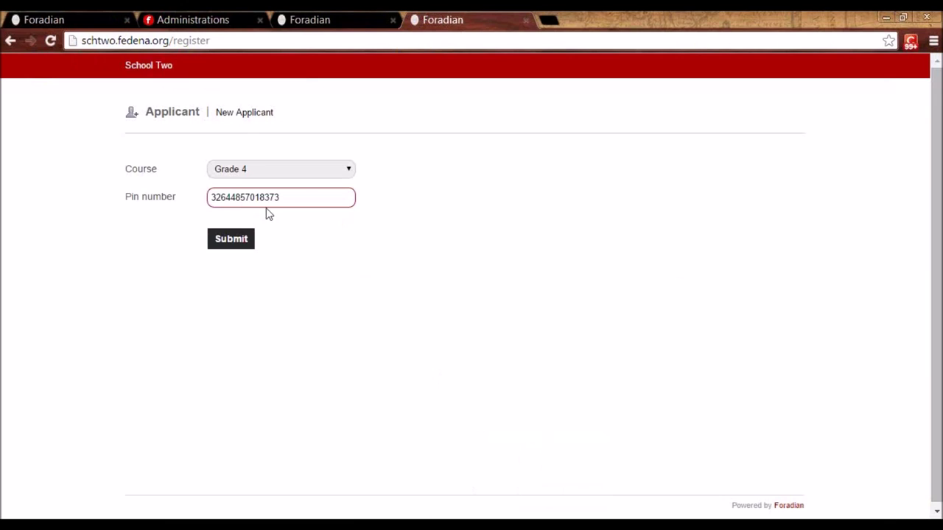
{"action": "left_click", "coordinate": [230, 245]}
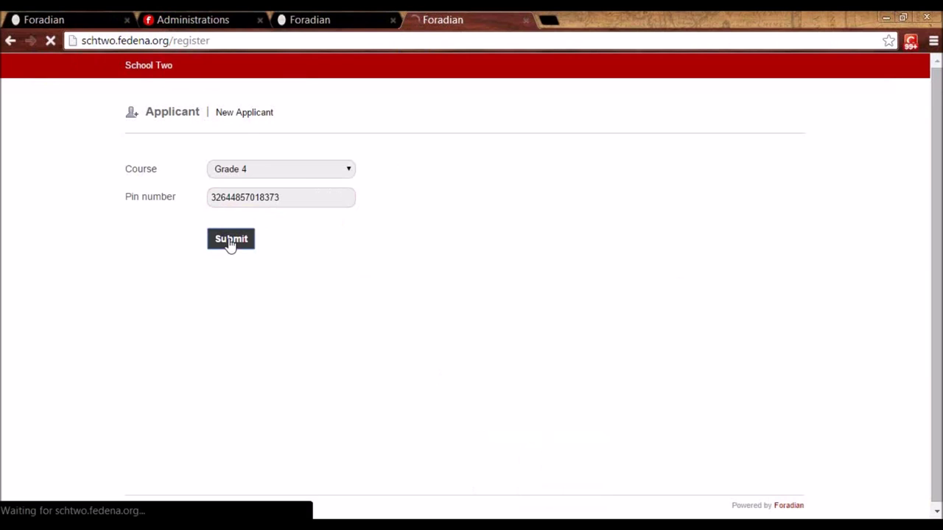
- Autofill the applicant's first and last name, appending 'y' to the first name
{"action": "scroll", "coordinate": [403, 232], "scroll_direction": "down", "scroll_amount": 1}
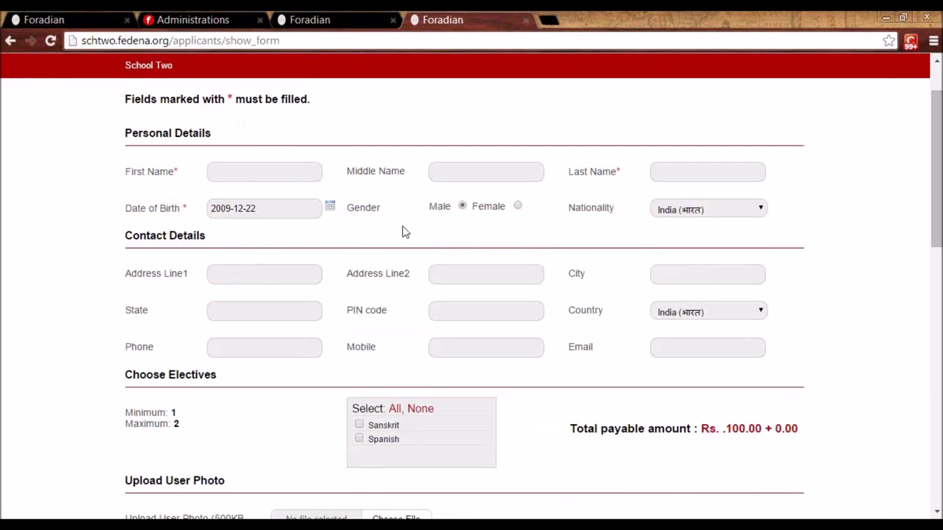
{"action": "left_click", "coordinate": [268, 173]}
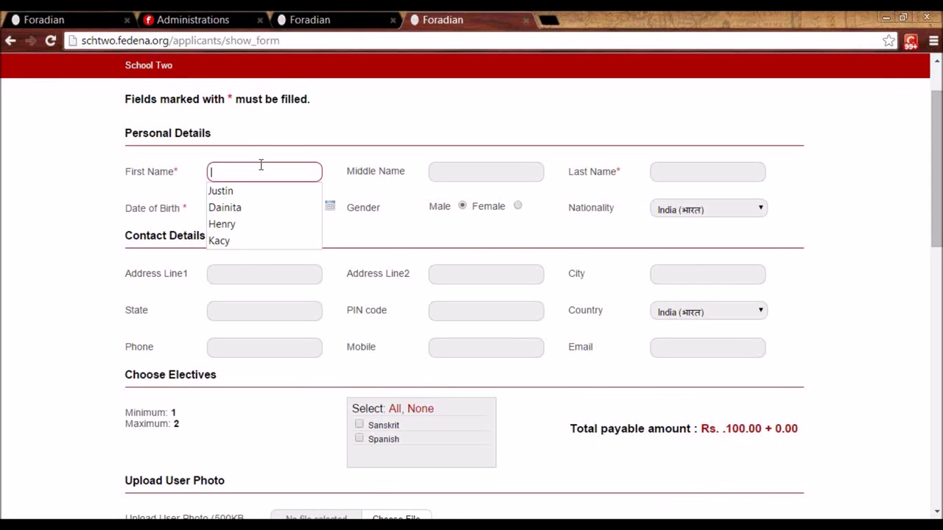
{"action": "left_click", "coordinate": [262, 193]}
{"action": "left_click", "coordinate": [655, 175]}
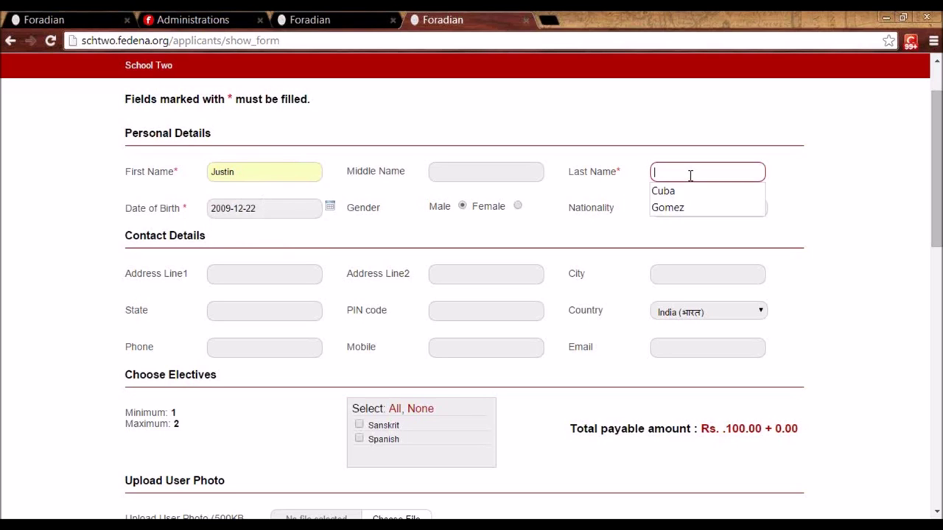
{"action": "left_click", "coordinate": [687, 210]}
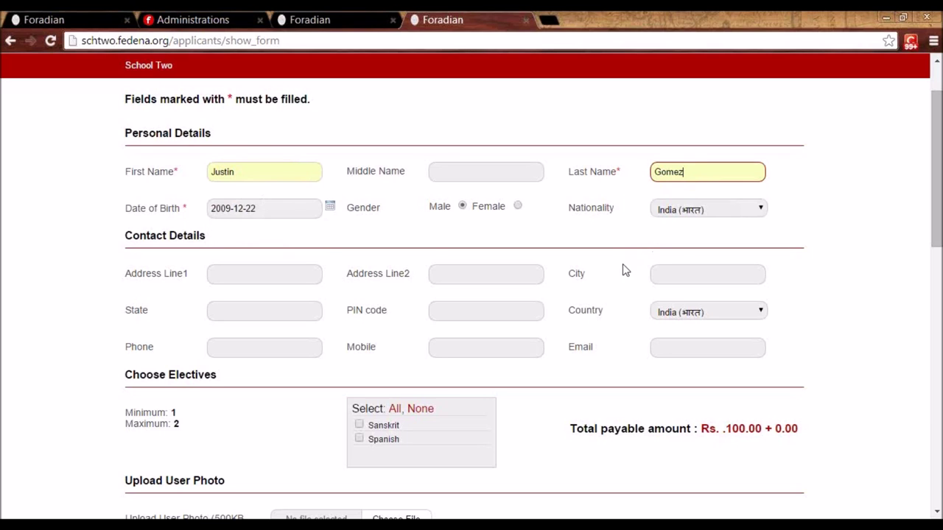
{"action": "left_click", "coordinate": [243, 176]}
{"action": "type", "text": "y"}
{"action": "left_click", "coordinate": [419, 258]}
- Compare the form's 100.00 payable amount with the 100 subject amount on the other tab
{"action": "scroll", "coordinate": [420, 257], "scroll_direction": "down", "scroll_amount": 1}
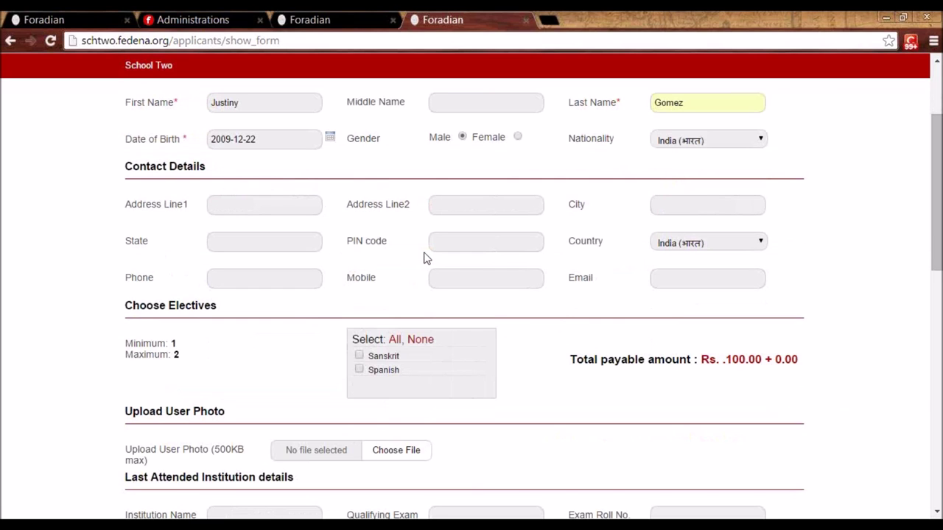
{"action": "scroll", "coordinate": [423, 258], "scroll_direction": "down", "scroll_amount": 1}
{"action": "scroll", "coordinate": [423, 258], "scroll_direction": "down", "scroll_amount": 1}
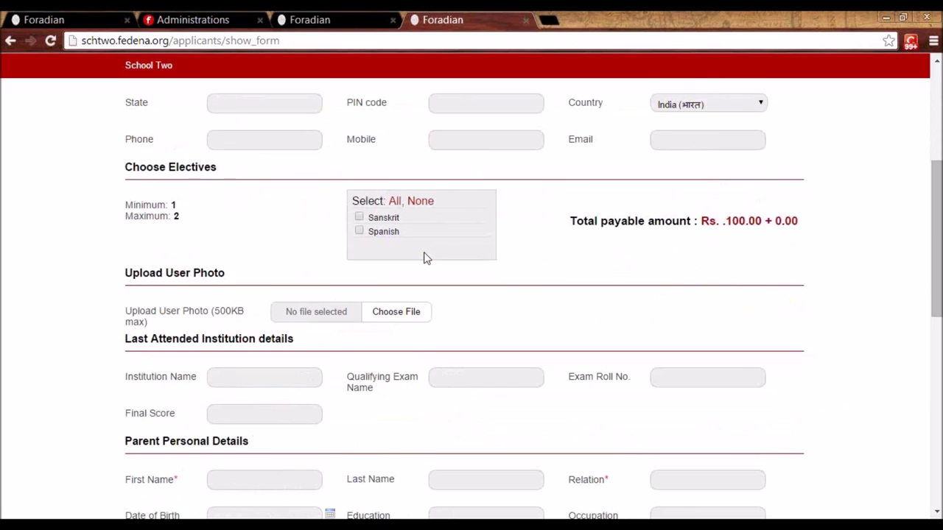
{"action": "scroll", "coordinate": [423, 258], "scroll_direction": "up", "scroll_amount": 1}
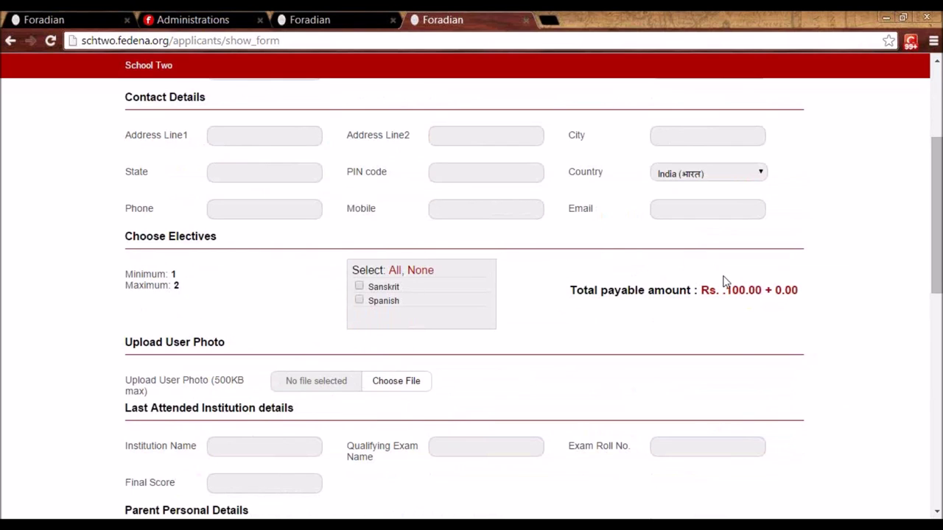
{"action": "left_click_drag", "start_coordinate": [726, 291], "coordinate": [762, 285]}
{"action": "left_click", "coordinate": [764, 289]}
{"action": "left_click", "coordinate": [346, 20]}
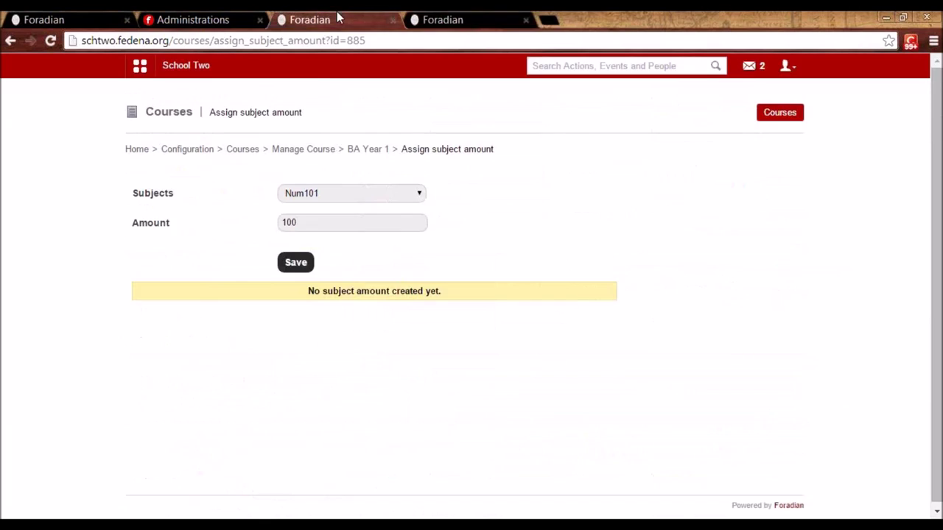
{"action": "left_click_drag", "start_coordinate": [309, 223], "coordinate": [282, 207]}
{"action": "left_click", "coordinate": [74, 20]}
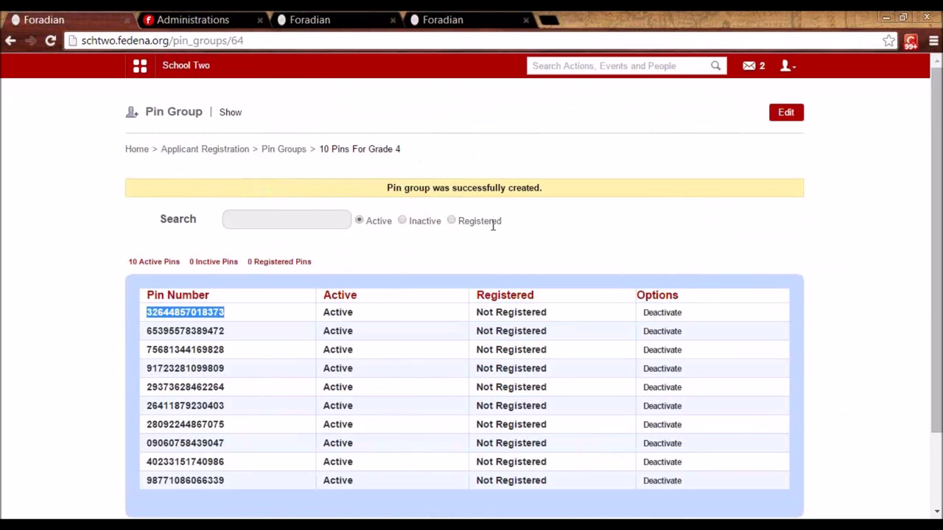
{"action": "left_click", "coordinate": [442, 20]}
{"action": "left_click", "coordinate": [362, 296]}
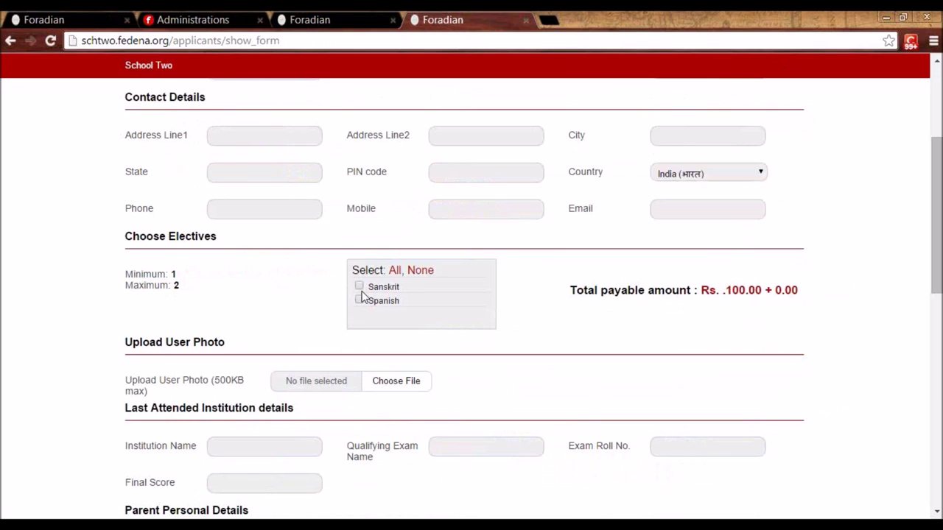
- Tick Spanish as an elective, autofill the parent's first name, and set relation to Father
{"action": "left_click", "coordinate": [359, 301]}
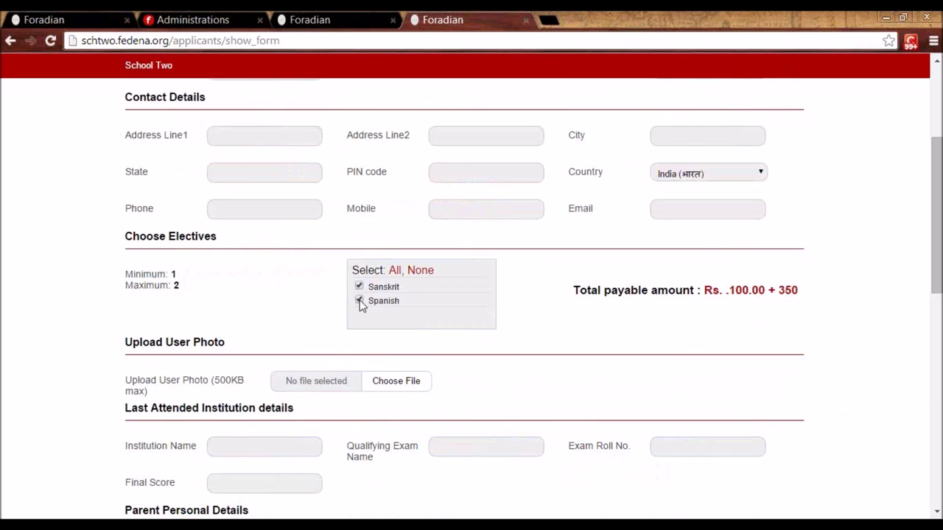
{"action": "scroll", "coordinate": [367, 317], "scroll_direction": "down", "scroll_amount": 3}
{"action": "scroll", "coordinate": [377, 331], "scroll_direction": "down", "scroll_amount": 2}
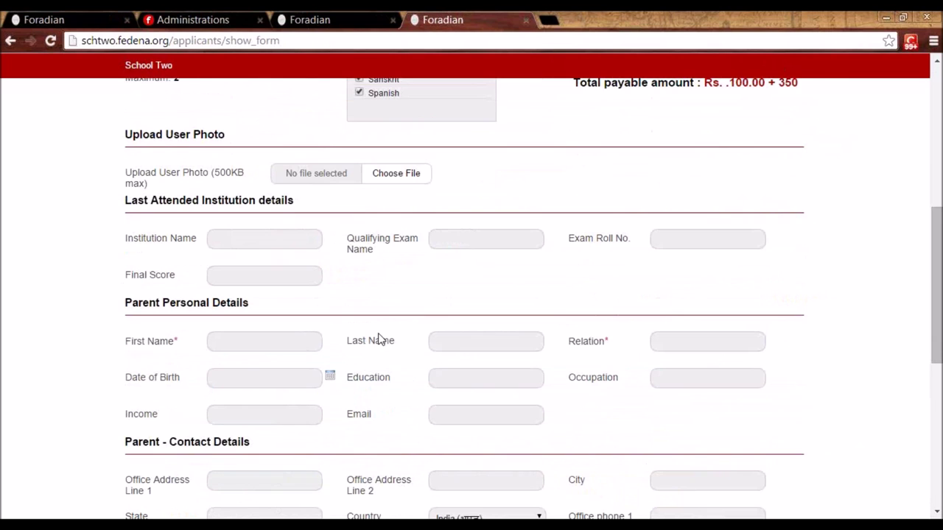
{"action": "scroll", "coordinate": [286, 231], "scroll_direction": "down", "scroll_amount": 2}
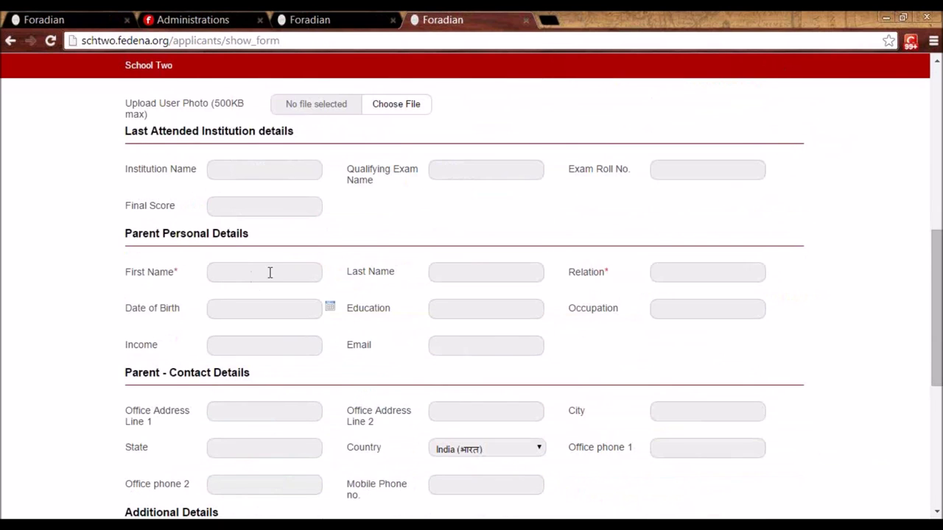
{"action": "left_click", "coordinate": [270, 273]}
{"action": "left_click", "coordinate": [259, 294]}
{"action": "left_click", "coordinate": [675, 271]}
{"action": "left_click", "coordinate": [677, 293]}
- Fill in the CIN and the agent name fields
{"action": "scroll", "coordinate": [677, 303], "scroll_direction": "down", "scroll_amount": 4}
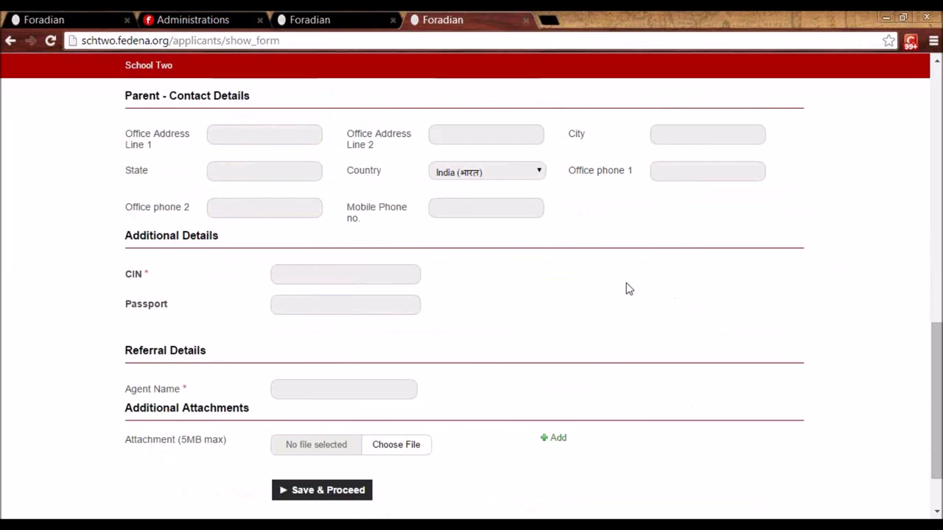
{"action": "left_click", "coordinate": [402, 278]}
{"action": "type", "text": "8979iuyiuyioyo"}
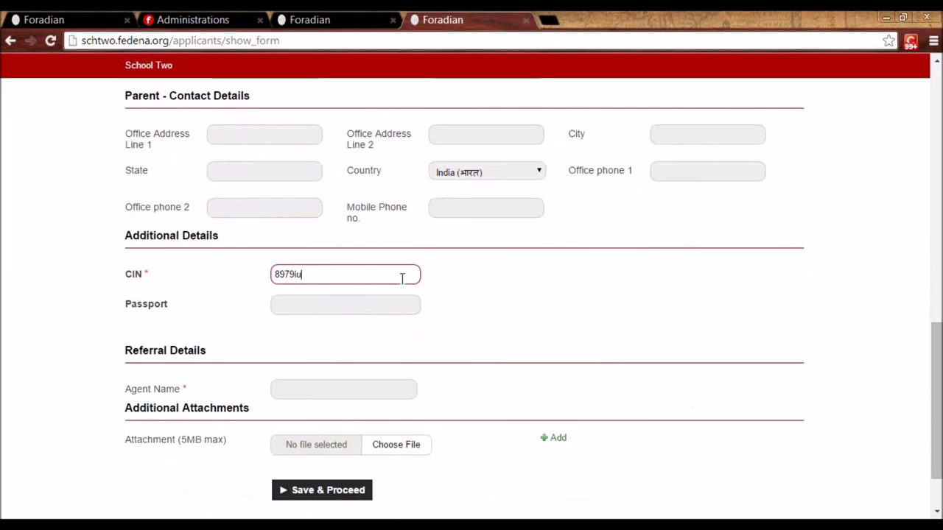
{"action": "left_click", "coordinate": [378, 388]}
{"action": "type", "text": "jhlggg98"}
{"action": "scroll", "coordinate": [304, 458], "scroll_direction": "down", "scroll_amount": 2}
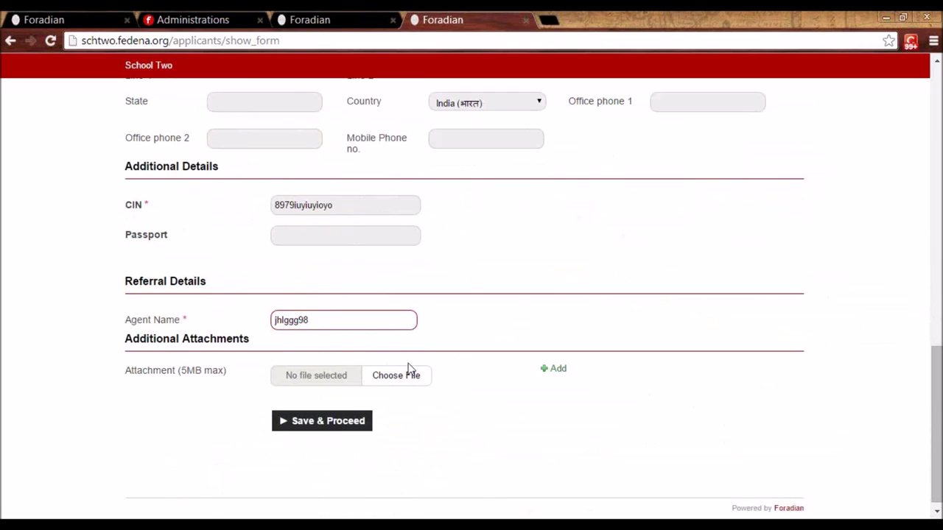
- Save & Proceed the application, note the 450.00 total payable, and close that tab
{"action": "left_click", "coordinate": [336, 422]}
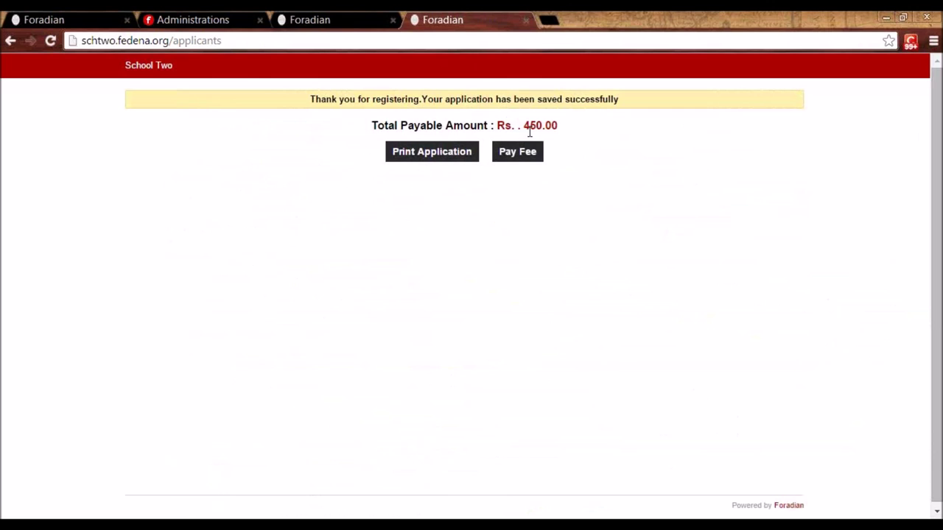
{"action": "left_click_drag", "start_coordinate": [521, 125], "coordinate": [563, 121]}
{"action": "left_click", "coordinate": [526, 20]}
- Open the newest Grade 4 applicant and review their Pending, unpaid 450.00 registration details
{"action": "left_click", "coordinate": [60, 17]}
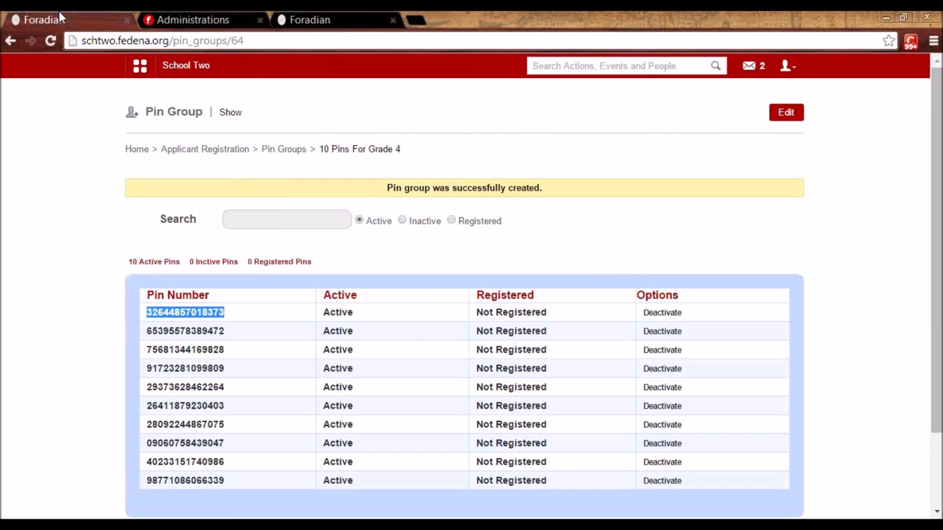
{"action": "left_click", "coordinate": [210, 152]}
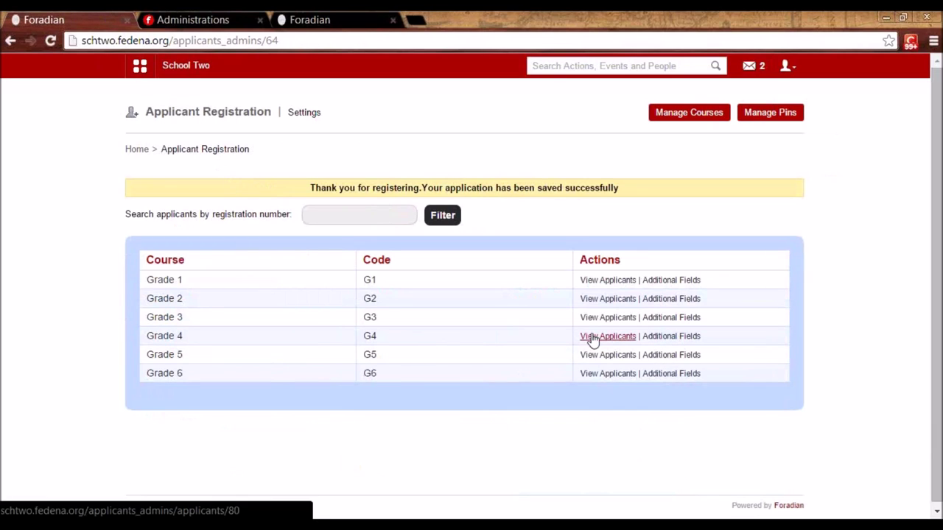
{"action": "left_click", "coordinate": [629, 342]}
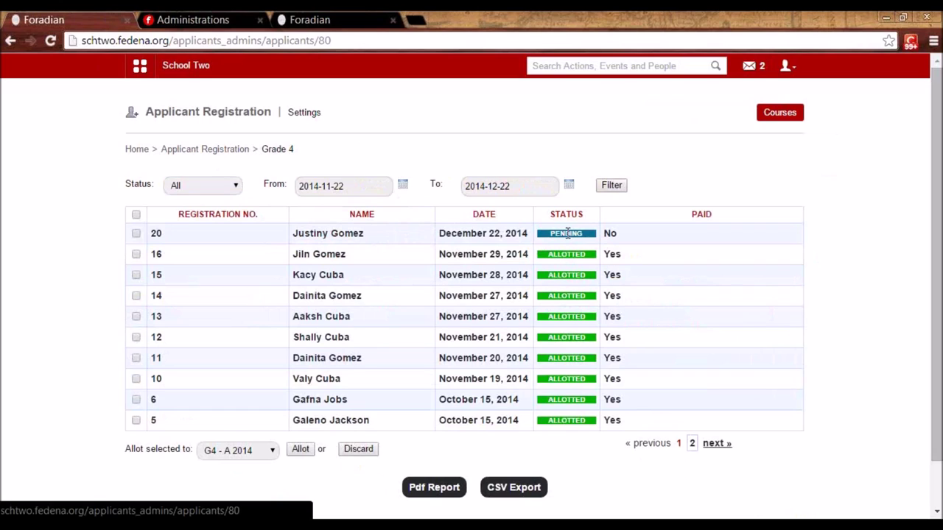
{"action": "left_click", "coordinate": [338, 235]}
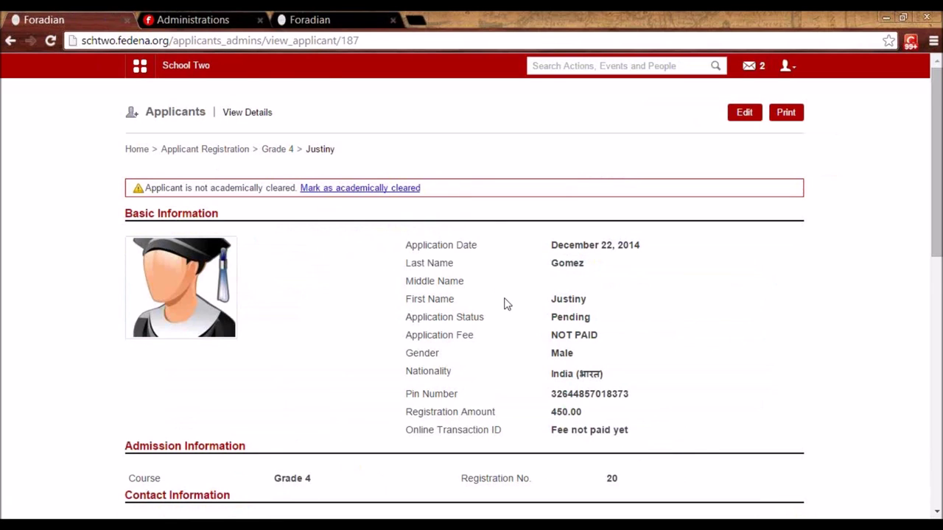
{"action": "scroll", "coordinate": [535, 202], "scroll_direction": "down", "scroll_amount": 2}
{"action": "scroll", "coordinate": [590, 331], "scroll_direction": "down", "scroll_amount": 5}
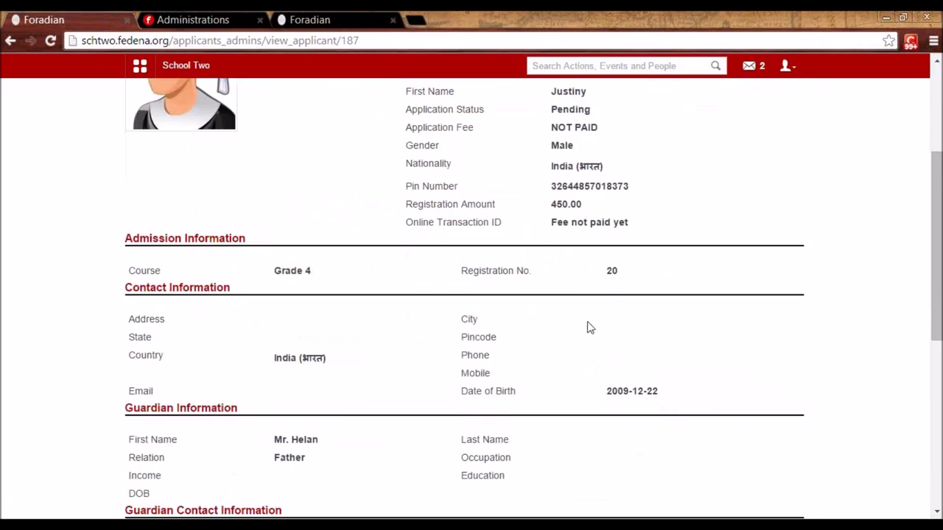
{"action": "scroll", "coordinate": [589, 332], "scroll_direction": "down", "scroll_amount": 1}
{"action": "scroll", "coordinate": [590, 331], "scroll_direction": "up", "scroll_amount": 8}
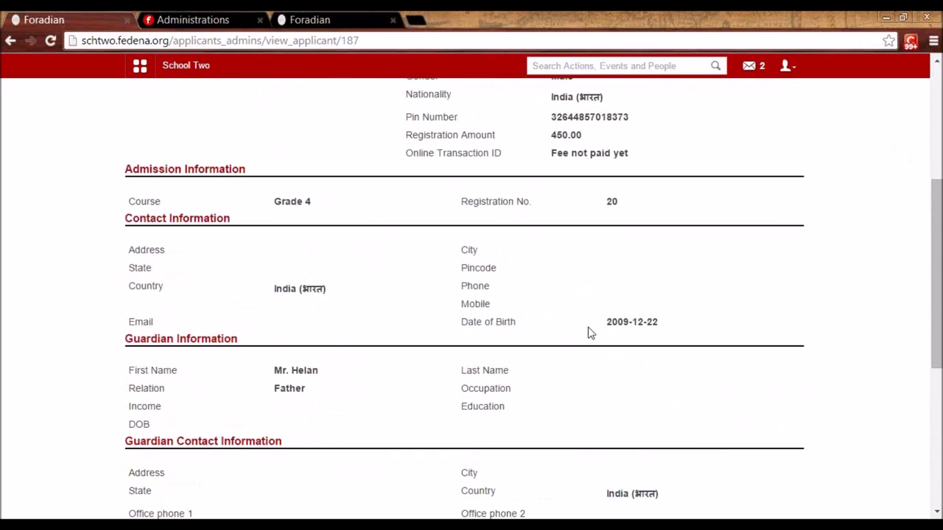
{"action": "scroll", "coordinate": [589, 333], "scroll_direction": "down", "scroll_amount": 7}
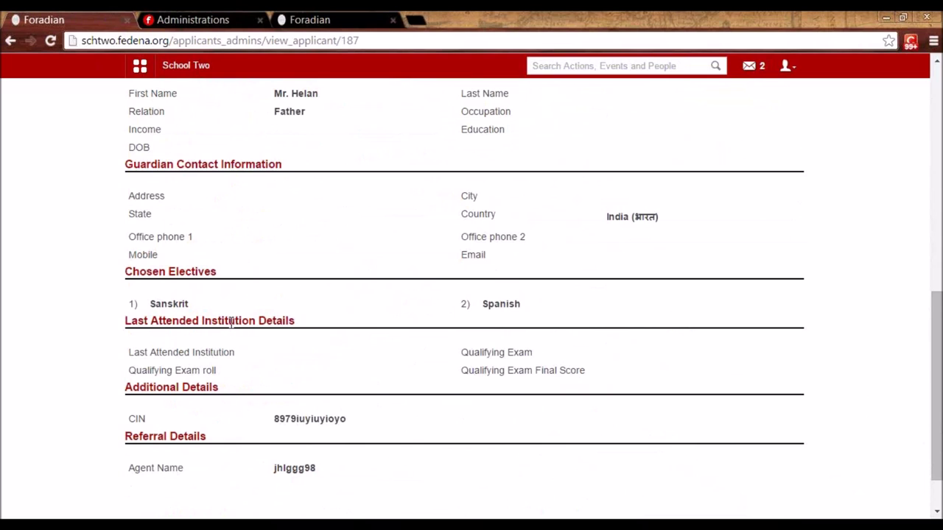
{"action": "scroll", "coordinate": [321, 418], "scroll_direction": "up", "scroll_amount": 10}
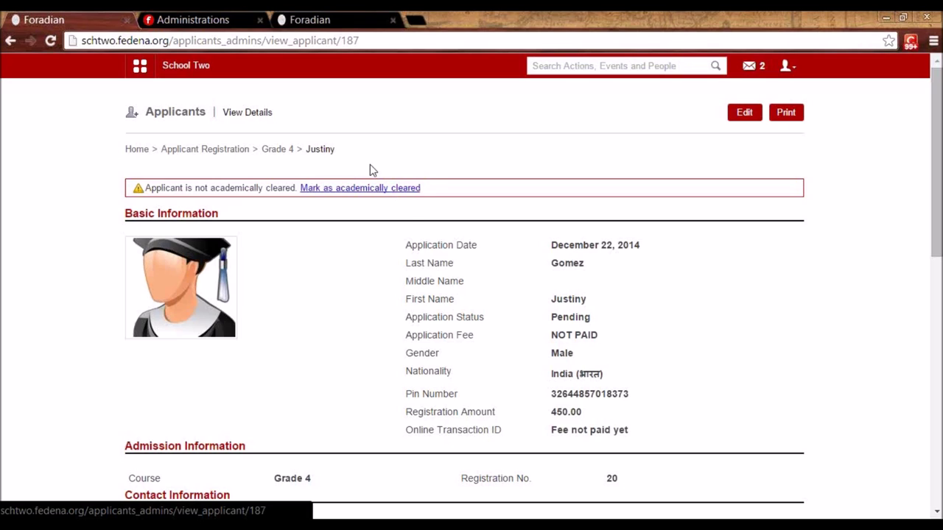
- Mark the applicant academically cleared and record the 450.00 application fee as paid
{"action": "left_click", "coordinate": [389, 189]}
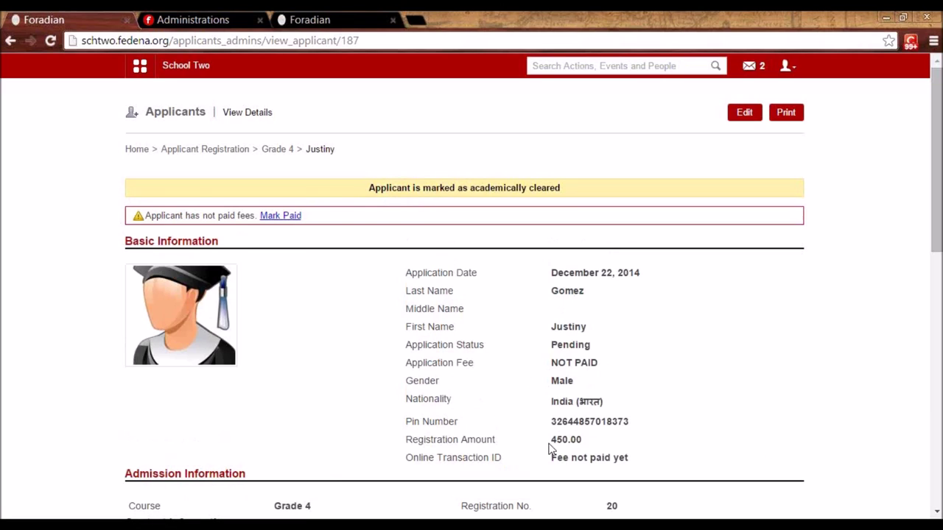
{"action": "left_click_drag", "start_coordinate": [552, 437], "coordinate": [585, 438]}
{"action": "left_click", "coordinate": [597, 444]}
{"action": "left_click", "coordinate": [276, 221]}
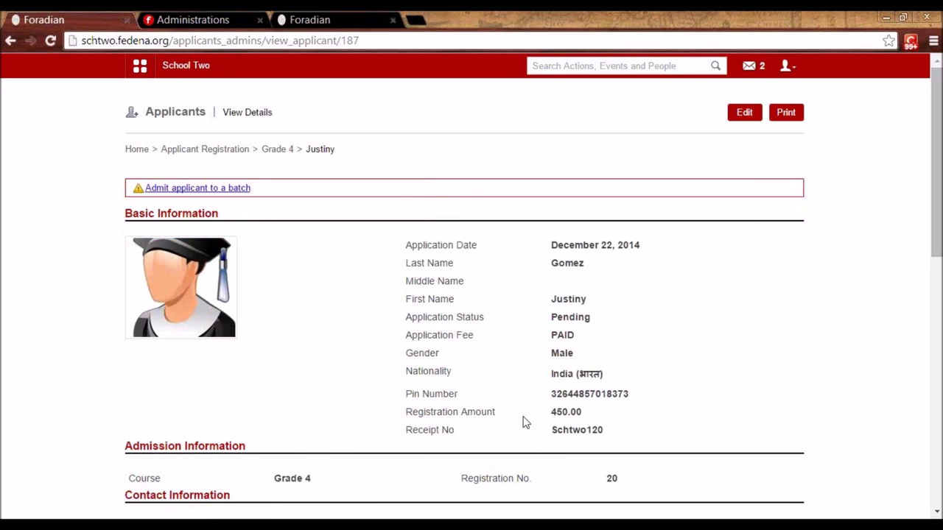
- Admit the applicant to batch G4 - A 2015
{"action": "left_click", "coordinate": [209, 191]}
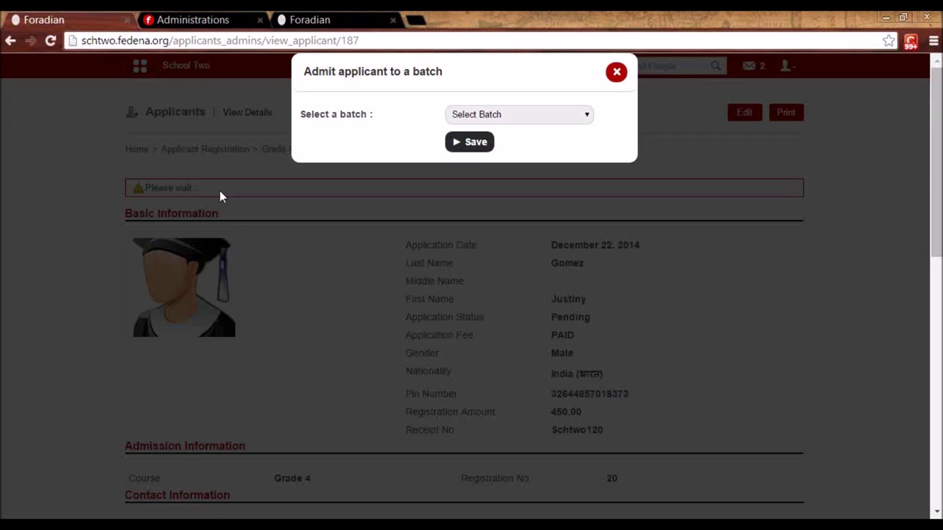
{"action": "left_click", "coordinate": [526, 115]}
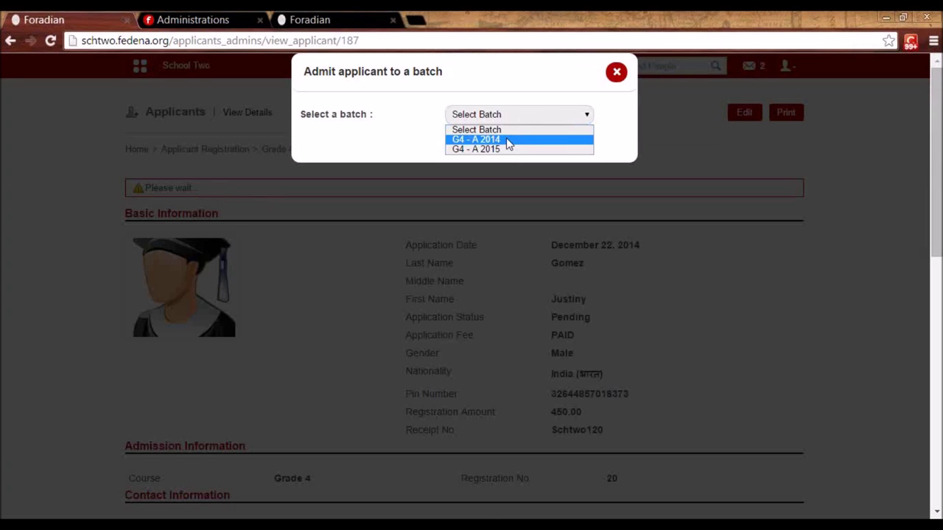
{"action": "left_click", "coordinate": [509, 150]}
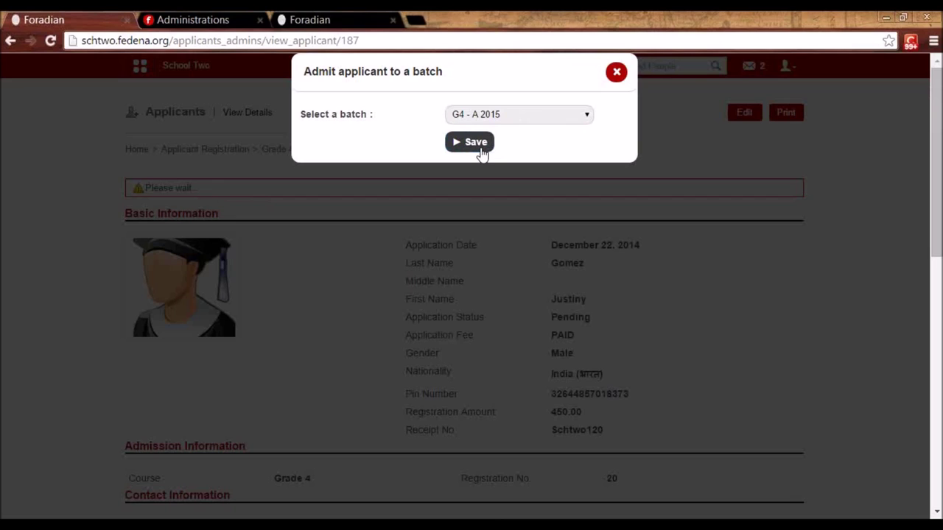
{"action": "left_click", "coordinate": [475, 142]}
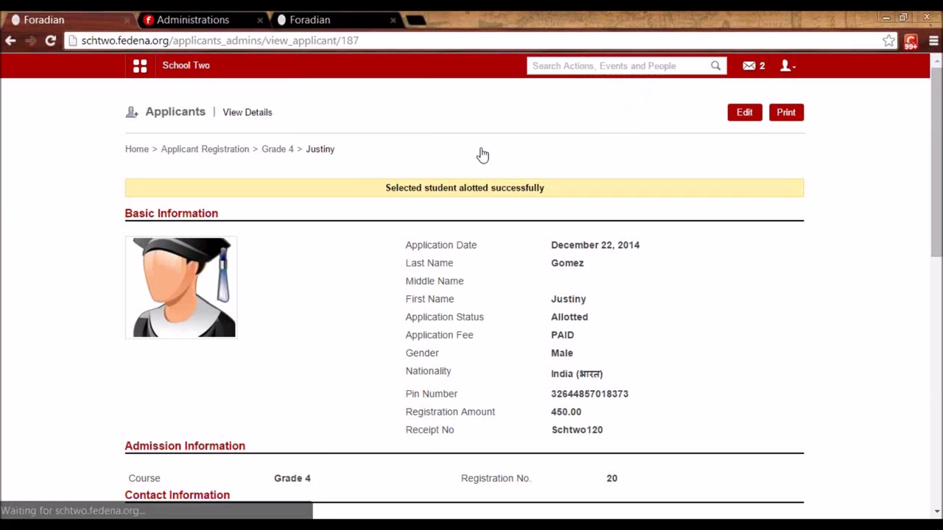
{"action": "left_click", "coordinate": [577, 62]}
- Search students by the applicant's name and open their profile showing Grade 4, batch A 2015
{"action": "type", "text": "justi"}
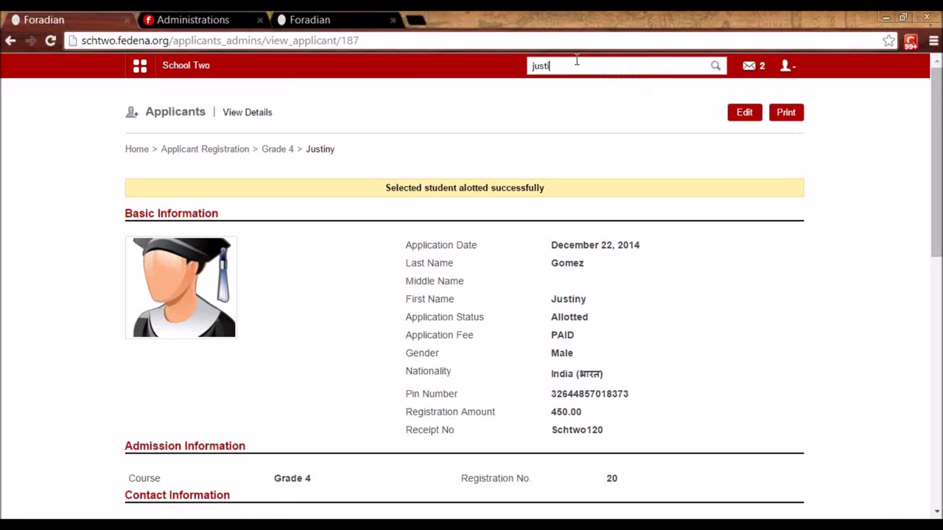
{"action": "left_click", "coordinate": [577, 82]}
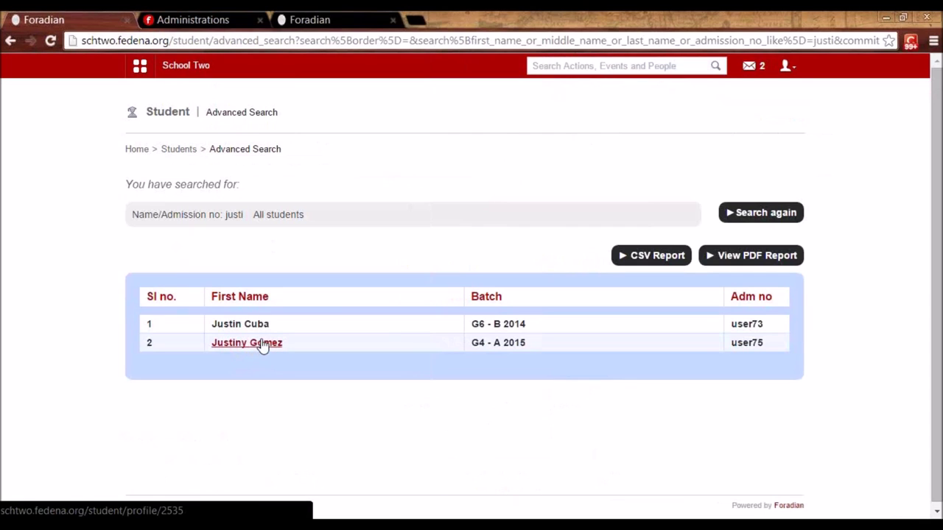
{"action": "left_click", "coordinate": [264, 344]}
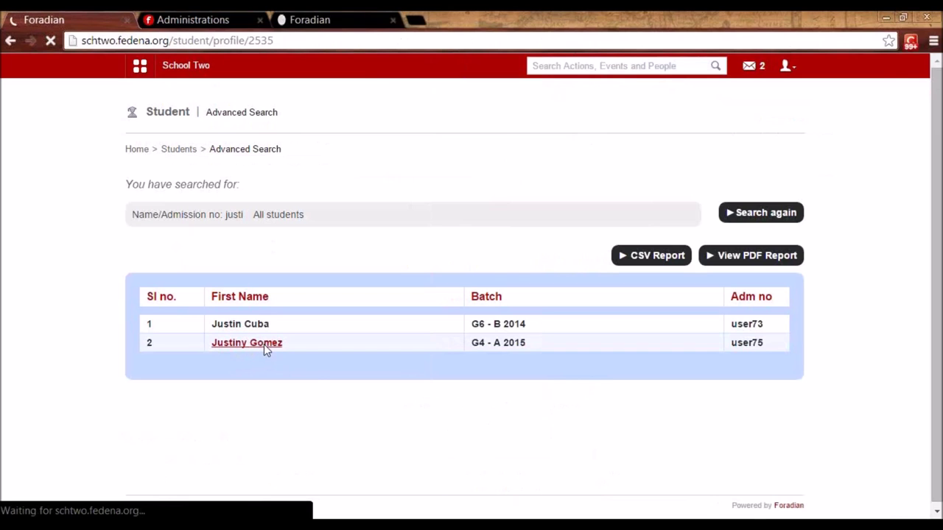
{"action": "scroll", "coordinate": [372, 375], "scroll_direction": "down", "scroll_amount": 5}
{"action": "scroll", "coordinate": [373, 382], "scroll_direction": "down", "scroll_amount": 4}
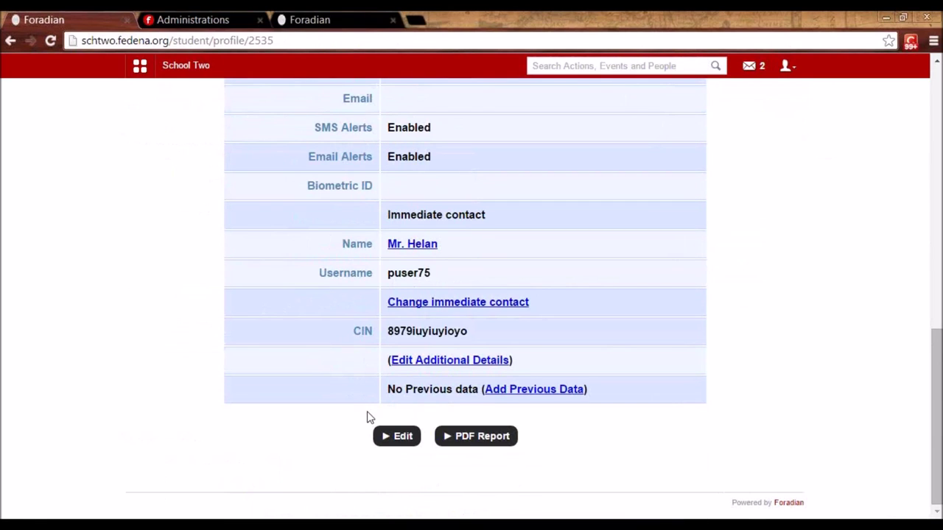
{"action": "scroll", "coordinate": [408, 445], "scroll_direction": "up", "scroll_amount": 10}
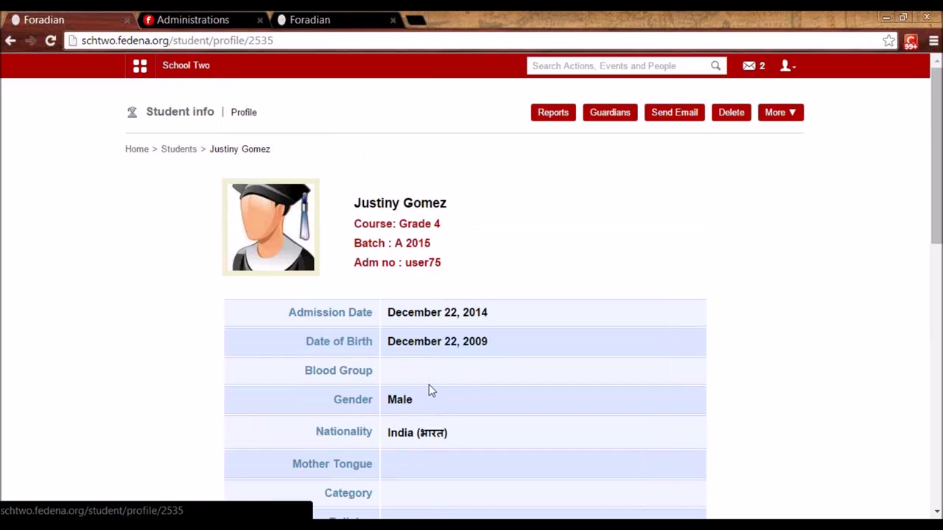
- Go to the Hostel module's list of hostels and open H1's edit form
{"action": "left_click", "coordinate": [137, 82]}
{"action": "left_click", "coordinate": [460, 99]}
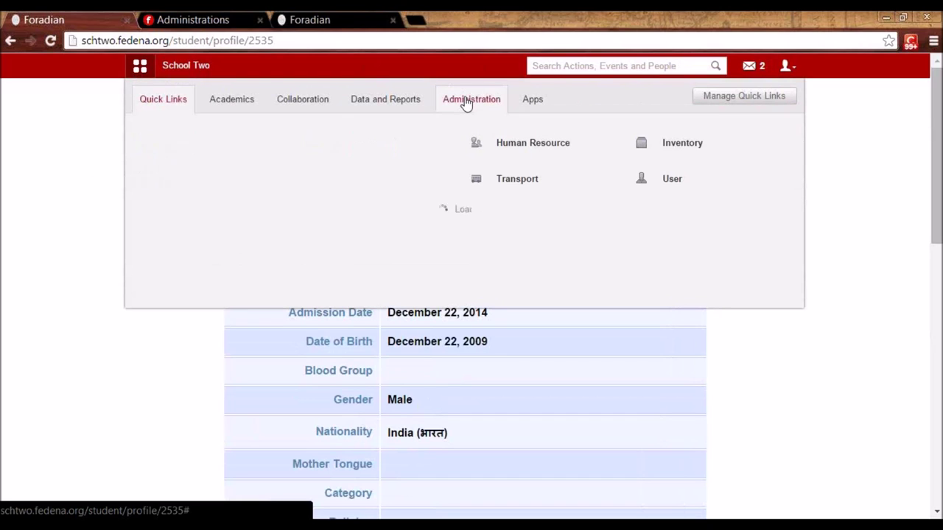
{"action": "left_click", "coordinate": [341, 143]}
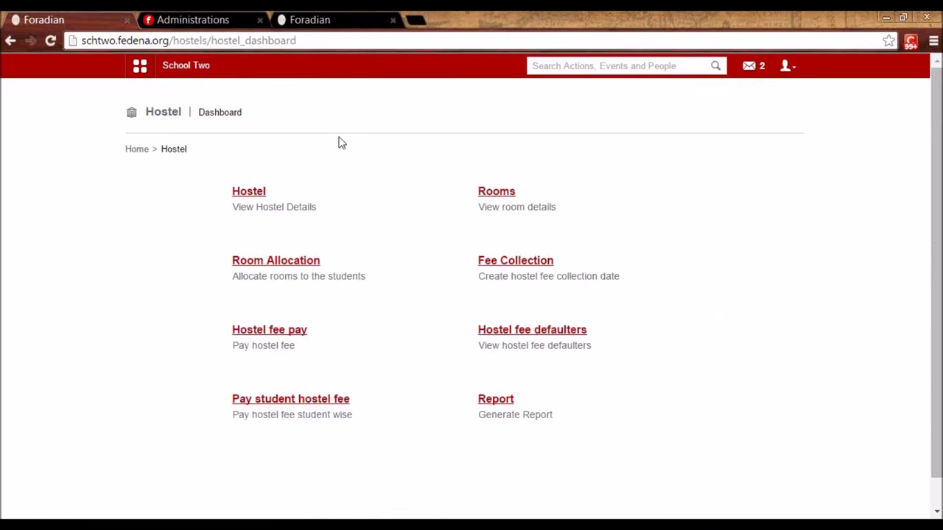
{"action": "left_click", "coordinate": [251, 193]}
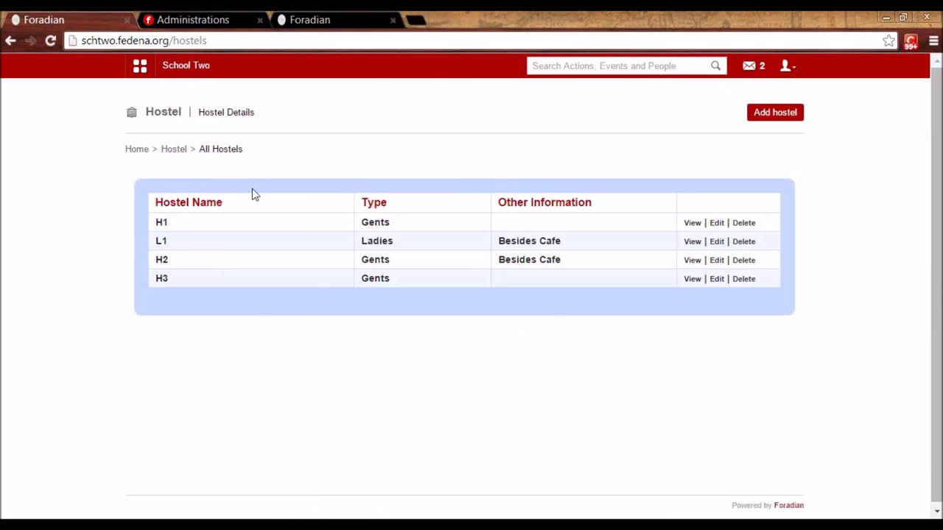
{"action": "left_click", "coordinate": [718, 223]}
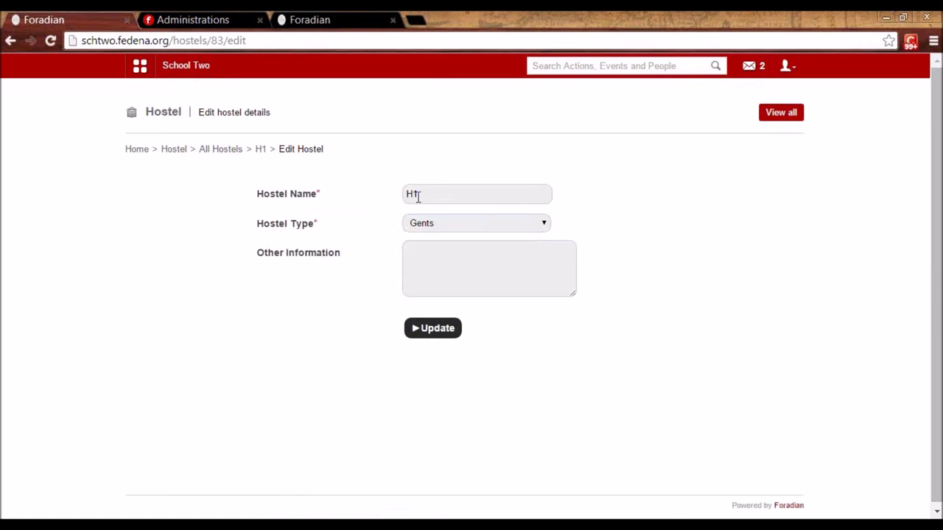
- Review H1's type, keeping Gents, then leave unsaved and return to All Hostels
{"action": "left_click", "coordinate": [456, 224]}
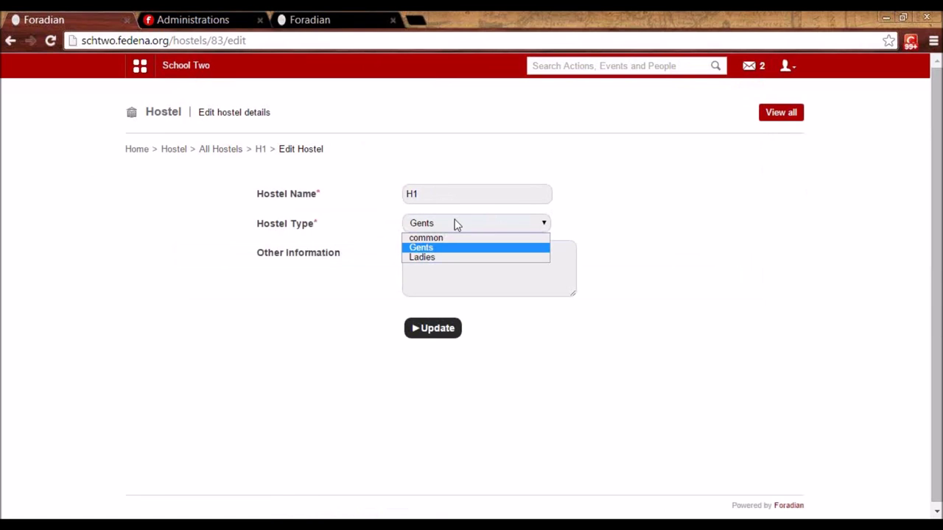
{"action": "left_click", "coordinate": [455, 224]}
{"action": "left_click", "coordinate": [470, 271]}
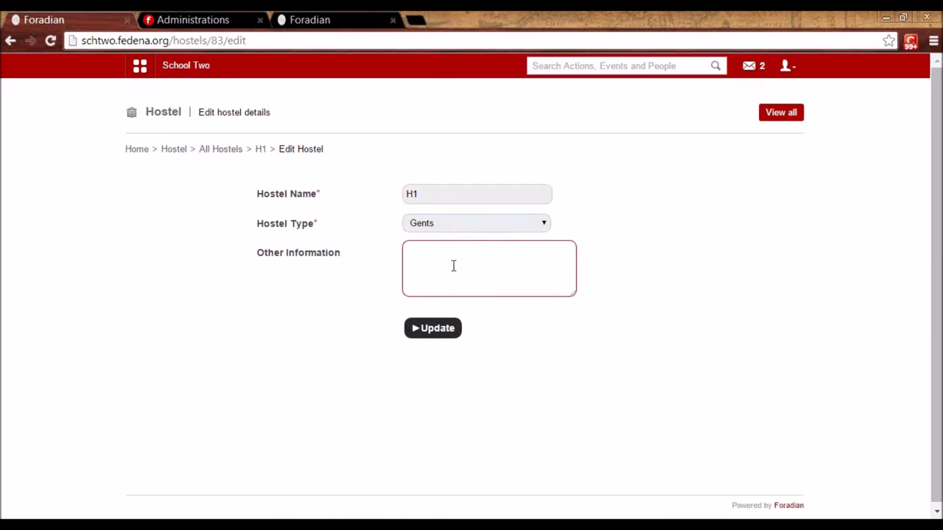
{"action": "left_click", "coordinate": [261, 150]}
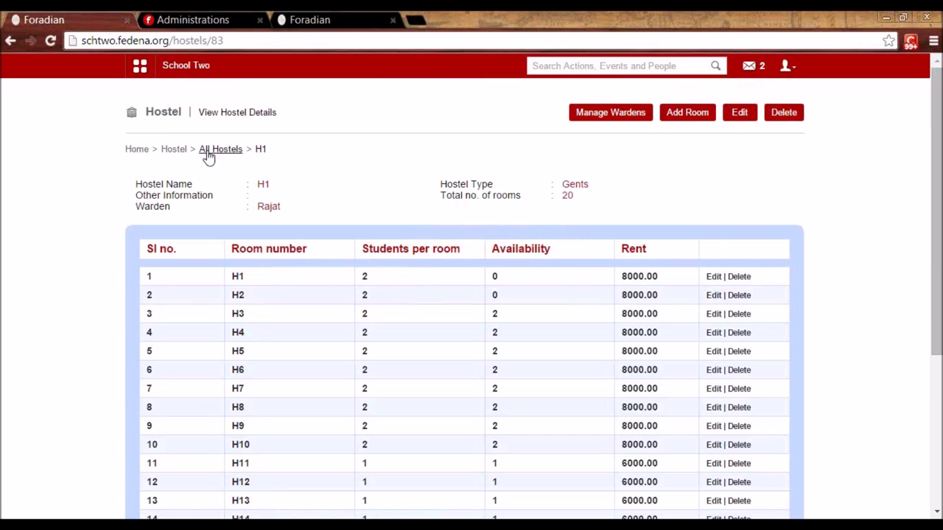
{"action": "left_click", "coordinate": [175, 150]}
{"action": "left_click", "coordinate": [250, 192]}
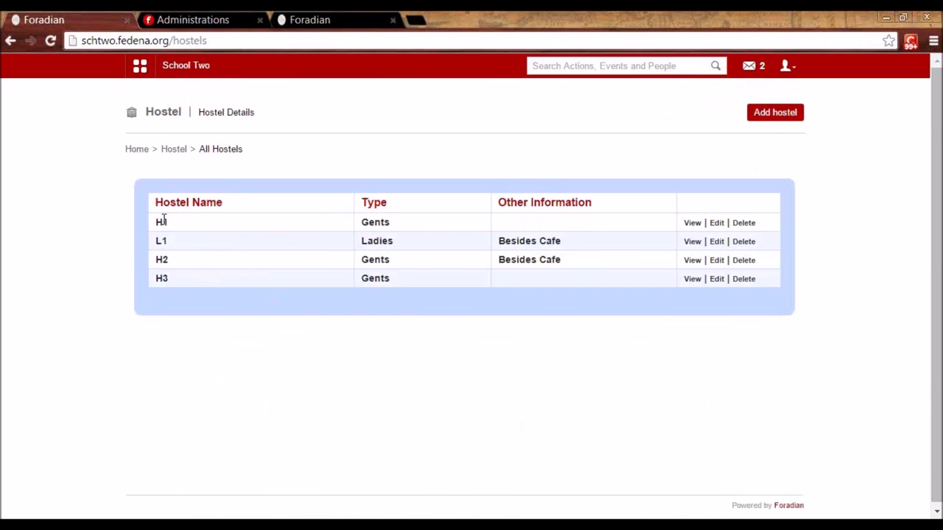
- Add a Biology department employee as a second warden of hostel H1 via Manage Wardens
{"action": "left_click", "coordinate": [693, 223]}
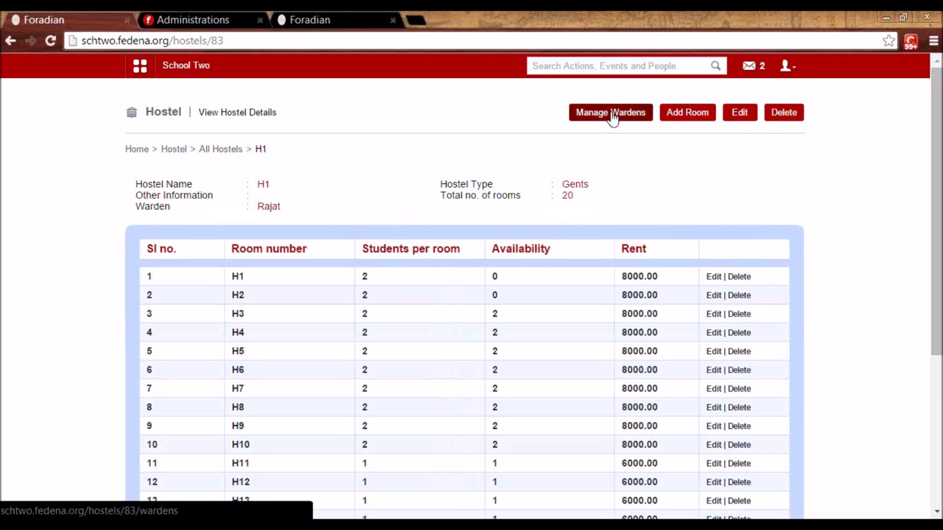
{"action": "left_click", "coordinate": [626, 118]}
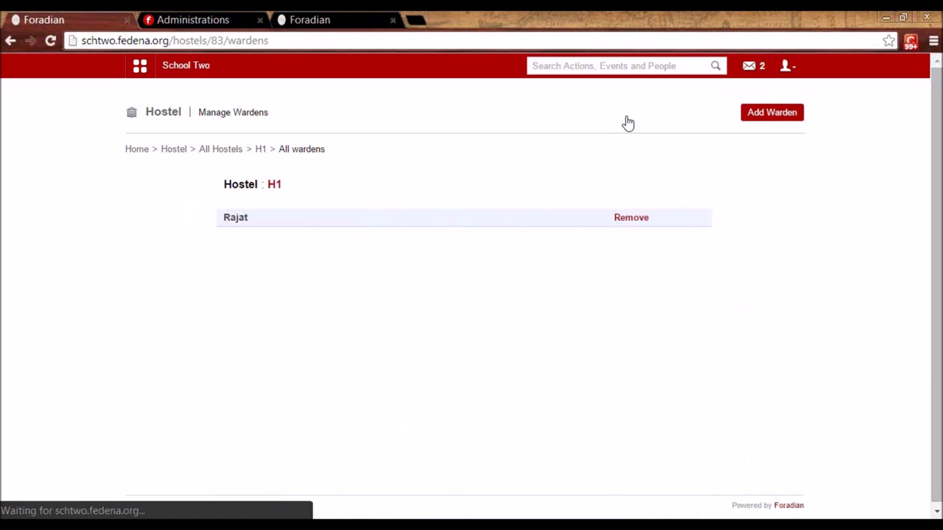
{"action": "left_click", "coordinate": [772, 118]}
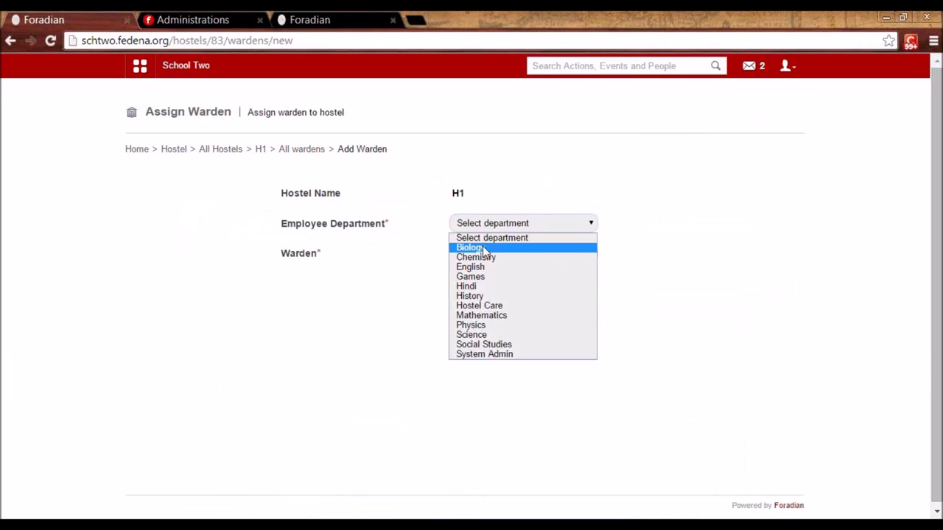
{"action": "left_click", "coordinate": [482, 247]}
{"action": "left_click", "coordinate": [483, 252]}
{"action": "left_click", "coordinate": [484, 282]}
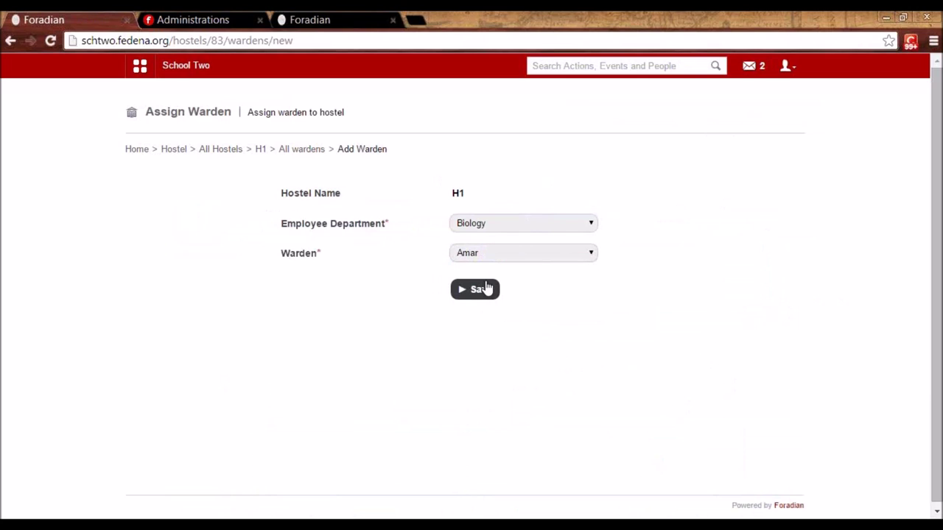
{"action": "left_click", "coordinate": [479, 290]}
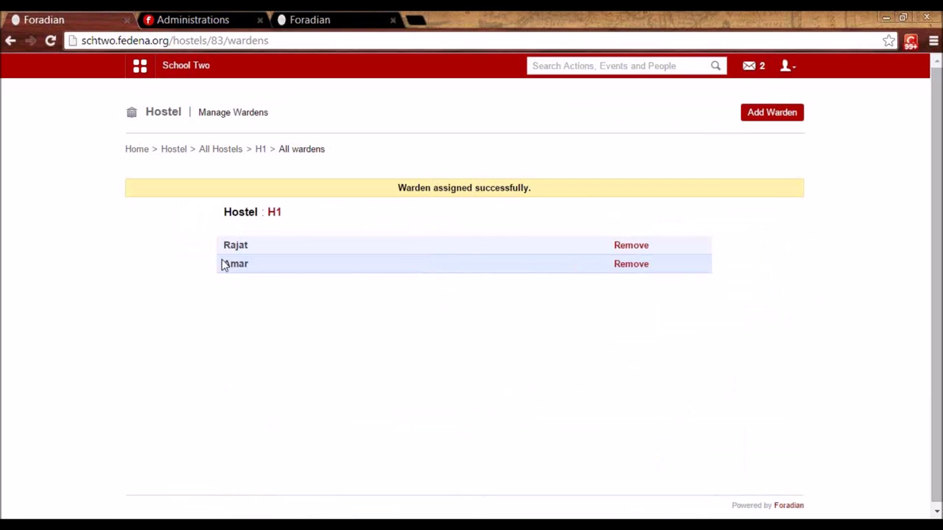
{"action": "left_click_drag", "start_coordinate": [295, 219], "coordinate": [228, 219]}
{"action": "left_click", "coordinate": [229, 225]}
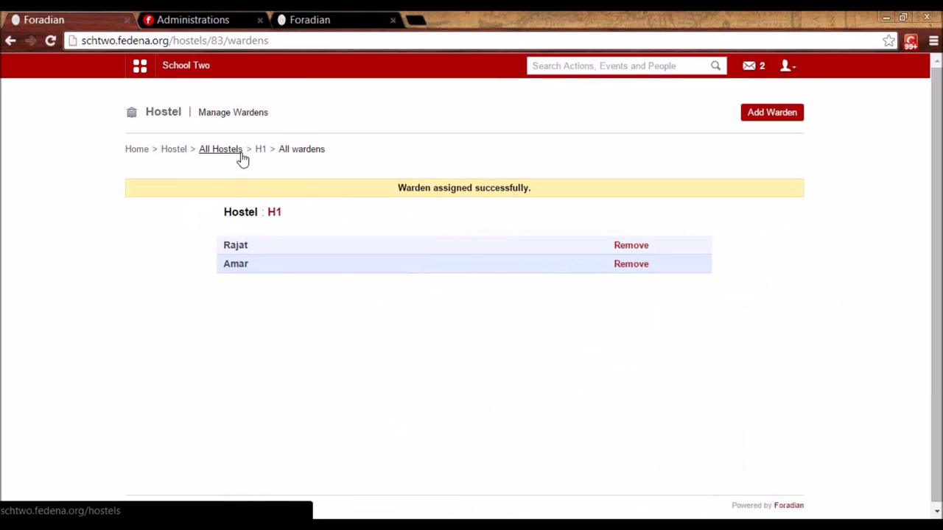
{"action": "left_click", "coordinate": [182, 150]}
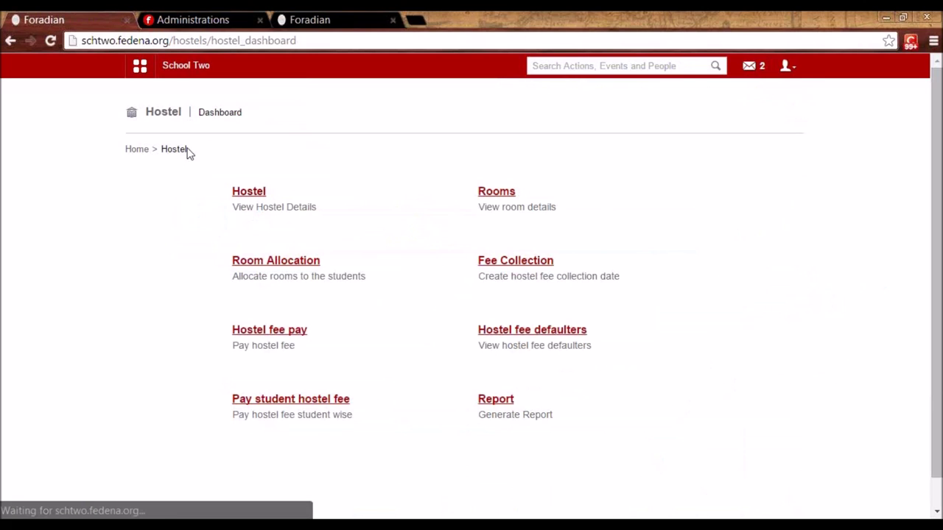
- Start a new room in hostel H1 with room number M01
{"action": "left_click", "coordinate": [497, 192]}
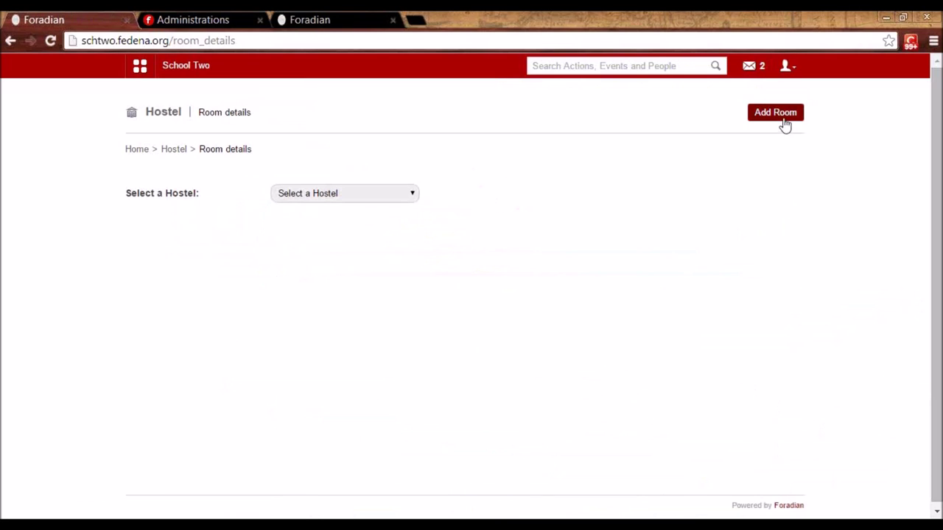
{"action": "left_click", "coordinate": [789, 120]}
{"action": "left_click", "coordinate": [522, 190]}
{"action": "left_click", "coordinate": [500, 218]}
{"action": "left_click", "coordinate": [501, 237]}
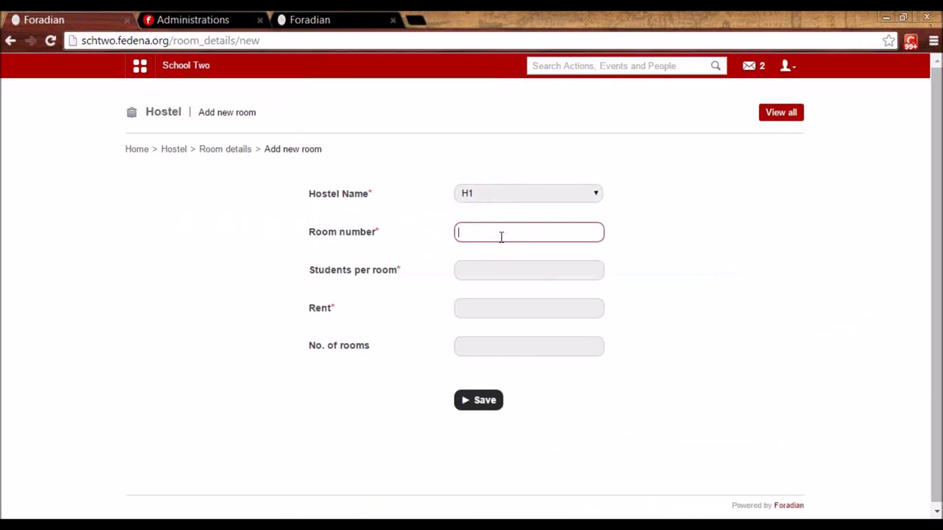
{"action": "type", "text": "M01"}
- Enter 2 students per room, rent 2000 and 5 rooms
{"action": "key", "text": "Tab"}
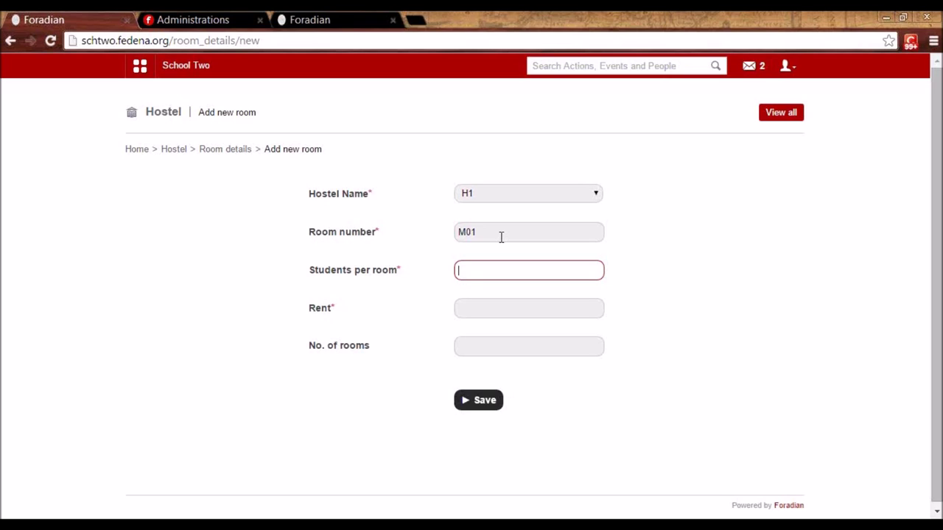
{"action": "type", "text": "2"}
{"action": "key", "text": "Tab"}
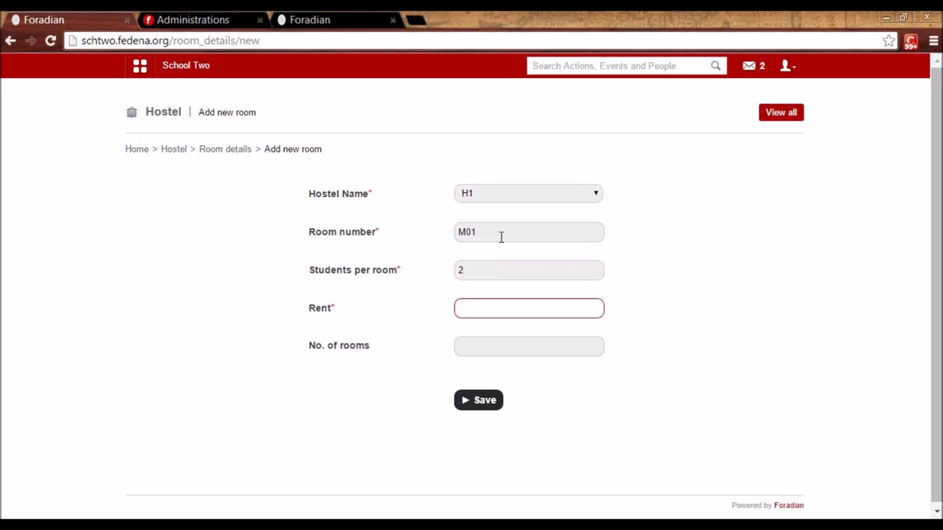
{"action": "type", "text": "2000"}
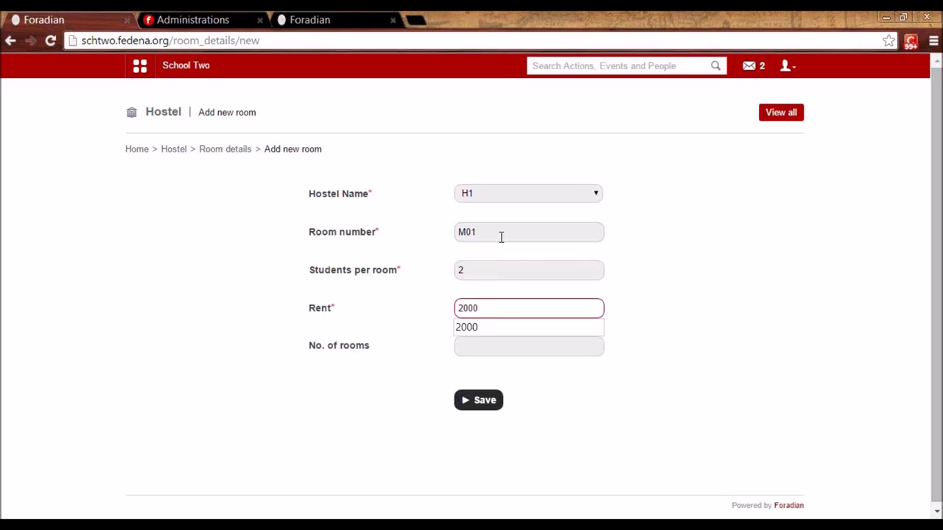
{"action": "left_click", "coordinate": [658, 346]}
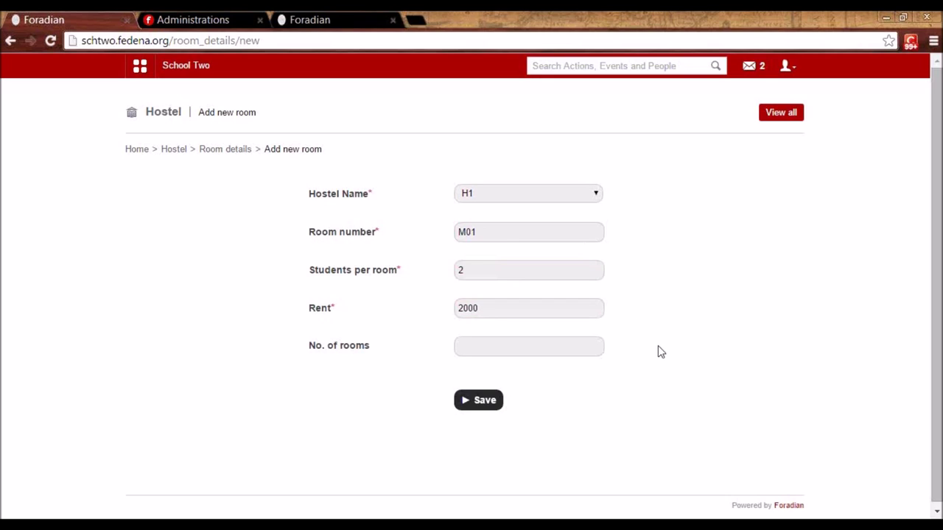
{"action": "left_click", "coordinate": [528, 347]}
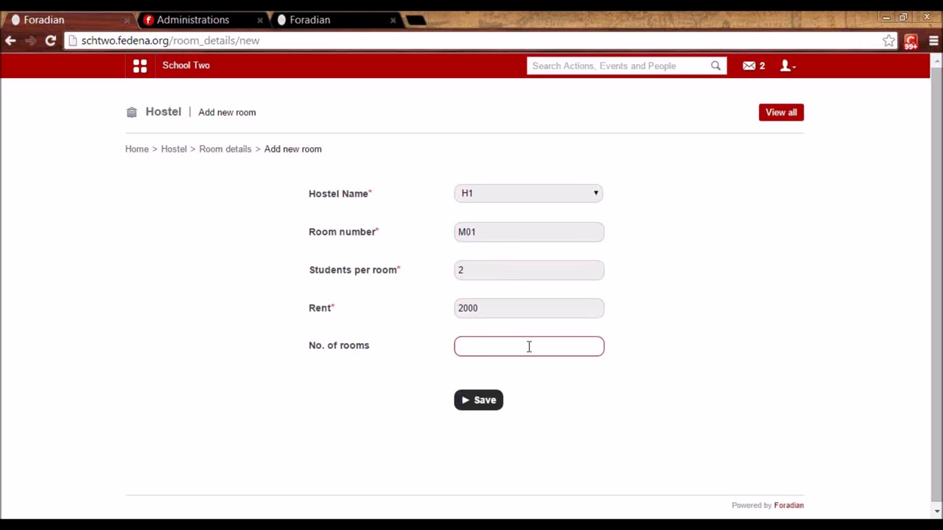
{"action": "type", "text": "10"}
{"action": "key", "text": "BackSpace"}
{"action": "key", "text": "BackSpace"}
{"action": "type", "text": "5"}
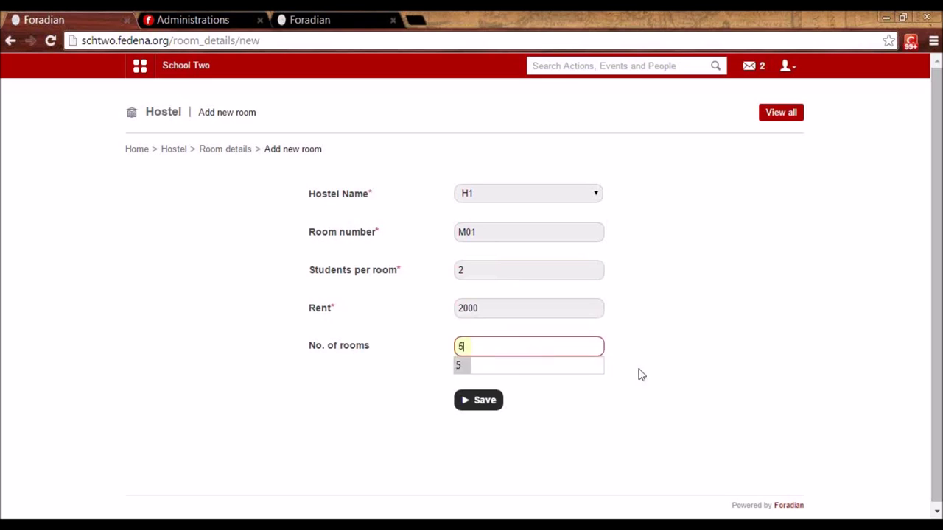
{"action": "left_click", "coordinate": [667, 375]}
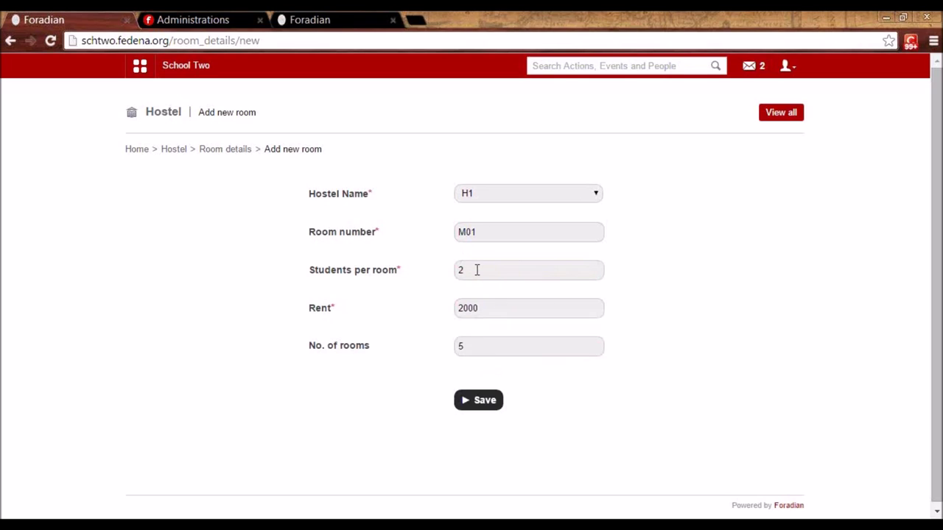
- Check the 2000 rent, save room M01, and list hostel H1's rooms
{"action": "left_click_drag", "start_coordinate": [484, 308], "coordinate": [450, 307]}
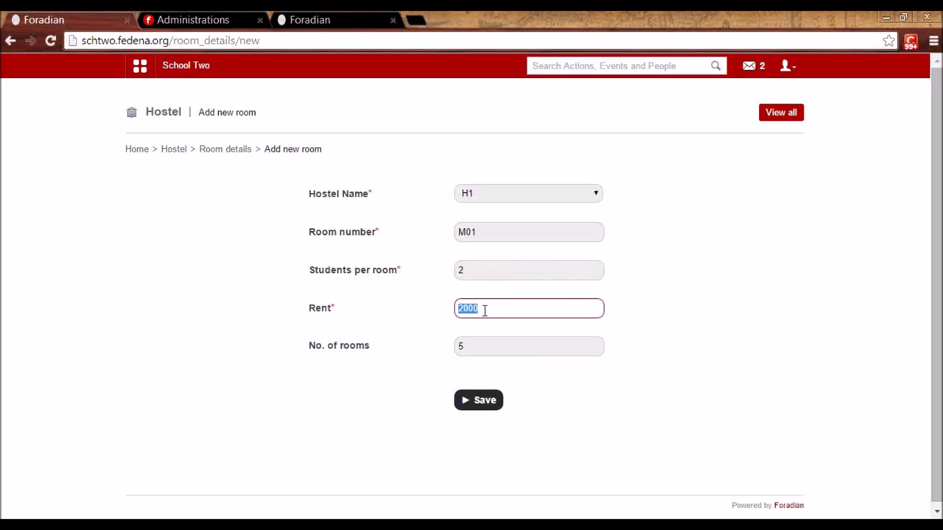
{"action": "left_click", "coordinate": [487, 308]}
{"action": "left_click", "coordinate": [646, 310]}
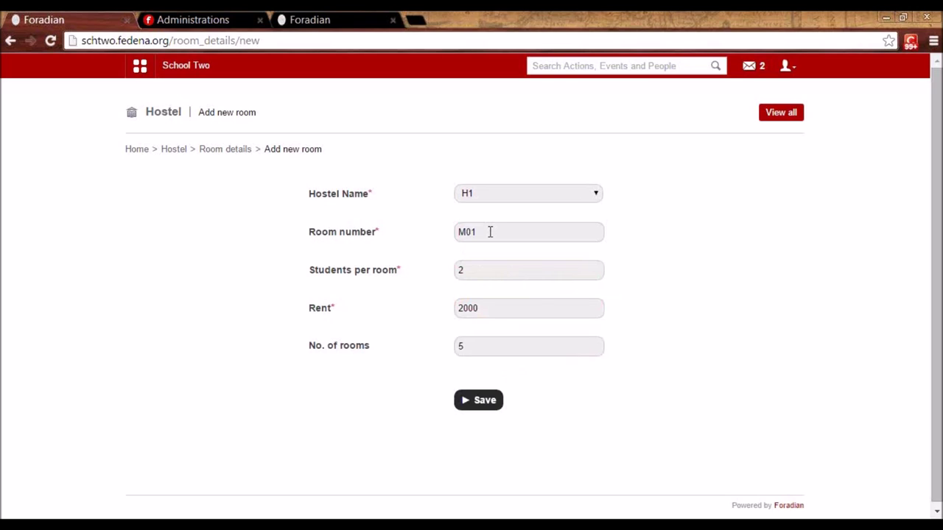
{"action": "left_click", "coordinate": [478, 400]}
{"action": "left_click", "coordinate": [344, 224]}
{"action": "left_click", "coordinate": [340, 246]}
- View the room lists of hostels H2 and H3, including H3's R01–R06 at rent 300.00
{"action": "scroll", "coordinate": [388, 311], "scroll_direction": "down", "scroll_amount": 3}
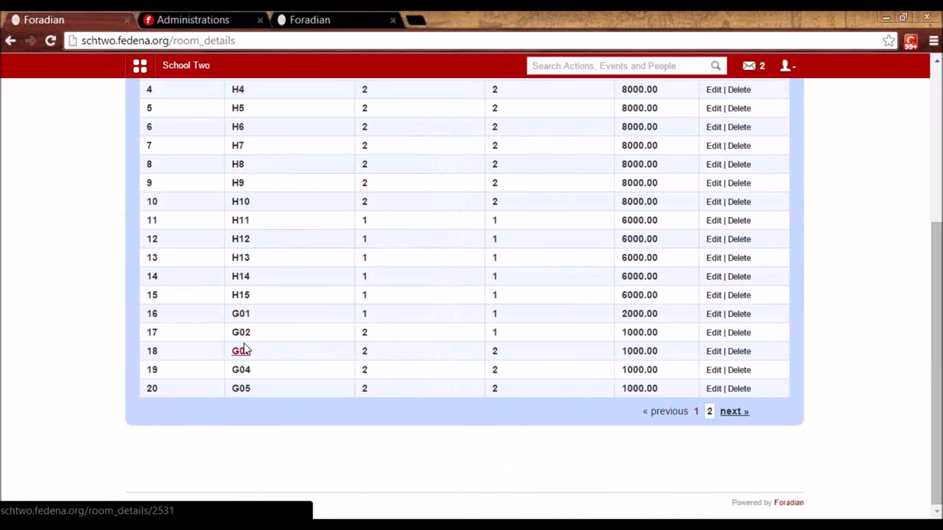
{"action": "scroll", "coordinate": [250, 376], "scroll_direction": "up", "scroll_amount": 3}
{"action": "left_click", "coordinate": [302, 221]}
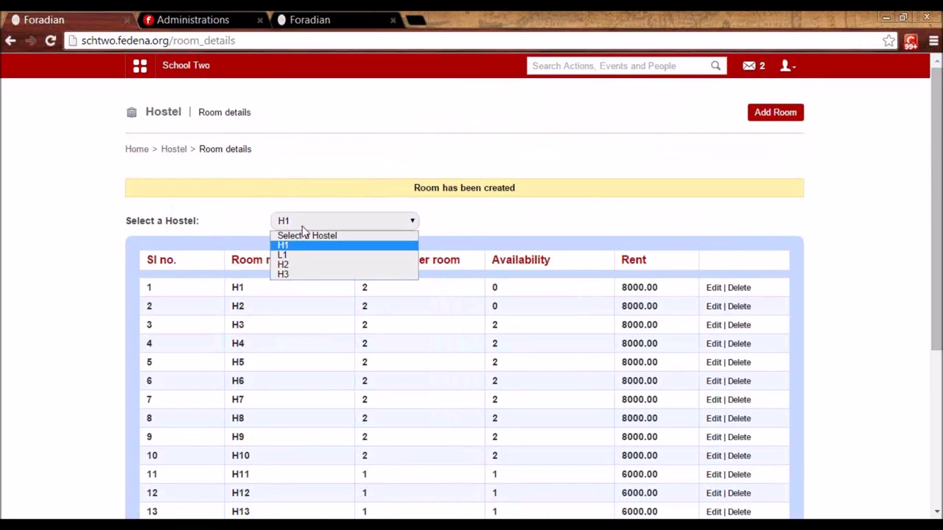
{"action": "left_click", "coordinate": [307, 266]}
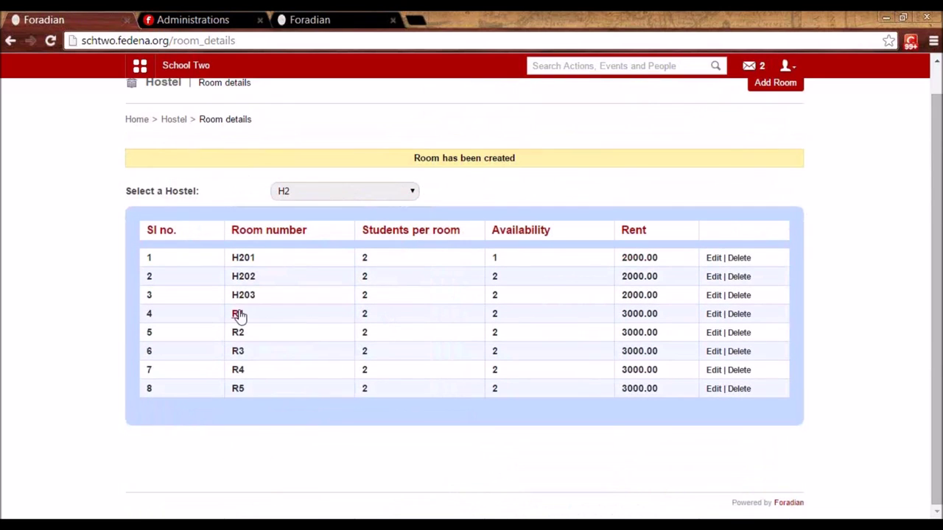
{"action": "scroll", "coordinate": [256, 403], "scroll_direction": "up", "scroll_amount": 1}
{"action": "left_click", "coordinate": [294, 221]}
{"action": "left_click", "coordinate": [295, 275]}
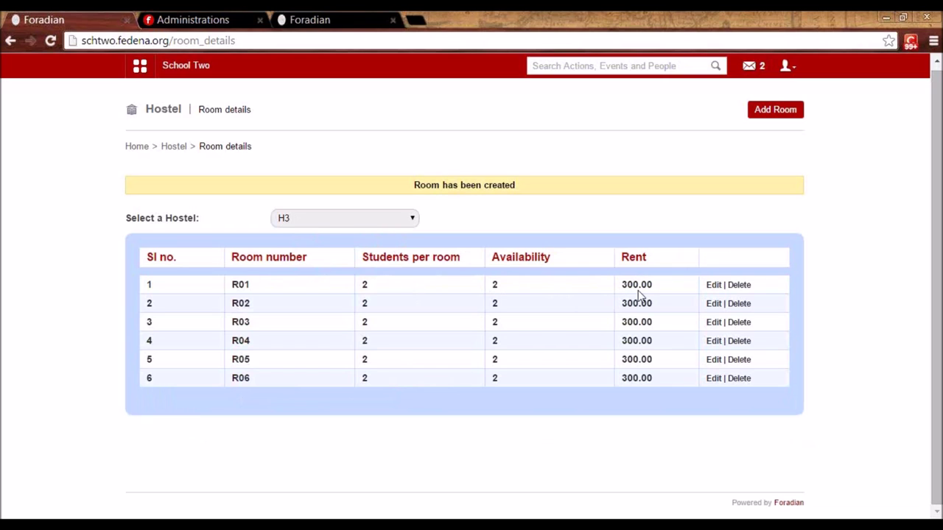
{"action": "scroll", "coordinate": [516, 302], "scroll_direction": "up", "scroll_amount": 1}
{"action": "left_click", "coordinate": [174, 150]}
- Search for the student by username and allocate them room H201 in hostel H2
{"action": "left_click", "coordinate": [300, 266]}
{"action": "left_click", "coordinate": [333, 193]}
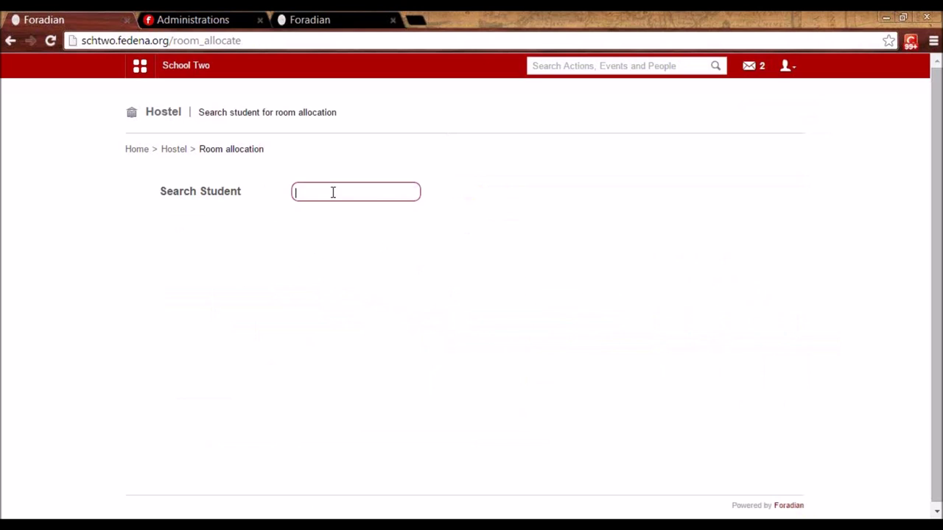
{"action": "type", "text": "user45"}
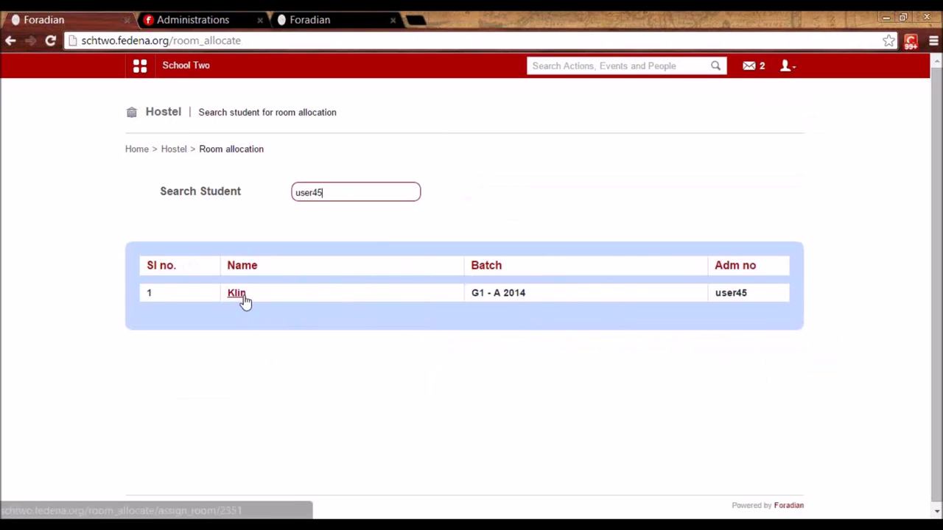
{"action": "left_click", "coordinate": [234, 296]}
{"action": "left_click", "coordinate": [319, 225]}
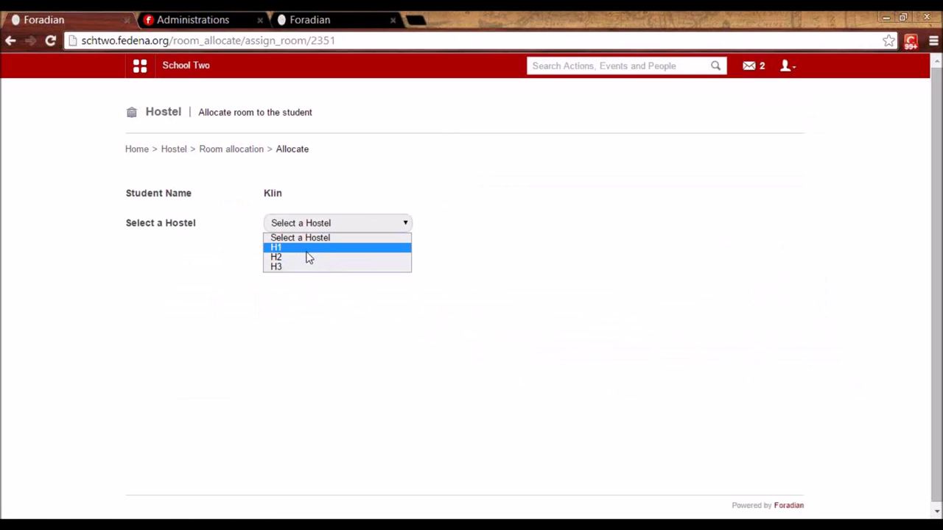
{"action": "left_click", "coordinate": [336, 258]}
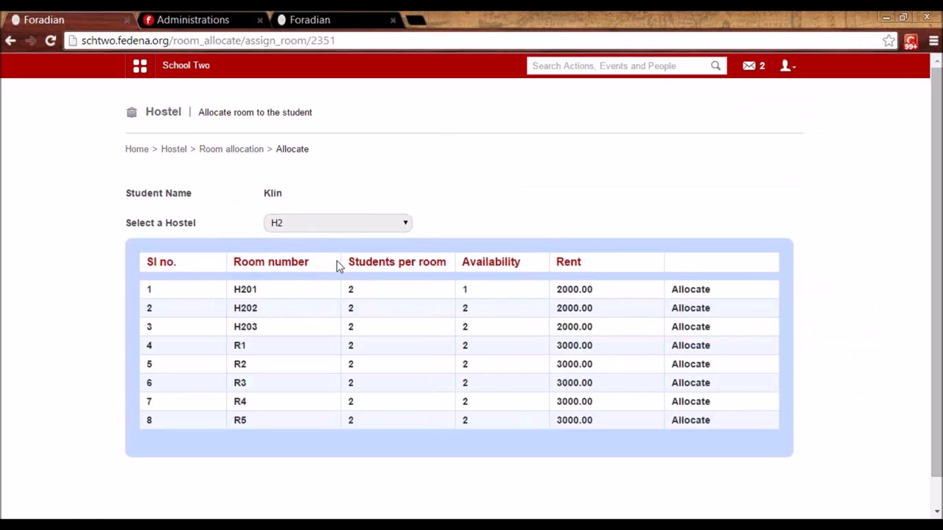
{"action": "left_click", "coordinate": [679, 291]}
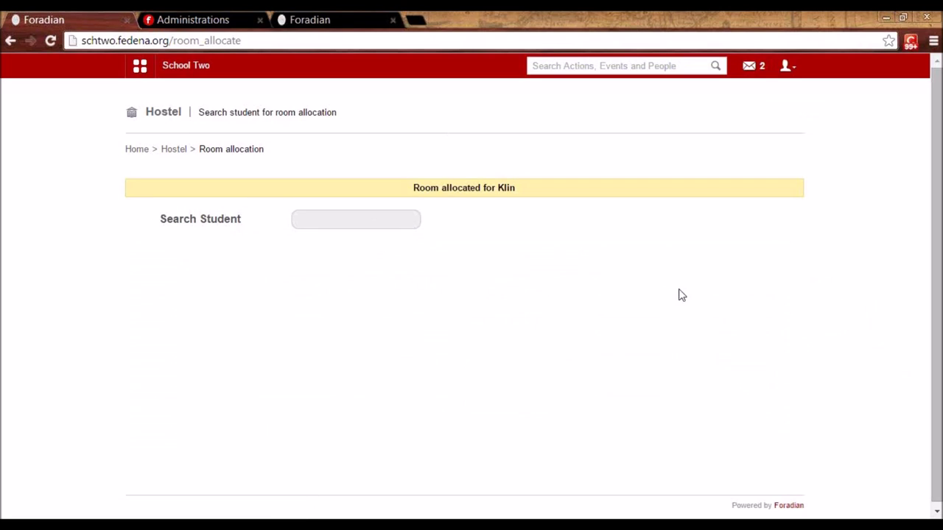
{"action": "left_click", "coordinate": [172, 152]}
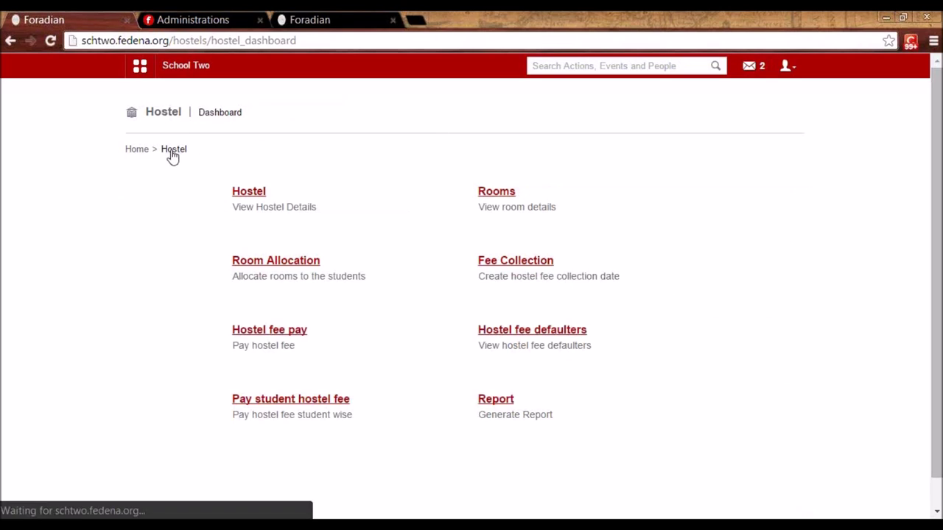
- Create hostel fee collection 'Fee Collection for G3 A 2014' for batch G3 - A 2014
{"action": "left_click", "coordinate": [515, 261]}
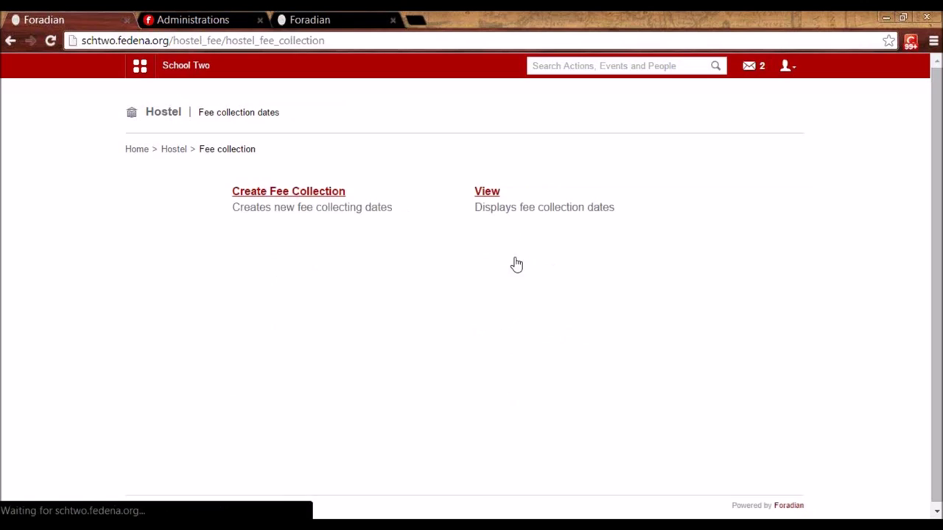
{"action": "left_click", "coordinate": [322, 198]}
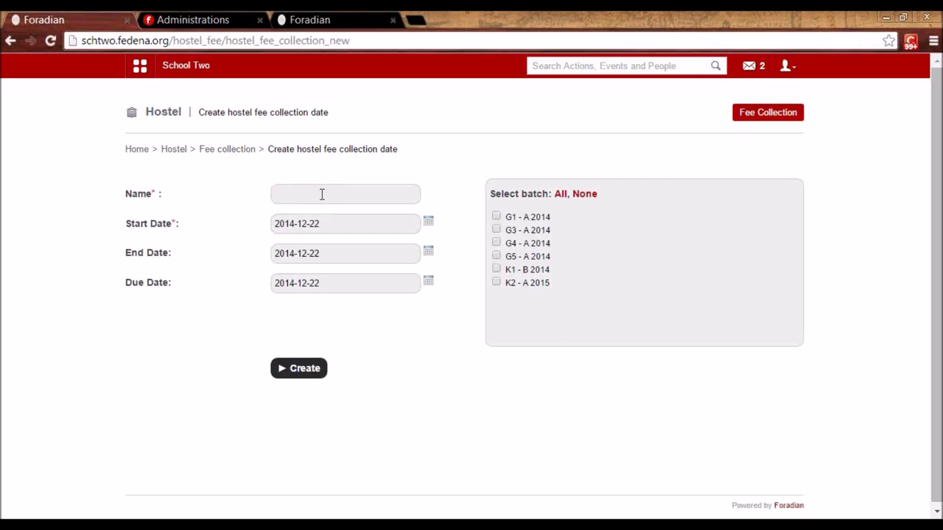
{"action": "left_click", "coordinate": [330, 195]}
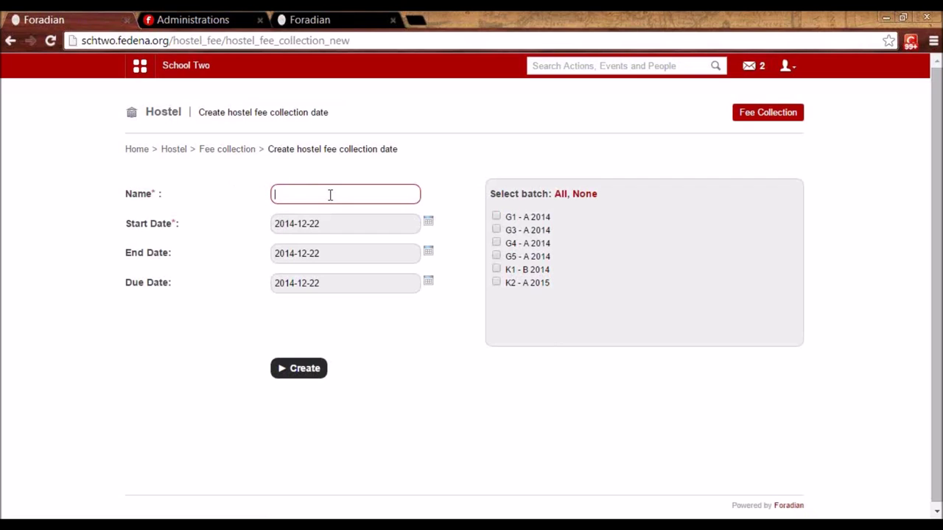
{"action": "key", "text": "BackSpace"}
{"action": "type", "text": "Fee Collection for"}
{"action": "left_click", "coordinate": [497, 249]}
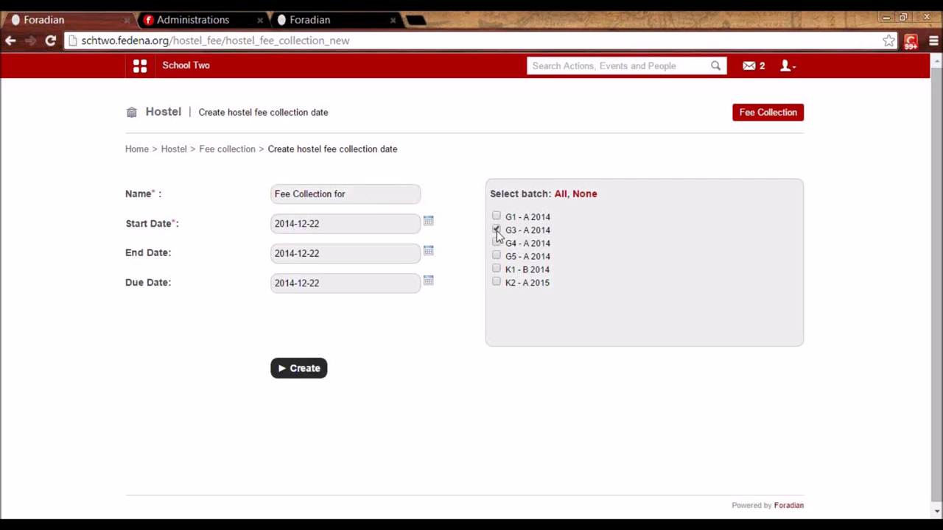
{"action": "left_click", "coordinate": [386, 192]}
{"action": "type", "text": "G3 A 2014"}
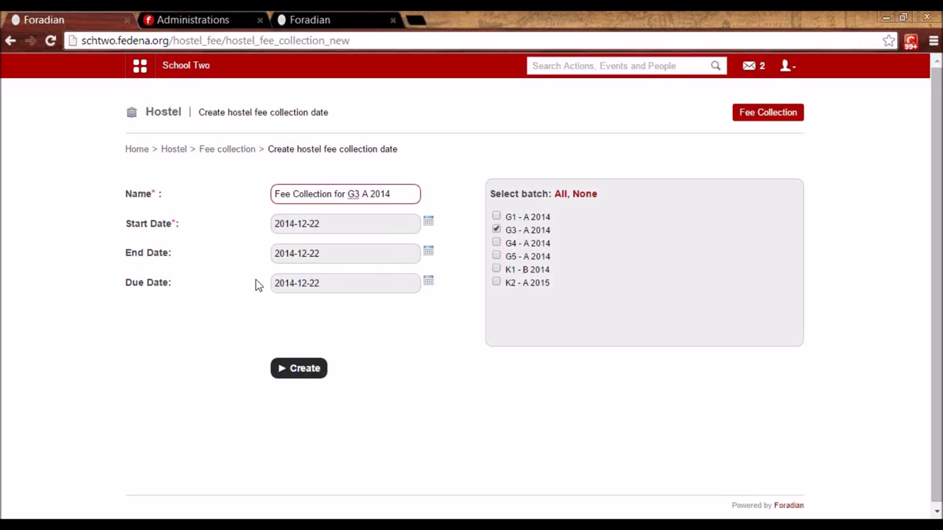
{"action": "left_click", "coordinate": [312, 377]}
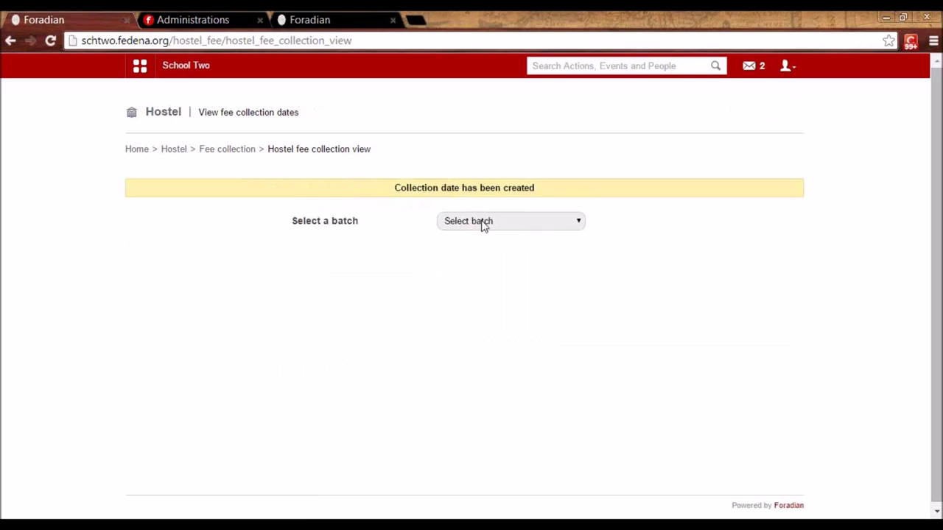
- Confirm the new collection is listed under batch G3 - A 2014
{"action": "left_click", "coordinate": [481, 223]}
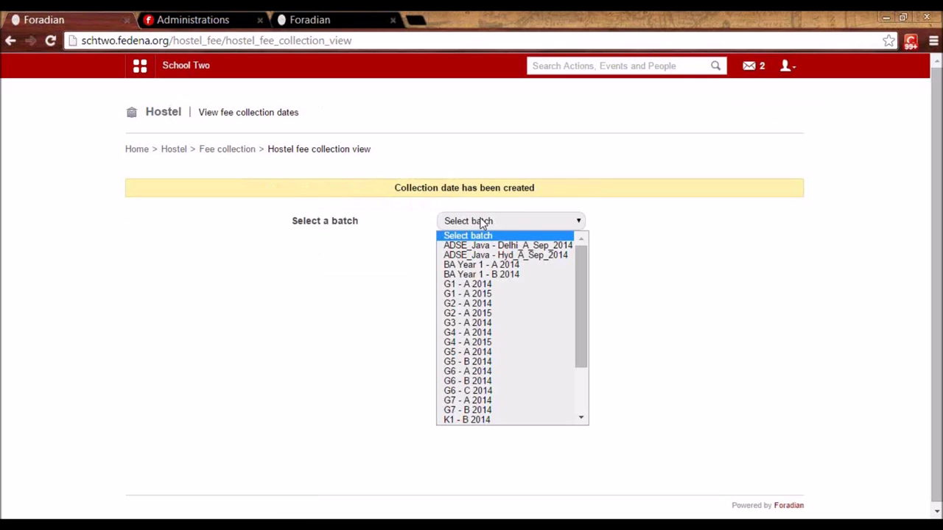
{"action": "left_click", "coordinate": [449, 313]}
{"action": "key", "text": "Down"}
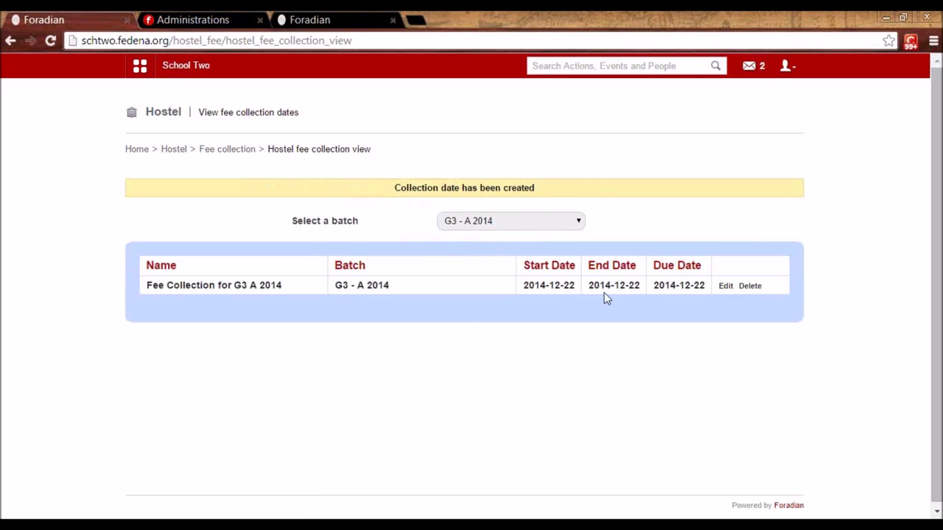
{"action": "left_click", "coordinate": [226, 151]}
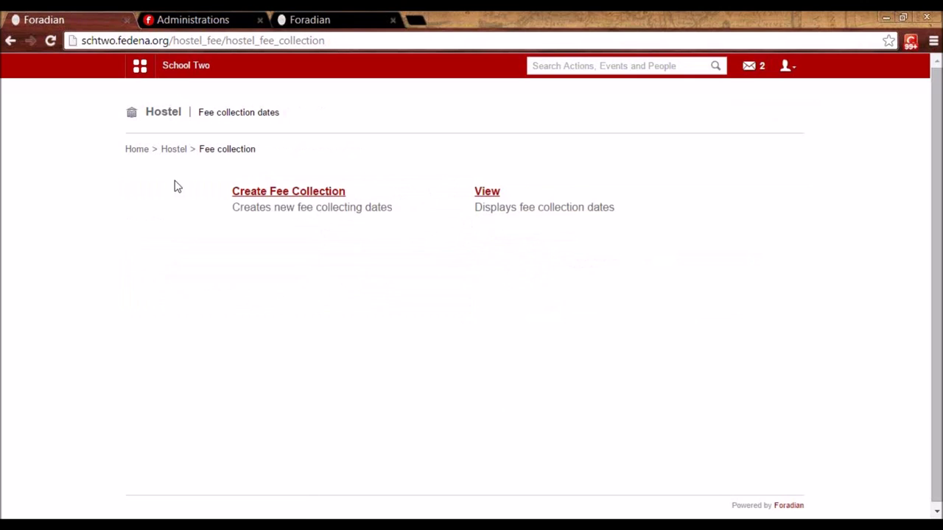
- List batch G3 - A 2014's hostel fees for Fee Collection for G3 A 2014
{"action": "left_click", "coordinate": [174, 149]}
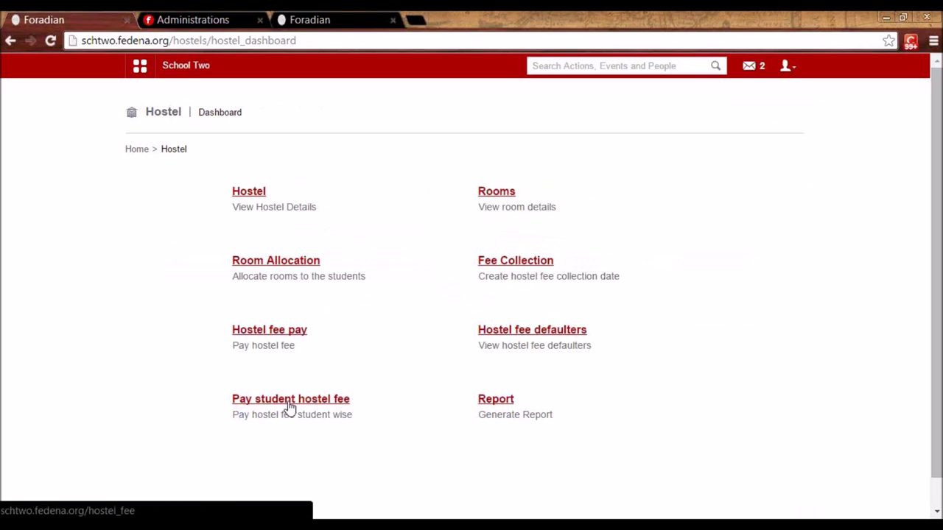
{"action": "left_click", "coordinate": [266, 332]}
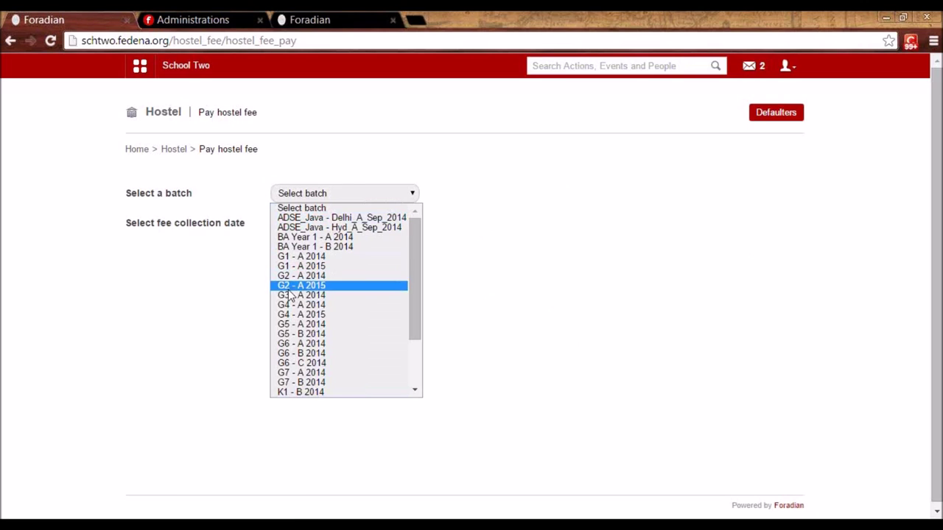
{"action": "left_click", "coordinate": [293, 296]}
{"action": "left_click", "coordinate": [300, 223]}
{"action": "left_click", "coordinate": [299, 249]}
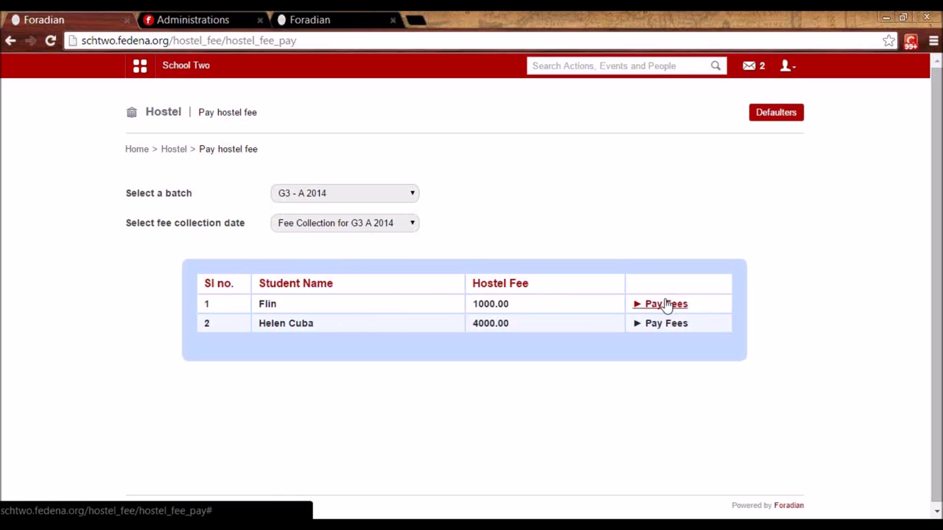
{"action": "left_click_drag", "start_coordinate": [470, 303], "coordinate": [476, 324]}
{"action": "left_click", "coordinate": [527, 319]}
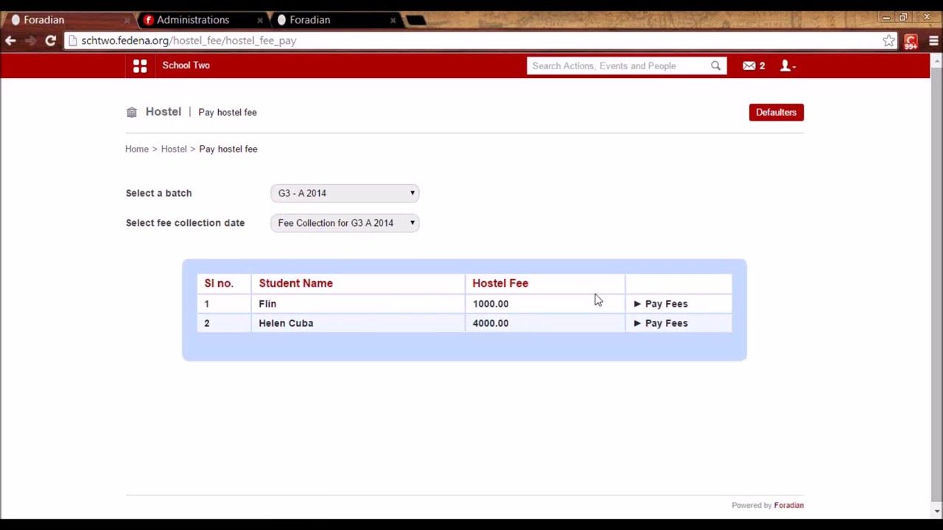
- Open the first student's fee payment form and review the payment modes
{"action": "left_click", "coordinate": [655, 306]}
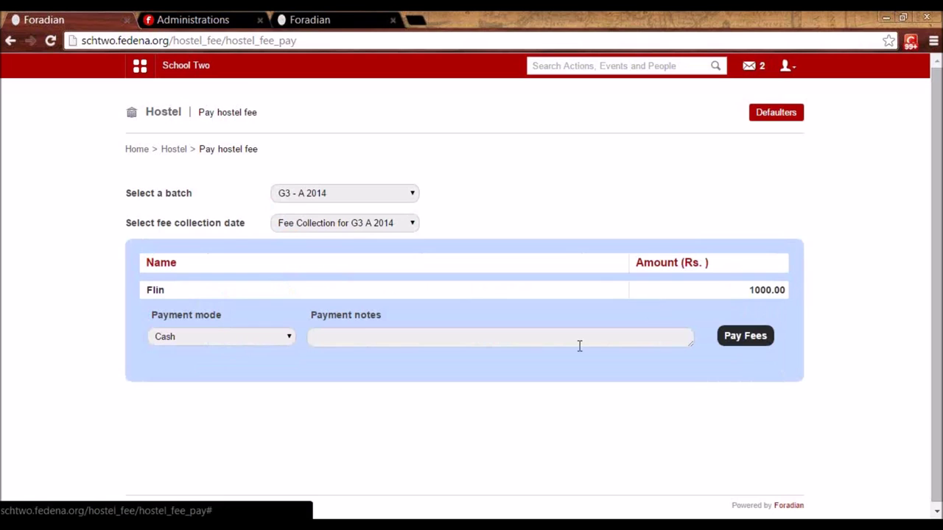
{"action": "left_click", "coordinate": [233, 340]}
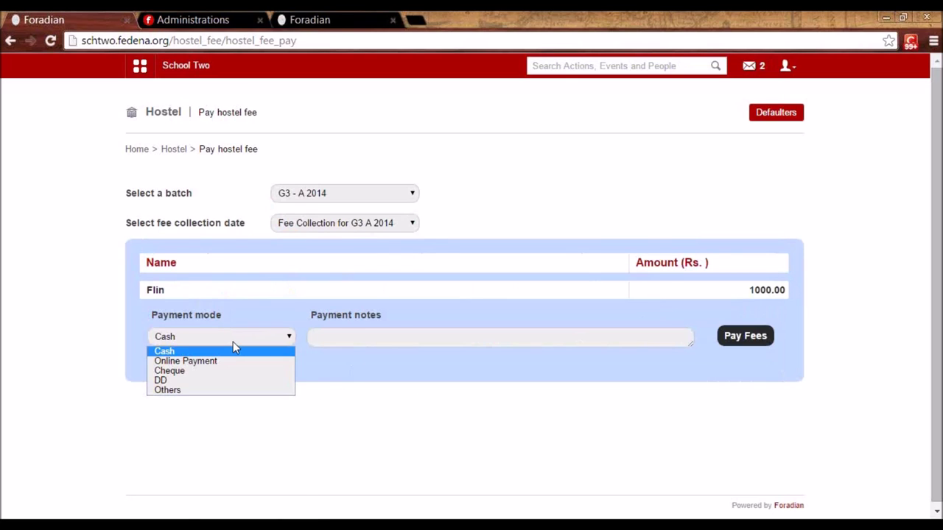
{"action": "left_click", "coordinate": [174, 151]}
{"action": "left_click", "coordinate": [280, 402]}
- Look up a student's 4000.00 hostel fee for Fee Collection for G3 A 2014 and its payment modes
{"action": "left_click", "coordinate": [321, 190]}
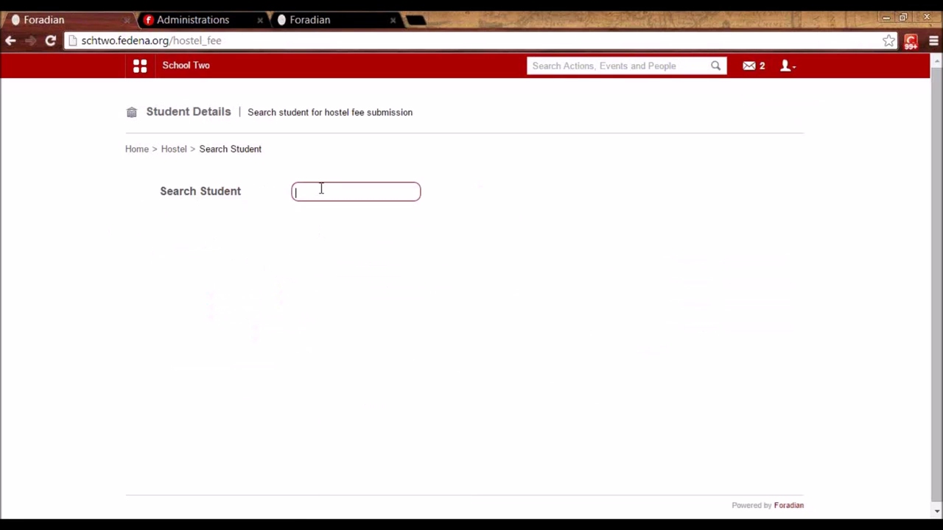
{"action": "type", "text": "hele"}
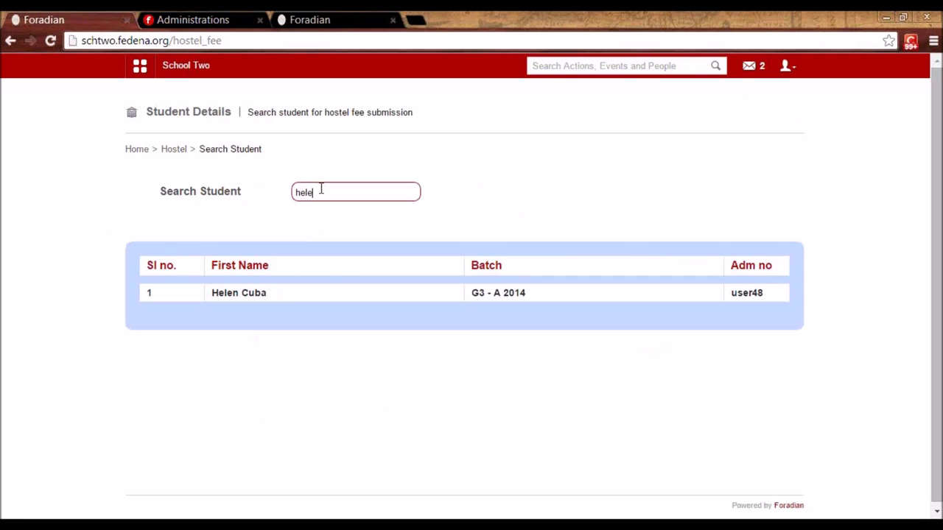
{"action": "left_click", "coordinate": [240, 293]}
{"action": "left_click", "coordinate": [333, 196]}
{"action": "left_click", "coordinate": [332, 218]}
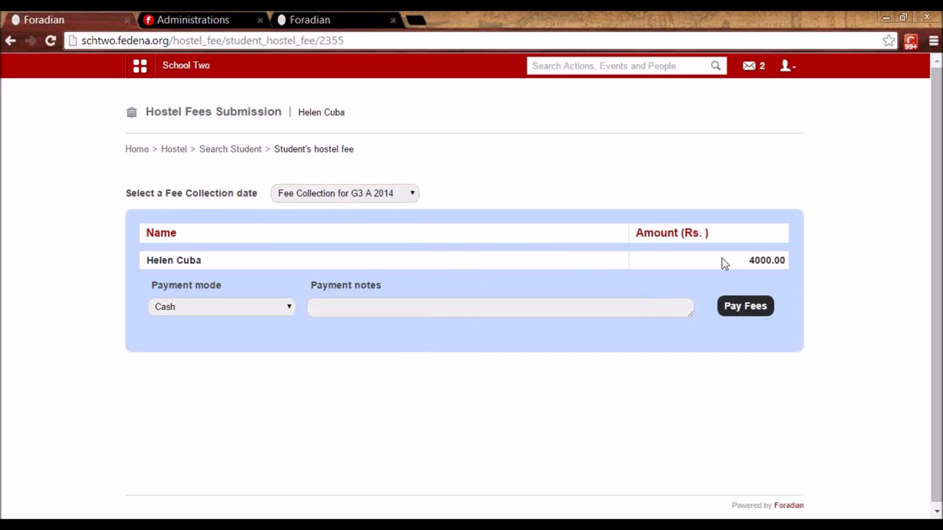
{"action": "left_click", "coordinate": [261, 303]}
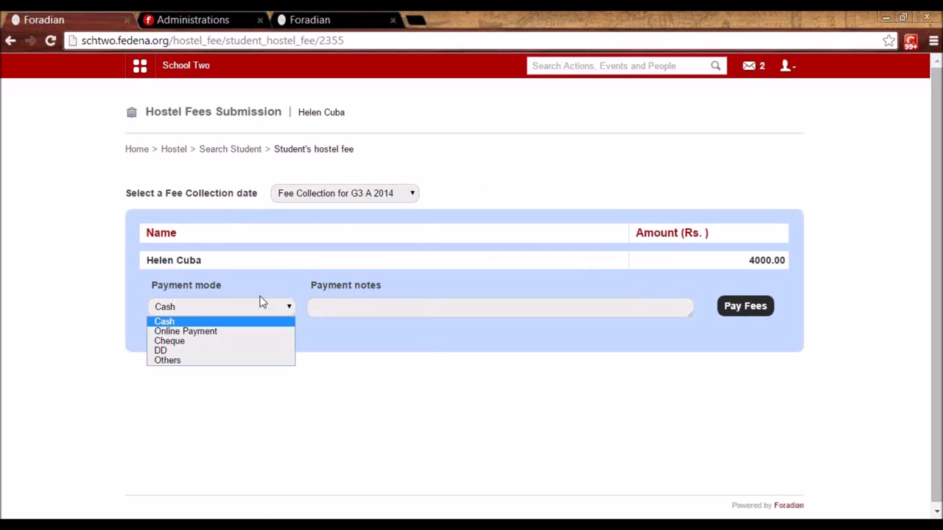
{"action": "left_click", "coordinate": [175, 149]}
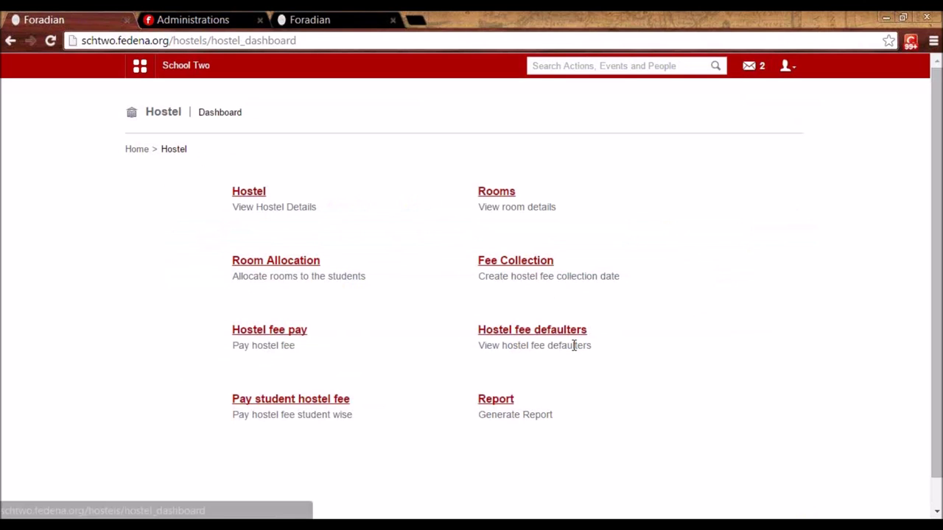
{"action": "left_click", "coordinate": [546, 332]}
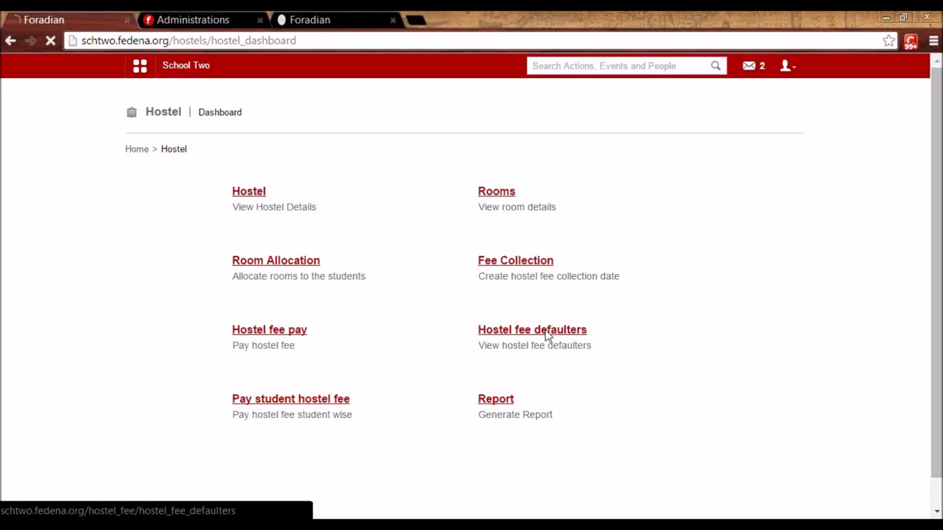
{"action": "left_click", "coordinate": [367, 194]}
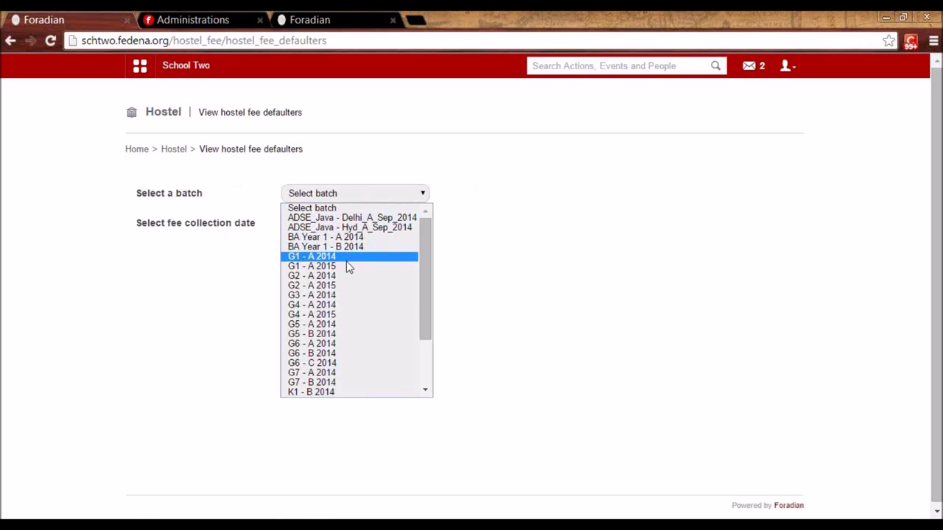
{"action": "left_click", "coordinate": [343, 294]}
{"action": "left_click", "coordinate": [325, 223]}
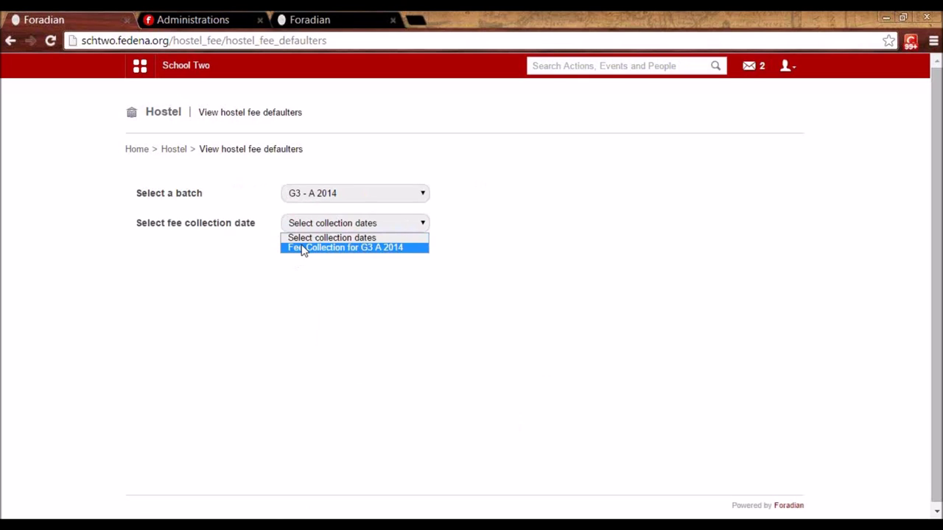
{"action": "left_click", "coordinate": [302, 248]}
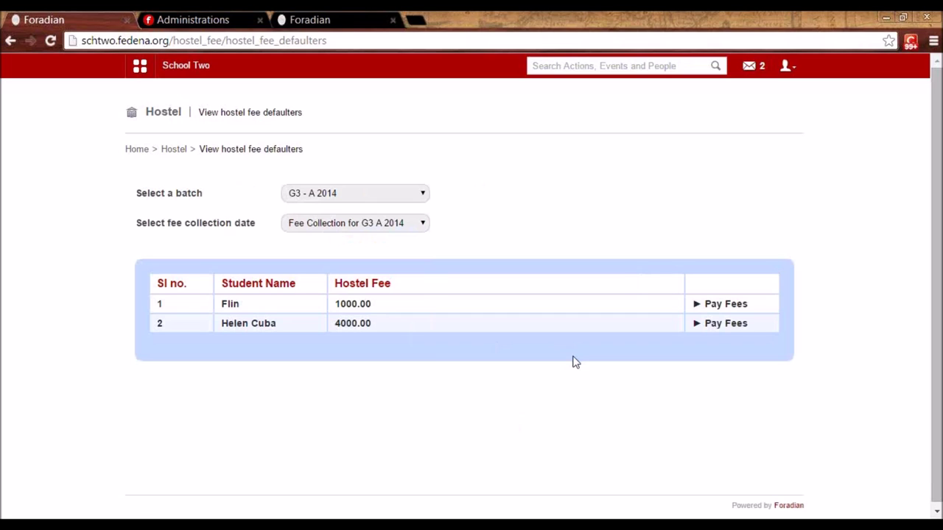
{"action": "left_click", "coordinate": [174, 150]}
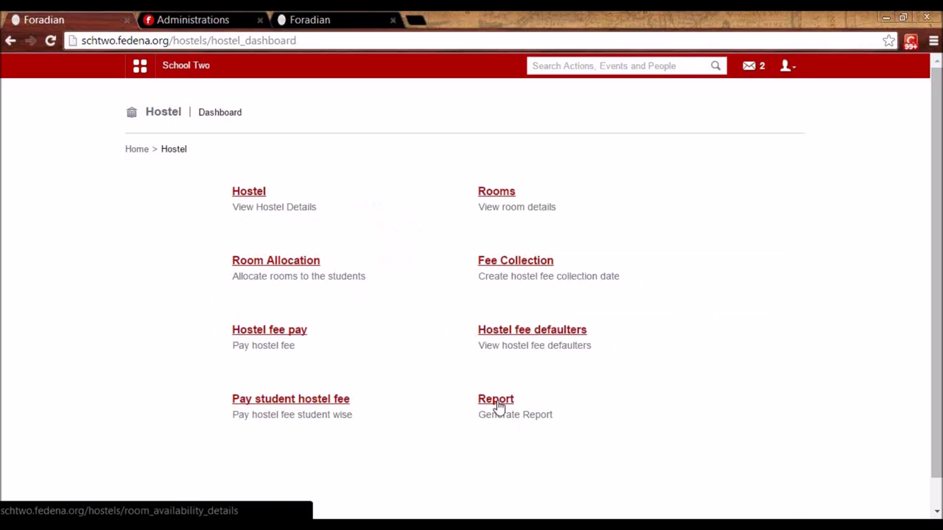
- Open the room availability report listing hostel H1's 23 available rooms
{"action": "left_click", "coordinate": [497, 405]}
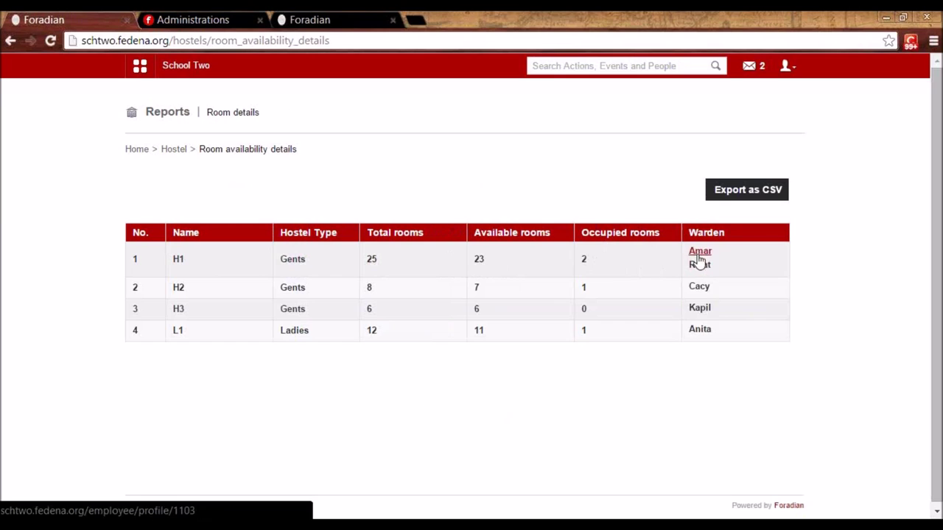
{"action": "left_click", "coordinate": [480, 264]}
{"action": "scroll", "coordinate": [273, 356], "scroll_direction": "down", "scroll_amount": 1}
{"action": "scroll", "coordinate": [273, 357], "scroll_direction": "down", "scroll_amount": 2}
{"action": "scroll", "coordinate": [352, 410], "scroll_direction": "up", "scroll_amount": 3}
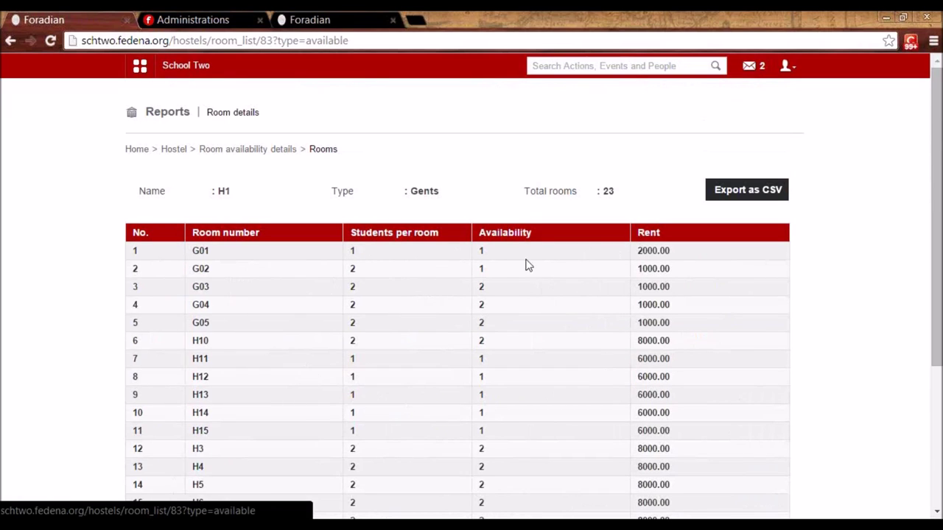
- Check rooms G01 and G02, finding G02 holds one Grade 3 student, then return to Hostel
{"action": "left_click", "coordinate": [201, 251]}
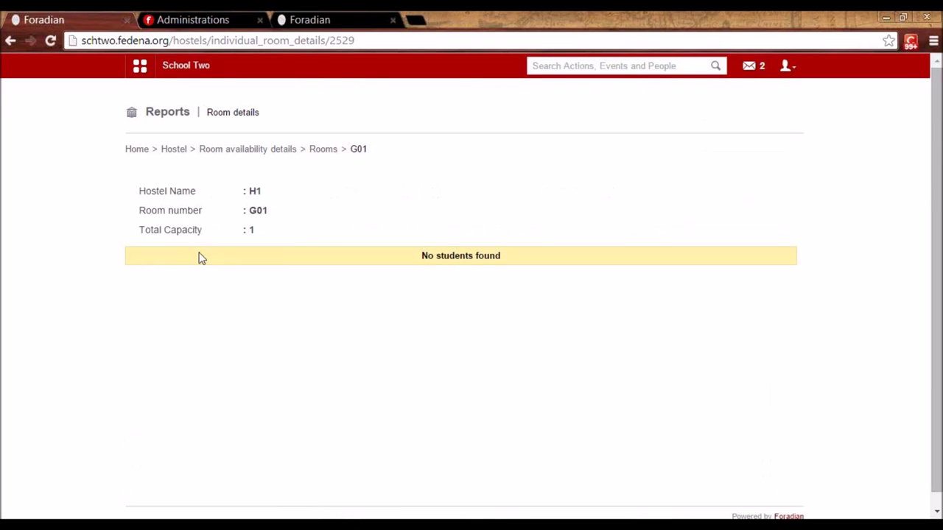
{"action": "key", "text": "alt+Left"}
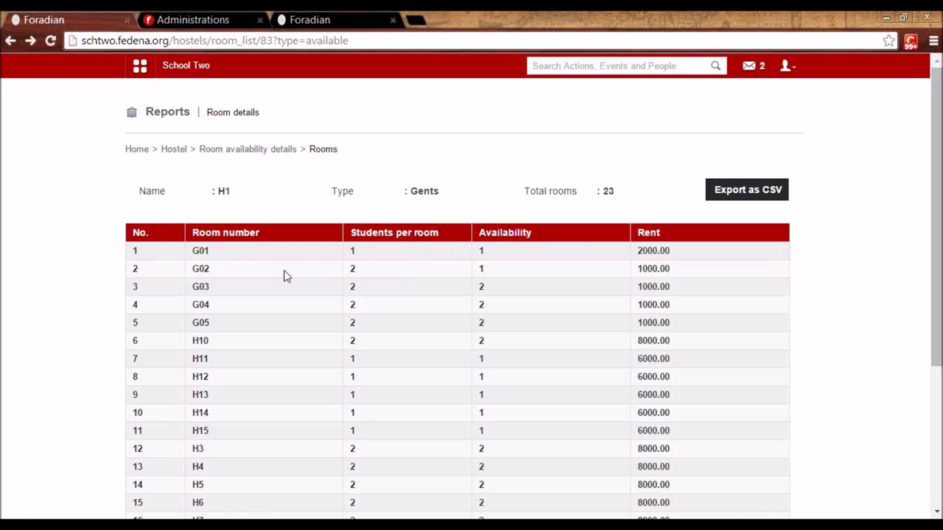
{"action": "left_click", "coordinate": [200, 269]}
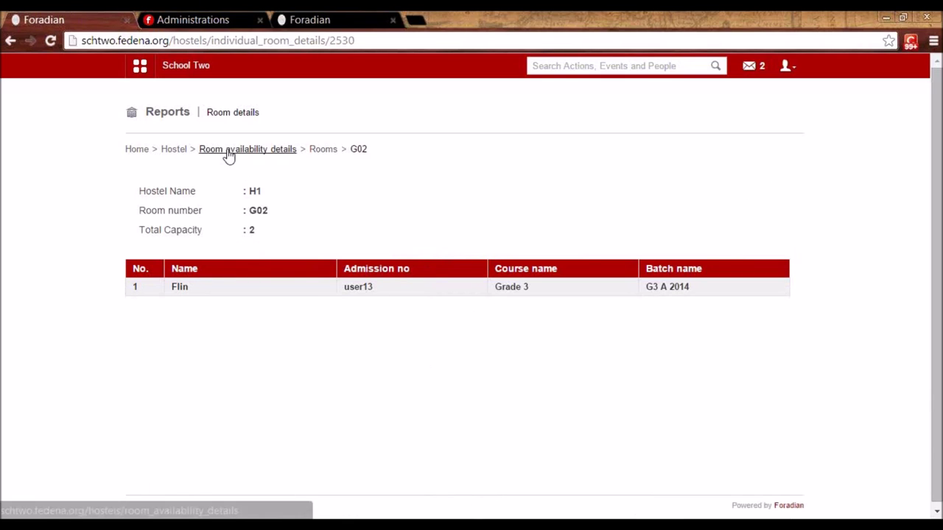
{"action": "left_click", "coordinate": [172, 149]}
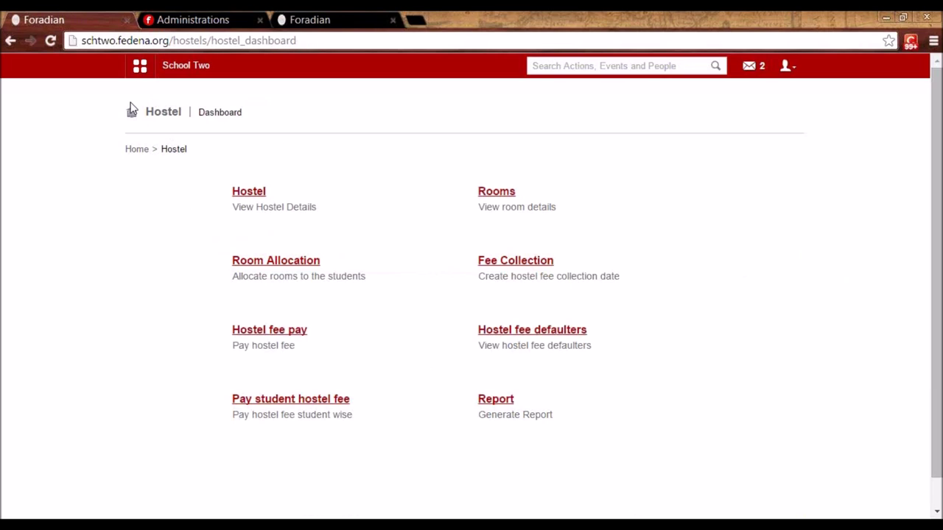
- Go to the Inventory module through the Administration modules list
{"action": "left_click", "coordinate": [140, 66]}
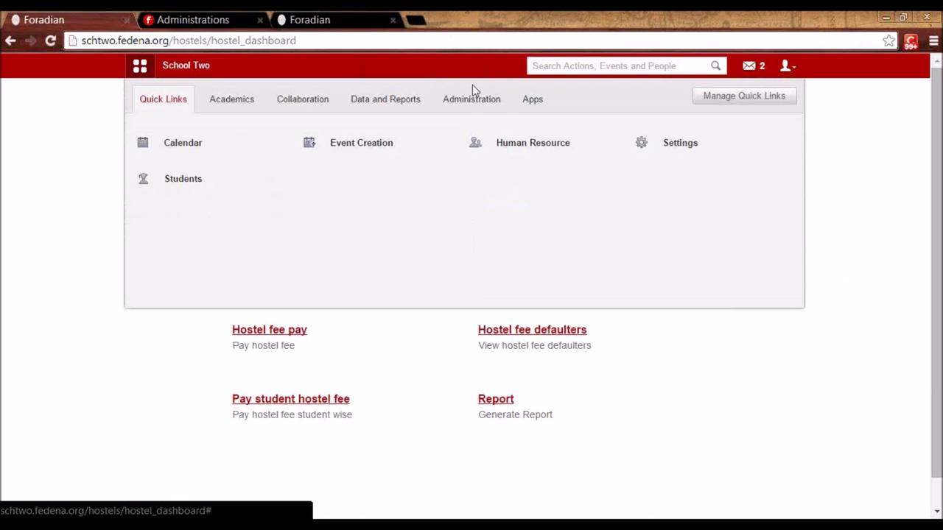
{"action": "left_click", "coordinate": [465, 102]}
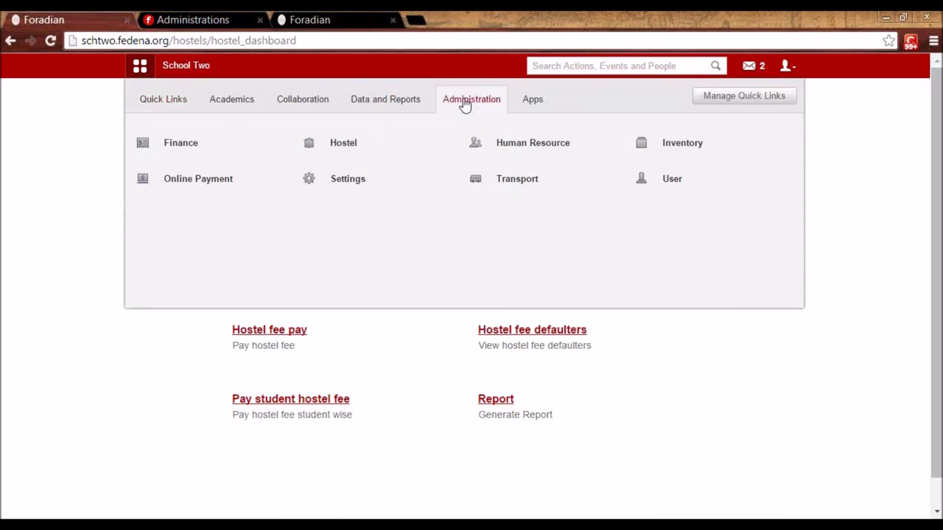
{"action": "left_click", "coordinate": [665, 146]}
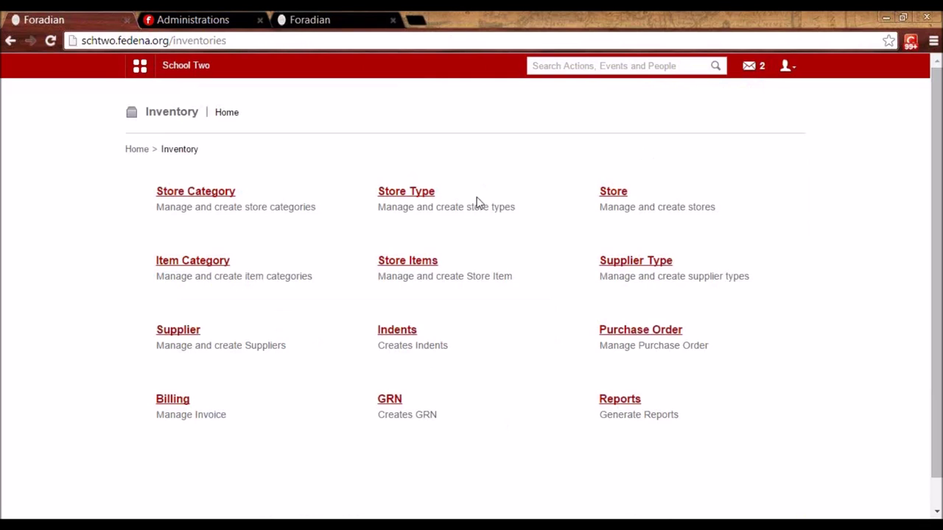
- Review the Consumable and Classroom Related store categories
{"action": "left_click", "coordinate": [210, 195]}
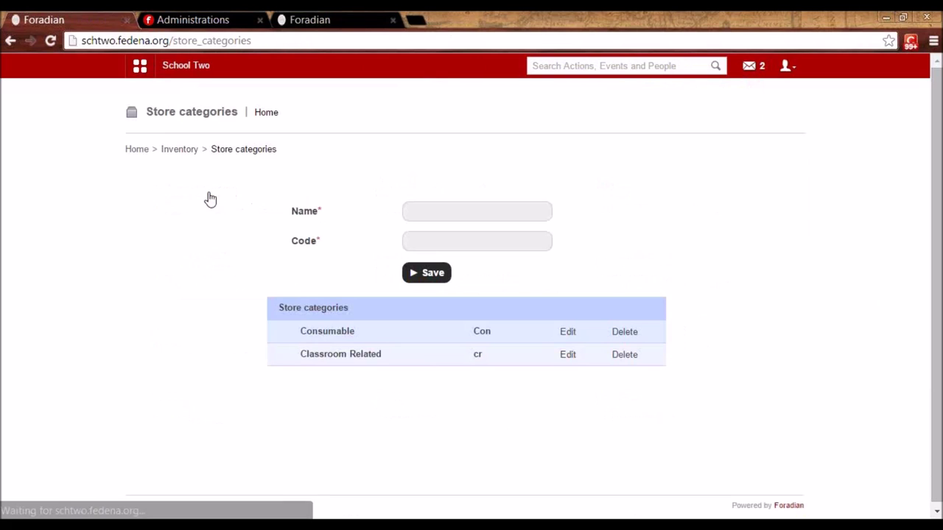
{"action": "left_click", "coordinate": [568, 331]}
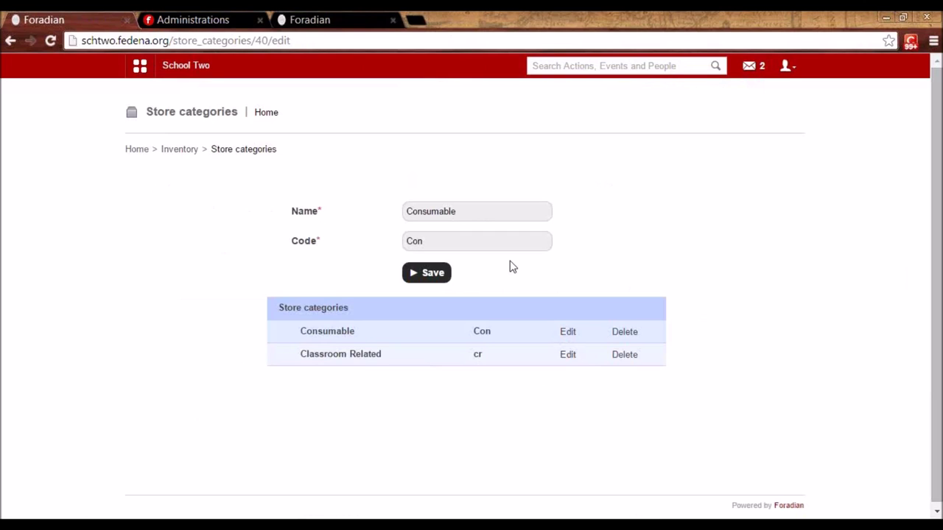
{"action": "left_click", "coordinate": [568, 354]}
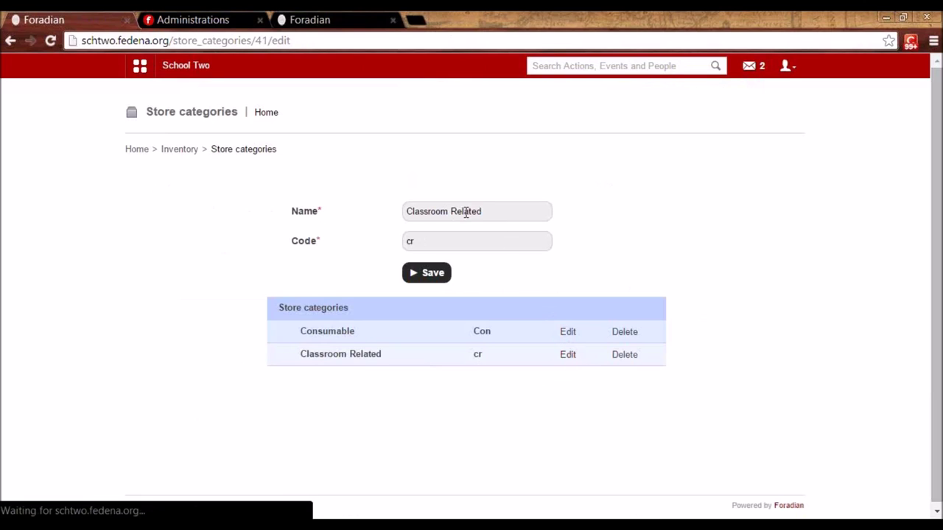
{"action": "left_click_drag", "start_coordinate": [492, 212], "coordinate": [393, 218]}
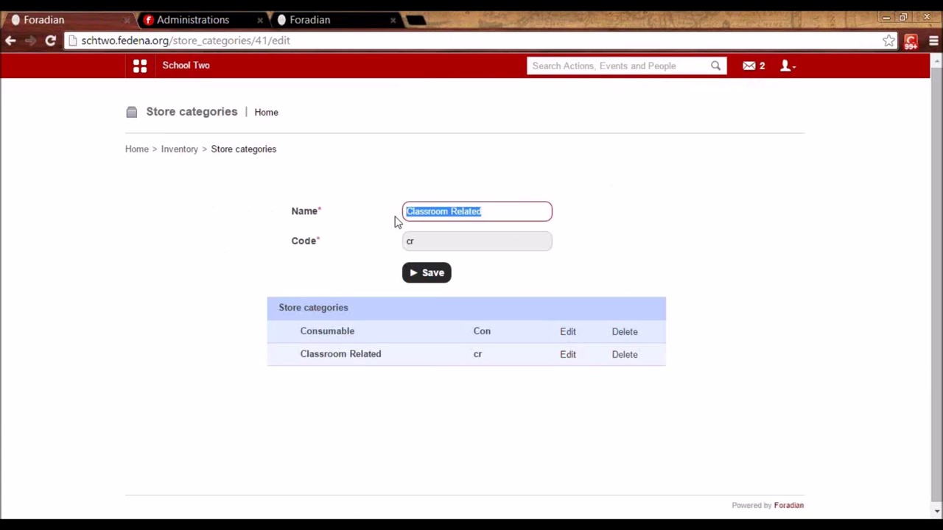
{"action": "left_click", "coordinate": [190, 151]}
- Review the Classroom Items store type, then bring up the Stores list with Pantry and Classroom Inventory
{"action": "left_click", "coordinate": [404, 196]}
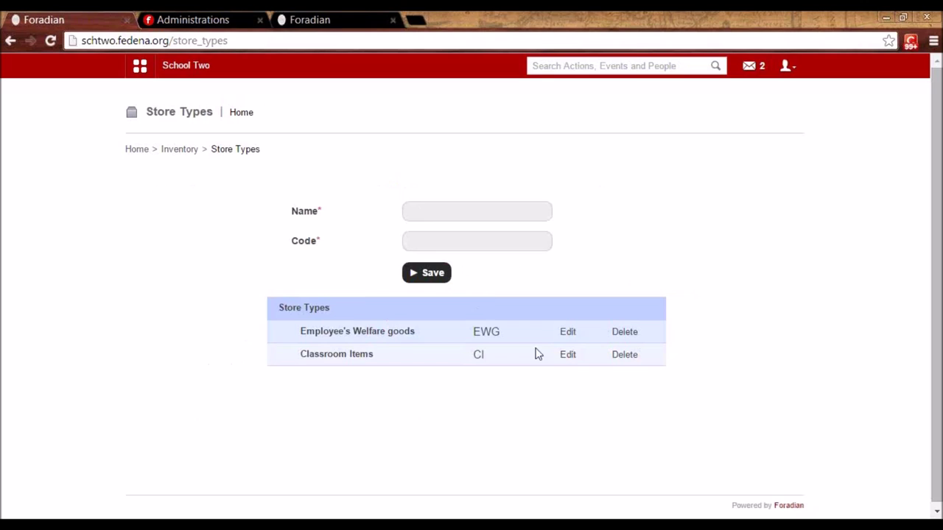
{"action": "left_click", "coordinate": [568, 357]}
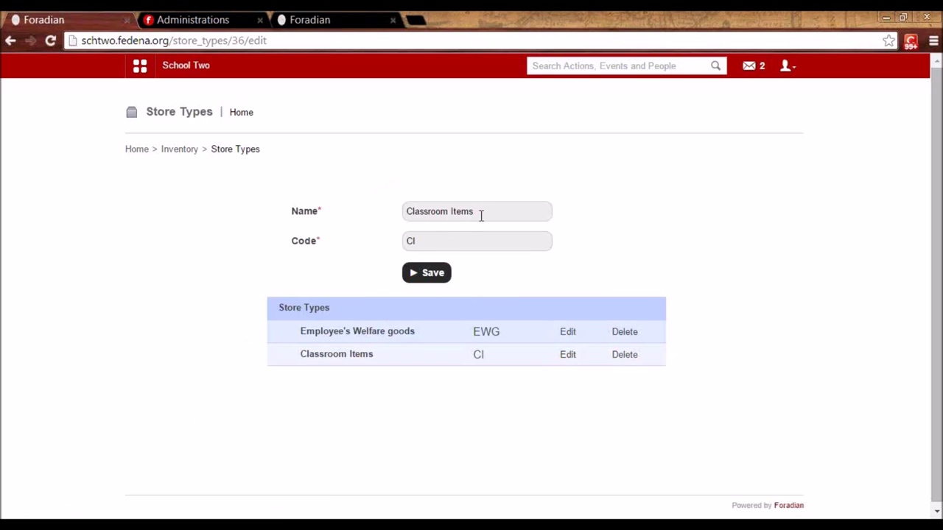
{"action": "left_click_drag", "start_coordinate": [484, 213], "coordinate": [404, 209]}
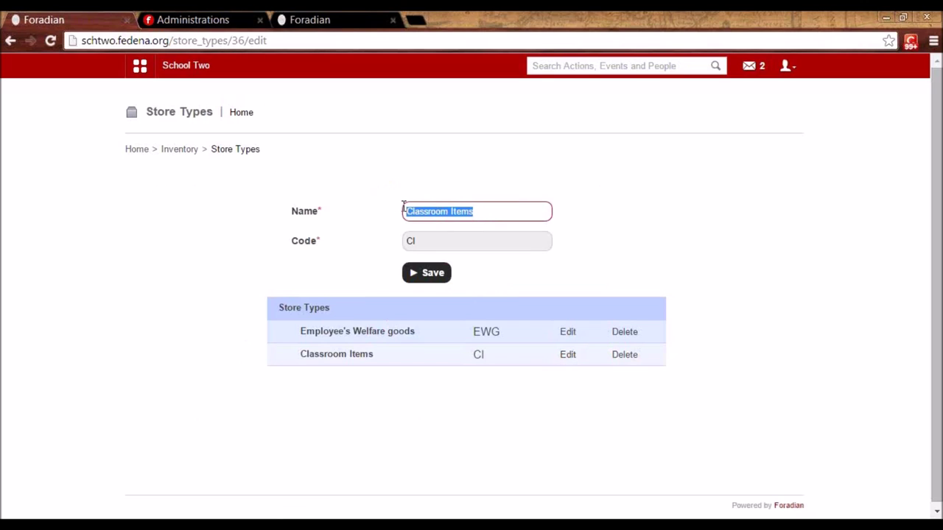
{"action": "left_click", "coordinate": [562, 212]}
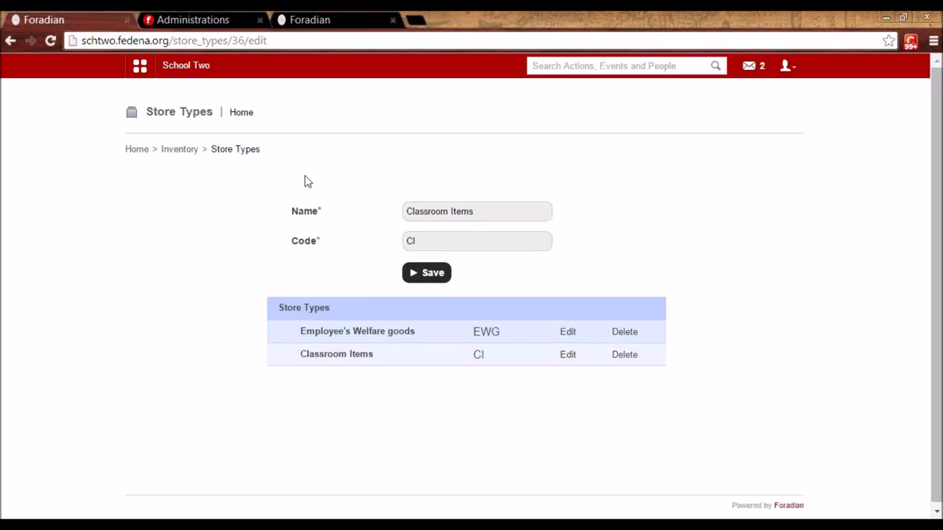
{"action": "left_click", "coordinate": [182, 151]}
{"action": "left_click", "coordinate": [607, 195]}
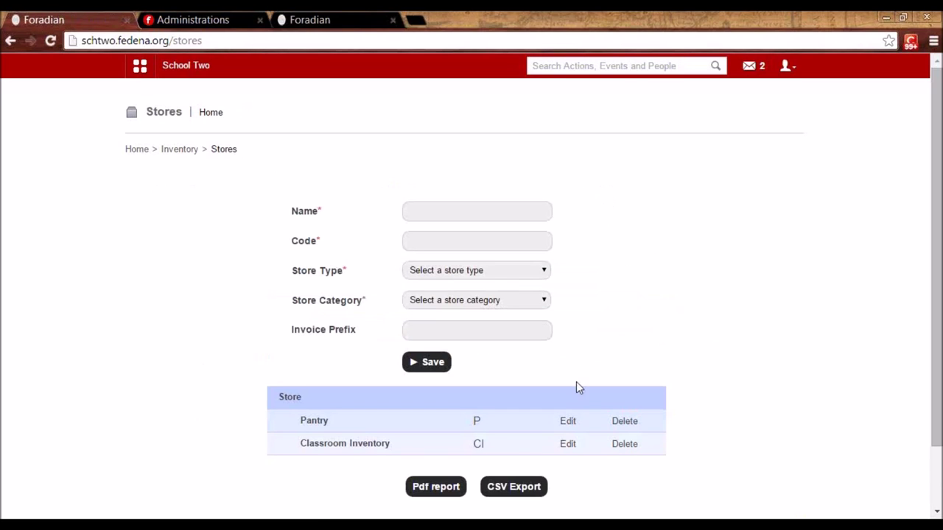
- Edit Classroom Inventory, keeping store type Classroom Items-CI and category Classroom Related-cr
{"action": "left_click", "coordinate": [566, 444]}
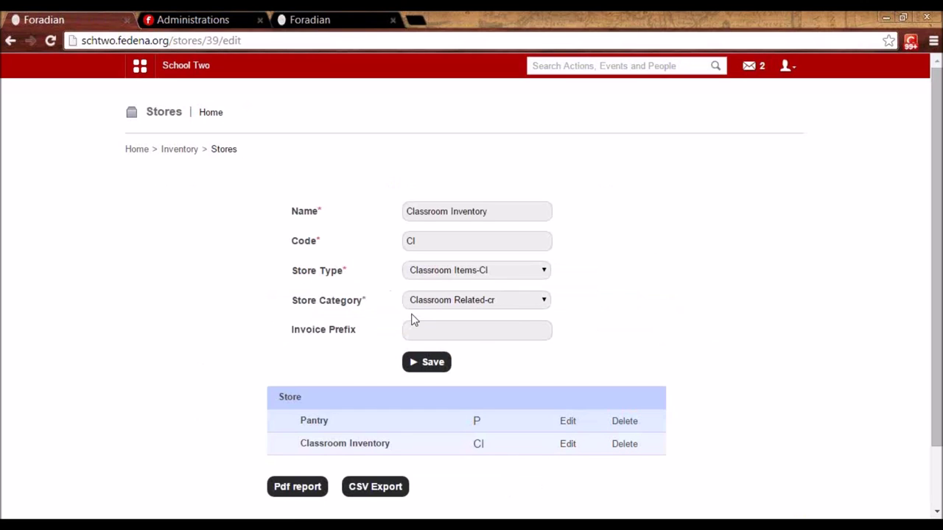
{"action": "left_click", "coordinate": [442, 274]}
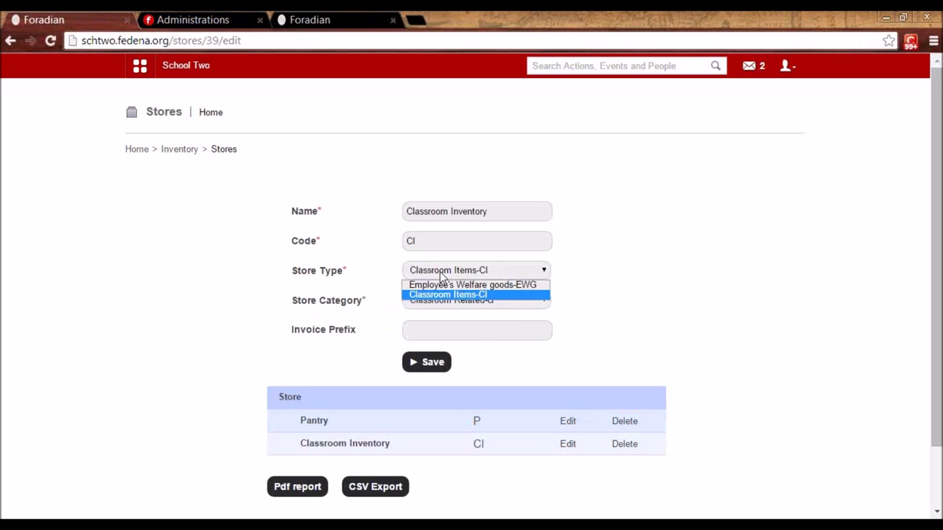
{"action": "left_click", "coordinate": [442, 274]}
{"action": "left_click", "coordinate": [448, 307]}
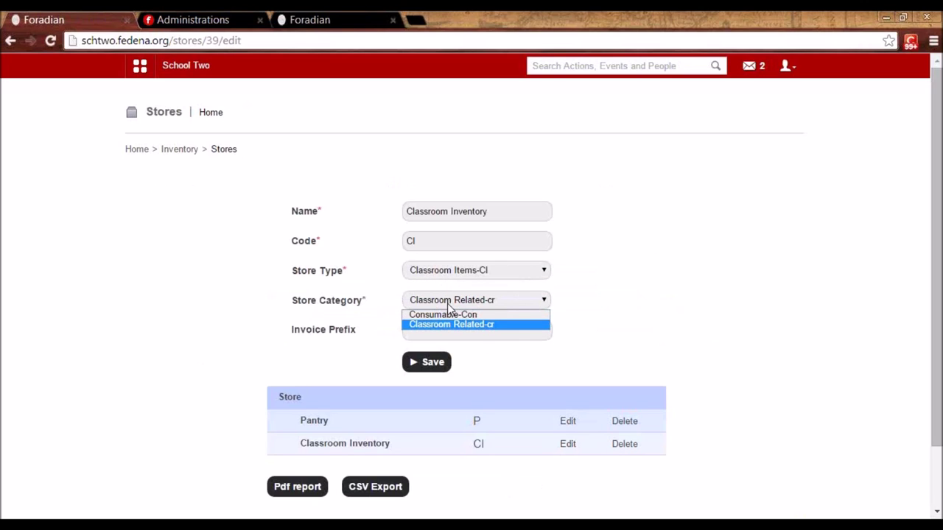
{"action": "left_click", "coordinate": [448, 307]}
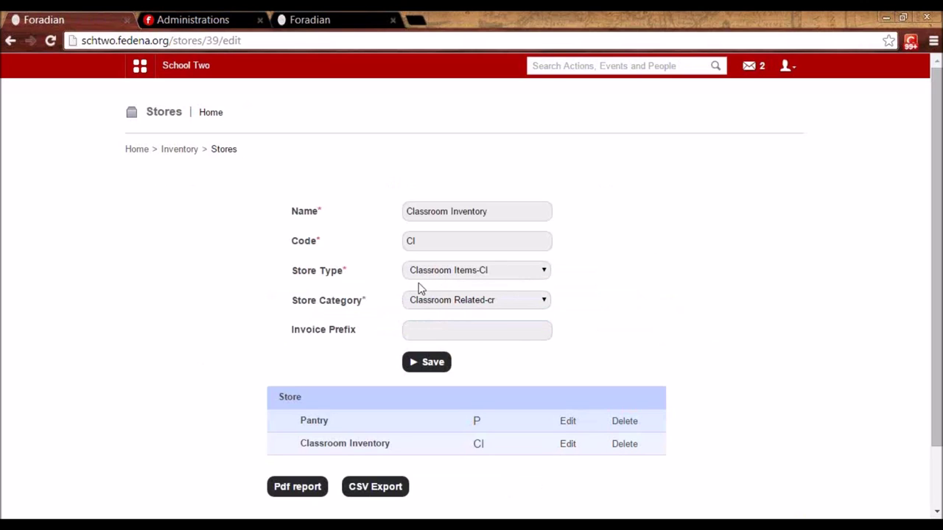
{"action": "left_click", "coordinate": [486, 213]}
{"action": "left_click_drag", "start_coordinate": [485, 214], "coordinate": [406, 209]}
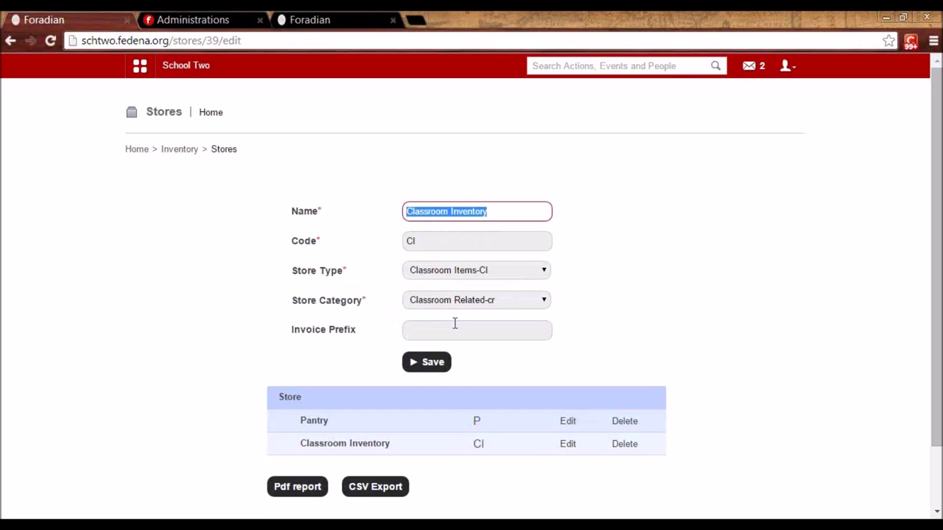
- Enter CI as the Classroom Inventory store's invoice prefix
{"action": "left_click", "coordinate": [455, 328]}
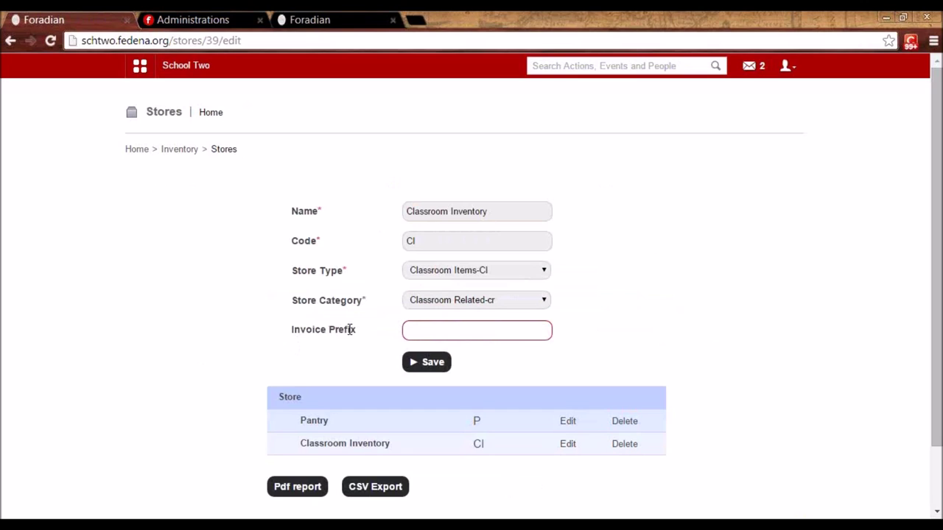
{"action": "type", "text": "CI"}
{"action": "left_click_drag", "start_coordinate": [492, 212], "coordinate": [403, 201]}
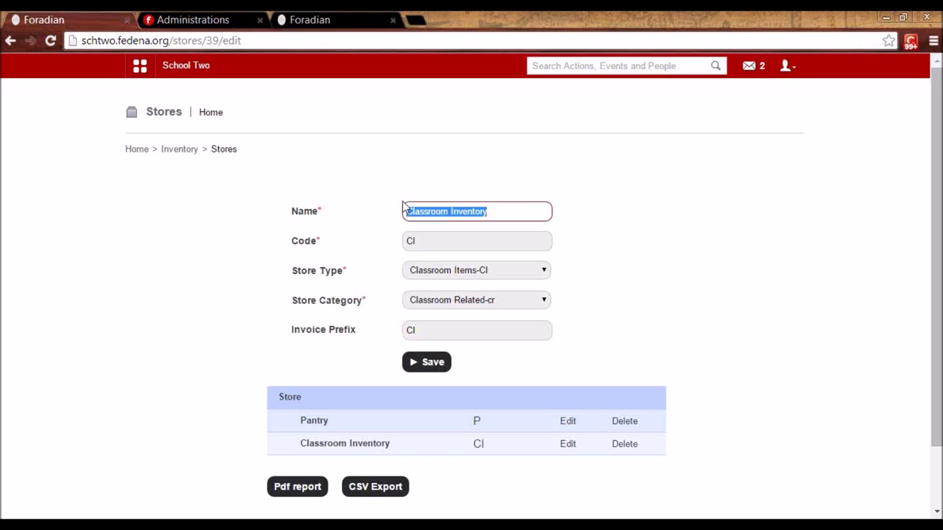
{"action": "left_click", "coordinate": [420, 331]}
{"action": "double_click", "coordinate": [420, 331]}
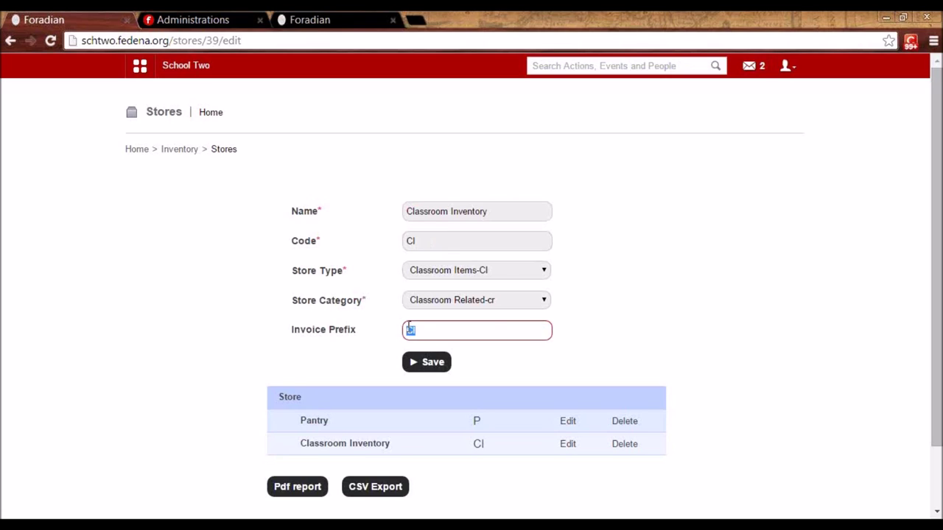
{"action": "left_click", "coordinate": [593, 333]}
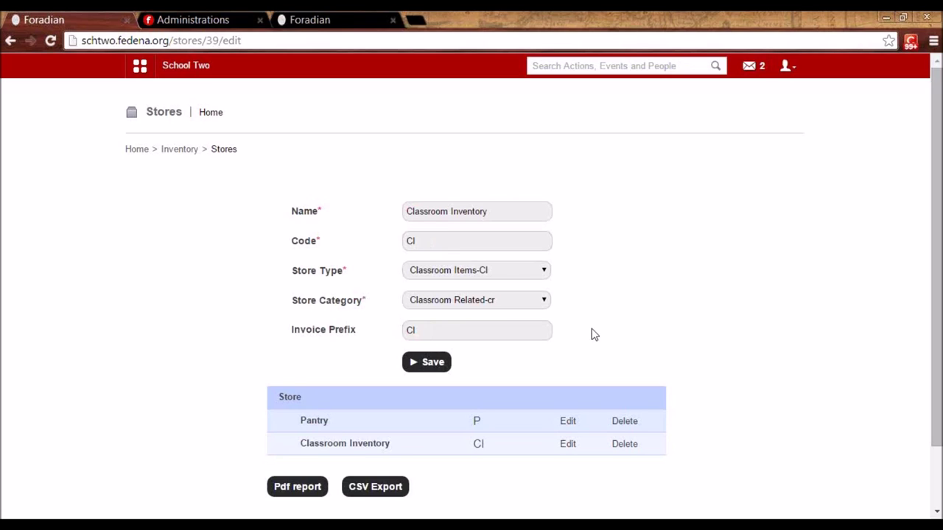
{"action": "left_click", "coordinate": [444, 329]}
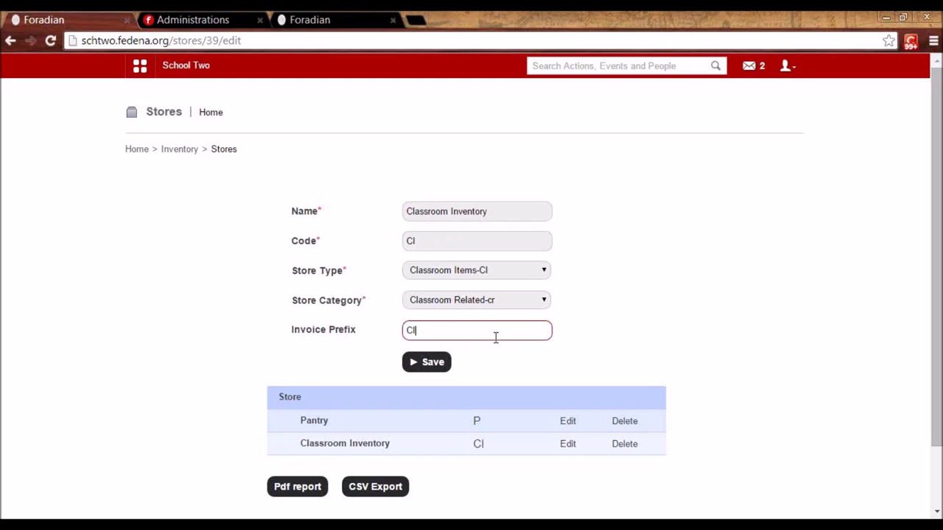
{"action": "left_click", "coordinate": [180, 149]}
- Review the Beverages, Canned and Packed item categories, then go to the Store Items page
{"action": "left_click", "coordinate": [180, 150]}
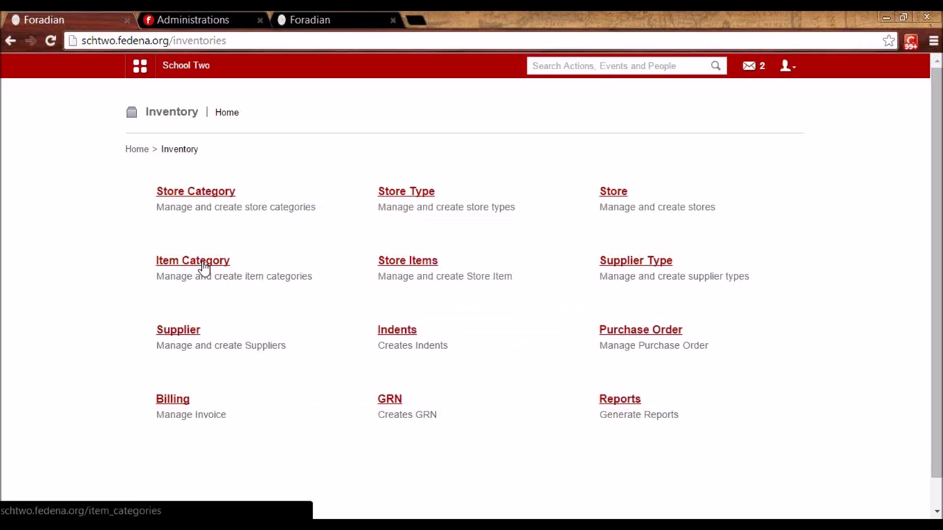
{"action": "left_click", "coordinate": [204, 267]}
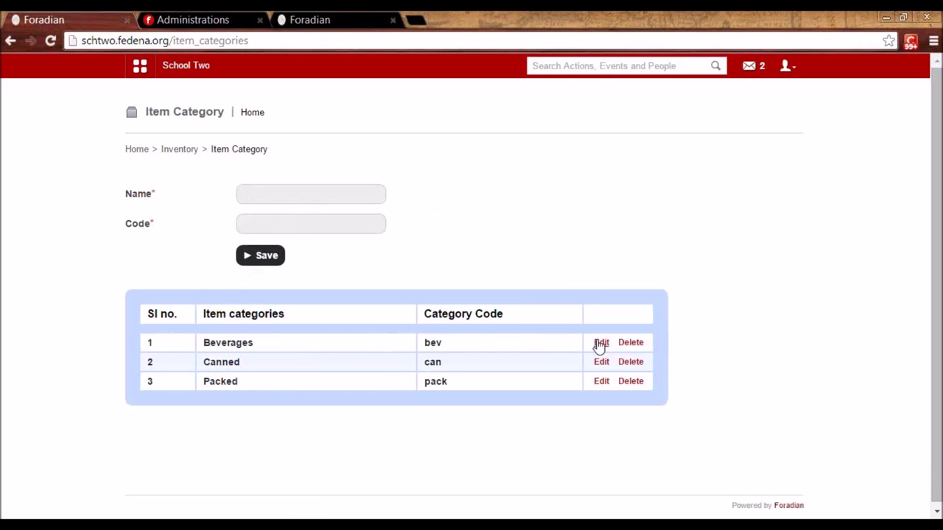
{"action": "left_click", "coordinate": [600, 344]}
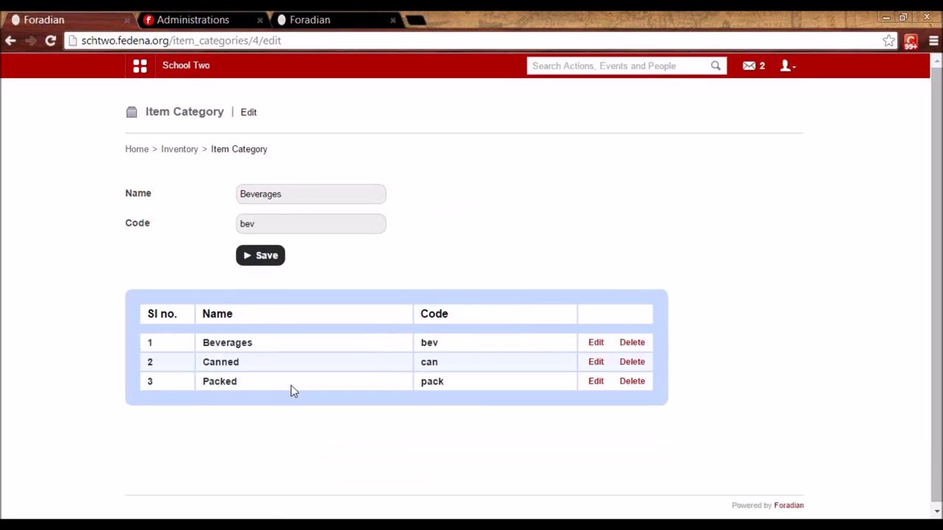
{"action": "left_click", "coordinate": [184, 152]}
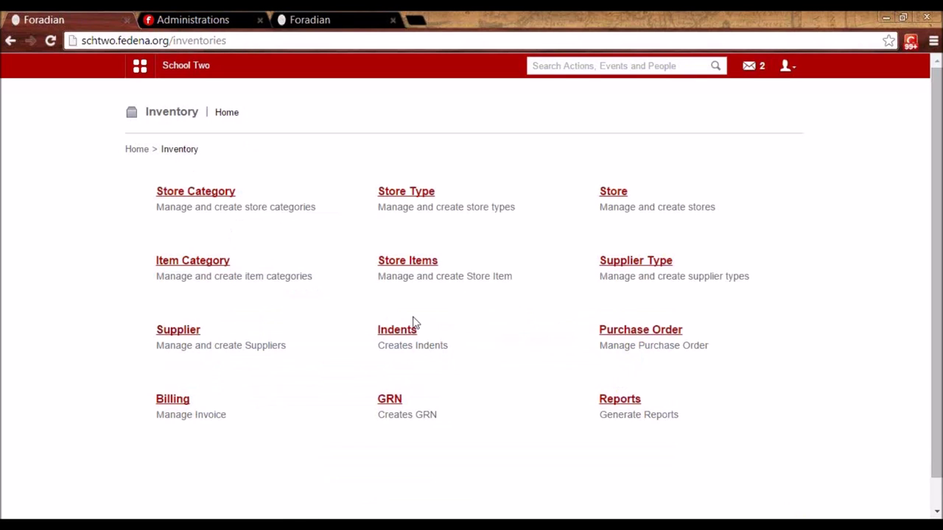
{"action": "left_click", "coordinate": [404, 265]}
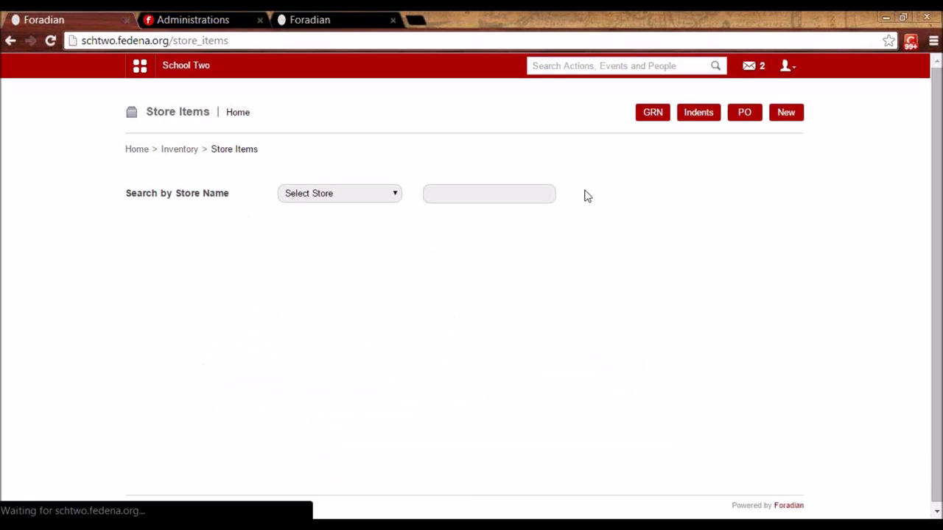
- Start a new store item assigned to the Classroom Inventory-CI store
{"action": "left_click", "coordinate": [779, 120]}
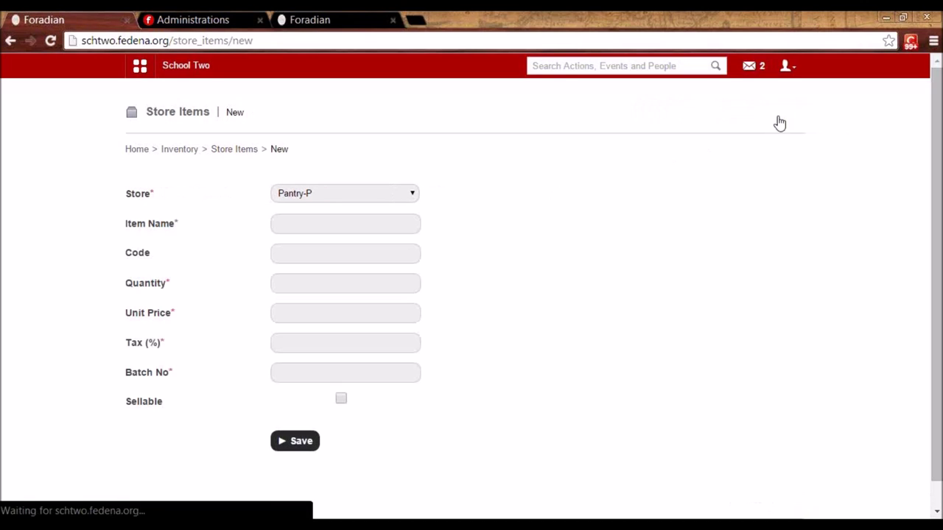
{"action": "left_click", "coordinate": [402, 195]}
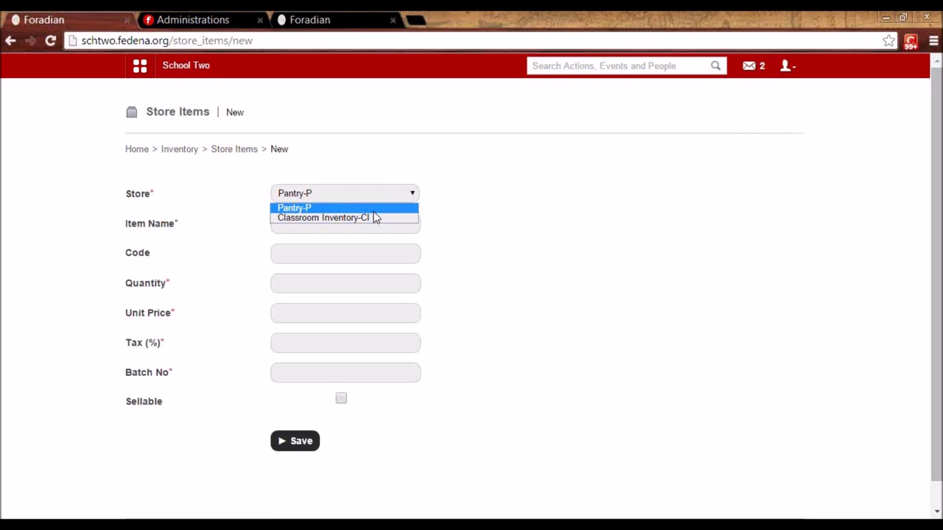
{"action": "left_click", "coordinate": [375, 218]}
{"action": "left_click", "coordinate": [352, 216]}
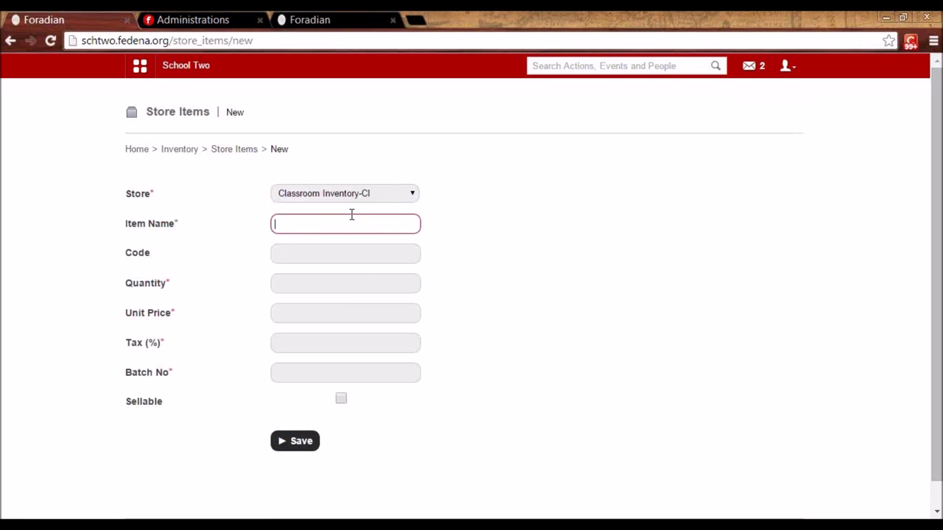
{"action": "left_click", "coordinate": [351, 215]}
- Enter item Markers: code Mar, quantity 10, unit price 20, tax 0, batch Mar101
{"action": "type", "text": "Mark"}
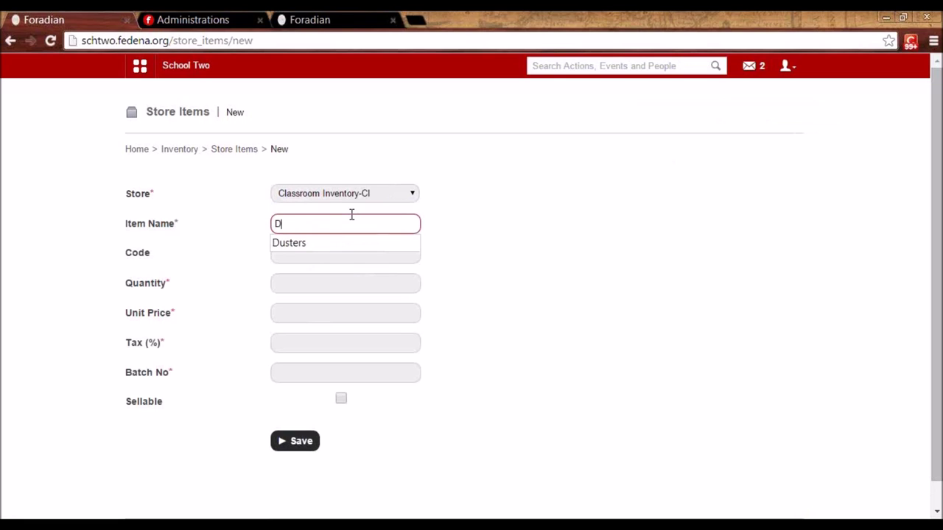
{"action": "type", "text": "ers"}
{"action": "key", "text": "Tab"}
{"action": "type", "text": "Mar"}
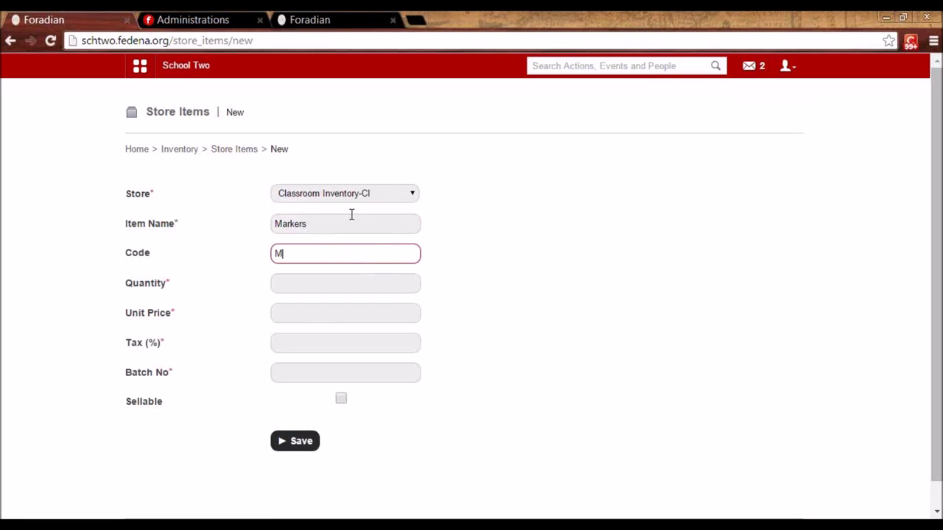
{"action": "key", "text": "Tab"}
{"action": "type", "text": "10"}
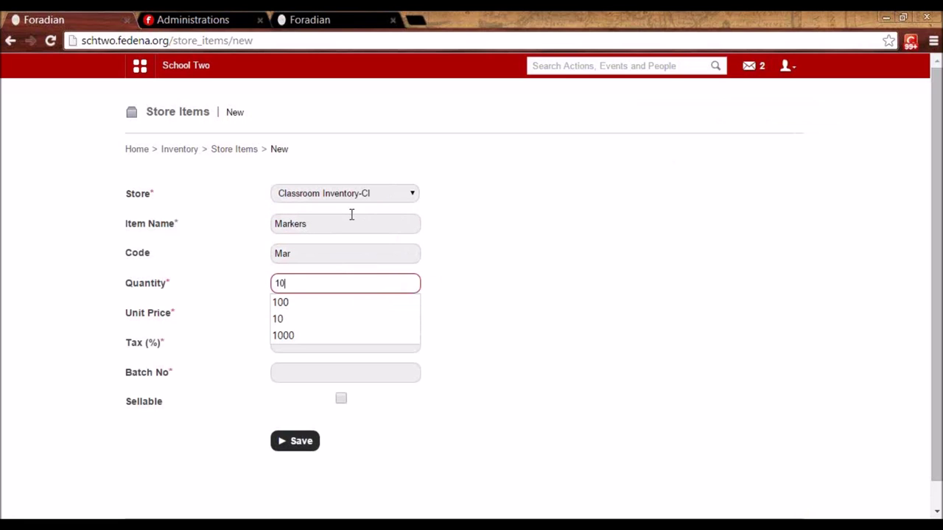
{"action": "key", "text": "Tab"}
{"action": "type", "text": "20"}
{"action": "key", "text": "Tab"}
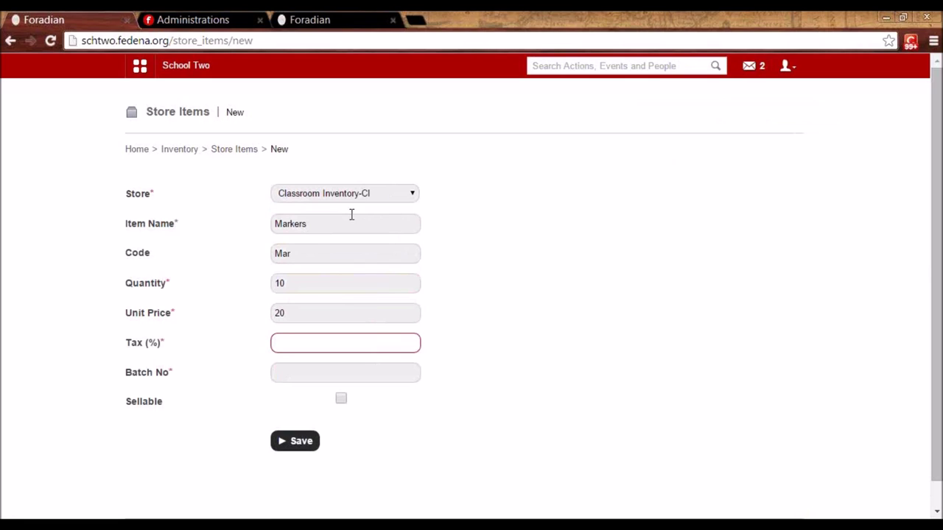
{"action": "type", "text": "0"}
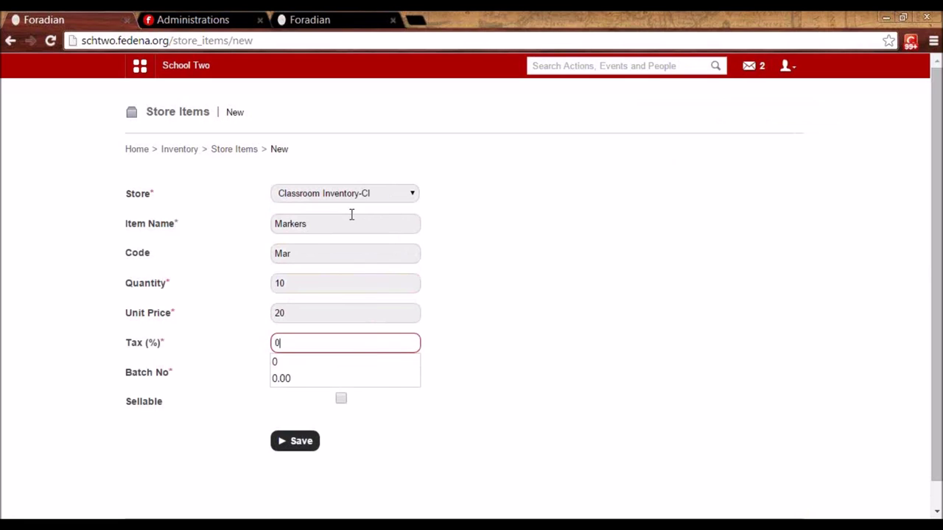
{"action": "key", "text": "Tab"}
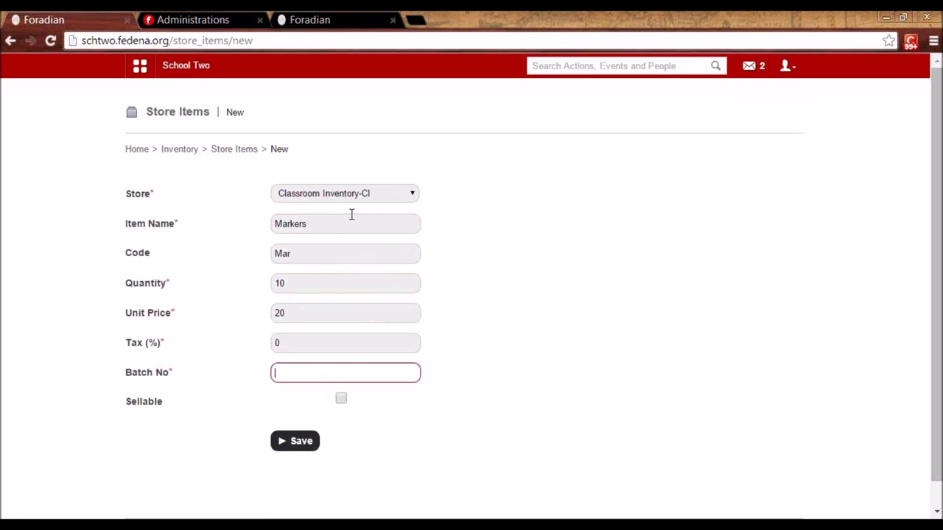
{"action": "type", "text": "Mar101"}
- Mark the item sellable, set its category to Packed, and save it
{"action": "left_click", "coordinate": [341, 399]}
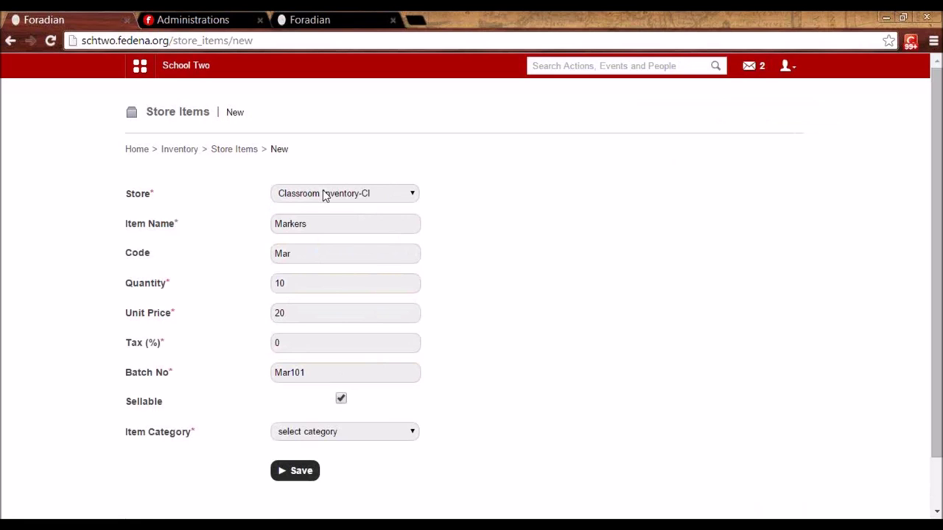
{"action": "left_click_drag", "start_coordinate": [315, 220], "coordinate": [277, 223]}
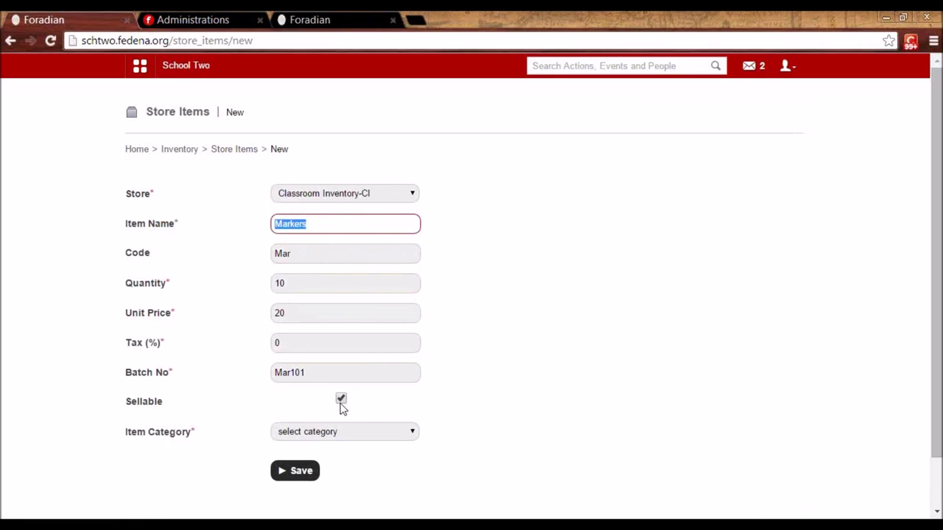
{"action": "left_click", "coordinate": [343, 435]}
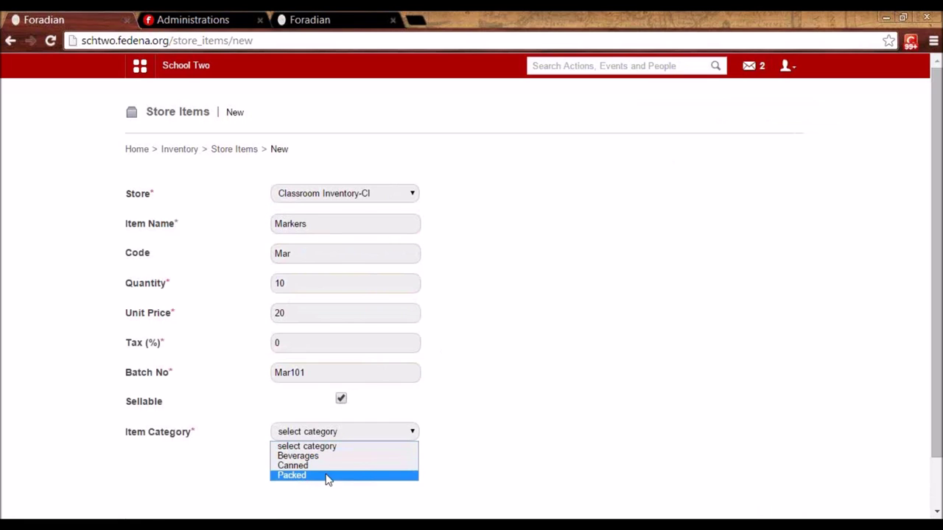
{"action": "left_click", "coordinate": [329, 478]}
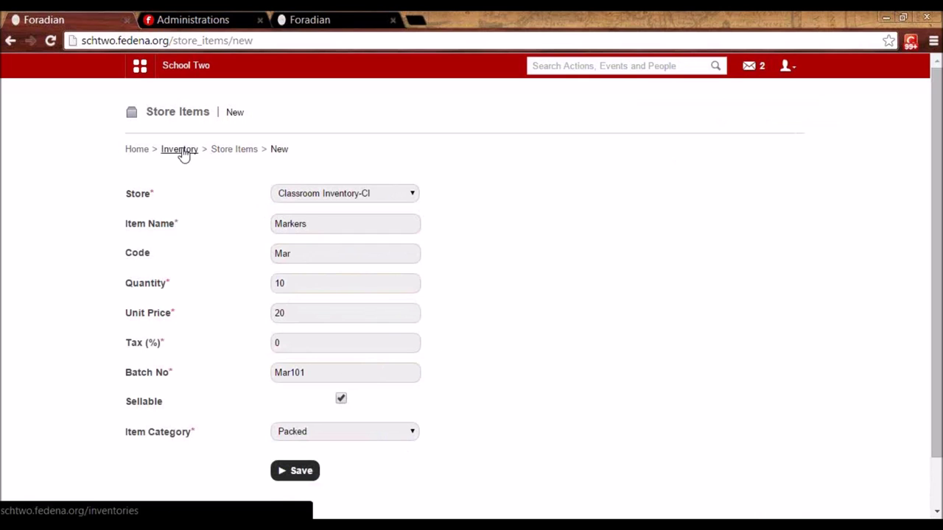
{"action": "left_click", "coordinate": [294, 472]}
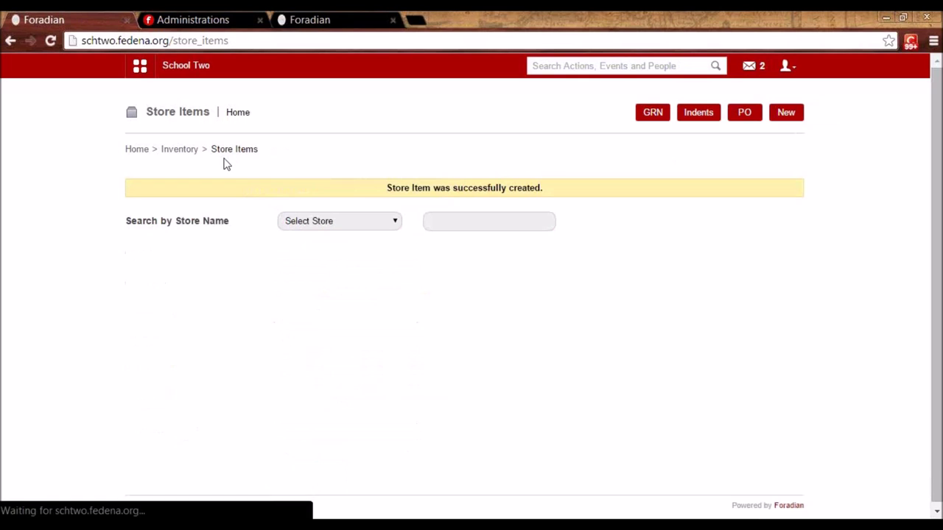
- Filter store items by Classroom Inventory to confirm Markers (quantity 10) beside Chalks and Dusters
{"action": "left_click", "coordinate": [309, 226]}
{"action": "left_click", "coordinate": [303, 258]}
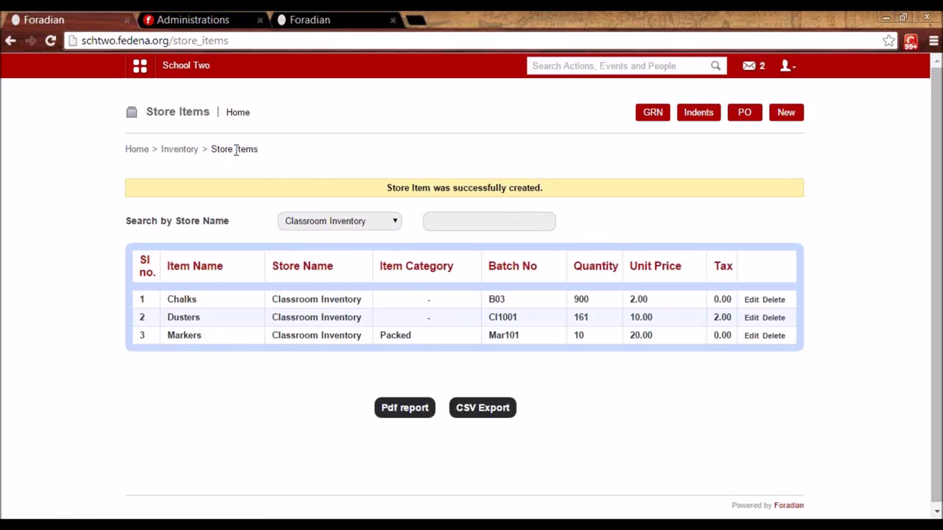
{"action": "left_click", "coordinate": [188, 155]}
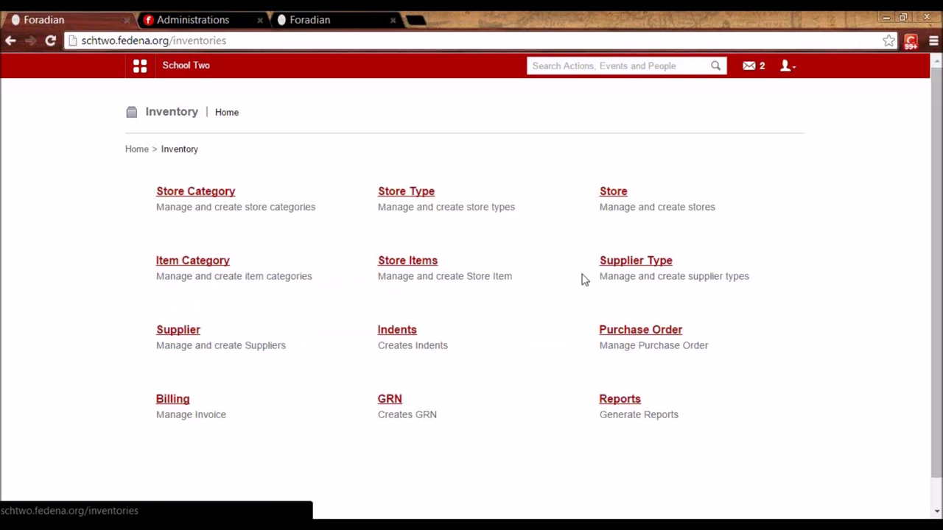
{"action": "left_click", "coordinate": [428, 269]}
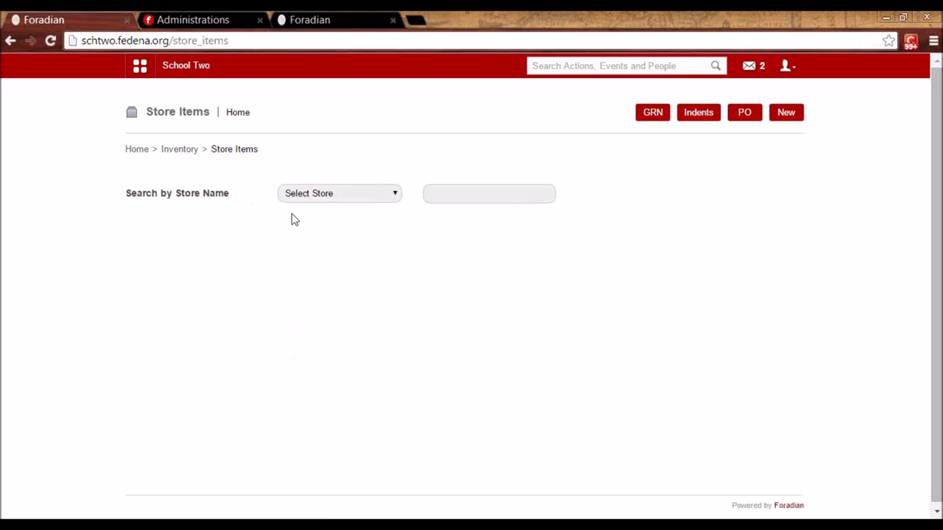
{"action": "left_click", "coordinate": [309, 196]}
{"action": "left_click", "coordinate": [314, 228]}
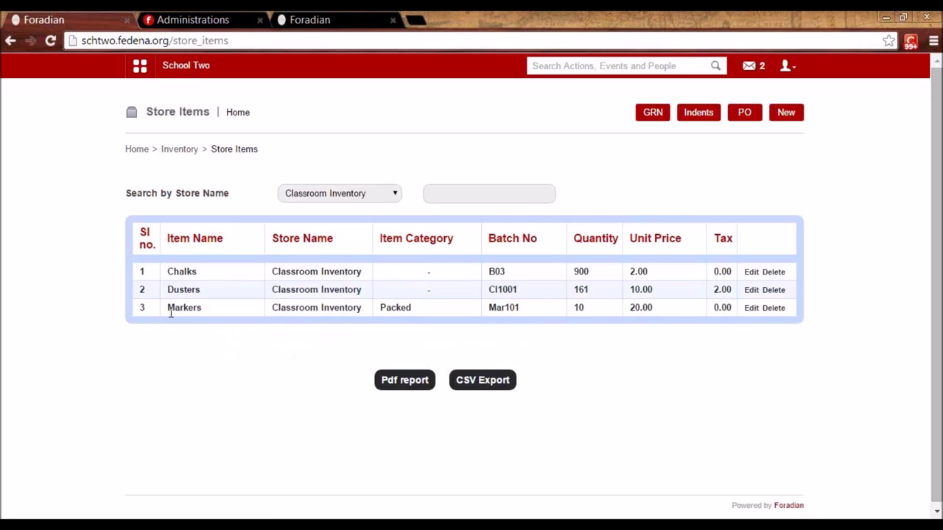
{"action": "double_click", "coordinate": [574, 307]}
{"action": "left_click", "coordinate": [626, 317]}
{"action": "left_click", "coordinate": [180, 149]}
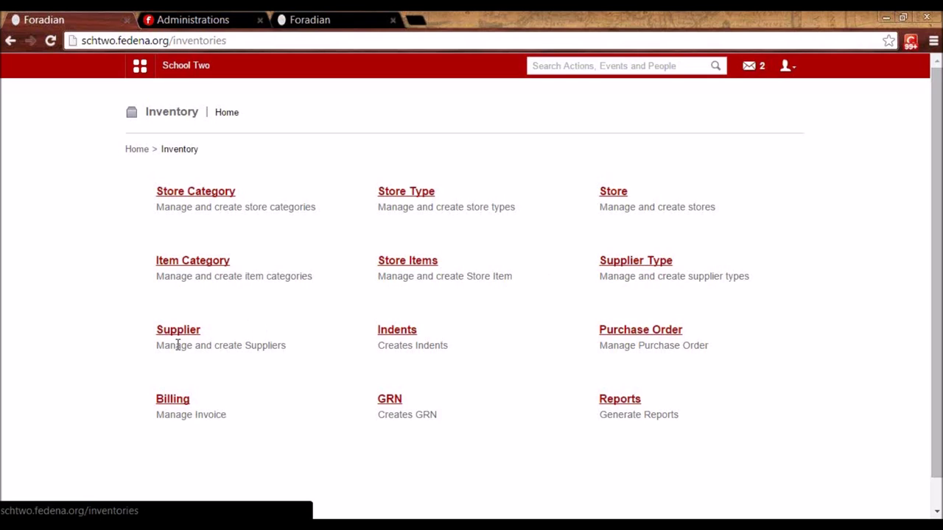
- Save a new supplier type named 'Markers Supplier' with code MS
{"action": "left_click", "coordinate": [628, 263]}
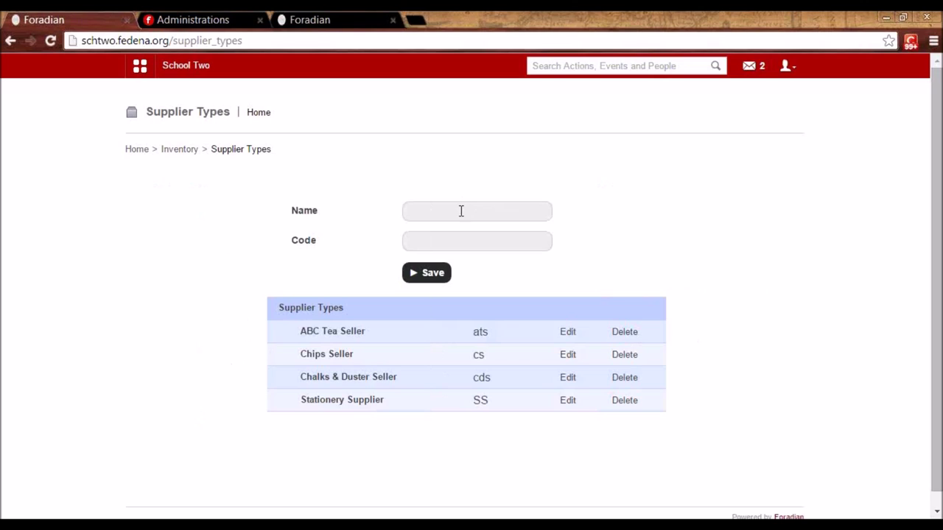
{"action": "left_click", "coordinate": [461, 211]}
{"action": "type", "text": "Mar"}
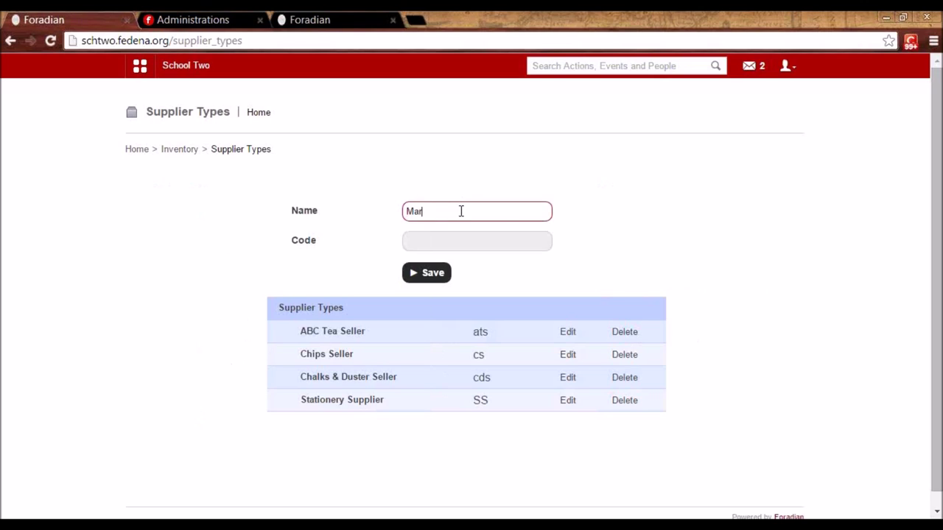
{"action": "type", "text": "ket"}
{"action": "key", "text": "BackSpace"}
{"action": "key", "text": "BackSpace"}
{"action": "type", "text": "ers Supplier"}
{"action": "key", "text": "Tab"}
{"action": "type", "text": "MS"}
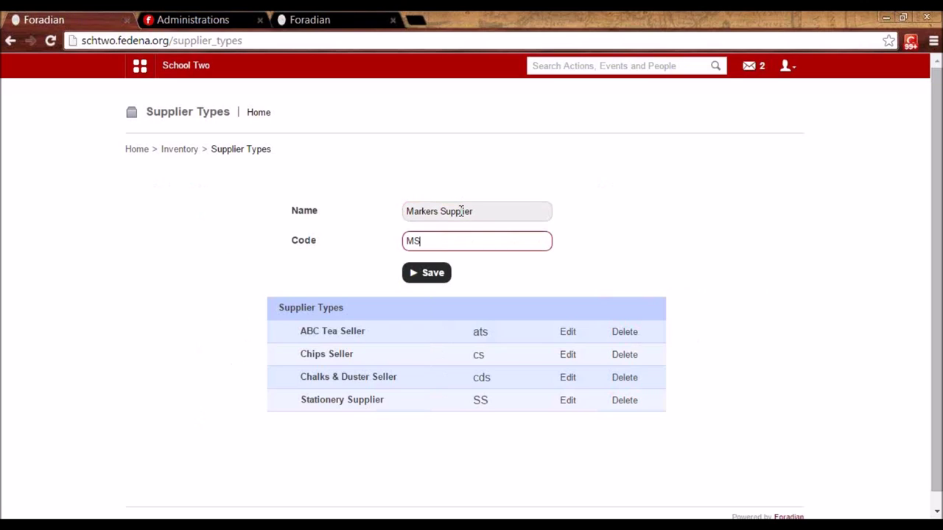
{"action": "left_click", "coordinate": [417, 272]}
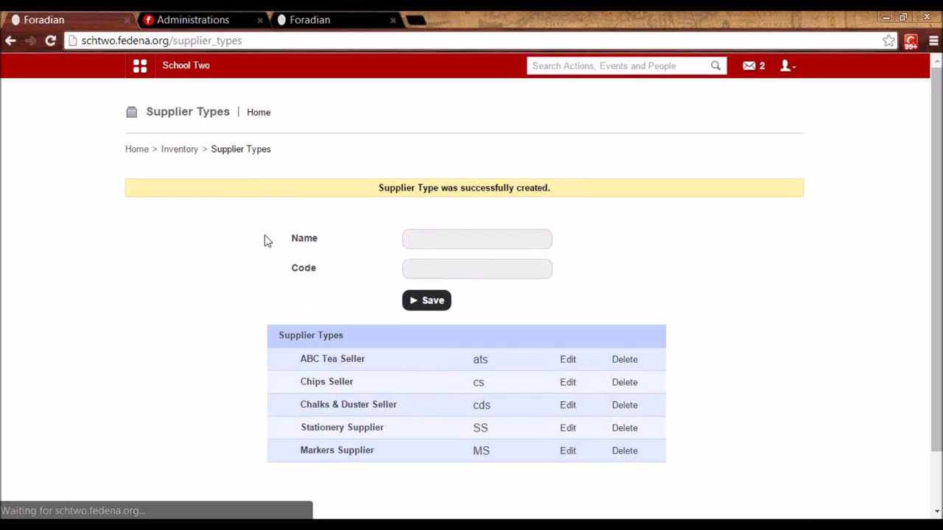
{"action": "left_click", "coordinate": [193, 152]}
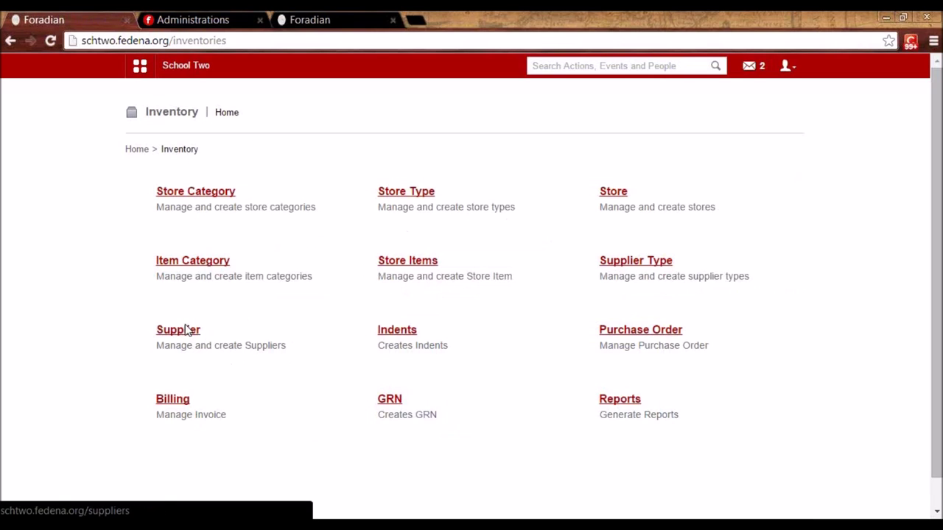
- Add supplier 'Fril' of type Markers Supplier-MS with its contact number, and save
{"action": "left_click", "coordinate": [186, 330]}
{"action": "left_click", "coordinate": [787, 113]}
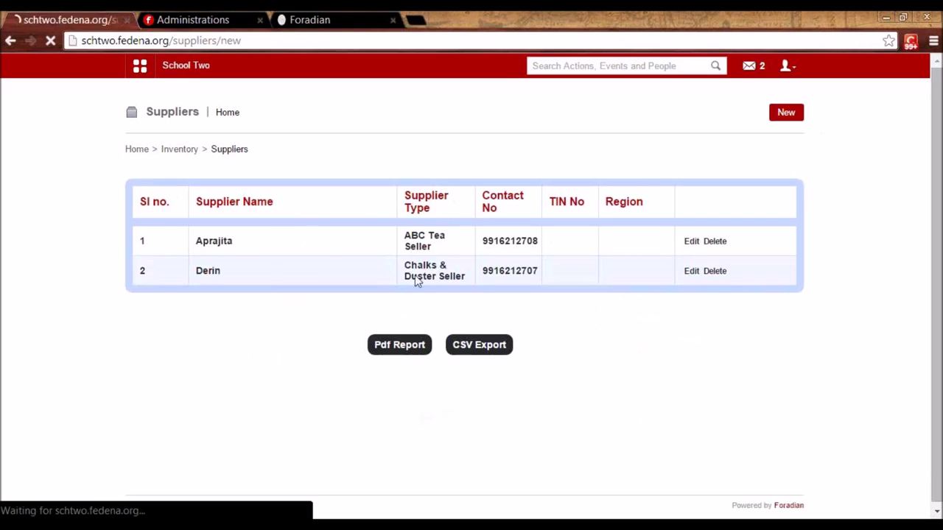
{"action": "left_click", "coordinate": [302, 195]}
{"action": "left_click", "coordinate": [317, 248]}
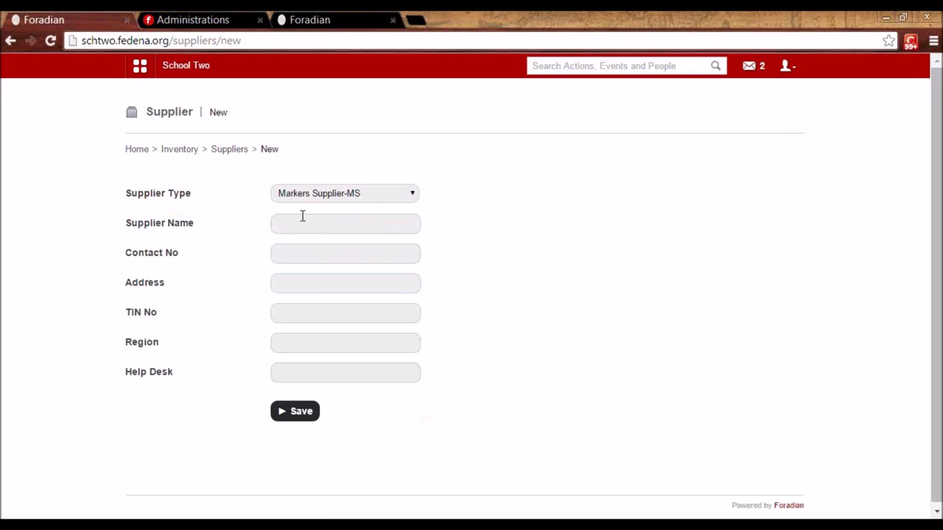
{"action": "left_click", "coordinate": [302, 222]}
{"action": "type", "text": "Fri"}
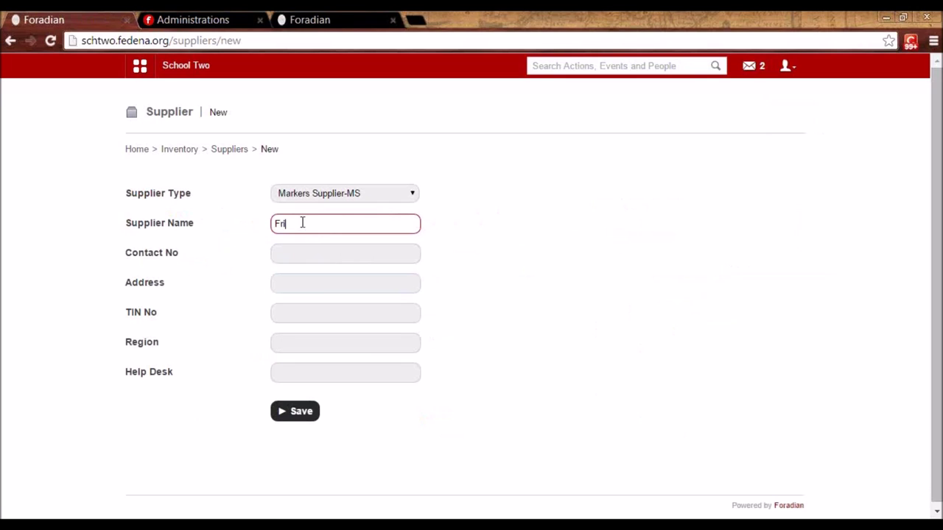
{"action": "type", "text": "l"}
{"action": "left_click", "coordinate": [311, 260]}
{"action": "type", "text": "989879896"}
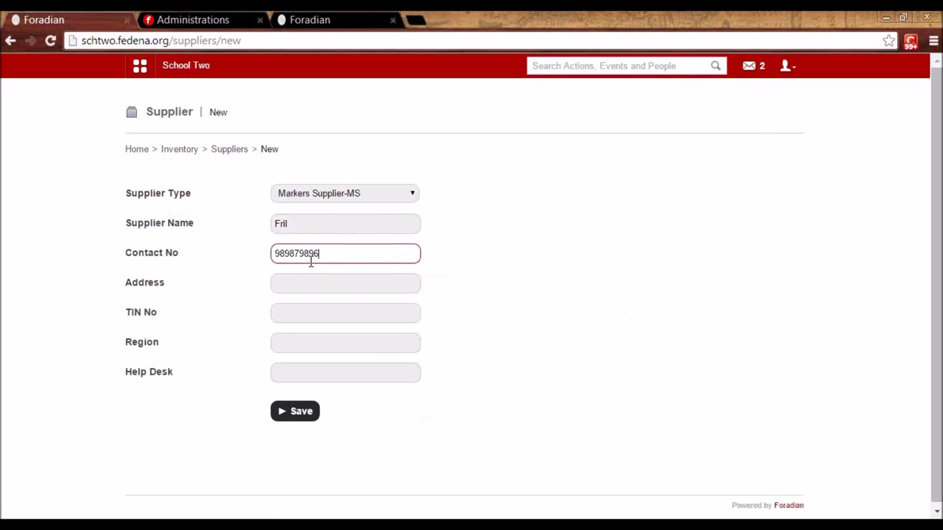
{"action": "left_click", "coordinate": [306, 283]}
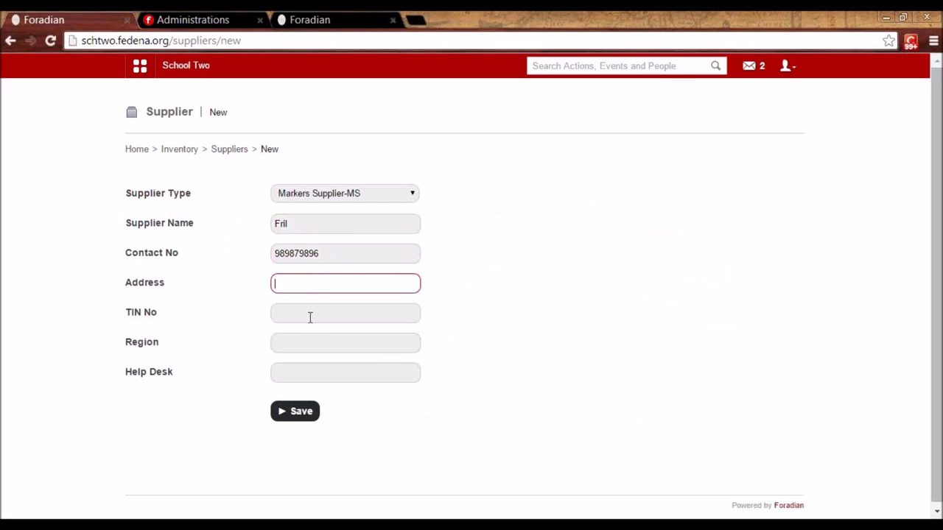
{"action": "left_click", "coordinate": [303, 412]}
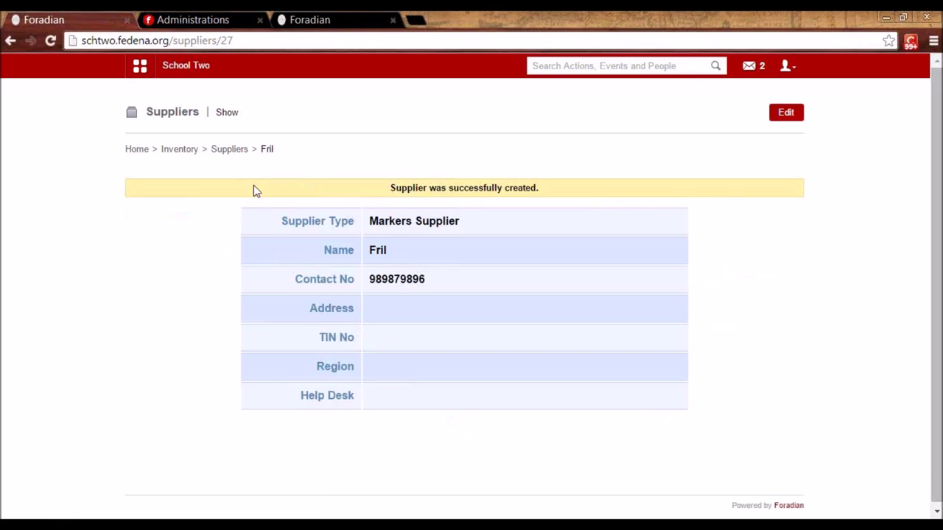
{"action": "left_click", "coordinate": [177, 150]}
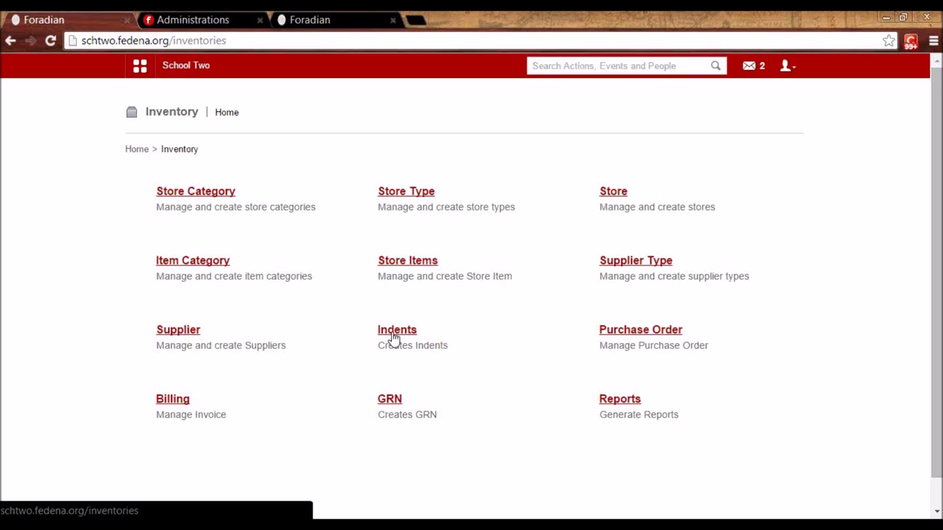
- Go to Indents and start a new indent, numbered IN11
{"action": "left_click", "coordinate": [391, 336]}
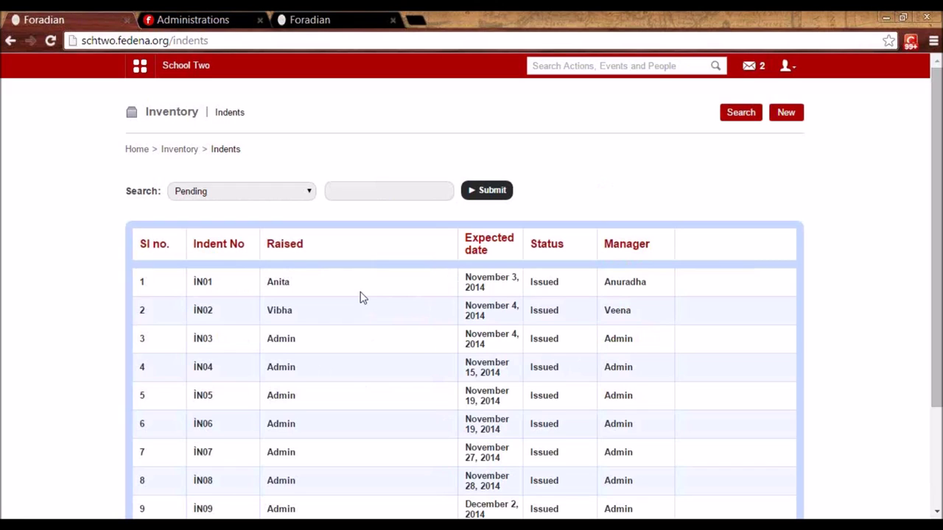
{"action": "left_click", "coordinate": [786, 114]}
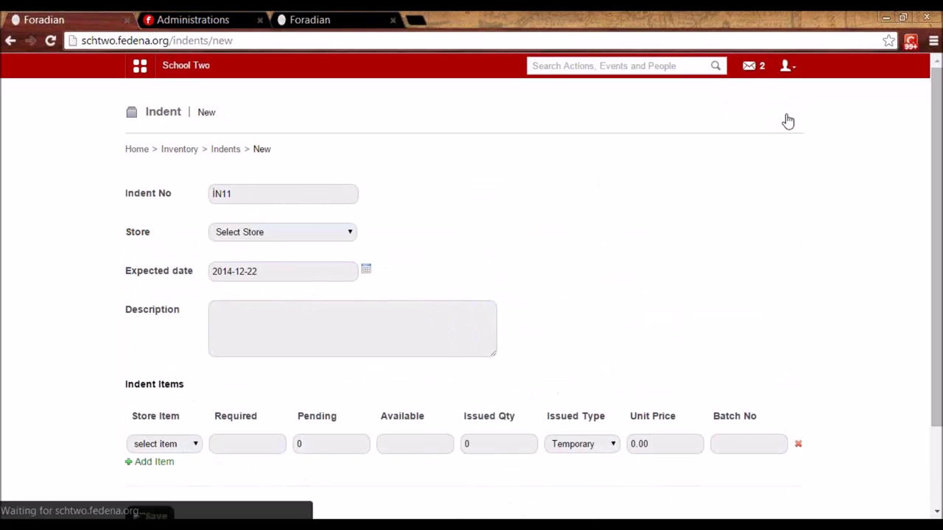
- Fill indent IN11 with store Classroom Inventory, description 'need 1 duster', and Dusters, Required 1
{"action": "left_click", "coordinate": [243, 194]}
{"action": "scroll", "coordinate": [242, 194], "scroll_direction": "down", "scroll_amount": 1}
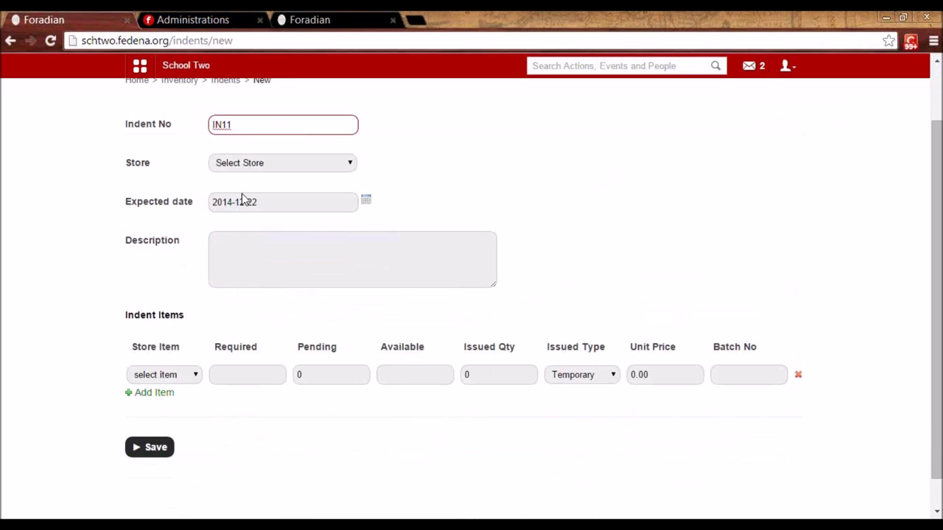
{"action": "left_click", "coordinate": [261, 165]}
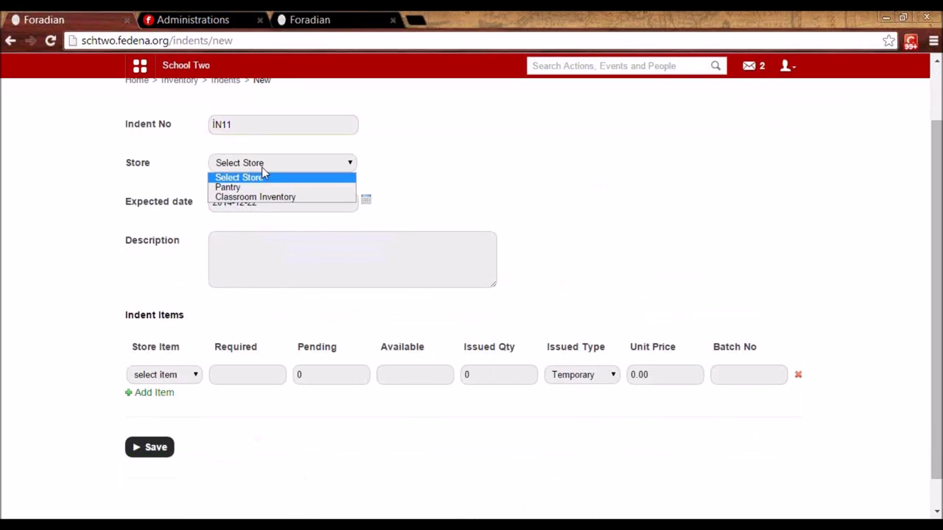
{"action": "left_click", "coordinate": [265, 197]}
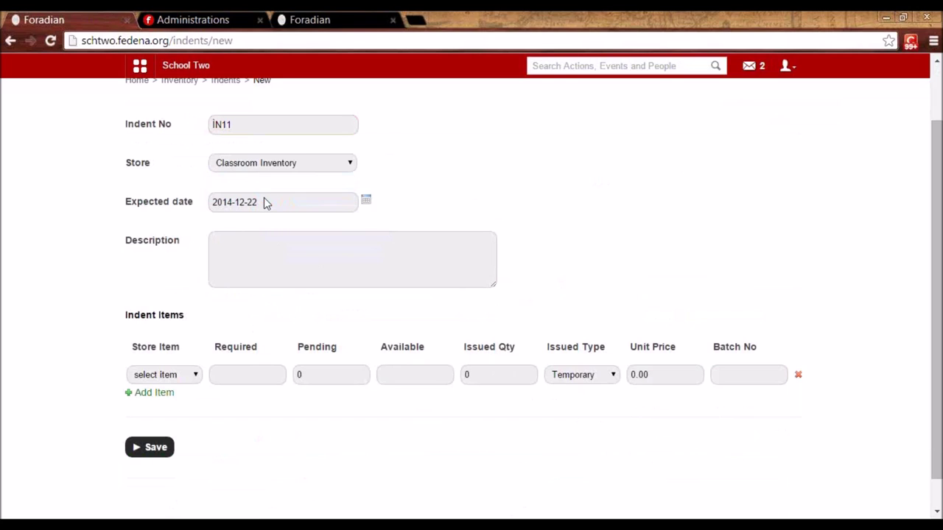
{"action": "left_click", "coordinate": [271, 251]}
{"action": "type", "text": "need 1 duster"}
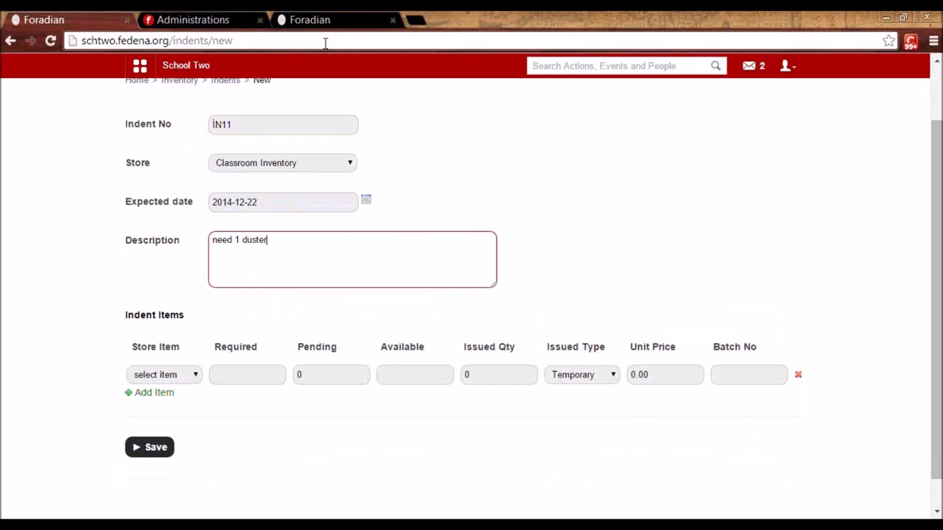
{"action": "left_click", "coordinate": [154, 374]}
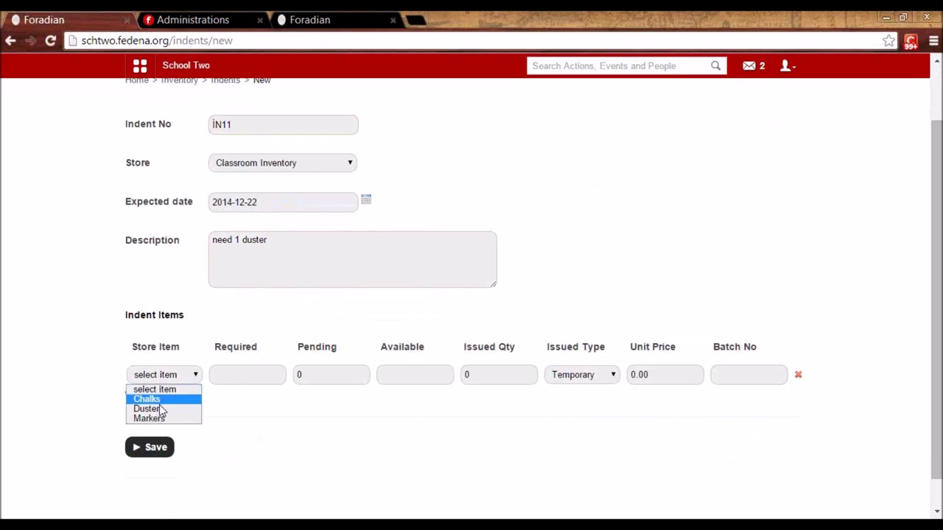
{"action": "left_click", "coordinate": [148, 409]}
{"action": "left_click", "coordinate": [226, 375]}
{"action": "type", "text": "1"}
{"action": "left_click", "coordinate": [330, 428]}
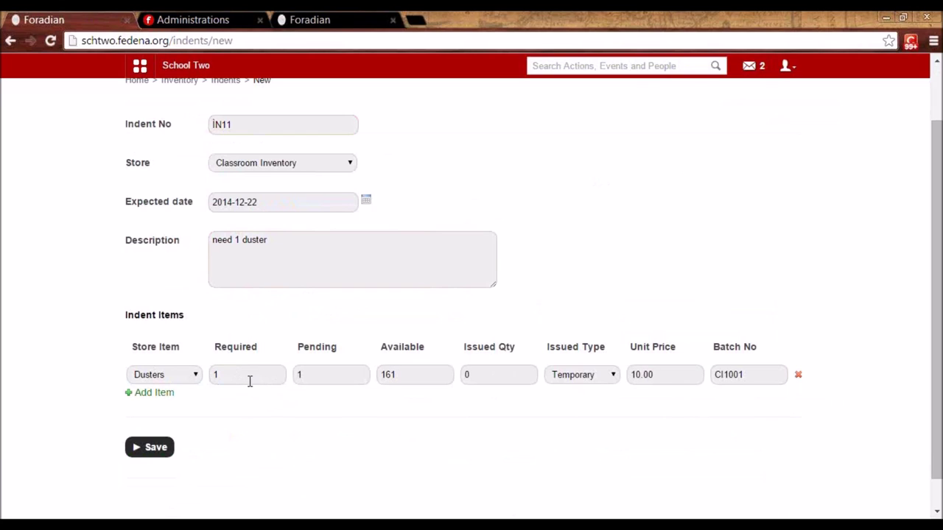
{"action": "left_click_drag", "start_coordinate": [410, 375], "coordinate": [386, 375]}
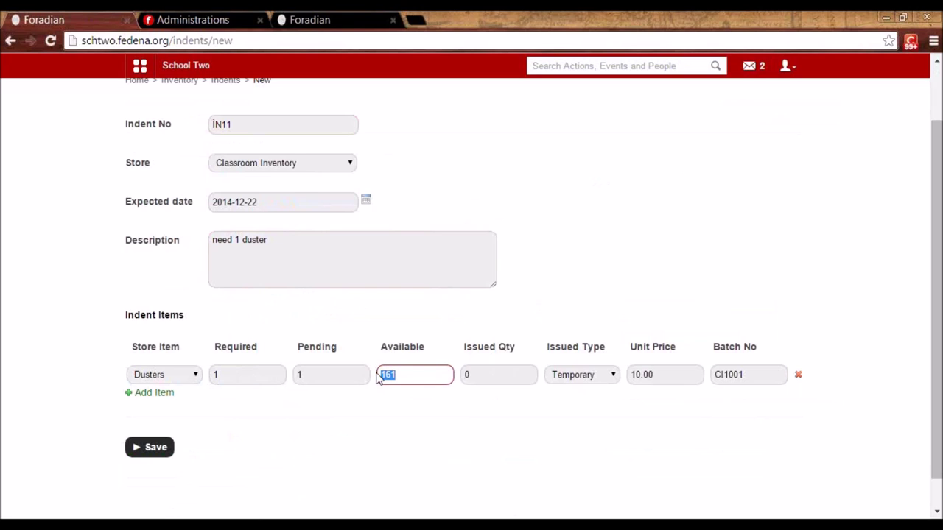
- Save indent IN11 as Pending and go back to the indents list
{"action": "left_click", "coordinate": [143, 453]}
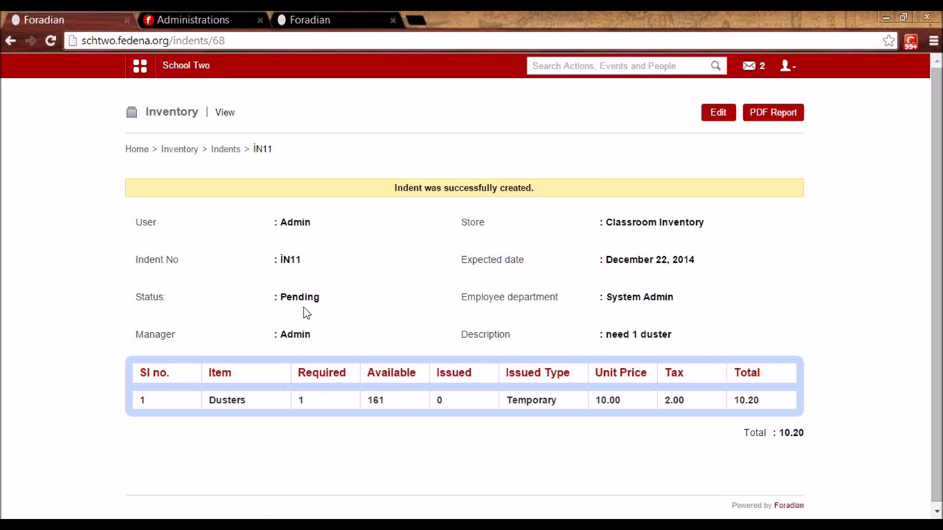
{"action": "left_click_drag", "start_coordinate": [314, 336], "coordinate": [274, 335]}
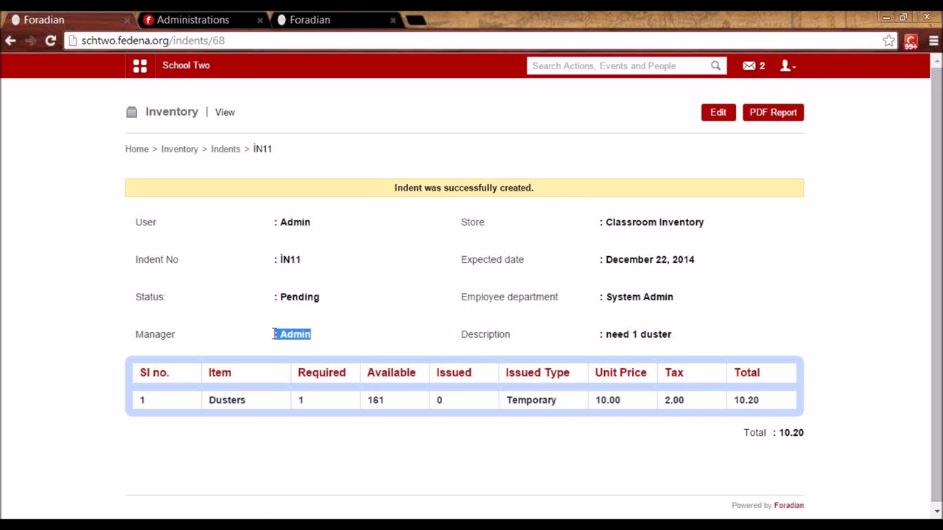
{"action": "left_click", "coordinate": [328, 335]}
{"action": "left_click_drag", "start_coordinate": [311, 335], "coordinate": [281, 335]}
{"action": "left_click", "coordinate": [282, 335]}
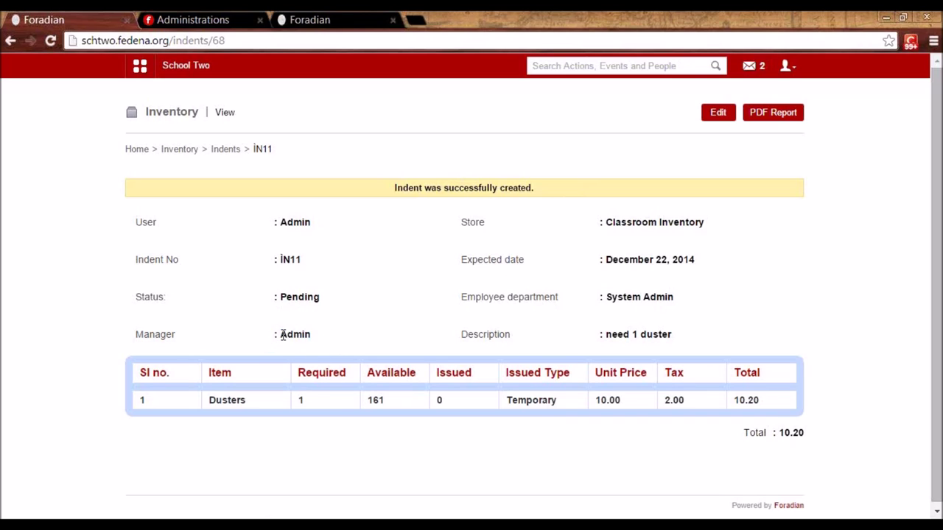
{"action": "left_click", "coordinate": [227, 156]}
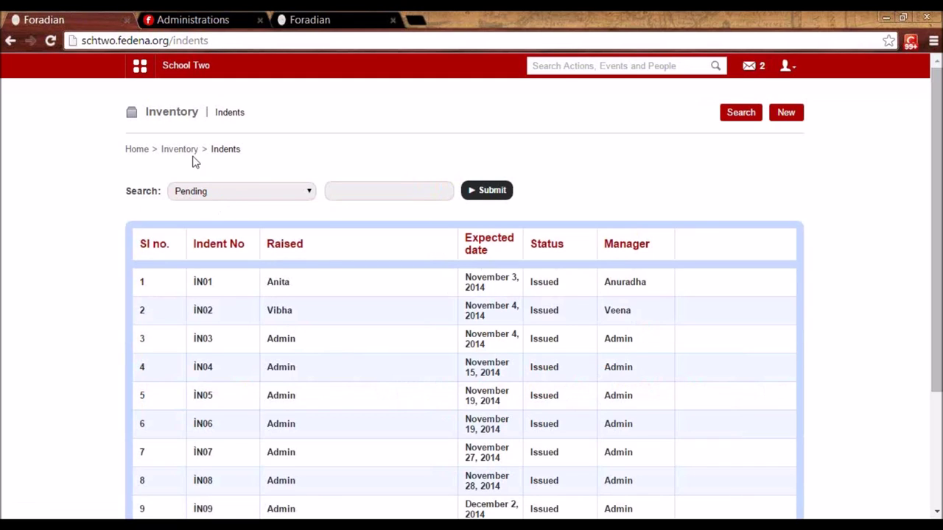
- Accept indent IN11 with status Issued, then return to the Inventory home
{"action": "scroll", "coordinate": [244, 179], "scroll_direction": "down", "scroll_amount": 3}
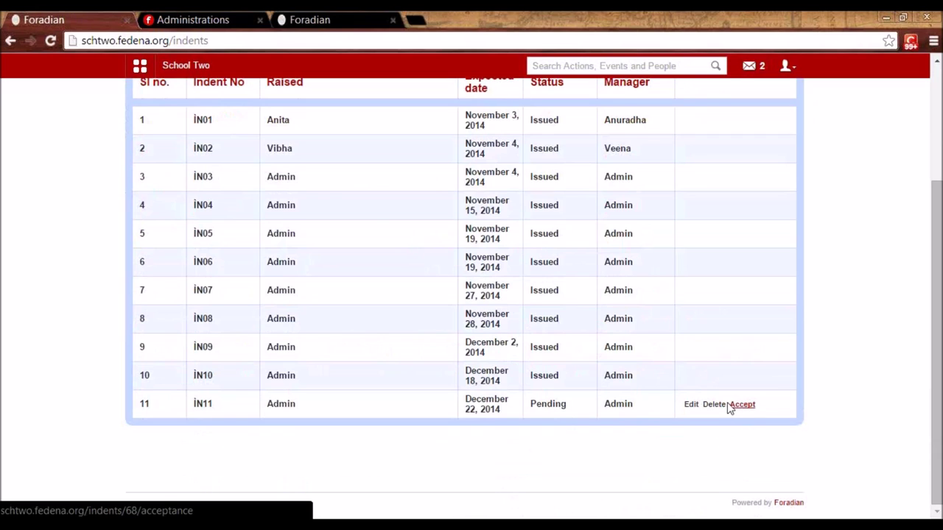
{"action": "scroll", "coordinate": [625, 420], "scroll_direction": "up", "scroll_amount": 3}
{"action": "scroll", "coordinate": [638, 316], "scroll_direction": "down", "scroll_amount": 3}
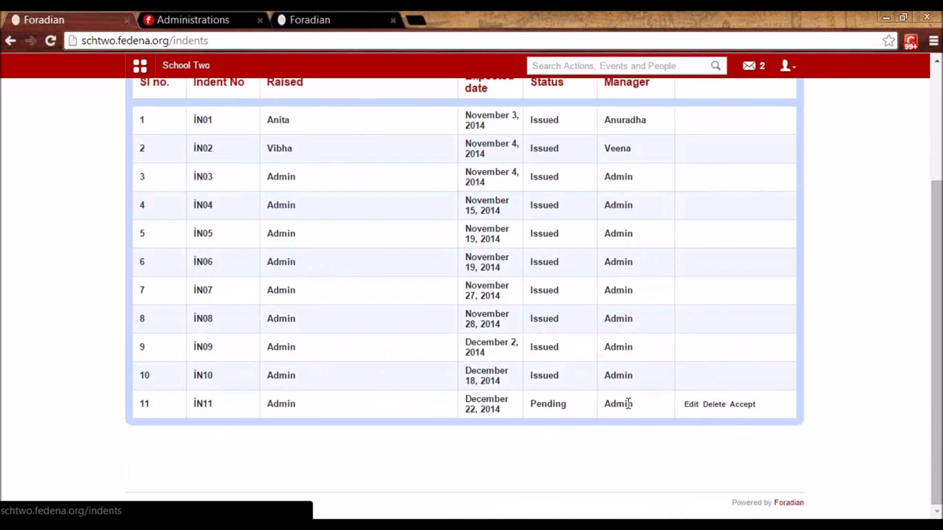
{"action": "left_click", "coordinate": [733, 407]}
{"action": "left_click", "coordinate": [361, 195]}
{"action": "left_click", "coordinate": [355, 208]}
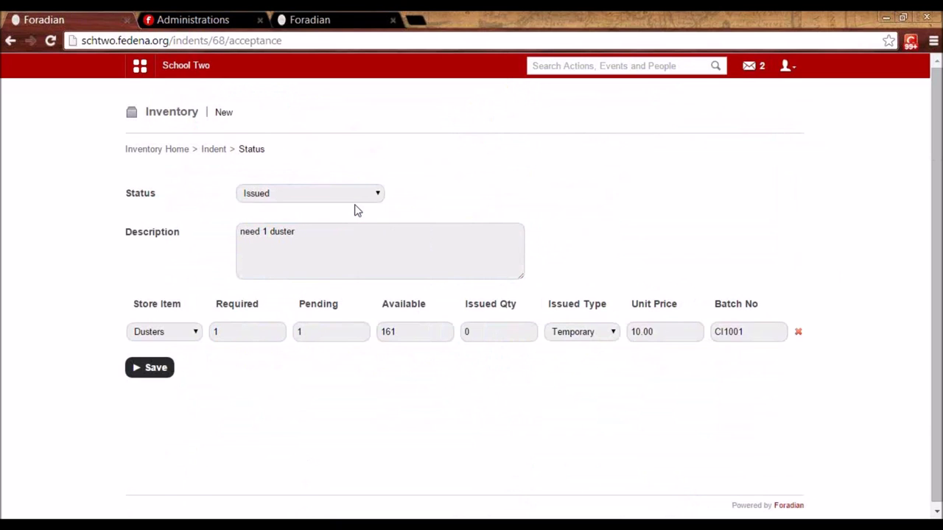
{"action": "left_click", "coordinate": [156, 371]}
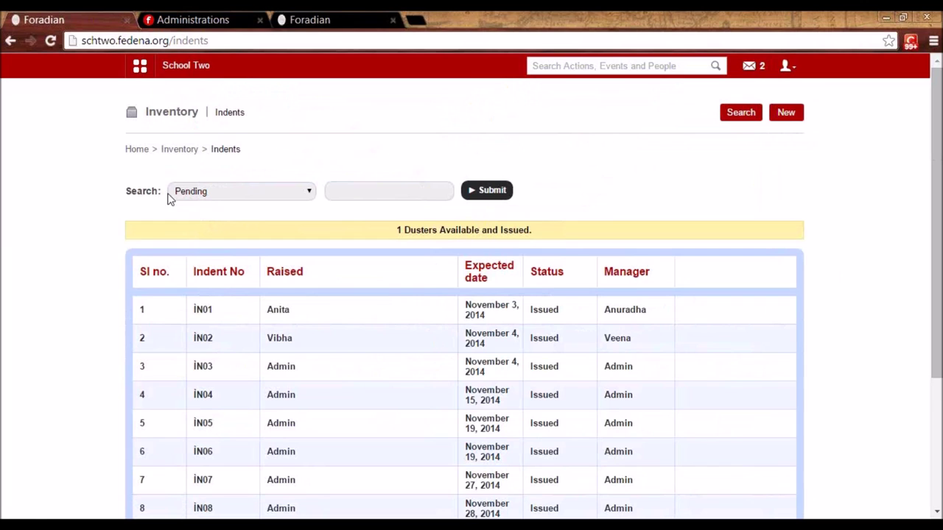
{"action": "left_click", "coordinate": [184, 150]}
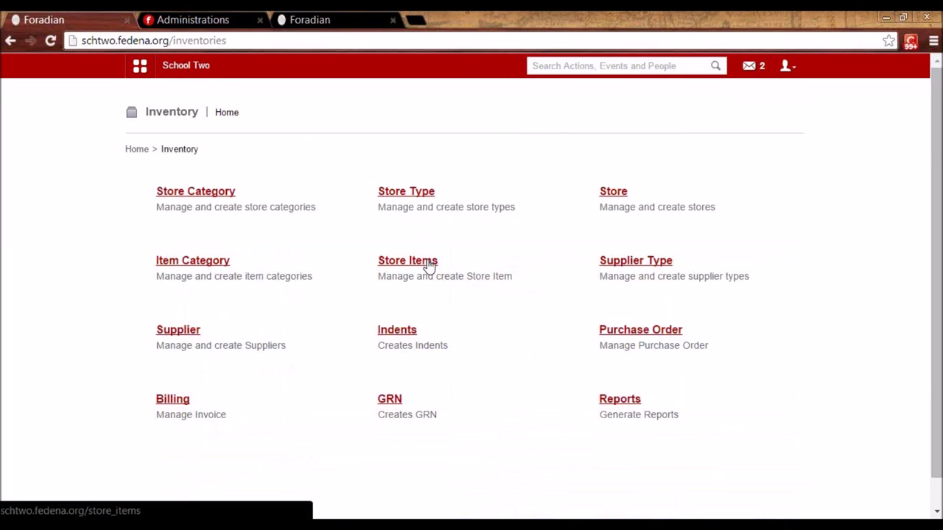
{"action": "left_click", "coordinate": [425, 261]}
{"action": "left_click", "coordinate": [296, 194]}
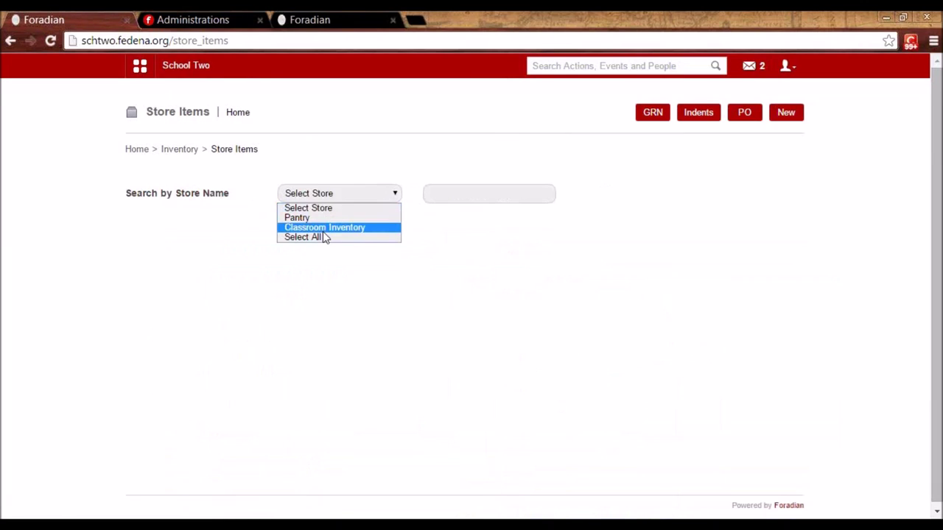
{"action": "left_click", "coordinate": [323, 228]}
{"action": "double_click", "coordinate": [588, 290]}
{"action": "left_click", "coordinate": [598, 305]}
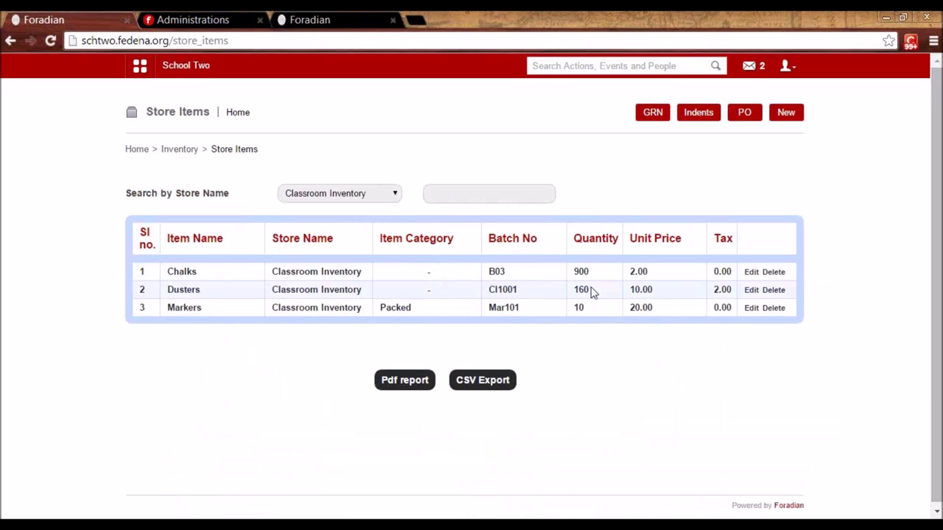
{"action": "left_click", "coordinate": [179, 152]}
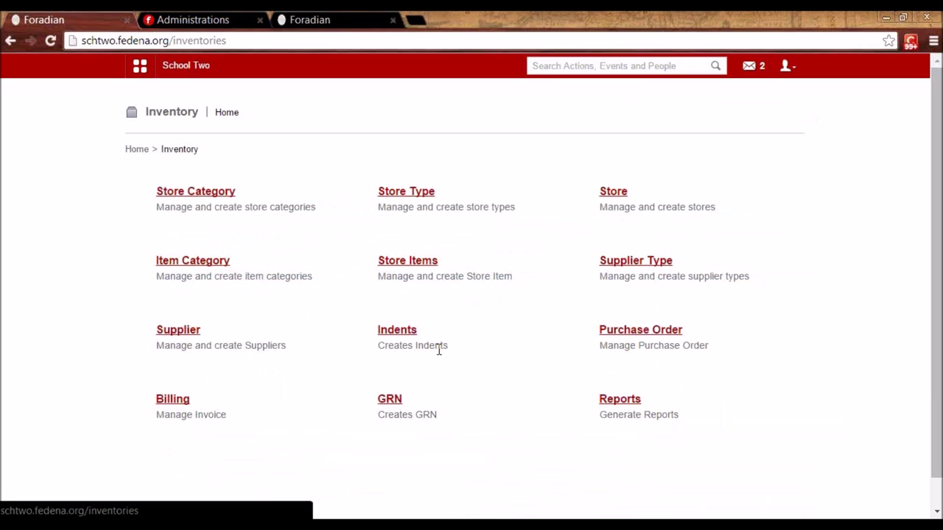
- Start purchase order P10 for Classroom Inventory with a Chalks & Duster Seller supplier
{"action": "left_click", "coordinate": [642, 333]}
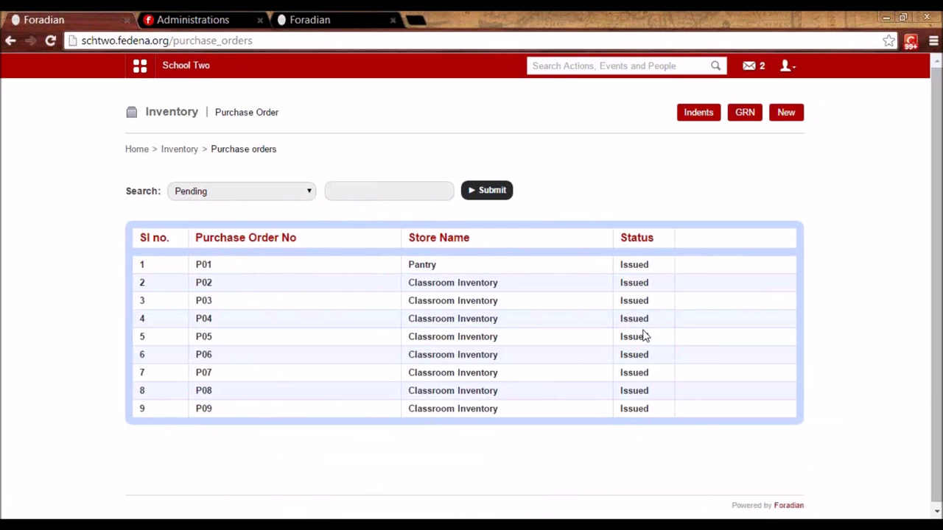
{"action": "left_click", "coordinate": [789, 121]}
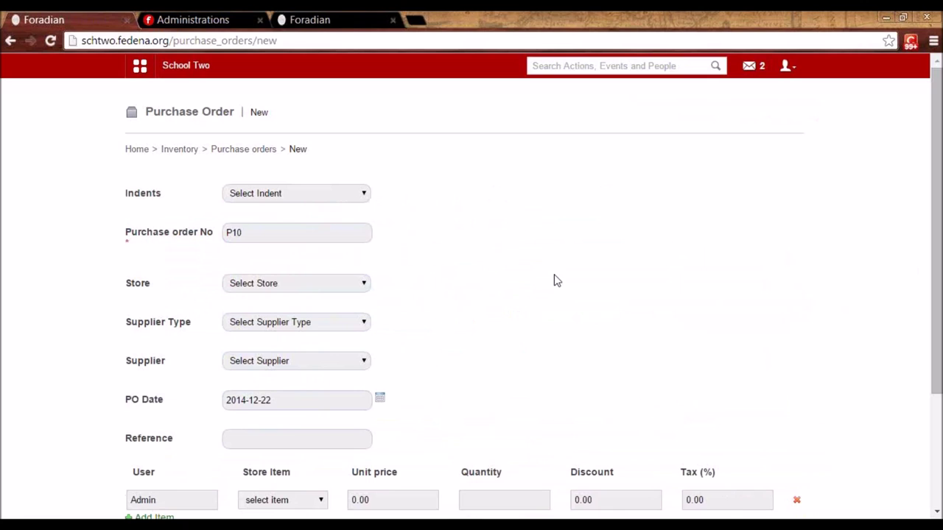
{"action": "scroll", "coordinate": [447, 354], "scroll_direction": "down", "scroll_amount": 2}
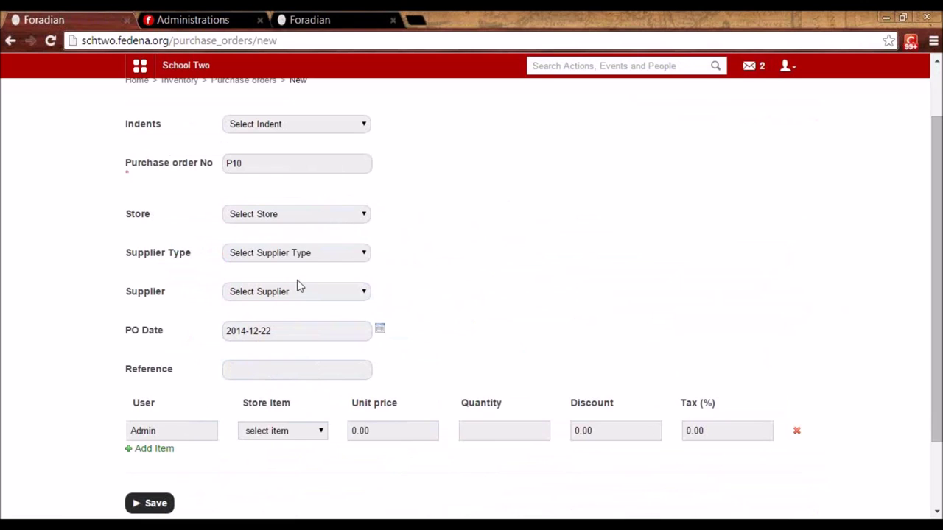
{"action": "scroll", "coordinate": [298, 286], "scroll_direction": "down", "scroll_amount": 1}
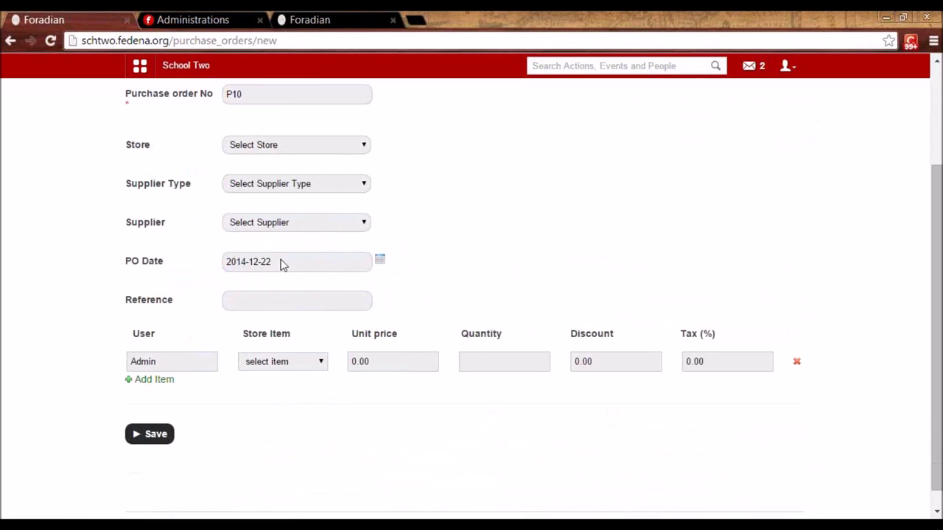
{"action": "left_click_drag", "start_coordinate": [243, 93], "coordinate": [207, 93]}
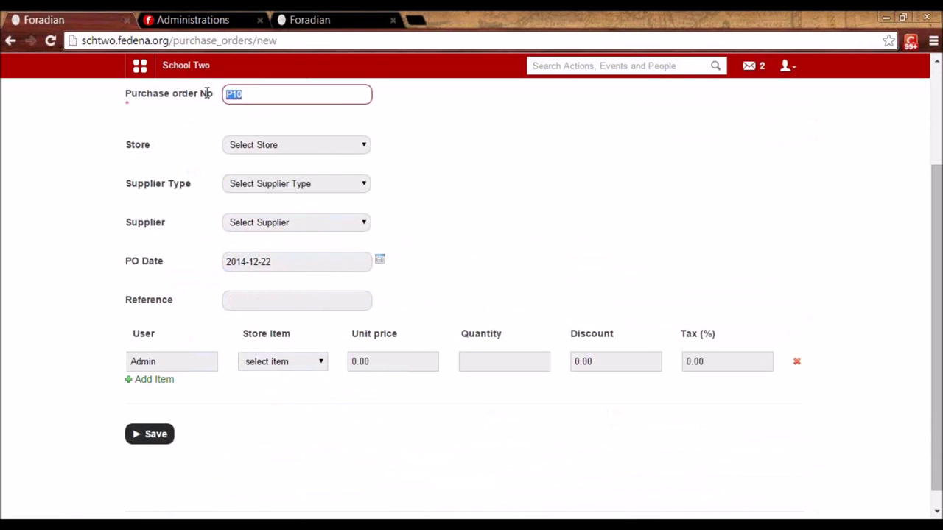
{"action": "left_click", "coordinate": [297, 139]}
{"action": "left_click", "coordinate": [282, 182]}
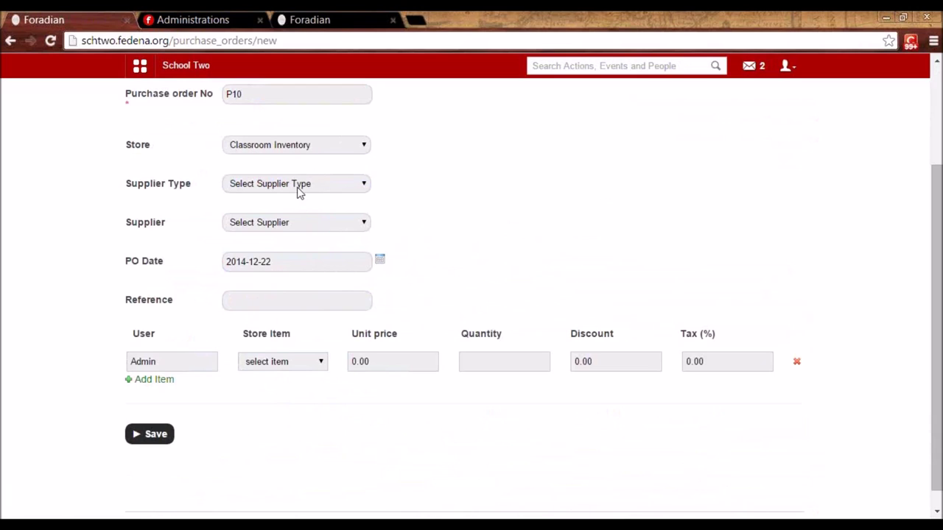
{"action": "left_click", "coordinate": [298, 185]}
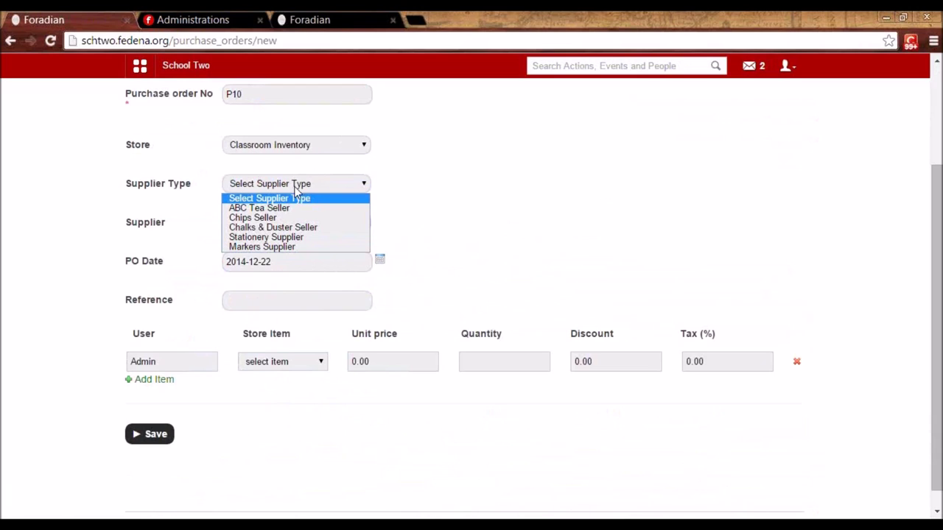
{"action": "left_click", "coordinate": [266, 230]}
{"action": "left_click", "coordinate": [257, 224]}
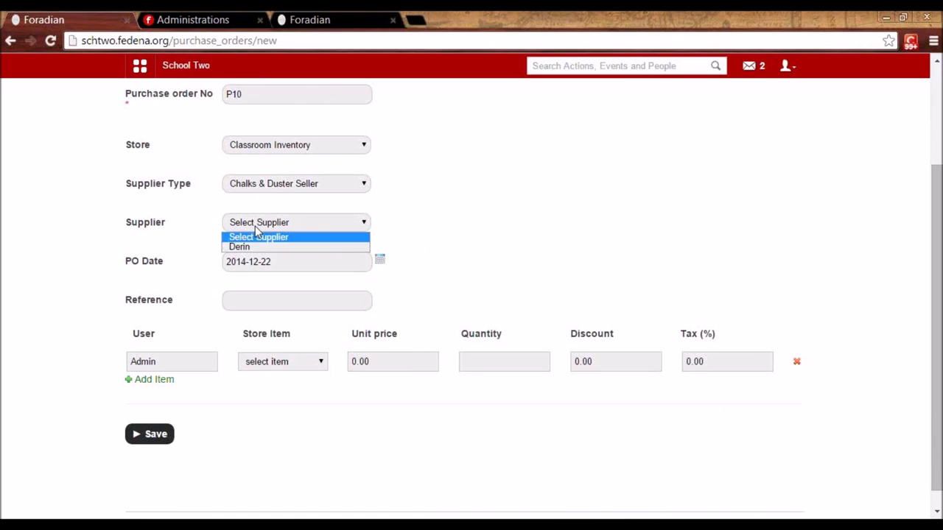
{"action": "left_click", "coordinate": [253, 249]}
{"action": "left_click", "coordinate": [255, 301]}
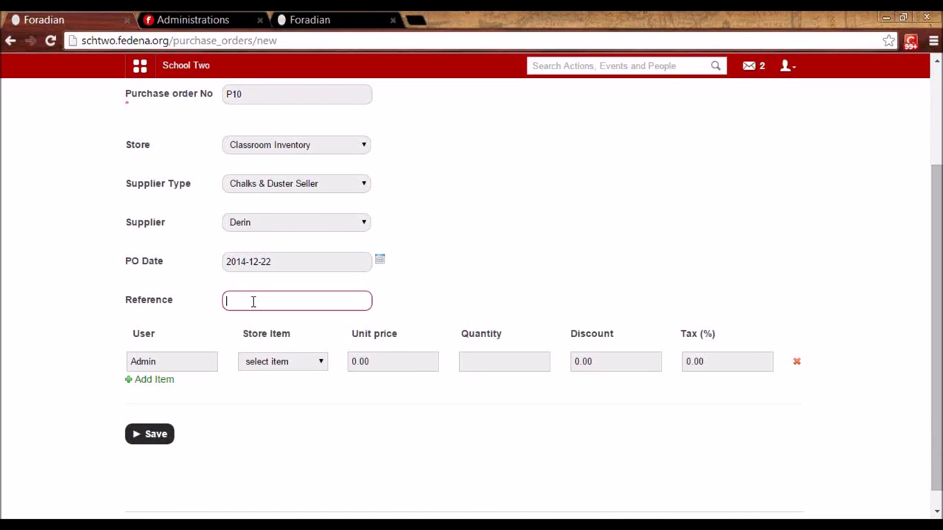
- Add Dusters with quantity 1 to the order and save purchase order P10
{"action": "left_click", "coordinate": [290, 363]}
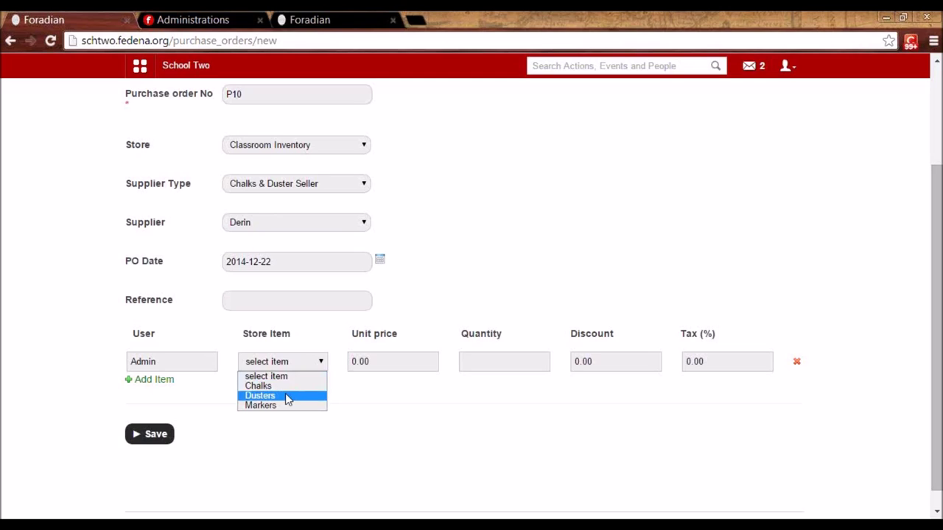
{"action": "left_click", "coordinate": [287, 396]}
{"action": "left_click", "coordinate": [487, 363]}
{"action": "type", "text": "1"}
{"action": "left_click", "coordinate": [432, 444]}
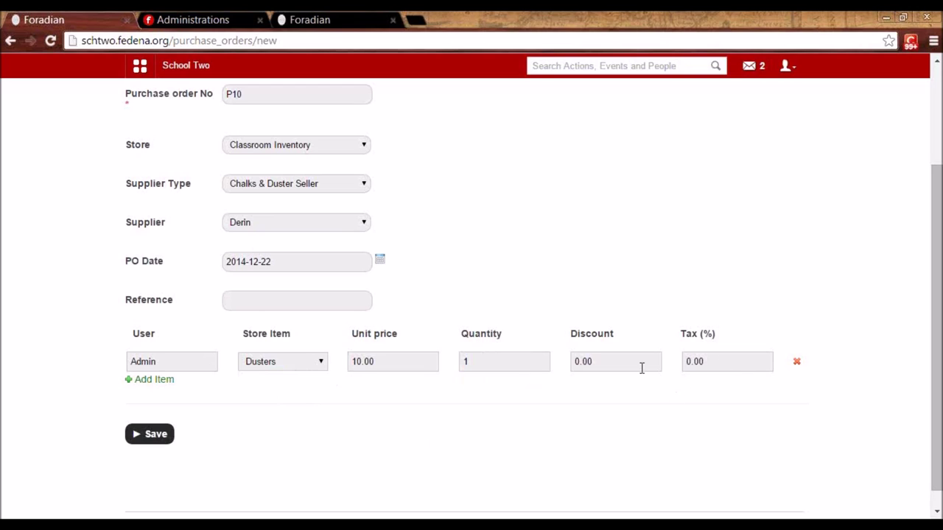
{"action": "left_click", "coordinate": [488, 364]}
{"action": "left_click", "coordinate": [475, 438]}
{"action": "scroll", "coordinate": [461, 419], "scroll_direction": "up", "scroll_amount": 1}
{"action": "scroll", "coordinate": [266, 246], "scroll_direction": "down", "scroll_amount": 1}
{"action": "left_click", "coordinate": [159, 439]}
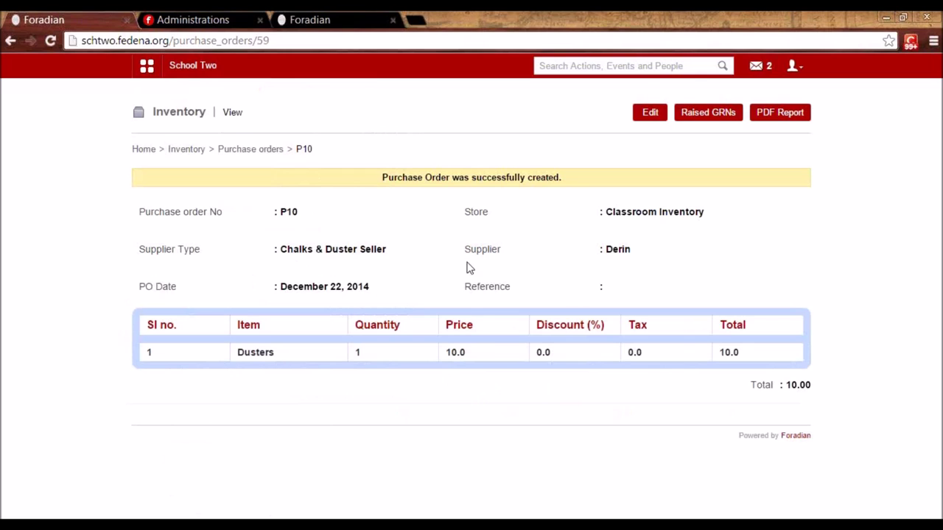
- Issue purchase order P10 with status Issued, then return to the Inventory home
{"action": "left_click", "coordinate": [234, 157]}
{"action": "scroll", "coordinate": [524, 243], "scroll_direction": "down", "scroll_amount": 1}
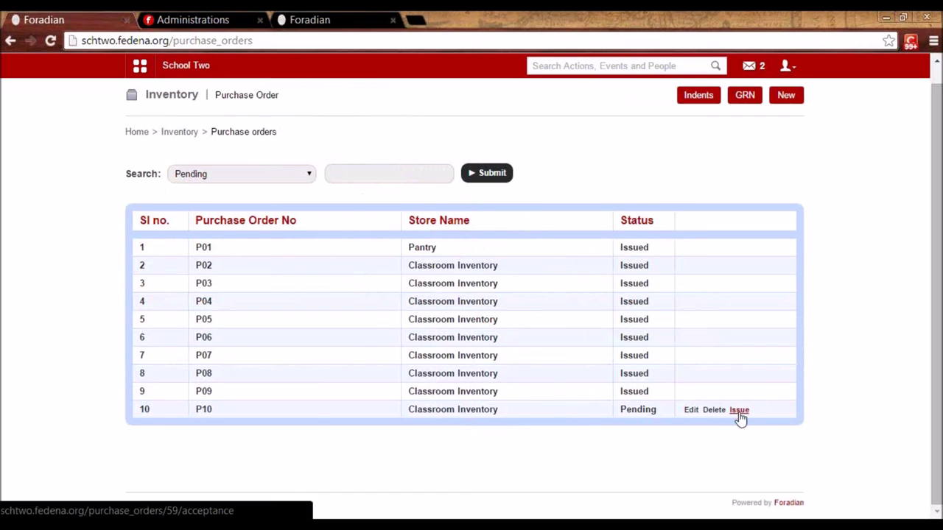
{"action": "left_click", "coordinate": [737, 411]}
{"action": "left_click", "coordinate": [321, 195]}
{"action": "left_click", "coordinate": [321, 195]}
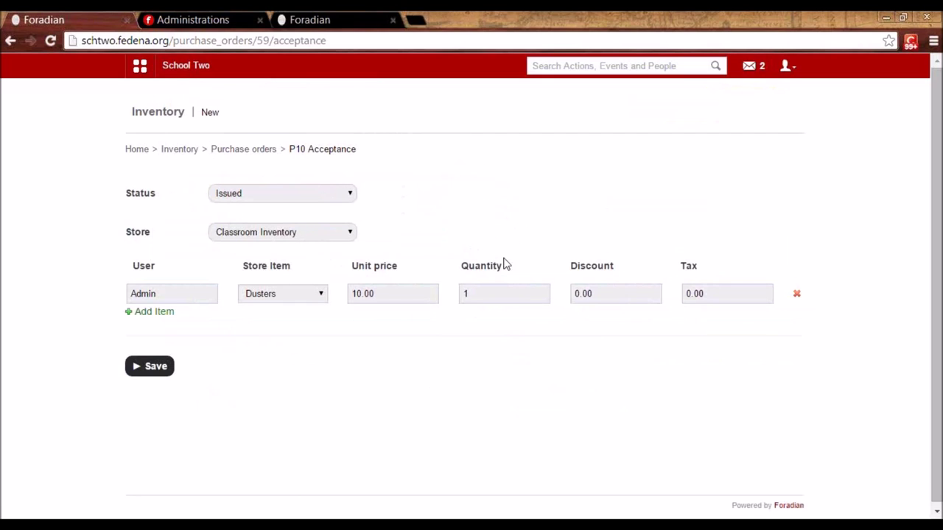
{"action": "left_click", "coordinate": [148, 368]}
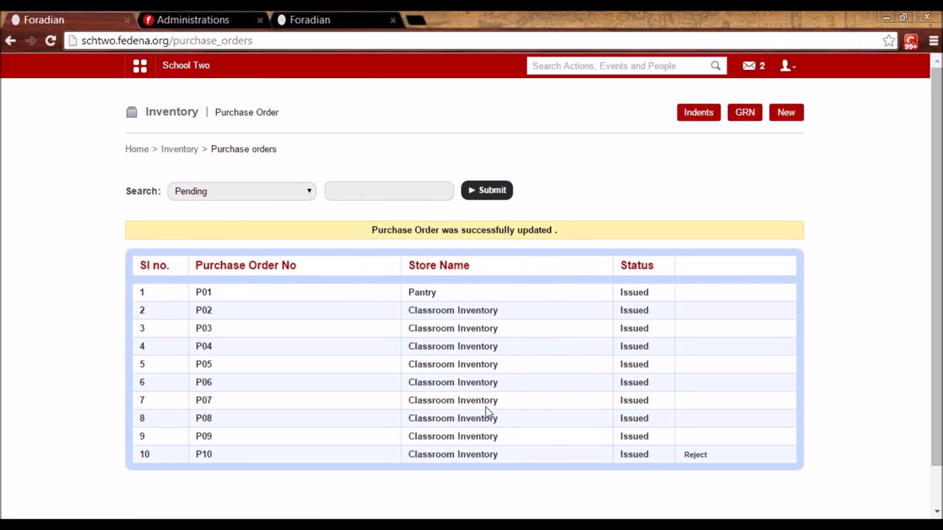
{"action": "left_click", "coordinate": [182, 151]}
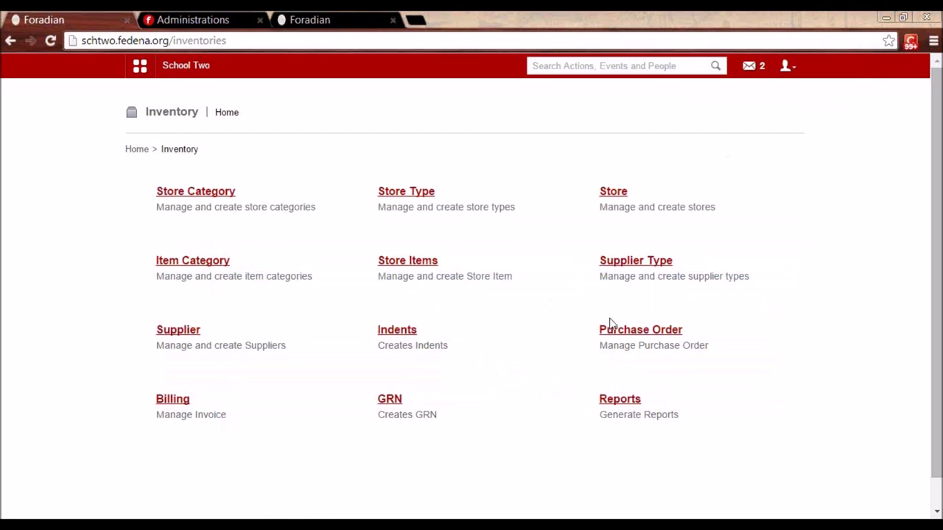
- Start a new GRN against purchase order P10 with invoice number IN03 and try saving
{"action": "left_click", "coordinate": [396, 410]}
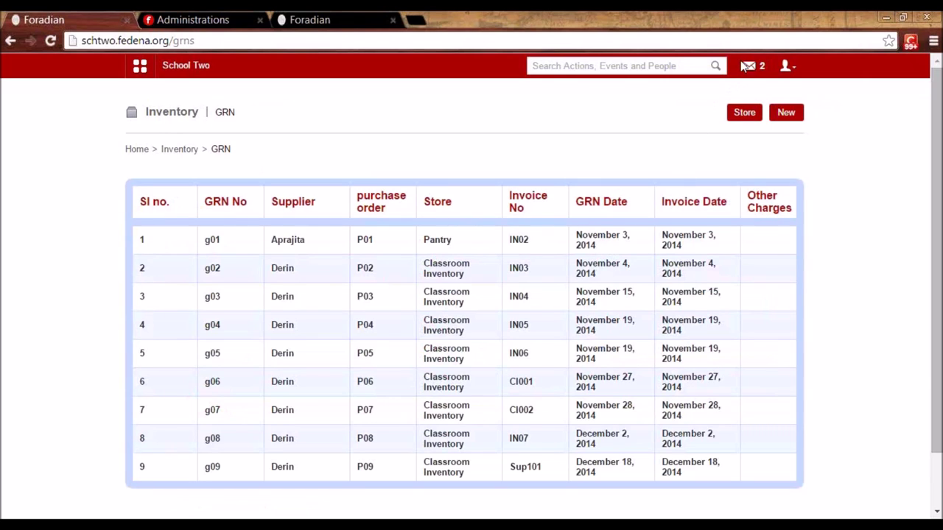
{"action": "left_click", "coordinate": [785, 115]}
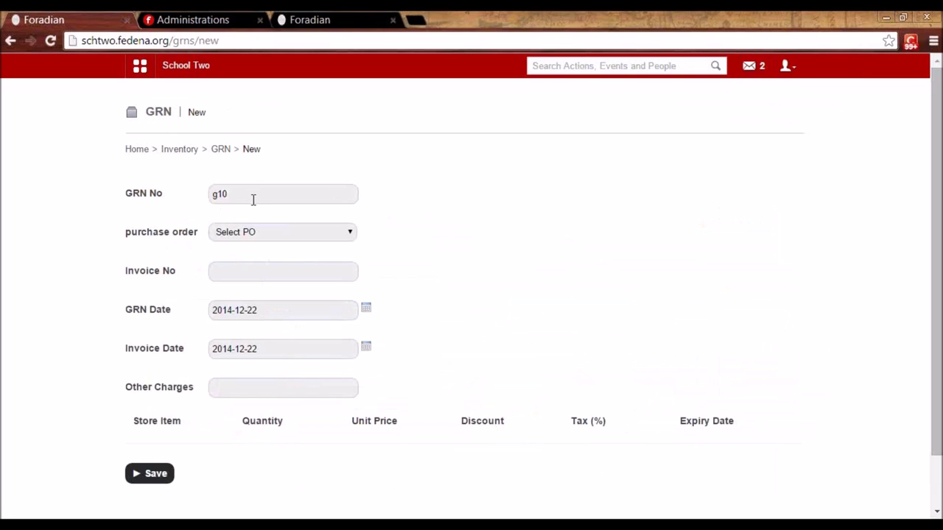
{"action": "left_click", "coordinate": [269, 236]}
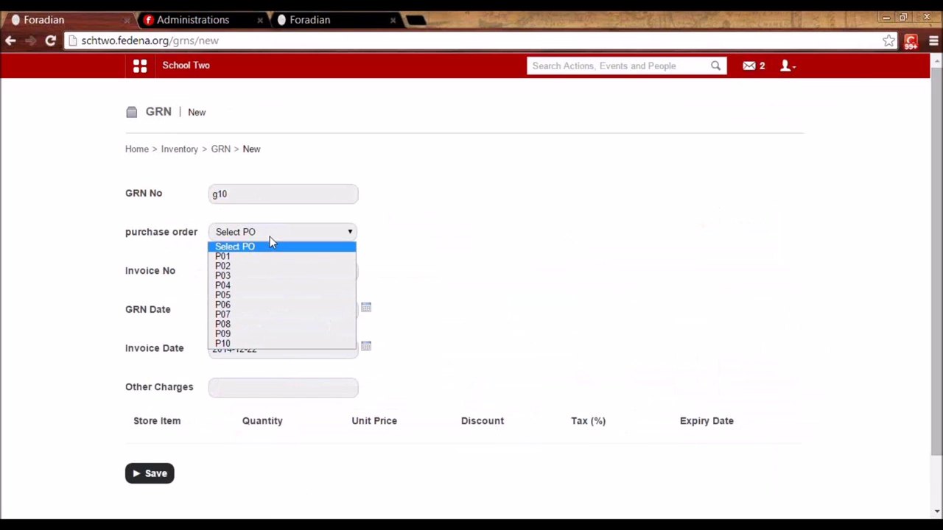
{"action": "left_click", "coordinate": [246, 343]}
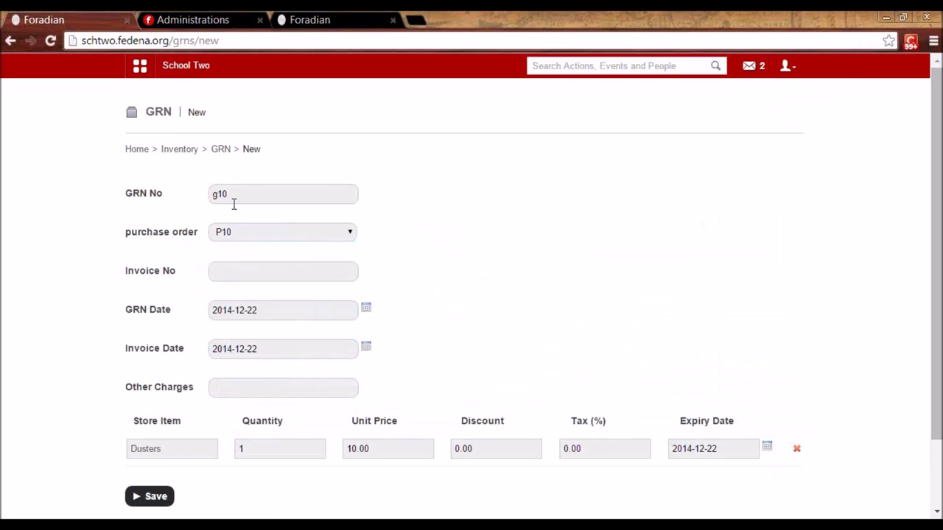
{"action": "left_click", "coordinate": [266, 278]}
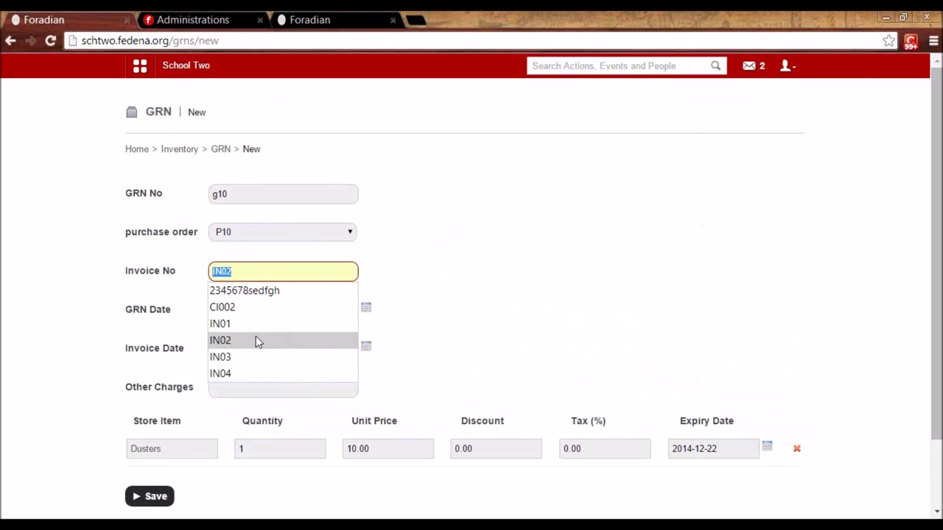
{"action": "left_click", "coordinate": [261, 360]}
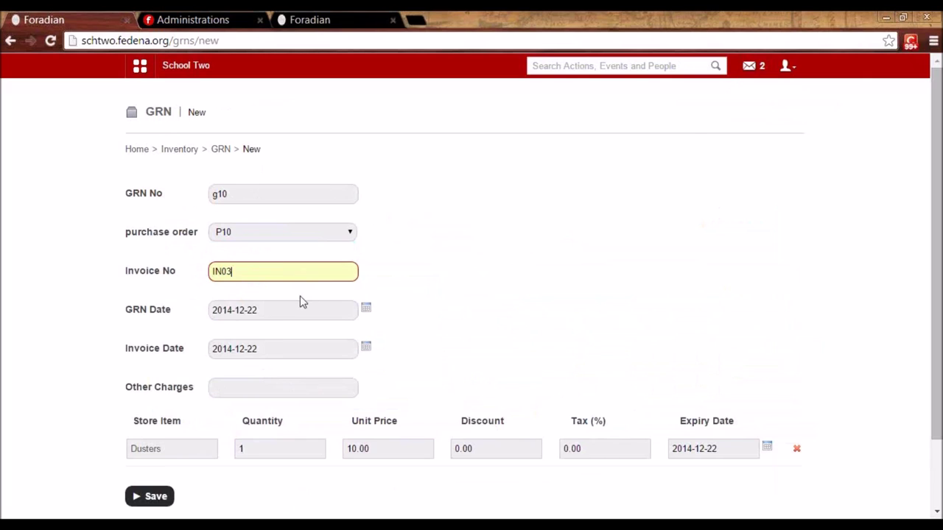
{"action": "left_click", "coordinate": [464, 268]}
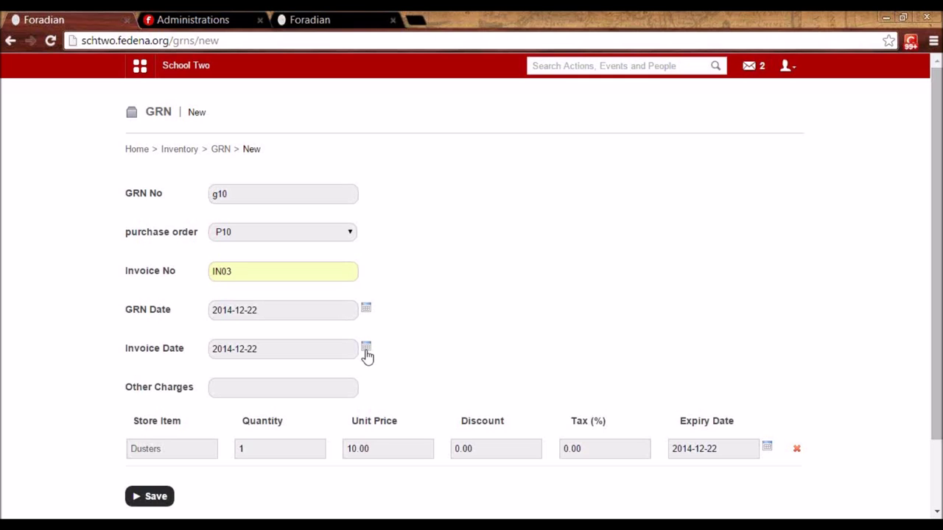
{"action": "scroll", "coordinate": [305, 474], "scroll_direction": "down", "scroll_amount": 2}
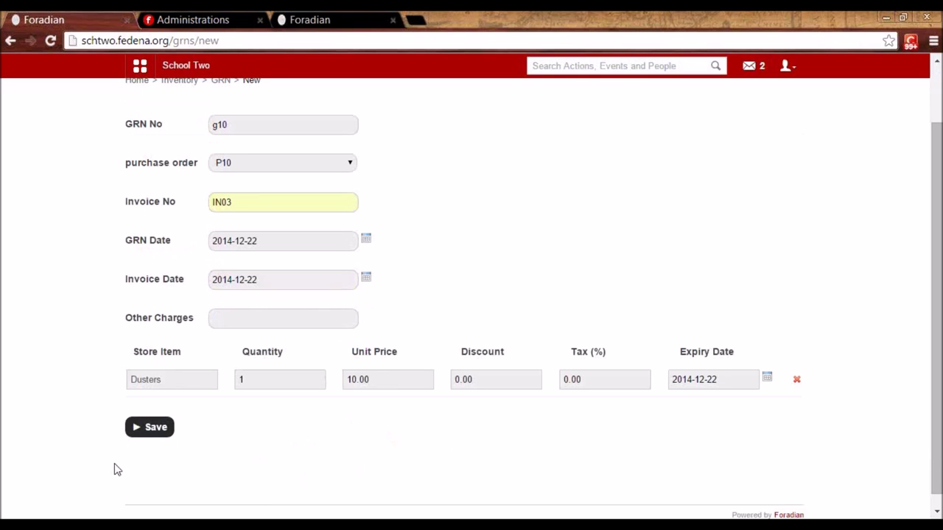
{"action": "left_click", "coordinate": [157, 435]}
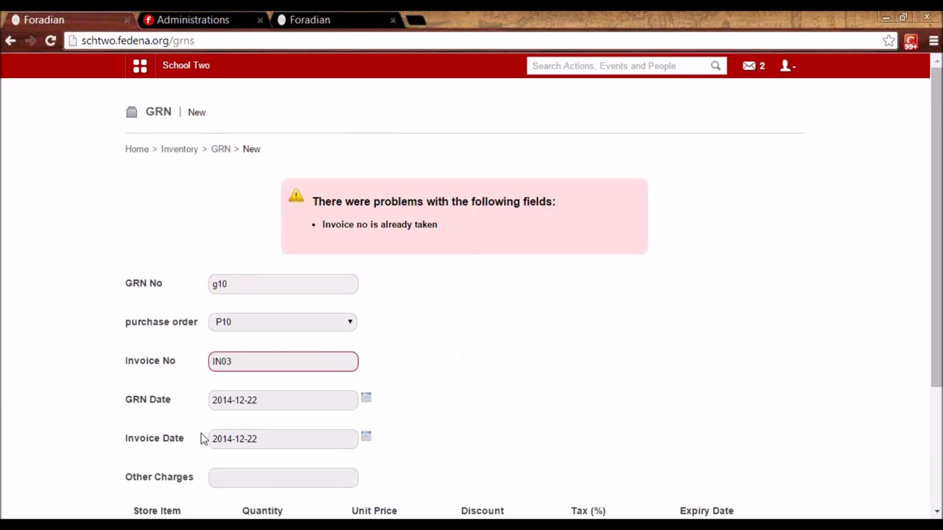
- Change the taken invoice number to IN07, then IN10, and save GRN g10
{"action": "left_click", "coordinate": [248, 360]}
{"action": "key", "text": "BackSpace"}
{"action": "type", "text": "7"}
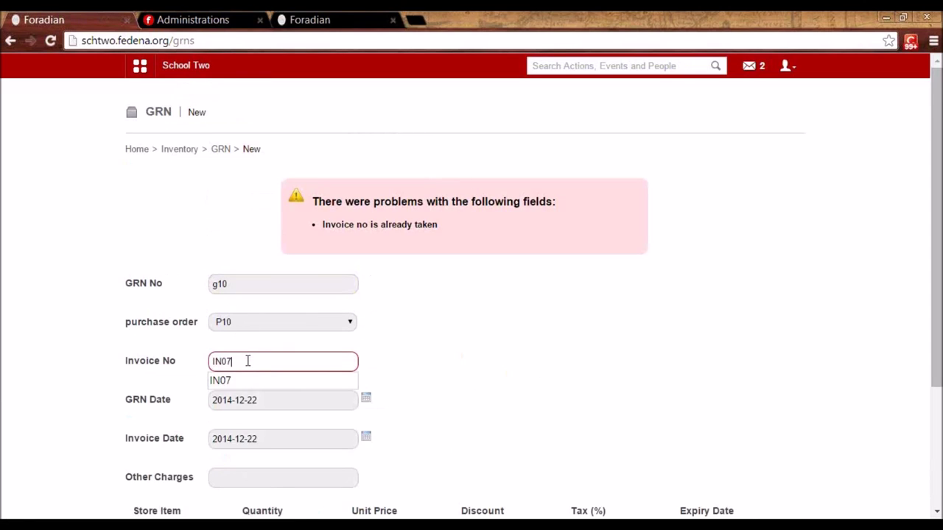
{"action": "scroll", "coordinate": [242, 449], "scroll_direction": "down", "scroll_amount": 3}
{"action": "left_click", "coordinate": [137, 424]}
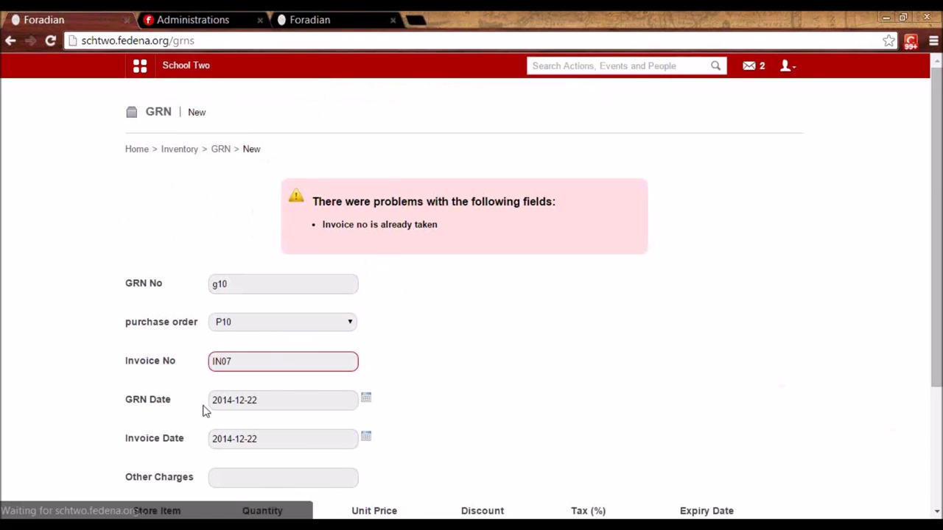
{"action": "left_click", "coordinate": [242, 363]}
{"action": "key", "text": "BackSpace"}
{"action": "key", "text": "BackSpace"}
{"action": "type", "text": "10"}
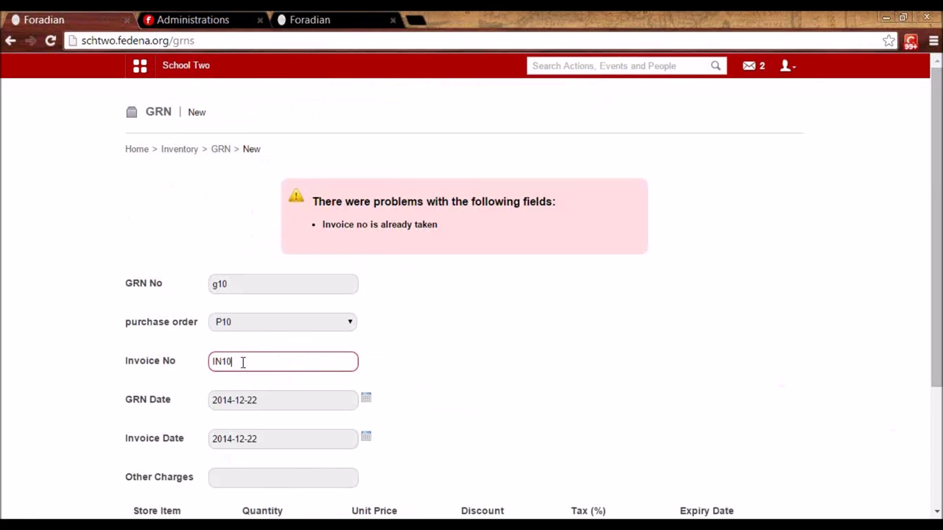
{"action": "scroll", "coordinate": [242, 362], "scroll_direction": "down", "scroll_amount": 3}
{"action": "left_click", "coordinate": [148, 416]}
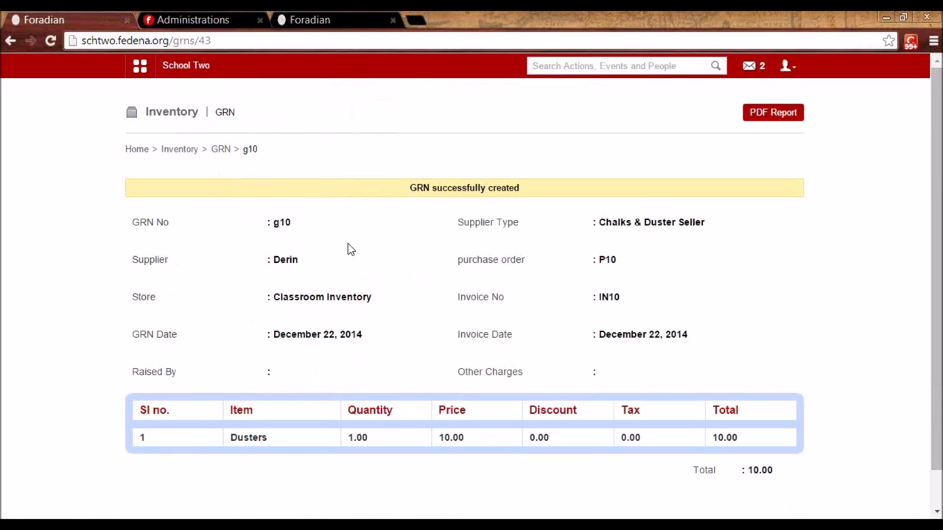
- Filter Store Items by Classroom Inventory to confirm 161 Dusters, then return to Inventory home
{"action": "left_click", "coordinate": [180, 150]}
{"action": "left_click", "coordinate": [408, 263]}
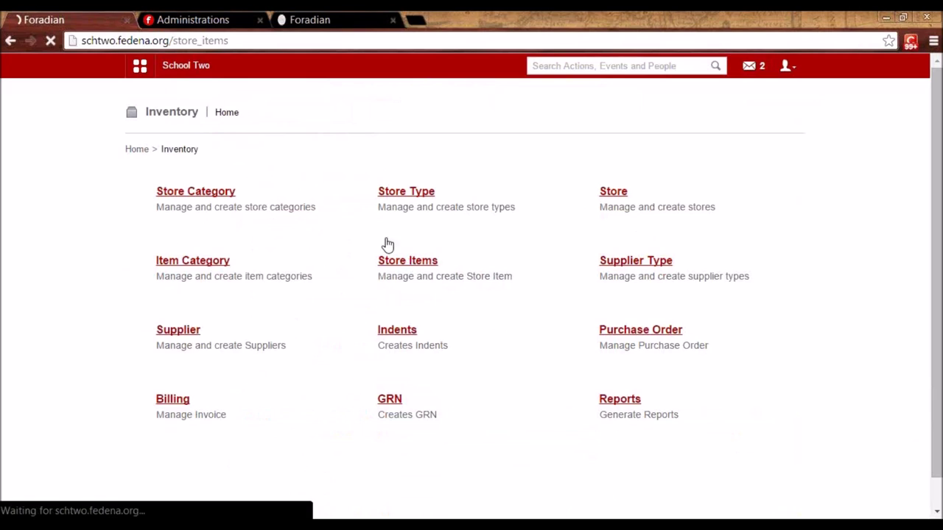
{"action": "left_click", "coordinate": [352, 195]}
{"action": "left_click", "coordinate": [345, 225]}
{"action": "double_click", "coordinate": [581, 289]}
{"action": "left_click", "coordinate": [608, 293]}
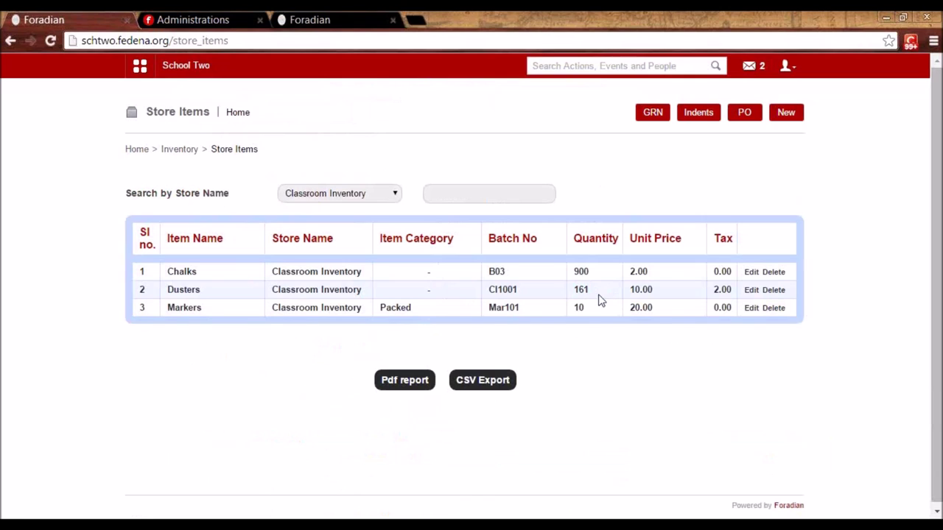
{"action": "double_click", "coordinate": [581, 290]}
{"action": "left_click", "coordinate": [592, 299]}
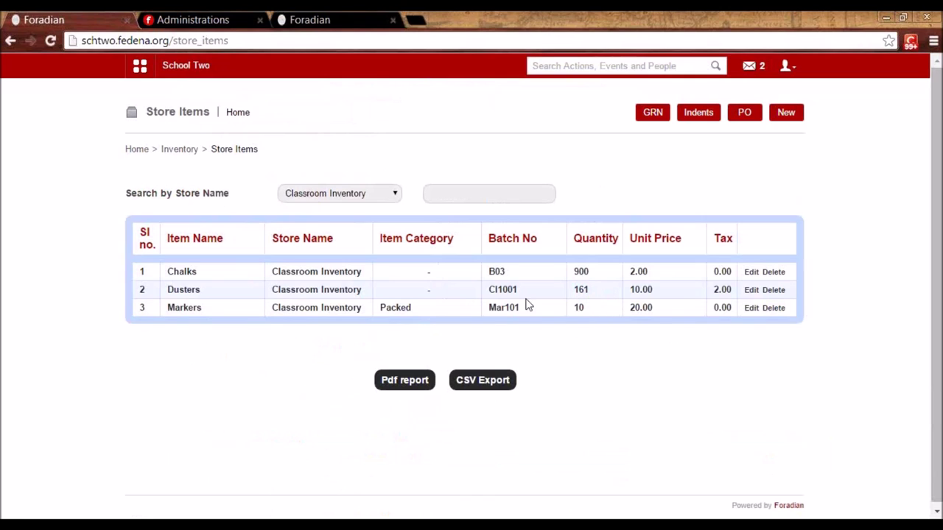
{"action": "left_click", "coordinate": [184, 158]}
{"action": "scroll", "coordinate": [471, 372], "scroll_direction": "down", "scroll_amount": 1}
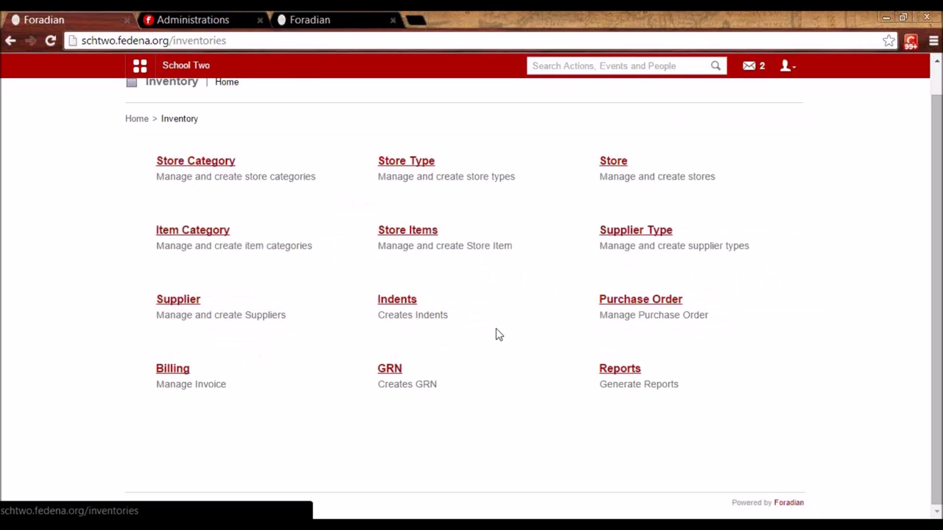
- Start a new Classroom Inventory invoice and add Markers as the billed item
{"action": "left_click", "coordinate": [174, 372]}
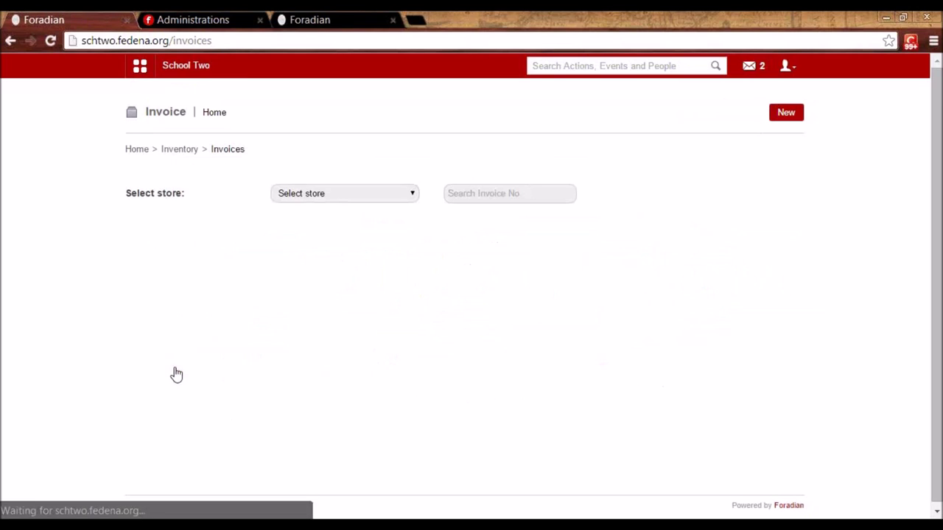
{"action": "left_click", "coordinate": [343, 195]}
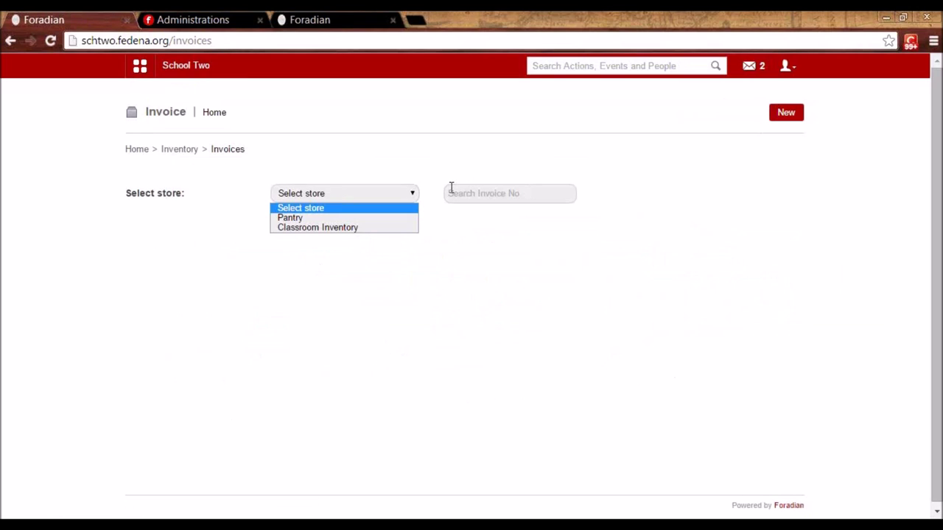
{"action": "left_click", "coordinate": [785, 112]}
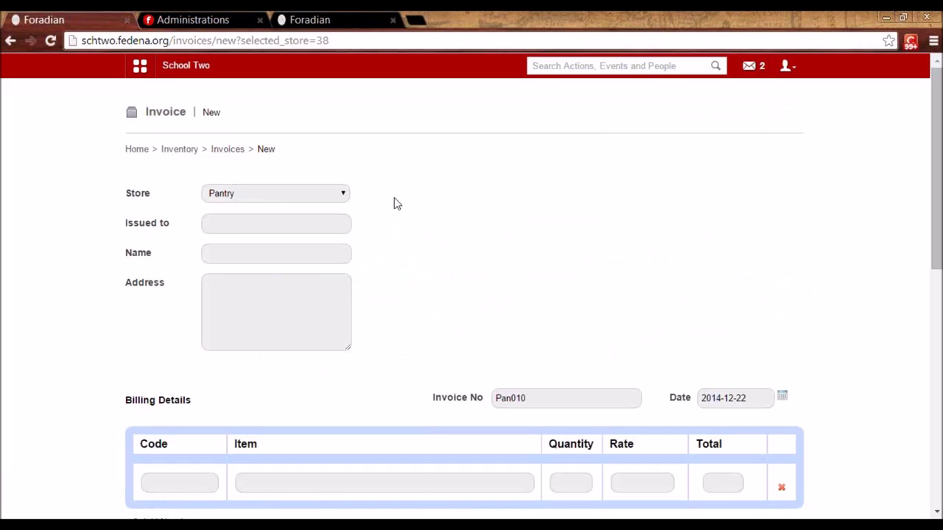
{"action": "left_click", "coordinate": [254, 191]}
{"action": "left_click", "coordinate": [252, 218]}
{"action": "left_click", "coordinate": [253, 219]}
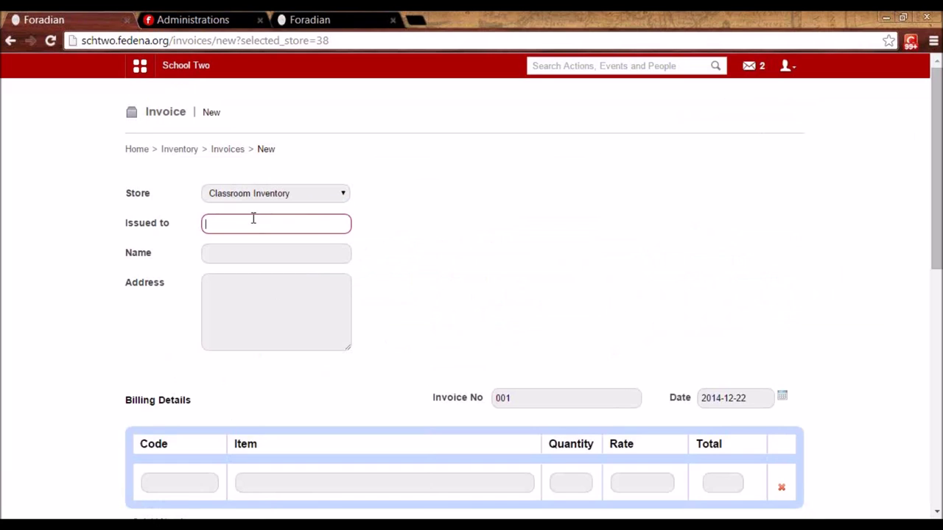
{"action": "scroll", "coordinate": [205, 468], "scroll_direction": "down", "scroll_amount": 1}
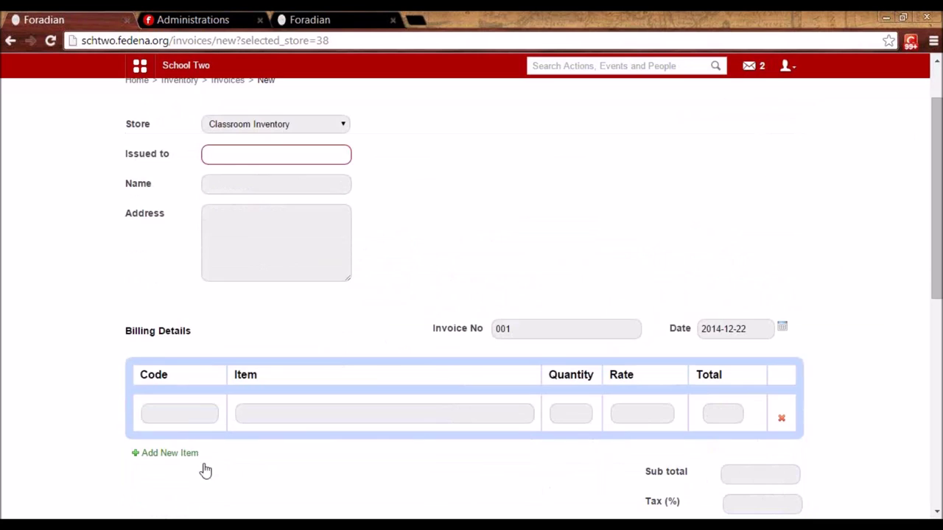
{"action": "left_click", "coordinate": [259, 417]}
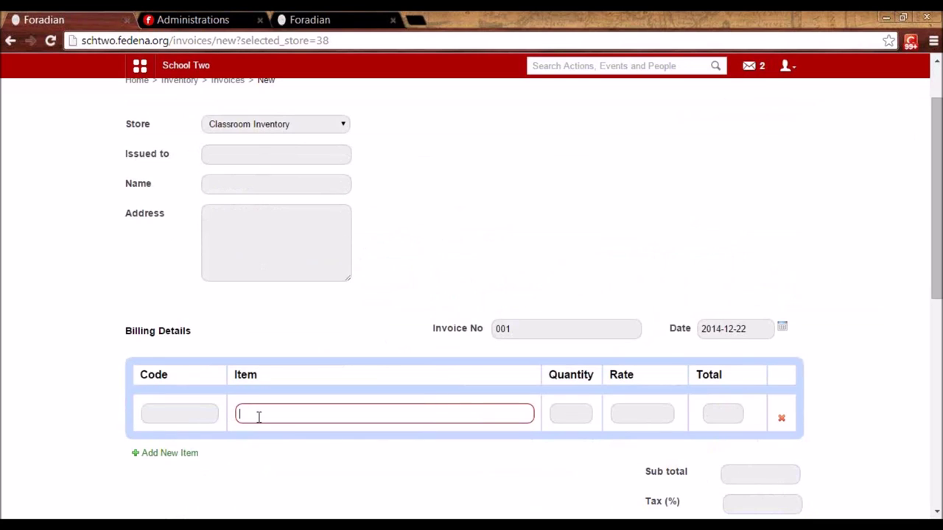
{"action": "type", "text": "Mar"}
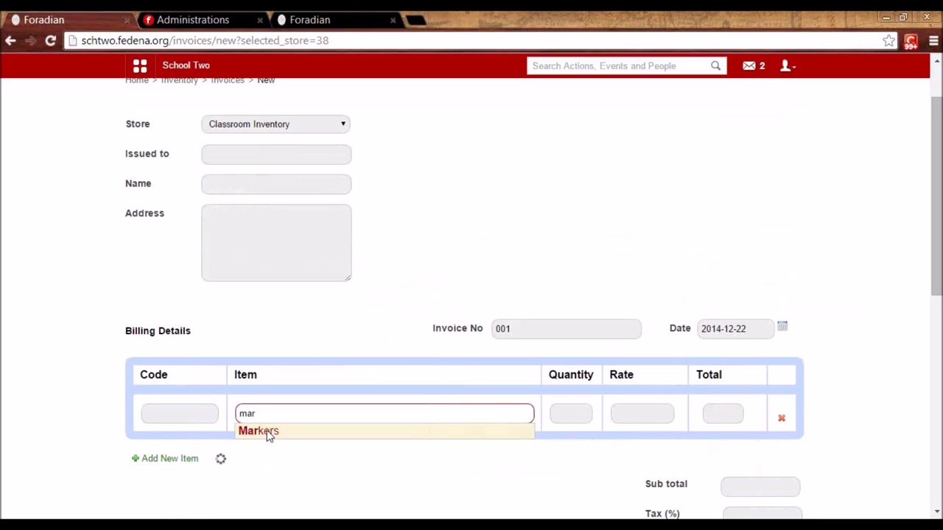
{"action": "left_click", "coordinate": [269, 434]}
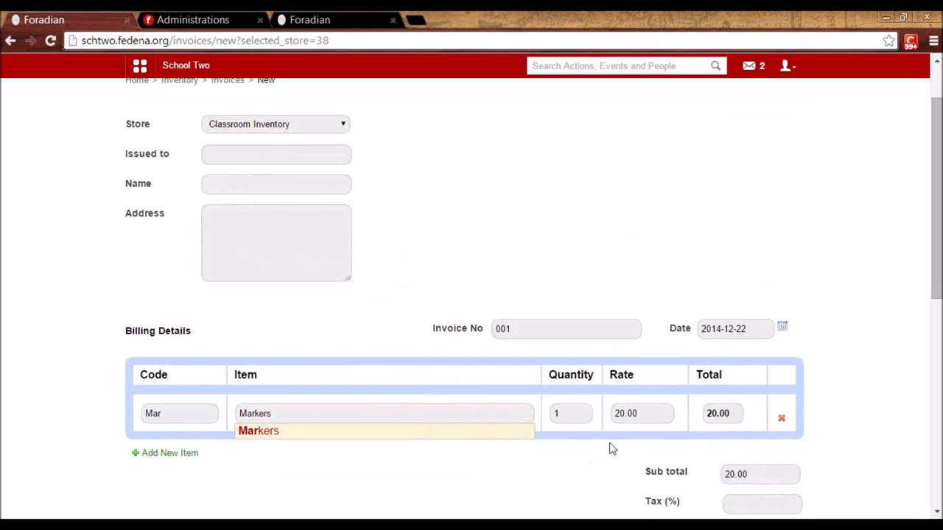
{"action": "scroll", "coordinate": [648, 439], "scroll_direction": "down", "scroll_amount": 1}
{"action": "scroll", "coordinate": [663, 436], "scroll_direction": "up", "scroll_amount": 2}
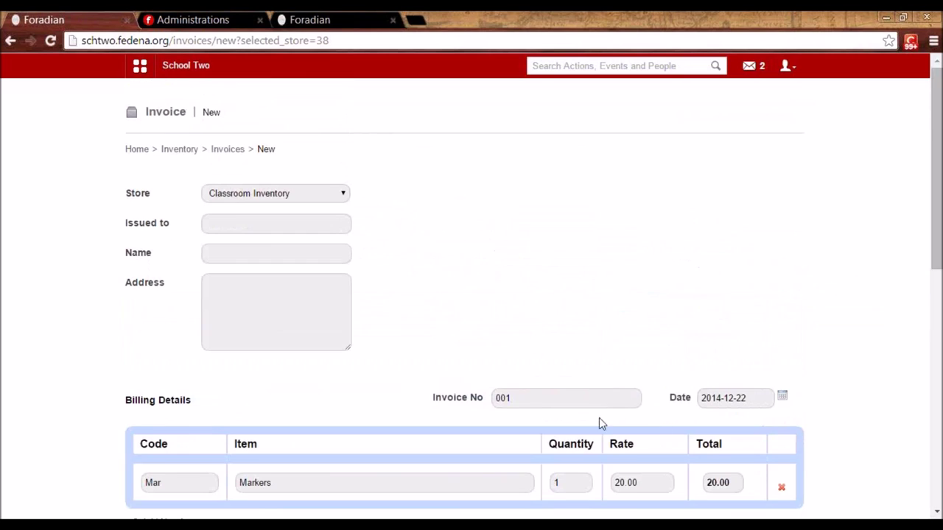
- Fill Issued to by searching the person's code and picking the matching suggestion
{"action": "left_click", "coordinate": [249, 223]}
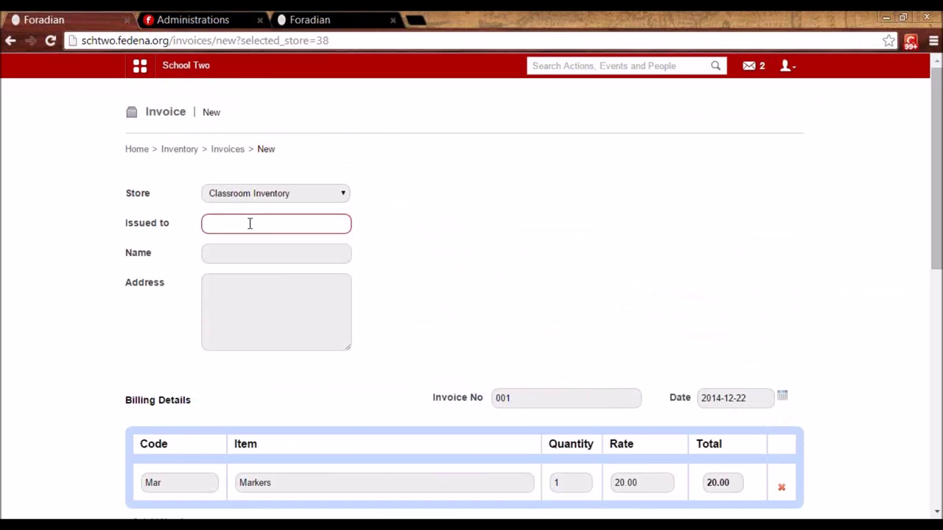
{"action": "type", "text": "e34"}
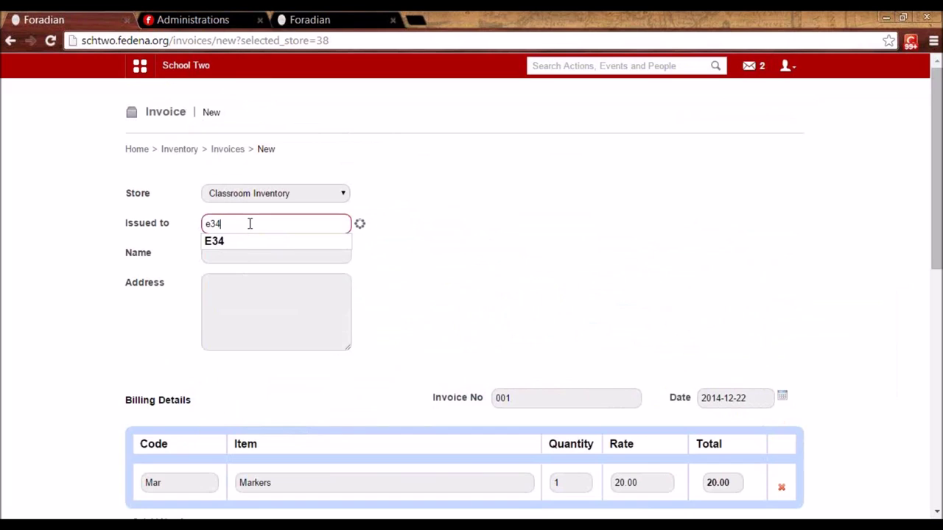
{"action": "left_click", "coordinate": [239, 241]}
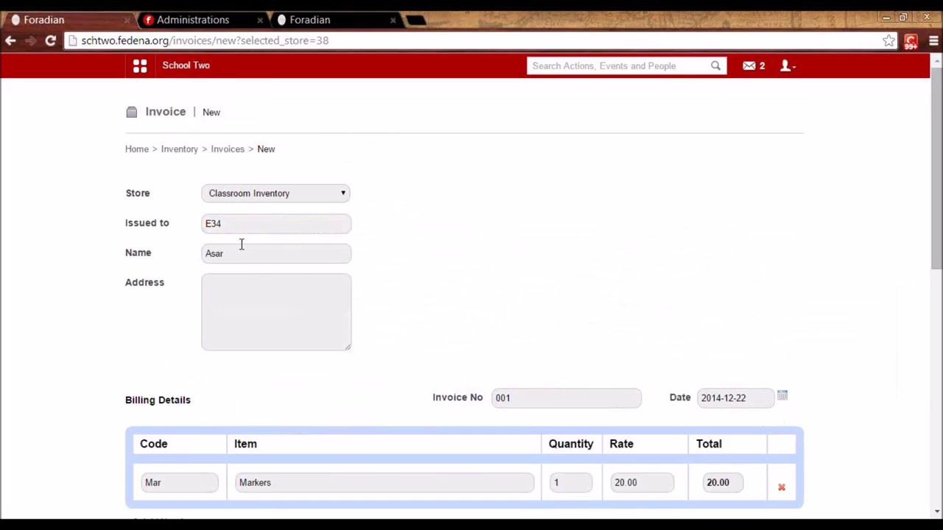
{"action": "left_click", "coordinate": [244, 306]}
{"action": "scroll", "coordinate": [250, 315], "scroll_direction": "down", "scroll_amount": 1}
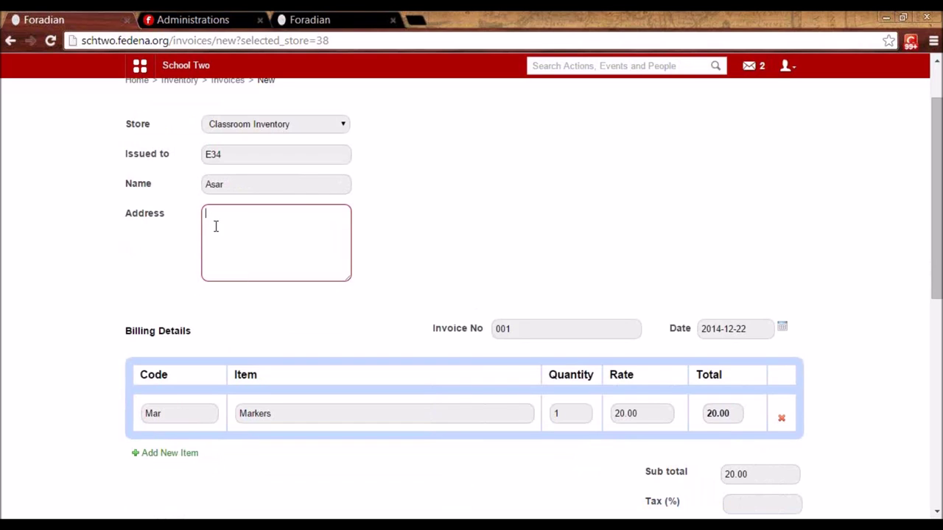
{"action": "scroll", "coordinate": [217, 261], "scroll_direction": "up", "scroll_amount": 1}
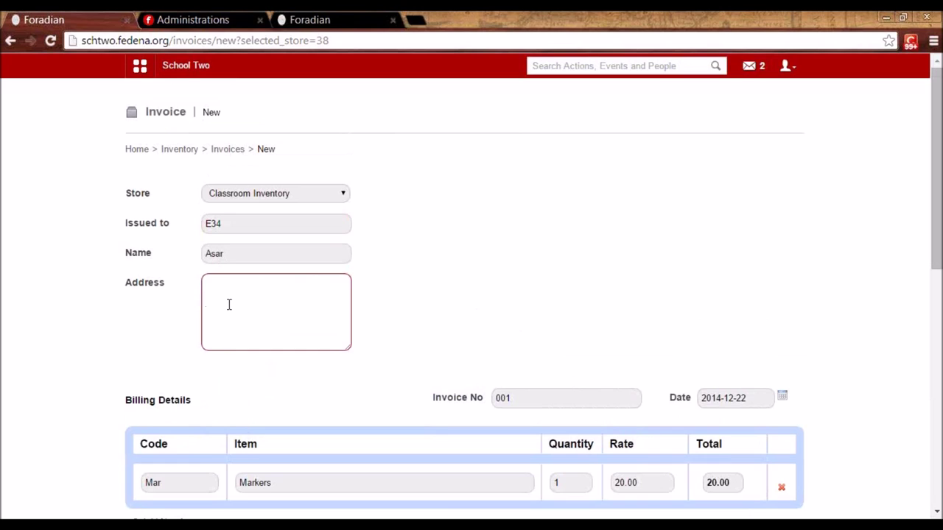
{"action": "scroll", "coordinate": [248, 336], "scroll_direction": "down", "scroll_amount": 5}
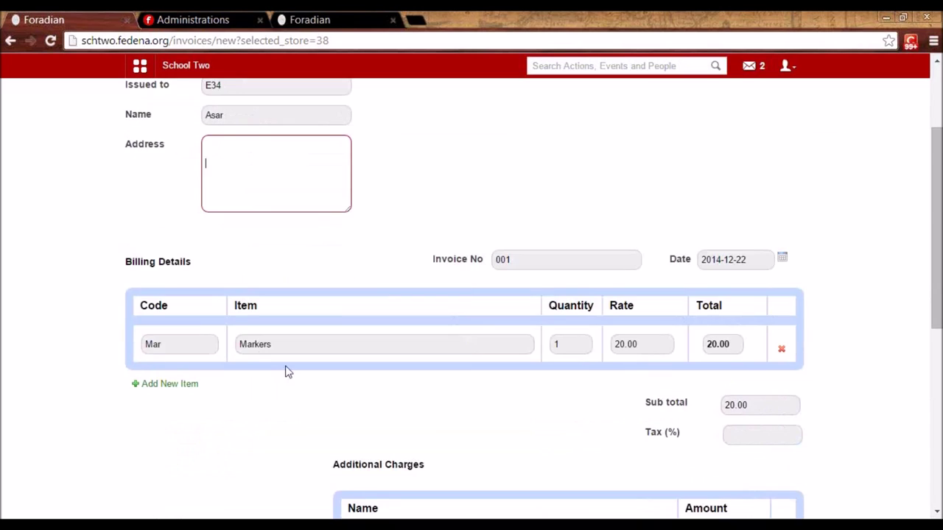
- Tick Is Paid on the 20.00 Markers invoice and save it as invoice 001
{"action": "scroll", "coordinate": [315, 368], "scroll_direction": "down", "scroll_amount": 1}
{"action": "left_click", "coordinate": [427, 272]}
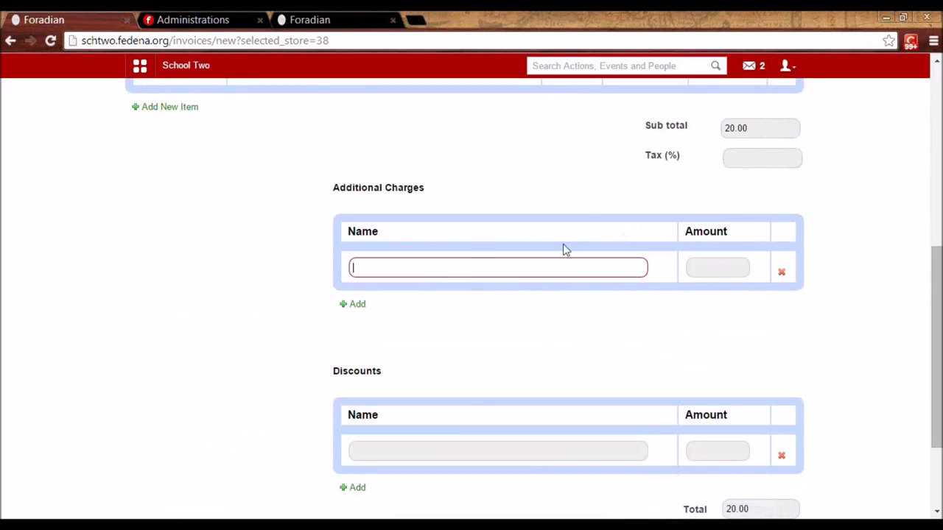
{"action": "scroll", "coordinate": [453, 316], "scroll_direction": "down", "scroll_amount": 2}
{"action": "left_click", "coordinate": [442, 316]}
{"action": "scroll", "coordinate": [441, 317], "scroll_direction": "up", "scroll_amount": 7}
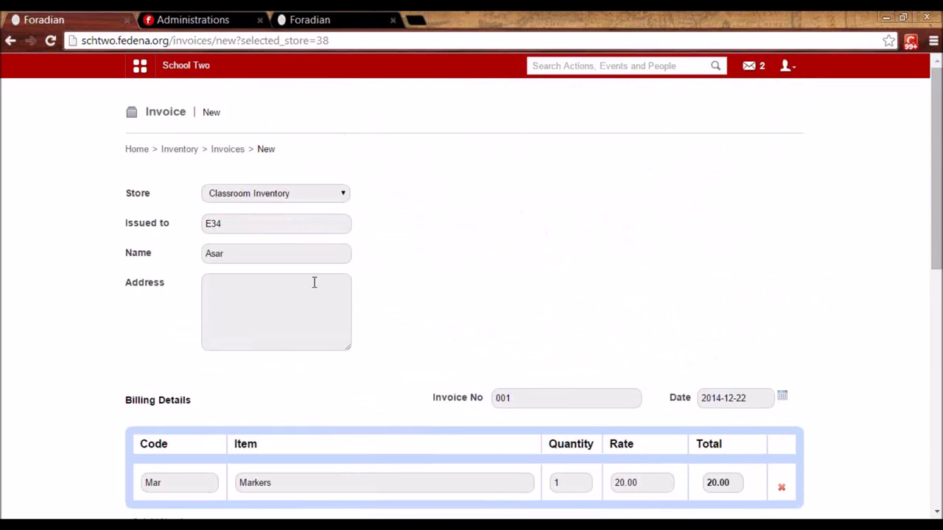
{"action": "scroll", "coordinate": [297, 273], "scroll_direction": "down", "scroll_amount": 7}
{"action": "scroll", "coordinate": [421, 346], "scroll_direction": "down", "scroll_amount": 1}
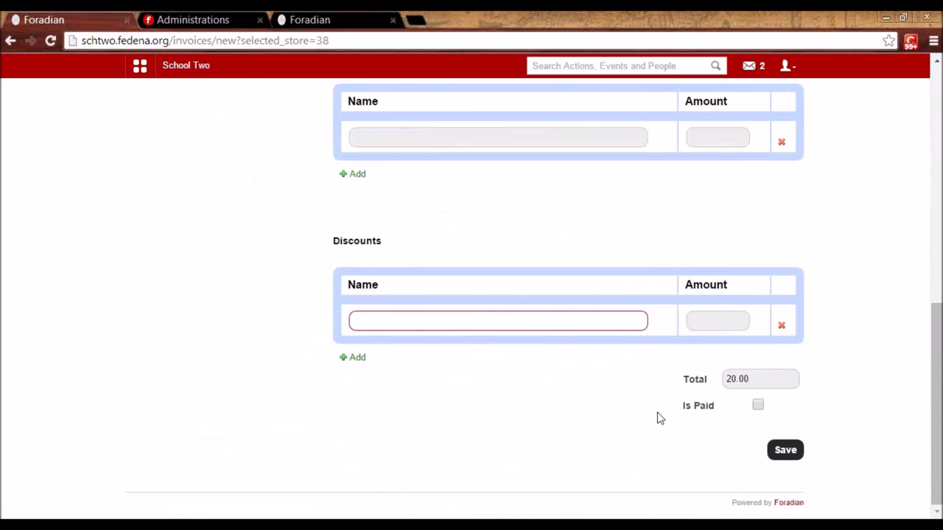
{"action": "double_click", "coordinate": [737, 379]}
{"action": "left_click", "coordinate": [761, 414]}
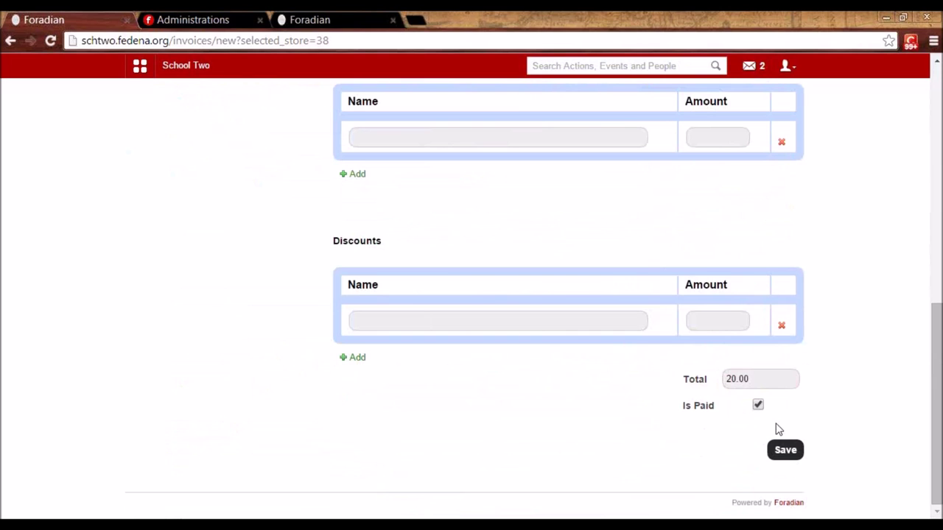
{"action": "left_click", "coordinate": [791, 452]}
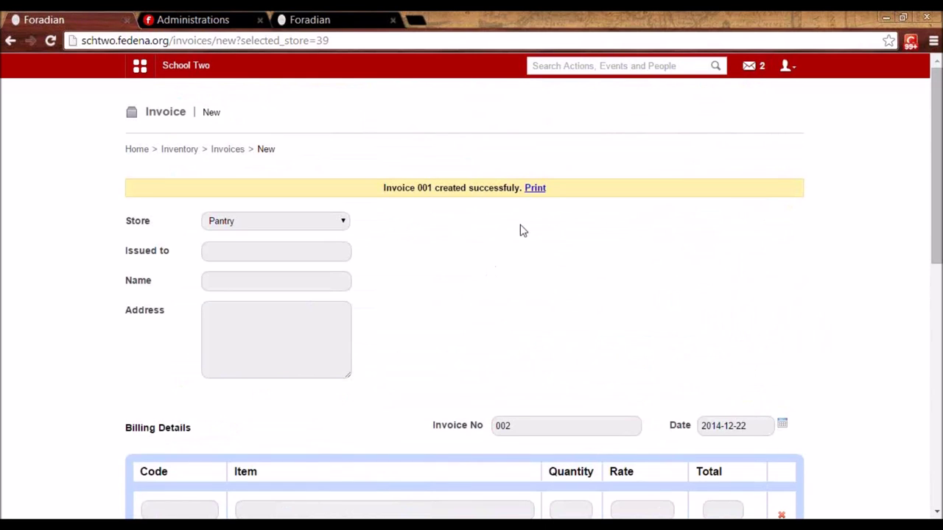
{"action": "left_click", "coordinate": [536, 189]}
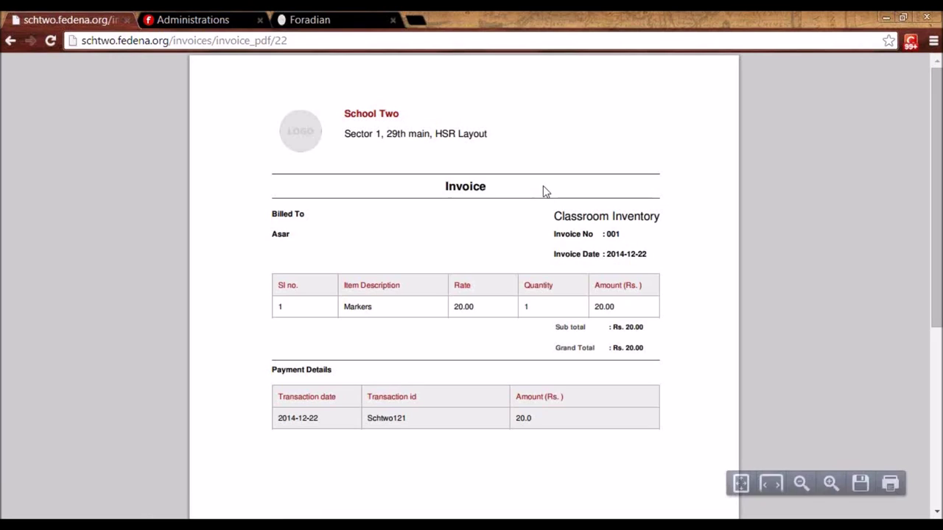
{"action": "scroll", "coordinate": [549, 236], "scroll_direction": "down", "scroll_amount": 3}
{"action": "scroll", "coordinate": [552, 241], "scroll_direction": "up", "scroll_amount": 3}
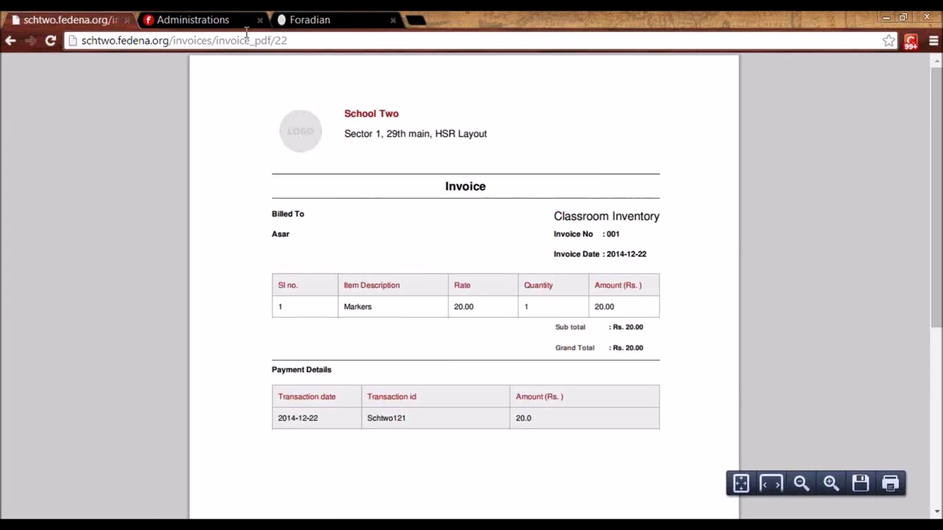
{"action": "key", "text": "alt+Left"}
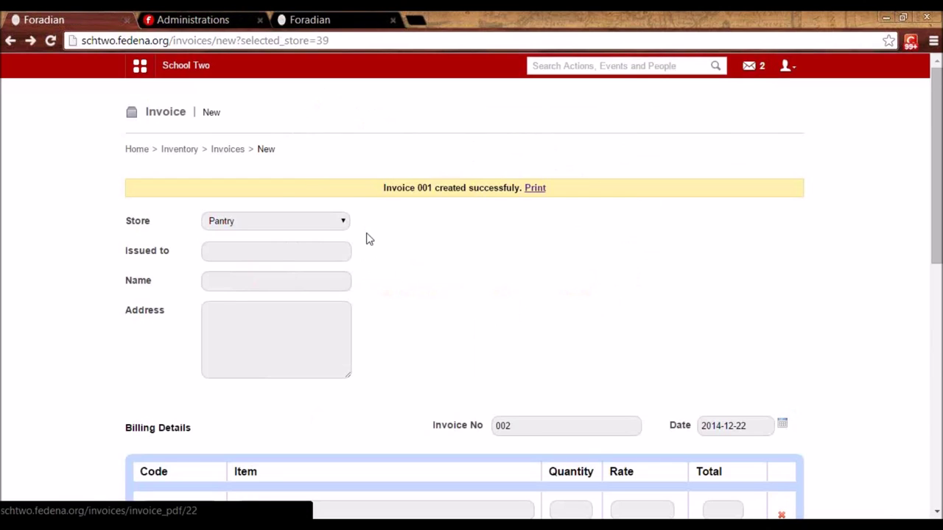
- Filter invoices by Classroom Inventory and Pantry, view invoice 001, then return to Inventory home
{"action": "left_click", "coordinate": [219, 152]}
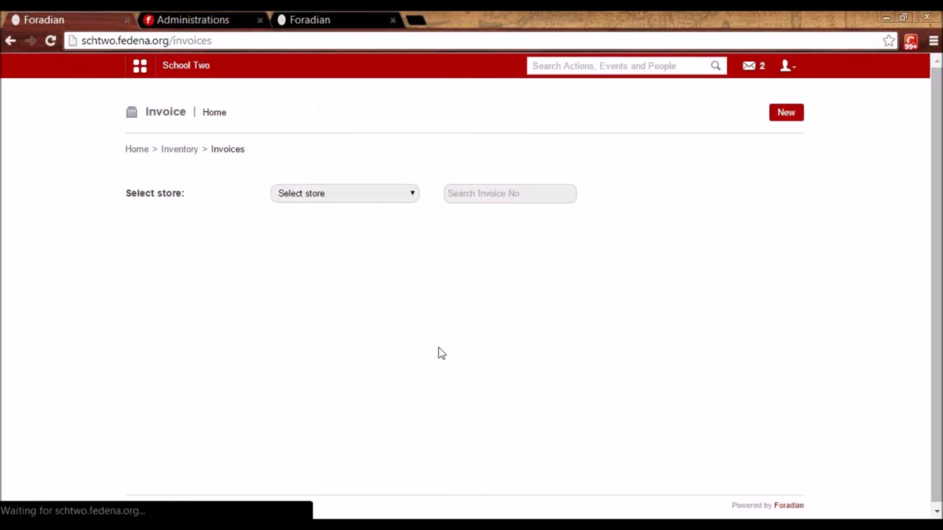
{"action": "left_click", "coordinate": [295, 194]}
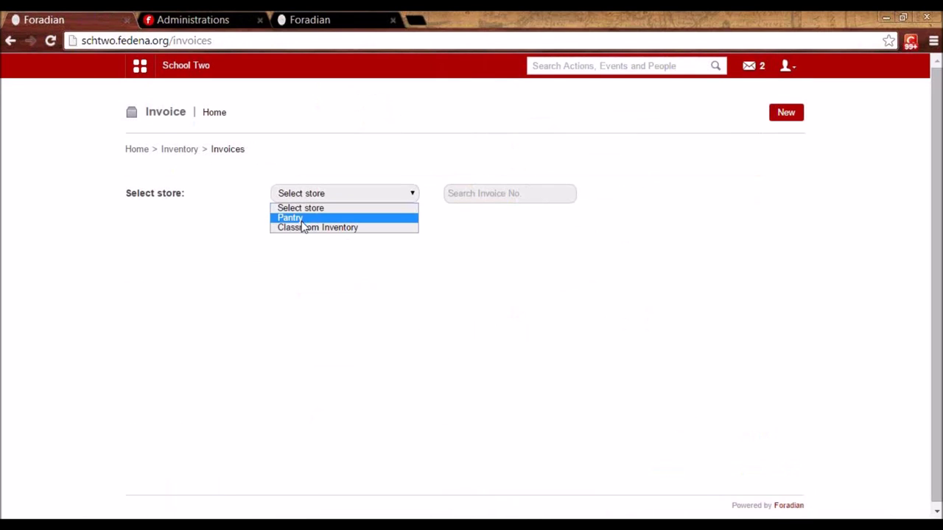
{"action": "left_click", "coordinate": [302, 226]}
{"action": "left_click", "coordinate": [313, 190]}
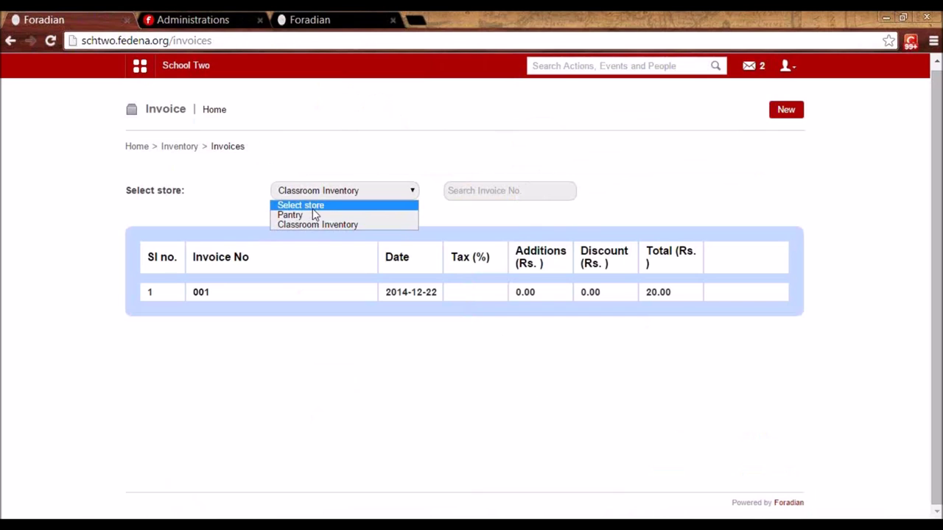
{"action": "left_click", "coordinate": [290, 214]}
{"action": "scroll", "coordinate": [541, 389], "scroll_direction": "down", "scroll_amount": 1}
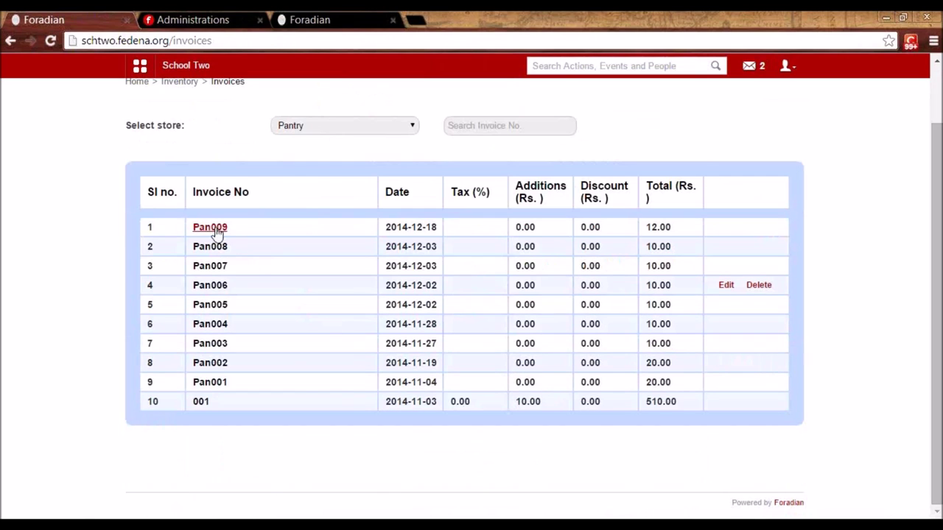
{"action": "scroll", "coordinate": [372, 181], "scroll_direction": "up", "scroll_amount": 1}
{"action": "left_click", "coordinate": [346, 202]}
{"action": "left_click", "coordinate": [333, 228]}
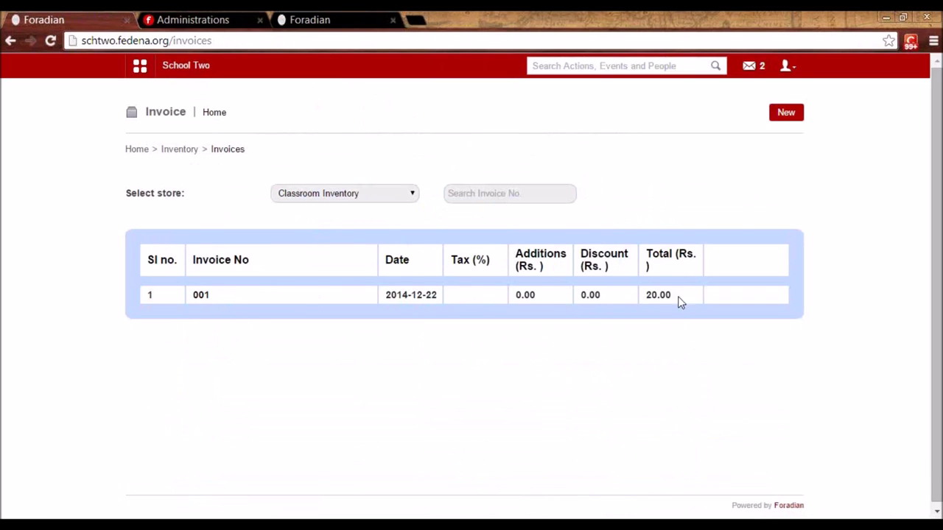
{"action": "left_click", "coordinate": [197, 296]}
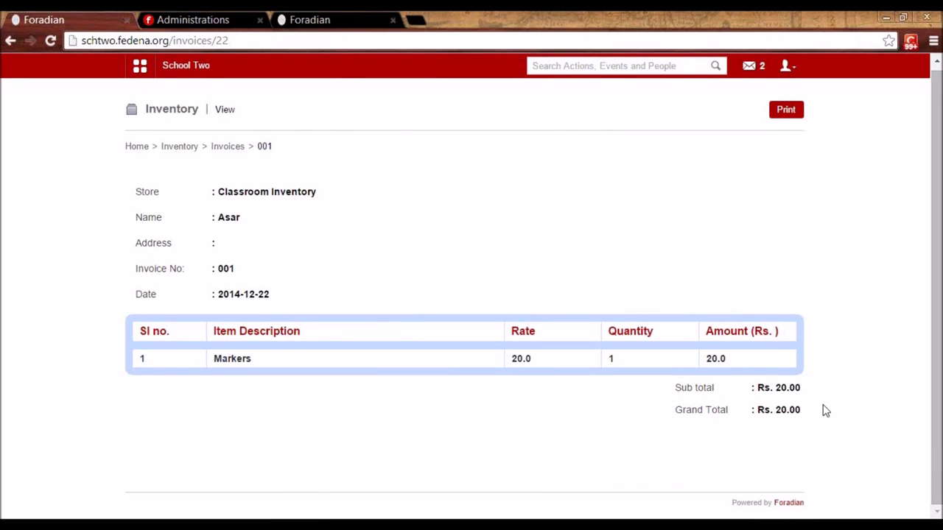
{"action": "left_click", "coordinate": [170, 151]}
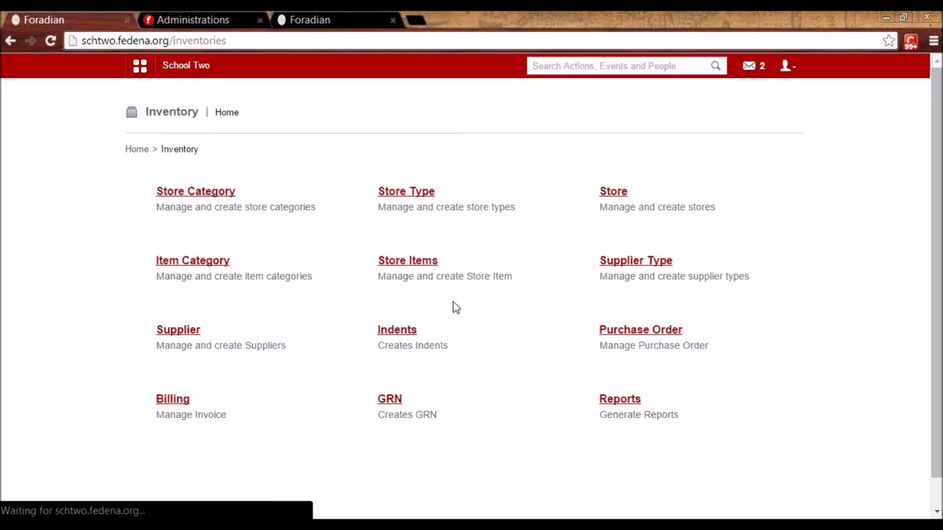
- In the inventory report generator, run an Indents report sorted to pending indents
{"action": "left_click", "coordinate": [618, 403]}
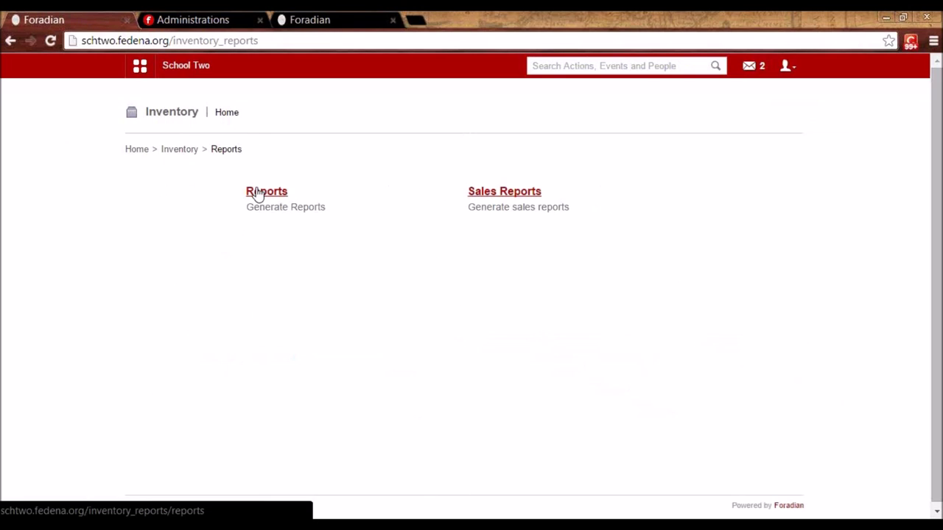
{"action": "left_click", "coordinate": [269, 196]}
{"action": "left_click", "coordinate": [270, 193]}
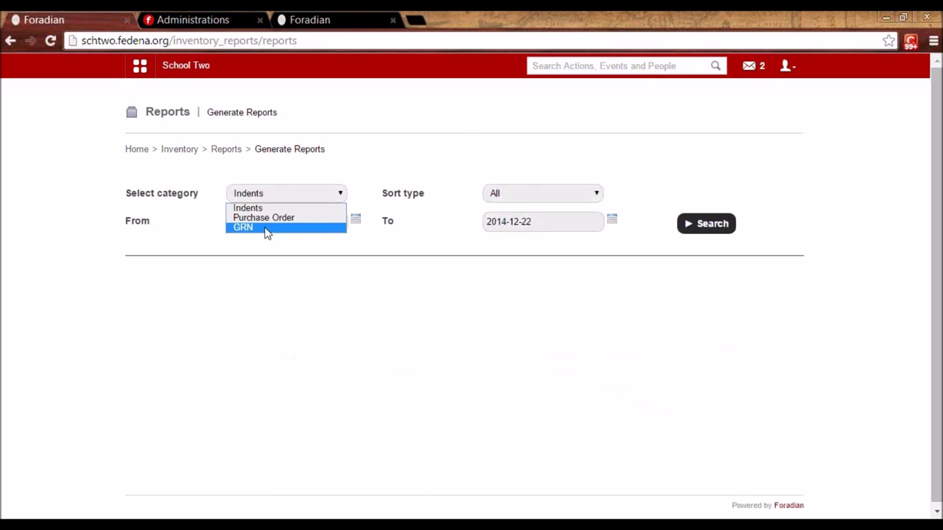
{"action": "left_click", "coordinate": [250, 208]}
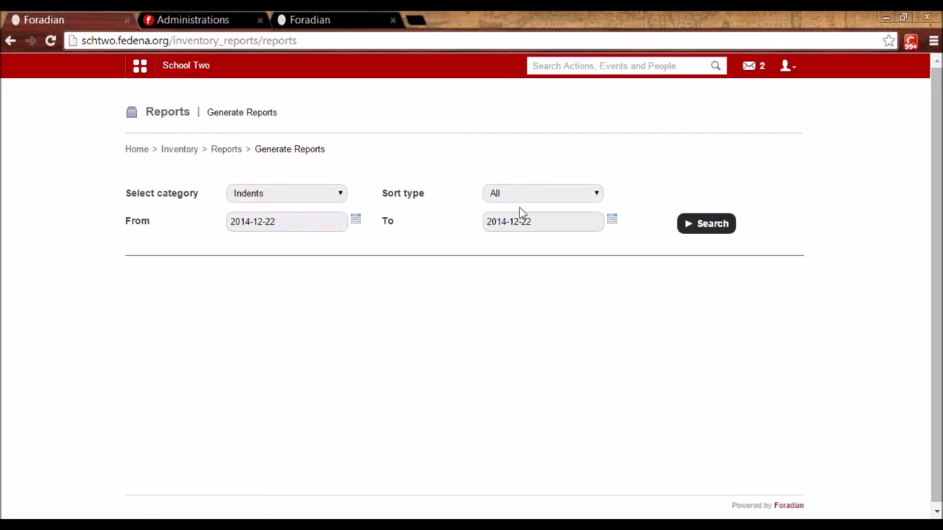
{"action": "left_click", "coordinate": [519, 193]}
{"action": "left_click", "coordinate": [526, 219]}
{"action": "left_click", "coordinate": [716, 229]}
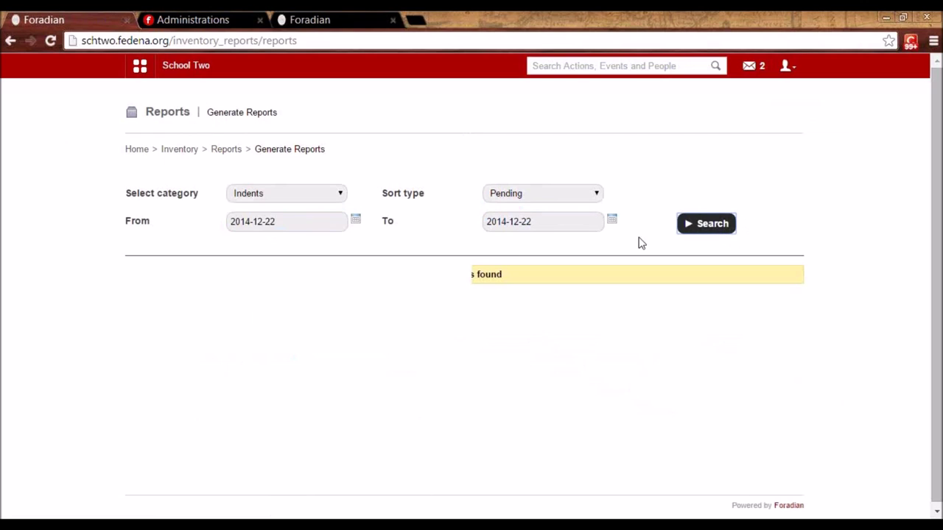
- List issued indents from 2014-11-26 onward, then go to Sales Reports
{"action": "left_click", "coordinate": [357, 221]}
{"action": "left_click", "coordinate": [302, 271]}
{"action": "left_click", "coordinate": [695, 233]}
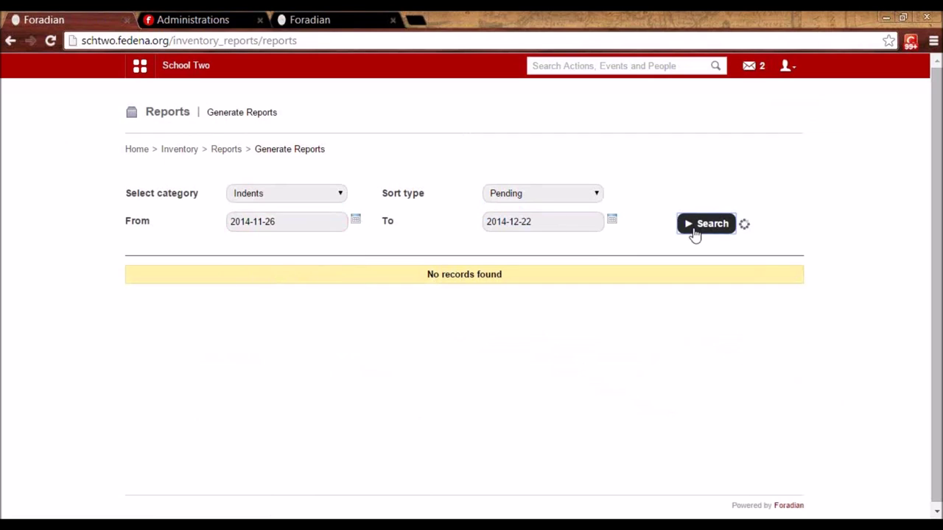
{"action": "left_click", "coordinate": [521, 199]}
{"action": "left_click", "coordinate": [519, 225]}
{"action": "left_click", "coordinate": [694, 233]}
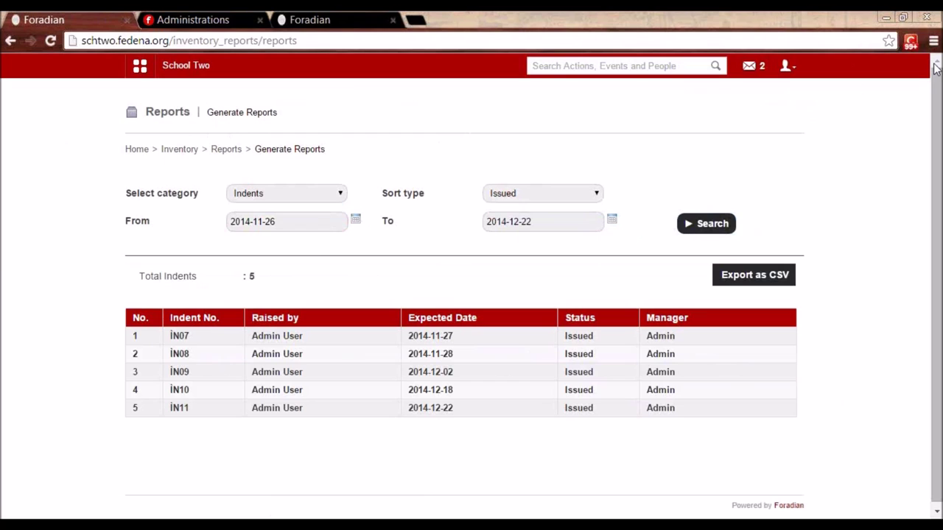
{"action": "left_click", "coordinate": [228, 151]}
{"action": "left_click", "coordinate": [501, 193]}
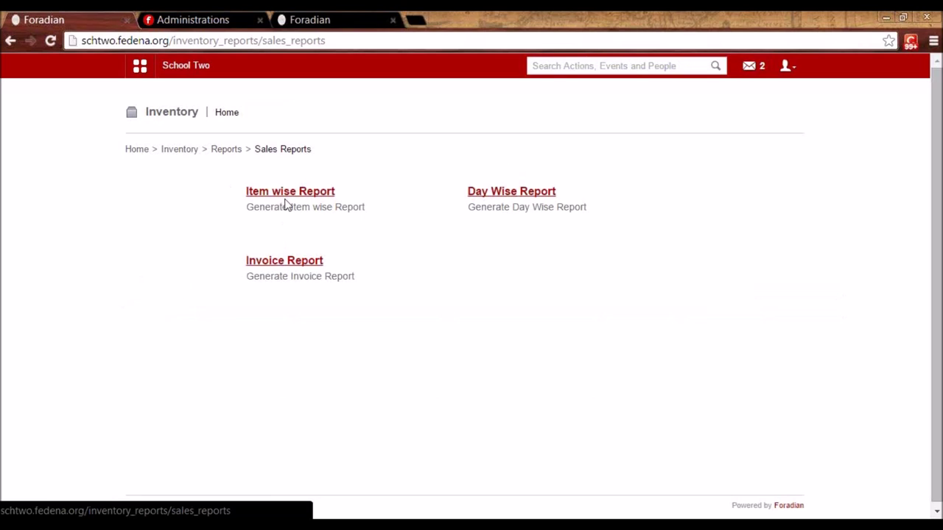
- Generate the item-wise sales report for Classroom Inventory, Packed category
{"action": "left_click", "coordinate": [290, 192]}
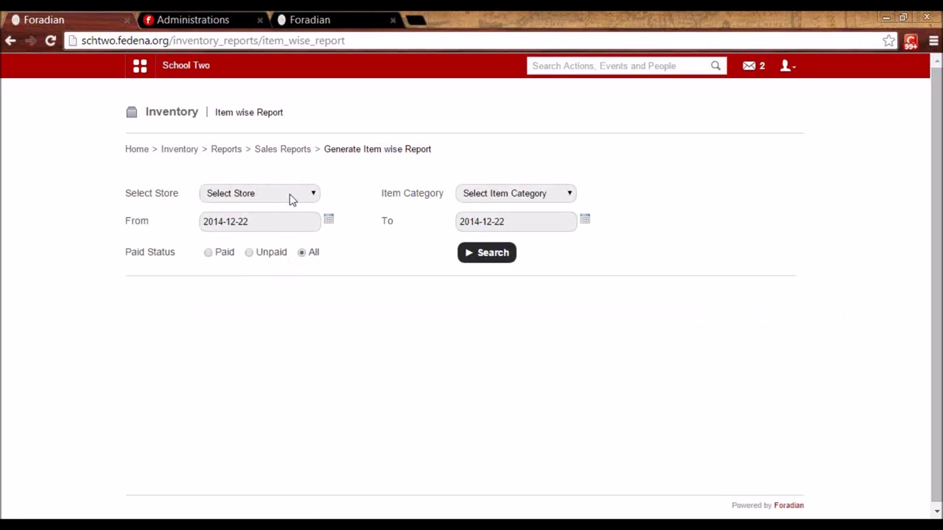
{"action": "left_click", "coordinate": [289, 194]}
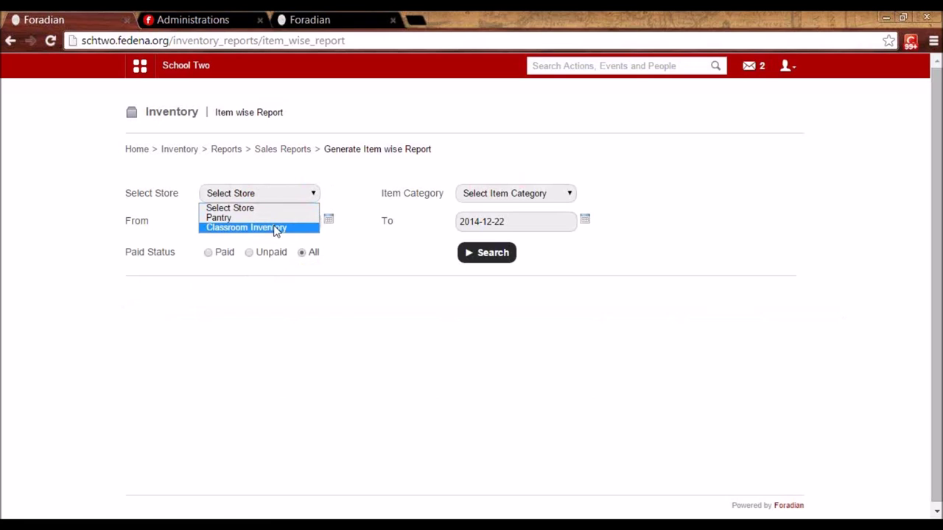
{"action": "left_click", "coordinate": [276, 228]}
{"action": "left_click", "coordinate": [469, 194]}
{"action": "left_click", "coordinate": [469, 193]}
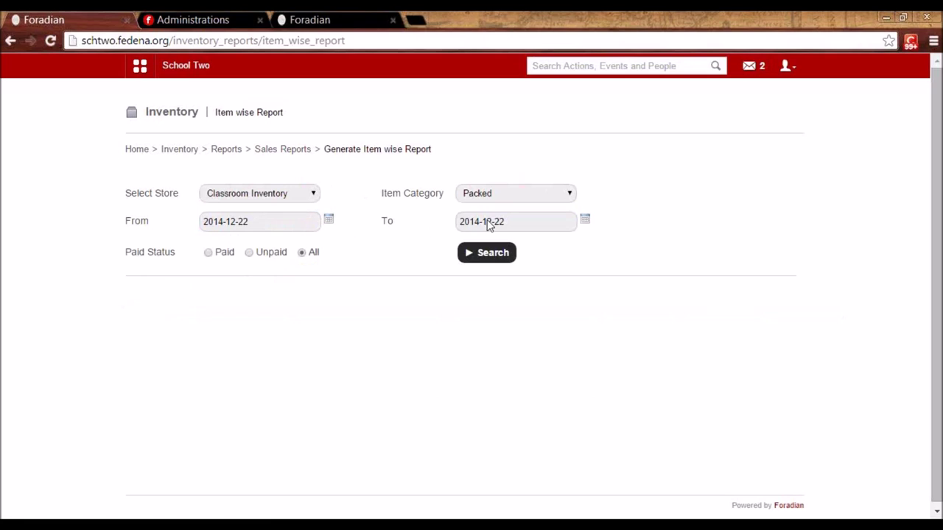
{"action": "left_click", "coordinate": [471, 254]}
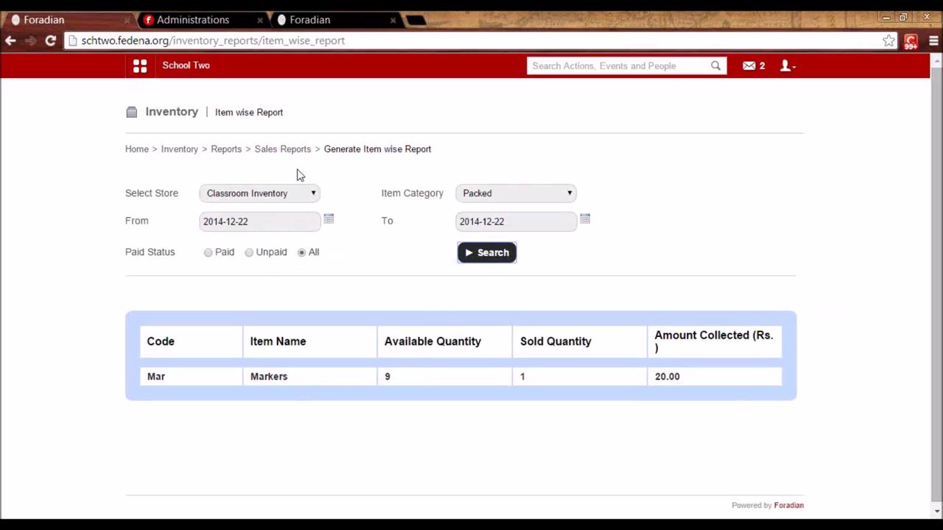
- Generate the day-wise sales report for Classroom Inventory, then return to Sales Reports
{"action": "left_click", "coordinate": [281, 151]}
{"action": "left_click", "coordinate": [490, 194]}
{"action": "left_click", "coordinate": [697, 225]}
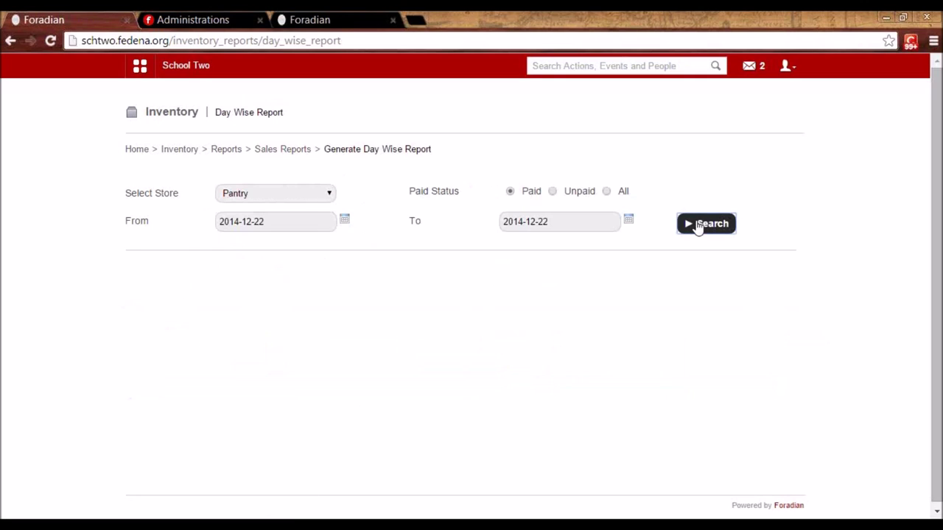
{"action": "left_click", "coordinate": [269, 194]}
{"action": "left_click", "coordinate": [265, 217]}
{"action": "left_click", "coordinate": [709, 228]}
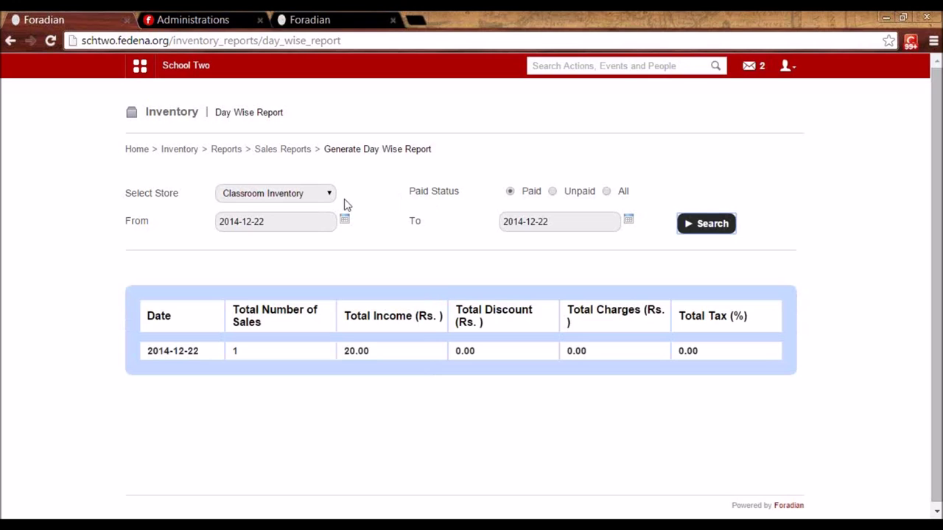
{"action": "left_click", "coordinate": [274, 150]}
- Run the invoice report for Classroom Inventory and open invoice 001 for the Markers sale
{"action": "left_click", "coordinate": [272, 261]}
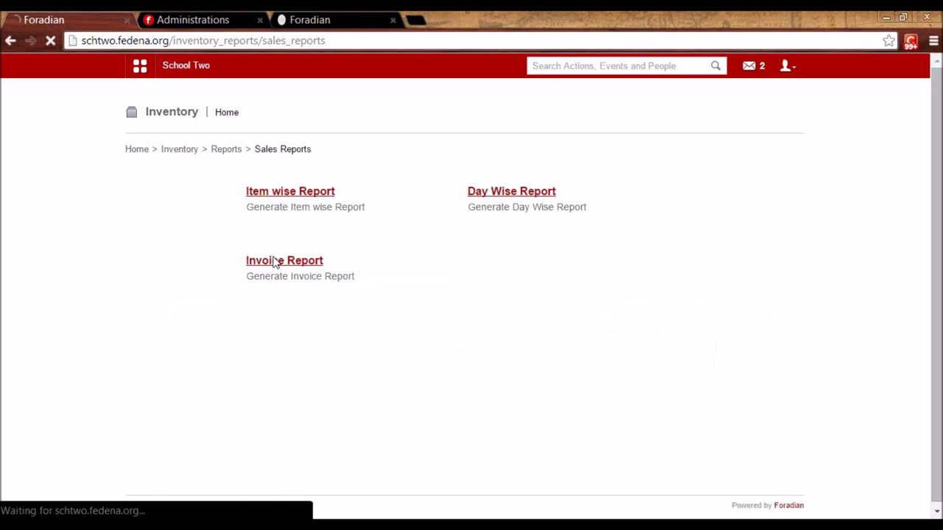
{"action": "left_click", "coordinate": [721, 234]}
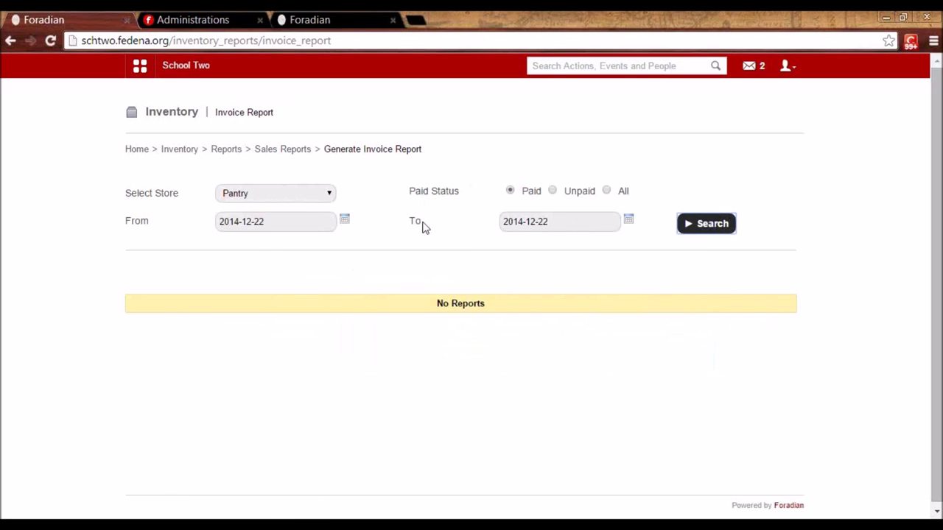
{"action": "left_click", "coordinate": [297, 193]}
{"action": "left_click", "coordinate": [294, 218]}
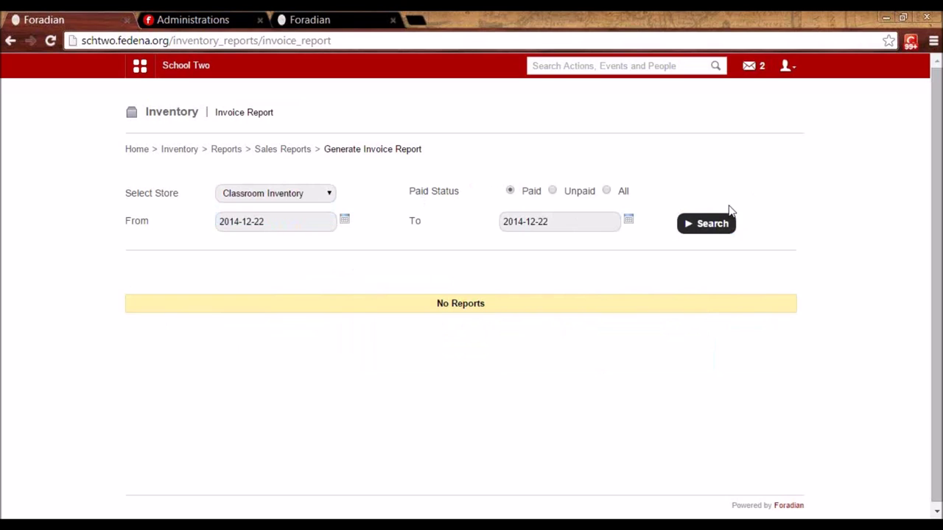
{"action": "left_click", "coordinate": [705, 224]}
{"action": "left_click", "coordinate": [235, 352]}
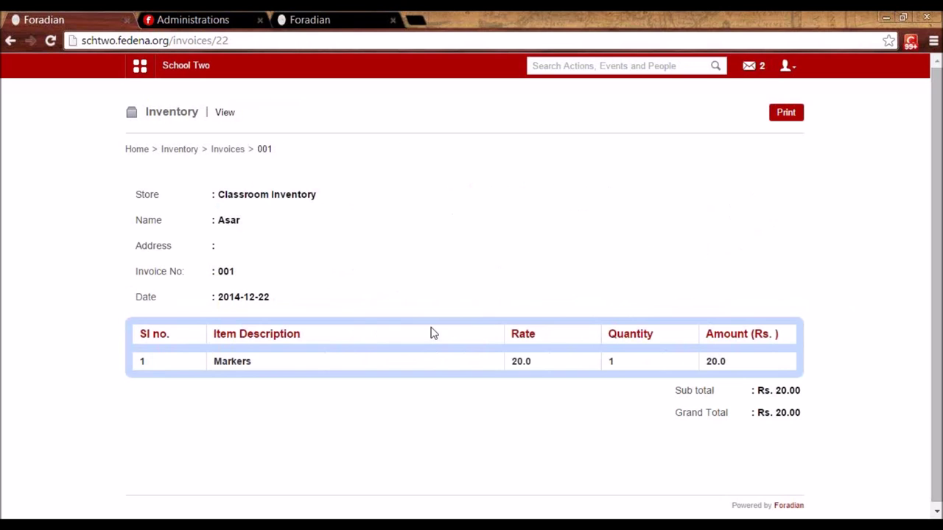
- Go to Academics > Library, view the 67-book list and Add book form, then return to Library
{"action": "left_click", "coordinate": [149, 74]}
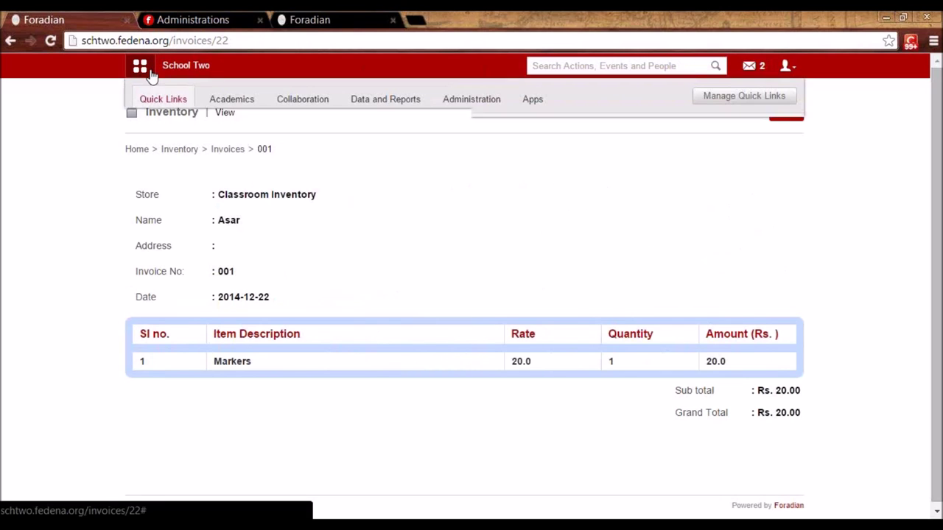
{"action": "left_click", "coordinate": [450, 110]}
{"action": "left_click", "coordinate": [227, 99]}
{"action": "left_click", "coordinate": [335, 182]}
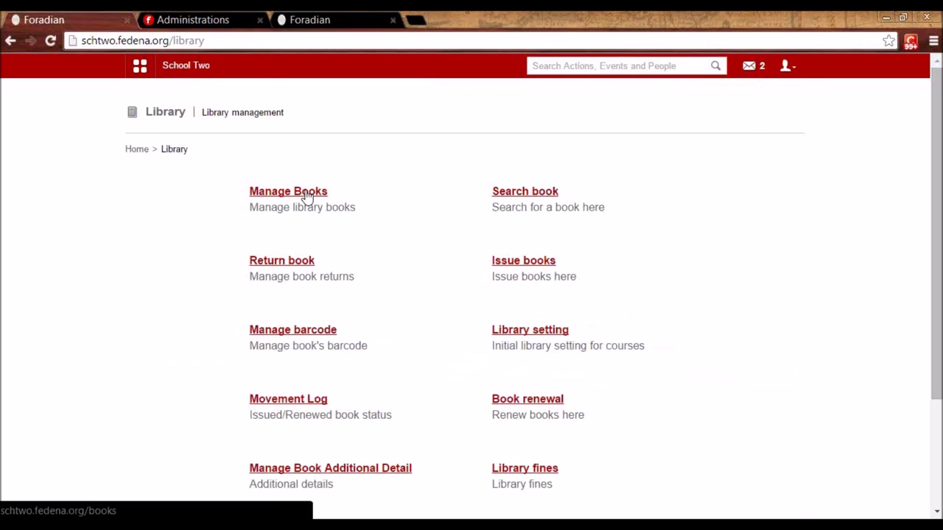
{"action": "left_click", "coordinate": [307, 195]}
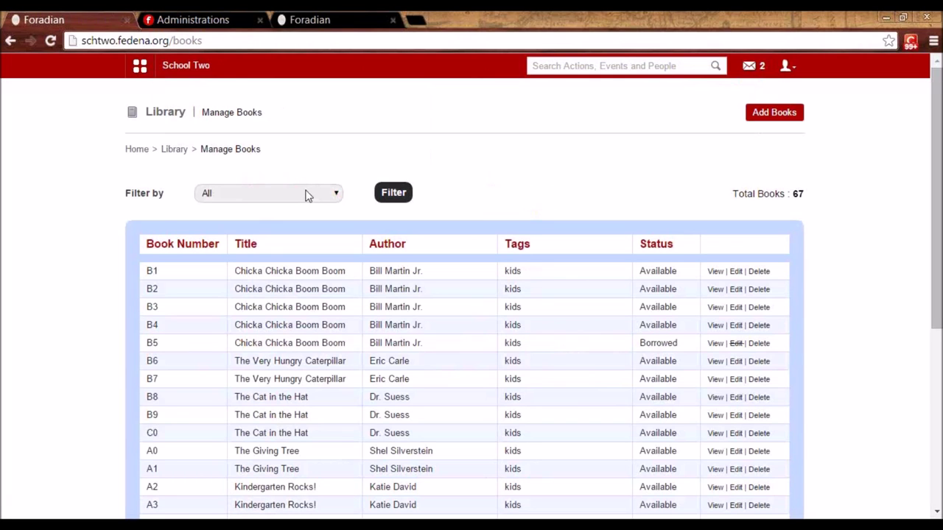
{"action": "left_click", "coordinate": [773, 112]}
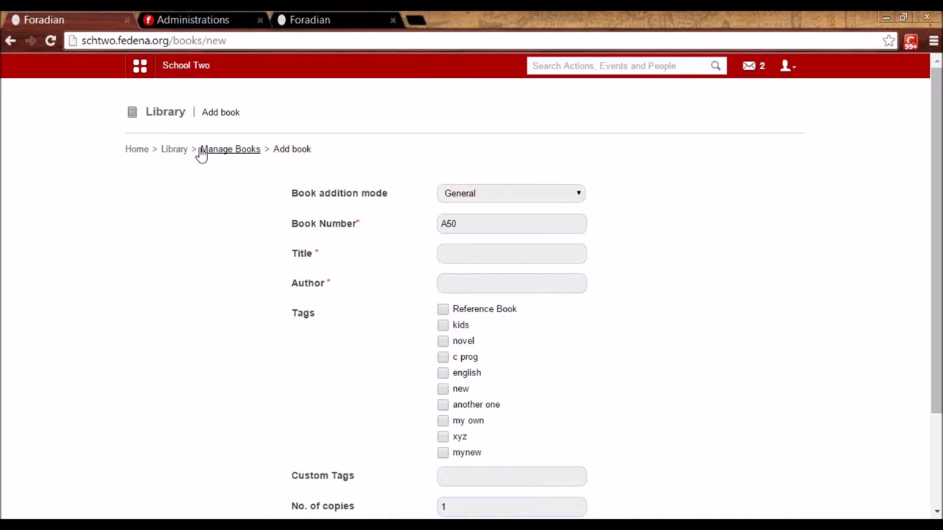
{"action": "left_click", "coordinate": [174, 149]}
{"action": "scroll", "coordinate": [306, 339], "scroll_direction": "down", "scroll_amount": 2}
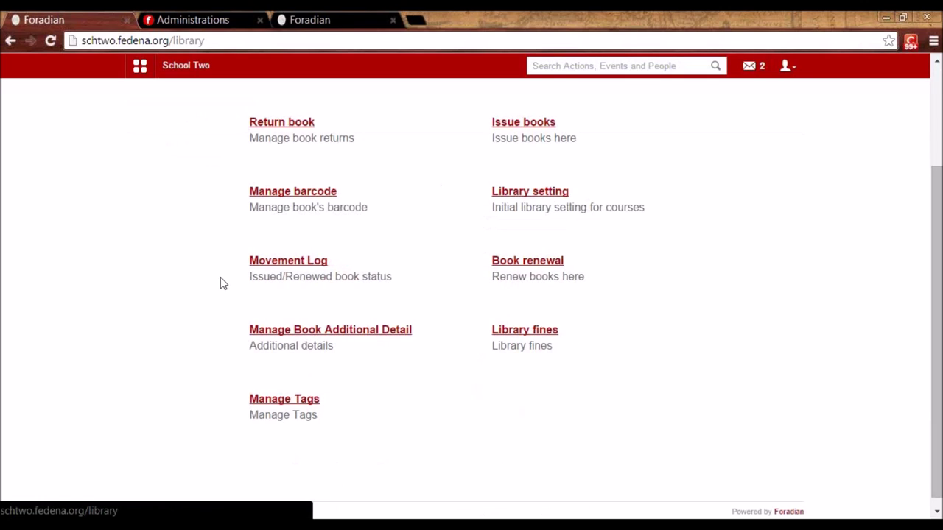
- Review the Age group and ISBN additional detail fields without changes, then open Manage Books
{"action": "left_click", "coordinate": [353, 338]}
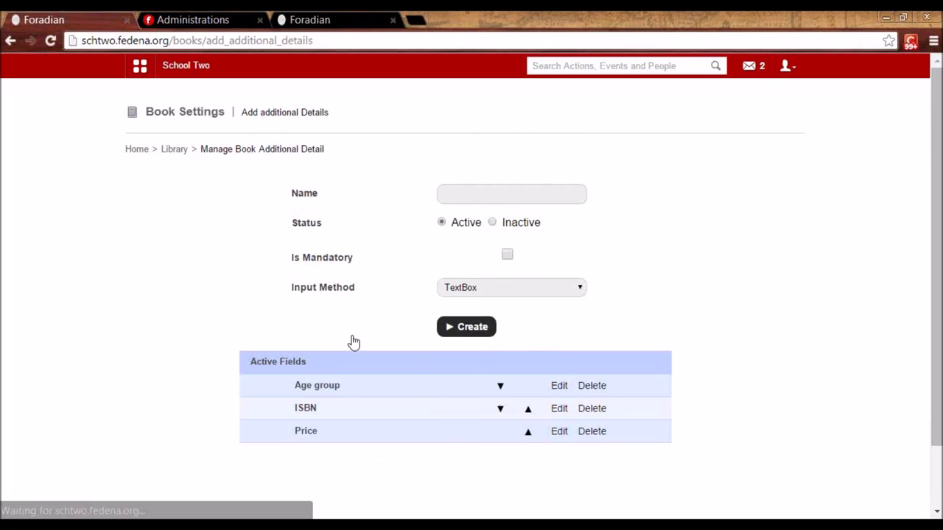
{"action": "left_click", "coordinate": [558, 388]}
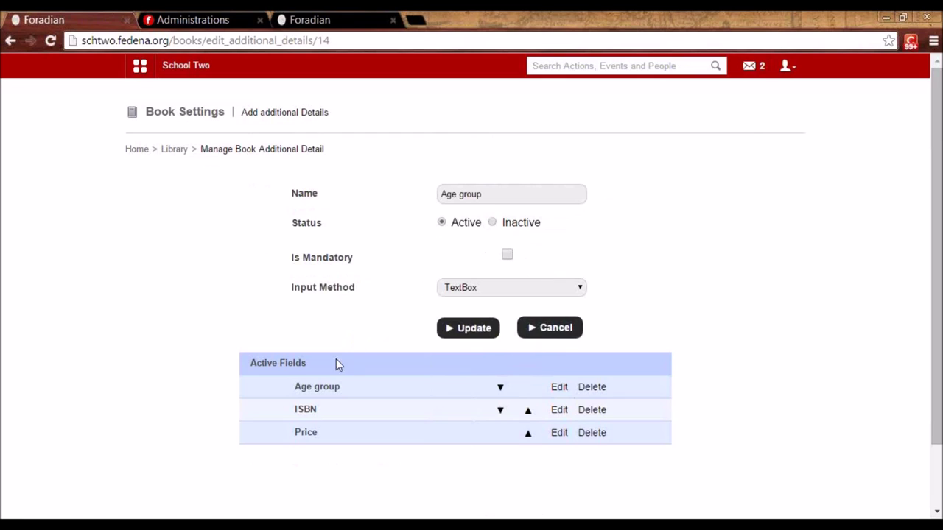
{"action": "left_click", "coordinate": [594, 411]}
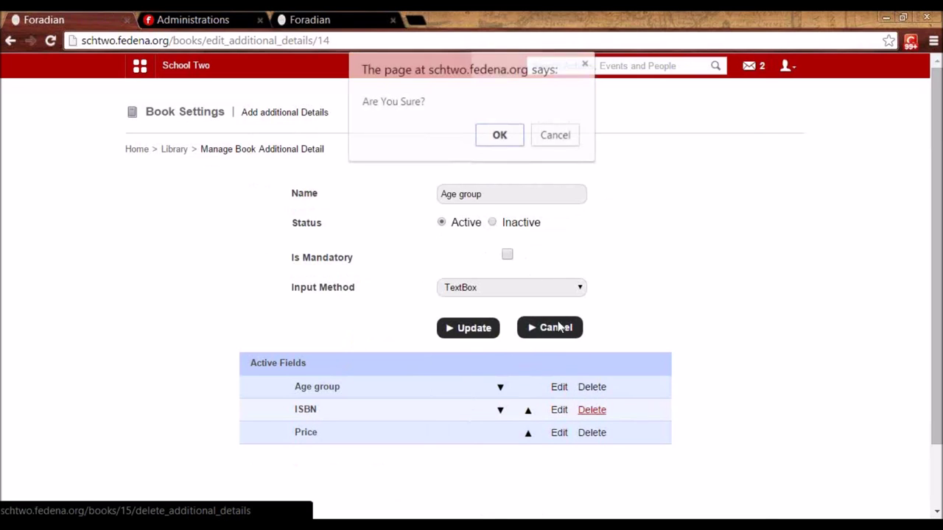
{"action": "left_click", "coordinate": [555, 135]}
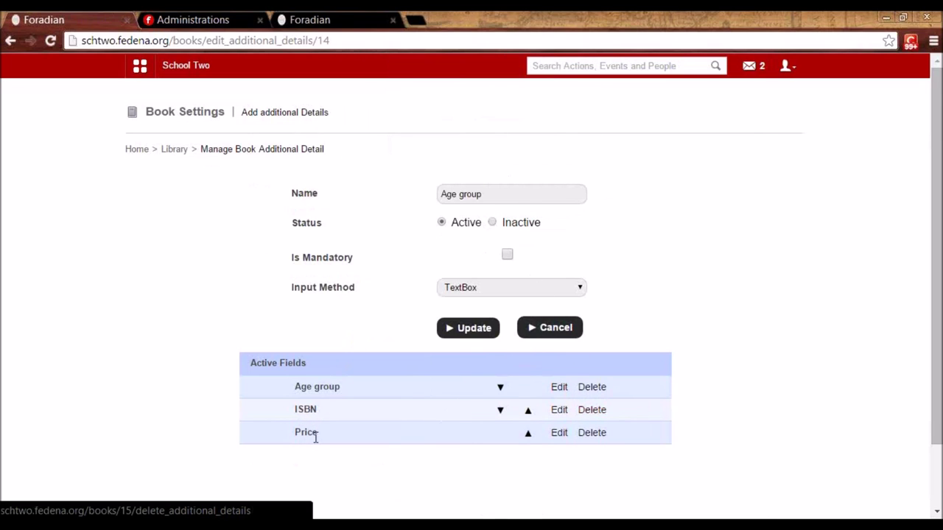
{"action": "left_click", "coordinate": [175, 150]}
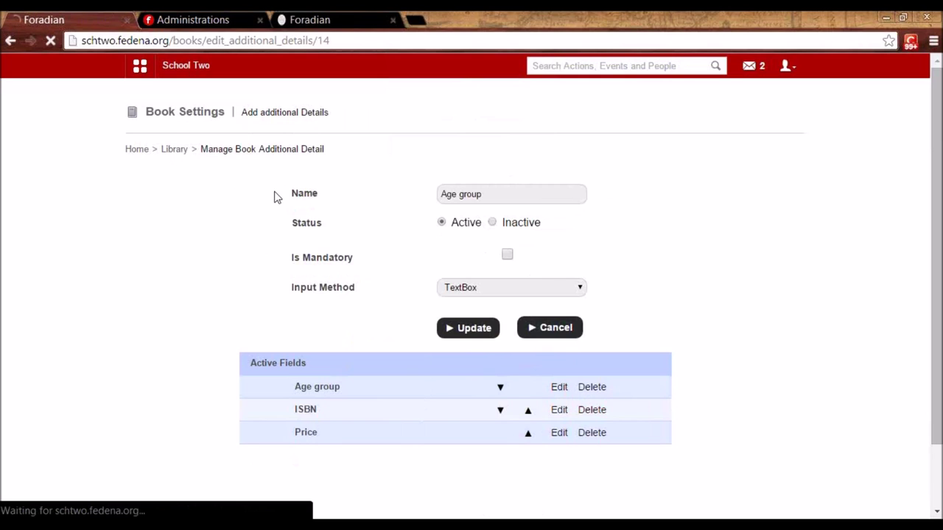
{"action": "left_click", "coordinate": [291, 193]}
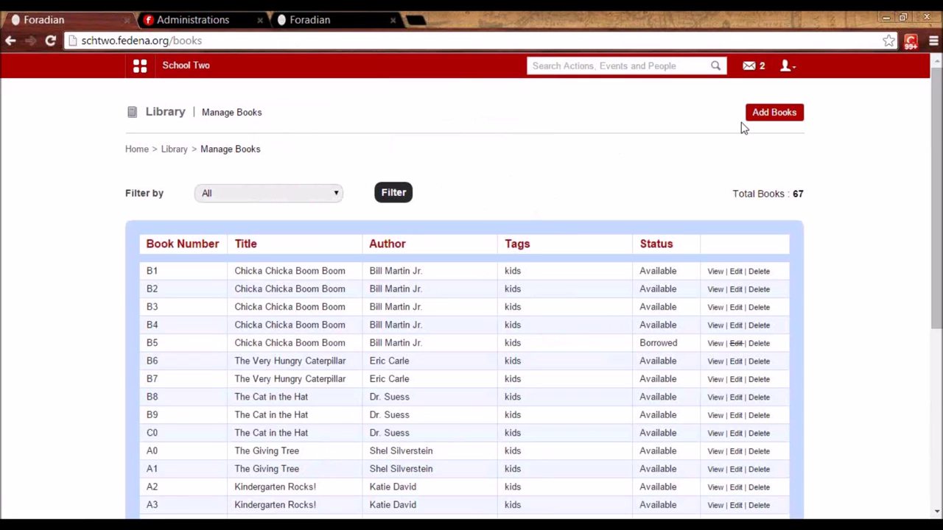
- Open the Add book form, try Barcode mode, and switch back to General mode
{"action": "left_click", "coordinate": [745, 114]}
{"action": "left_click", "coordinate": [470, 193]}
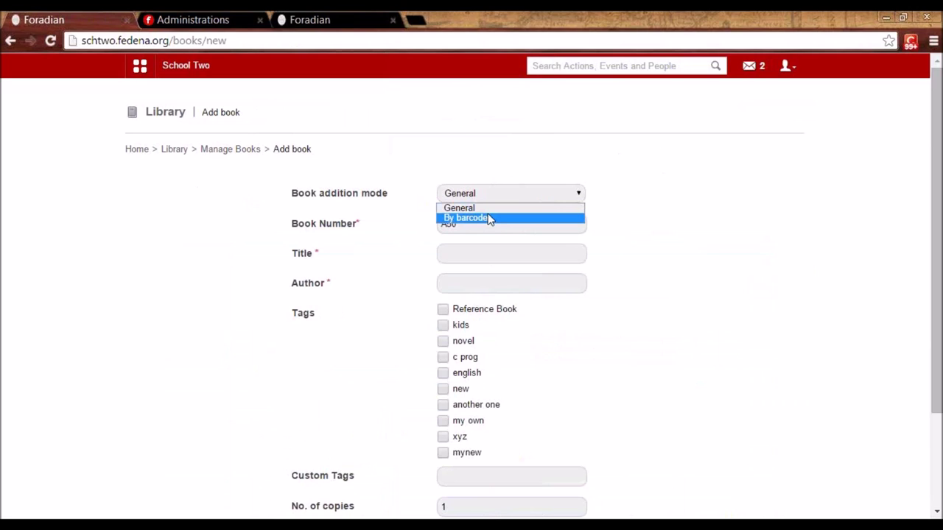
{"action": "left_click", "coordinate": [489, 219]}
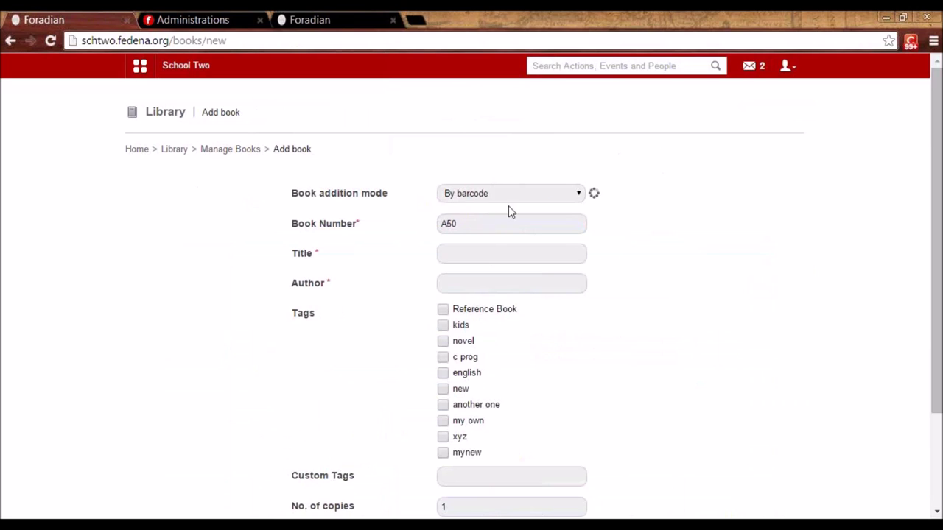
{"action": "left_click", "coordinate": [478, 222]}
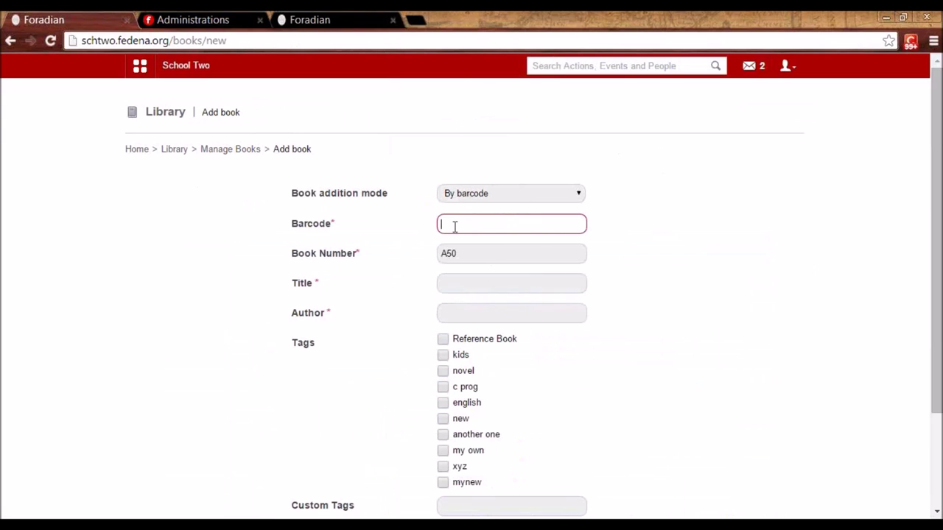
{"action": "left_click", "coordinate": [455, 197]}
{"action": "left_click", "coordinate": [446, 215]}
{"action": "left_click", "coordinate": [460, 199]}
{"action": "left_click", "coordinate": [458, 207]}
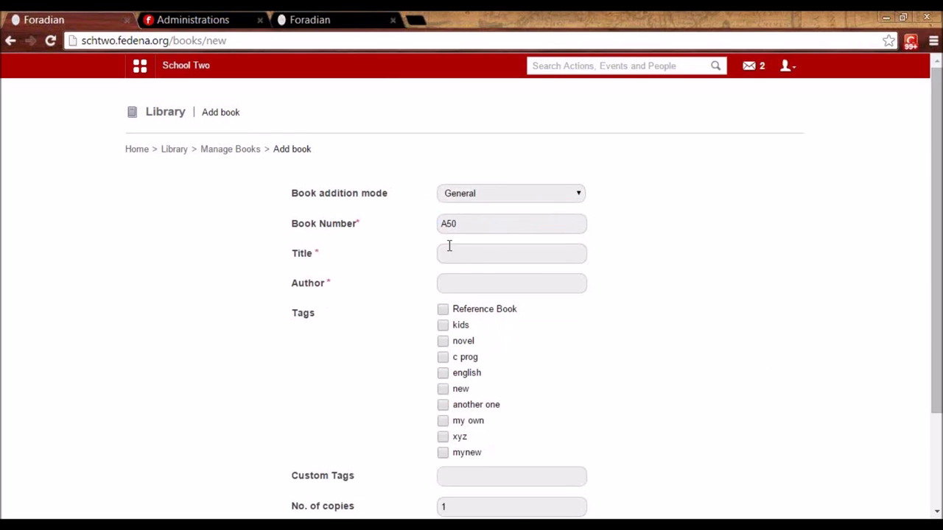
- Enter the title 'PLI Book' and the author's name
{"action": "left_click", "coordinate": [449, 247]}
{"action": "left_click", "coordinate": [414, 253]}
{"action": "left_click", "coordinate": [463, 258]}
{"action": "type", "text": "PLIK"}
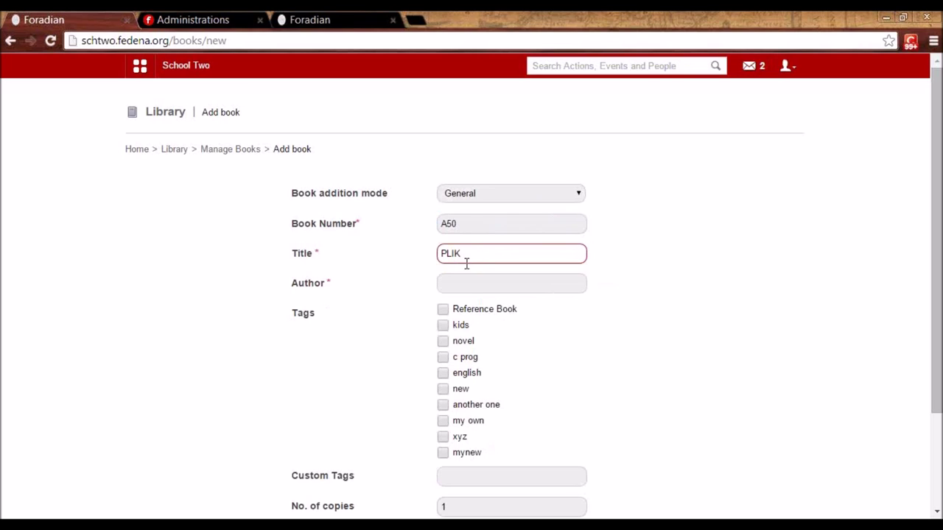
{"action": "key", "text": "BackSpace"}
{"action": "left_click", "coordinate": [462, 275]}
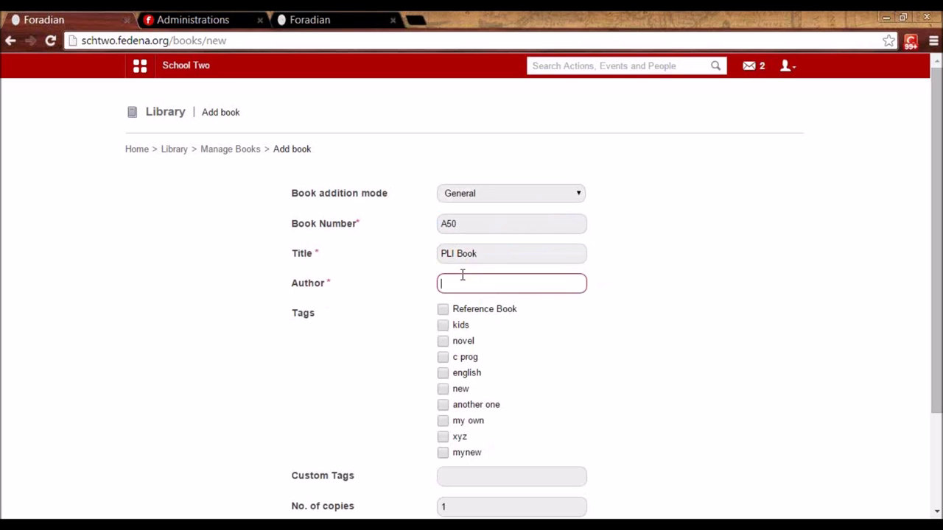
{"action": "type", "text": "Mr. T"}
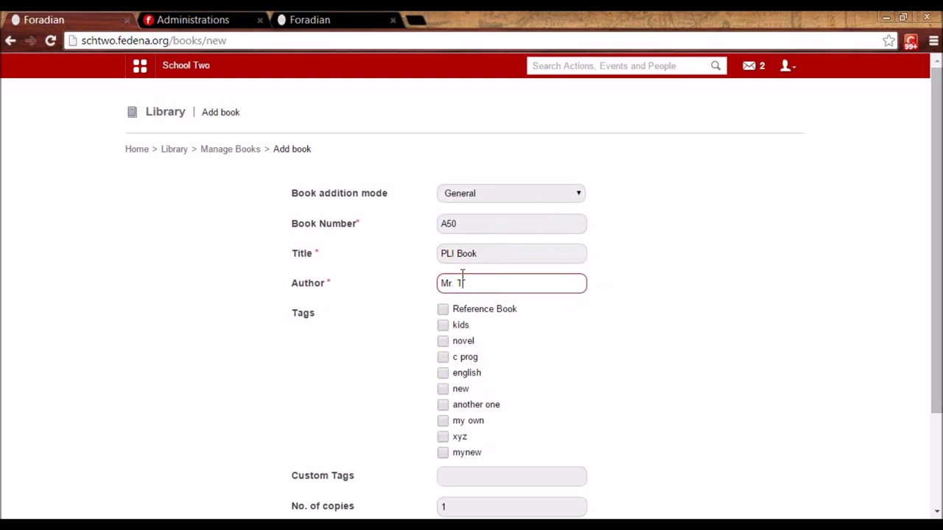
{"action": "key", "text": "BackSpace"}
{"action": "type", "text": "hij"}
{"action": "scroll", "coordinate": [456, 236], "scroll_direction": "down", "scroll_amount": 3}
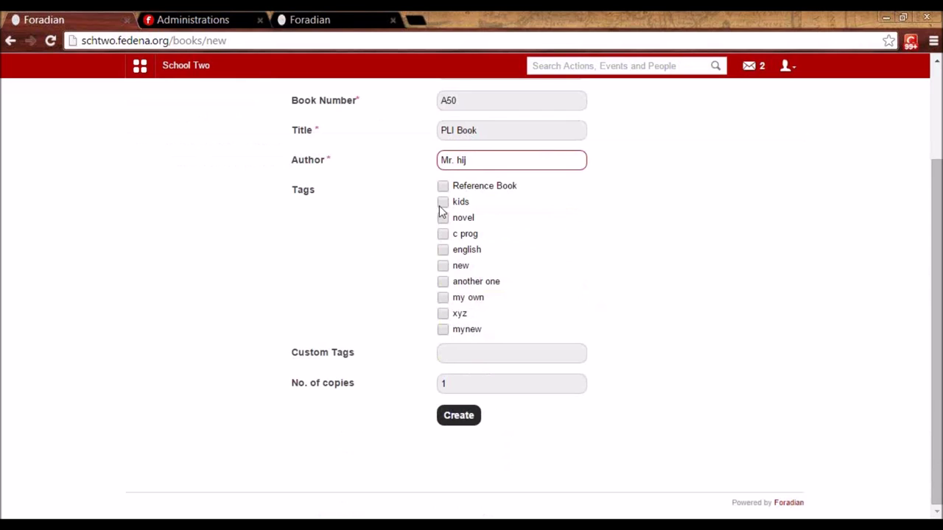
{"action": "type", "text": "j"}
- Tag the book c prog, english and new, set 3 copies, and create book A50
{"action": "left_click", "coordinate": [444, 234]}
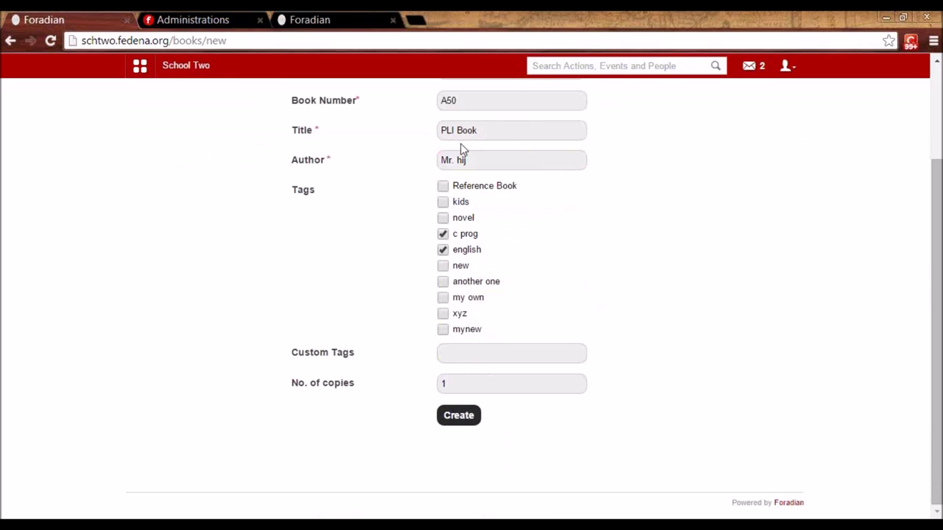
{"action": "left_click", "coordinate": [455, 268]}
{"action": "left_click", "coordinate": [458, 353]}
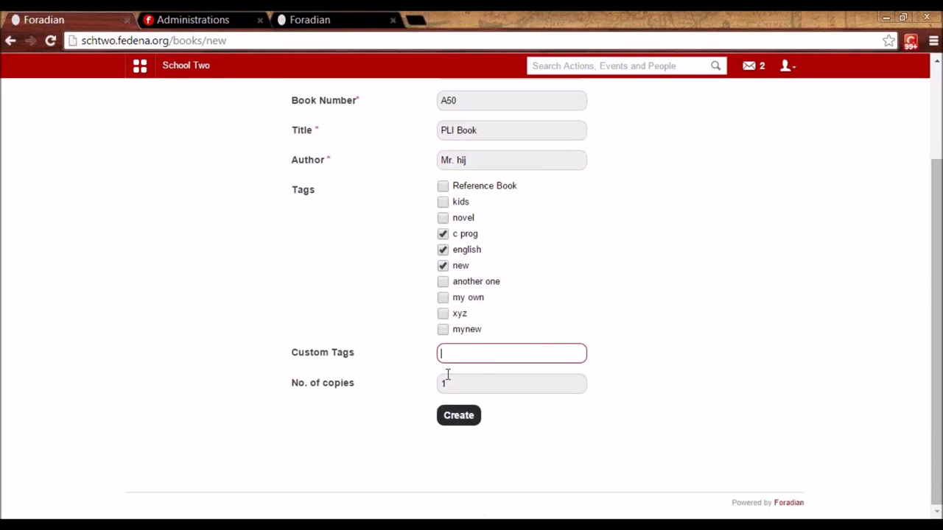
{"action": "double_click", "coordinate": [440, 386]}
{"action": "type", "text": "3"}
{"action": "left_click", "coordinate": [587, 404]}
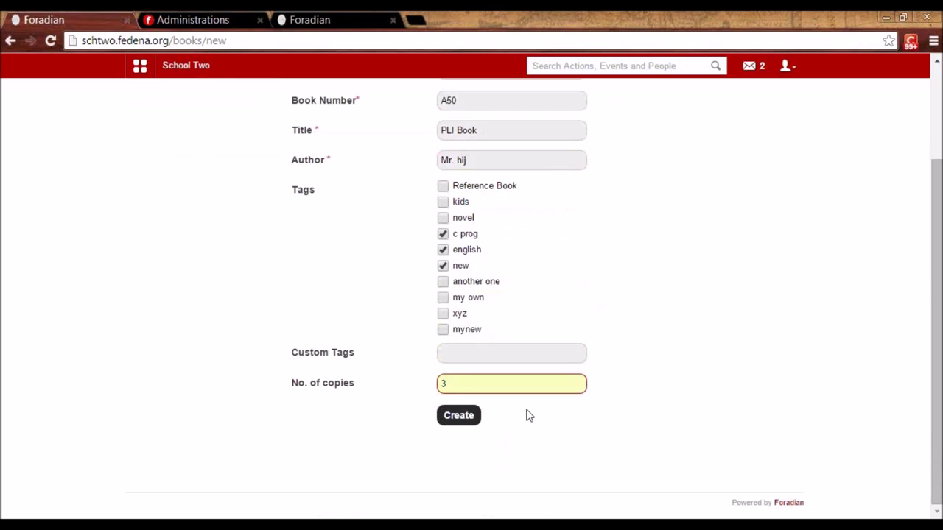
{"action": "scroll", "coordinate": [511, 389], "scroll_direction": "up", "scroll_amount": 3}
{"action": "scroll", "coordinate": [498, 311], "scroll_direction": "down", "scroll_amount": 1}
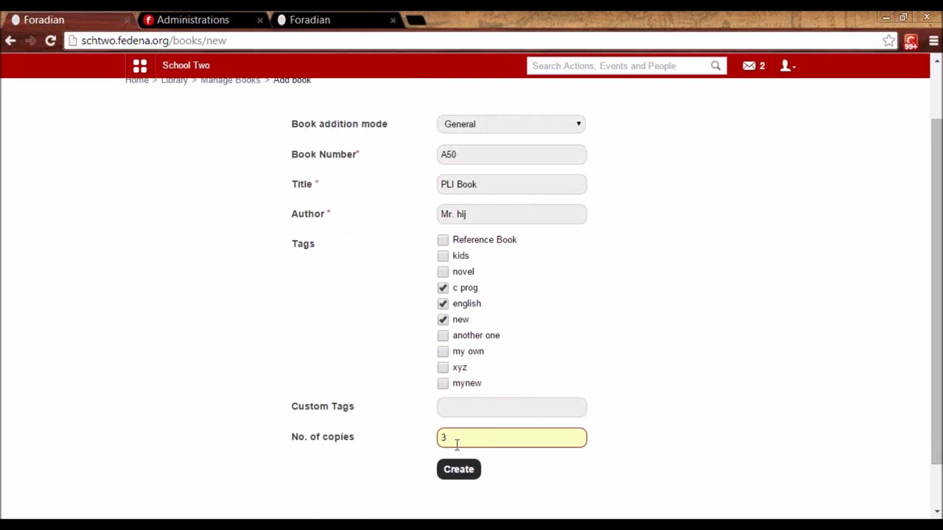
{"action": "left_click", "coordinate": [465, 474]}
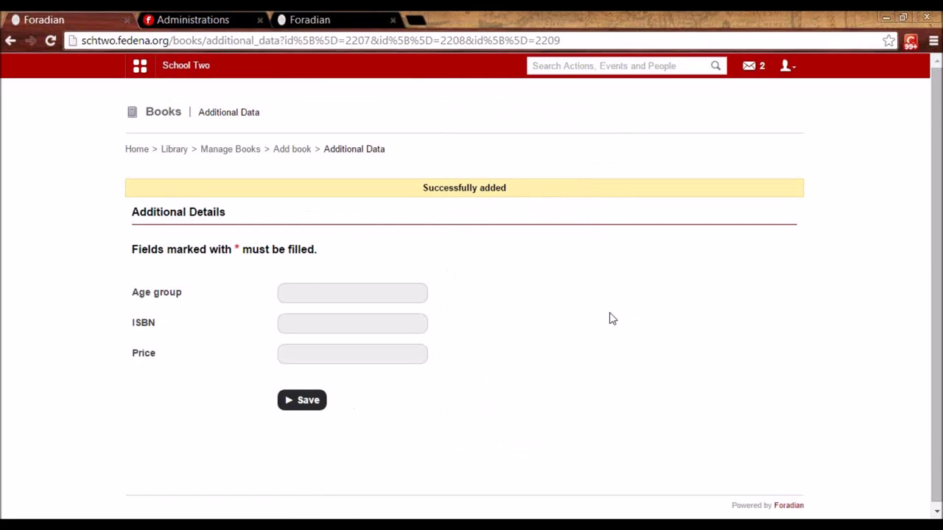
- Enter age group 6-89, ISBN uoiu and price 67, then save the additional details
{"action": "left_click", "coordinate": [341, 296]}
{"action": "type", "text": "6-89"}
{"action": "left_click", "coordinate": [335, 330]}
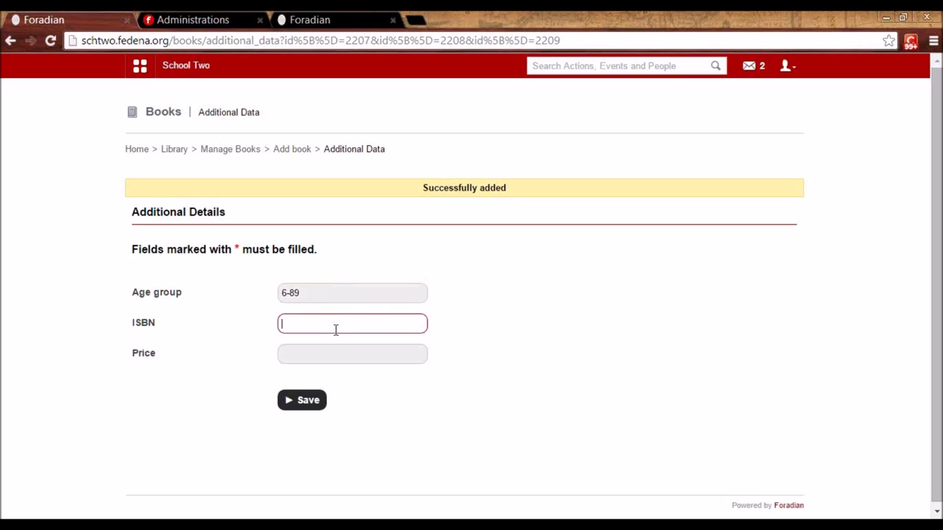
{"action": "type", "text": "uoiu"}
{"action": "left_click", "coordinate": [318, 353]}
{"action": "type", "text": "67"}
{"action": "left_click", "coordinate": [306, 394]}
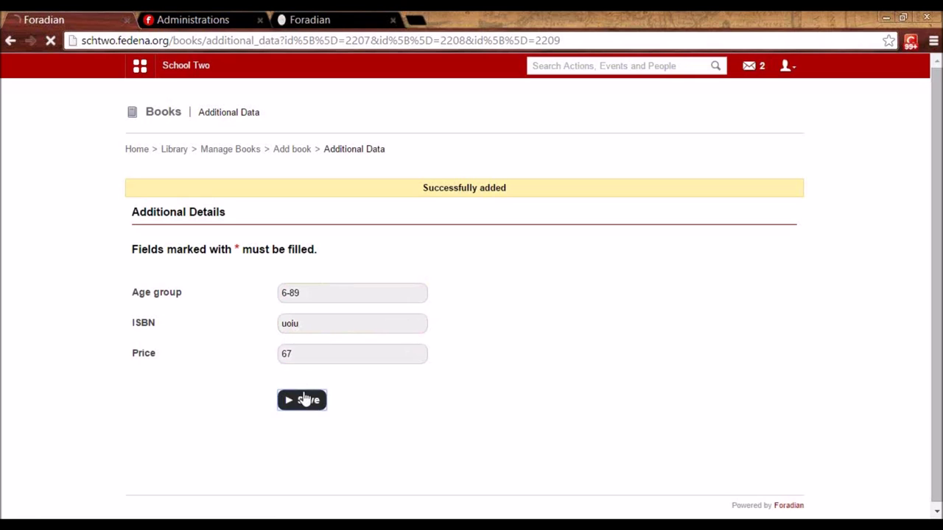
- On page 3 of Manage Books, view PLI Book A52's details and start issuing it
{"action": "scroll", "coordinate": [470, 312], "scroll_direction": "down", "scroll_amount": 5}
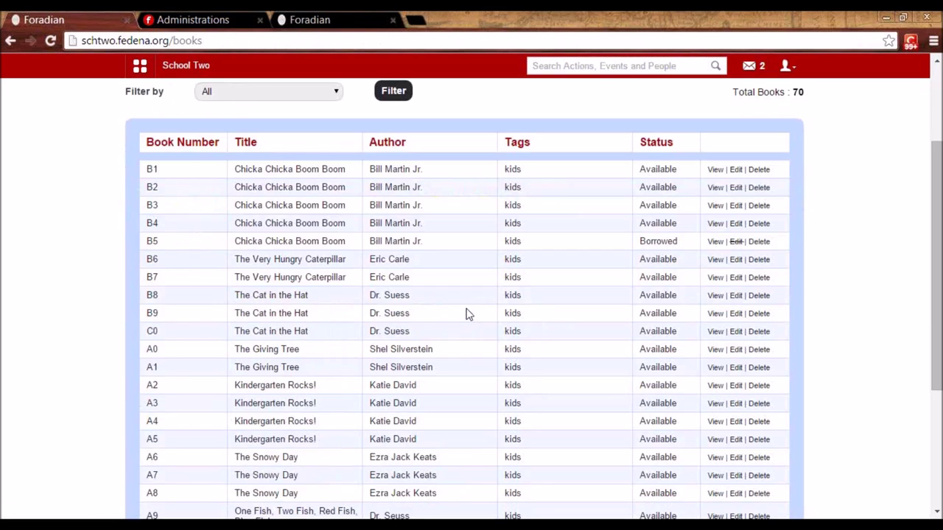
{"action": "left_click", "coordinate": [693, 432]}
{"action": "scroll", "coordinate": [707, 435], "scroll_direction": "down", "scroll_amount": 5}
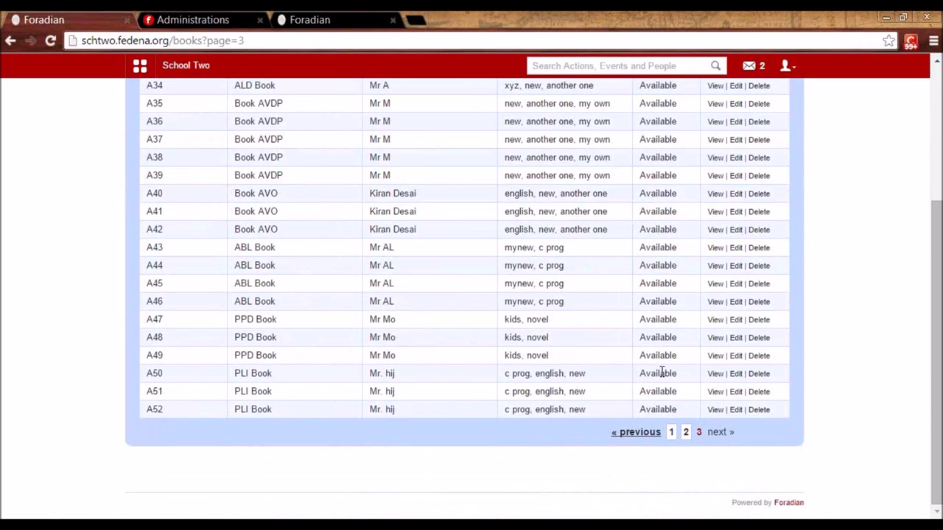
{"action": "scroll", "coordinate": [663, 389], "scroll_direction": "up", "scroll_amount": 3}
{"action": "scroll", "coordinate": [649, 383], "scroll_direction": "down", "scroll_amount": 3}
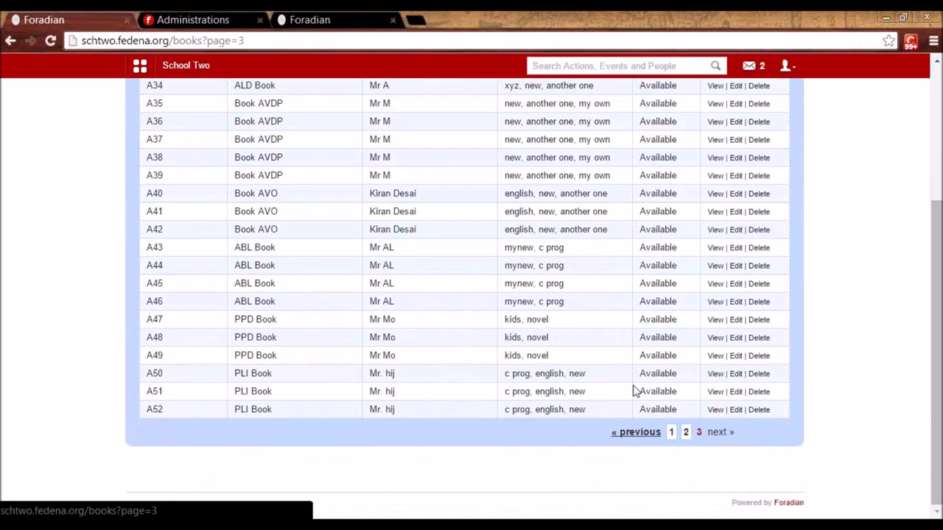
{"action": "left_click", "coordinate": [710, 413]}
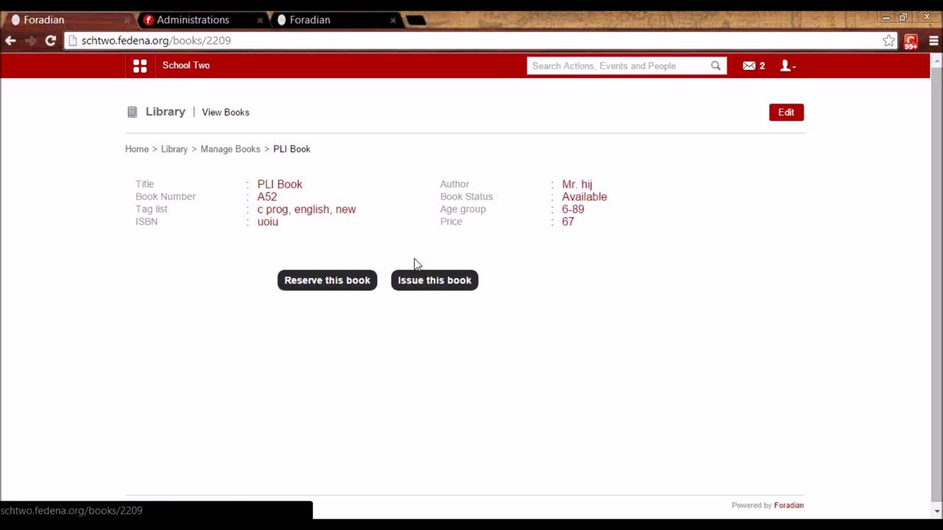
{"action": "left_click", "coordinate": [428, 286]}
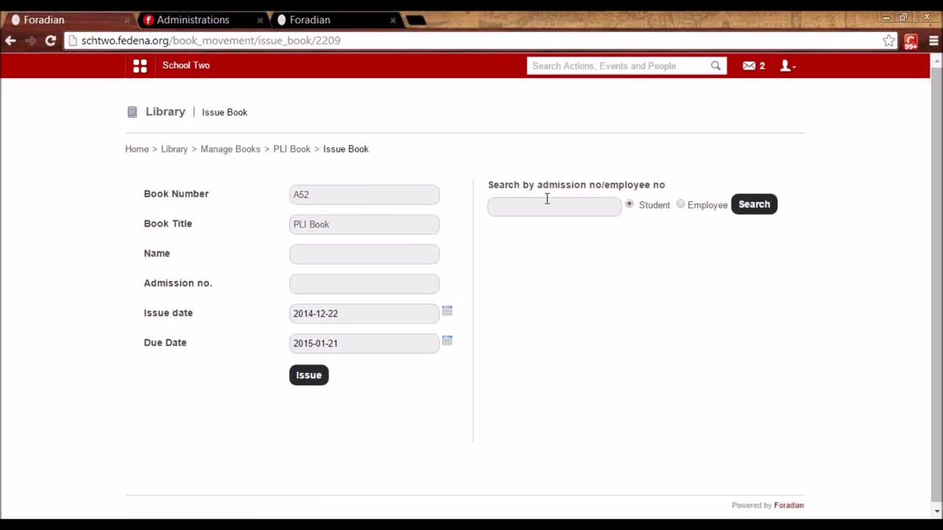
- Search employees by the borrower's employee number and select the found employee
{"action": "left_click", "coordinate": [547, 200]}
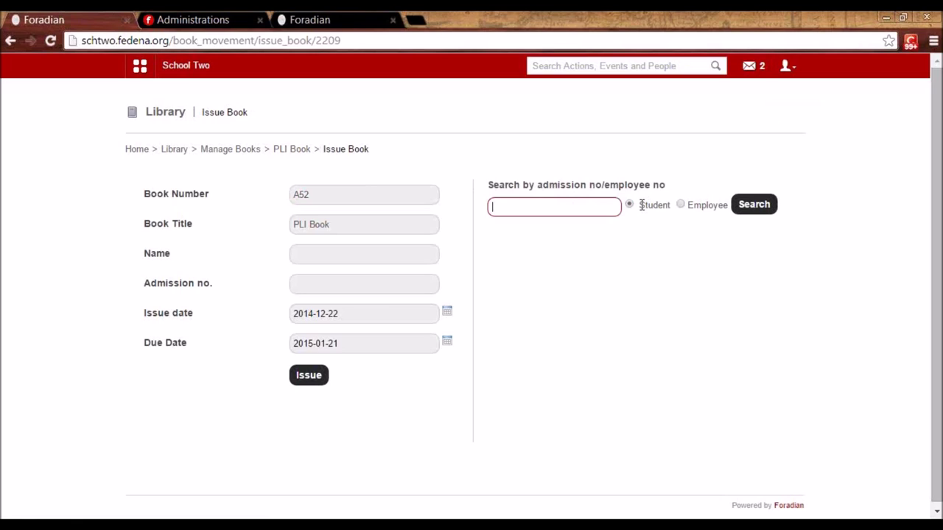
{"action": "type", "text": "e34"}
{"action": "left_click", "coordinate": [680, 206]}
{"action": "left_click", "coordinate": [752, 209]}
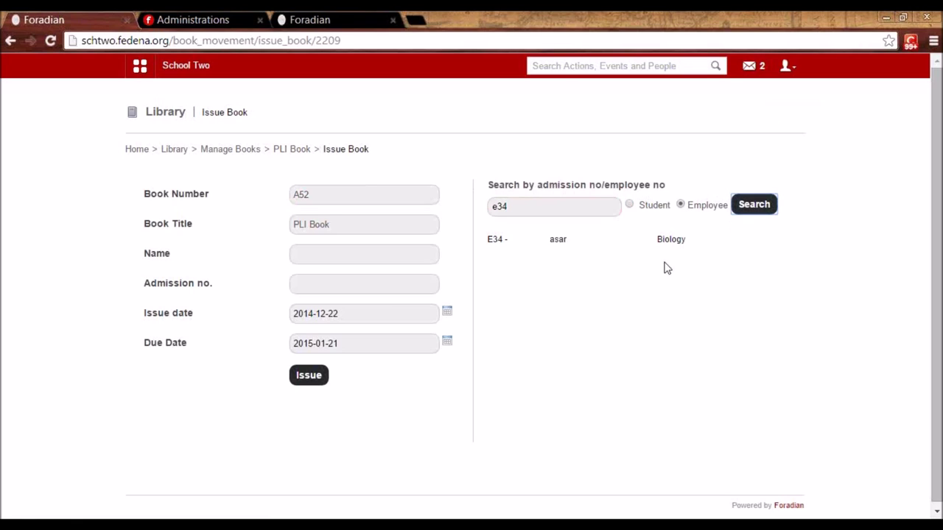
{"action": "left_click", "coordinate": [556, 244]}
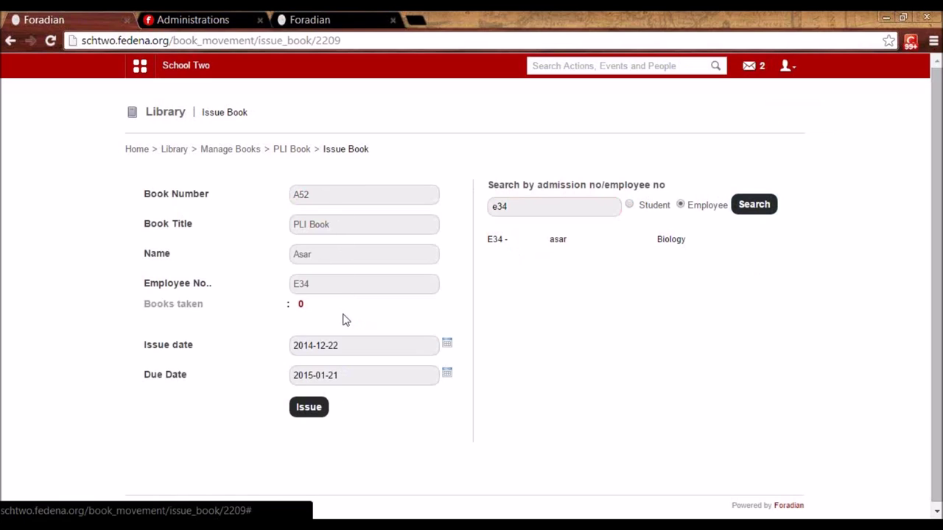
- Set the due date to 2014-12-22 and issue book A52
{"action": "left_click", "coordinate": [447, 375]}
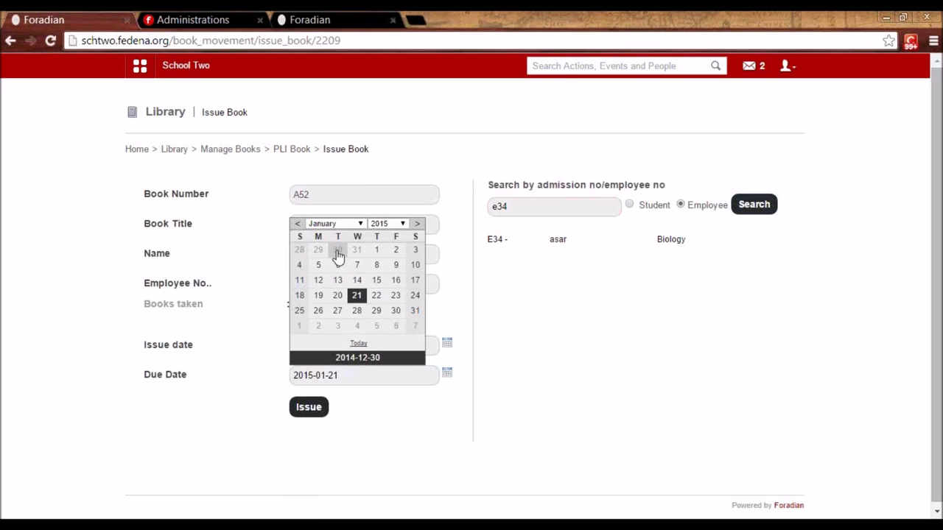
{"action": "left_click", "coordinate": [349, 225]}
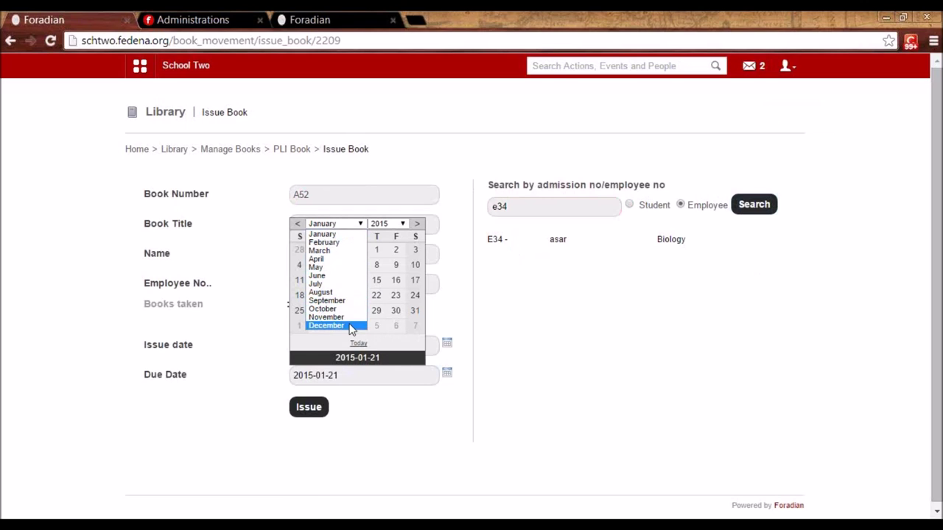
{"action": "left_click", "coordinate": [352, 326]}
{"action": "left_click", "coordinate": [390, 225]}
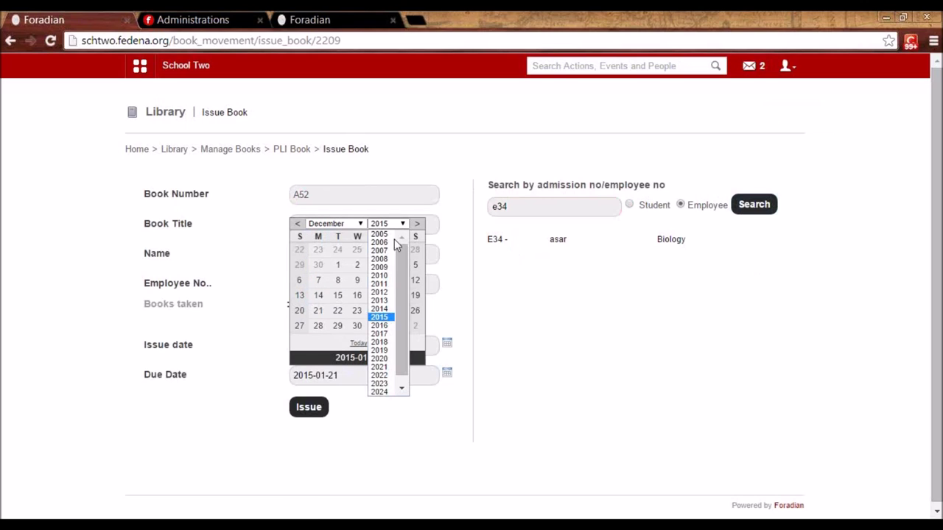
{"action": "left_click", "coordinate": [384, 316]}
{"action": "left_click", "coordinate": [319, 312]}
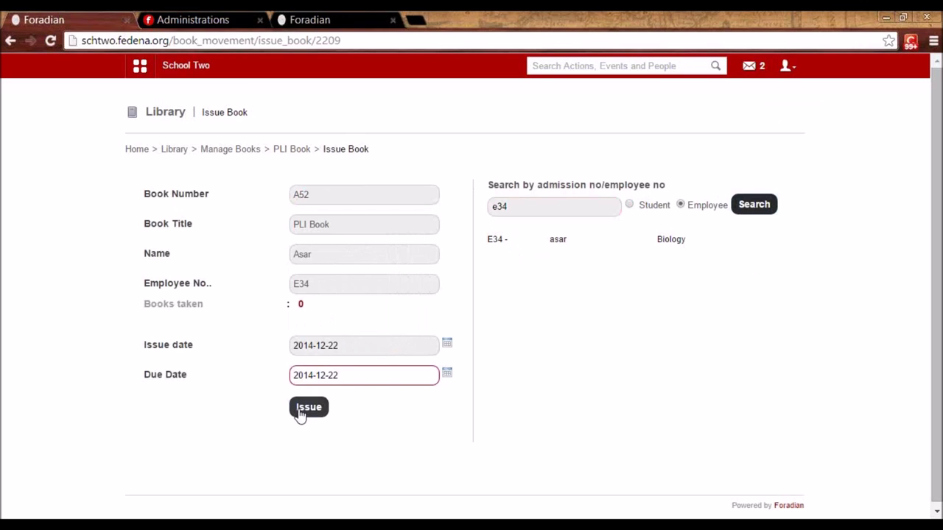
{"action": "left_click", "coordinate": [306, 408]}
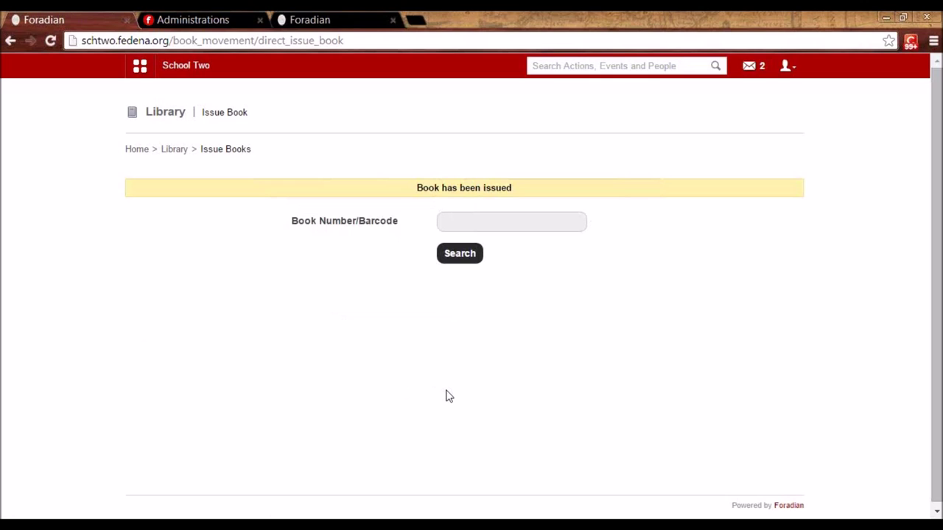
{"action": "left_click", "coordinate": [182, 151]}
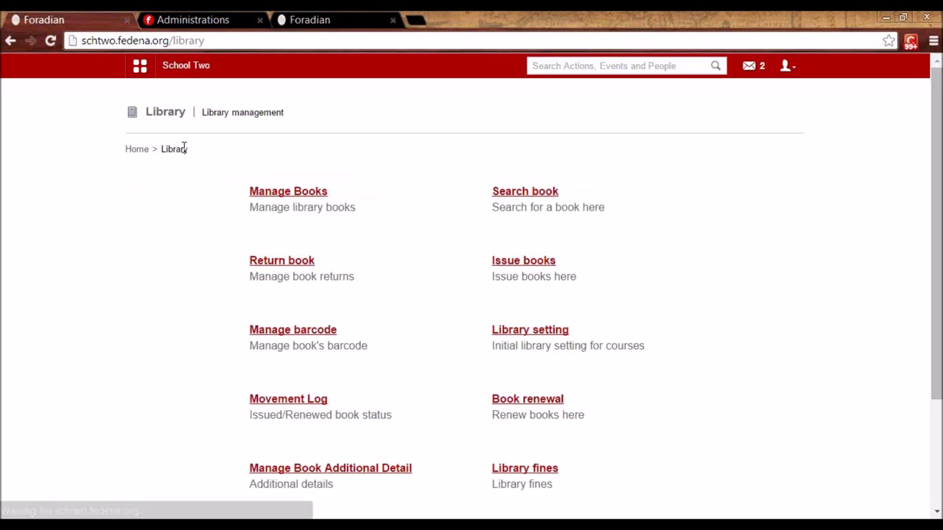
{"action": "left_click", "coordinate": [543, 196]}
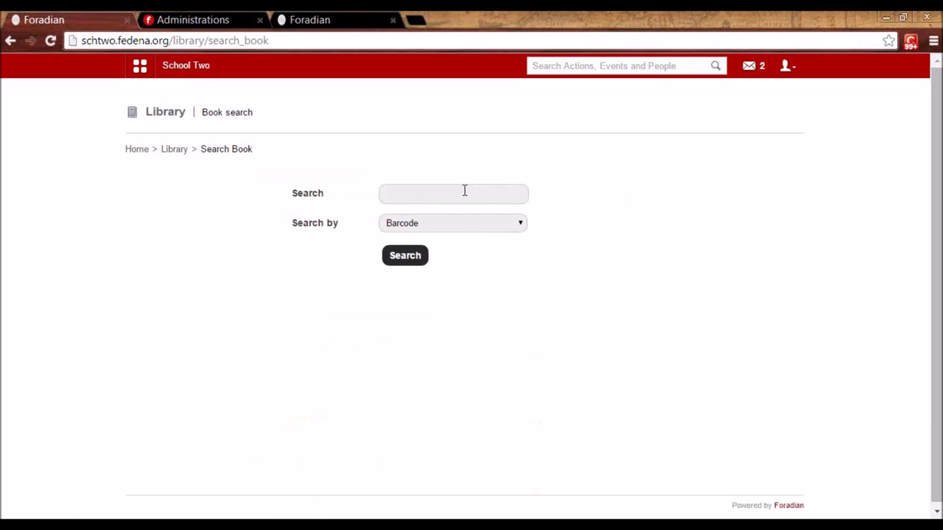
{"action": "left_click", "coordinate": [463, 192]}
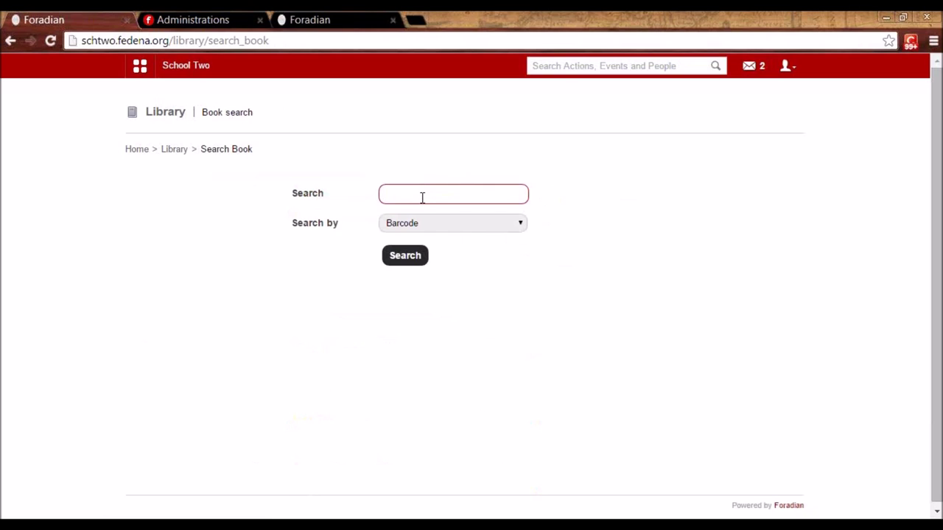
{"action": "type", "text": "a"}
{"action": "key", "text": "BackSpace"}
{"action": "key", "text": "BackSpace"}
{"action": "left_click", "coordinate": [174, 151]}
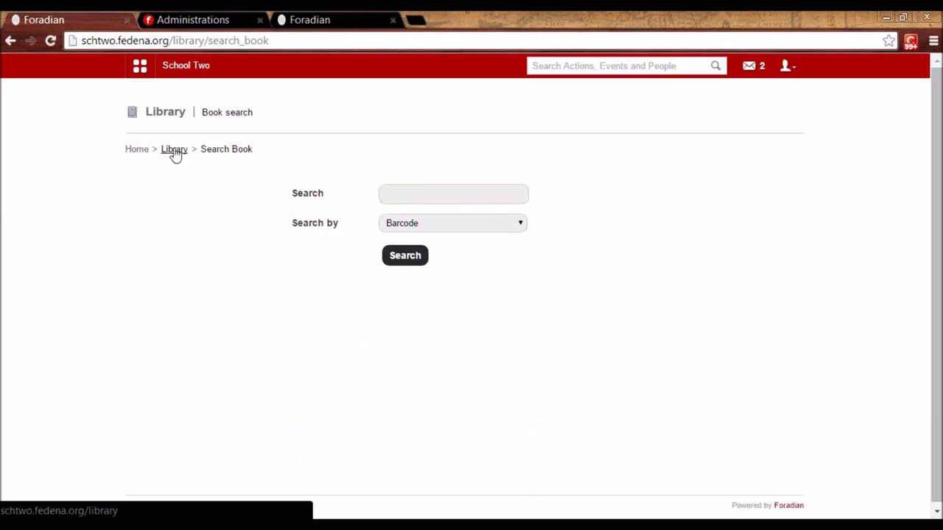
{"action": "left_click", "coordinate": [520, 263]}
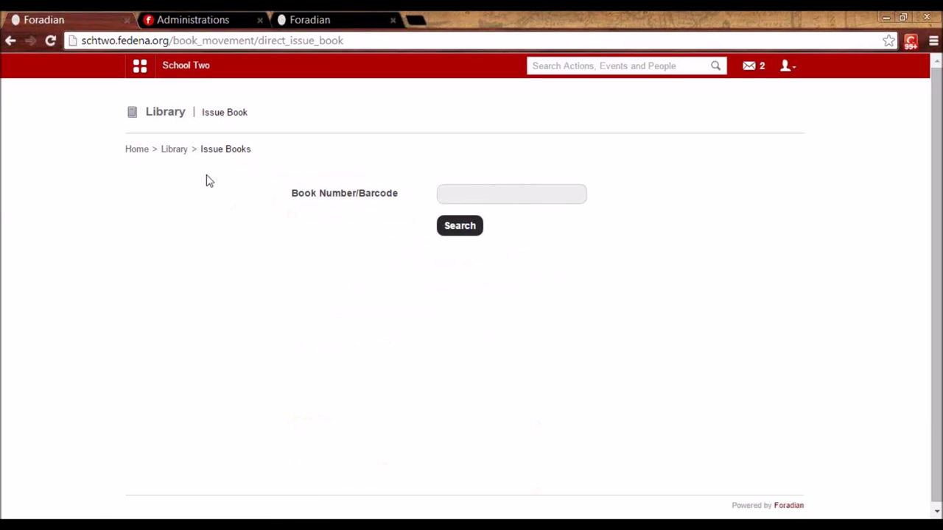
{"action": "left_click", "coordinate": [174, 152]}
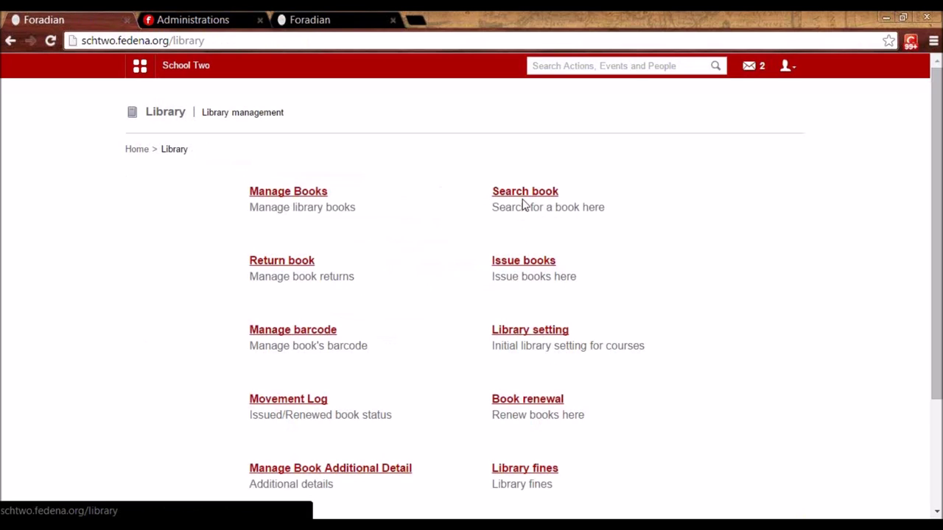
{"action": "left_click", "coordinate": [271, 267]}
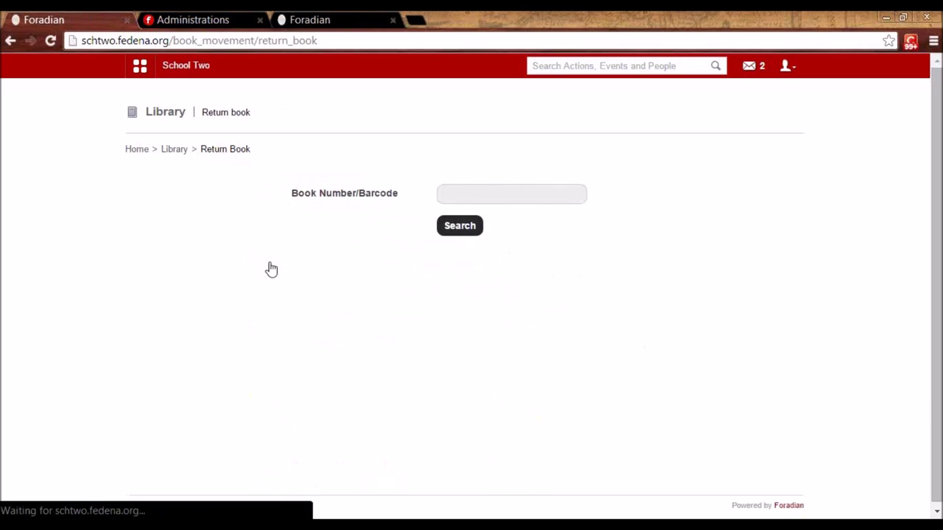
{"action": "left_click", "coordinate": [461, 190]}
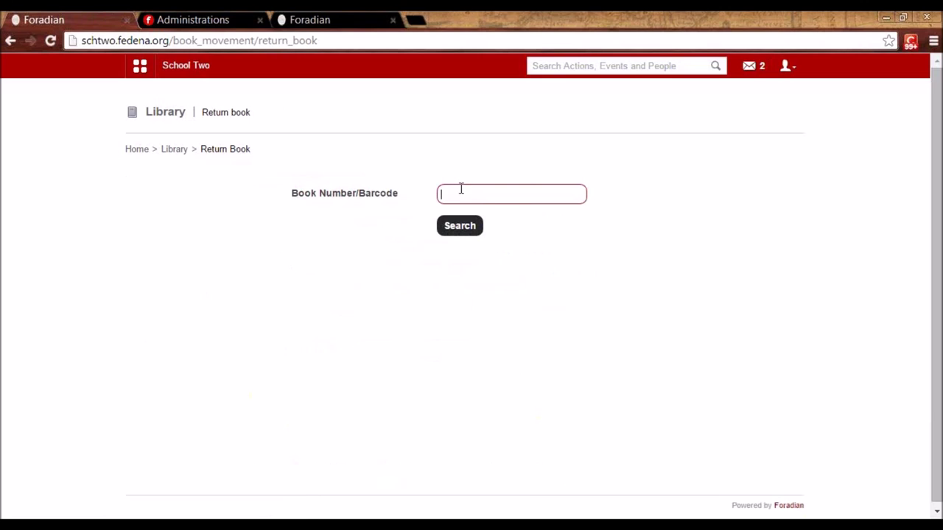
{"action": "type", "text": "ar4"}
{"action": "key", "text": "BackSpace"}
{"action": "key", "text": "BackSpace"}
{"action": "key", "text": "BackSpace"}
{"action": "left_click", "coordinate": [175, 151]}
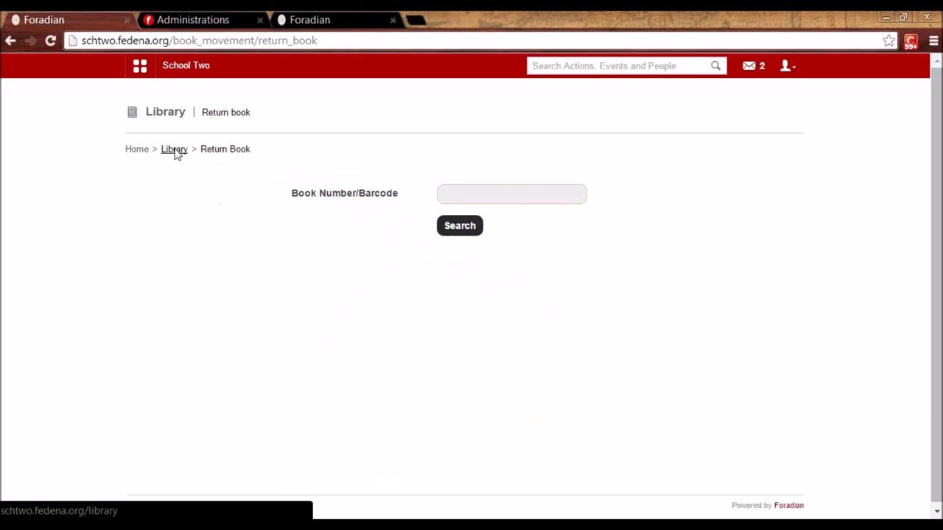
{"action": "left_click", "coordinate": [510, 263]}
{"action": "left_click", "coordinate": [458, 201]}
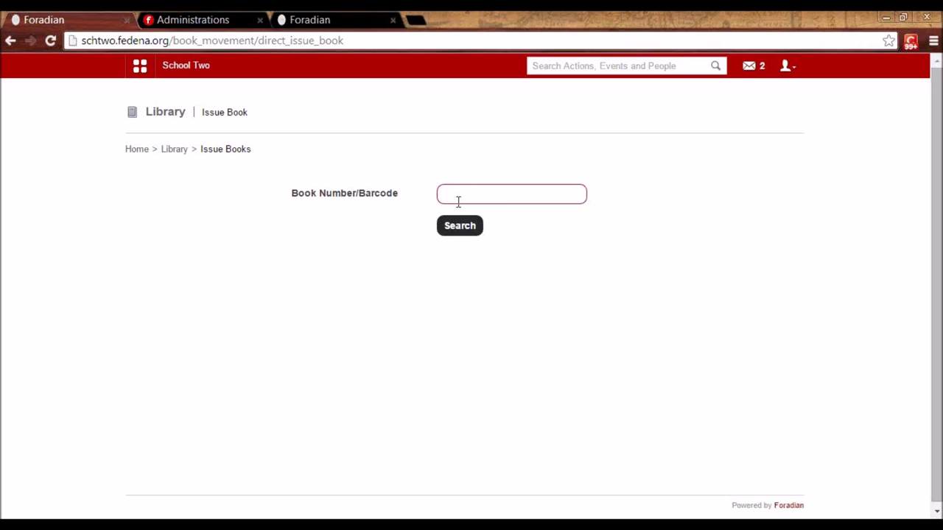
- Look up book A51 instead of A52 and open its issue form
{"action": "type", "text": "a52"}
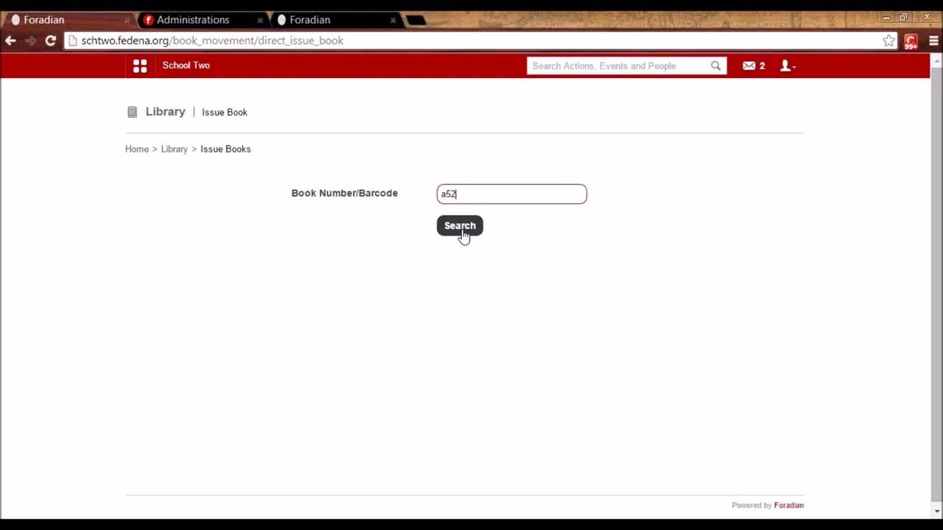
{"action": "left_click", "coordinate": [461, 230]}
{"action": "left_click", "coordinate": [459, 193]}
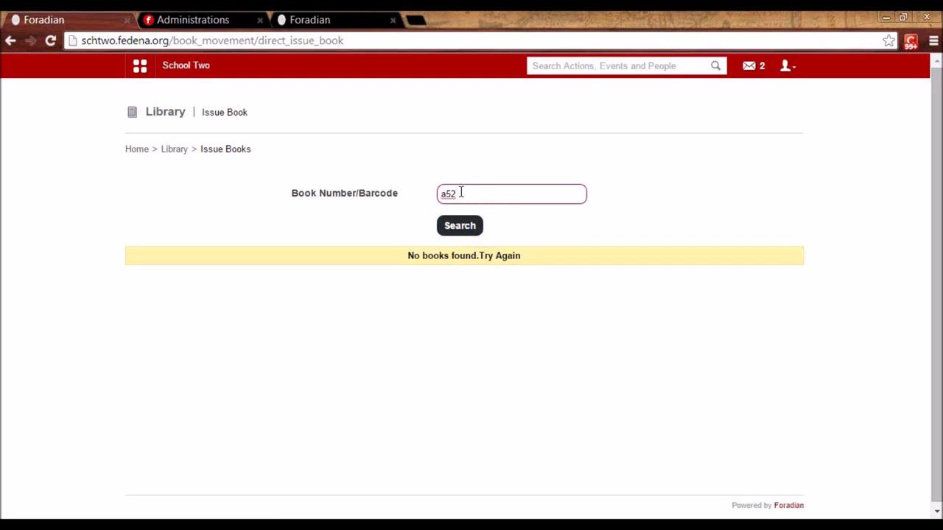
{"action": "key", "text": "BackSpace"}
{"action": "type", "text": "1"}
{"action": "left_click", "coordinate": [468, 233]}
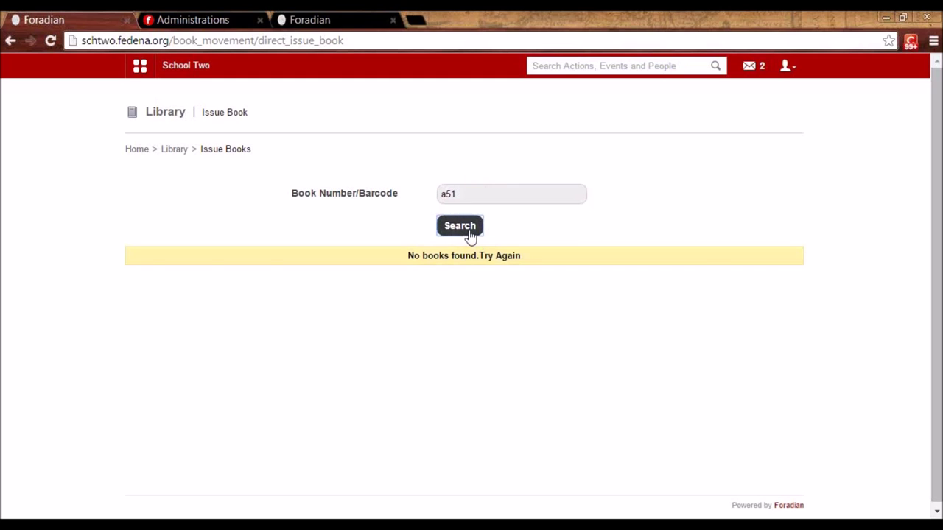
{"action": "left_click", "coordinate": [442, 299]}
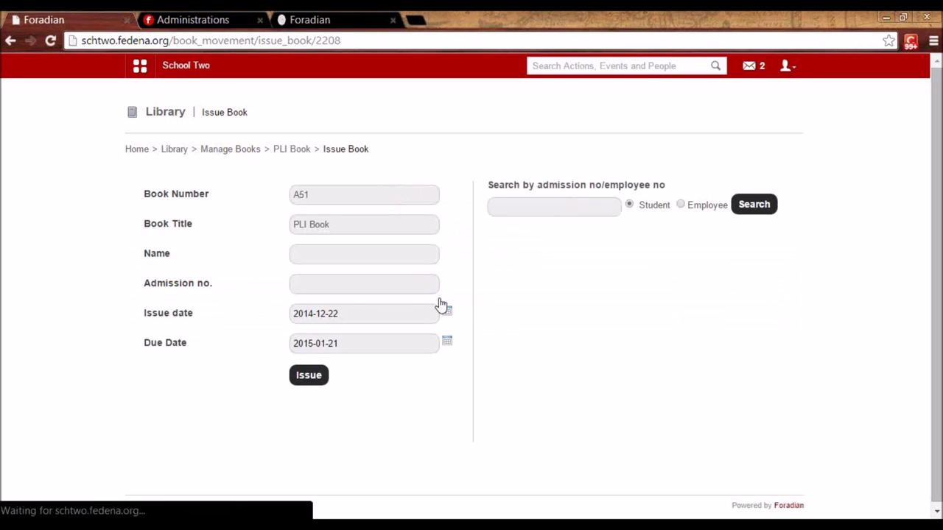
- Issue PLI Book A51 to an employee found by employee number, then return to Library
{"action": "left_click", "coordinate": [550, 207]}
{"action": "left_click", "coordinate": [681, 204]}
{"action": "left_click", "coordinate": [548, 206]}
{"action": "type", "text": "e12"}
{"action": "left_click", "coordinate": [754, 204]}
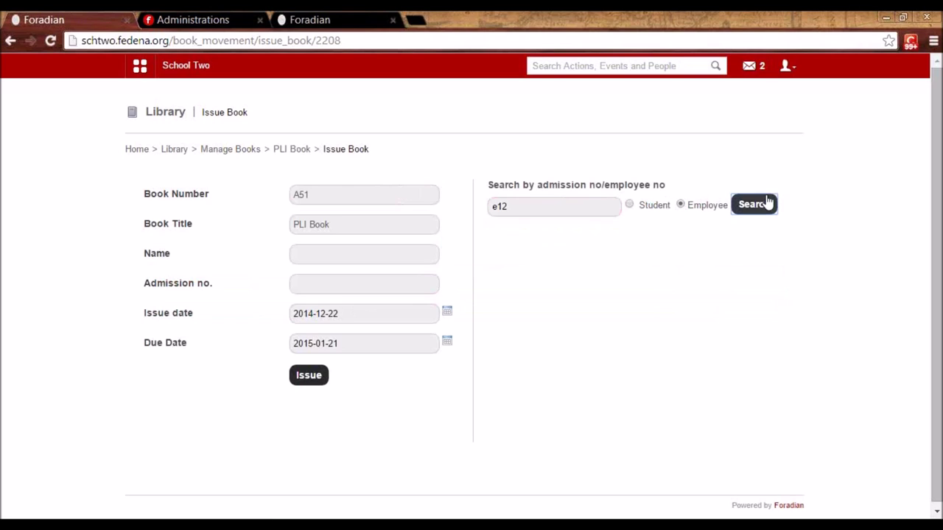
{"action": "left_click", "coordinate": [553, 241]}
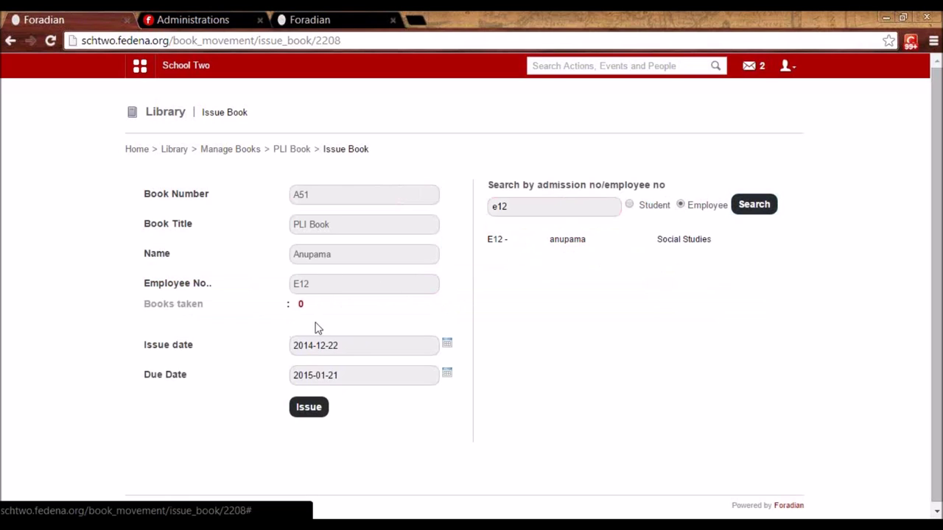
{"action": "left_click", "coordinate": [308, 409]}
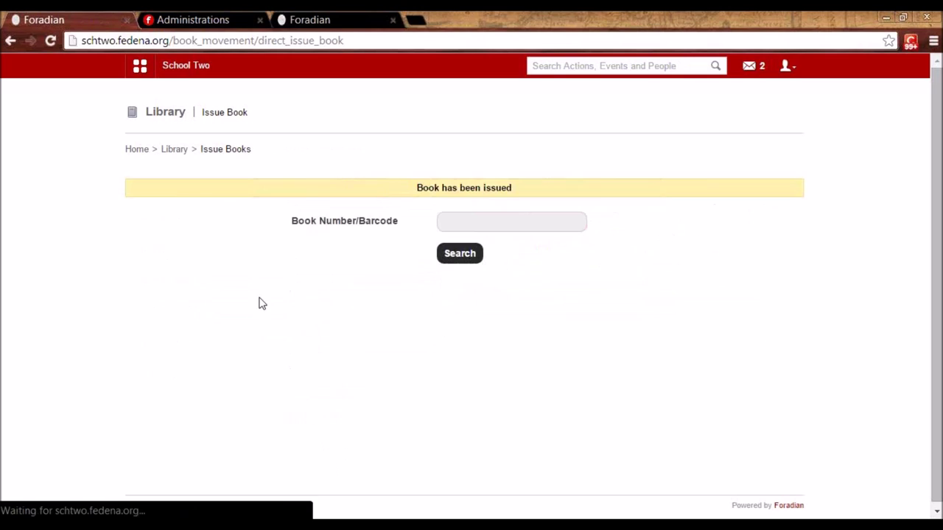
{"action": "left_click", "coordinate": [168, 149]}
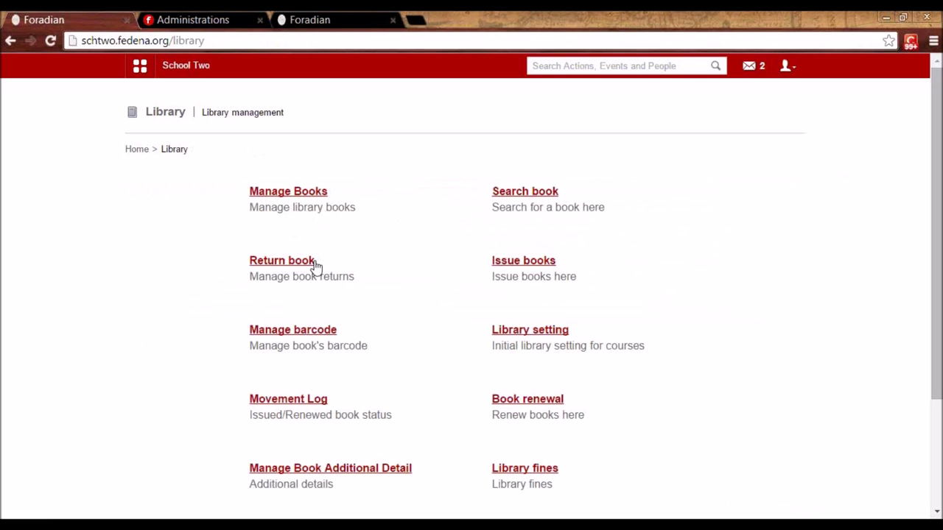
{"action": "left_click", "coordinate": [306, 261]}
{"action": "left_click", "coordinate": [457, 197]}
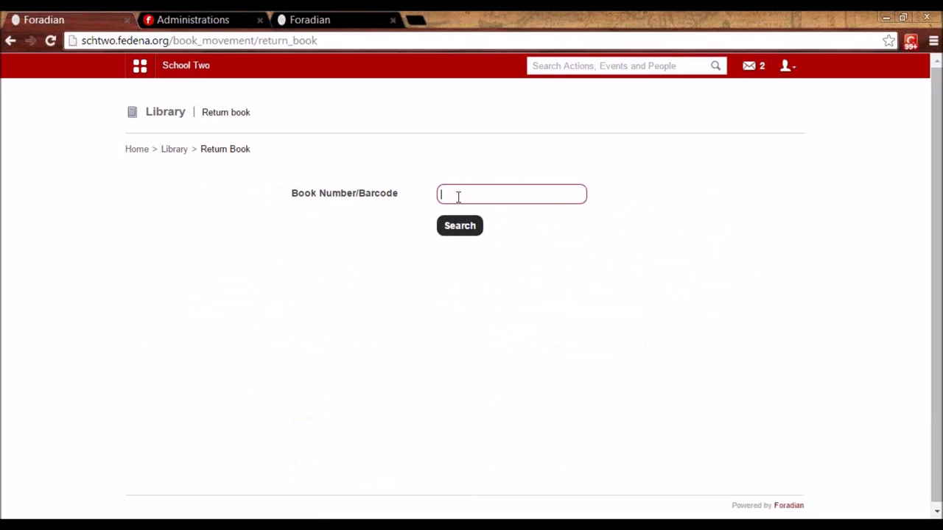
{"action": "type", "text": "a51"}
{"action": "left_click", "coordinate": [459, 233]}
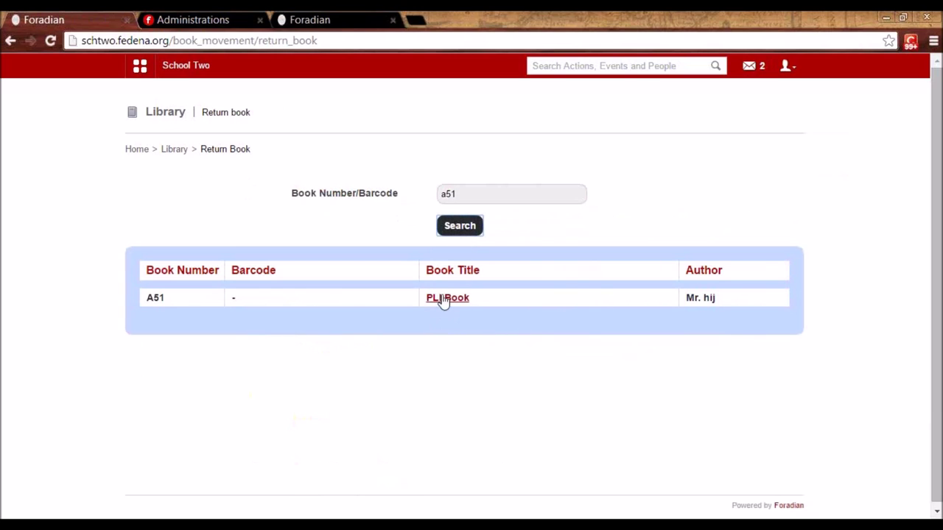
{"action": "left_click", "coordinate": [458, 301]}
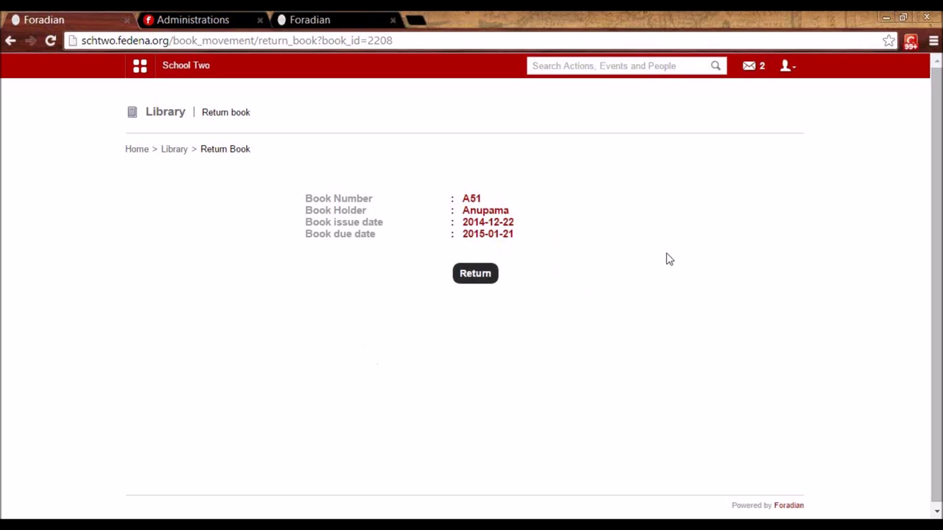
{"action": "left_click", "coordinate": [182, 152]}
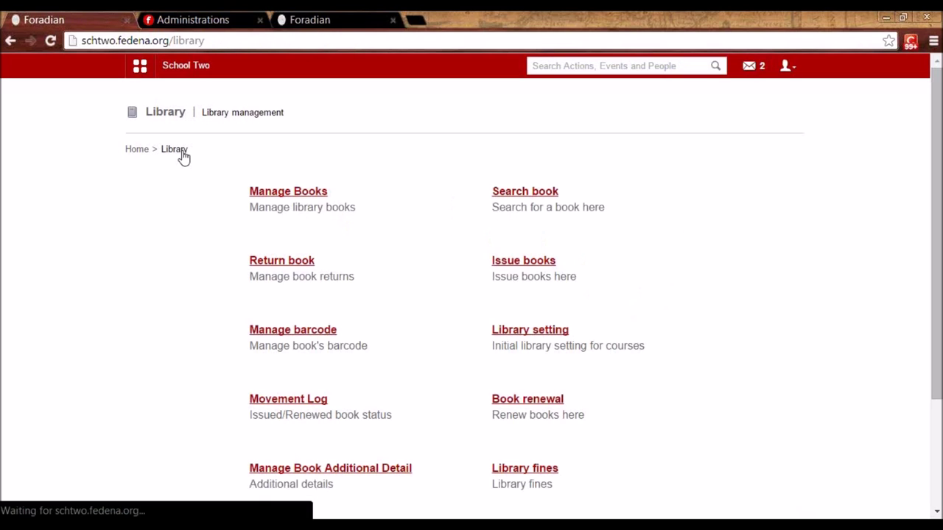
- Search Book renewal for 'a51' and view its renewal form, with proposed due date 2015-02-20
{"action": "left_click", "coordinate": [536, 405]}
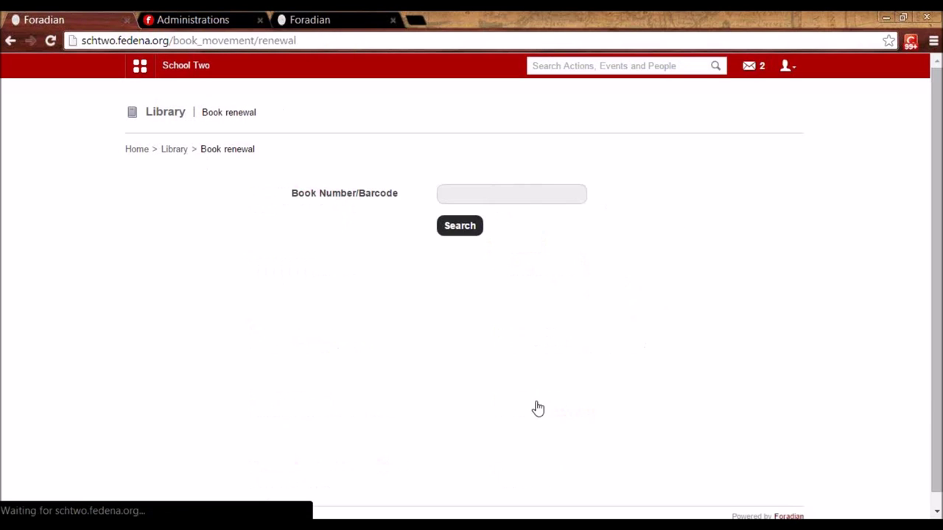
{"action": "left_click", "coordinate": [471, 197]}
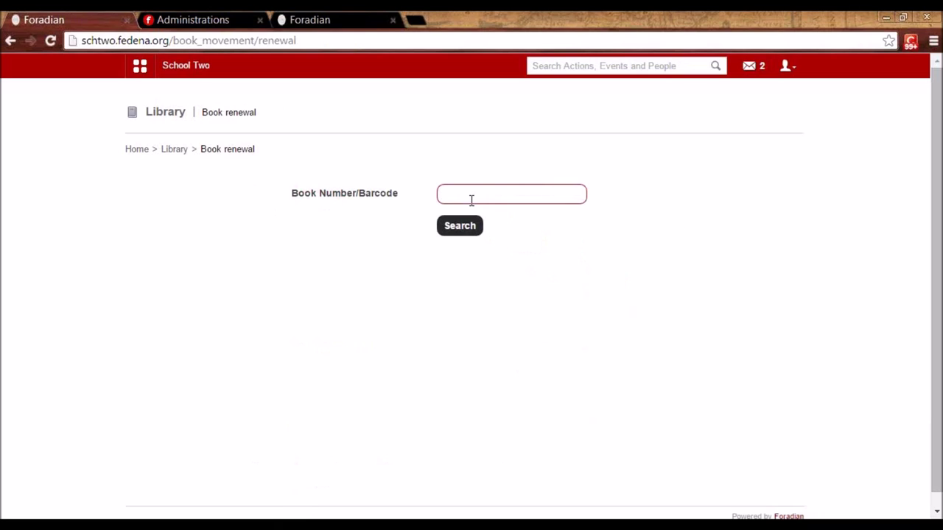
{"action": "type", "text": "a51"}
{"action": "left_click", "coordinate": [461, 225]}
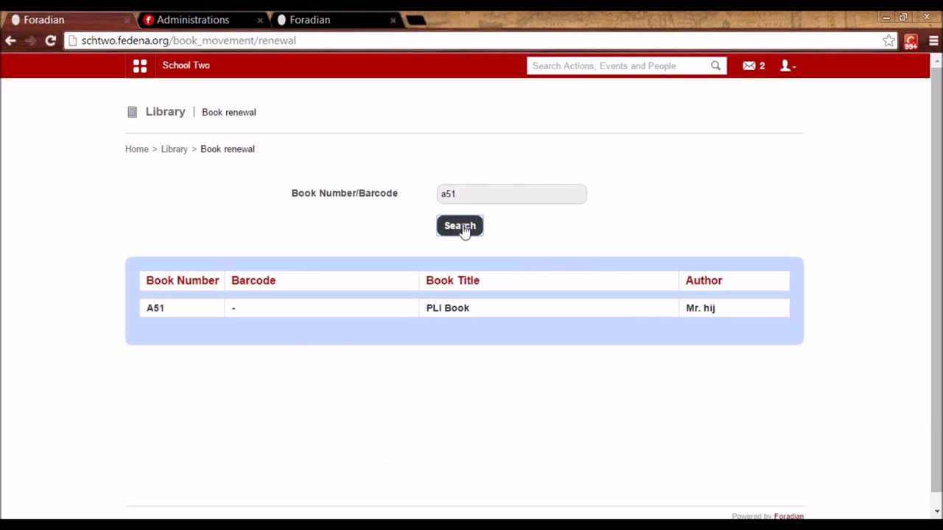
{"action": "left_click", "coordinate": [447, 307]}
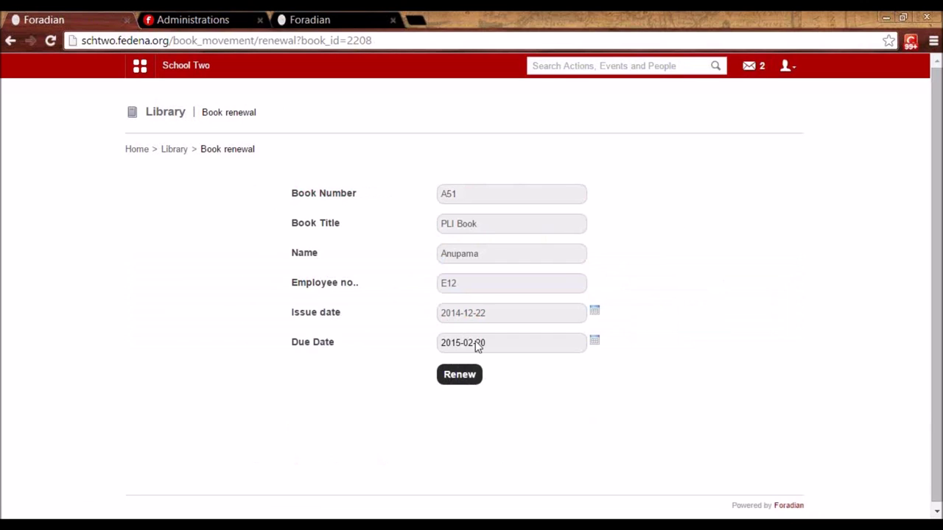
{"action": "left_click", "coordinate": [596, 341]}
{"action": "left_click", "coordinate": [596, 341]}
{"action": "left_click", "coordinate": [595, 341]}
- Return to Library and open Manage Barcode with the Search by options listed
{"action": "left_click", "coordinate": [175, 149]}
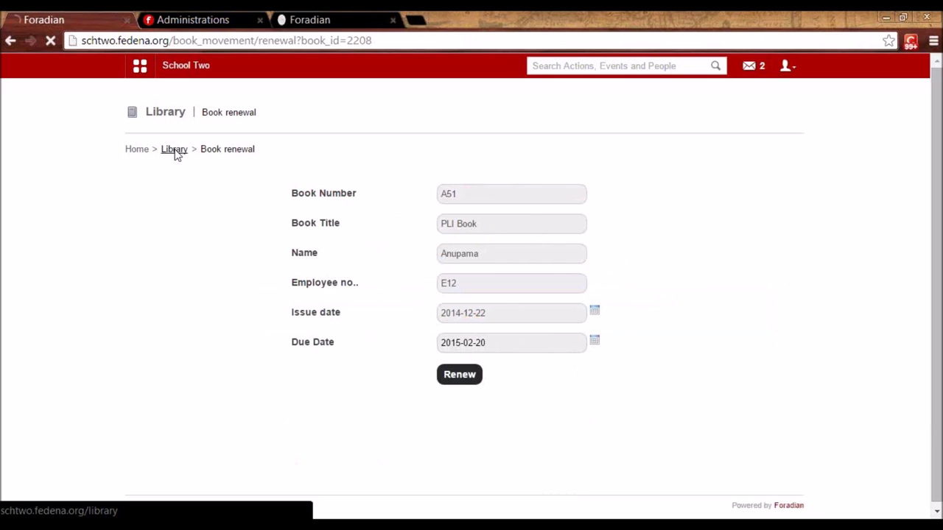
{"action": "left_click", "coordinate": [174, 149]}
{"action": "left_click", "coordinate": [327, 338]}
{"action": "left_click", "coordinate": [287, 194]}
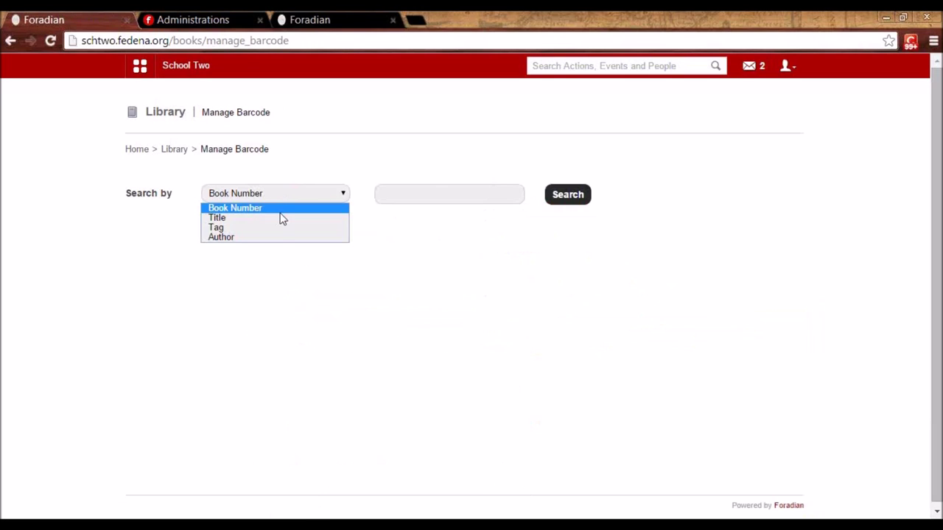
- Search barcodes by Title for 'chi' to list Chicka Chicka Boom Boom copies B1–B5, then return to Library
{"action": "left_click", "coordinate": [391, 197]}
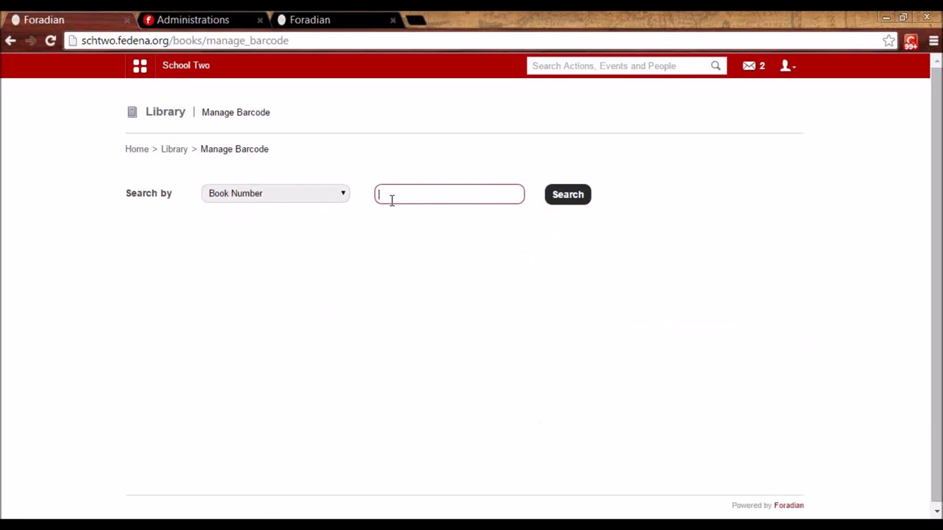
{"action": "left_click", "coordinate": [313, 196]}
{"action": "left_click", "coordinate": [296, 219]}
{"action": "left_click", "coordinate": [410, 194]}
{"action": "left_click", "coordinate": [549, 201]}
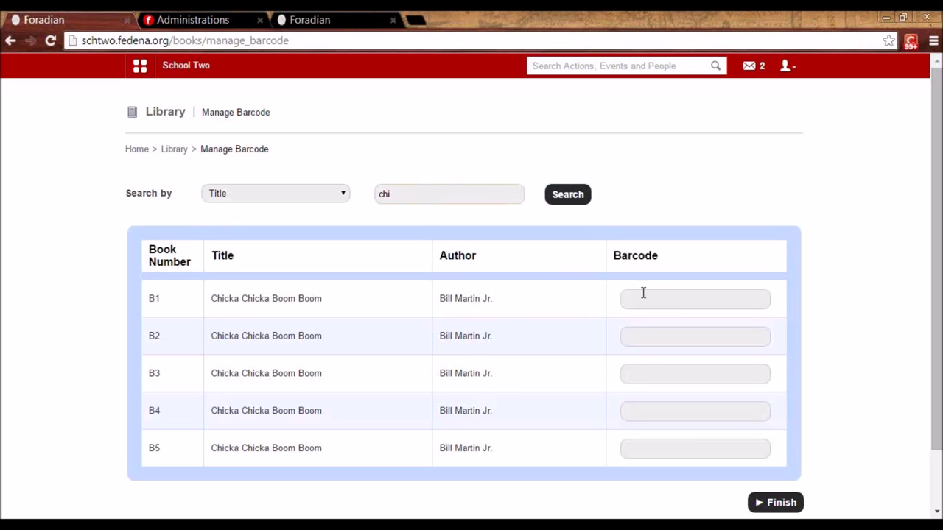
{"action": "left_click", "coordinate": [643, 296]}
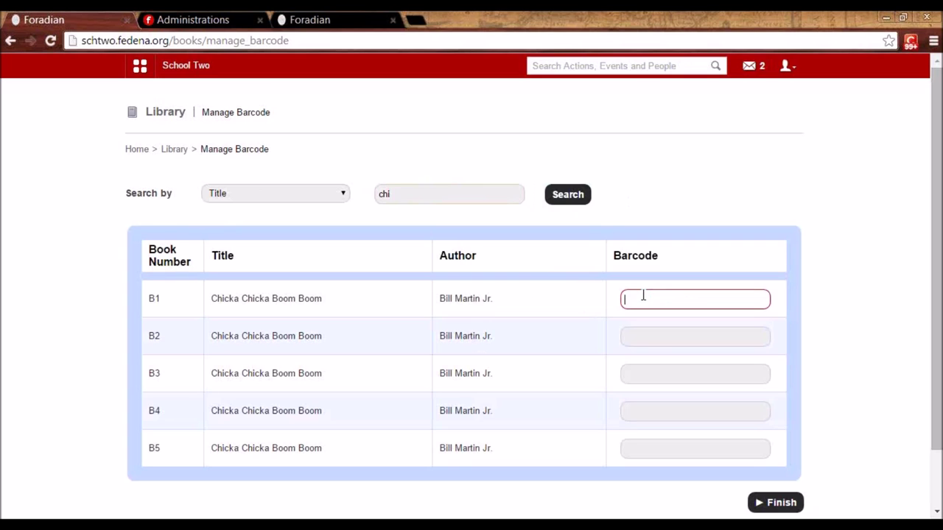
{"action": "left_click", "coordinate": [175, 154]}
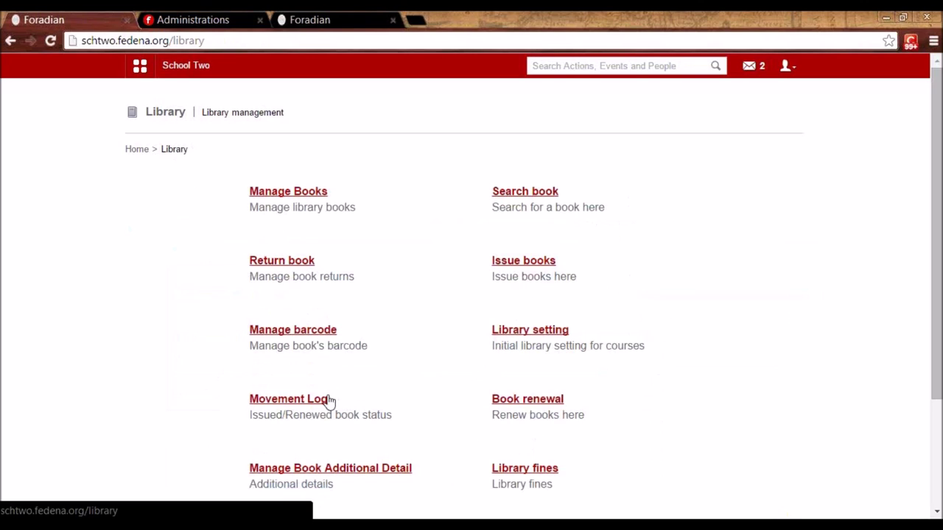
{"action": "left_click", "coordinate": [306, 402]}
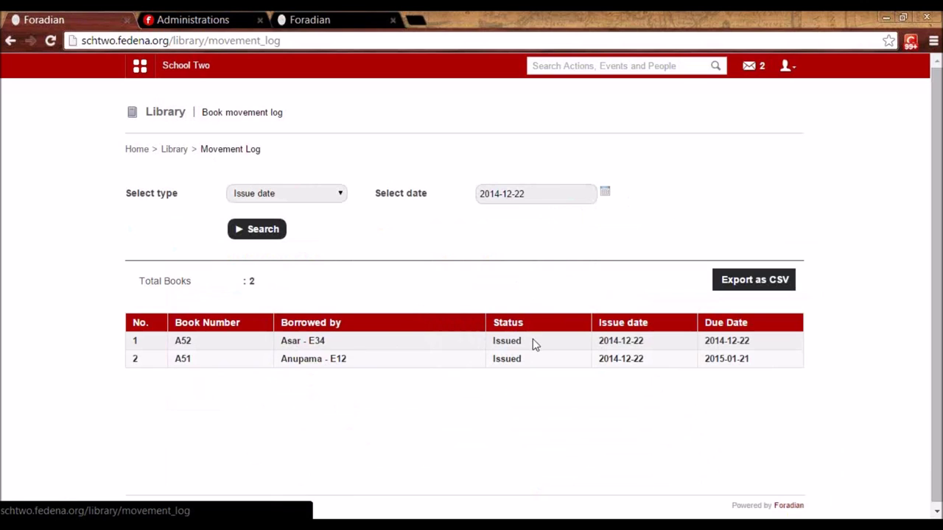
{"action": "left_click", "coordinate": [177, 151]}
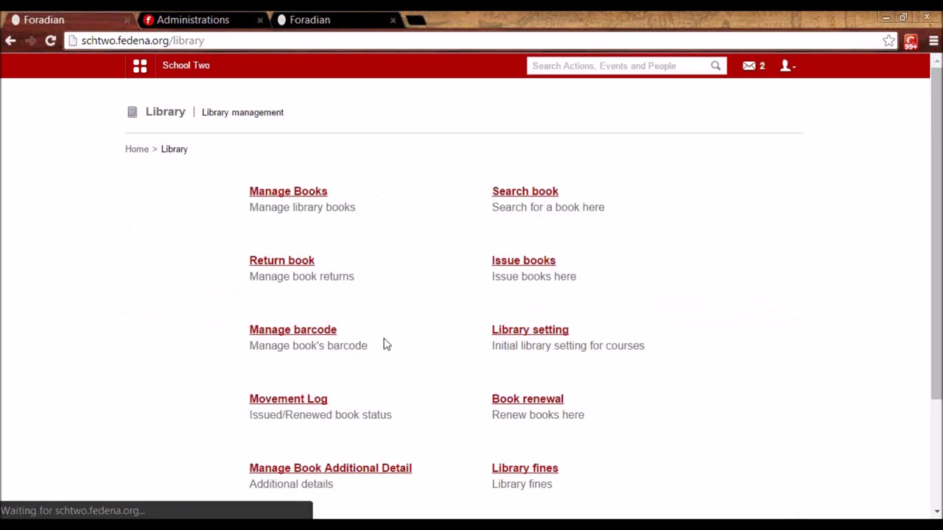
{"action": "scroll", "coordinate": [442, 436], "scroll_direction": "down", "scroll_amount": 1}
{"action": "left_click", "coordinate": [511, 404]}
{"action": "left_click", "coordinate": [525, 200]}
{"action": "left_click", "coordinate": [460, 259]}
{"action": "left_click", "coordinate": [721, 201]}
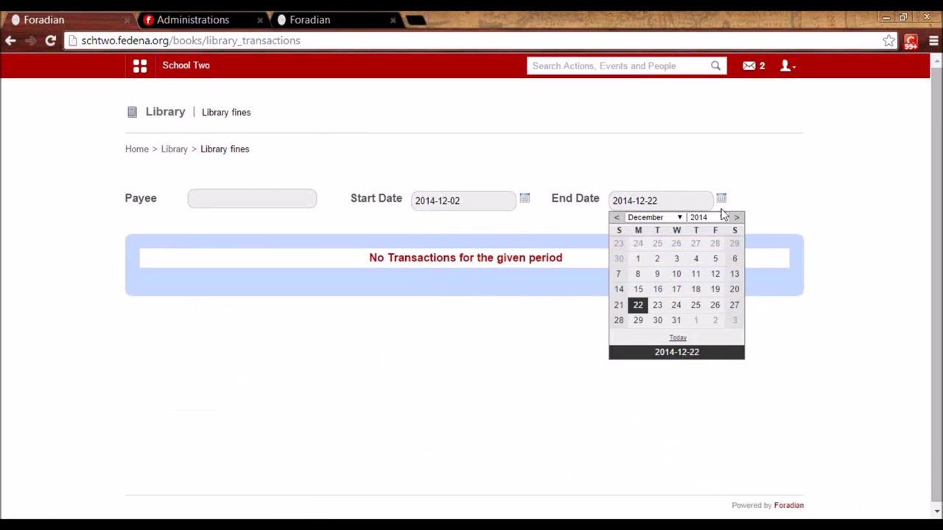
{"action": "left_click", "coordinate": [621, 305]}
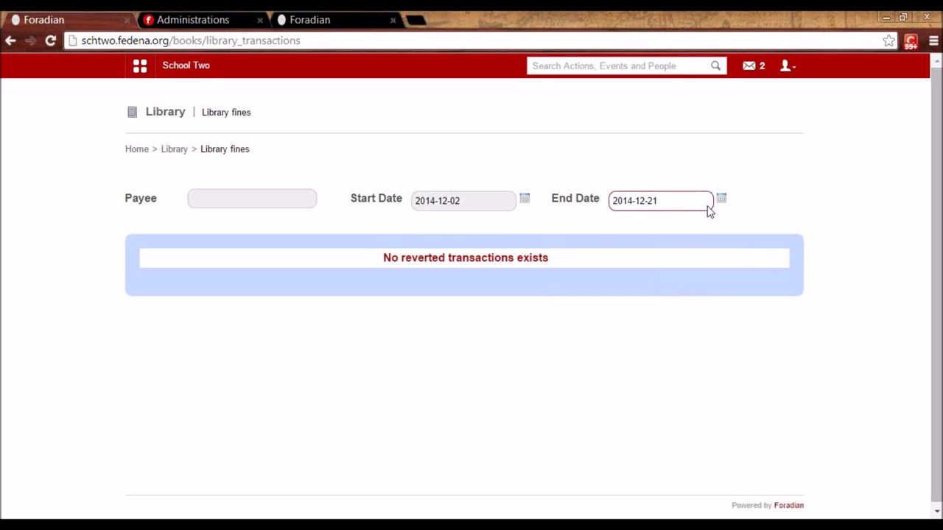
{"action": "left_click", "coordinate": [523, 198]}
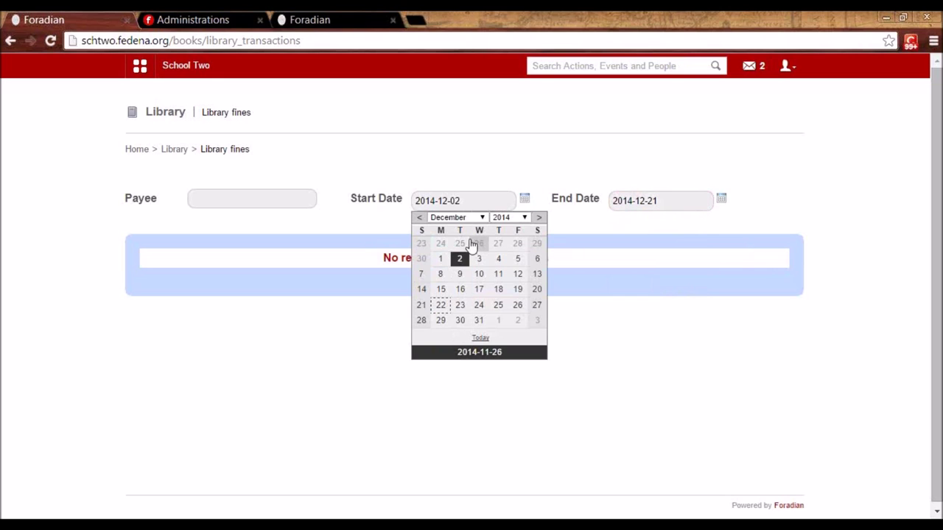
{"action": "left_click", "coordinate": [482, 218]}
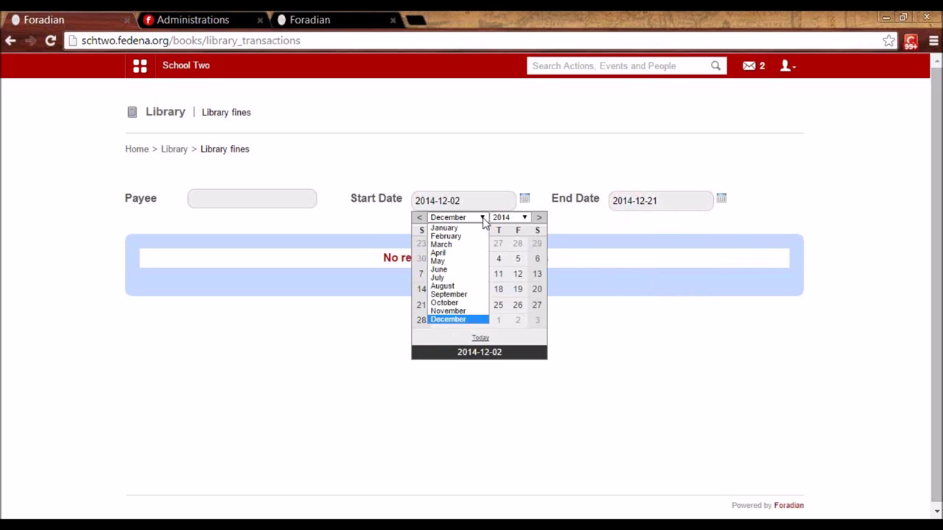
{"action": "left_click", "coordinate": [475, 287]}
{"action": "left_click", "coordinate": [459, 259]}
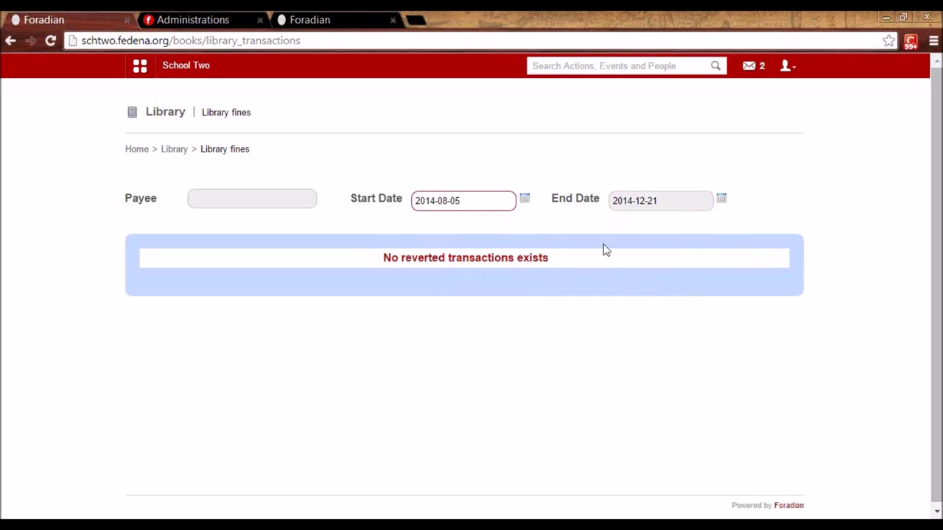
{"action": "left_click", "coordinate": [722, 199]}
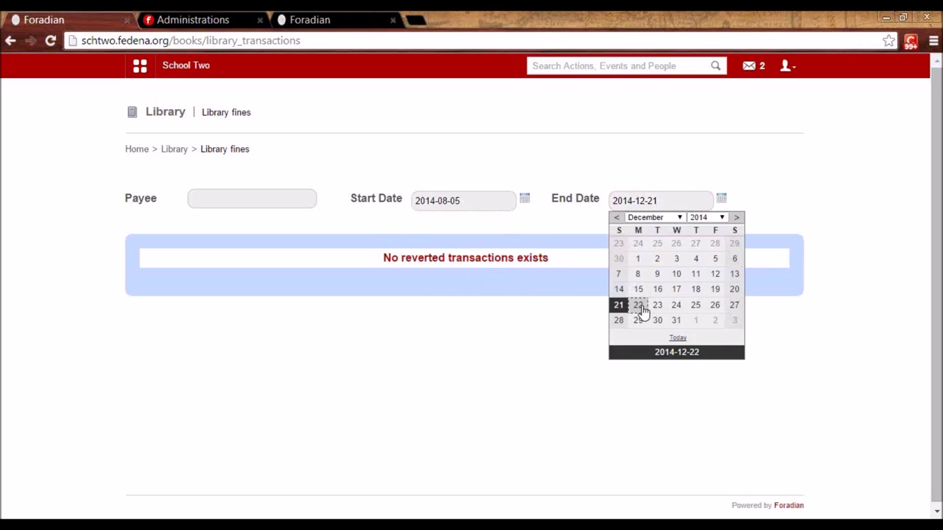
{"action": "left_click", "coordinate": [637, 305]}
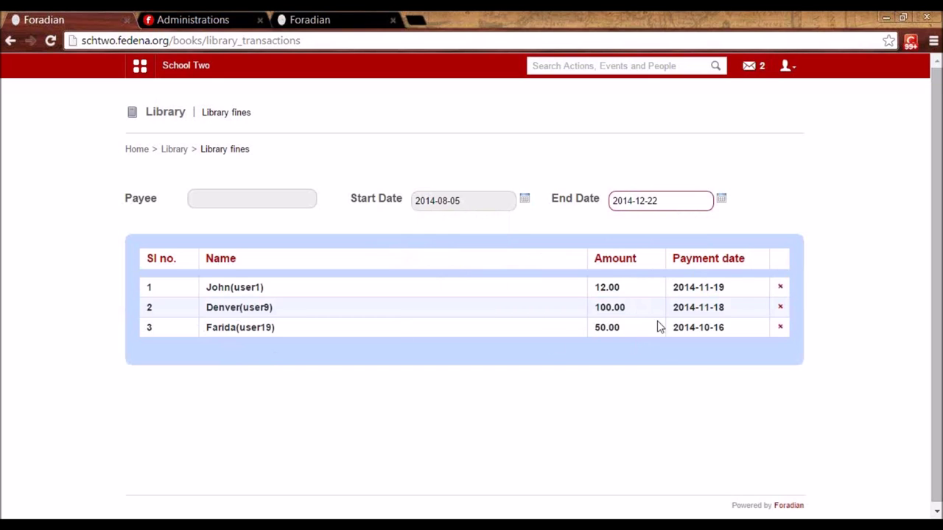
{"action": "left_click", "coordinate": [182, 148]}
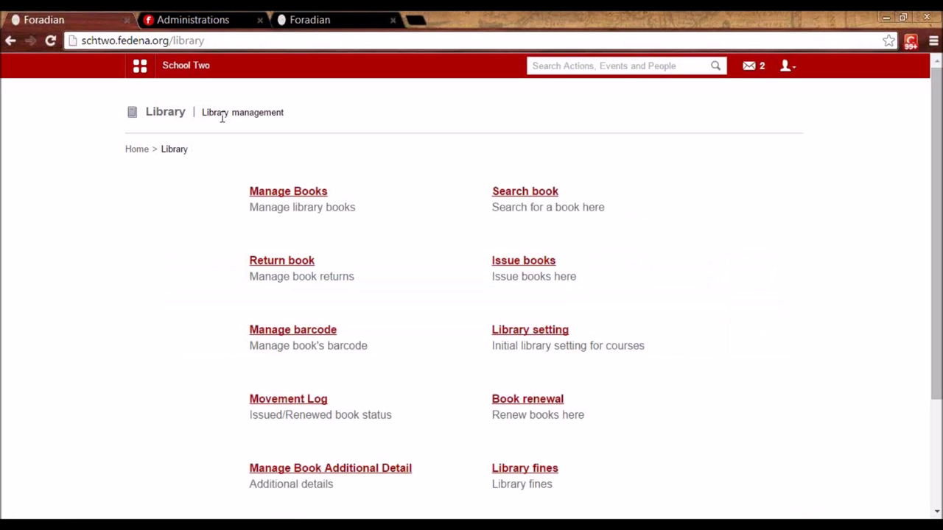
- Look over the Manage Tags list of 10 book tags, then return to Library management
{"action": "scroll", "coordinate": [764, 275], "scroll_direction": "down", "scroll_amount": 3}
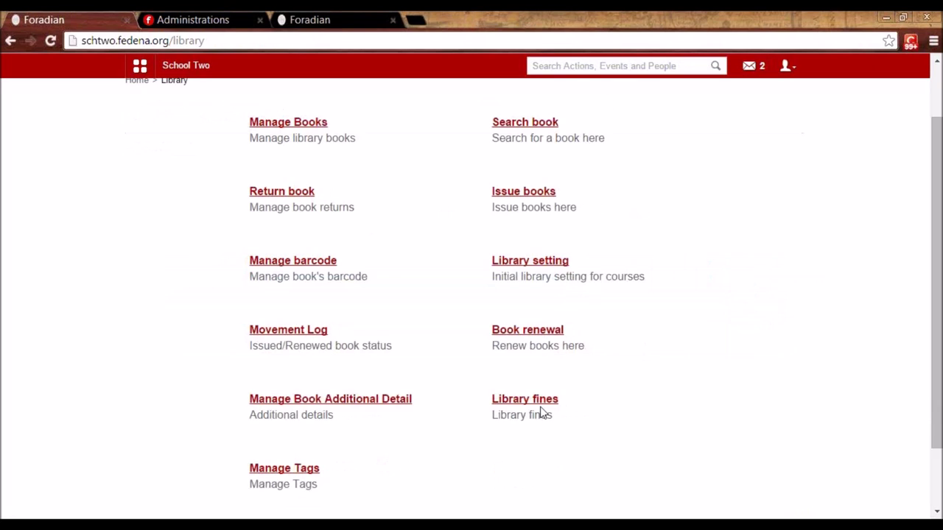
{"action": "left_click", "coordinate": [281, 395]}
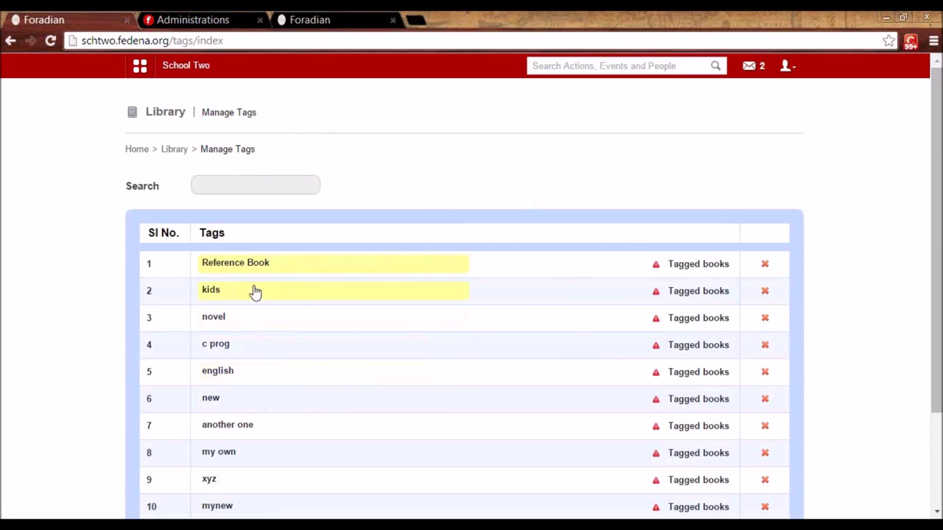
{"action": "scroll", "coordinate": [279, 352], "scroll_direction": "down", "scroll_amount": 2}
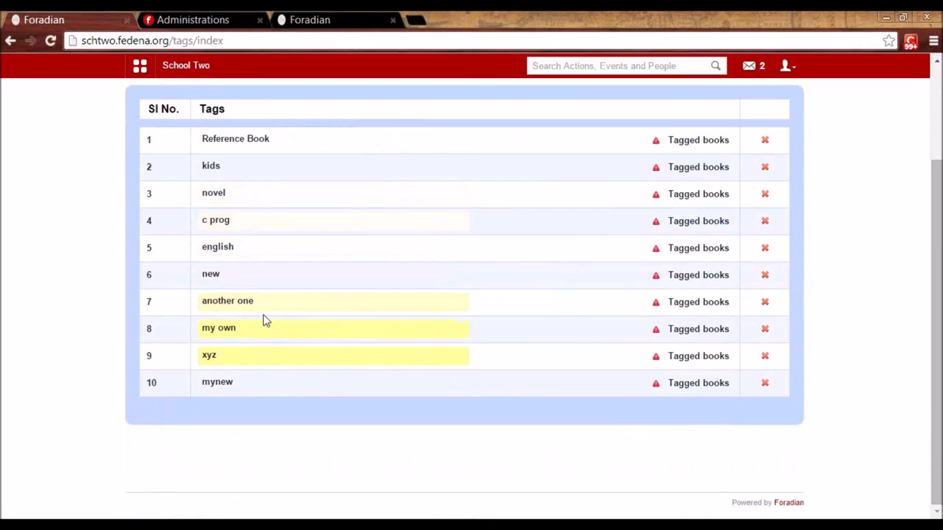
{"action": "left_click", "coordinate": [263, 303]}
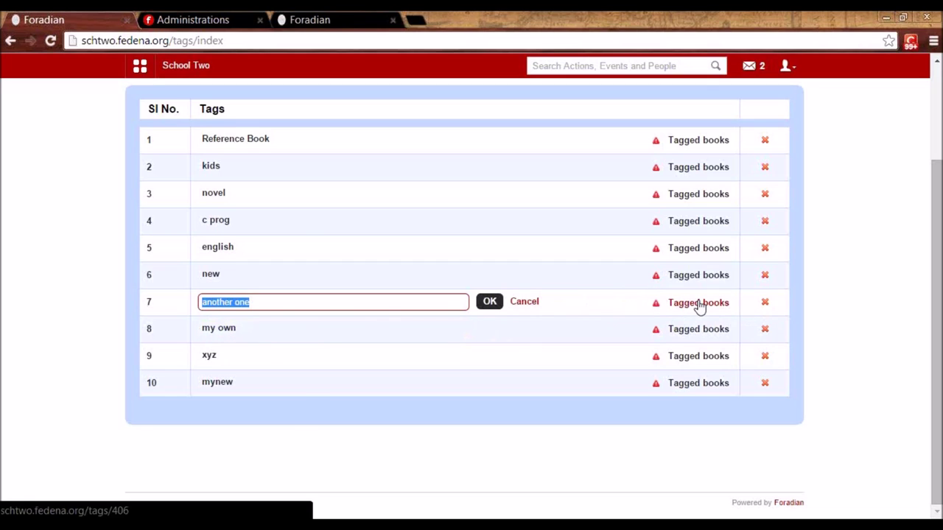
{"action": "scroll", "coordinate": [564, 322], "scroll_direction": "up", "scroll_amount": 3}
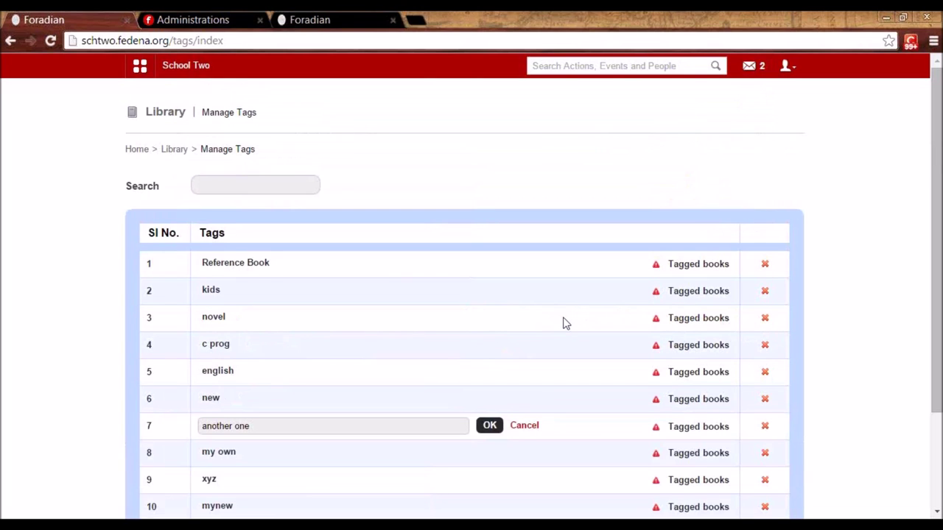
{"action": "left_click", "coordinate": [180, 155]}
{"action": "scroll", "coordinate": [344, 265], "scroll_direction": "down", "scroll_amount": 3}
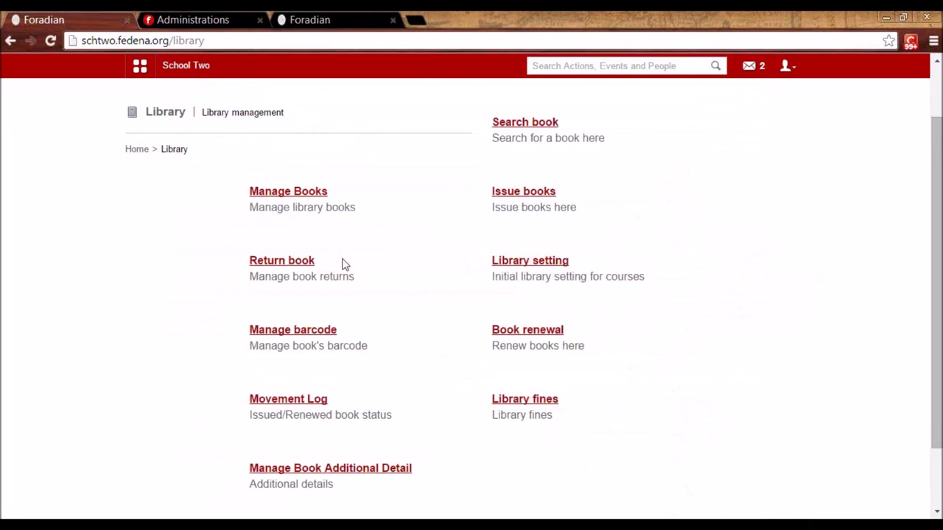
{"action": "scroll", "coordinate": [361, 251], "scroll_direction": "up", "scroll_amount": 2}
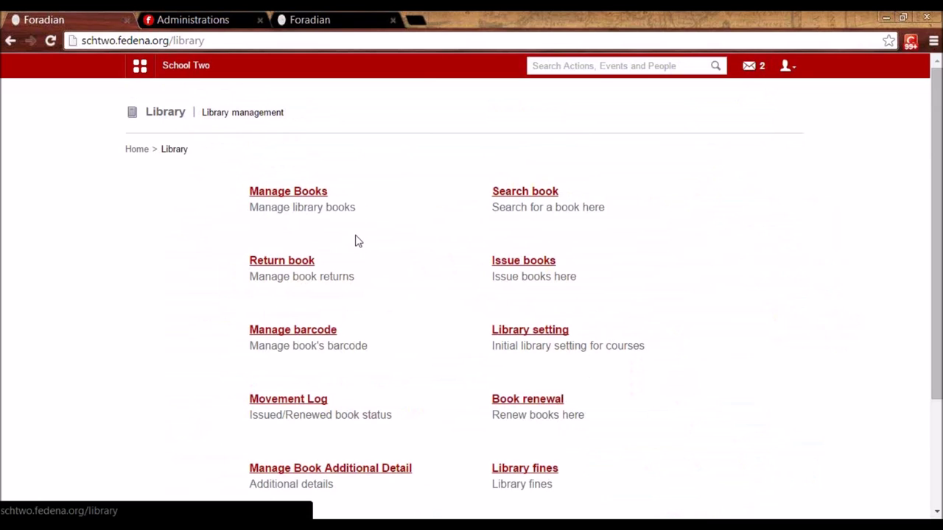
- Go through Academics > Examination > Online Exam to a blank New Online Exam form
{"action": "left_click", "coordinate": [139, 67]}
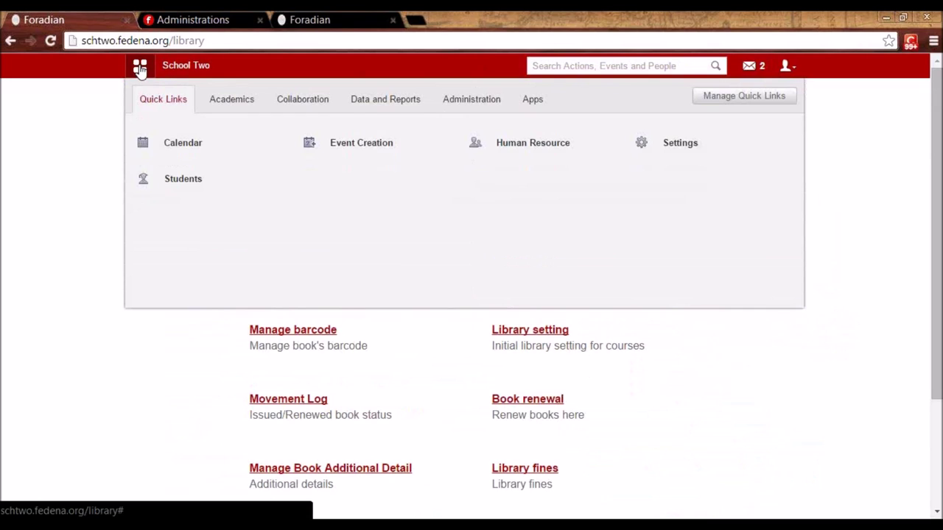
{"action": "left_click", "coordinate": [239, 112]}
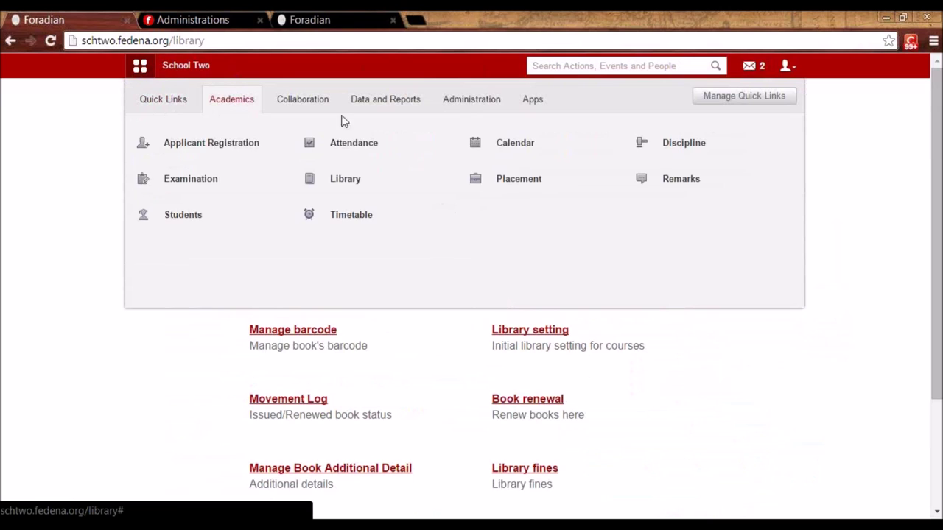
{"action": "left_click", "coordinate": [208, 187]}
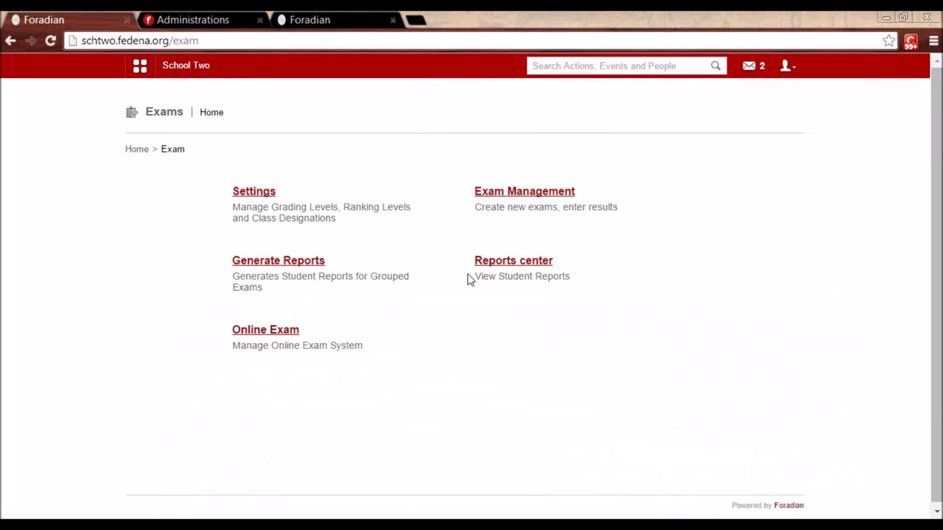
{"action": "left_click", "coordinate": [262, 335]}
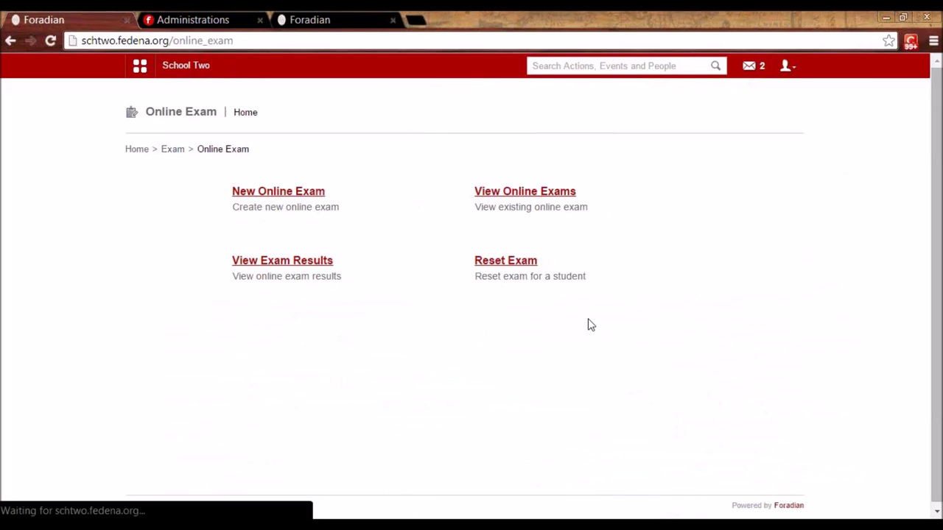
{"action": "left_click", "coordinate": [305, 195]}
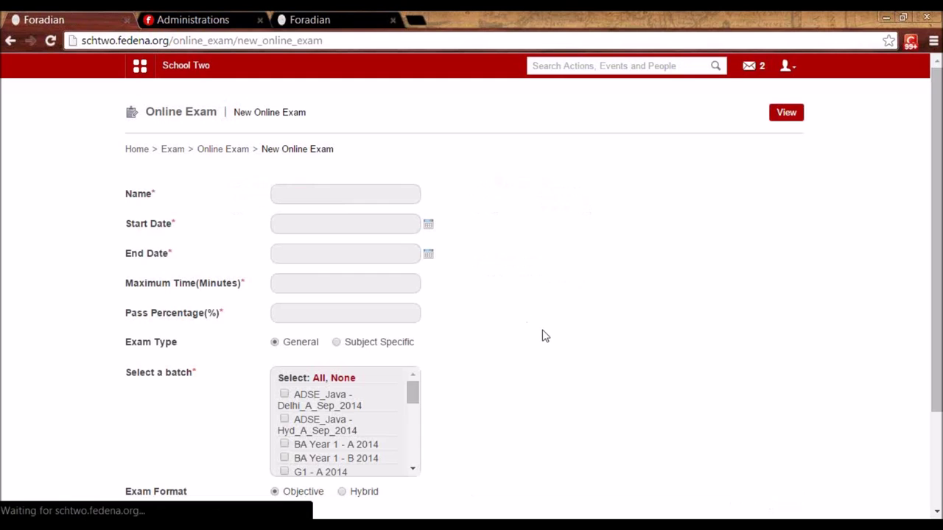
- Enter 'Pretest For K2 A 2014' as the online exam name
{"action": "left_click", "coordinate": [329, 195]}
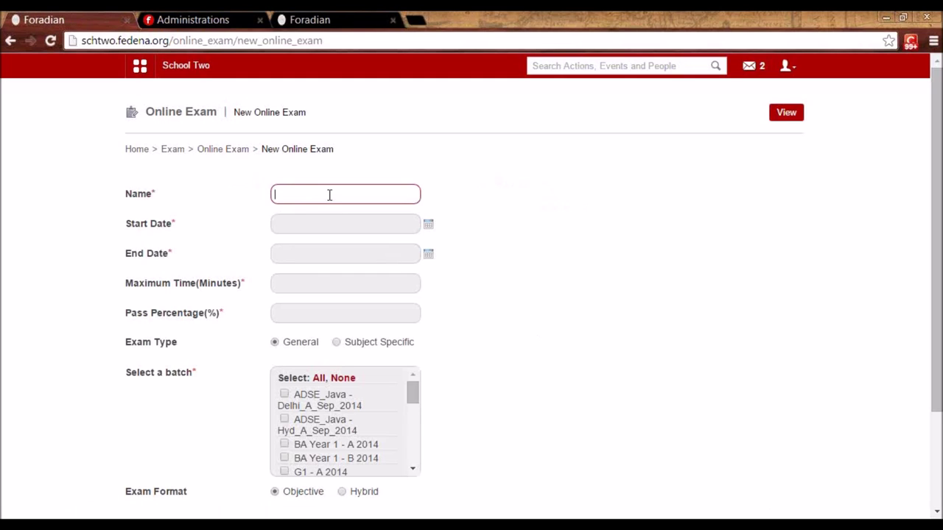
{"action": "scroll", "coordinate": [330, 196], "scroll_direction": "down", "scroll_amount": 1}
{"action": "scroll", "coordinate": [314, 143], "scroll_direction": "up", "scroll_amount": 1}
{"action": "type", "text": "Pr"}
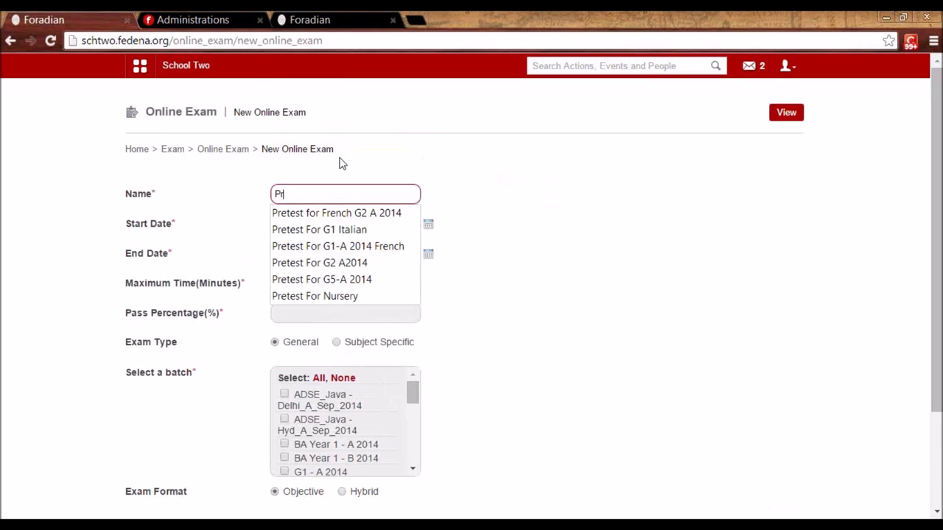
{"action": "type", "text": "etest For"}
{"action": "left_click", "coordinate": [514, 302]}
{"action": "scroll", "coordinate": [343, 382], "scroll_direction": "down", "scroll_amount": 2}
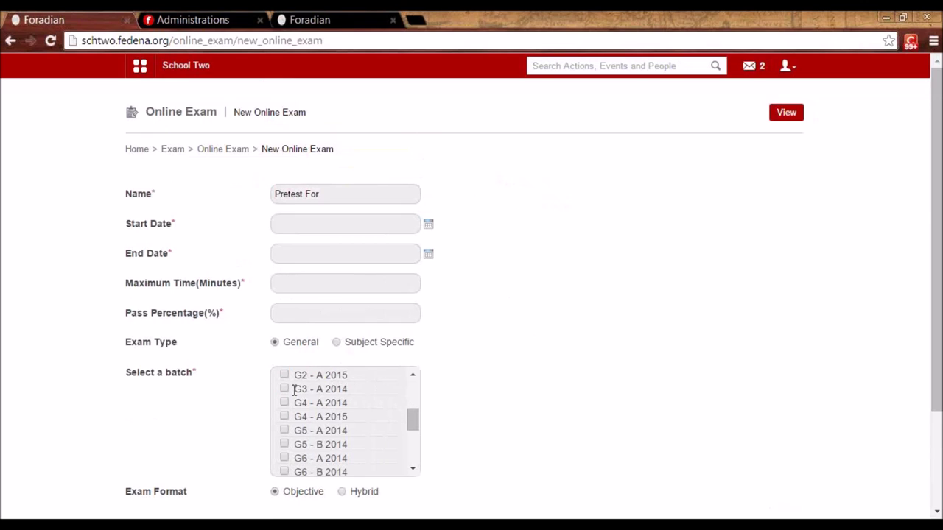
{"action": "scroll", "coordinate": [293, 391], "scroll_direction": "down", "scroll_amount": 2}
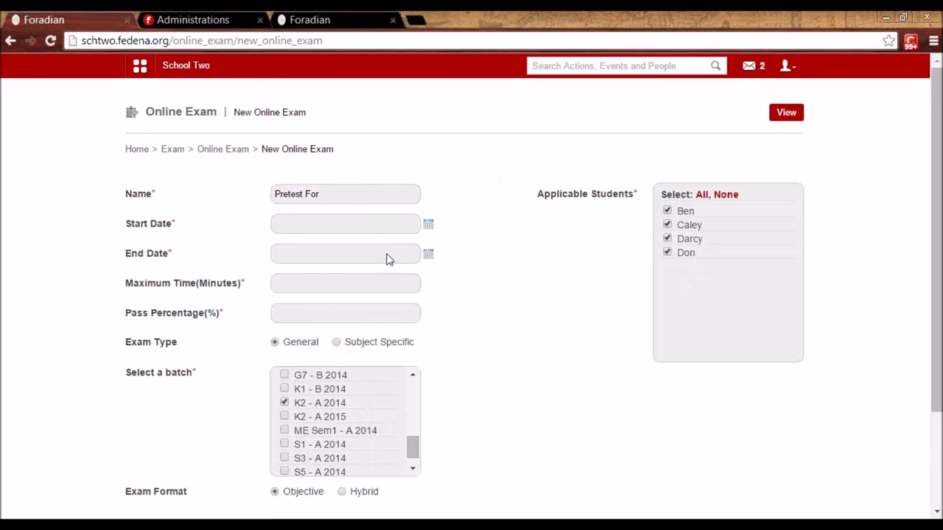
{"action": "left_click", "coordinate": [346, 198]}
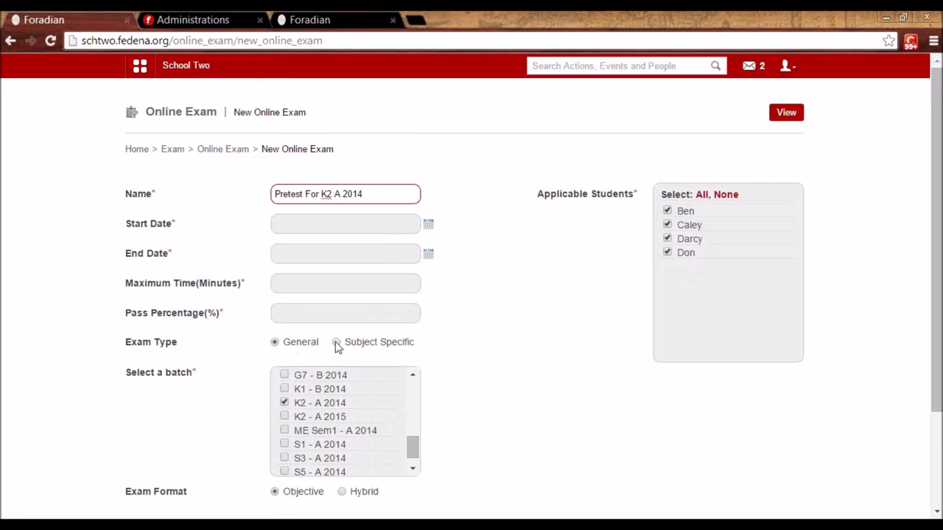
- Make the exam subject specific: batch K2 - A 2014, subject Physics, Hybrid format
{"action": "left_click", "coordinate": [337, 344]}
{"action": "left_click", "coordinate": [394, 373]}
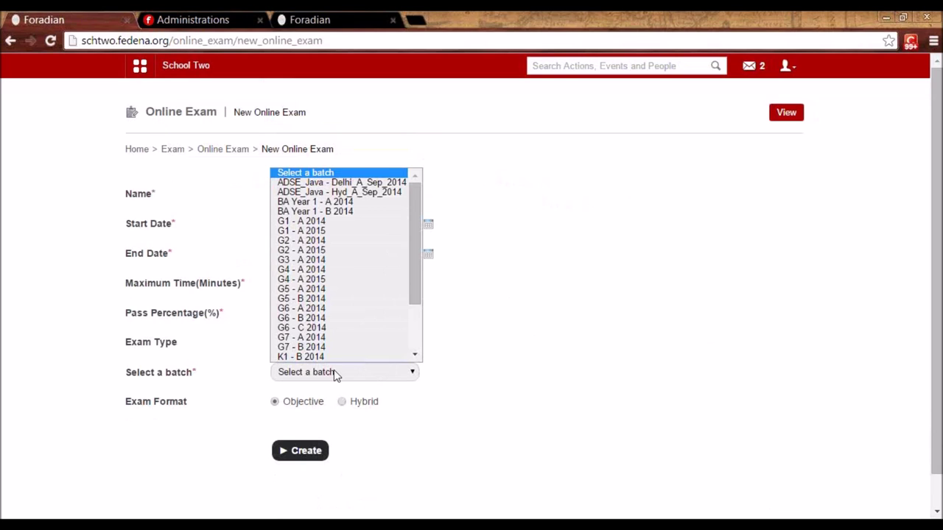
{"action": "scroll", "coordinate": [331, 284], "scroll_direction": "down", "scroll_amount": 3}
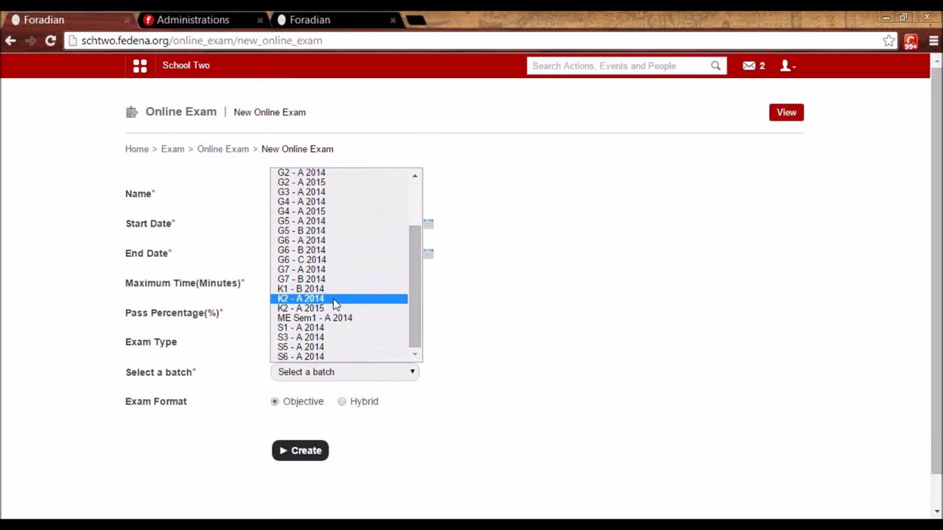
{"action": "left_click", "coordinate": [319, 301]}
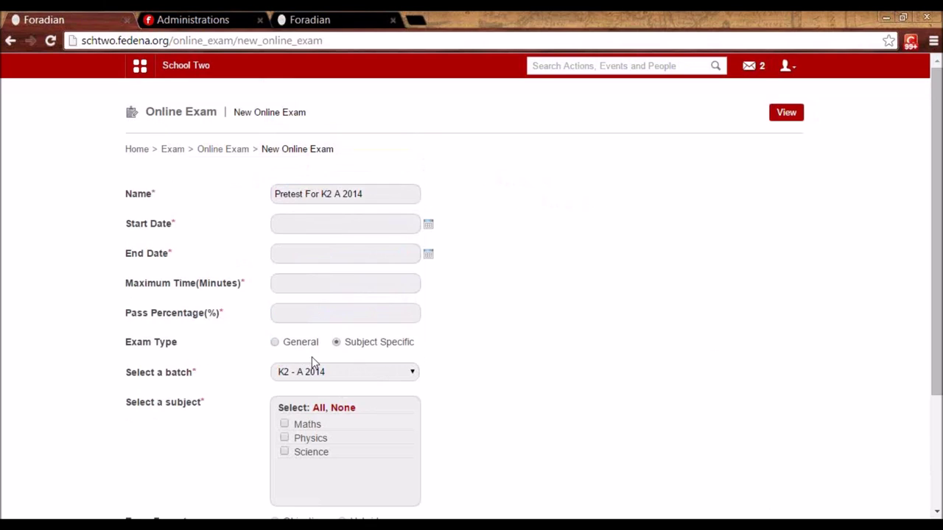
{"action": "left_click", "coordinate": [284, 439]}
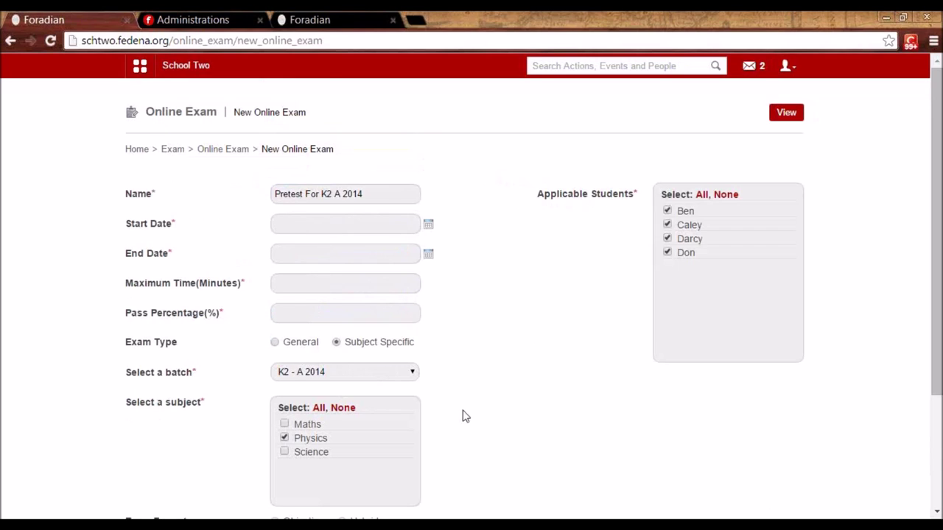
{"action": "scroll", "coordinate": [463, 416], "scroll_direction": "down", "scroll_amount": 2}
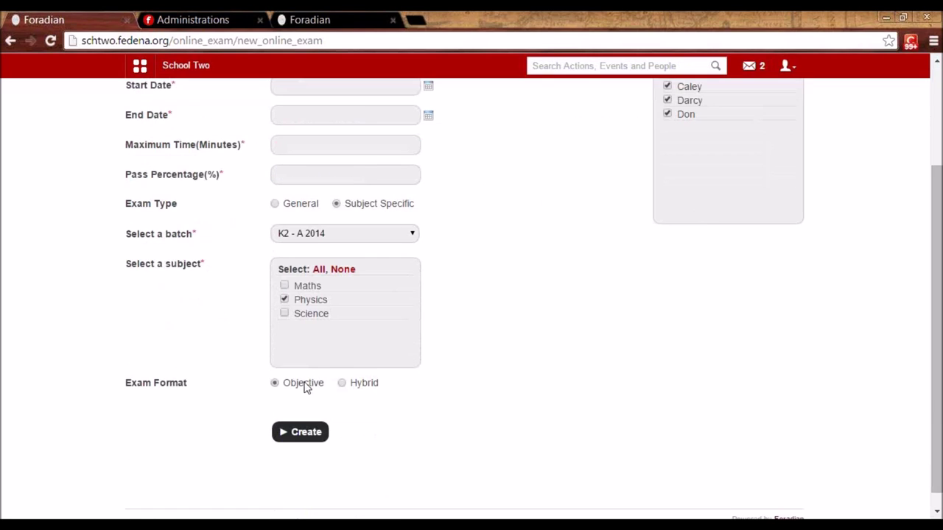
{"action": "left_click", "coordinate": [342, 384]}
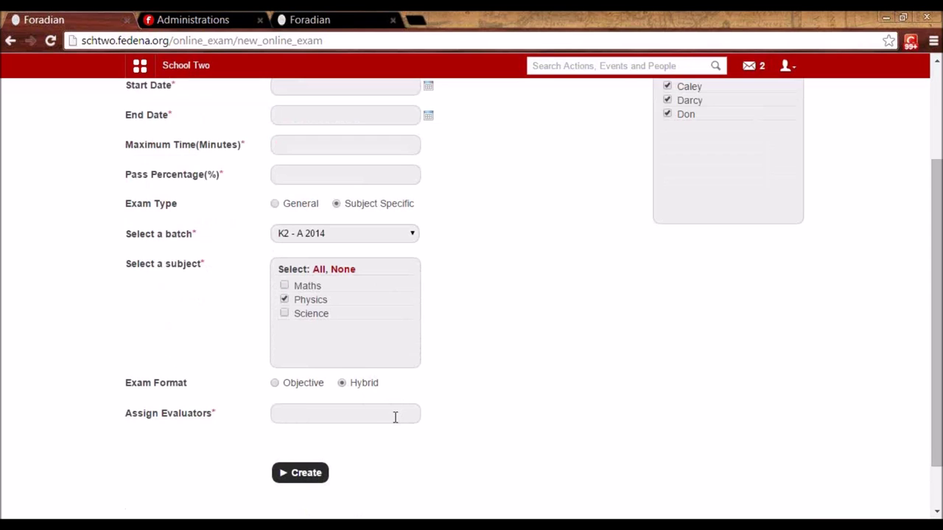
- Add the teacher found by searching 'iri' as evaluator and submit the form
{"action": "left_click", "coordinate": [395, 418]}
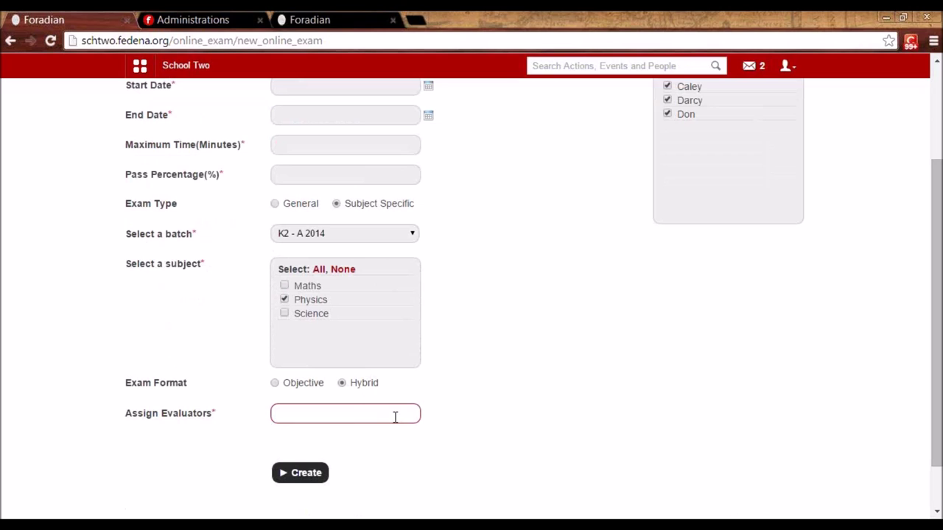
{"action": "scroll", "coordinate": [395, 417], "scroll_direction": "up", "scroll_amount": 1}
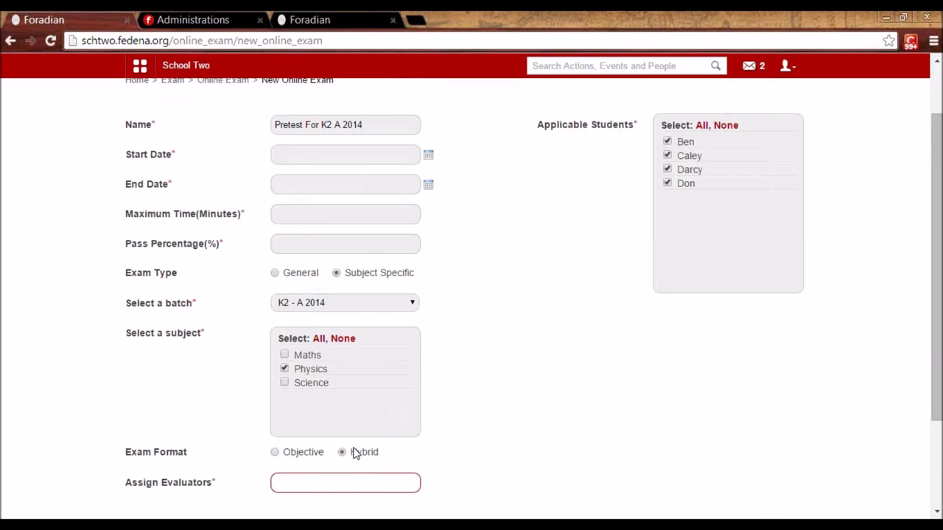
{"action": "scroll", "coordinate": [365, 485], "scroll_direction": "down", "scroll_amount": 1}
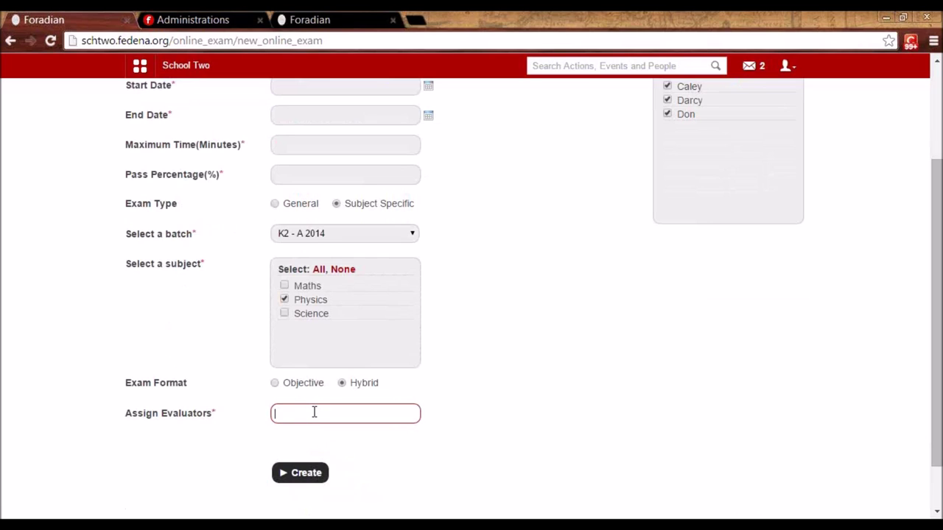
{"action": "type", "text": "iri"}
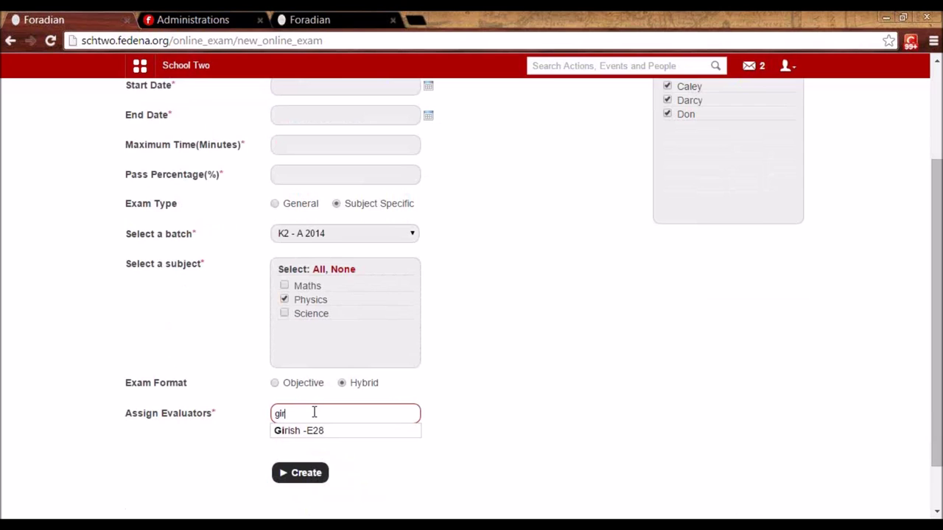
{"action": "left_click", "coordinate": [329, 433]}
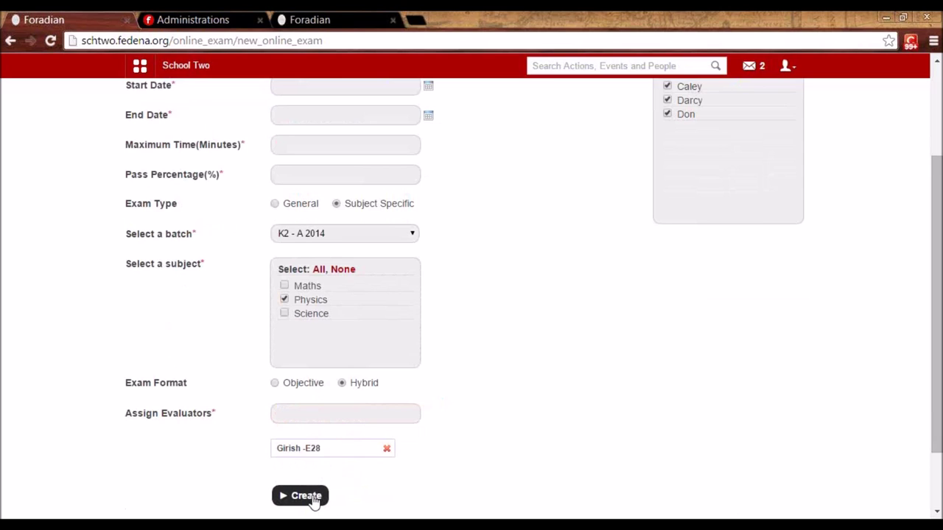
{"action": "left_click", "coordinate": [314, 499]}
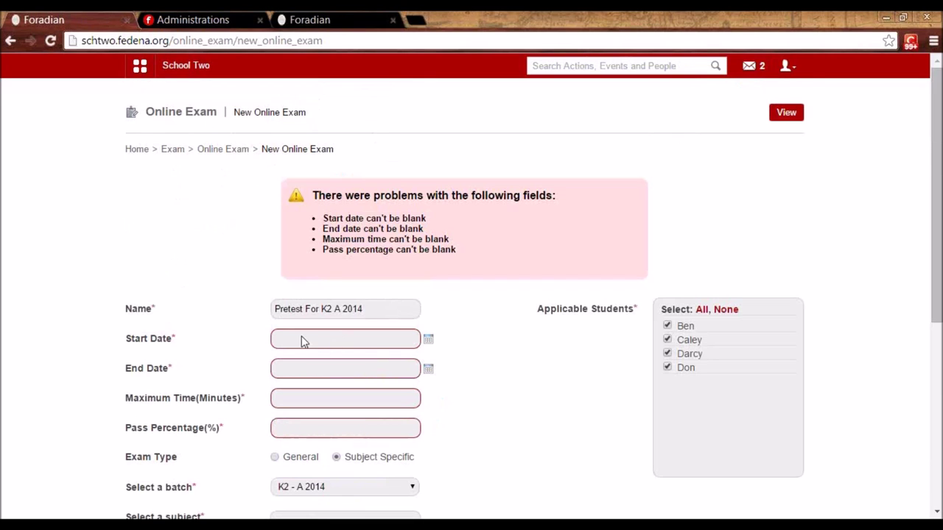
- Set both the start and end dates to 2014-12-22
{"action": "left_click", "coordinate": [427, 341]}
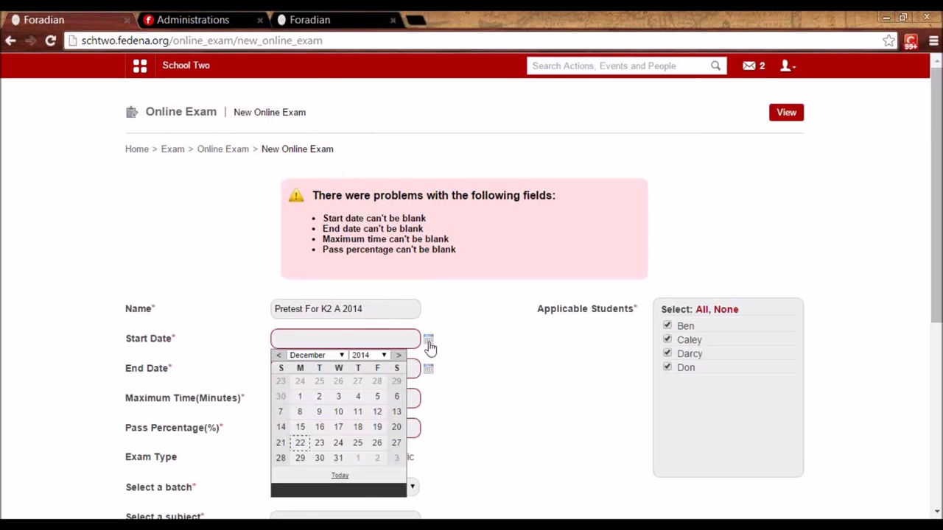
{"action": "left_click", "coordinate": [301, 443]}
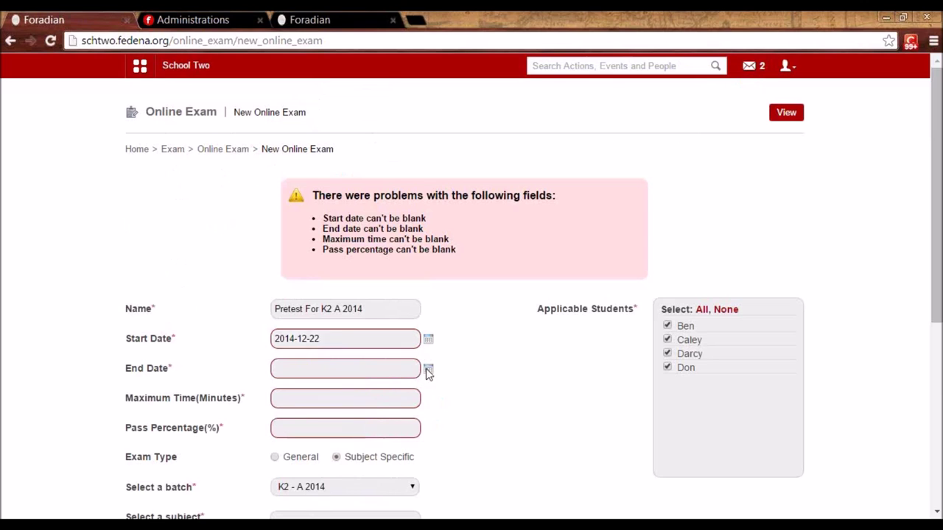
{"action": "left_click", "coordinate": [427, 369]}
{"action": "left_click", "coordinate": [299, 304]}
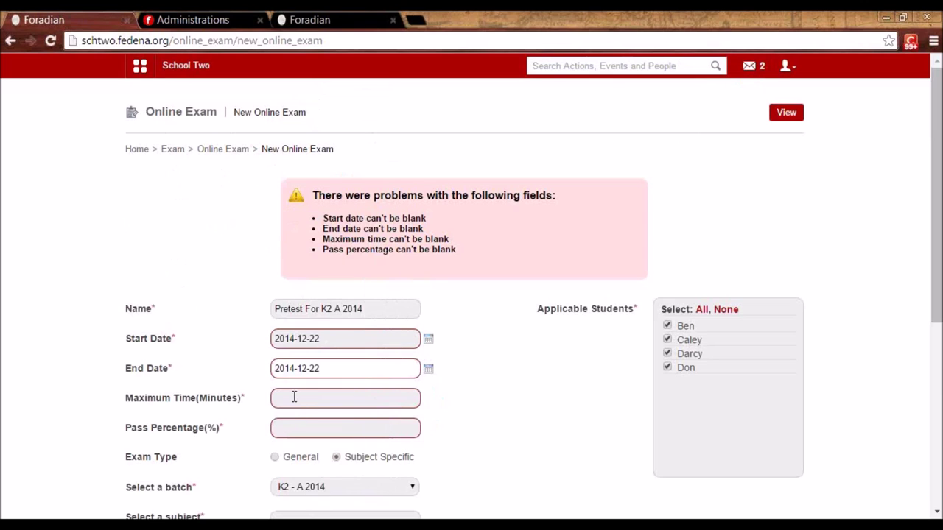
- Set maximum time to 30 minutes and pass percentage to 40, then create the exam
{"action": "left_click", "coordinate": [294, 398]}
{"action": "type", "text": "30"}
{"action": "left_click", "coordinate": [447, 439]}
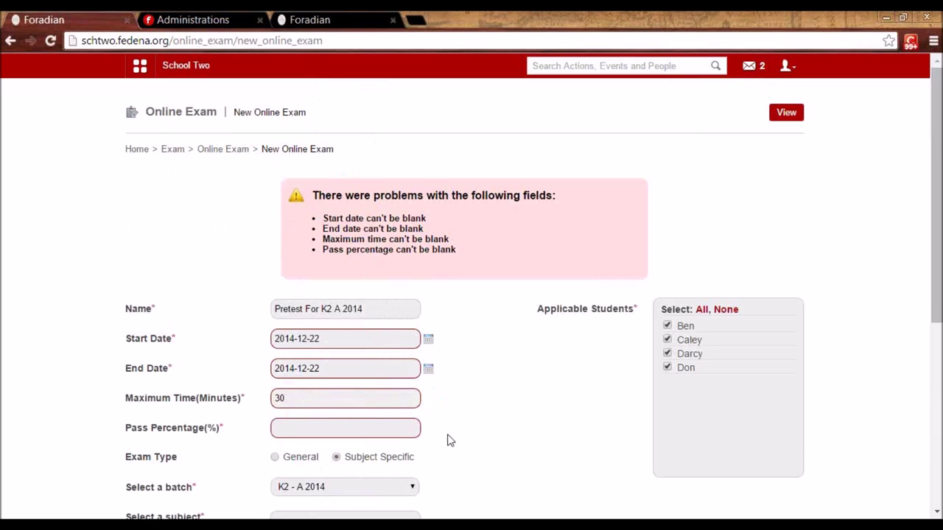
{"action": "scroll", "coordinate": [361, 427], "scroll_direction": "down", "scroll_amount": 2}
{"action": "left_click", "coordinate": [290, 291]}
{"action": "type", "text": "40"}
{"action": "left_click", "coordinate": [514, 309]}
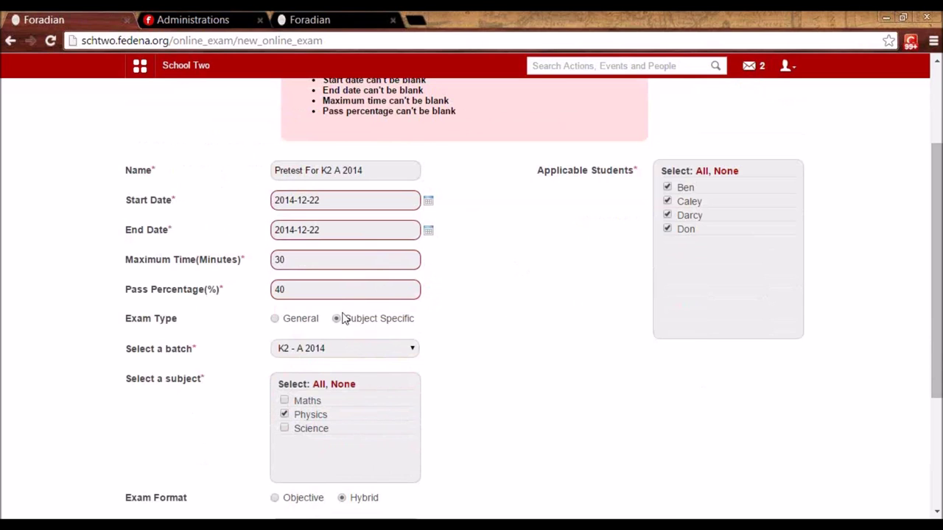
{"action": "scroll", "coordinate": [335, 390], "scroll_direction": "down", "scroll_amount": 3}
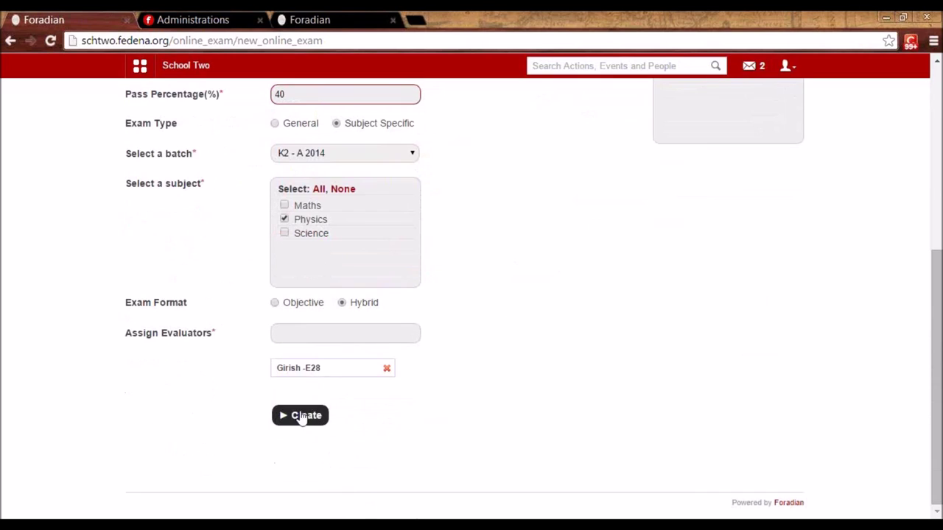
{"action": "left_click", "coordinate": [302, 417]}
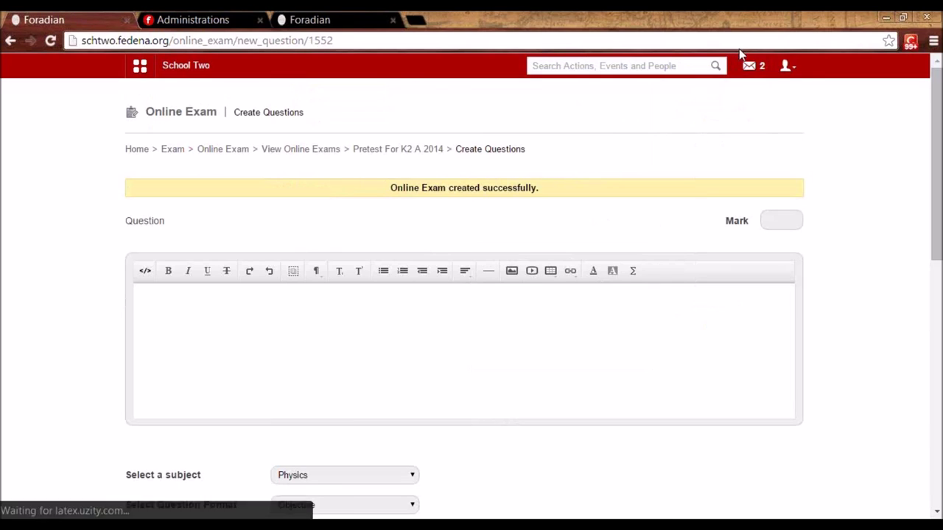
- Add the 50-mark descriptive question 'What is buoyancy?'
{"action": "left_click", "coordinate": [187, 309]}
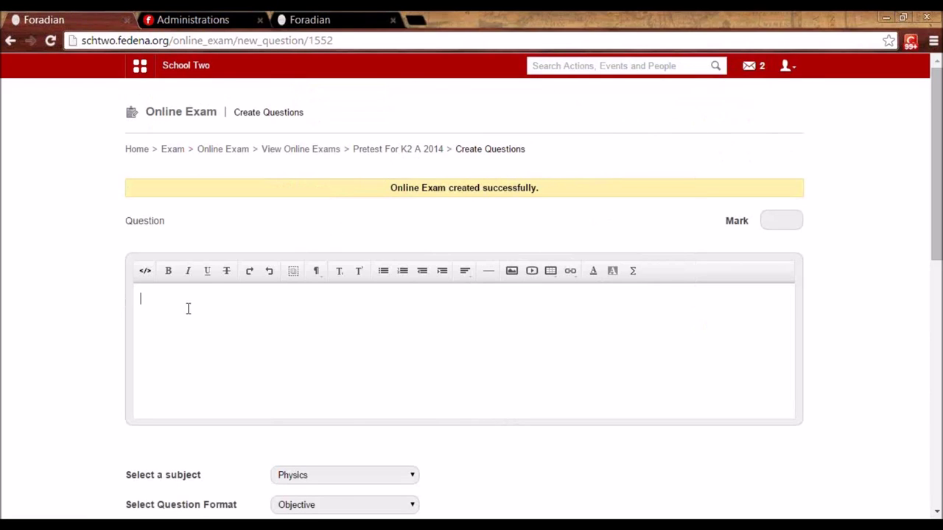
{"action": "scroll", "coordinate": [266, 280], "scroll_direction": "down", "scroll_amount": 2}
{"action": "scroll", "coordinate": [271, 284], "scroll_direction": "up", "scroll_amount": 2}
{"action": "left_click", "coordinate": [780, 218]}
{"action": "type", "text": "50"}
{"action": "left_click", "coordinate": [458, 337]}
{"action": "type", "text": "What is buoyancy"}
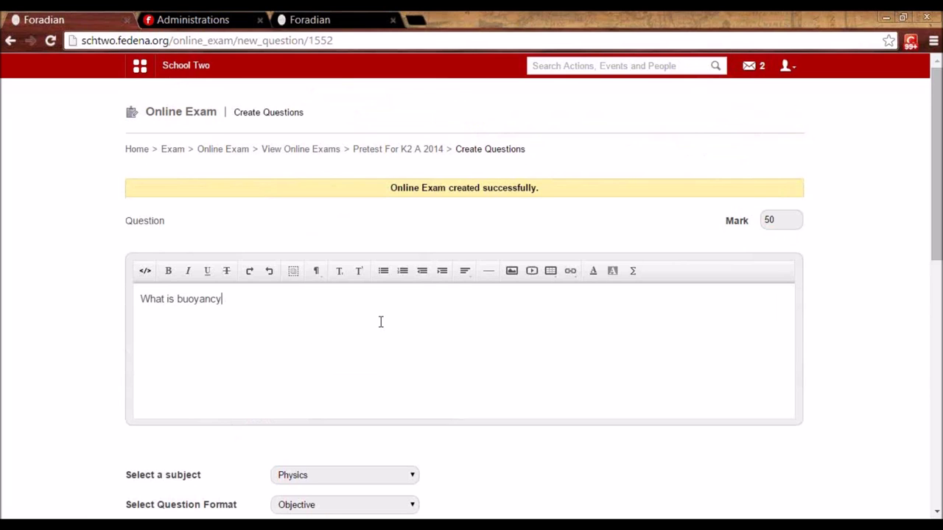
{"action": "scroll", "coordinate": [381, 322], "scroll_direction": "down", "scroll_amount": 2}
{"action": "left_click", "coordinate": [311, 366]}
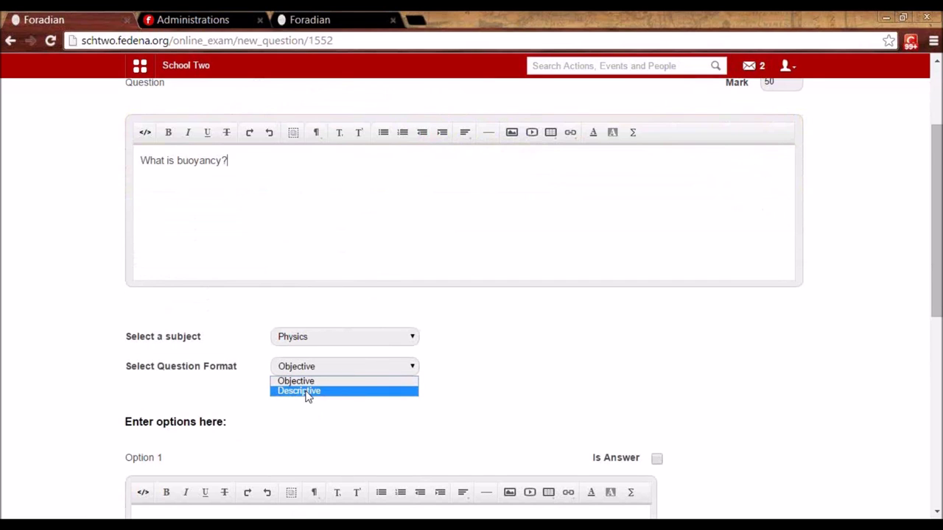
{"action": "left_click", "coordinate": [307, 392]}
{"action": "left_click", "coordinate": [147, 435]}
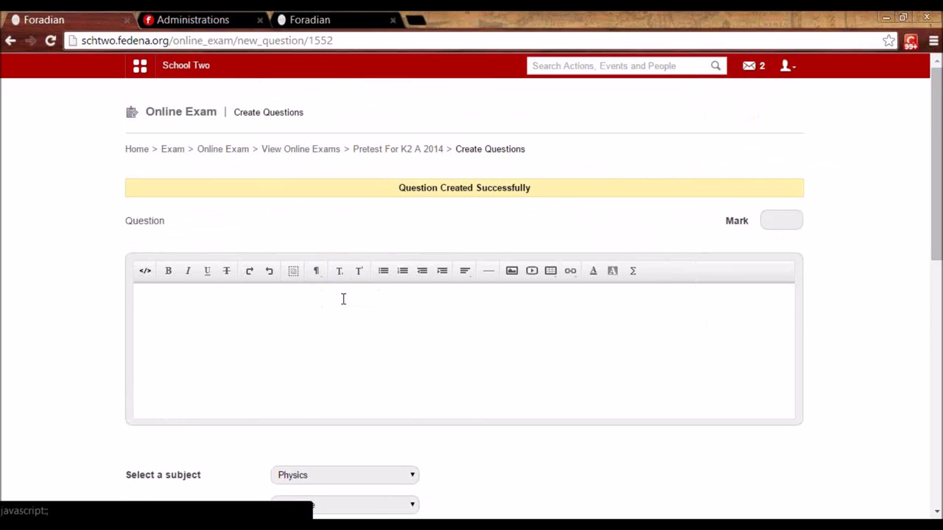
- Add the 50-mark objective question 'What is pulley?' with options a (correct) and b
{"action": "left_click", "coordinate": [781, 223]}
{"action": "type", "text": "5"}
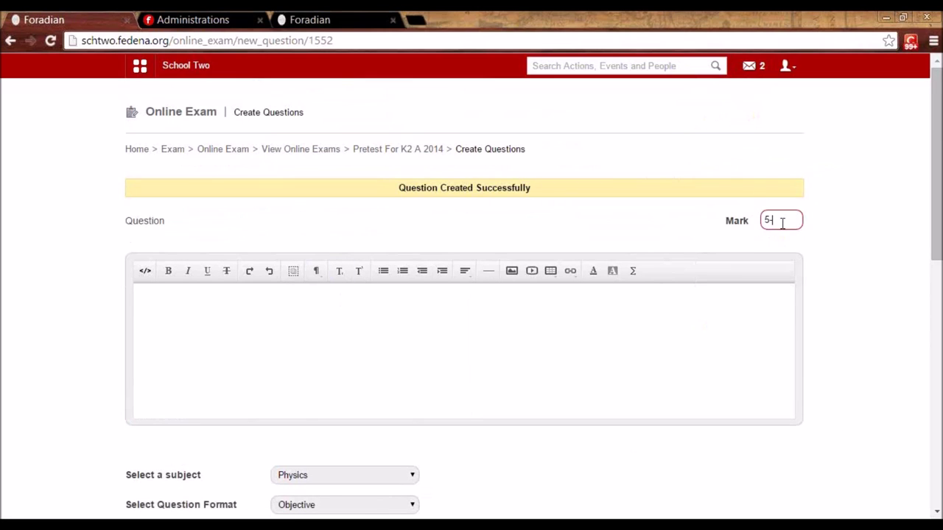
{"action": "type", "text": "0"}
{"action": "left_click", "coordinate": [509, 333]}
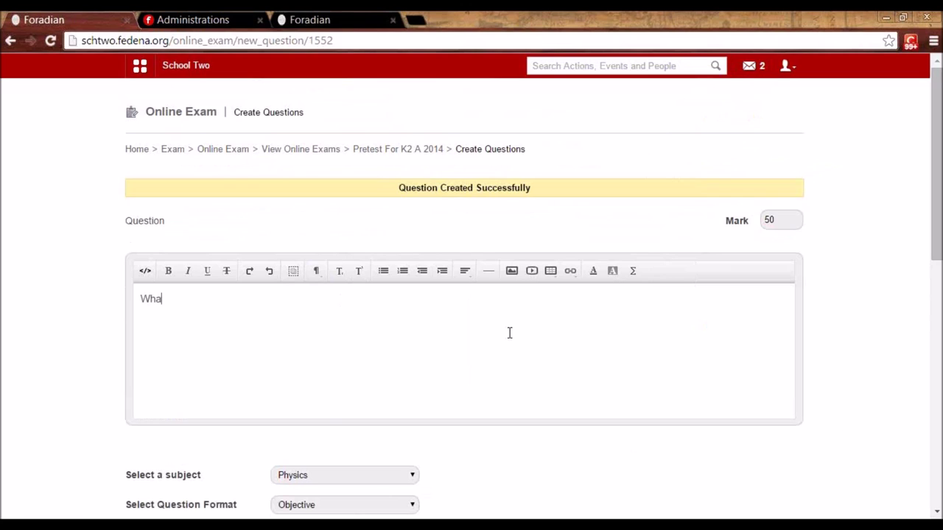
{"action": "type", "text": "What is pulley"}
{"action": "scroll", "coordinate": [508, 333], "scroll_direction": "down", "scroll_amount": 3}
{"action": "type", "text": "?"}
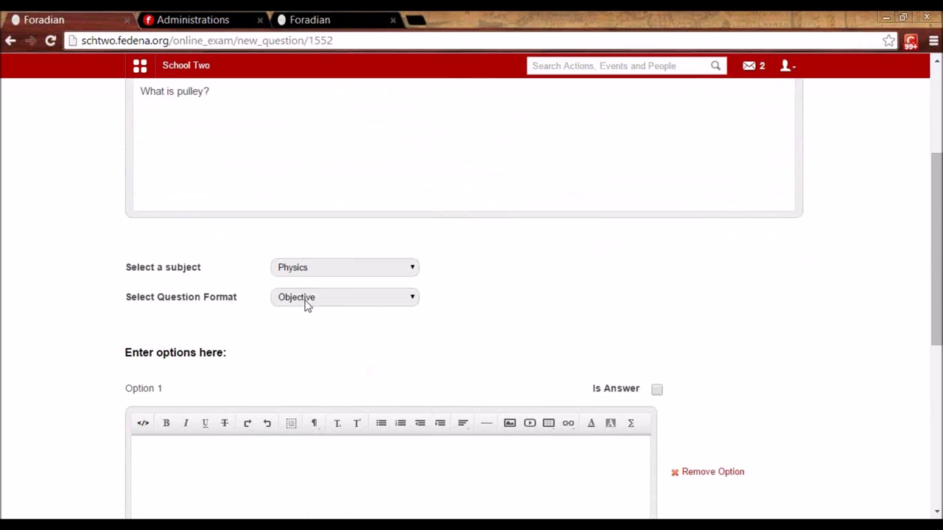
{"action": "scroll", "coordinate": [226, 368], "scroll_direction": "down", "scroll_amount": 2}
{"action": "scroll", "coordinate": [206, 341], "scroll_direction": "down", "scroll_amount": 1}
{"action": "left_click", "coordinate": [192, 444]}
{"action": "type", "text": "b"}
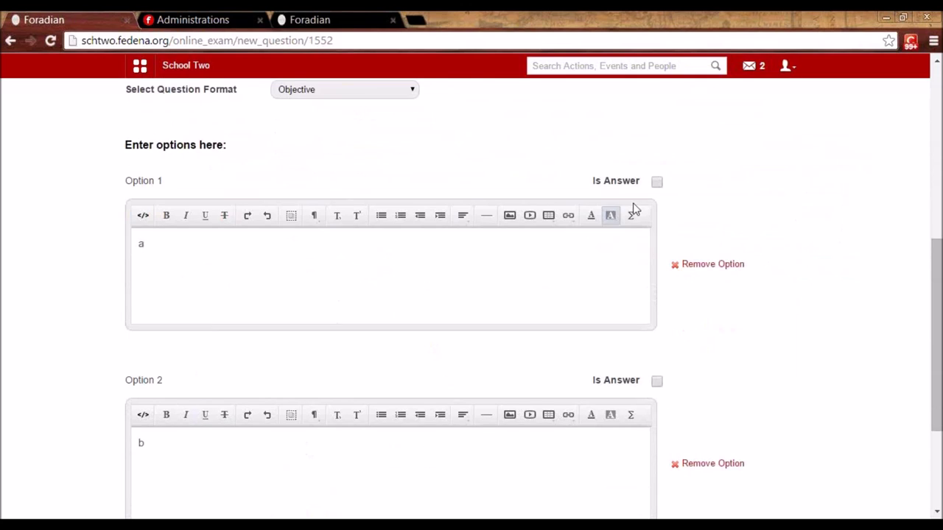
{"action": "left_click", "coordinate": [657, 182]}
{"action": "scroll", "coordinate": [288, 252], "scroll_direction": "down", "scroll_amount": 2}
{"action": "scroll", "coordinate": [287, 253], "scroll_direction": "down", "scroll_amount": 1}
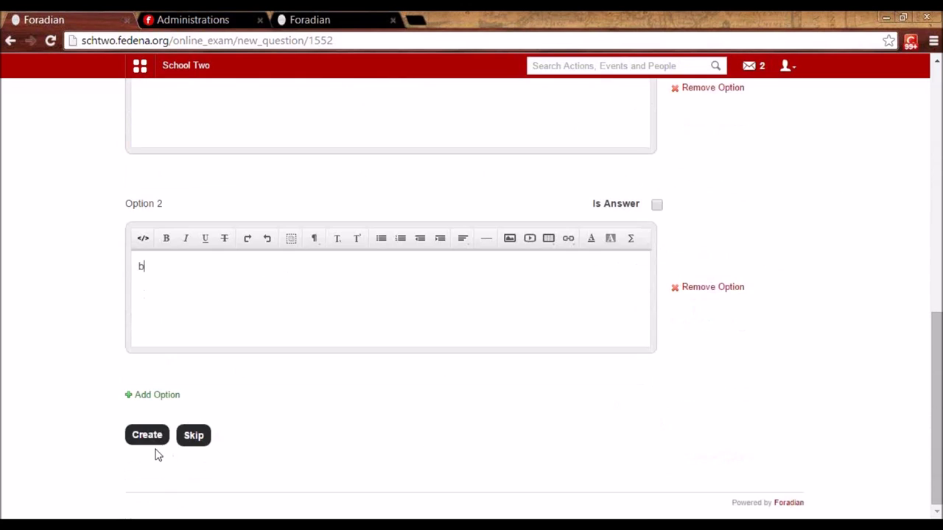
{"action": "left_click", "coordinate": [147, 442]}
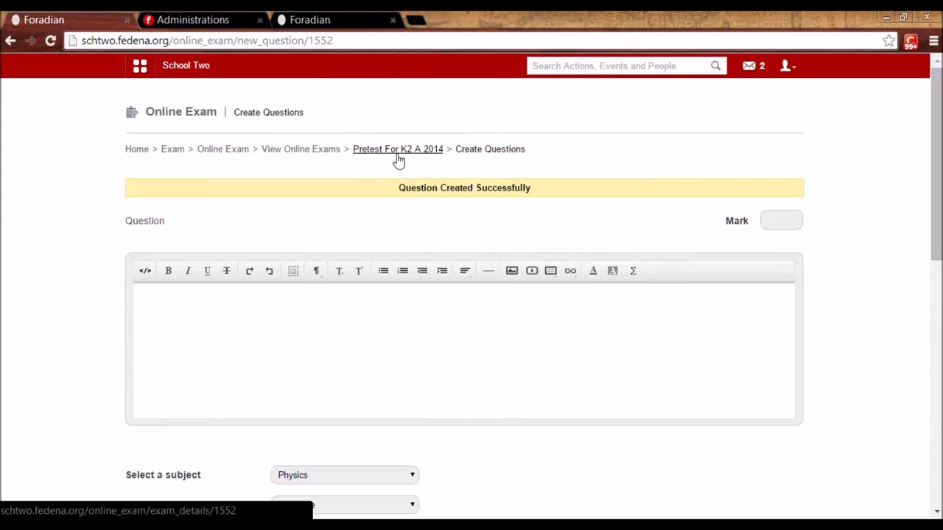
{"action": "left_click", "coordinate": [398, 150]}
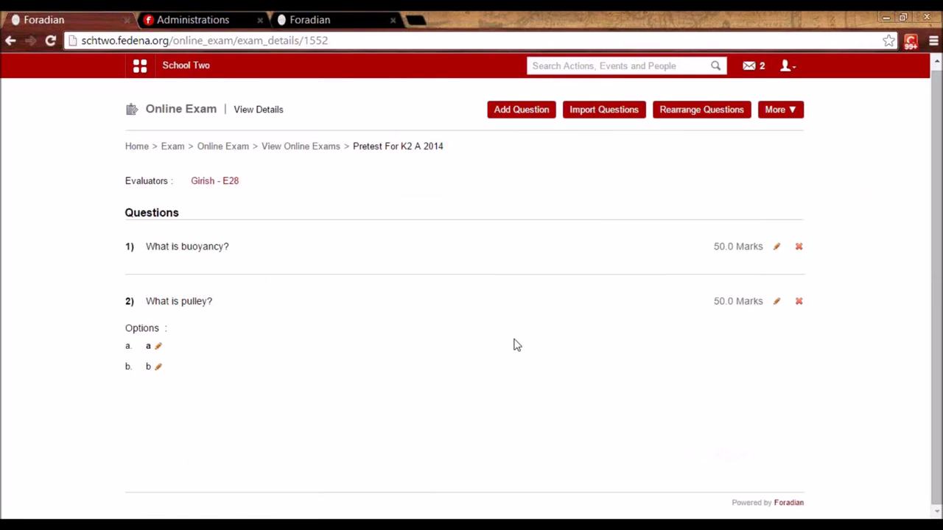
- Publish 'Pretest For K2 A 2014' from the exam's More menu
{"action": "left_click", "coordinate": [778, 112]}
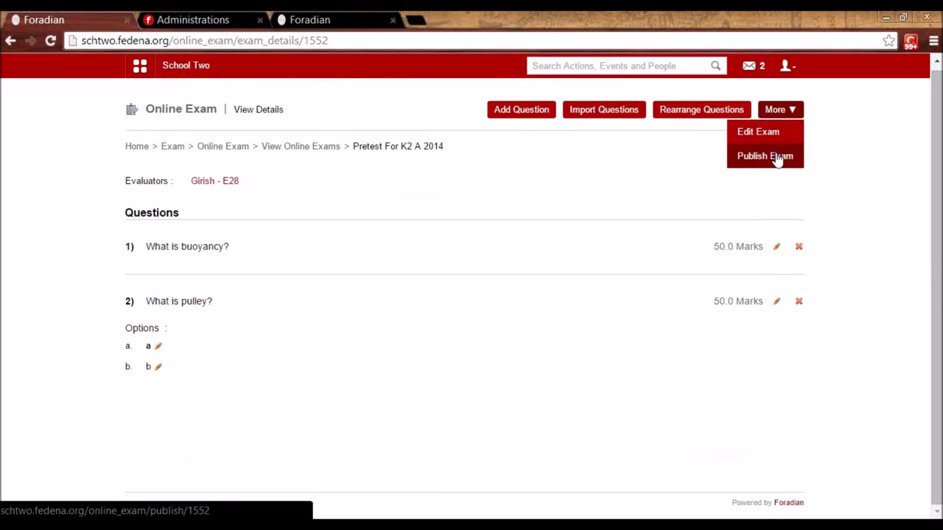
{"action": "left_click", "coordinate": [777, 157]}
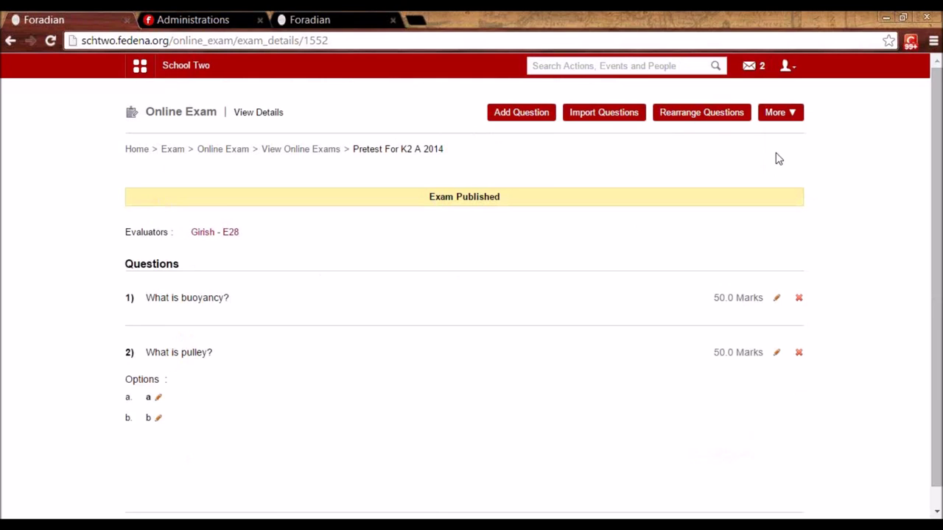
{"action": "left_click", "coordinate": [140, 66]}
- Open the Reports batch list, page to K2 - A 2014, and select a student's admission number
{"action": "left_click", "coordinate": [390, 103]}
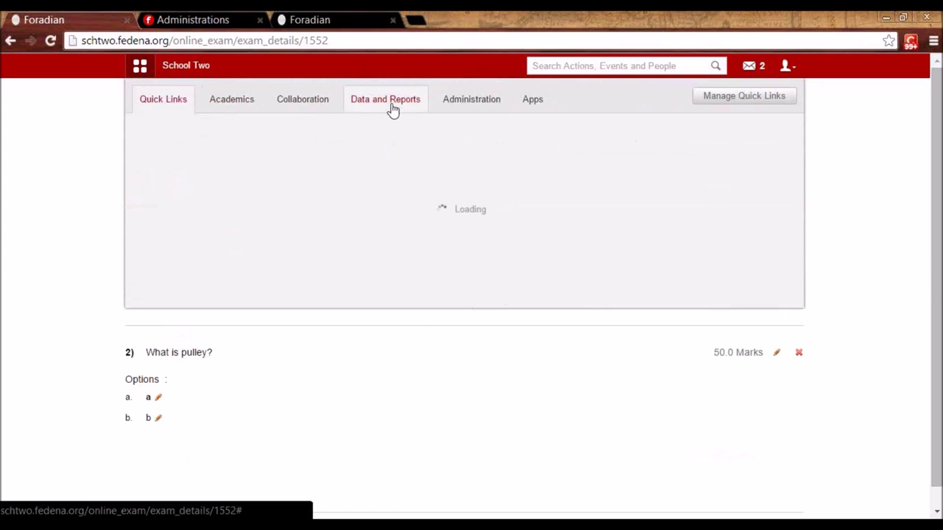
{"action": "left_click", "coordinate": [198, 193]}
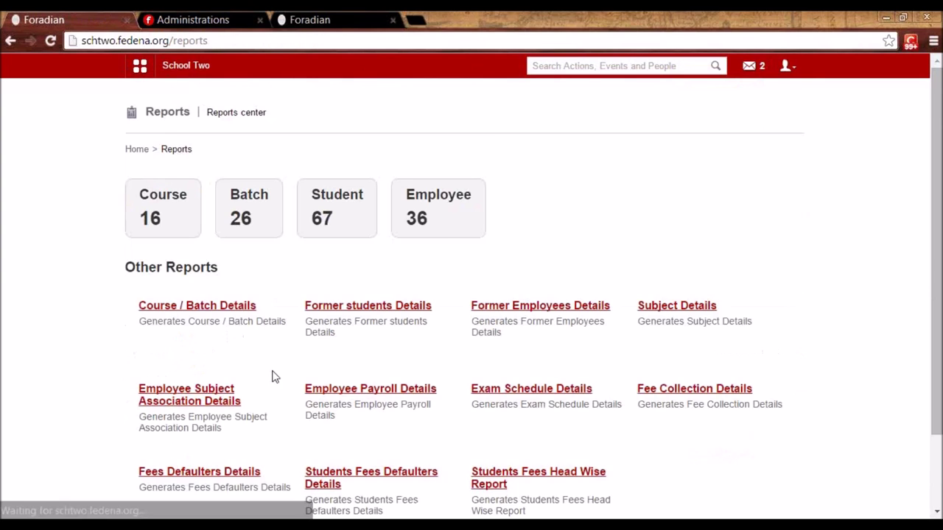
{"action": "left_click", "coordinate": [247, 221]}
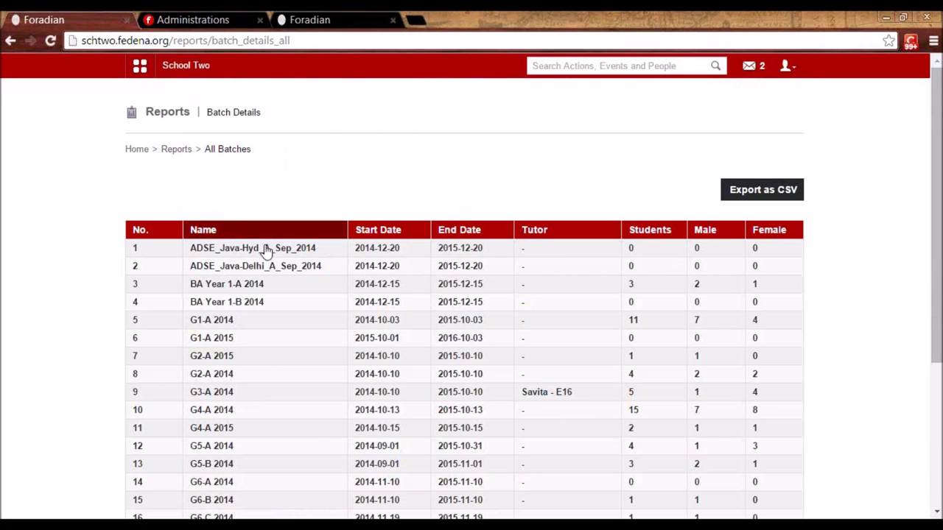
{"action": "scroll", "coordinate": [218, 397], "scroll_direction": "down", "scroll_amount": 1}
{"action": "scroll", "coordinate": [218, 397], "scroll_direction": "down", "scroll_amount": 1}
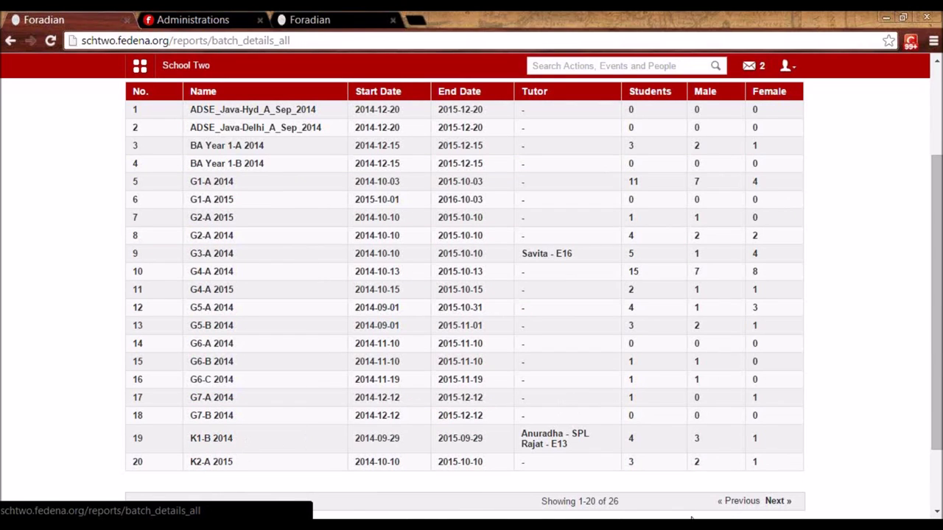
{"action": "left_click", "coordinate": [777, 503]}
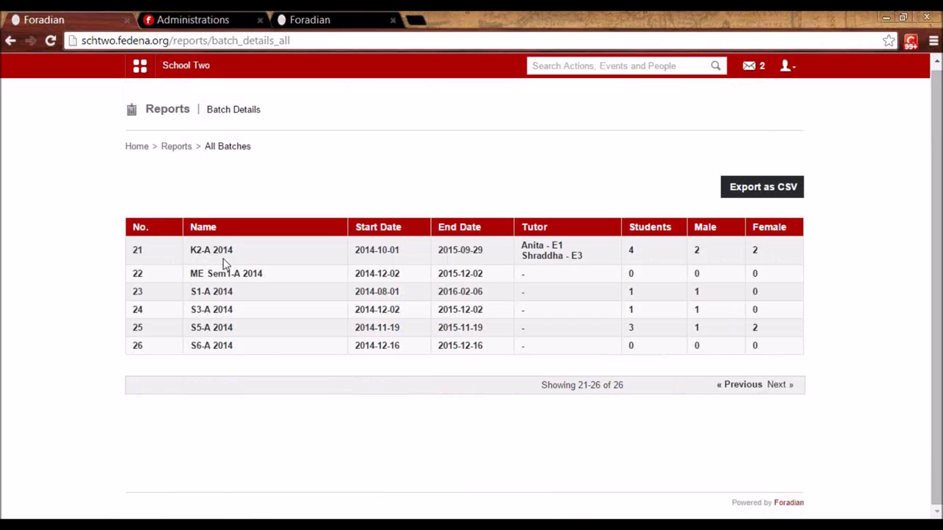
{"action": "left_click", "coordinate": [212, 254]}
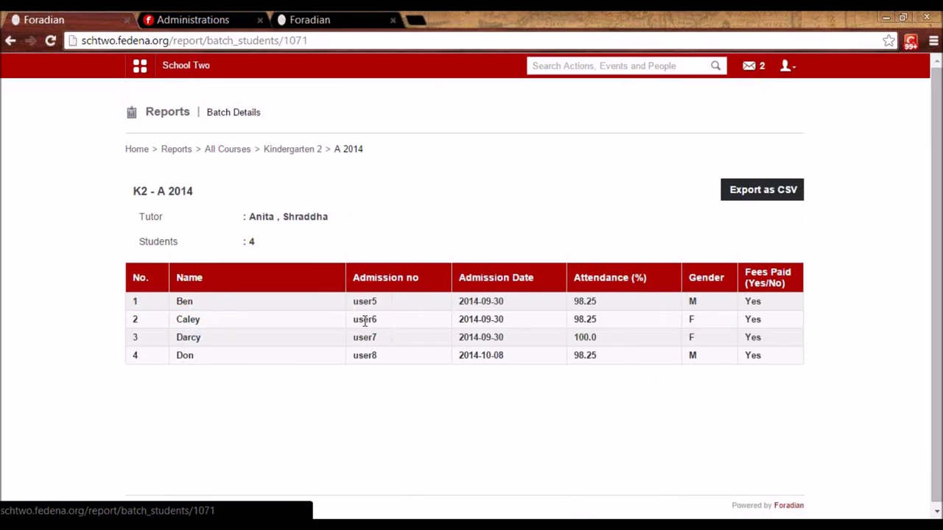
{"action": "double_click", "coordinate": [367, 322]}
{"action": "key", "text": "ctrl+c"}
- Log out of the admin account and log in with the student's username and password
{"action": "left_click", "coordinate": [786, 65]}
{"action": "left_click", "coordinate": [762, 123]}
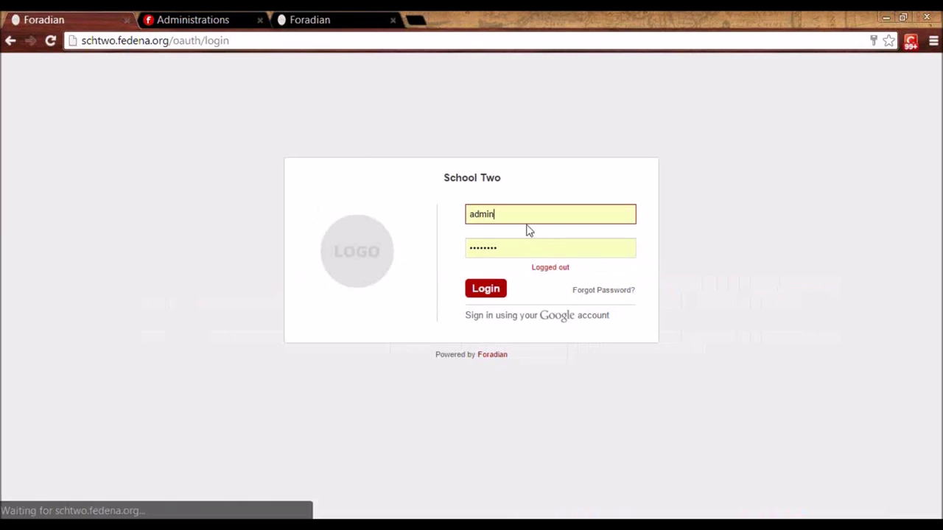
{"action": "double_click", "coordinate": [492, 215]}
{"action": "key", "text": "ctrl+v"}
{"action": "key", "text": "Tab"}
{"action": "key", "text": "ctrl+v"}
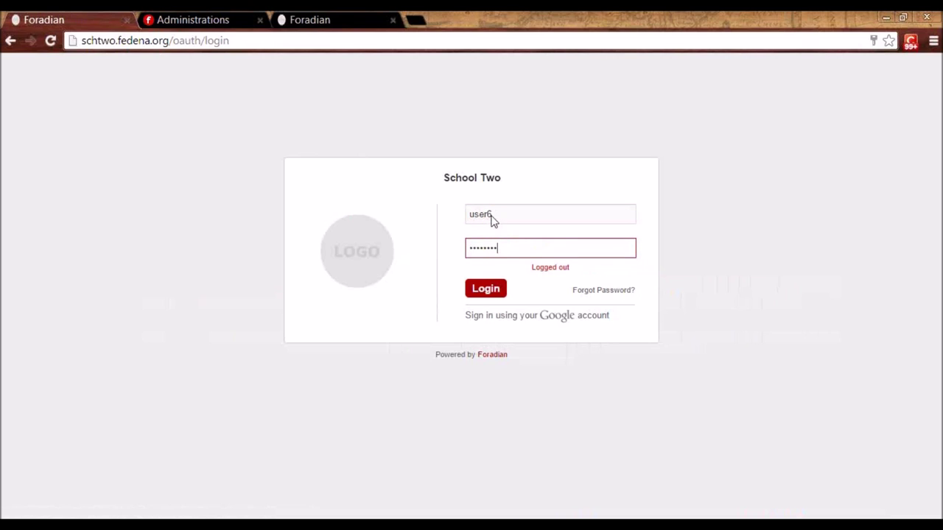
{"action": "key", "text": "Return"}
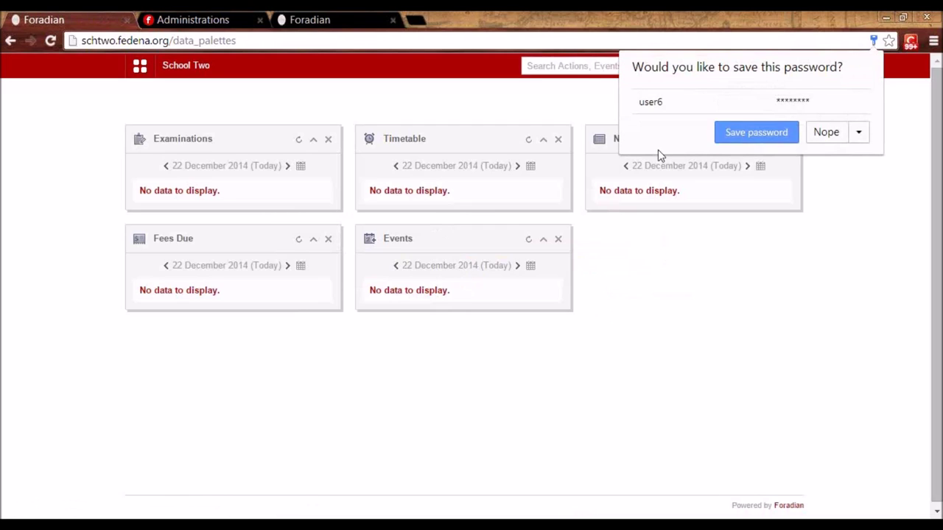
{"action": "left_click", "coordinate": [818, 128]}
- Open the student's Online Exam page from Academics
{"action": "left_click", "coordinate": [142, 70]}
{"action": "left_click", "coordinate": [228, 105]}
{"action": "left_click", "coordinate": [519, 187]}
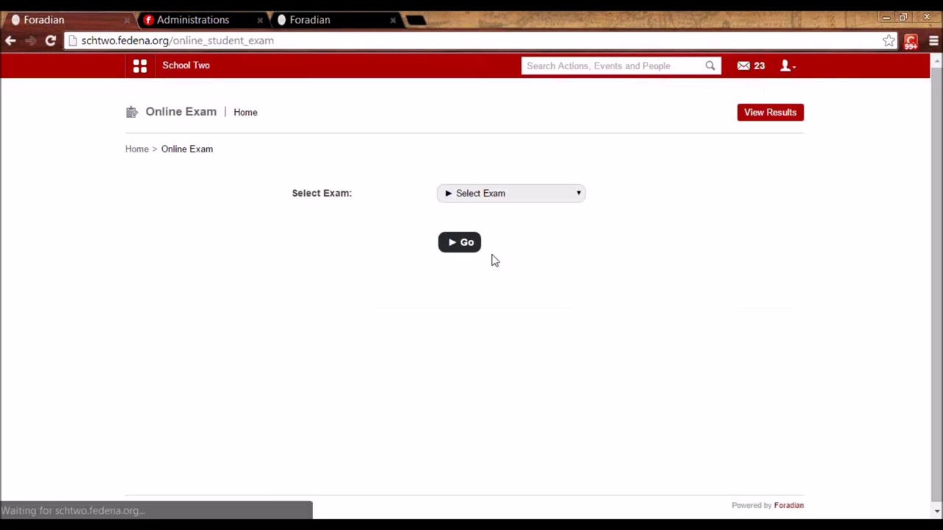
- Select 'Pretest For K2 A 2014' and start the exam in a maximized window
{"action": "left_click", "coordinate": [478, 194]}
{"action": "left_click", "coordinate": [473, 217]}
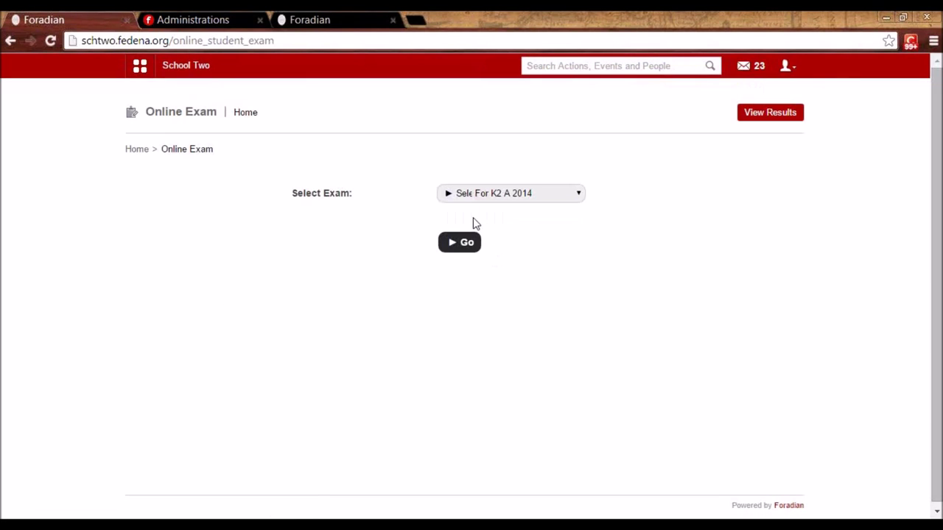
{"action": "left_click", "coordinate": [452, 249]}
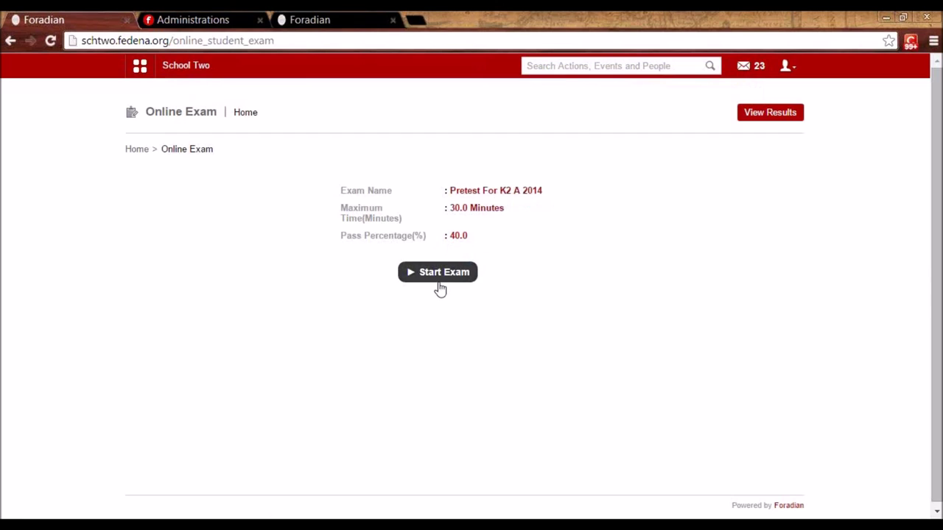
{"action": "left_click", "coordinate": [437, 278]}
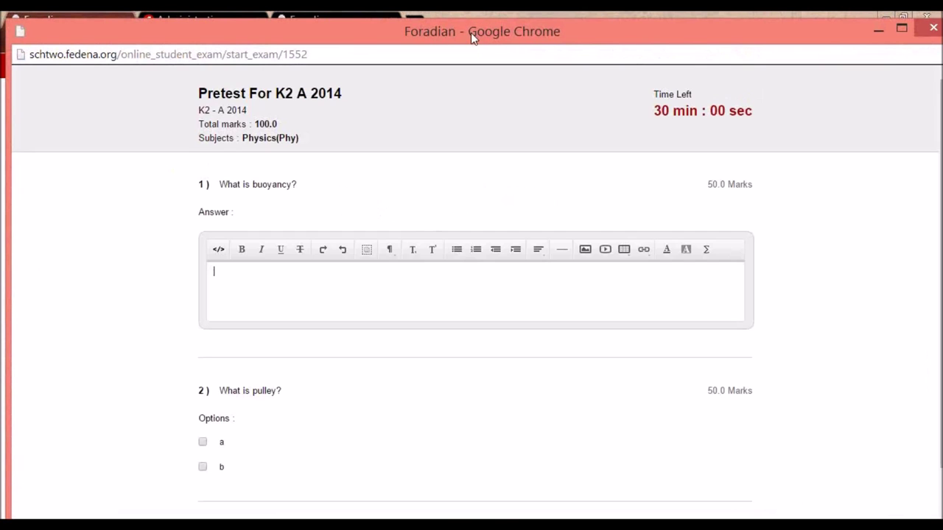
{"action": "double_click", "coordinate": [473, 31]}
- Type an answer for question 1, choose option a for question 2, and finish the exam
{"action": "left_click", "coordinate": [292, 263]}
{"action": "type", "text": "sgdfgfdgf"}
{"action": "scroll", "coordinate": [263, 221], "scroll_direction": "down", "scroll_amount": 2}
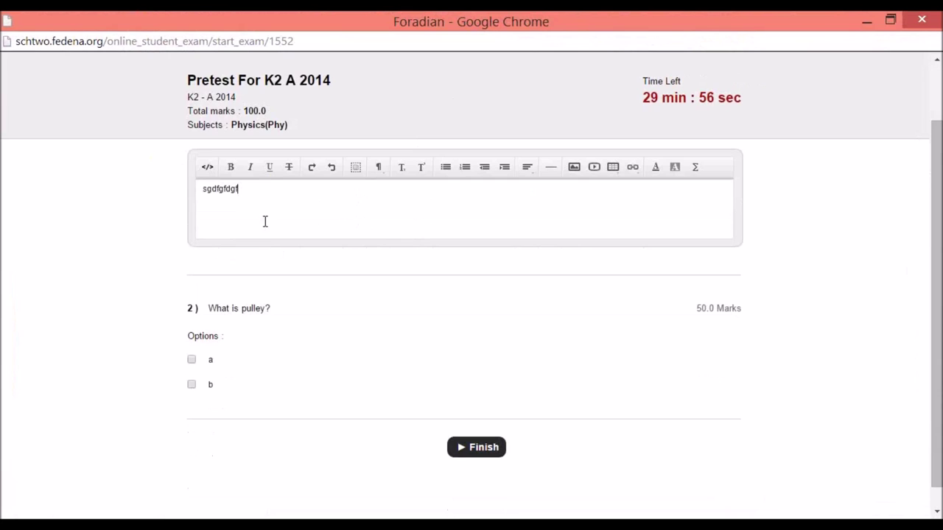
{"action": "left_click", "coordinate": [192, 359]}
{"action": "scroll", "coordinate": [406, 317], "scroll_direction": "up", "scroll_amount": 1}
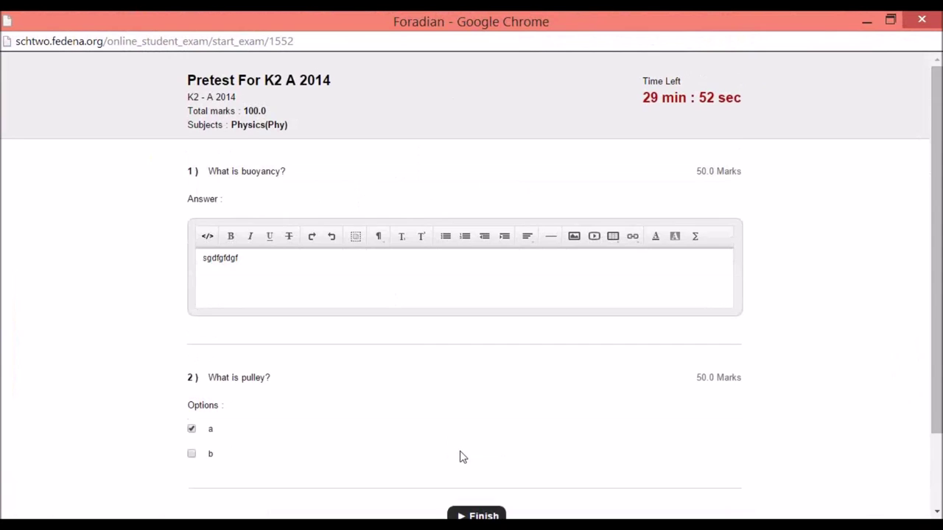
{"action": "scroll", "coordinate": [461, 455], "scroll_direction": "down", "scroll_amount": 1}
{"action": "scroll", "coordinate": [532, 378], "scroll_direction": "up", "scroll_amount": 1}
{"action": "scroll", "coordinate": [567, 301], "scroll_direction": "down", "scroll_amount": 1}
{"action": "left_click", "coordinate": [469, 435]}
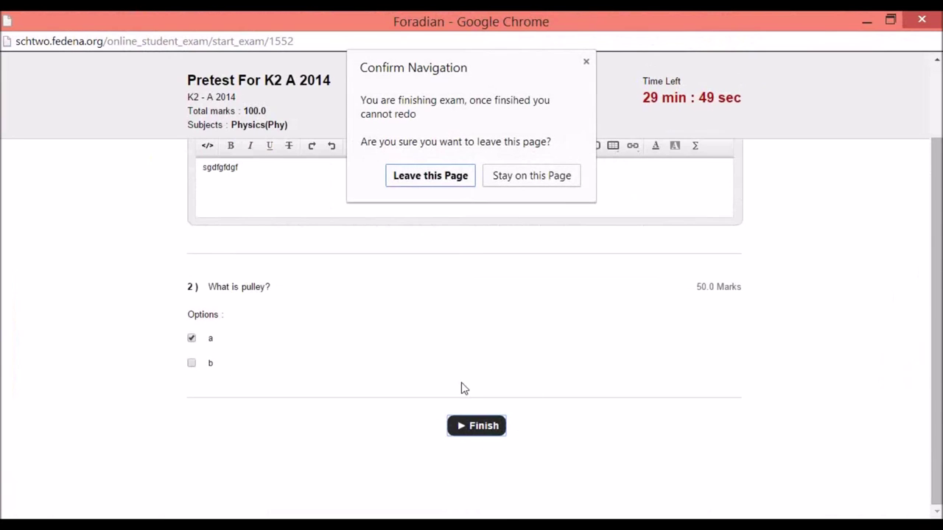
{"action": "left_click", "coordinate": [448, 184]}
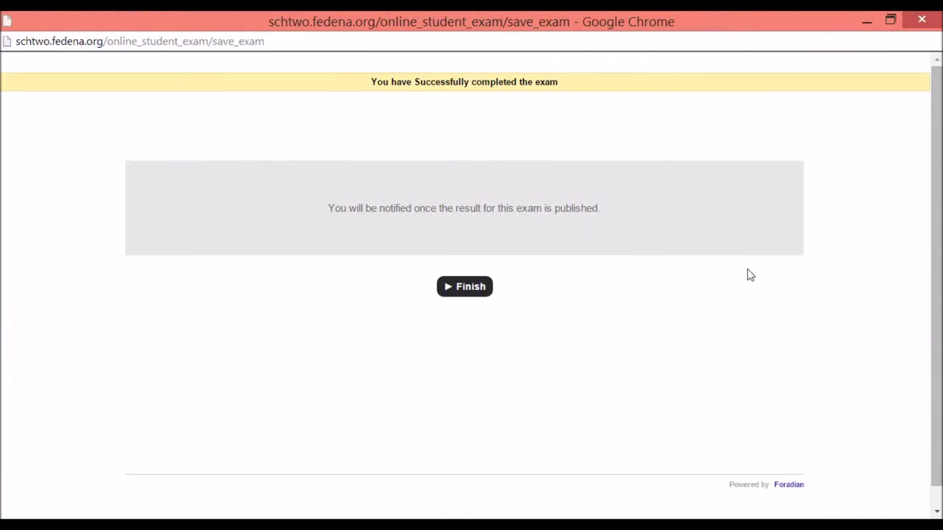
- Finish the student's exam and sign out of the student account
{"action": "left_click", "coordinate": [476, 288]}
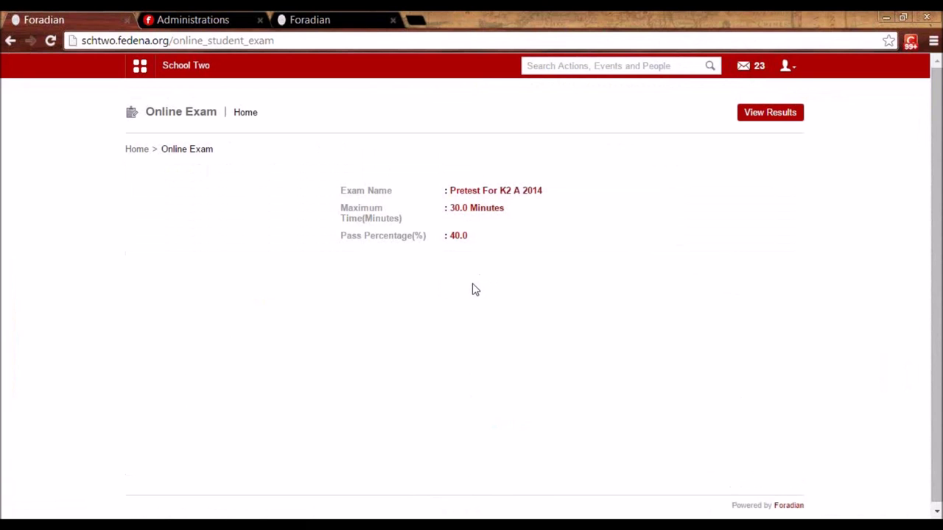
{"action": "left_click", "coordinate": [786, 65]}
{"action": "left_click", "coordinate": [740, 122]}
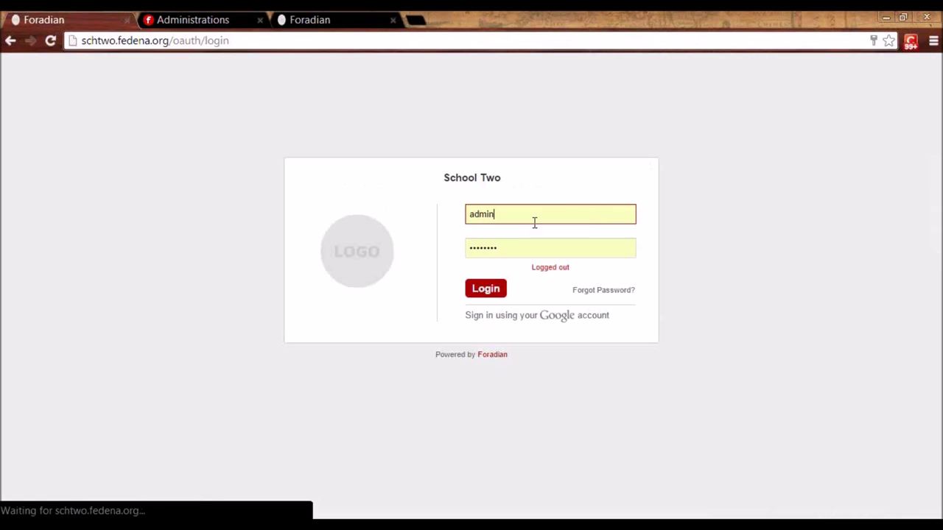
- Sign in with the teacher's employee username and password
{"action": "double_click", "coordinate": [490, 214]}
{"action": "type", "text": "E28"}
{"action": "key", "text": "Tab"}
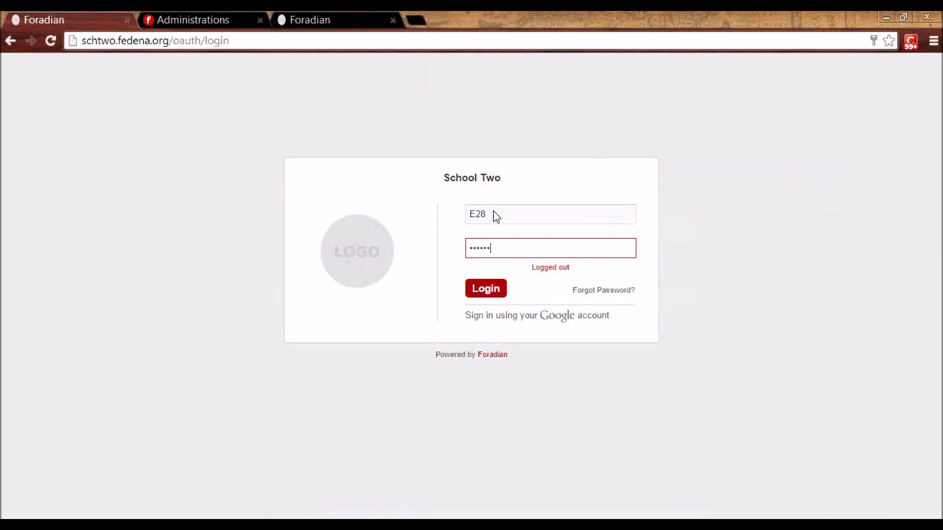
{"action": "key", "text": "Return"}
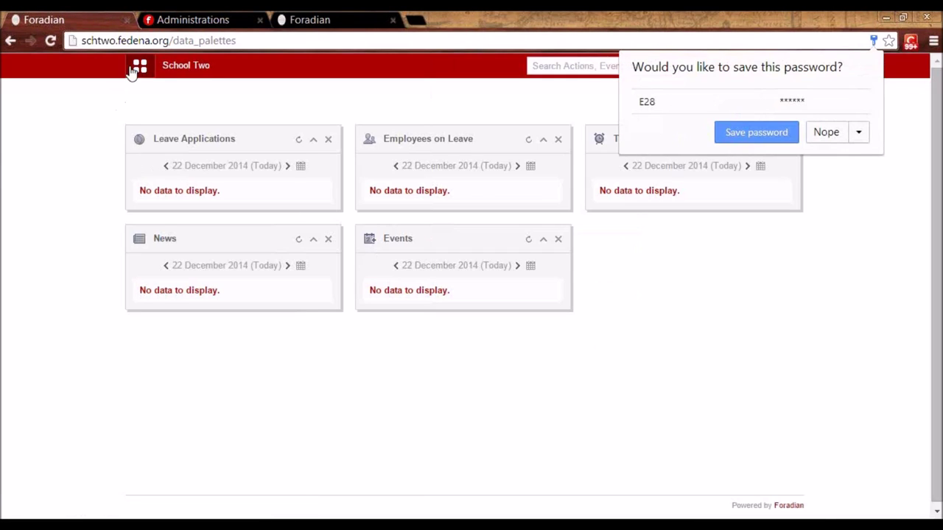
- Go to Academics > Examination > Evaluate Online Exams
{"action": "left_click", "coordinate": [139, 66]}
{"action": "left_click", "coordinate": [231, 101]}
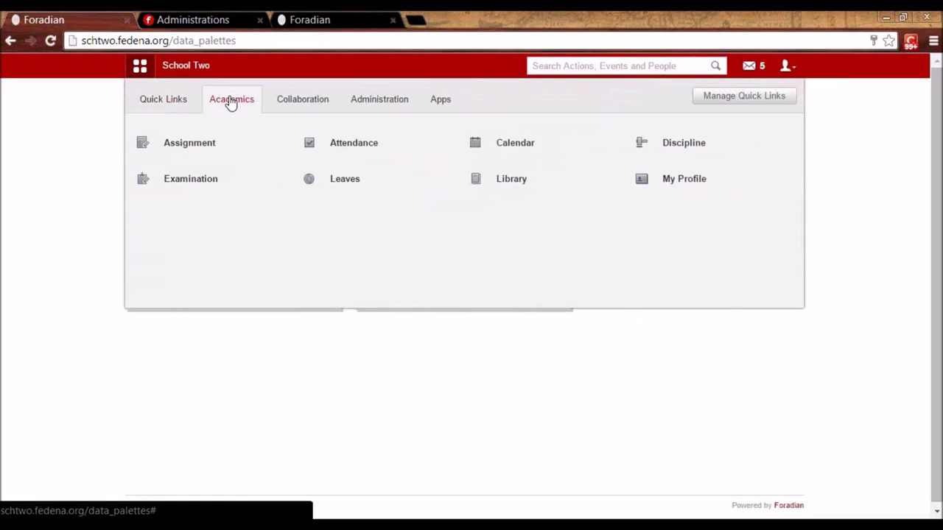
{"action": "mouse_move", "coordinate": [194, 185]}
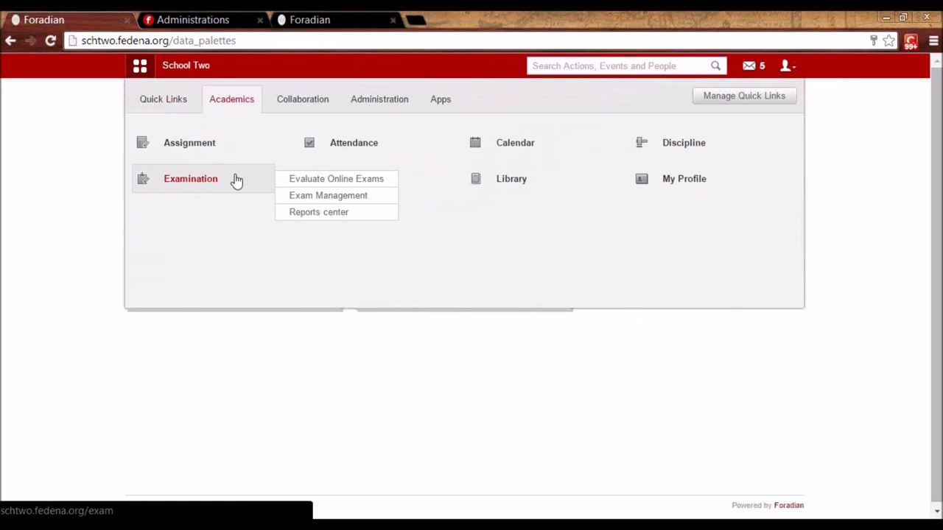
{"action": "left_click", "coordinate": [297, 185]}
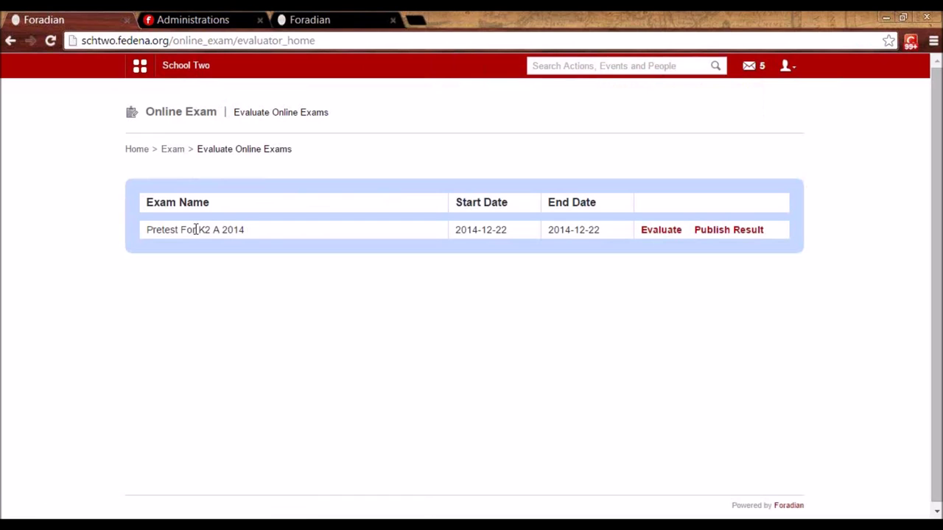
- For batch K2 - A 2014, award the submitted answer 20 marks and save
{"action": "left_click", "coordinate": [659, 230]}
{"action": "left_click", "coordinate": [346, 194]}
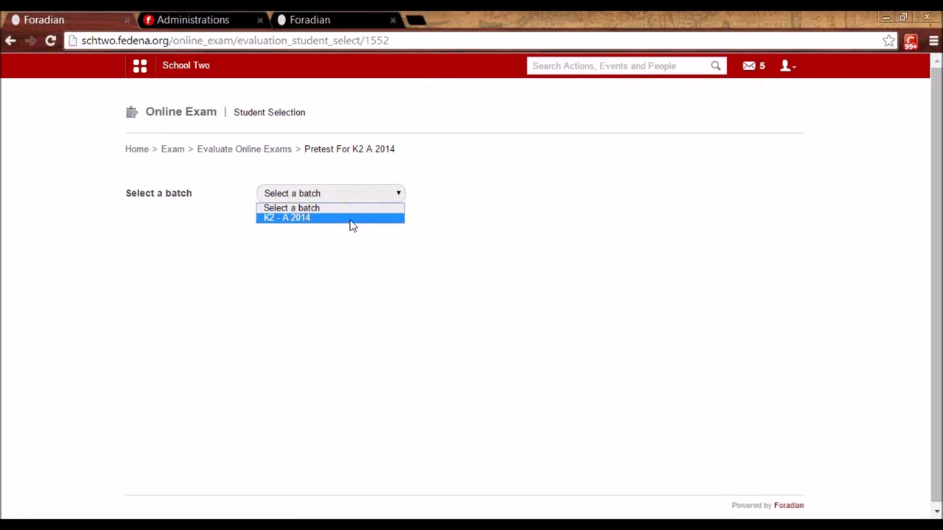
{"action": "left_click", "coordinate": [344, 218]}
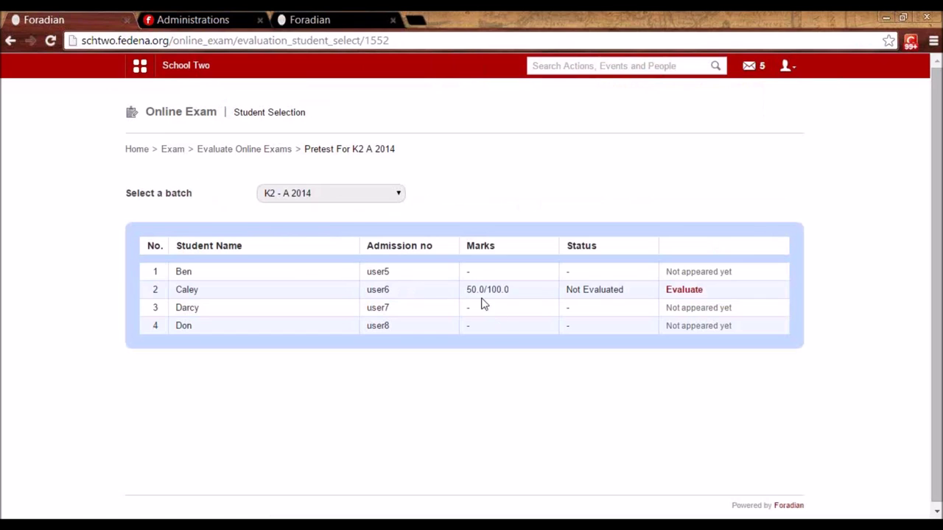
{"action": "left_click", "coordinate": [691, 291]}
{"action": "left_click", "coordinate": [192, 364]}
{"action": "type", "text": "2"}
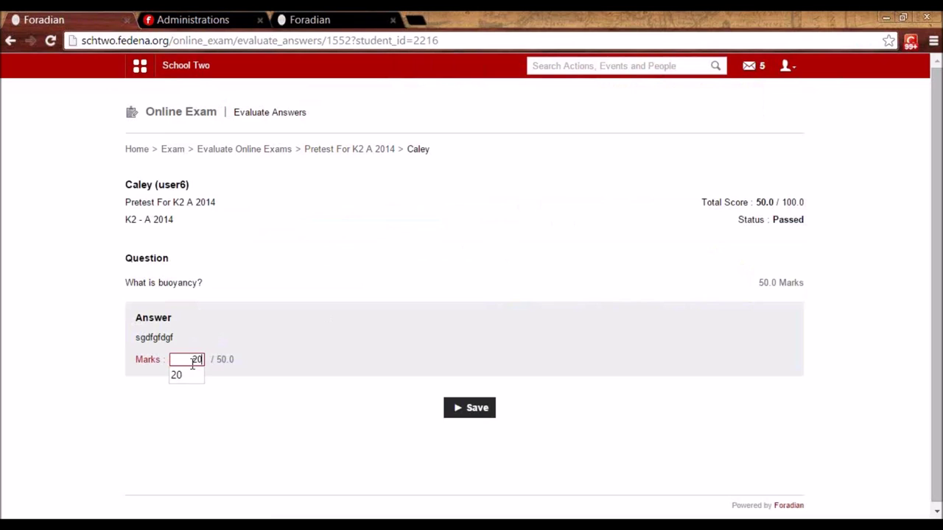
{"action": "type", "text": "0"}
{"action": "left_click", "coordinate": [475, 416]}
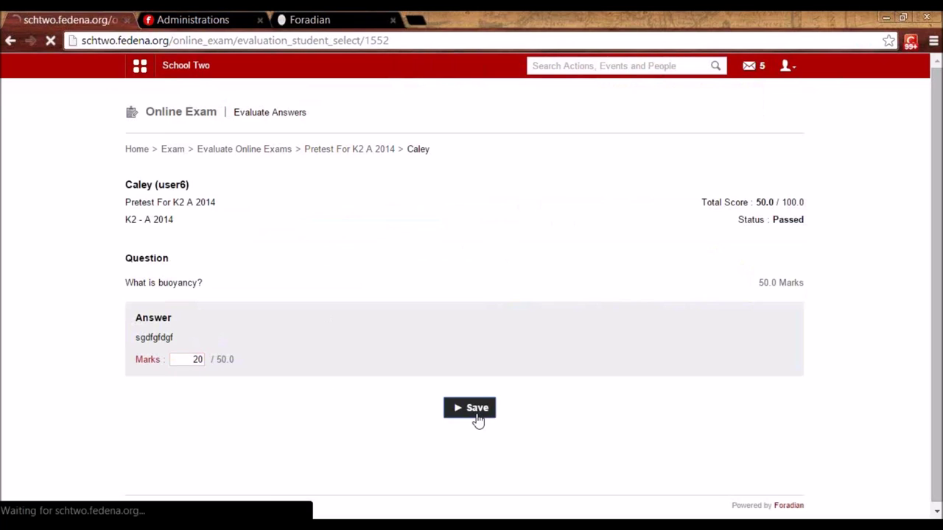
- Publish the results of Pretest For K2 A 2014
{"action": "left_click", "coordinate": [220, 153]}
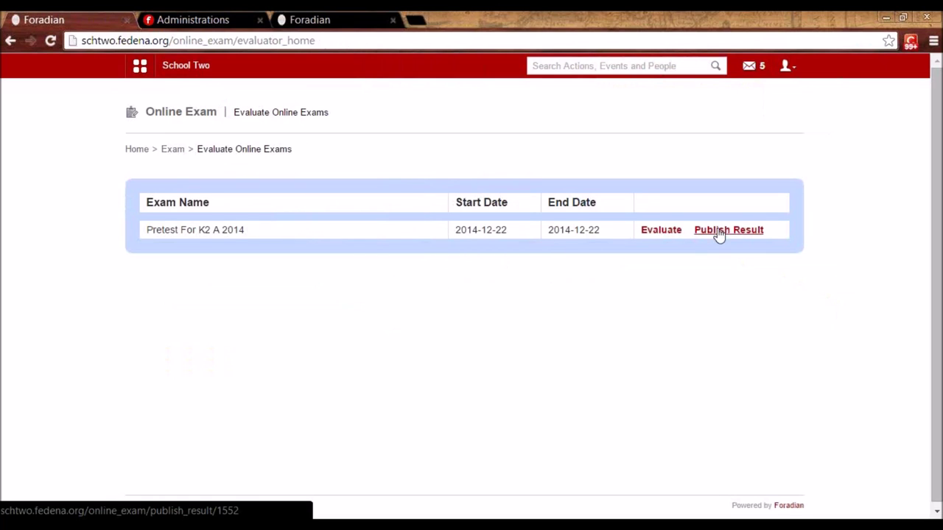
{"action": "left_click", "coordinate": [719, 231]}
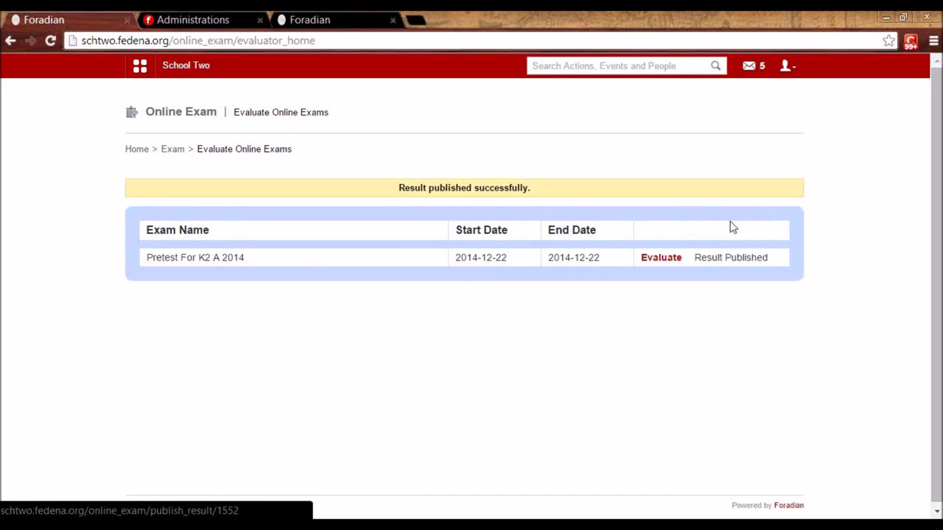
{"action": "left_click", "coordinate": [786, 68]}
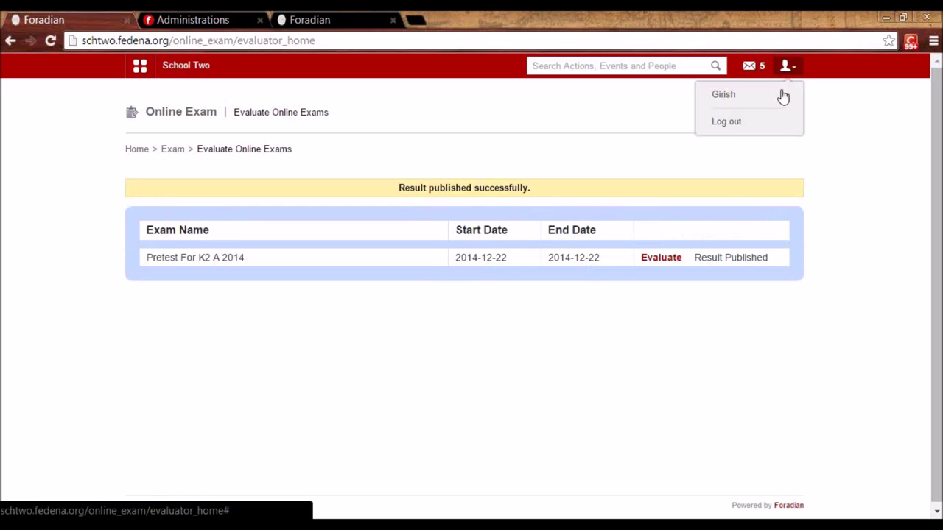
- Sign out of the teacher account and sign in with the student's credentials
{"action": "left_click", "coordinate": [748, 125]}
{"action": "double_click", "coordinate": [486, 214]}
{"action": "type", "text": "user6"}
{"action": "key", "text": "Tab"}
{"action": "type", "text": "u"}
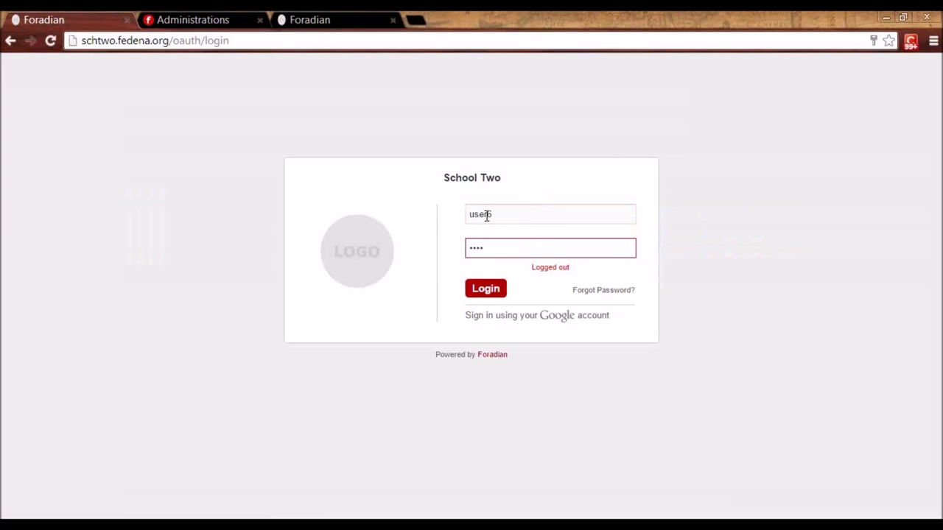
{"action": "key", "text": "Return"}
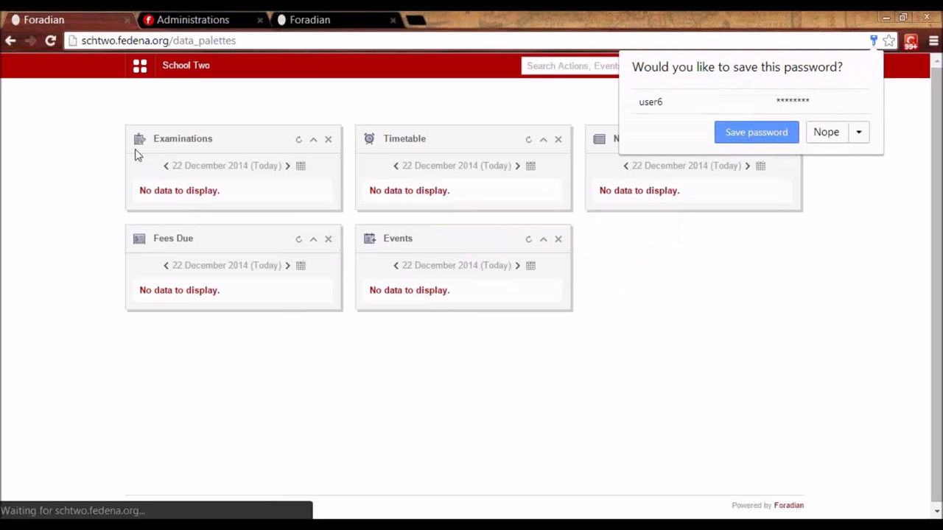
- View the Pretest For K2 A 2014 result (70.0/100, Passed), then sign out
{"action": "left_click", "coordinate": [137, 67]}
{"action": "left_click", "coordinate": [241, 111]}
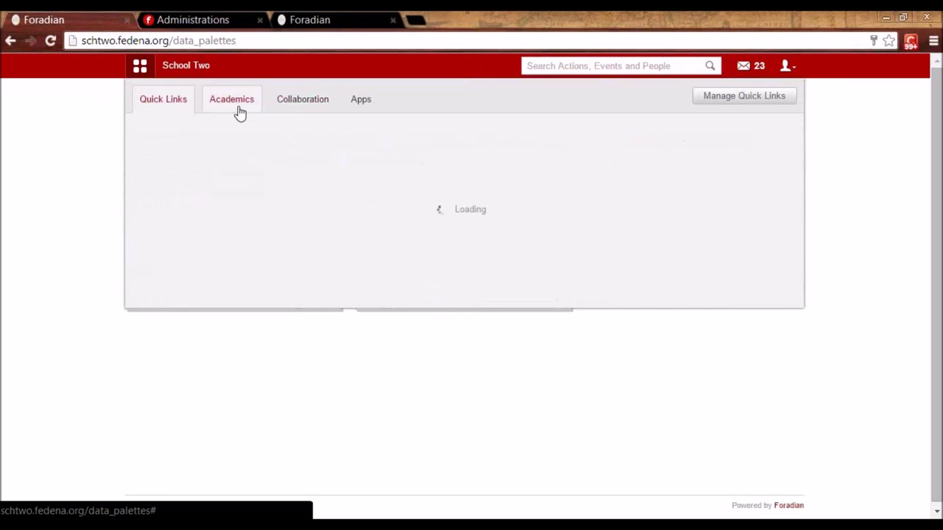
{"action": "left_click", "coordinate": [553, 179]}
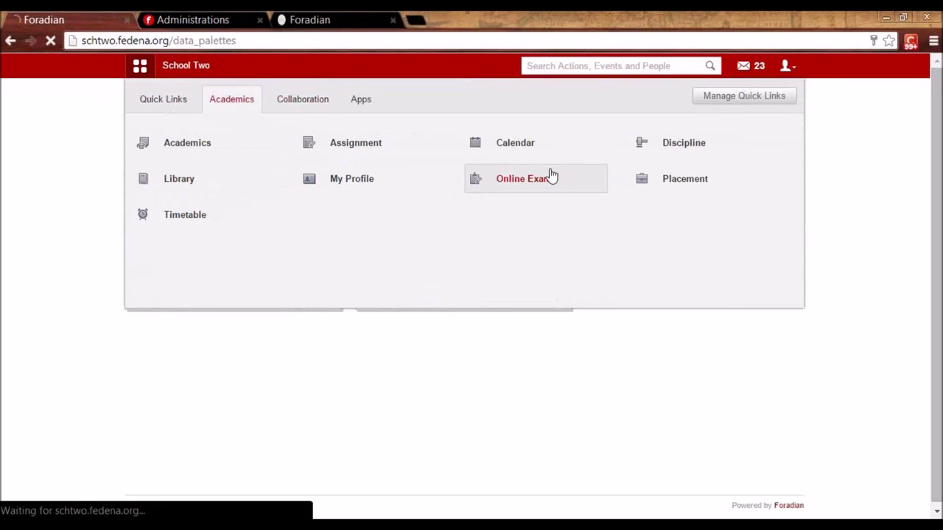
{"action": "left_click", "coordinate": [475, 193]}
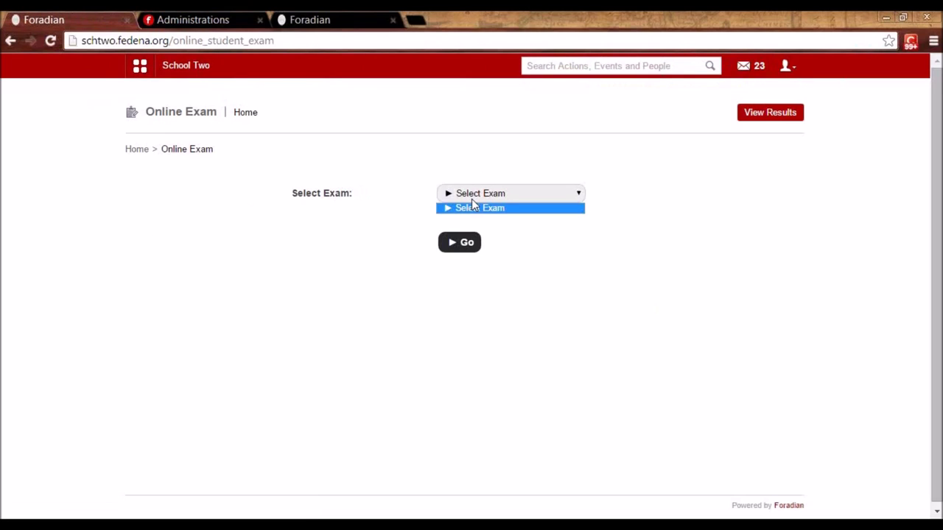
{"action": "left_click", "coordinate": [755, 118]}
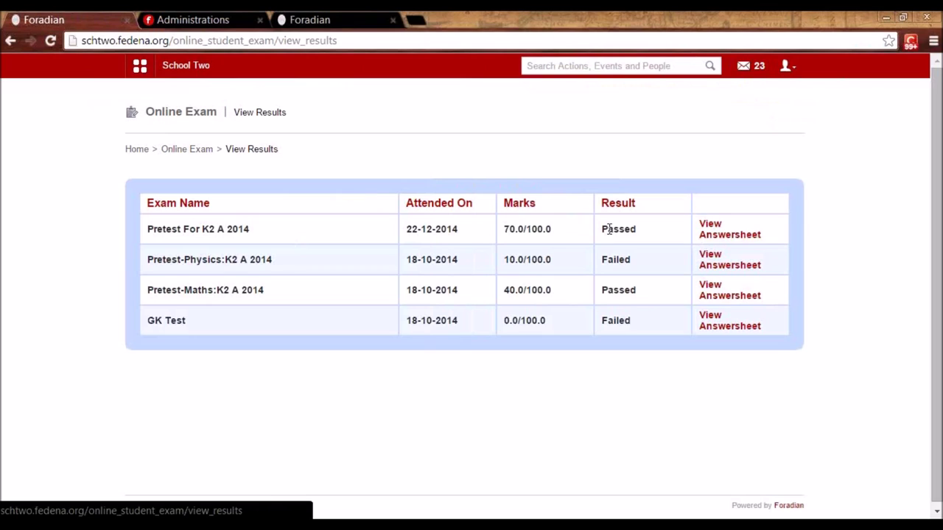
{"action": "left_click", "coordinate": [785, 66]}
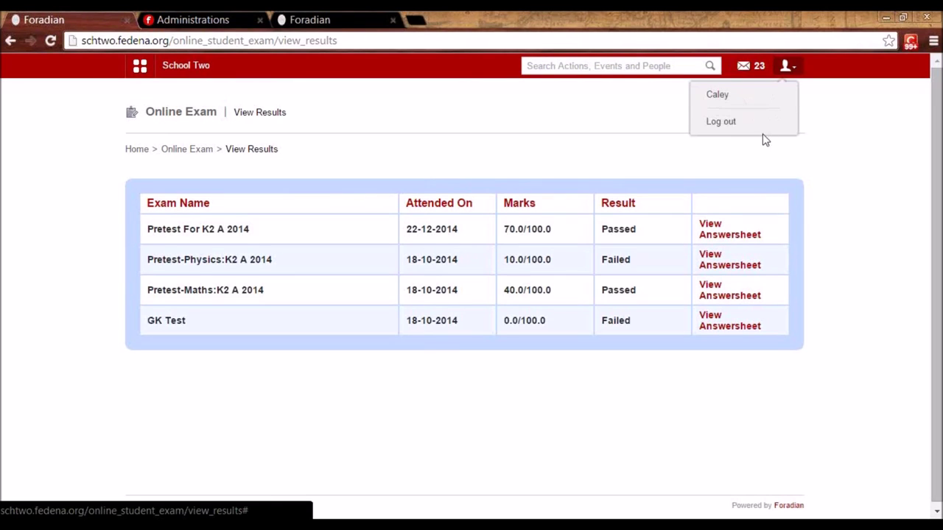
{"action": "left_click", "coordinate": [752, 128]}
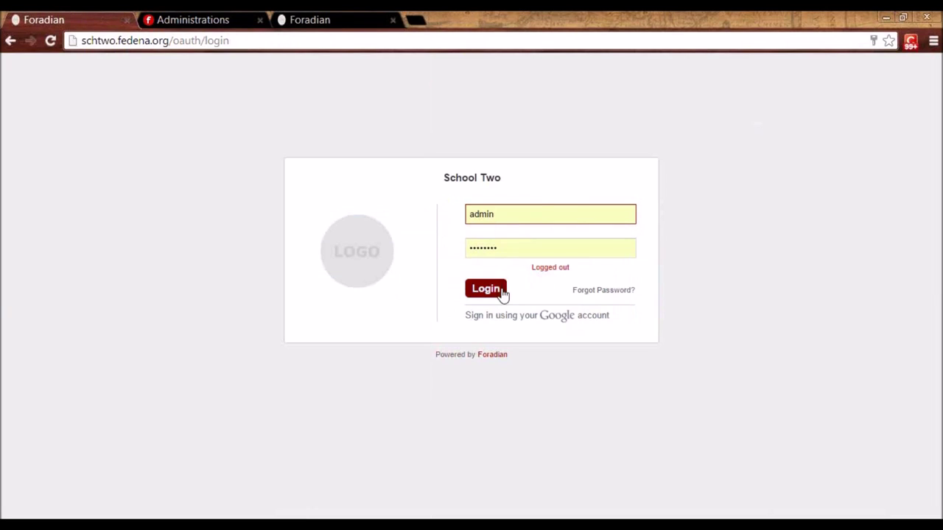
- Log in as admin and open Destination 2's edit form under Transport > Set Routes
{"action": "left_click", "coordinate": [486, 289]}
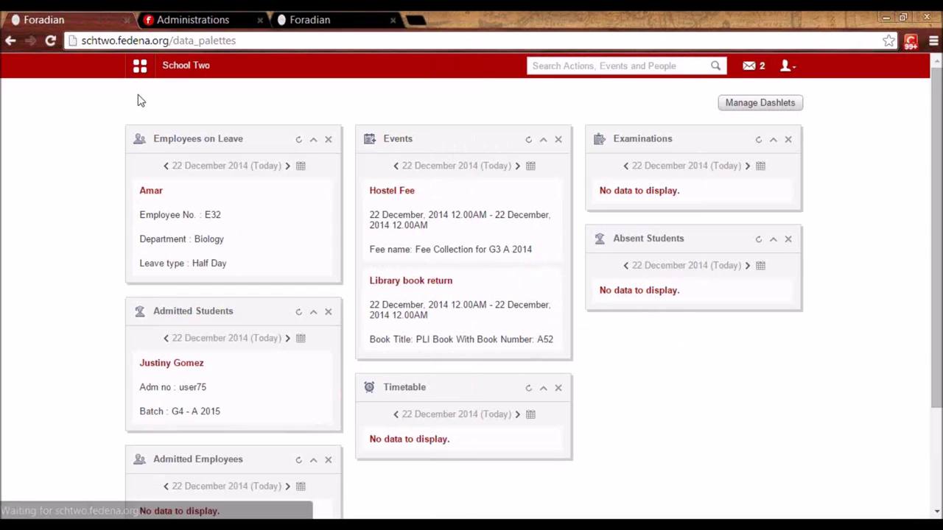
{"action": "left_click", "coordinate": [461, 98]}
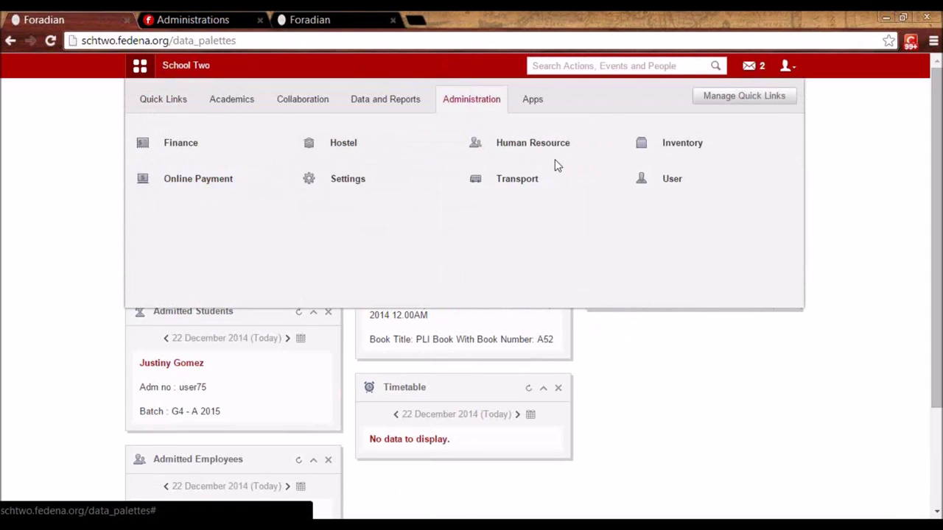
{"action": "left_click", "coordinate": [263, 191]}
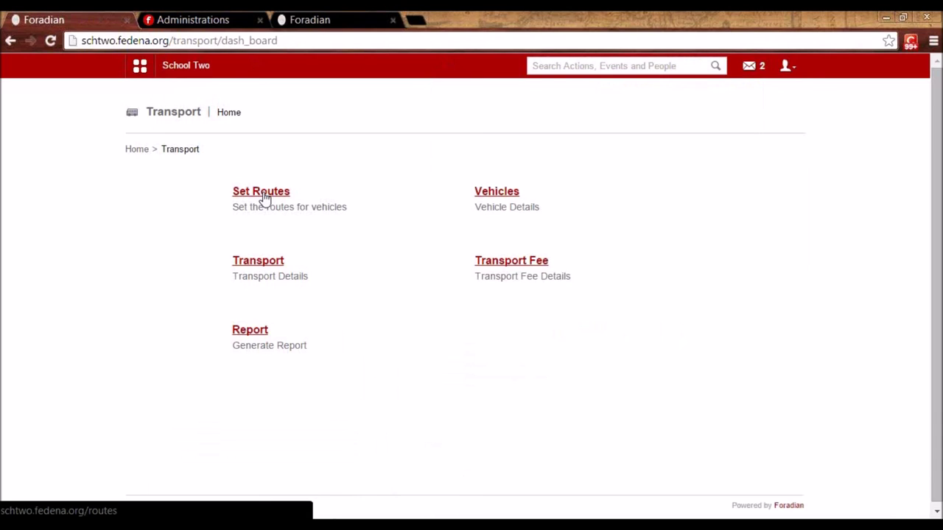
{"action": "left_click", "coordinate": [263, 195]}
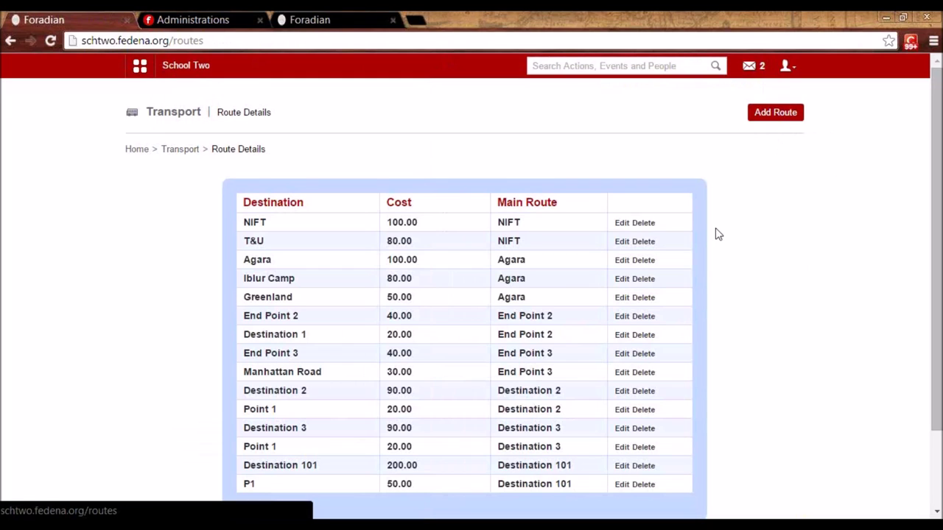
{"action": "left_click", "coordinate": [618, 393]}
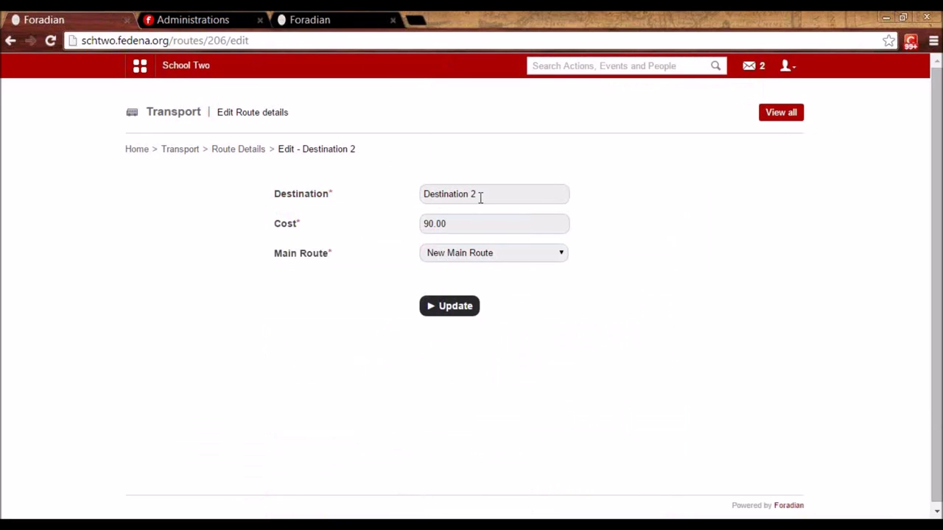
- Look over Destination 2's name and 90.00 cost without updating, then return to Route Details
{"action": "left_click", "coordinate": [480, 197]}
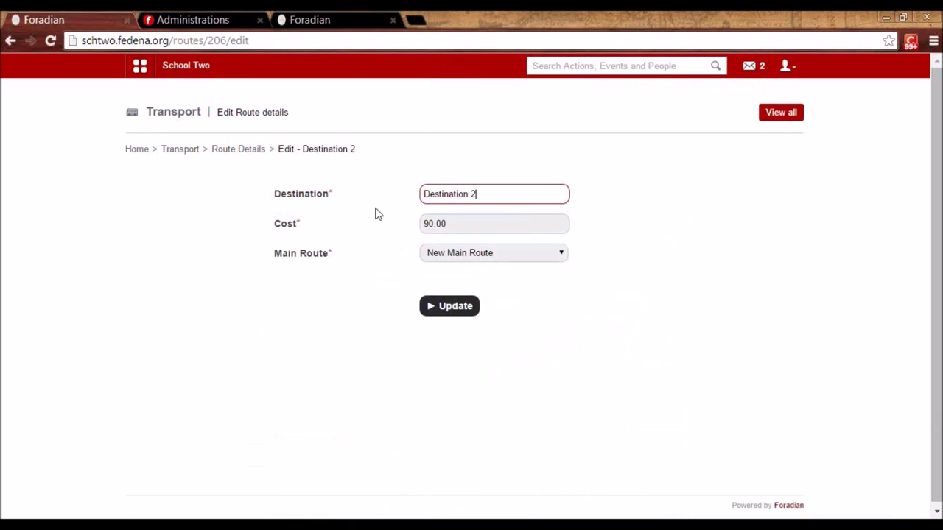
{"action": "left_click_drag", "start_coordinate": [486, 190], "coordinate": [410, 187]}
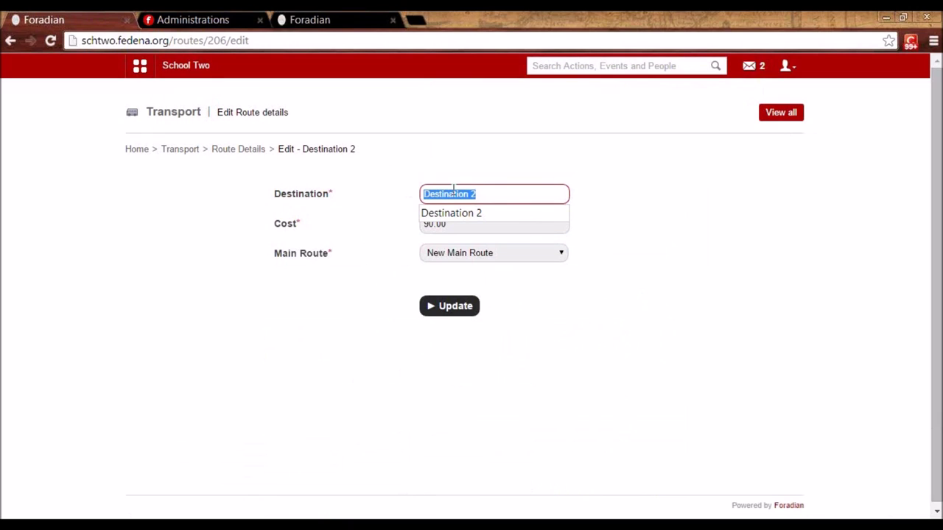
{"action": "left_click", "coordinate": [601, 203]}
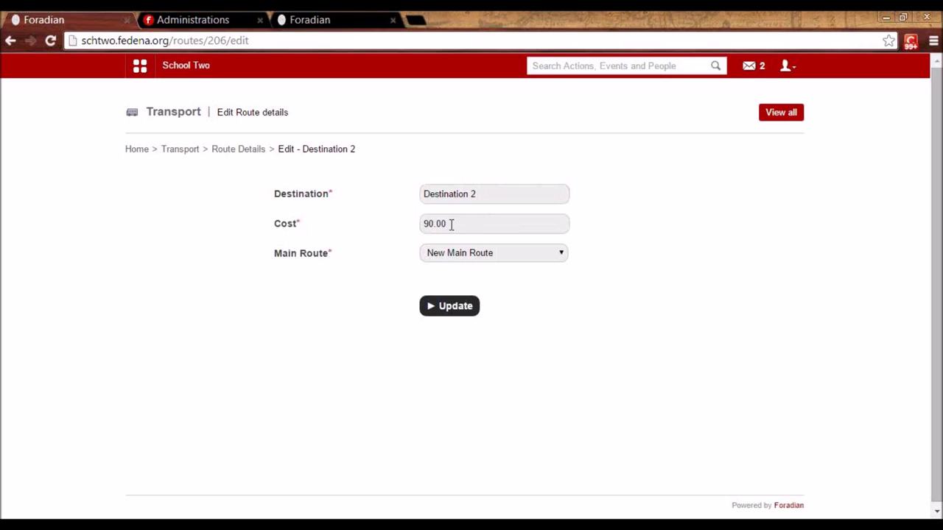
{"action": "left_click", "coordinate": [451, 224]}
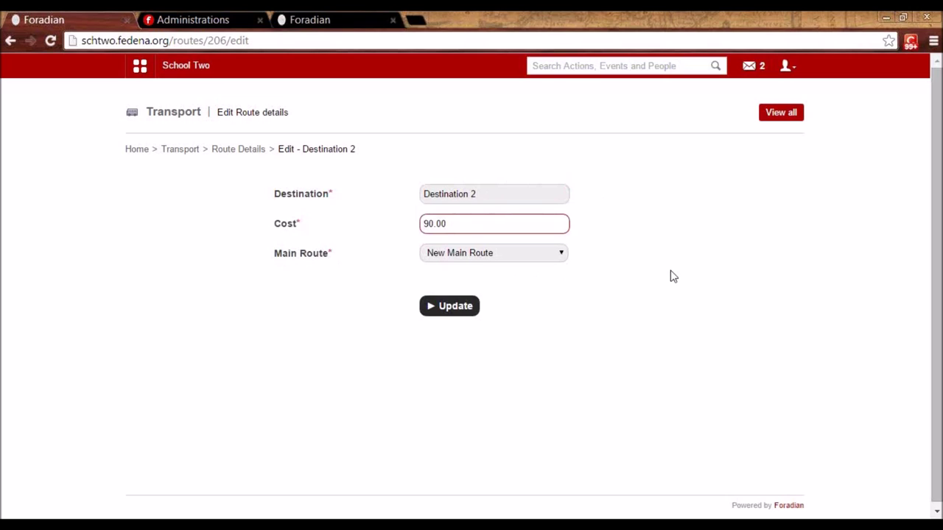
{"action": "left_click_drag", "start_coordinate": [475, 194], "coordinate": [423, 195]}
{"action": "left_click", "coordinate": [658, 211]}
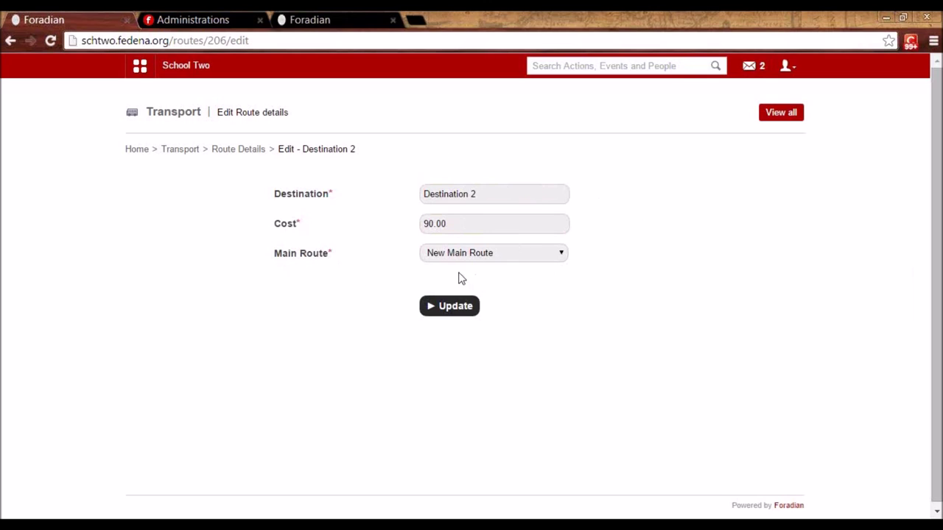
{"action": "left_click", "coordinate": [227, 151]}
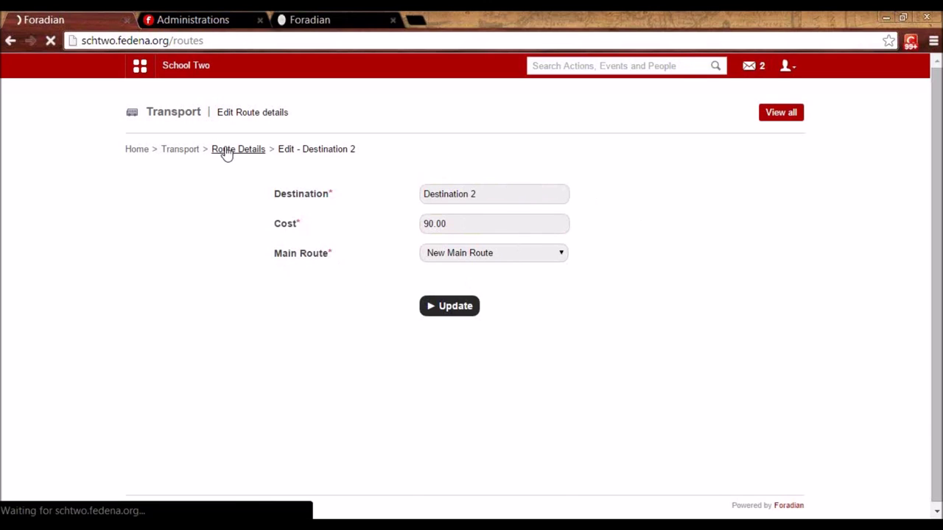
- Open the second Point 1 route and try Destination 2 as its main route
{"action": "scroll", "coordinate": [504, 404], "scroll_direction": "down", "scroll_amount": 2}
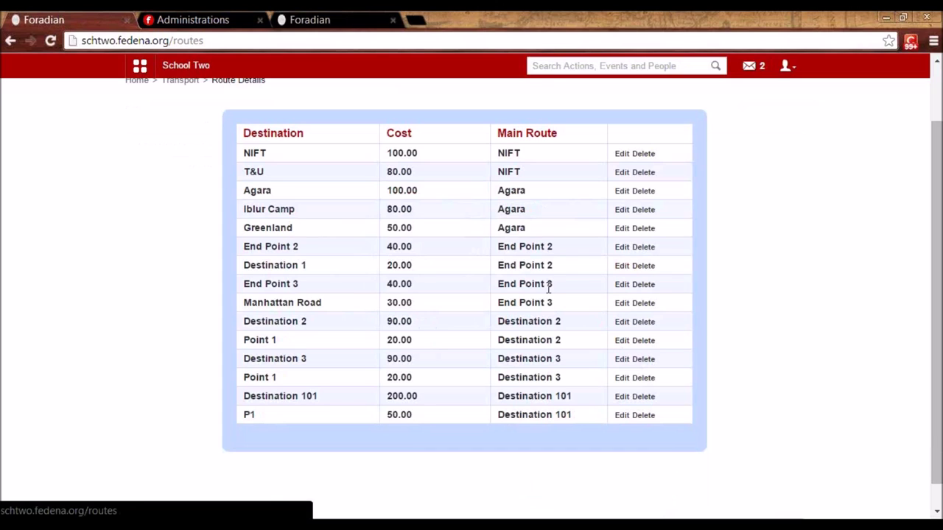
{"action": "left_click", "coordinate": [624, 378]}
{"action": "left_click", "coordinate": [464, 253]}
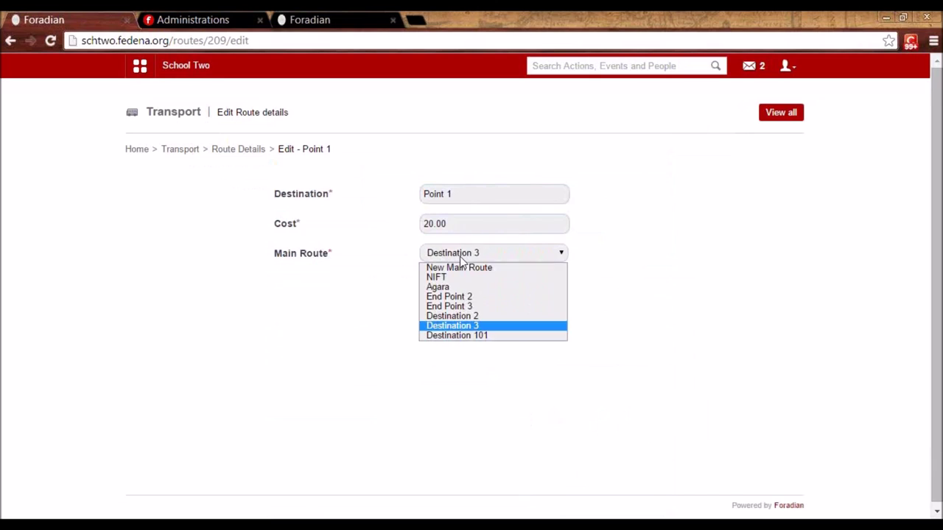
{"action": "left_click", "coordinate": [464, 316]}
{"action": "left_click_drag", "start_coordinate": [453, 195], "coordinate": [418, 197]}
{"action": "left_click_drag", "start_coordinate": [460, 224], "coordinate": [421, 224]}
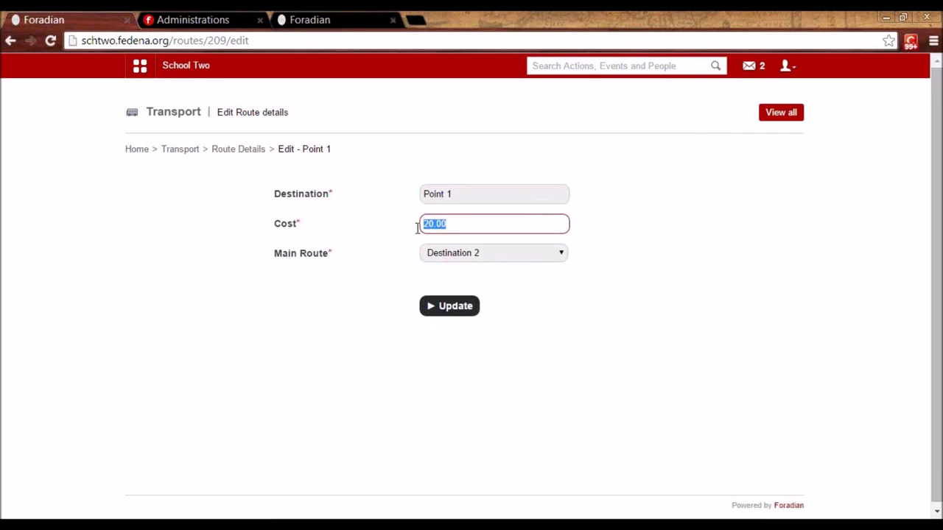
{"action": "left_click", "coordinate": [459, 193]}
{"action": "left_click_drag", "start_coordinate": [459, 193], "coordinate": [421, 196]}
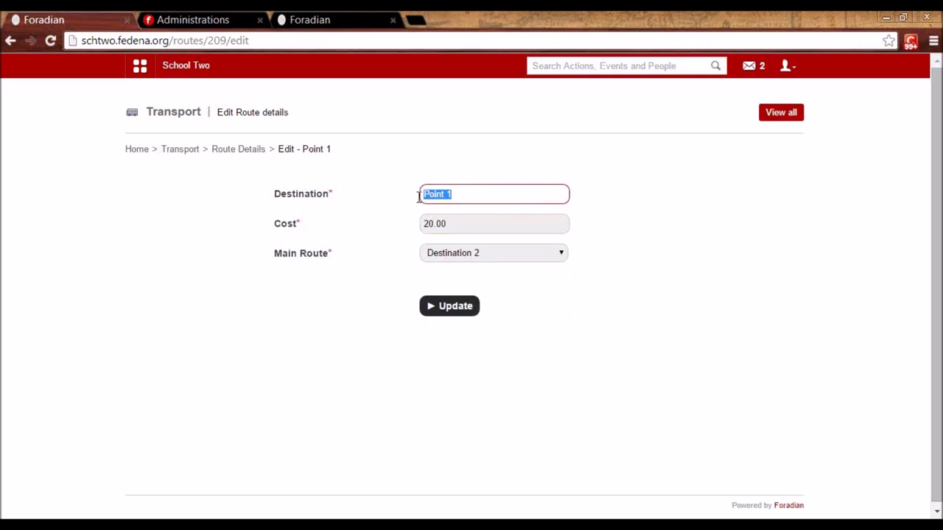
- Leave Point 1's 20.00 cost unsaved and go back through Route Details to Transport
{"action": "left_click", "coordinate": [449, 261]}
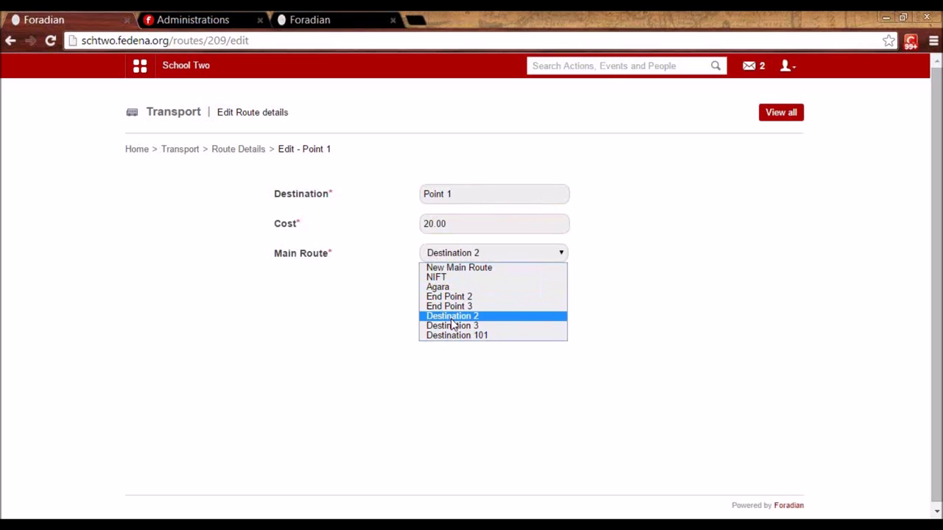
{"action": "left_click", "coordinate": [497, 255]}
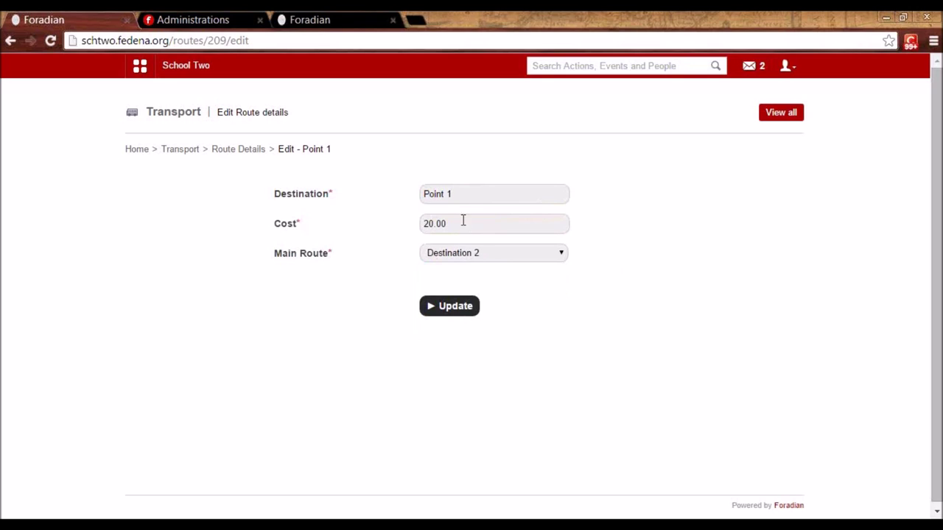
{"action": "left_click", "coordinate": [454, 196]}
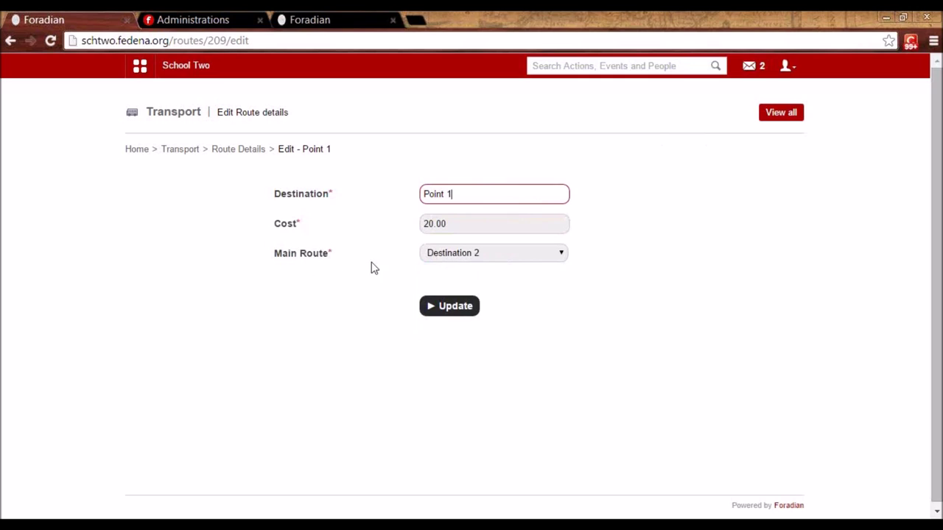
{"action": "left_click", "coordinate": [453, 218]}
{"action": "left_click_drag", "start_coordinate": [453, 217], "coordinate": [411, 230]}
{"action": "left_click", "coordinate": [637, 235]}
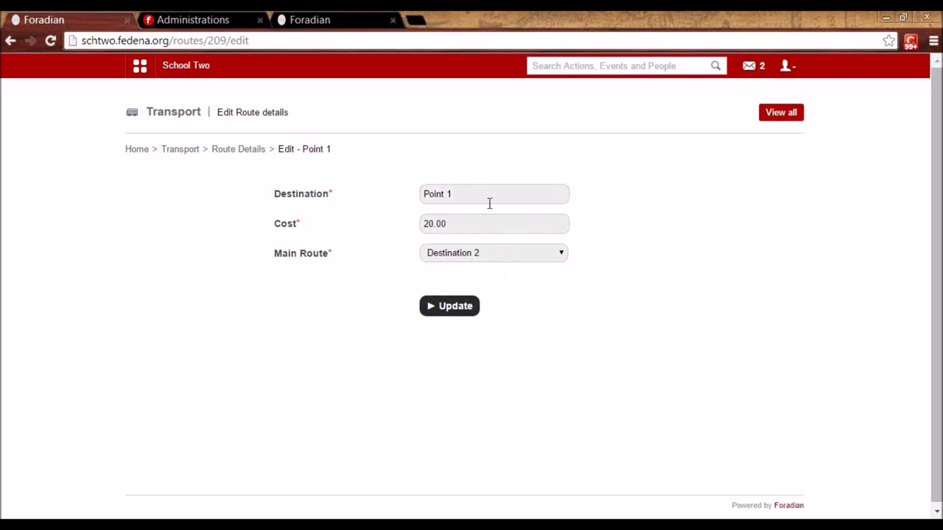
{"action": "left_click", "coordinate": [245, 149]}
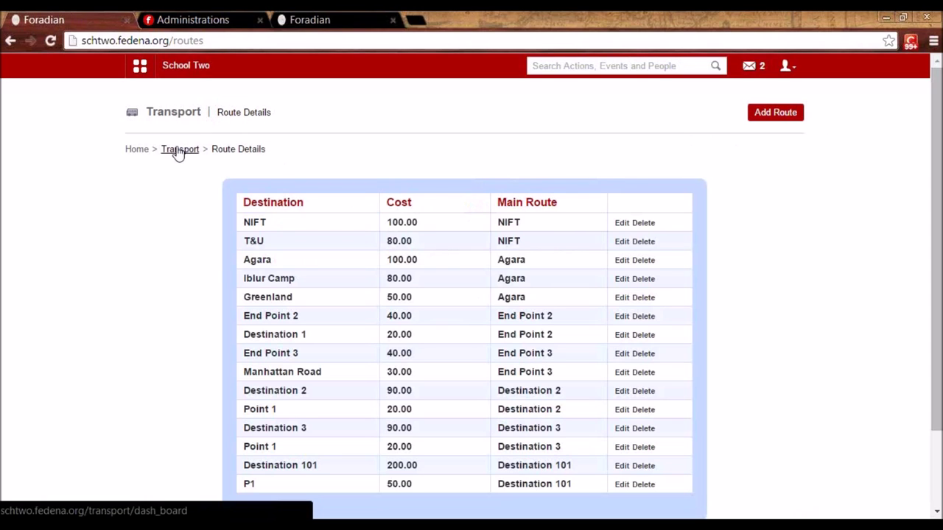
{"action": "left_click", "coordinate": [179, 151]}
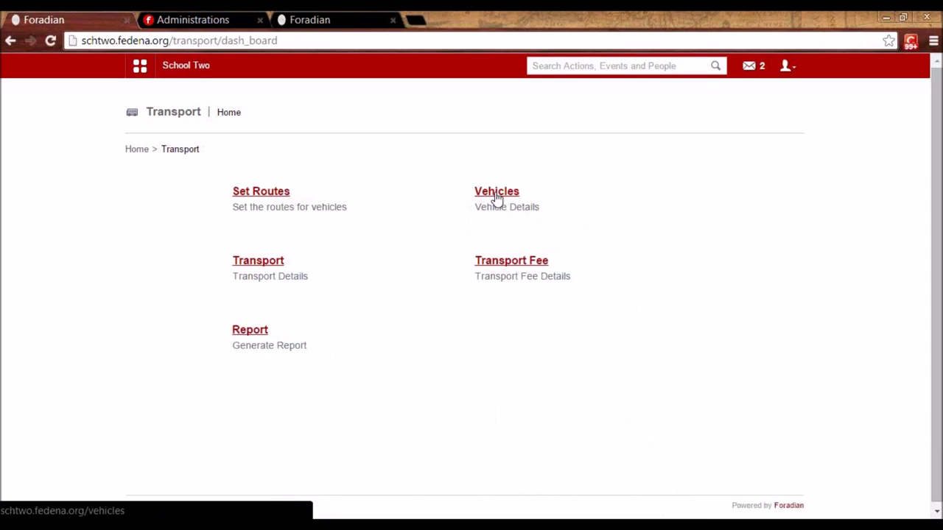
- Change vehicle KN-MA-2345's route from Agara to Destination 2, submit, and return to Transport
{"action": "left_click", "coordinate": [497, 195]}
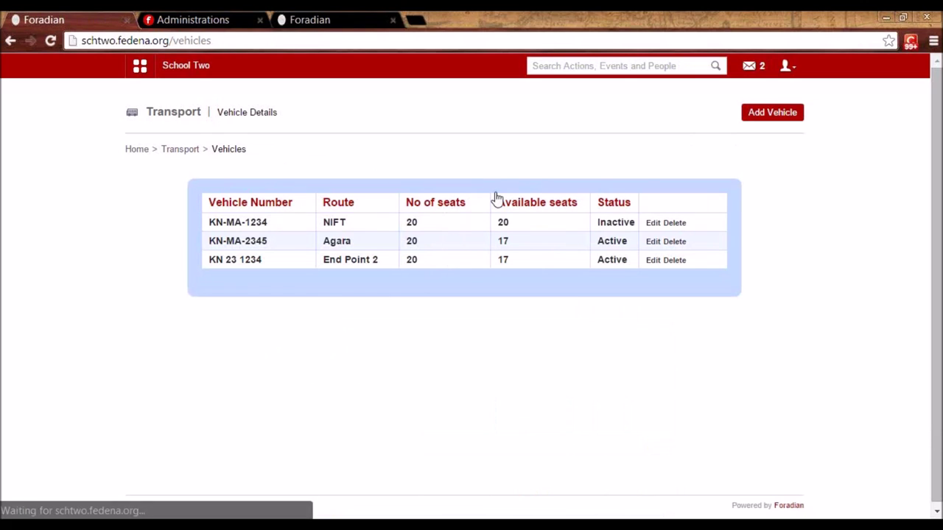
{"action": "left_click", "coordinate": [651, 243]}
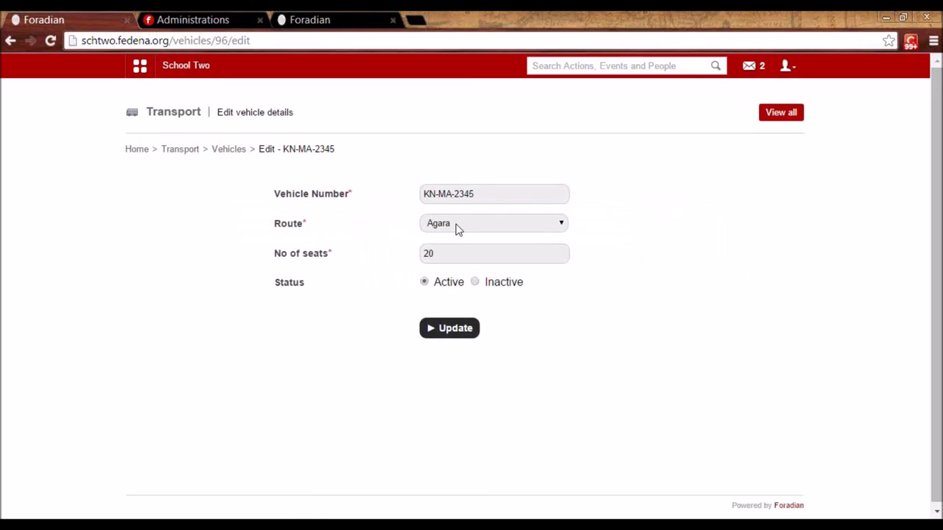
{"action": "left_click", "coordinate": [457, 223]}
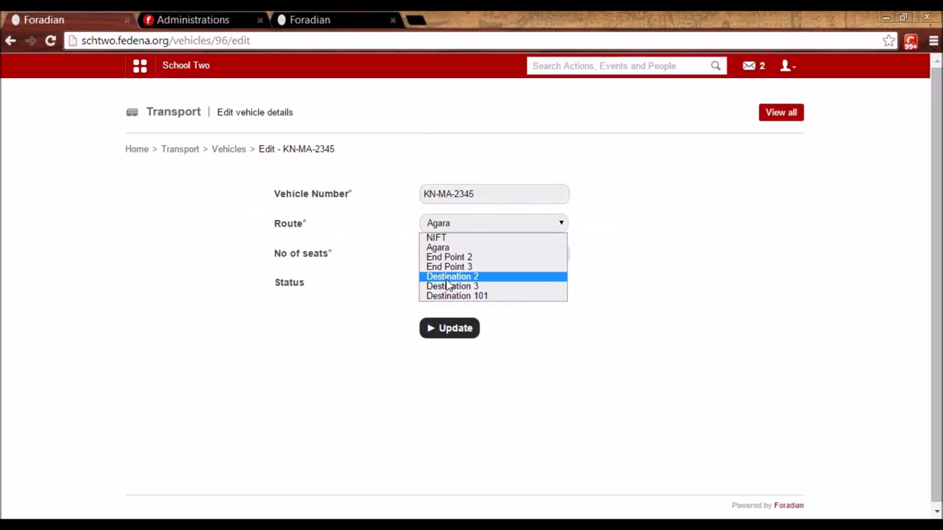
{"action": "left_click", "coordinate": [447, 276]}
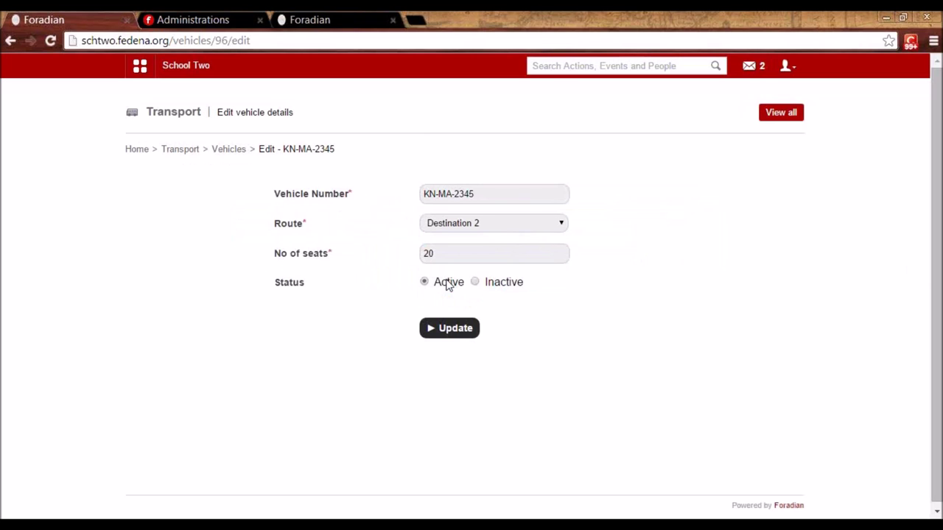
{"action": "left_click", "coordinate": [431, 253]}
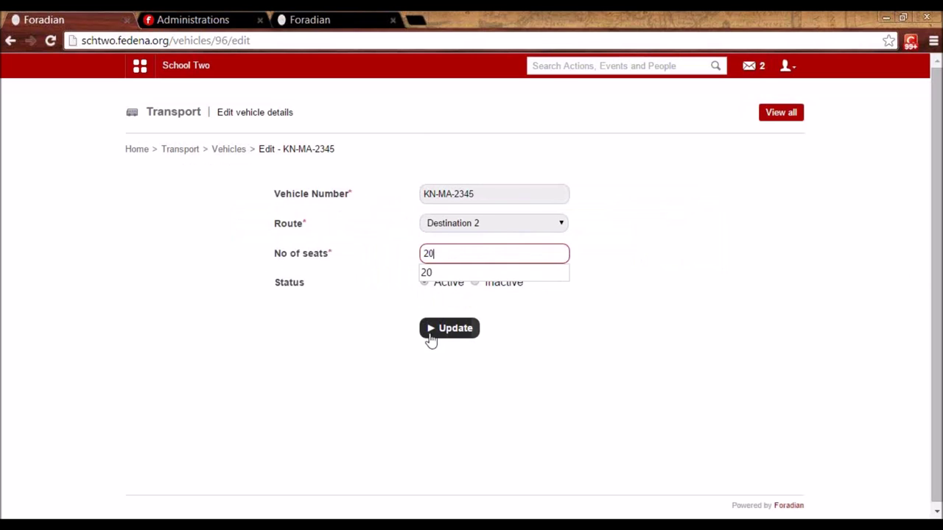
{"action": "left_click", "coordinate": [329, 410]}
{"action": "left_click", "coordinate": [226, 156]}
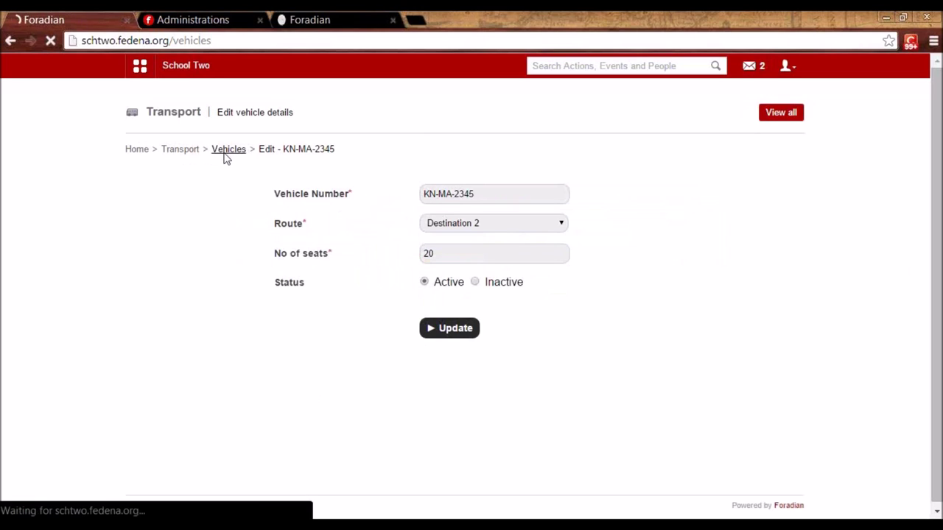
{"action": "left_click", "coordinate": [177, 150]}
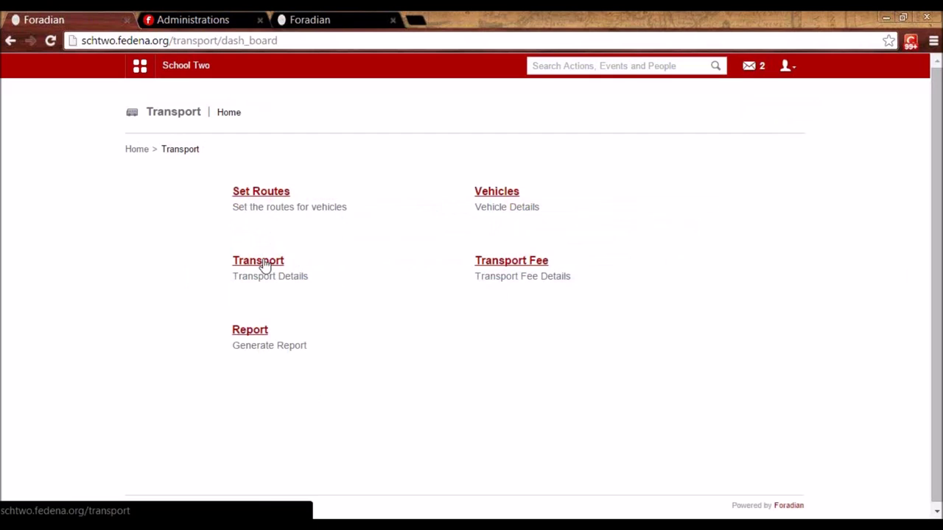
- Search transport user details for the student and start assigning their transport
{"action": "left_click", "coordinate": [265, 266]}
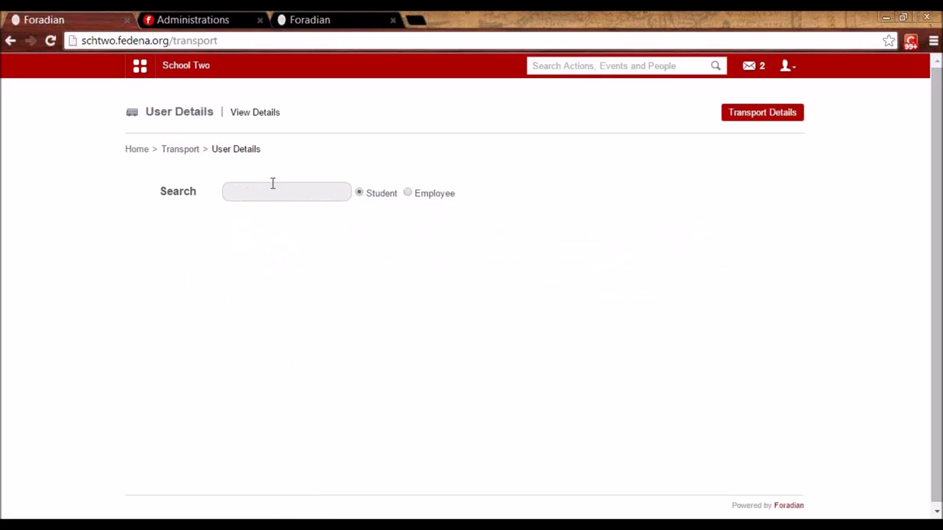
{"action": "left_click", "coordinate": [285, 195]}
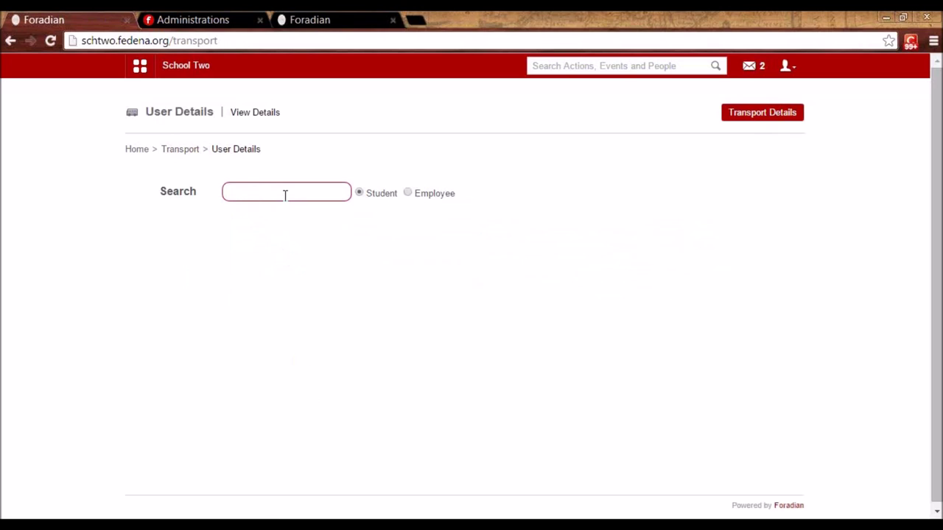
{"action": "type", "text": "user46"}
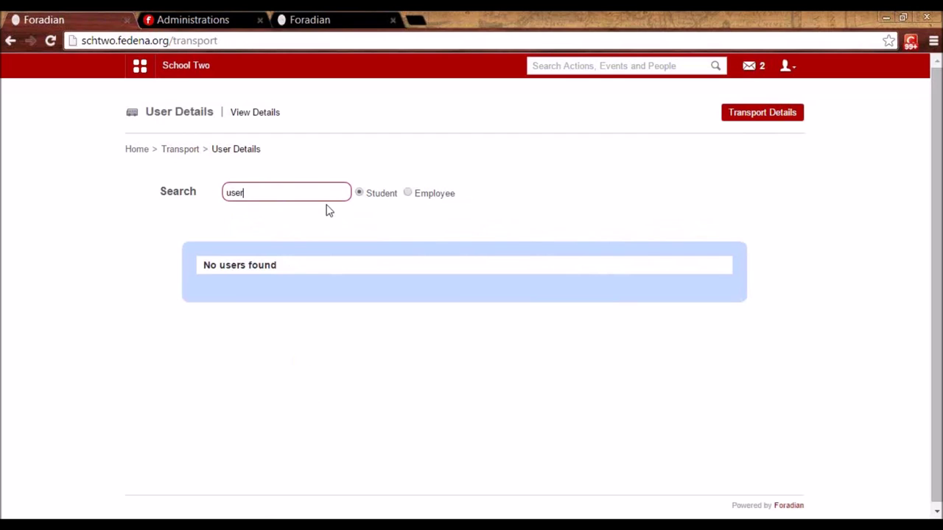
{"action": "key", "text": "BackSpace"}
{"action": "key", "text": "BackSpace"}
{"action": "key", "text": "BackSpace"}
{"action": "type", "text": "ser23"}
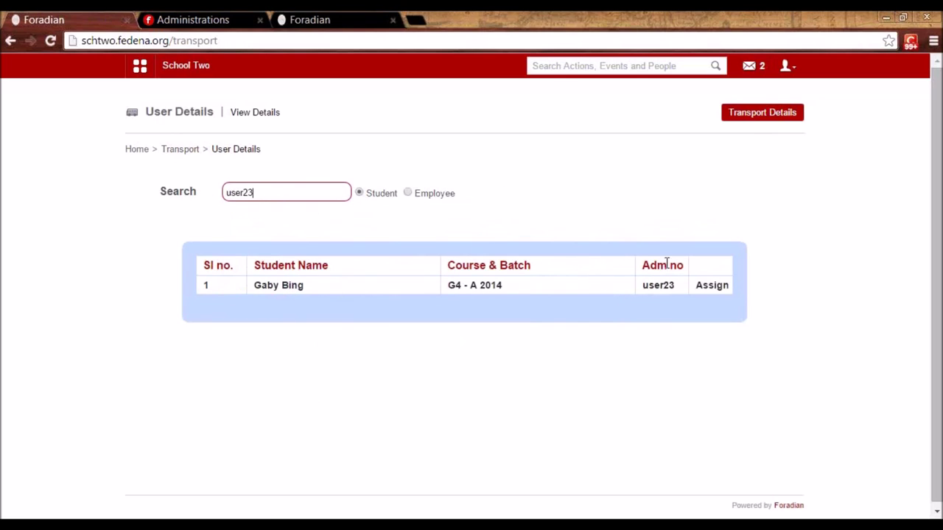
{"action": "left_click", "coordinate": [720, 291]}
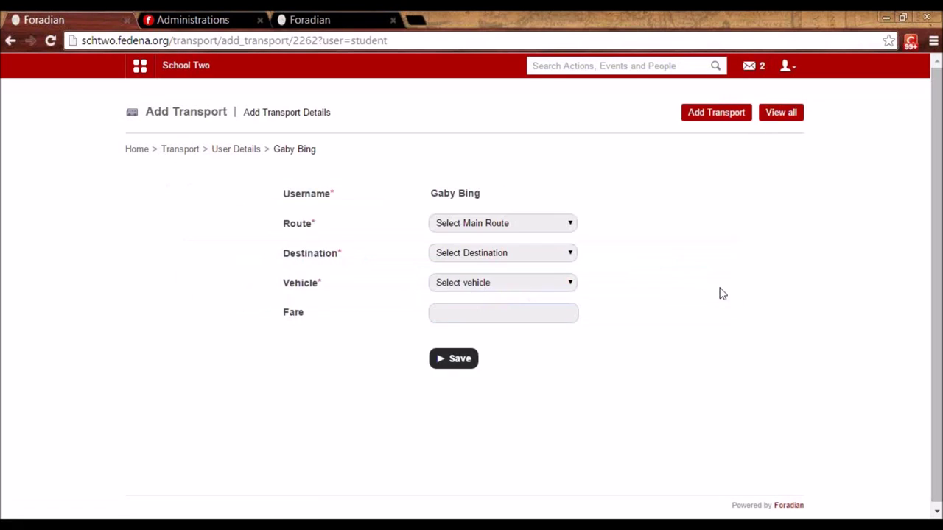
- Assign route and destination End Point 2 with vehicle KN 23 1234 and save
{"action": "left_click", "coordinate": [464, 223]}
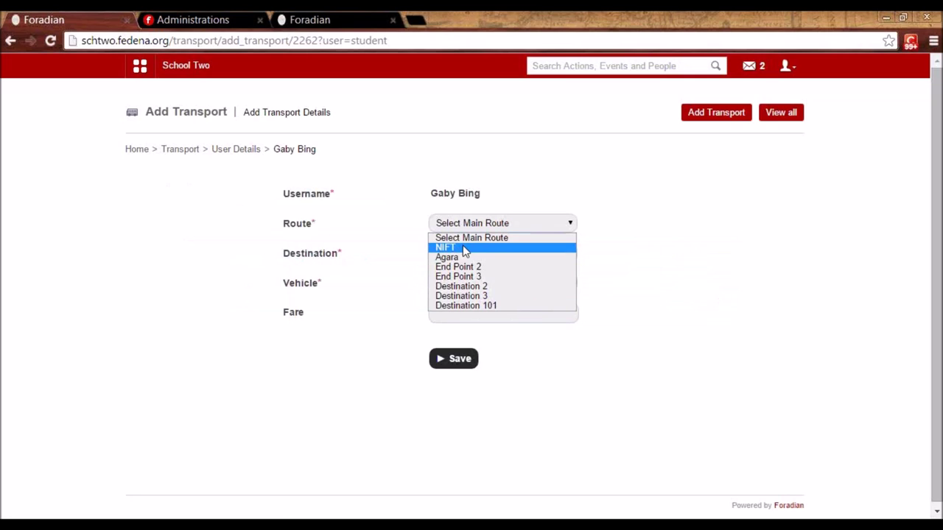
{"action": "left_click", "coordinate": [469, 286]}
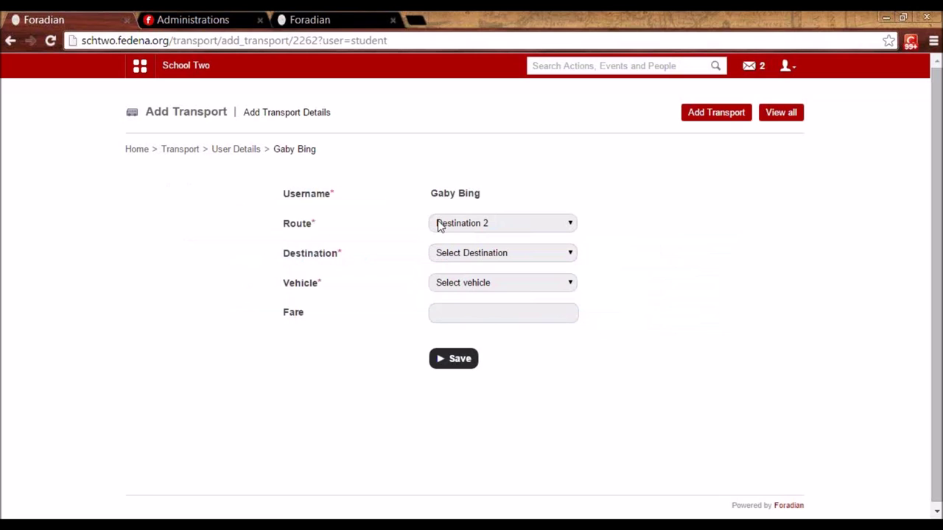
{"action": "left_click", "coordinate": [472, 254]}
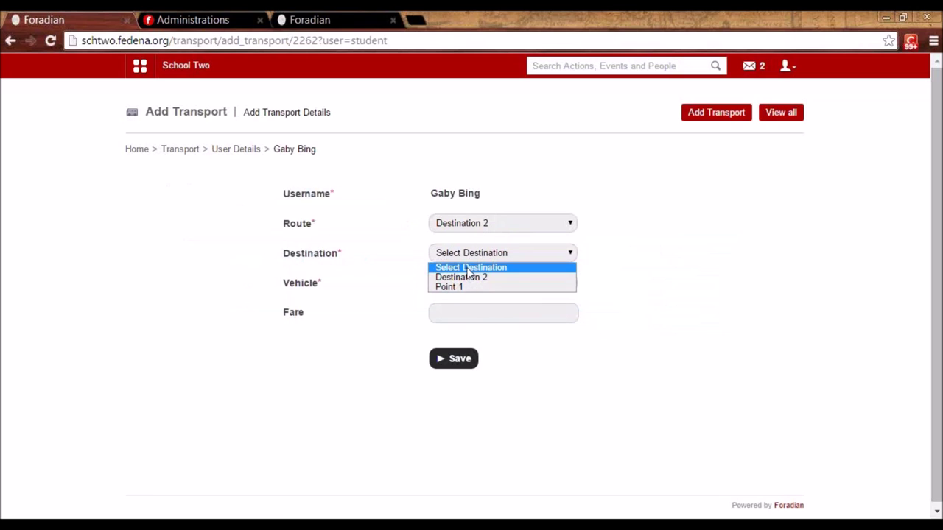
{"action": "left_click", "coordinate": [469, 278]}
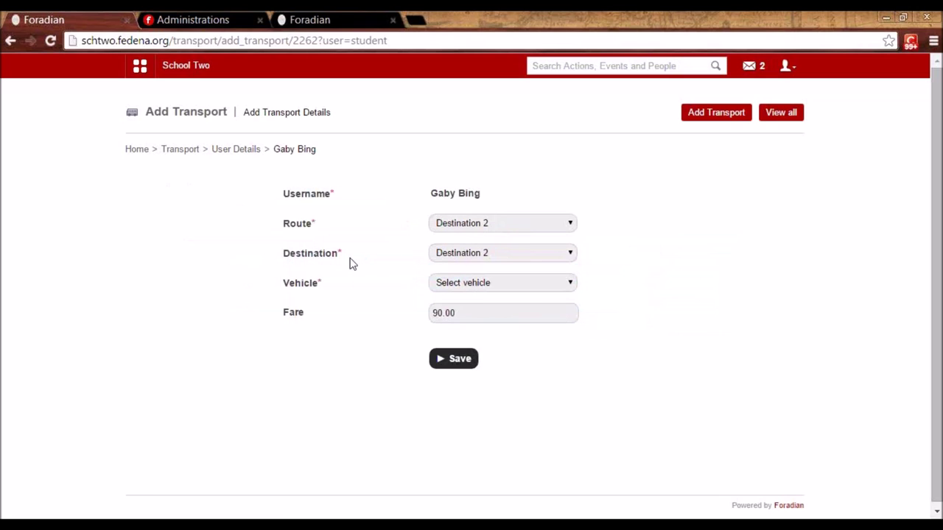
{"action": "left_click", "coordinate": [484, 226]}
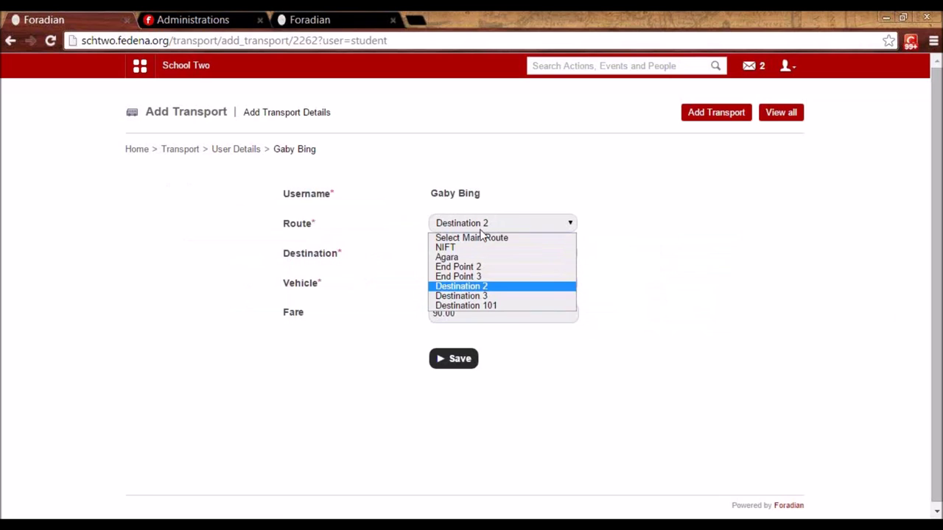
{"action": "left_click", "coordinate": [481, 268]}
{"action": "left_click", "coordinate": [468, 254]}
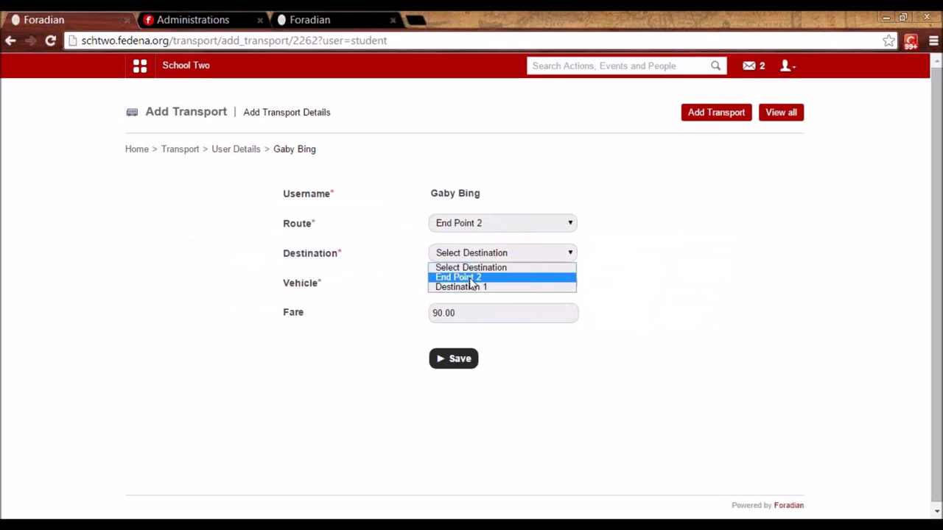
{"action": "left_click", "coordinate": [470, 283]}
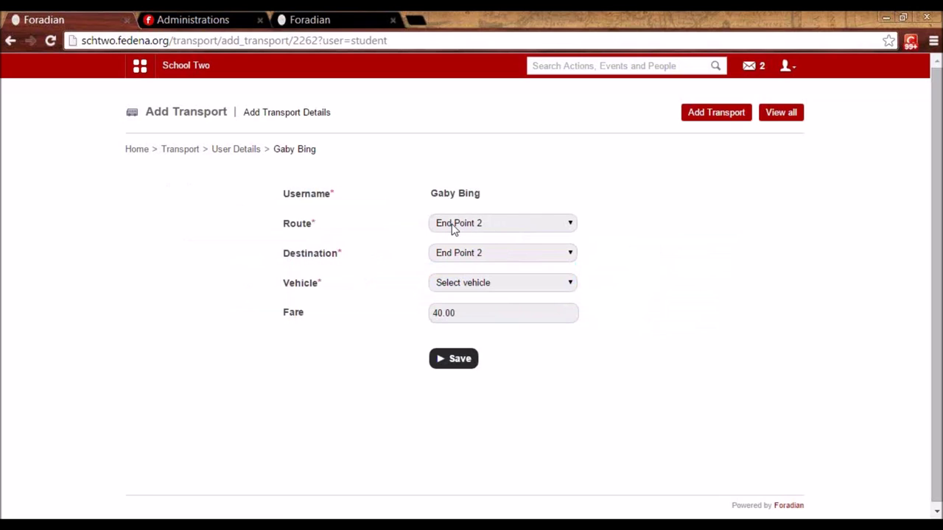
{"action": "left_click", "coordinate": [470, 286]}
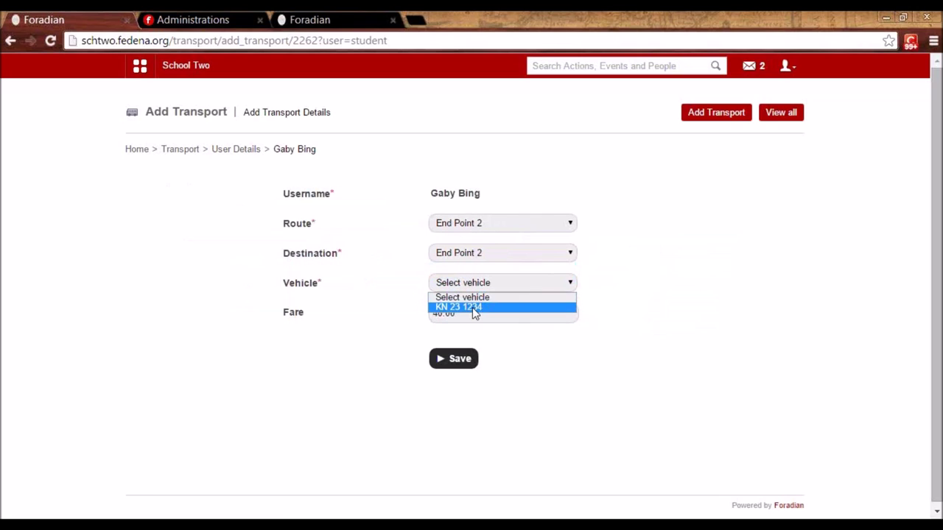
{"action": "left_click", "coordinate": [472, 307]}
{"action": "left_click", "coordinate": [450, 360]}
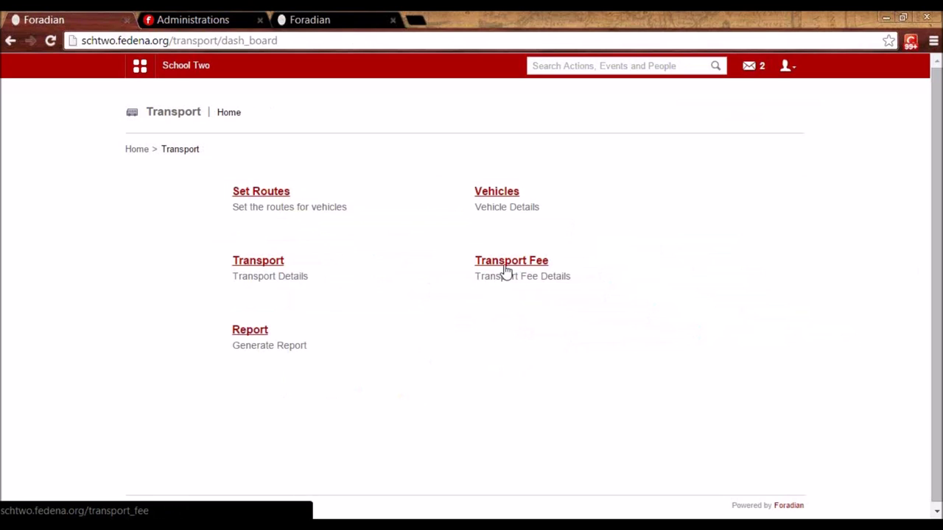
- Open the new fee collection form, tick Include Employee?, then back out to Transport Fee
{"action": "left_click", "coordinate": [506, 271]}
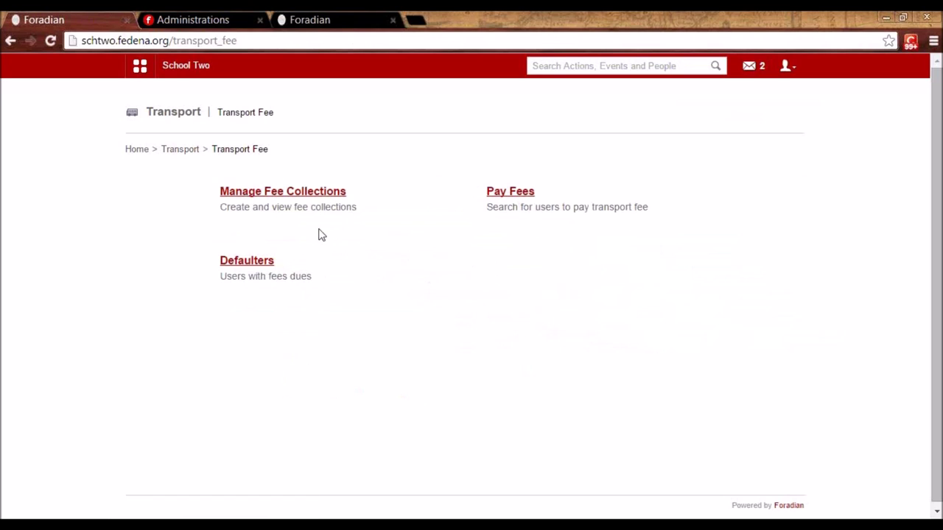
{"action": "left_click", "coordinate": [285, 191]}
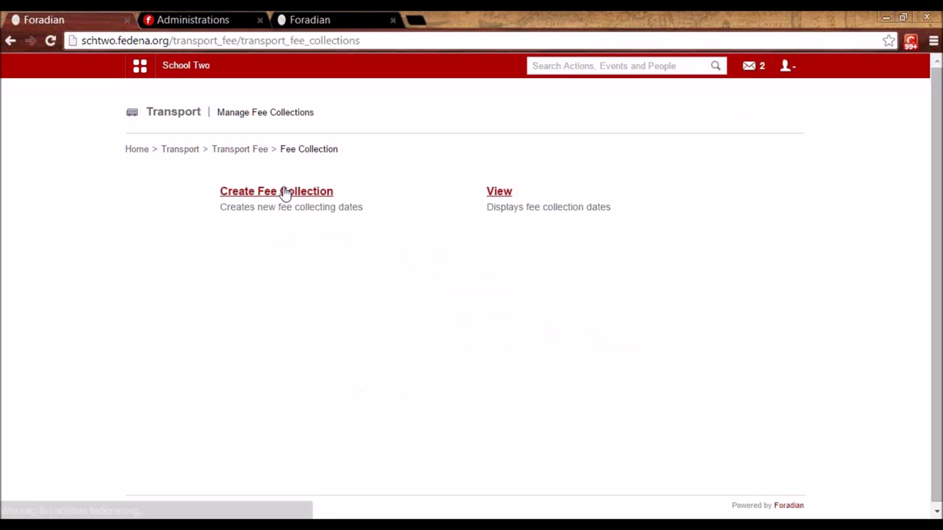
{"action": "left_click", "coordinate": [285, 191]}
{"action": "left_click", "coordinate": [293, 190]}
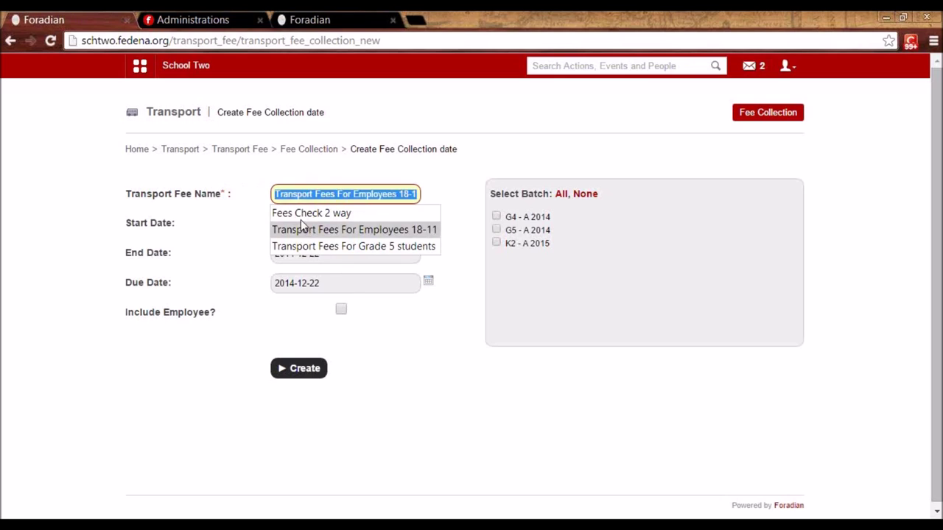
{"action": "left_click", "coordinate": [377, 347]}
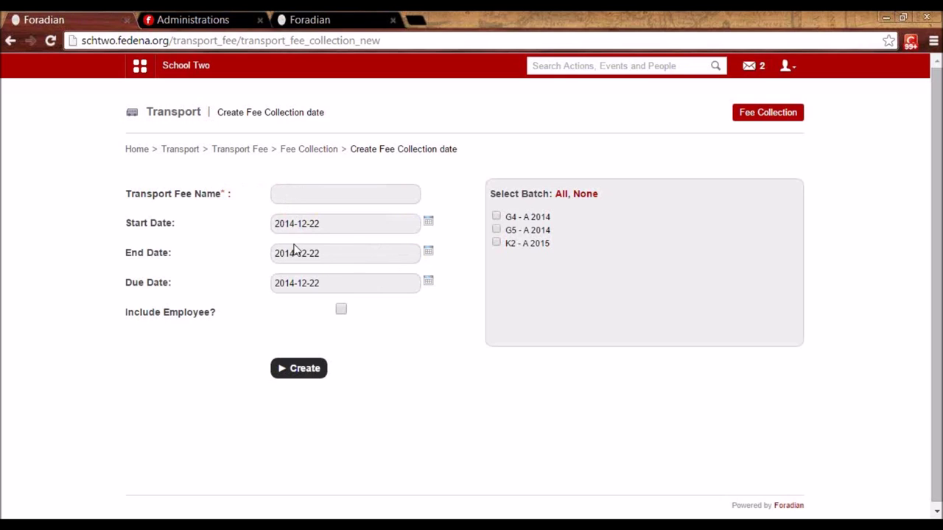
{"action": "left_click", "coordinate": [340, 310]}
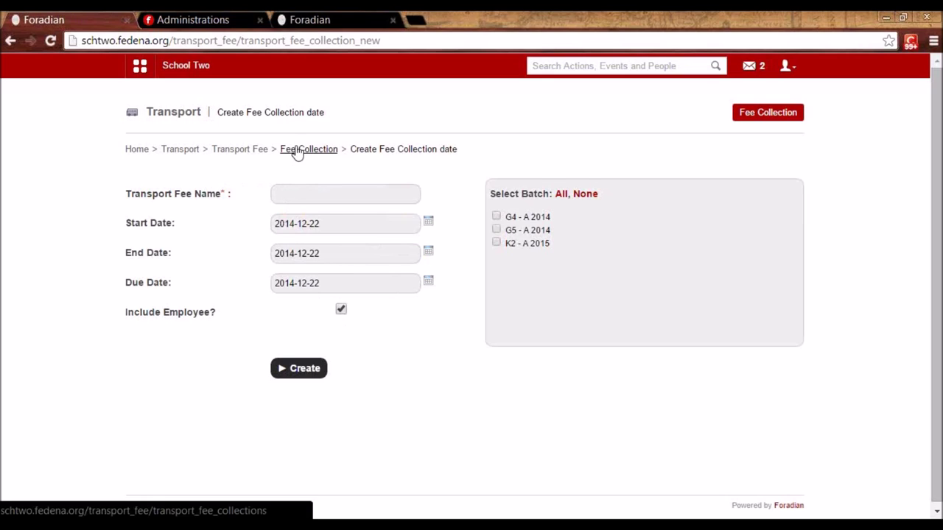
{"action": "left_click", "coordinate": [249, 150]}
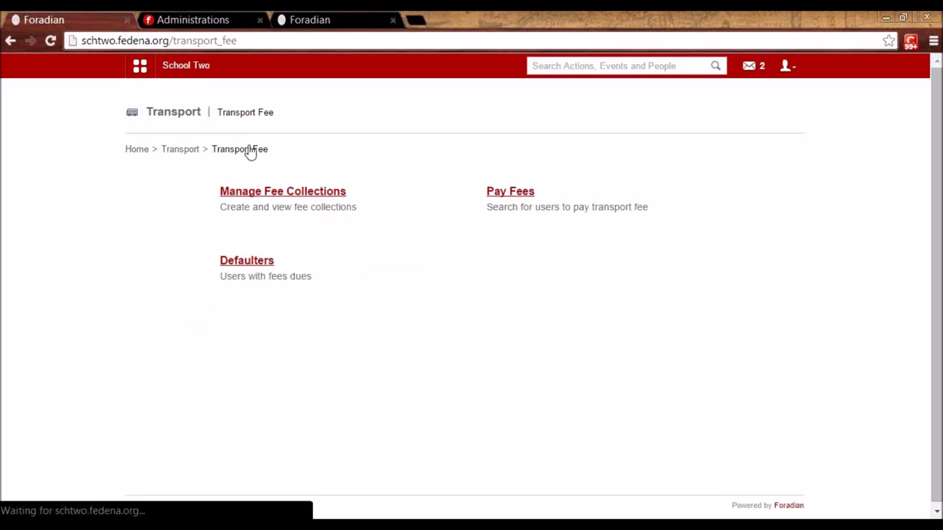
{"action": "left_click", "coordinate": [506, 193]}
{"action": "left_click", "coordinate": [348, 185]}
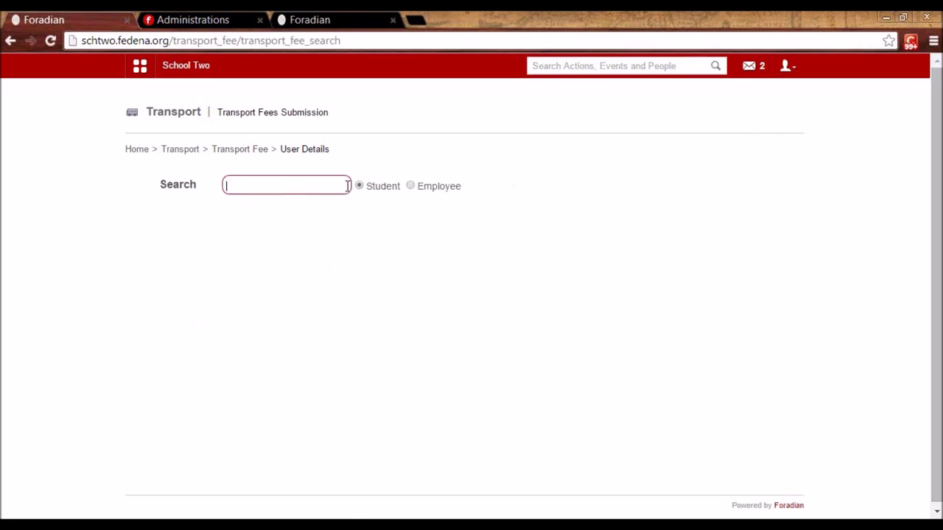
{"action": "type", "text": "gaby"}
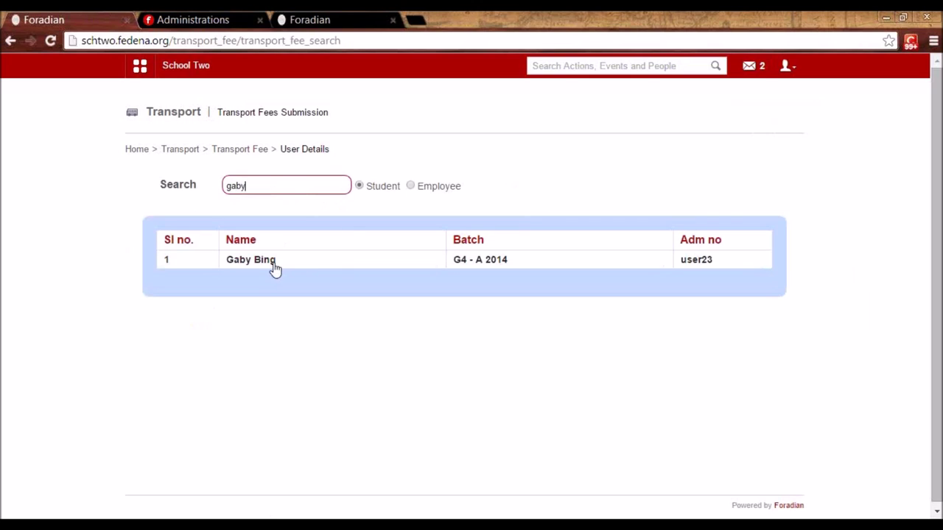
{"action": "left_click", "coordinate": [273, 265]}
{"action": "left_click", "coordinate": [306, 197]}
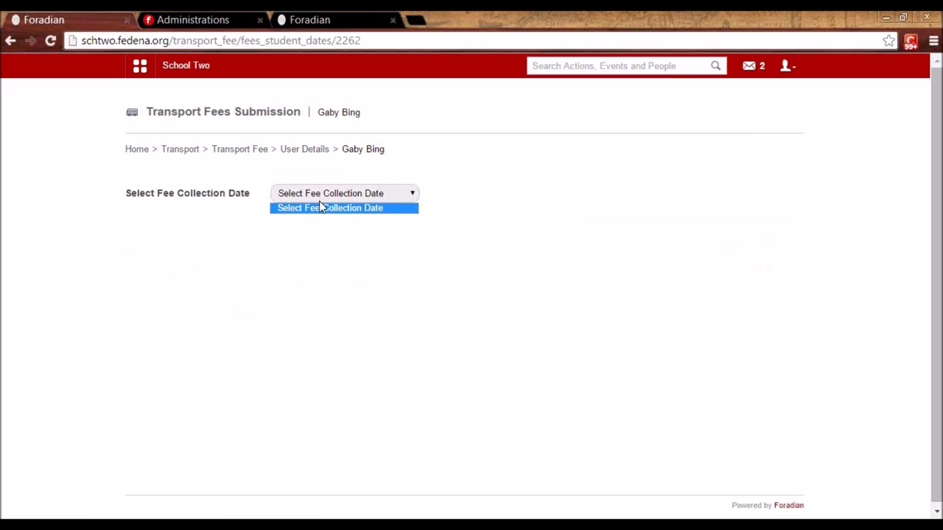
{"action": "left_click", "coordinate": [412, 280]}
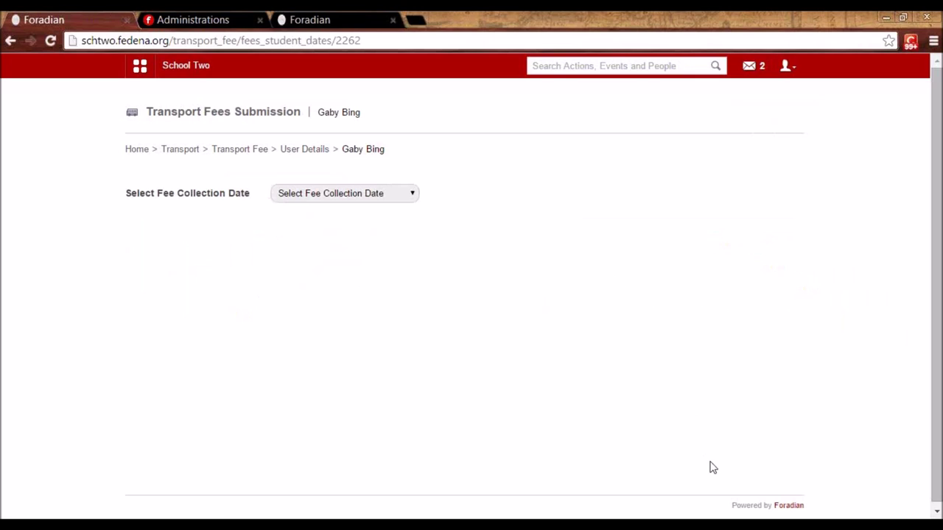
{"action": "left_click", "coordinate": [238, 152]}
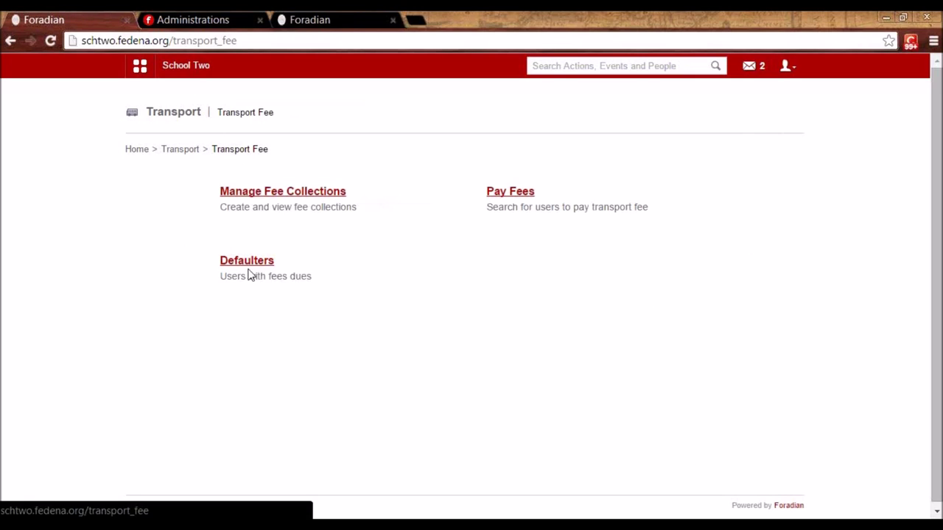
- Check defaulter fee collection dates for batches G1 - A 2014 and G2 - A 2014
{"action": "left_click", "coordinate": [252, 268]}
{"action": "left_click", "coordinate": [460, 194]}
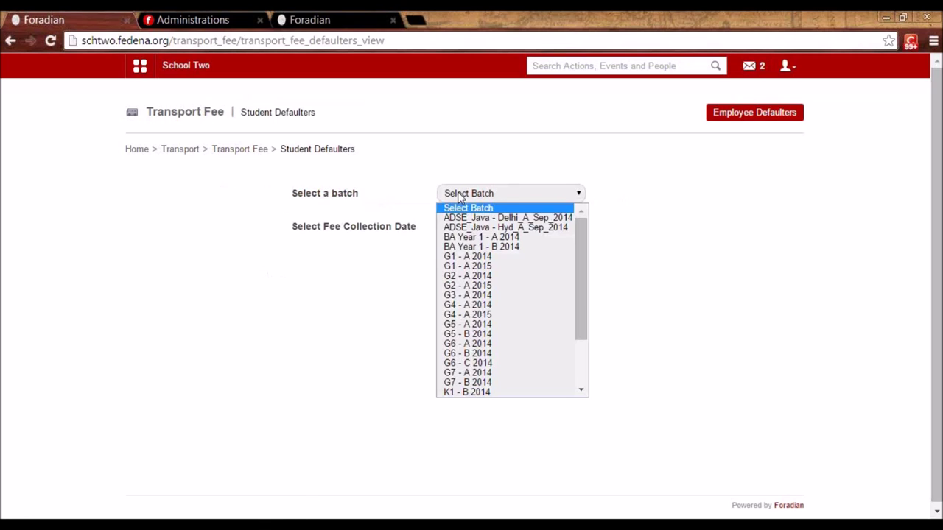
{"action": "left_click", "coordinate": [471, 256]}
{"action": "left_click", "coordinate": [491, 228]}
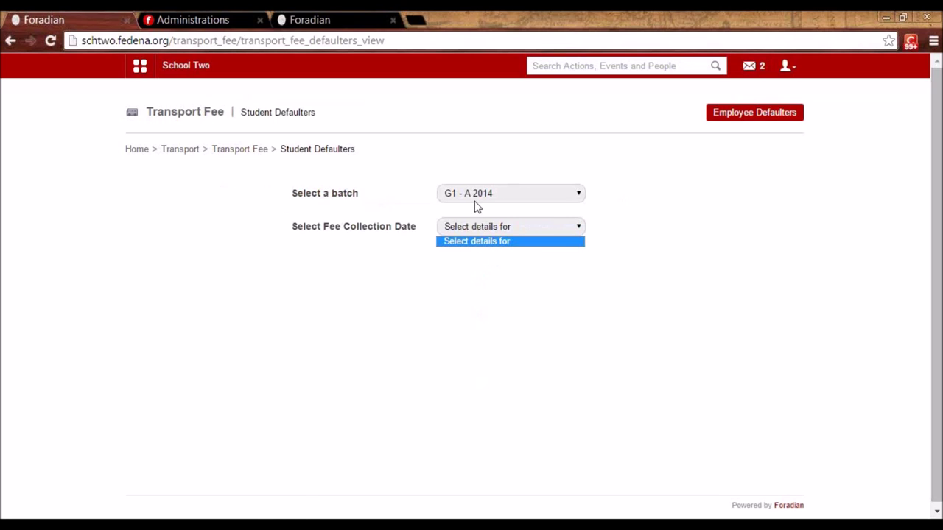
{"action": "left_click", "coordinate": [476, 198]}
{"action": "left_click", "coordinate": [479, 257]}
{"action": "key", "text": "Down"}
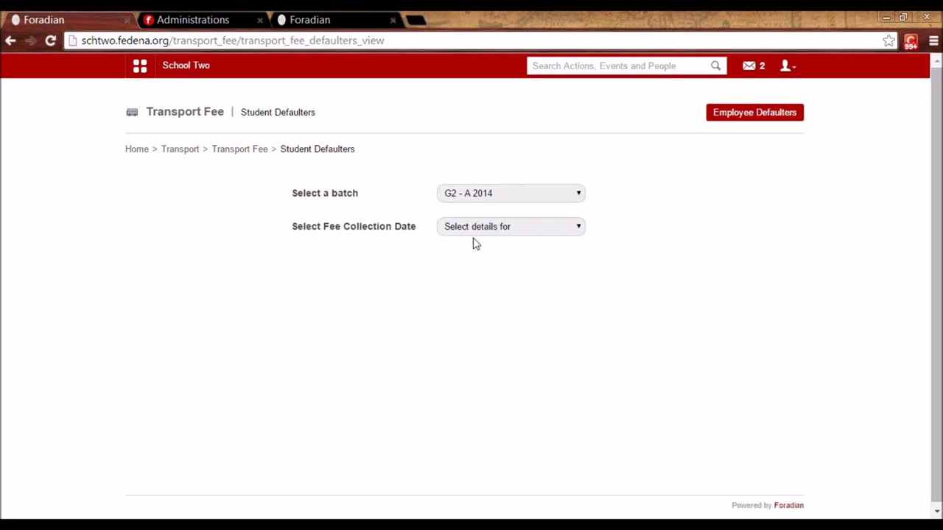
{"action": "left_click", "coordinate": [472, 232]}
- Check defaulter fee collection dates for batches K1 - B 2014 and K2 - A 2014
{"action": "left_click", "coordinate": [463, 197]}
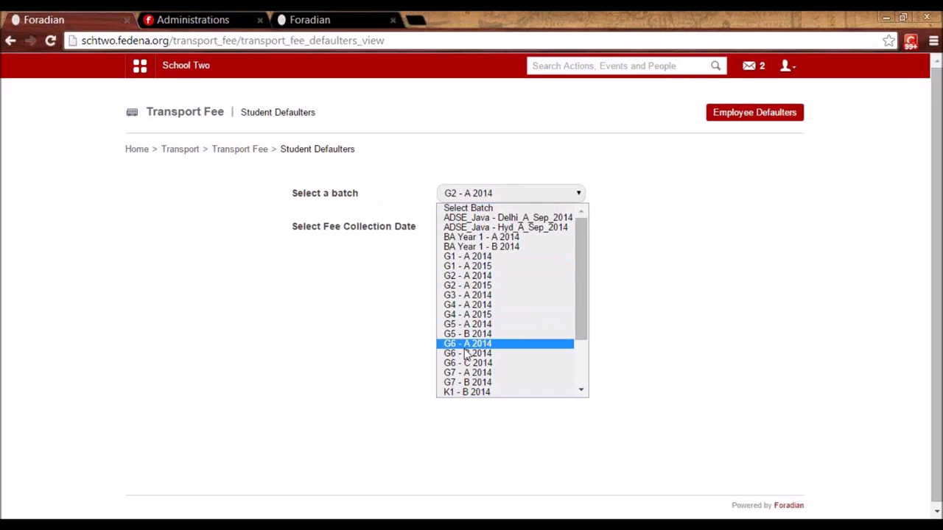
{"action": "scroll", "coordinate": [472, 350], "scroll_direction": "down", "scroll_amount": 3}
{"action": "left_click", "coordinate": [470, 324]}
{"action": "left_click", "coordinate": [472, 232]}
{"action": "left_click", "coordinate": [475, 241]}
{"action": "left_click", "coordinate": [464, 193]}
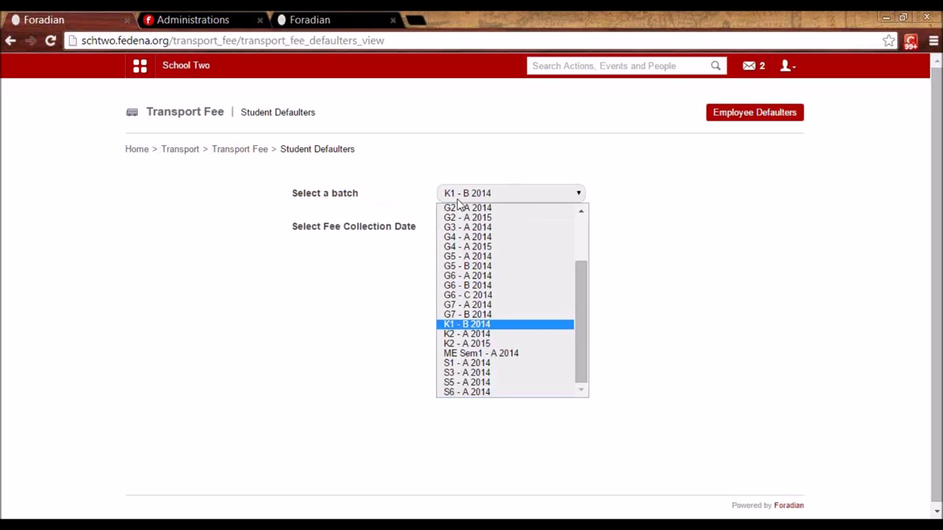
{"action": "left_click", "coordinate": [487, 333]}
{"action": "left_click", "coordinate": [472, 226]}
{"action": "left_click_drag", "start_coordinate": [375, 213], "coordinate": [263, 158]}
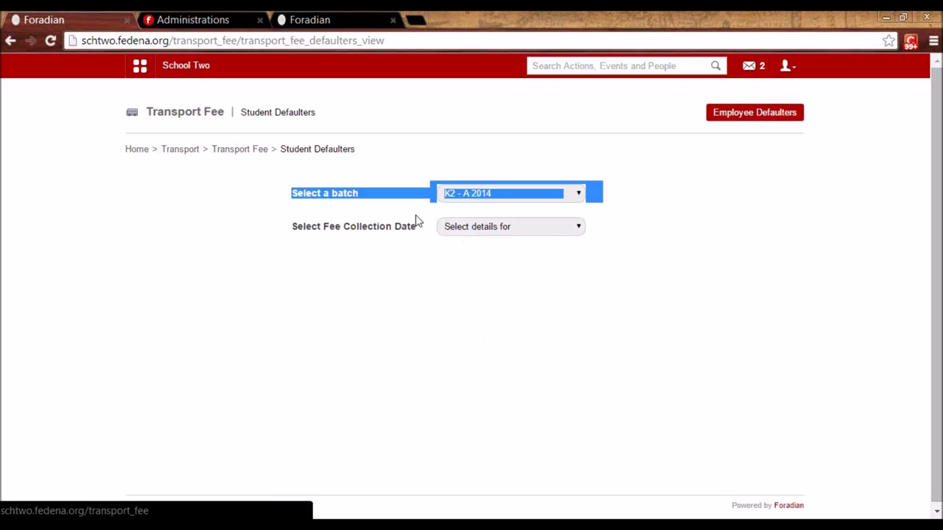
{"action": "left_click", "coordinate": [457, 228]}
{"action": "left_click", "coordinate": [473, 240]}
{"action": "left_click", "coordinate": [498, 289]}
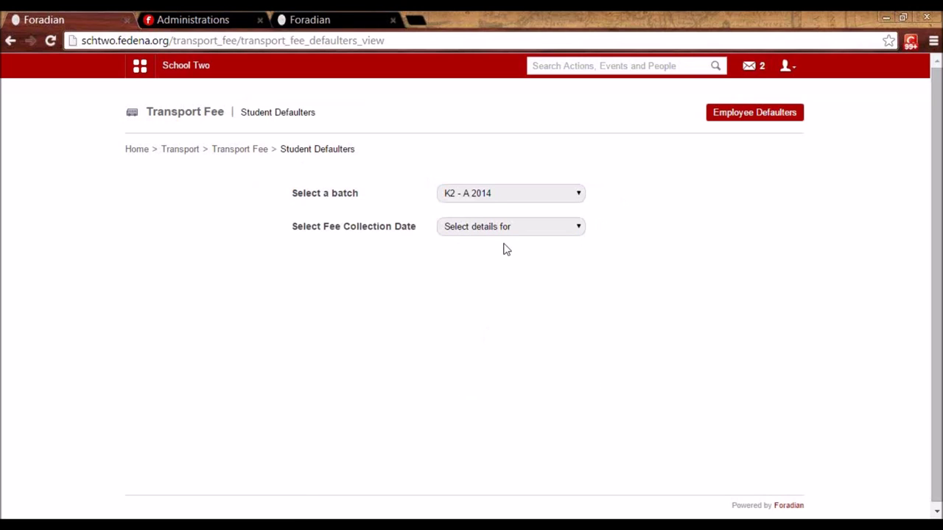
- Show employee defaulters for the transport fee collection, then return to Transport home
{"action": "left_click", "coordinate": [766, 118]}
{"action": "left_click", "coordinate": [336, 193]}
{"action": "left_click", "coordinate": [328, 226]}
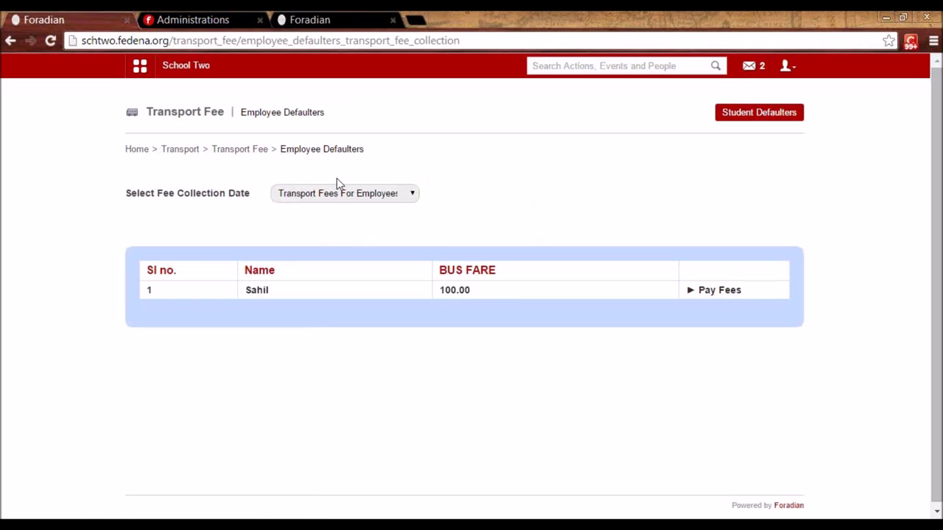
{"action": "double_click", "coordinate": [213, 153]}
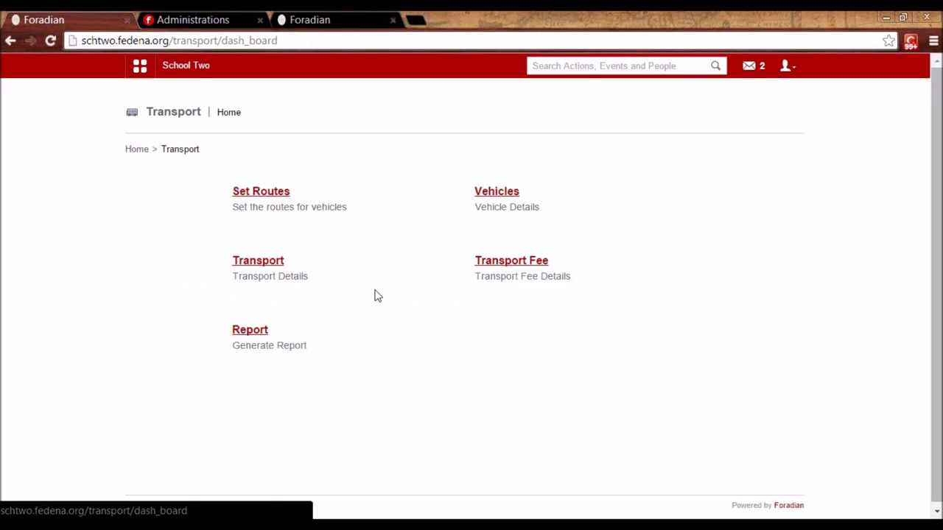
{"action": "left_click", "coordinate": [520, 261]}
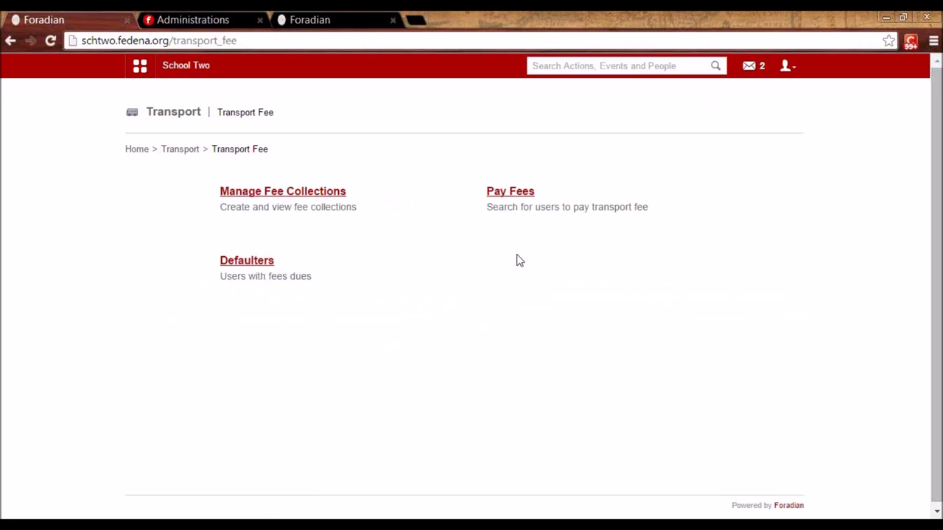
{"action": "key", "text": "alt+Left"}
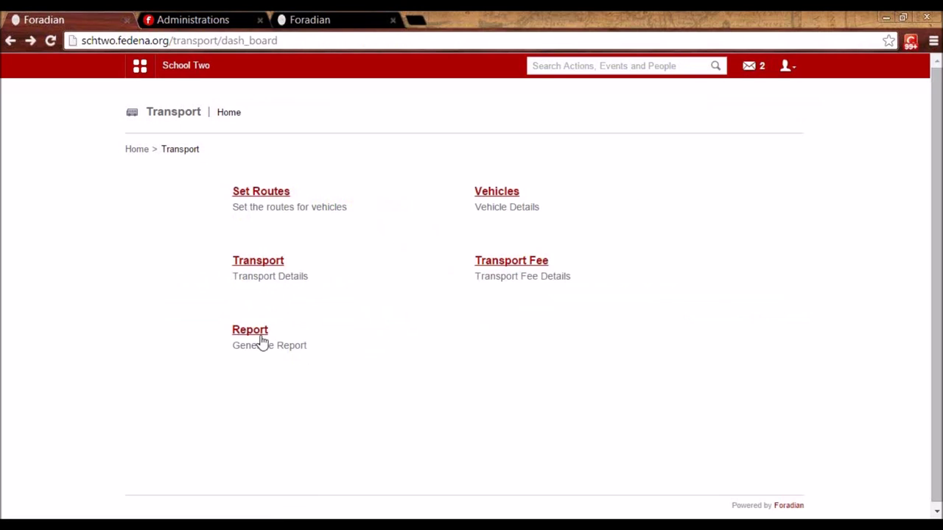
{"action": "left_click", "coordinate": [249, 334]}
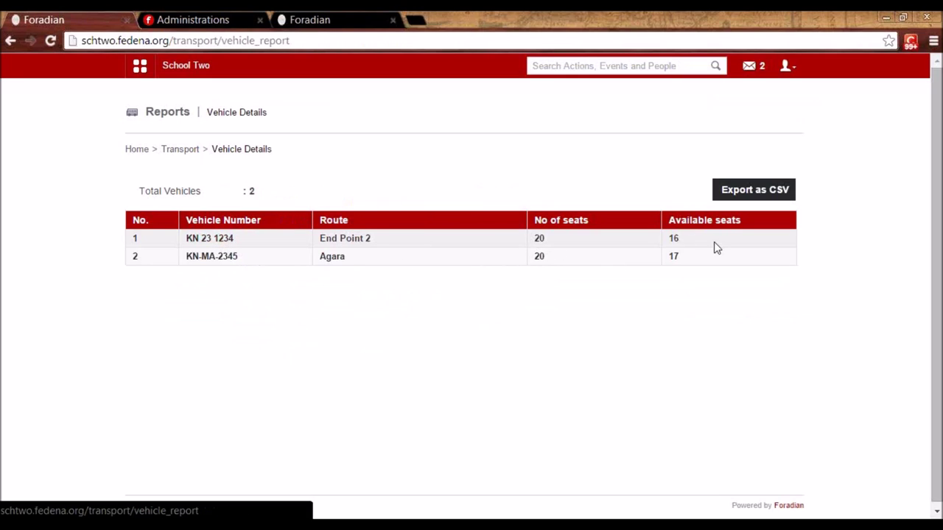
{"action": "left_click", "coordinate": [224, 257]}
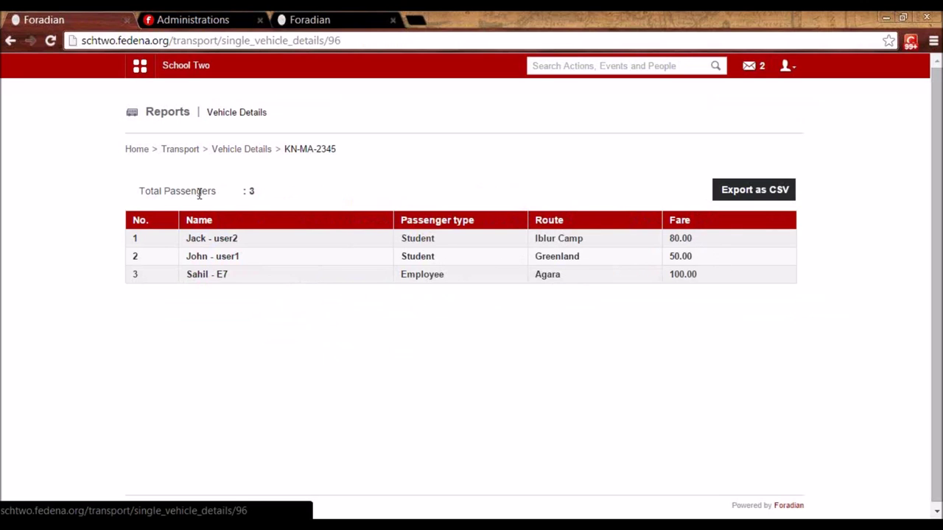
{"action": "left_click", "coordinate": [181, 148]}
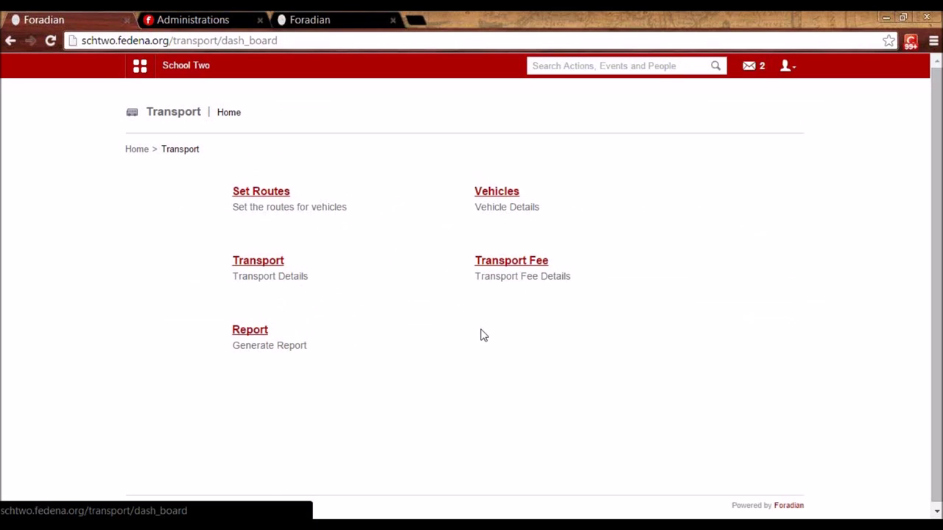
- Go to the Forms module under Collaboration and start a new blank form template
{"action": "left_click", "coordinate": [140, 65]}
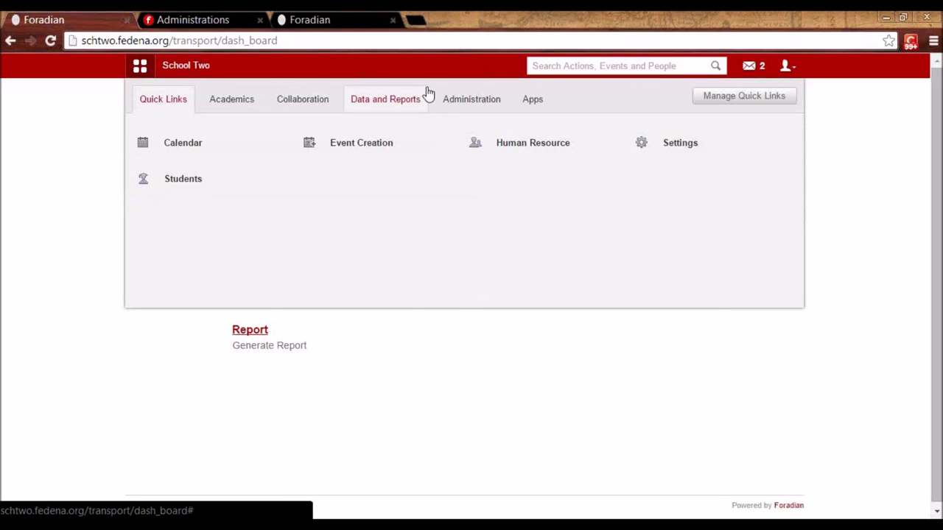
{"action": "left_click", "coordinate": [209, 105]}
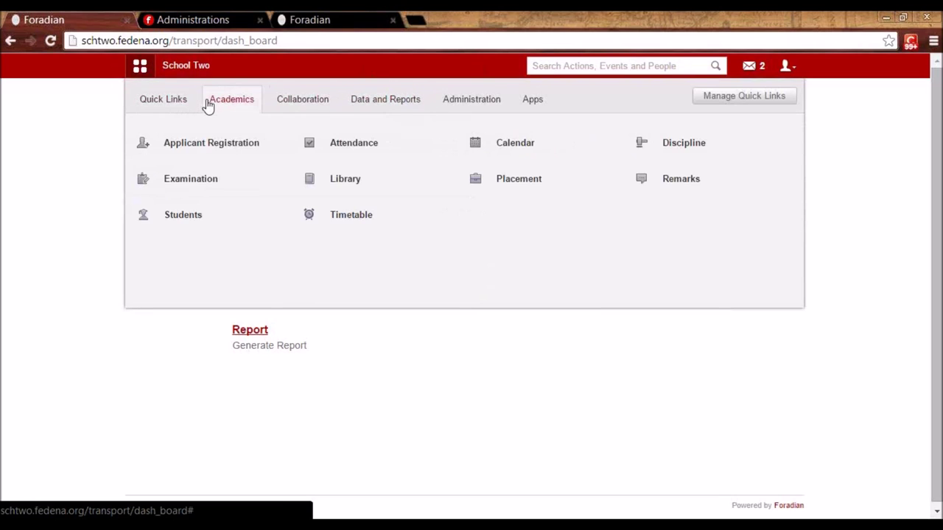
{"action": "left_click", "coordinate": [319, 106]}
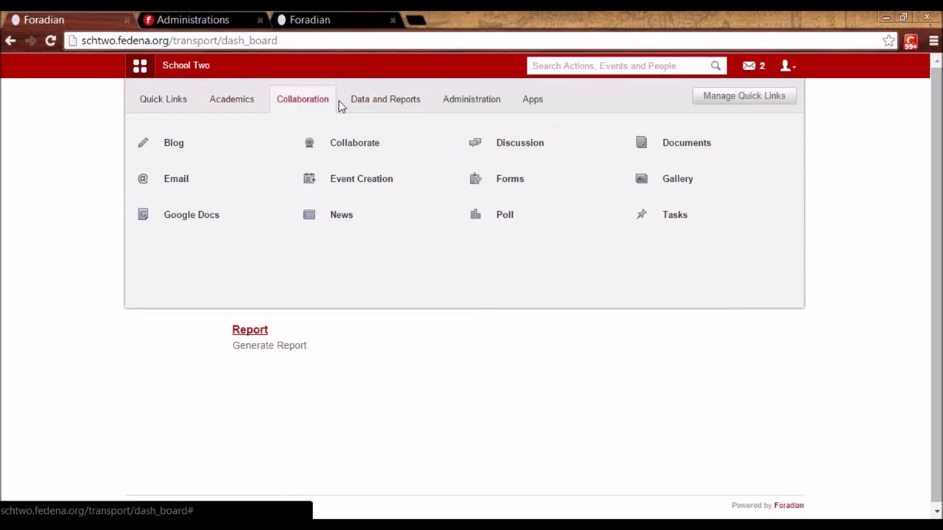
{"action": "left_click", "coordinate": [527, 179]}
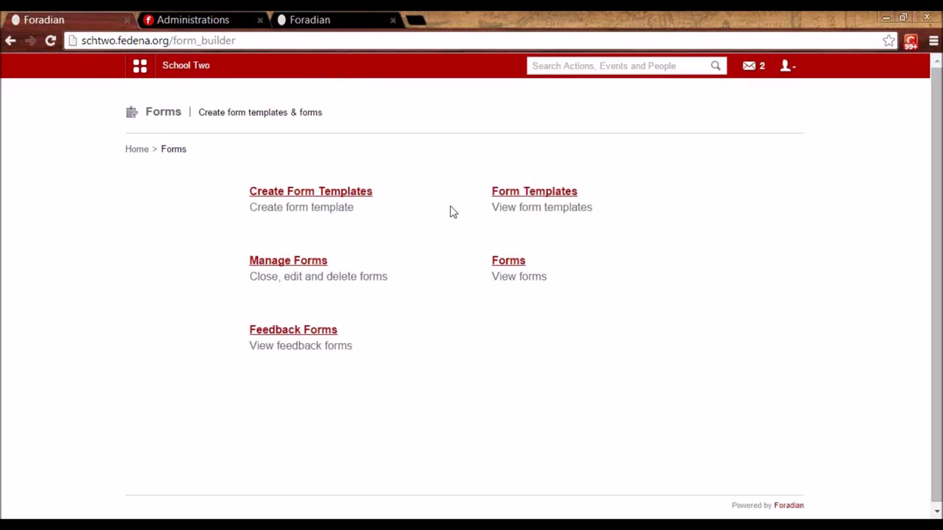
{"action": "left_click", "coordinate": [298, 194]}
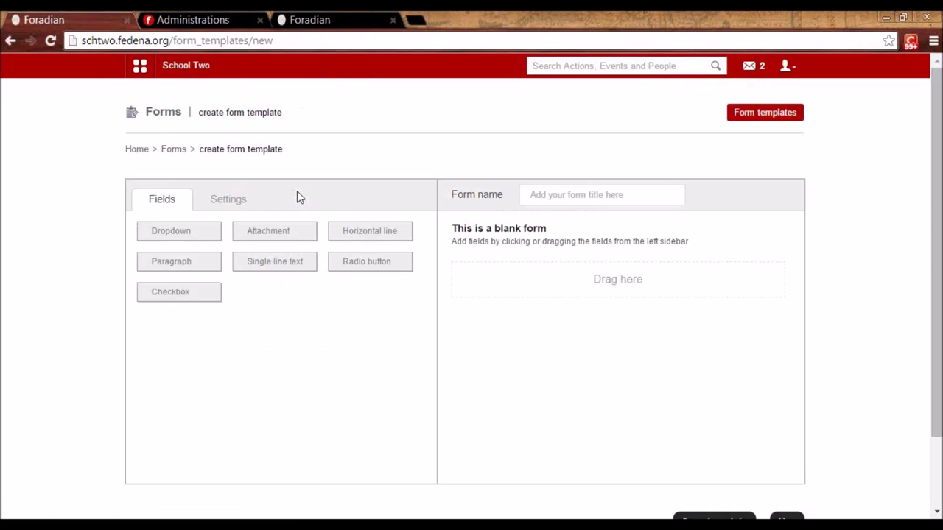
- Name the template 'Feedback Form-Teacher' and drop a Dropdown field onto the form
{"action": "left_click", "coordinate": [573, 200]}
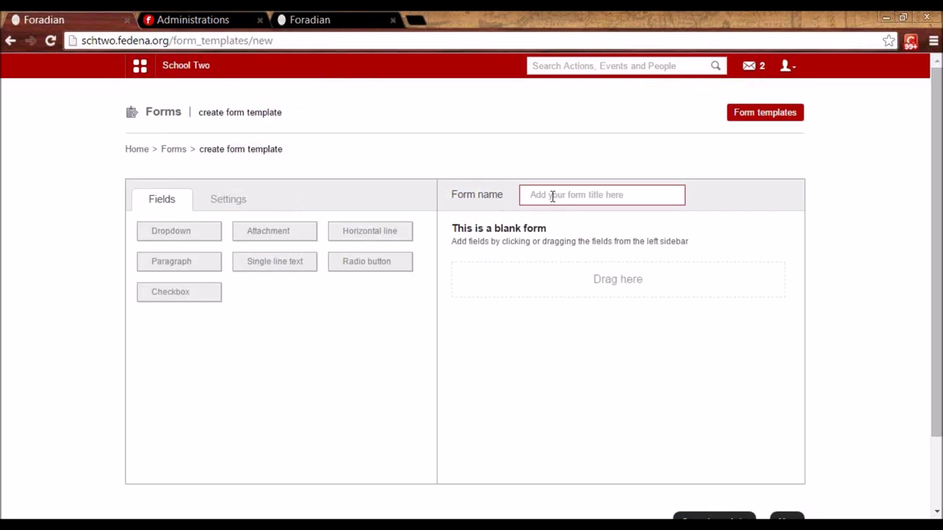
{"action": "type", "text": "Feedback Form-Teacher"}
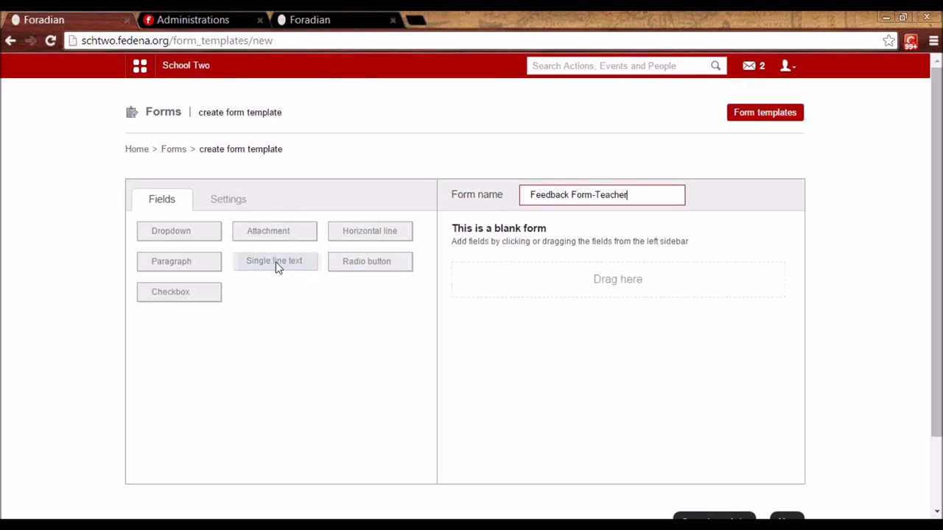
{"action": "left_click_drag", "start_coordinate": [173, 239], "coordinate": [516, 269]}
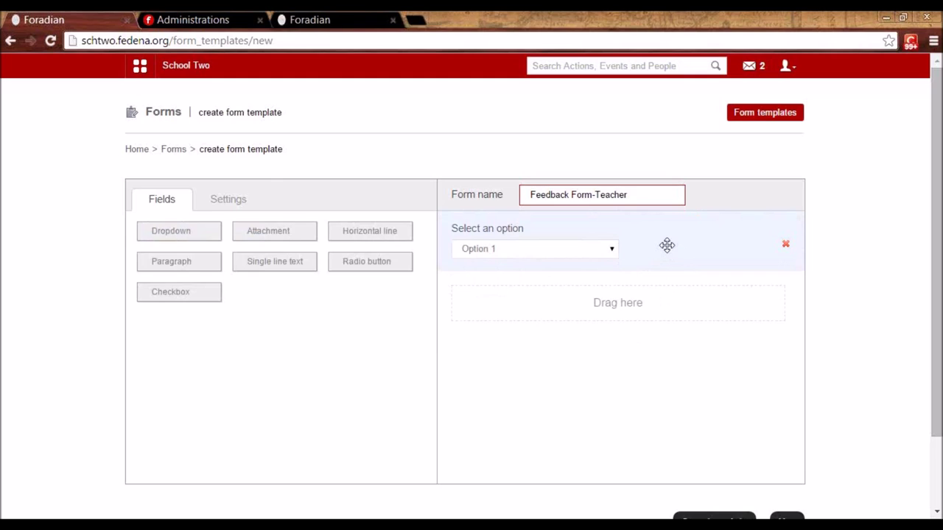
- Make the dropdown question mandatory and label it 'Presentation Skills?'
{"action": "left_click", "coordinate": [666, 245]}
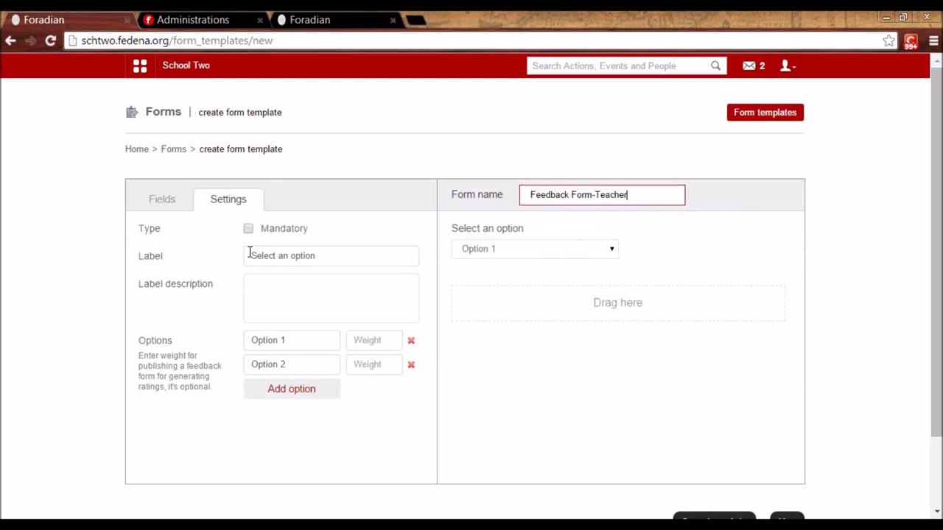
{"action": "left_click", "coordinate": [248, 229]}
{"action": "left_click", "coordinate": [249, 230]}
{"action": "left_click_drag", "start_coordinate": [328, 256], "coordinate": [252, 254]}
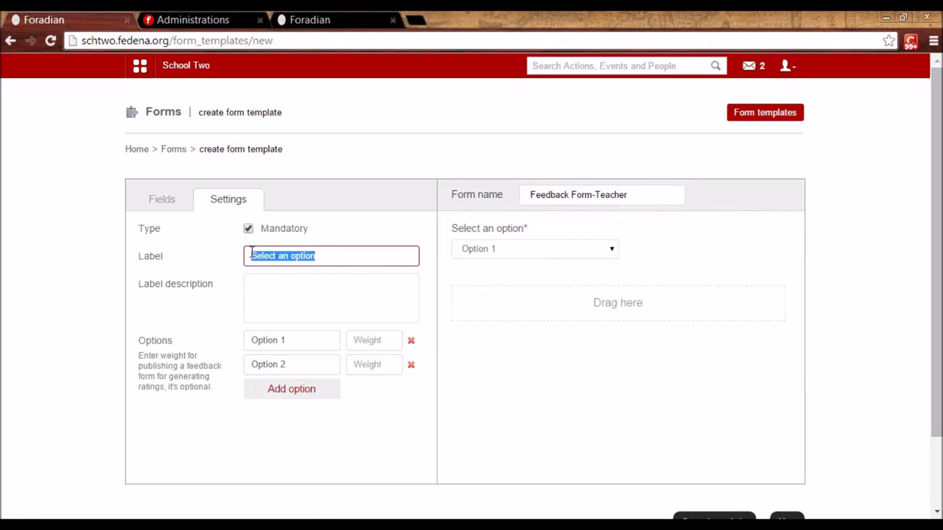
{"action": "type", "text": "P"}
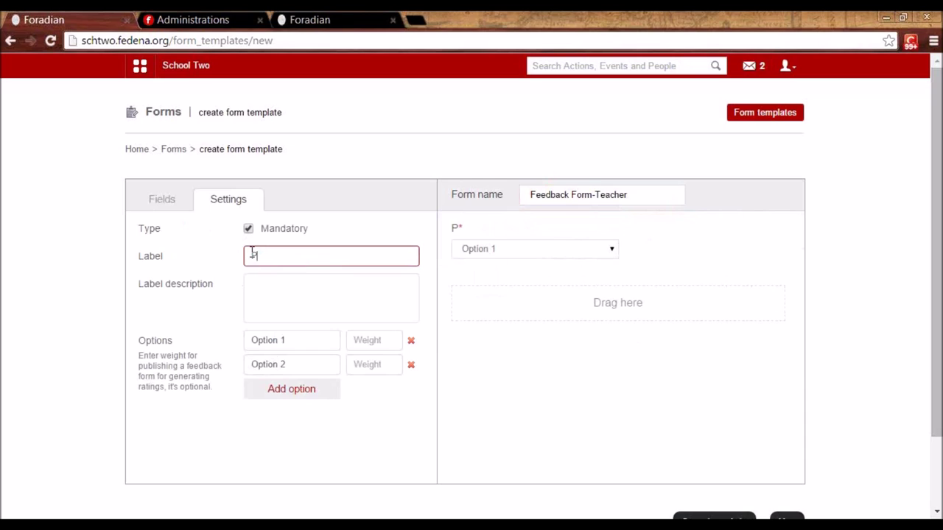
{"action": "type", "text": "resentation Sj"}
{"action": "key", "text": "BackSpace"}
{"action": "type", "text": "kills?"}
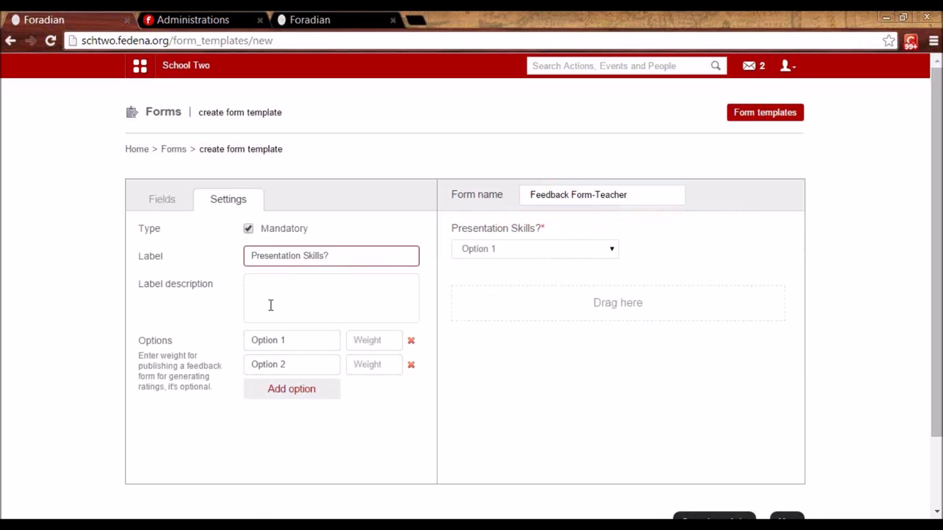
{"action": "left_click", "coordinate": [272, 313]}
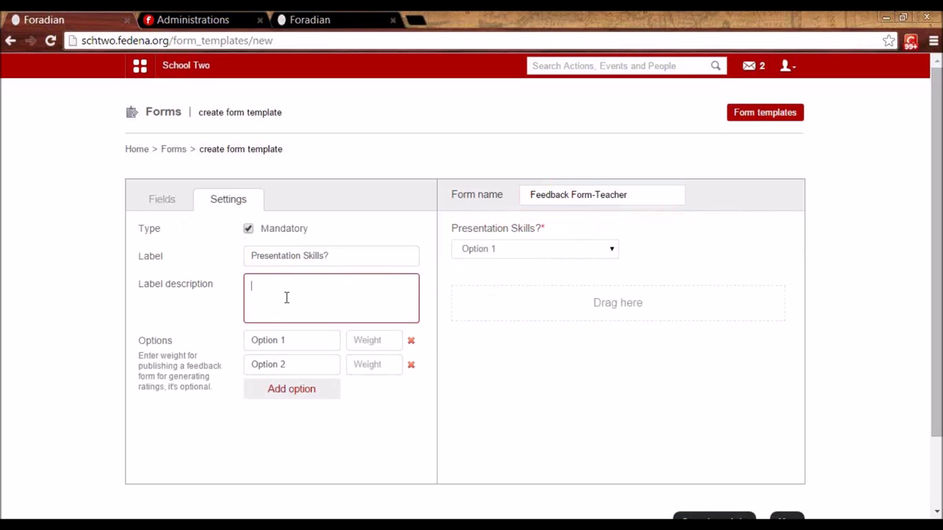
- Rename the answer options to Good and Average and add a third option, Bad
{"action": "left_click_drag", "start_coordinate": [286, 340], "coordinate": [229, 341]}
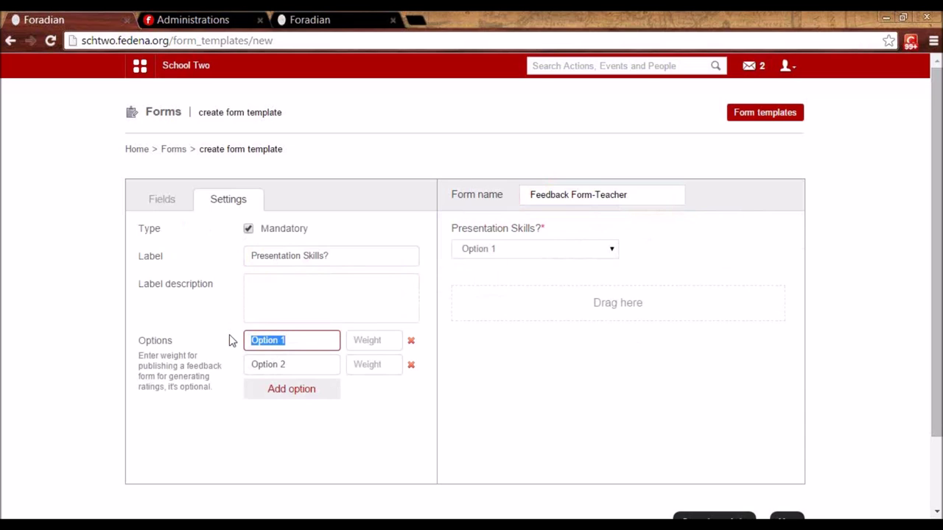
{"action": "type", "text": "Good"}
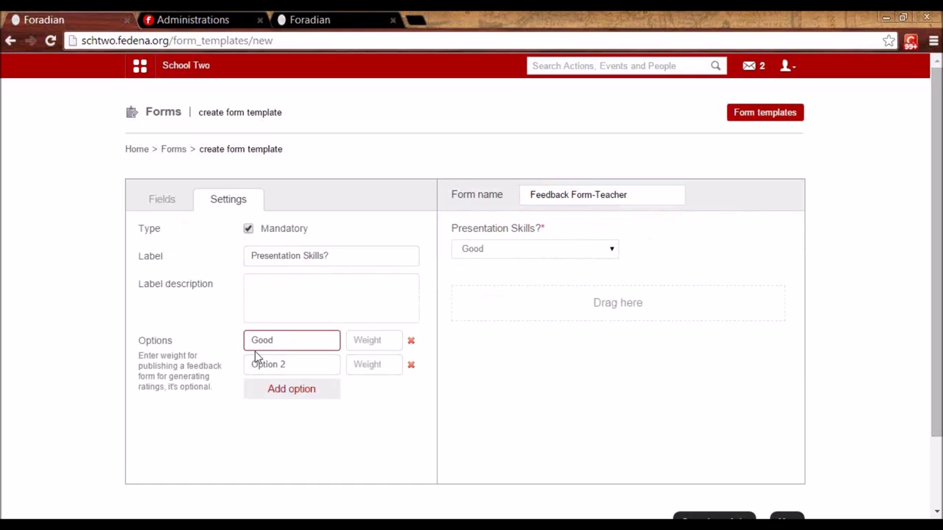
{"action": "left_click", "coordinate": [294, 365]}
{"action": "left_click_drag", "start_coordinate": [295, 365], "coordinate": [248, 366]}
{"action": "type", "text": "Average"}
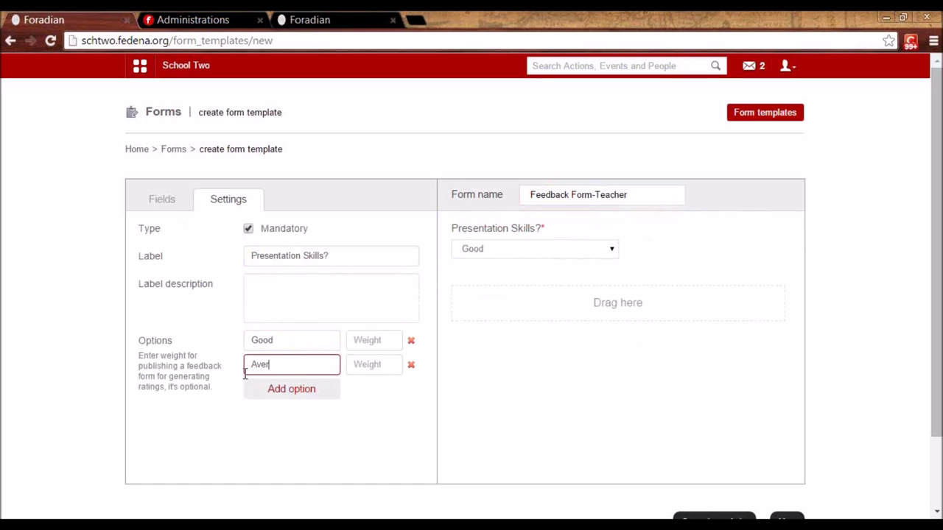
{"action": "left_click", "coordinate": [281, 390]}
{"action": "left_click", "coordinate": [280, 394]}
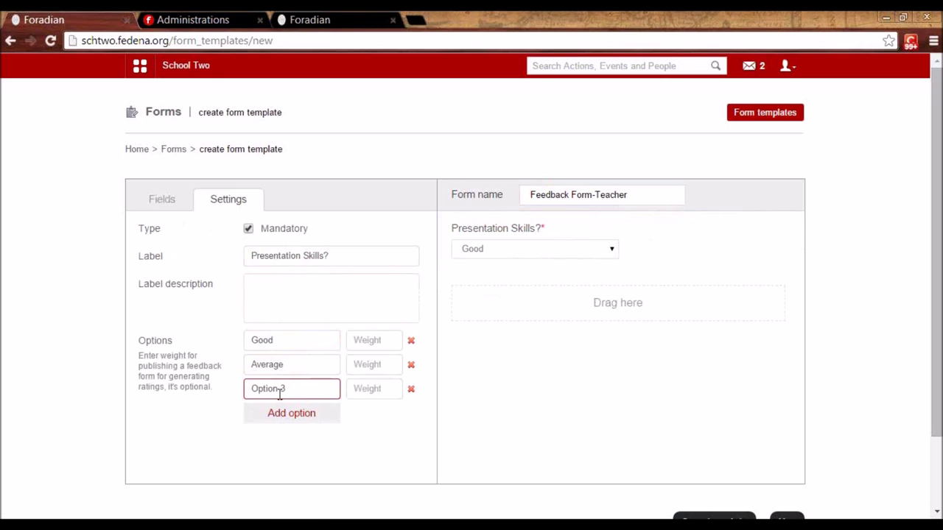
{"action": "left_click_drag", "start_coordinate": [291, 390], "coordinate": [221, 383]}
{"action": "type", "text": "Bad"}
- Give the Good, Average and Bad options weights 90, 50 and 10
{"action": "left_click", "coordinate": [359, 341]}
{"action": "left_click", "coordinate": [371, 366]}
{"action": "left_click", "coordinate": [364, 389]}
{"action": "left_click", "coordinate": [366, 333]}
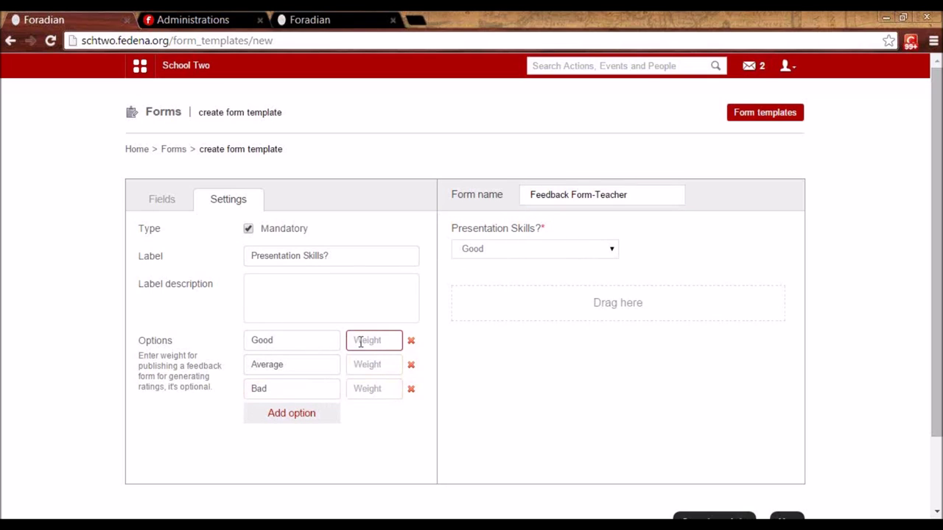
{"action": "type", "text": "90"}
{"action": "left_click", "coordinate": [363, 369]}
{"action": "type", "text": "50"}
{"action": "left_click", "coordinate": [354, 390]}
{"action": "type", "text": "10"}
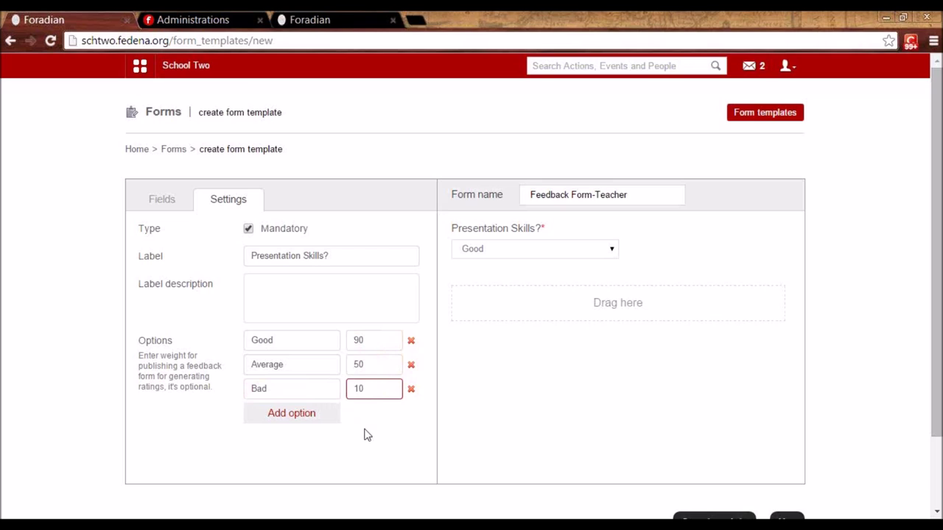
{"action": "scroll", "coordinate": [383, 435], "scroll_direction": "down", "scroll_amount": 2}
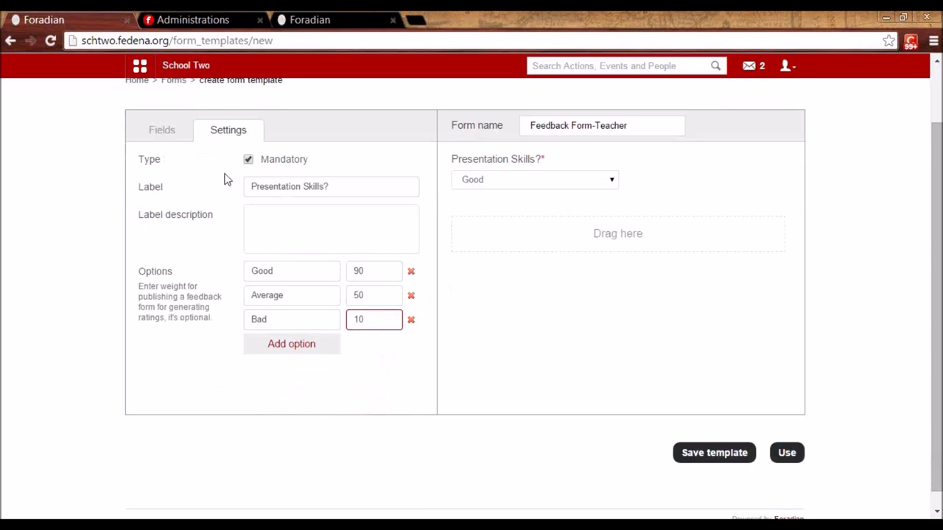
- Add a mandatory radio-button question labelled 'Communication Skills?' below the first question
{"action": "left_click", "coordinate": [152, 139]}
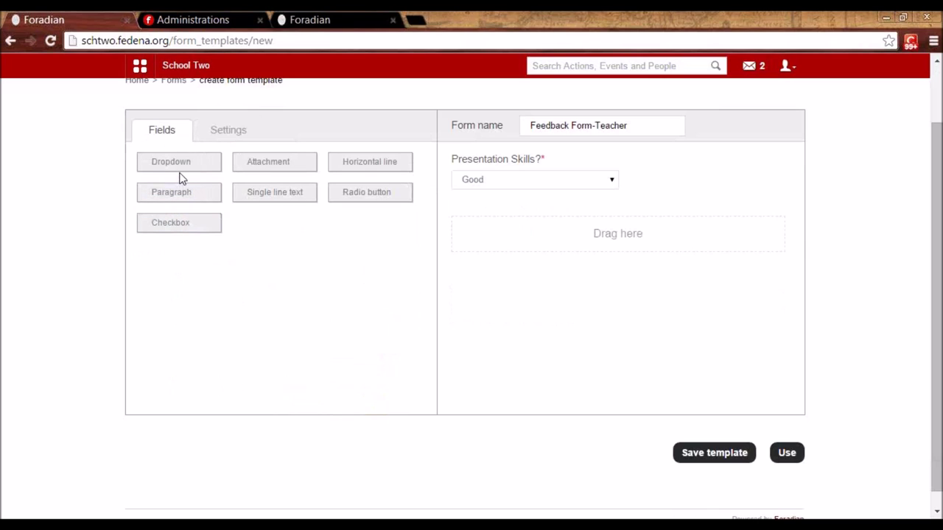
{"action": "left_click_drag", "start_coordinate": [344, 196], "coordinate": [486, 244]}
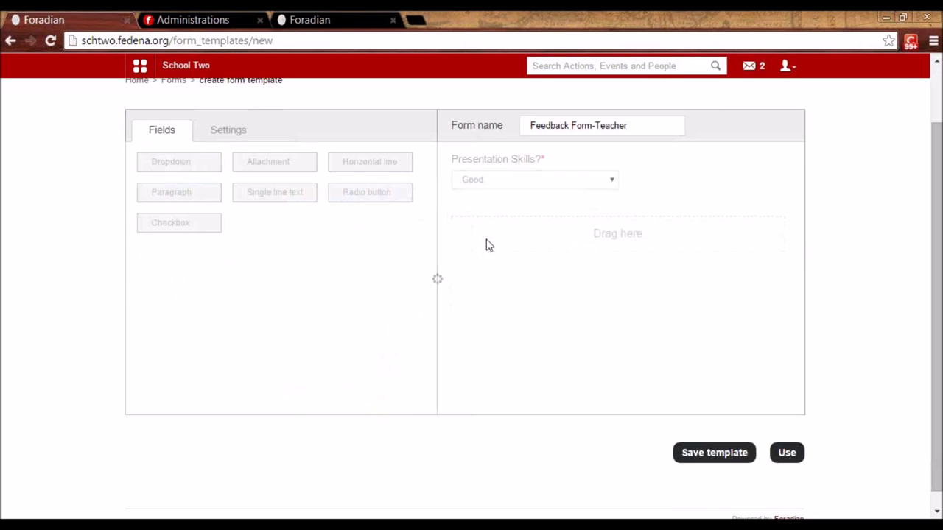
{"action": "left_click", "coordinate": [633, 253]}
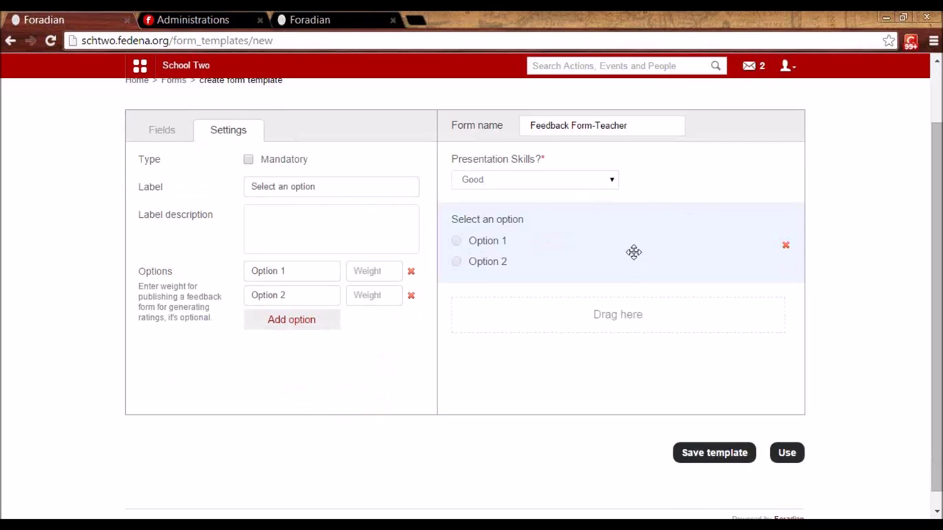
{"action": "left_click", "coordinate": [250, 160]}
{"action": "left_click", "coordinate": [327, 187]}
{"action": "left_click_drag", "start_coordinate": [328, 187], "coordinate": [251, 182]}
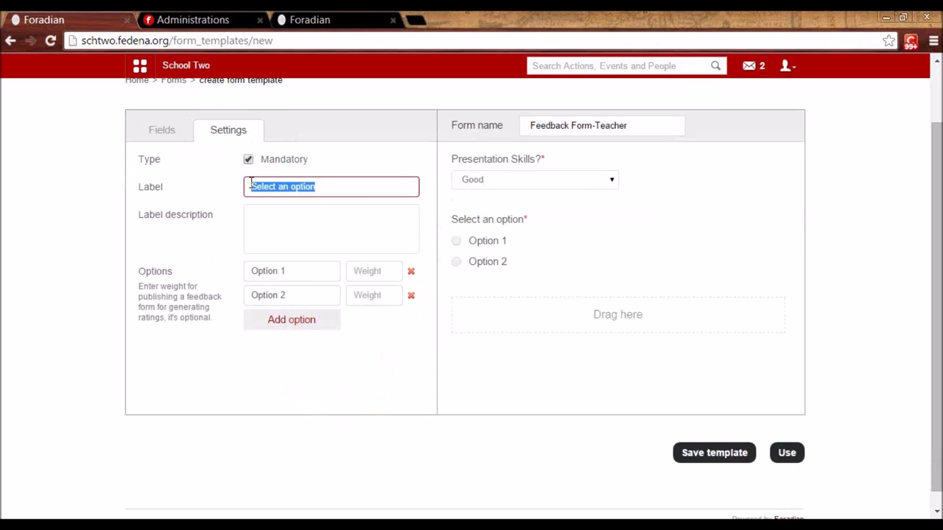
{"action": "type", "text": "Communica"}
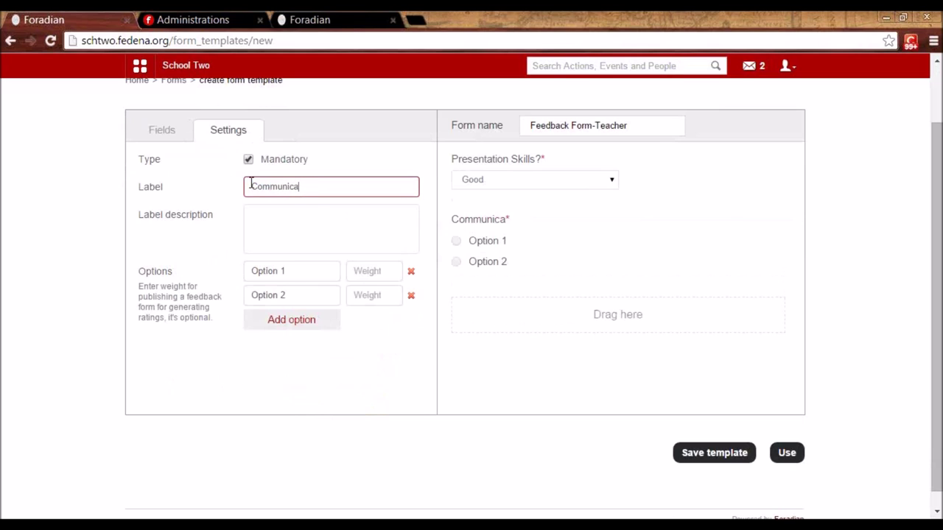
{"action": "type", "text": "tion Skills?"}
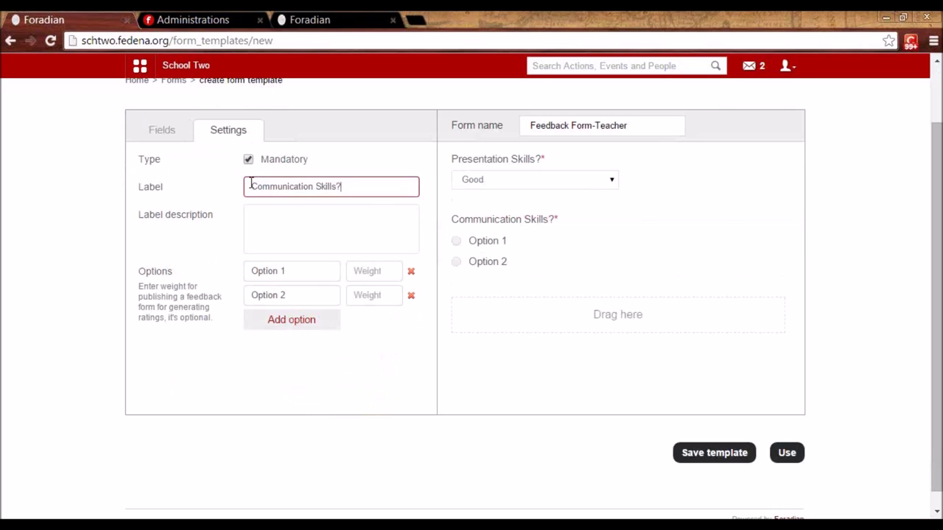
{"action": "left_click", "coordinate": [284, 232]}
- Set its options to Excellent (weight 89) and Ok (weight 50), then save the template
{"action": "left_click_drag", "start_coordinate": [293, 271], "coordinate": [248, 271]}
{"action": "type", "text": "Excellen"}
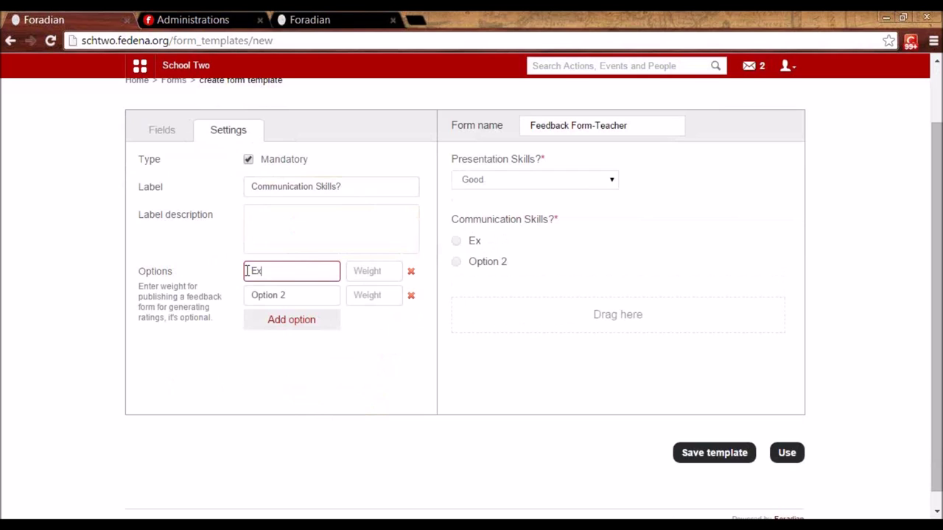
{"action": "left_click", "coordinate": [356, 272]}
{"action": "type", "text": "89"}
{"action": "key", "text": "BackSpace"}
{"action": "key", "text": "BackSpace"}
{"action": "type", "text": "89"}
{"action": "left_click_drag", "start_coordinate": [286, 302], "coordinate": [233, 299]}
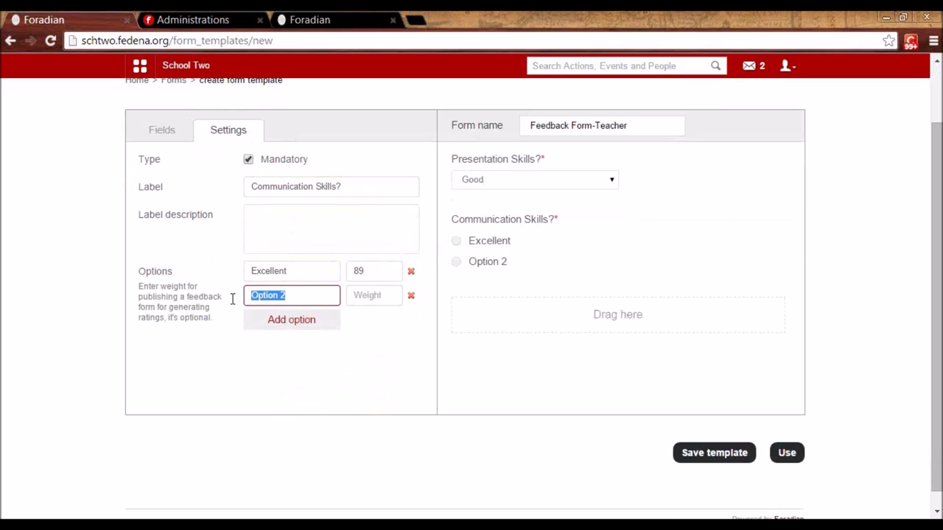
{"action": "type", "text": "Ok"}
{"action": "left_click", "coordinate": [369, 295]}
{"action": "type", "text": "50"}
{"action": "left_click", "coordinate": [325, 377]}
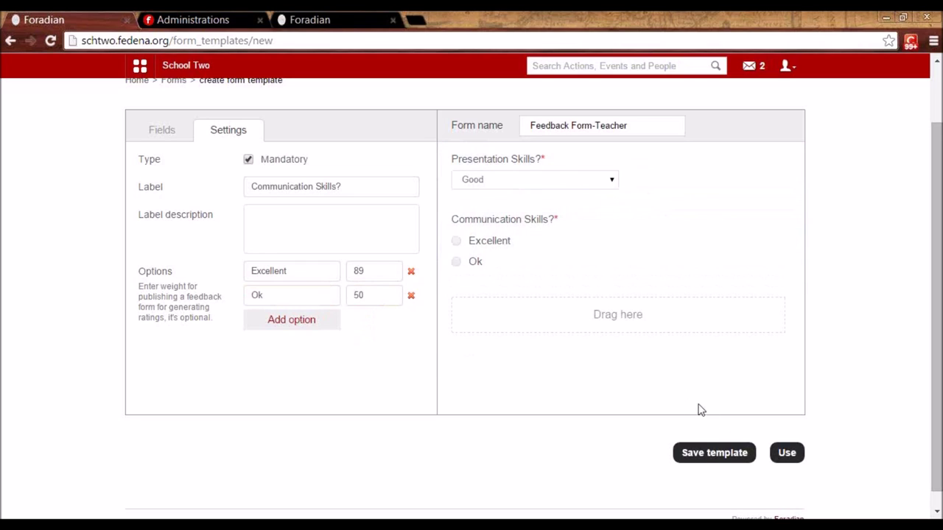
{"action": "left_click", "coordinate": [714, 453]}
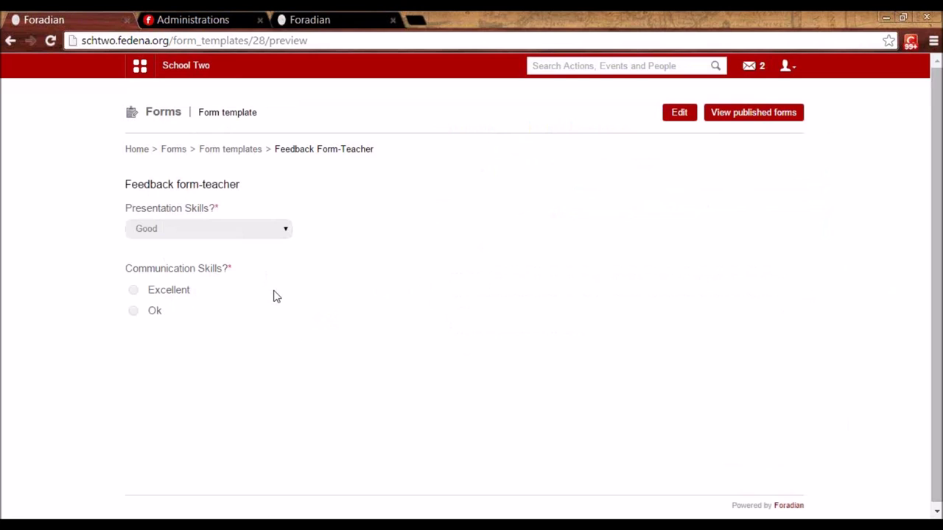
- From Forms > Form Templates, use Feedback Form-Teacher to start publishing a form
{"action": "left_click", "coordinate": [181, 152]}
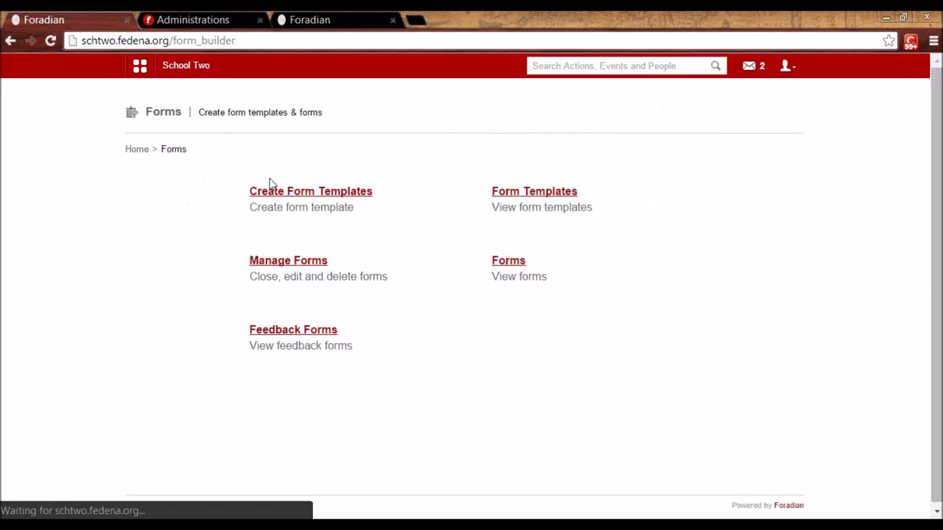
{"action": "left_click", "coordinate": [540, 194]}
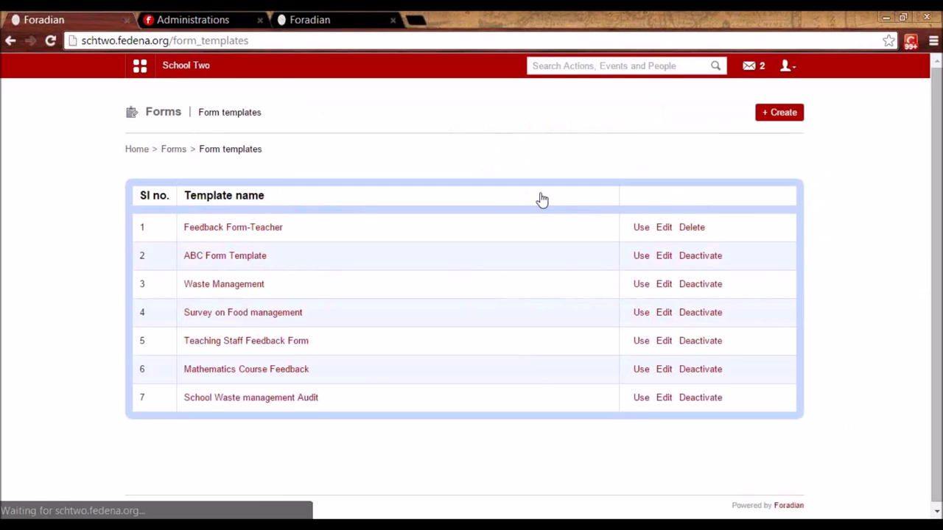
{"action": "left_click", "coordinate": [638, 231]}
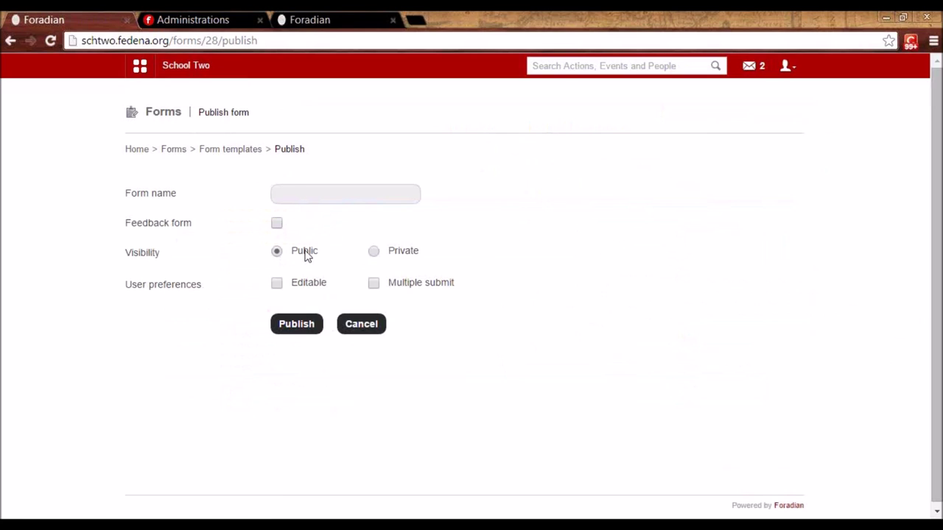
- Make the form a private feedback form about selected people and enter its K1 2014 name
{"action": "left_click", "coordinate": [373, 252]}
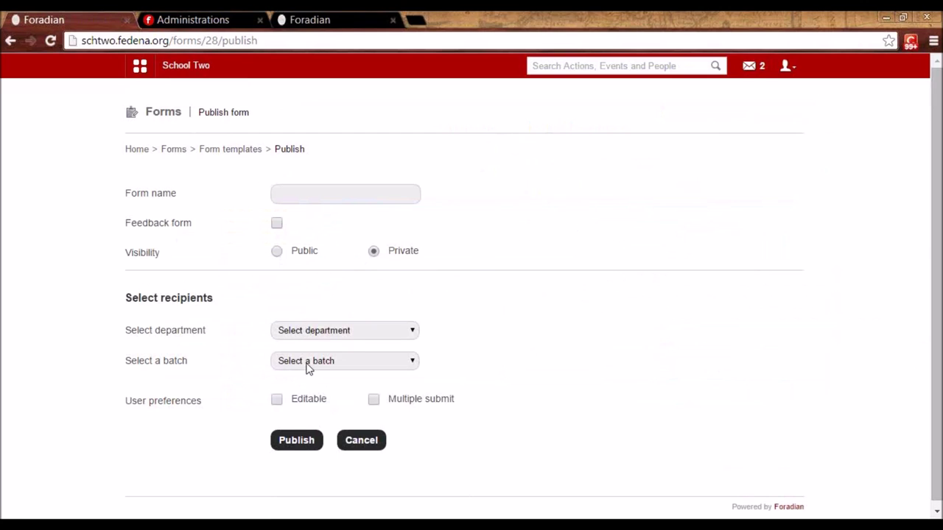
{"action": "left_click", "coordinate": [277, 224]}
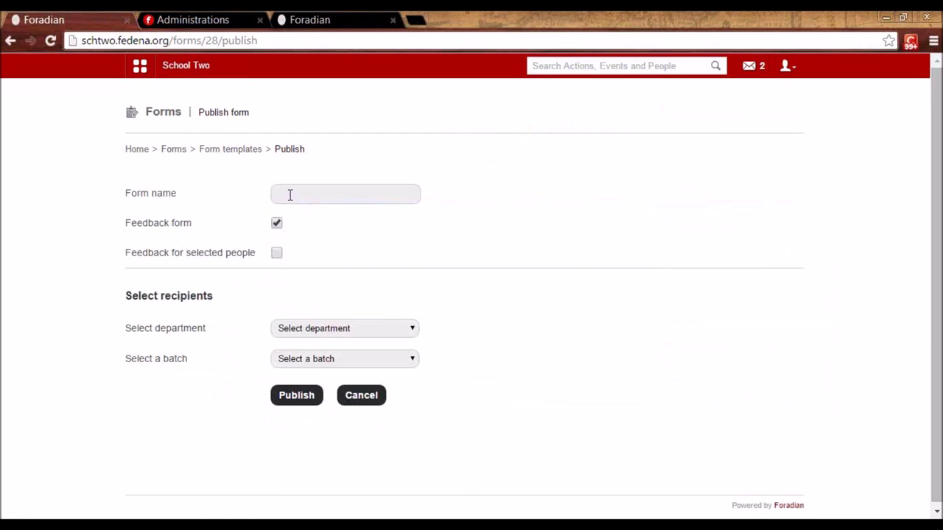
{"action": "left_click", "coordinate": [290, 195]}
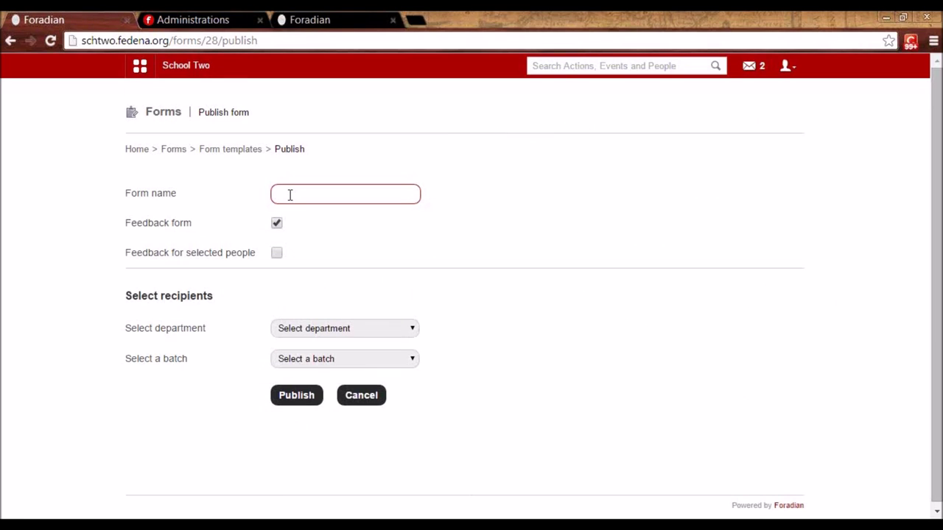
{"action": "type", "text": "Feedb"}
{"action": "type", "text": "14"}
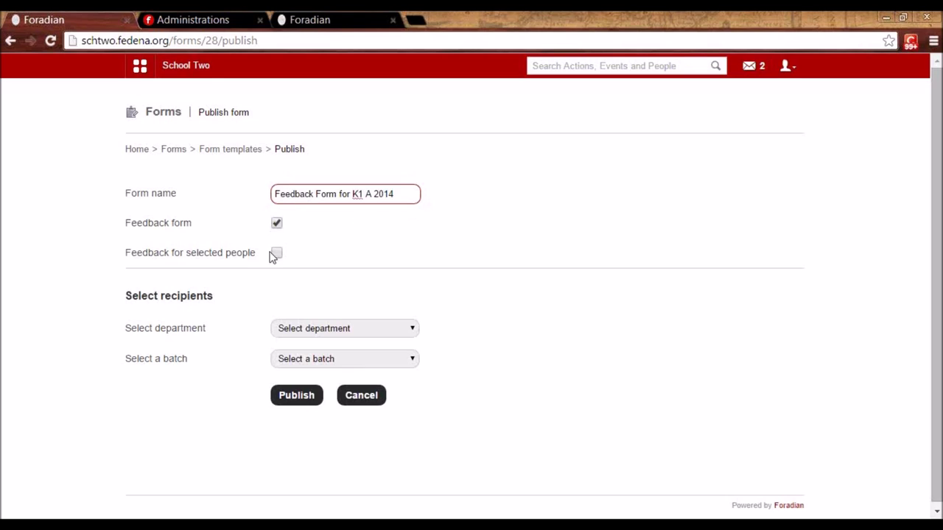
{"action": "left_click", "coordinate": [278, 255]}
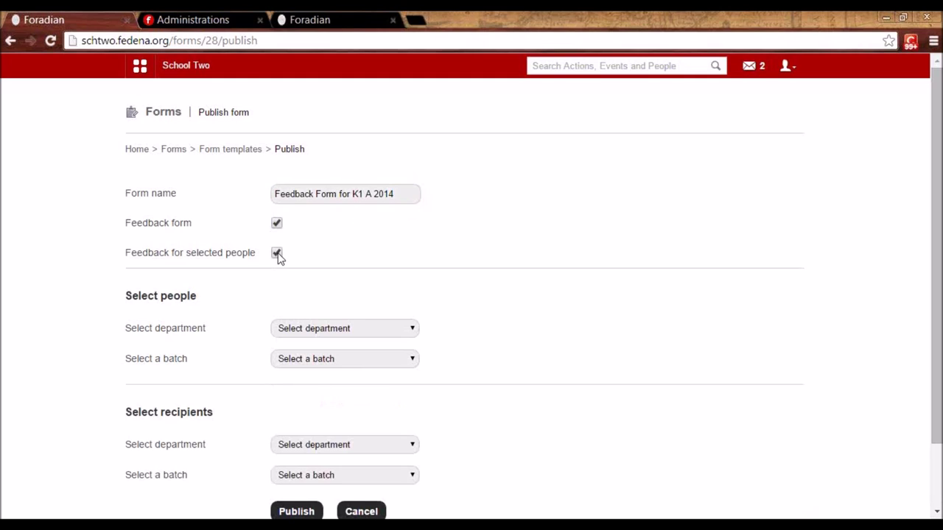
{"action": "scroll", "coordinate": [278, 257], "scroll_direction": "down", "scroll_amount": 2}
- Choose all English department staff as the people to be rated
{"action": "left_click", "coordinate": [315, 259]}
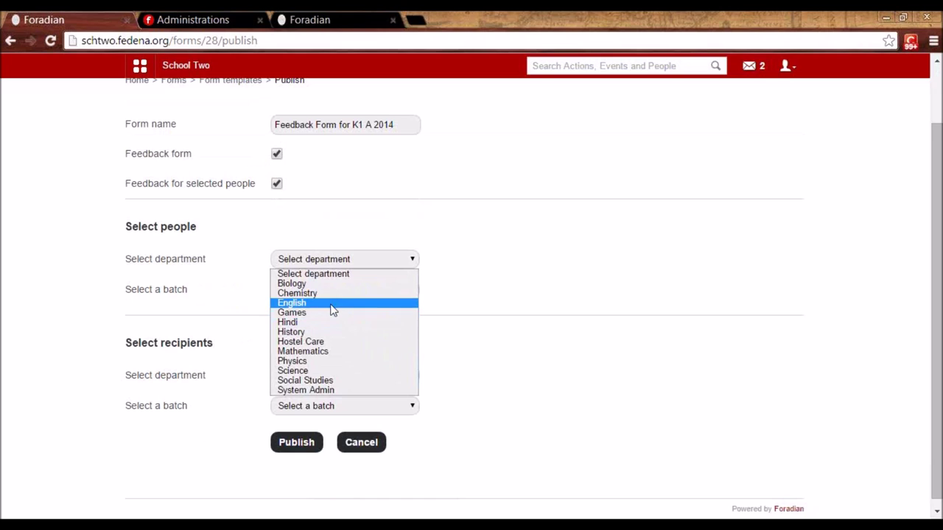
{"action": "left_click", "coordinate": [330, 304]}
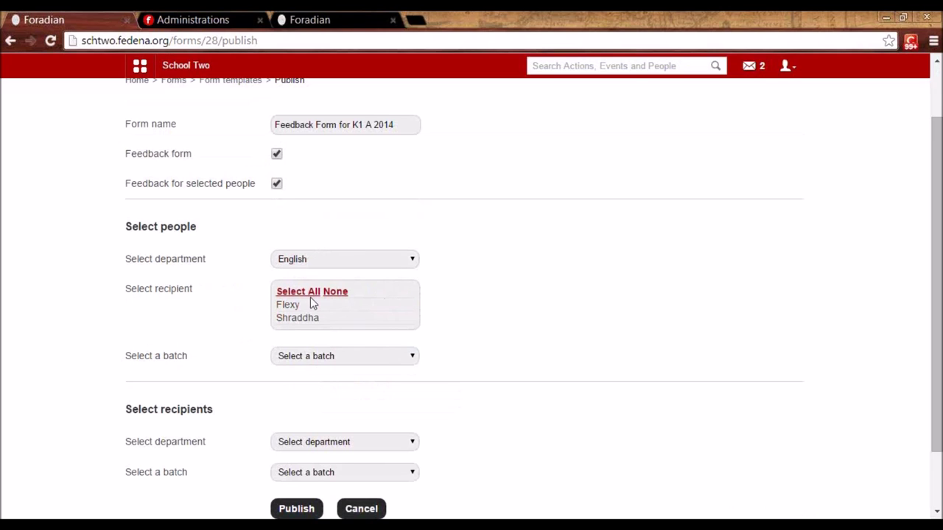
{"action": "left_click", "coordinate": [311, 294]}
{"action": "scroll", "coordinate": [309, 301], "scroll_direction": "down", "scroll_amount": 2}
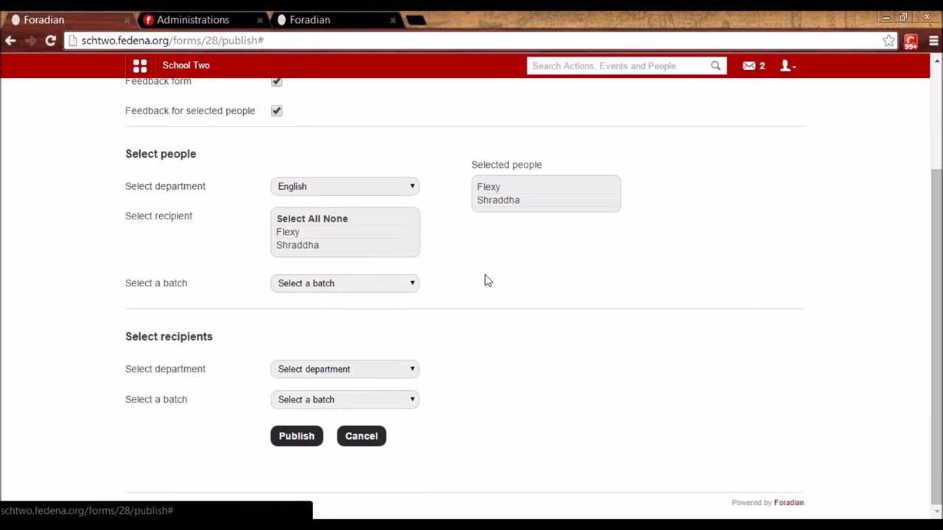
{"action": "left_click", "coordinate": [500, 204]}
{"action": "scroll", "coordinate": [319, 358], "scroll_direction": "down", "scroll_amount": 2}
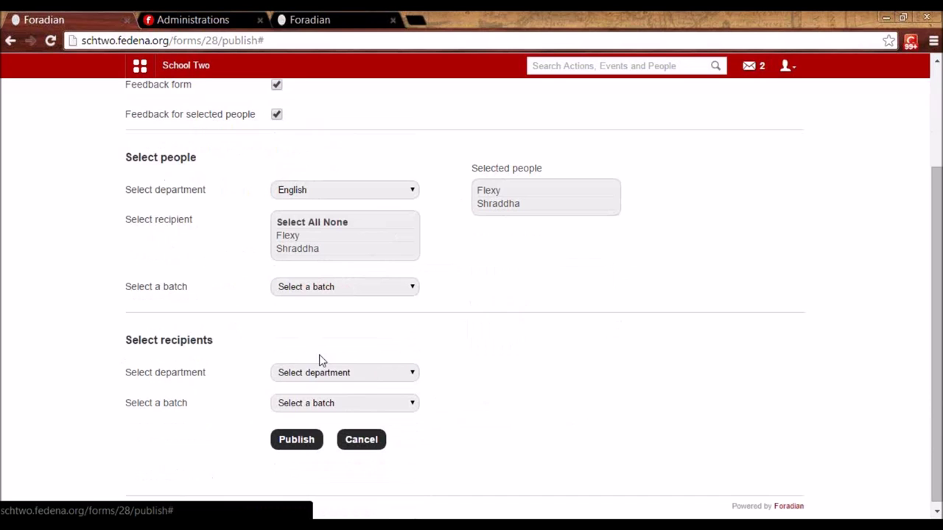
- Send the form to the K1 - B 2014 batch and correct the name's section letter to B
{"action": "left_click", "coordinate": [304, 406]}
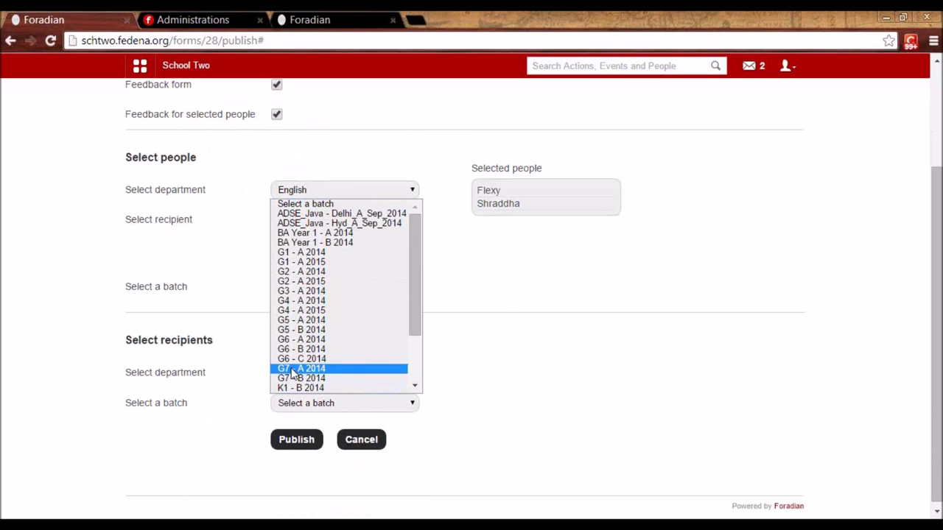
{"action": "left_click", "coordinate": [302, 389]}
{"action": "scroll", "coordinate": [358, 292], "scroll_direction": "up", "scroll_amount": 2}
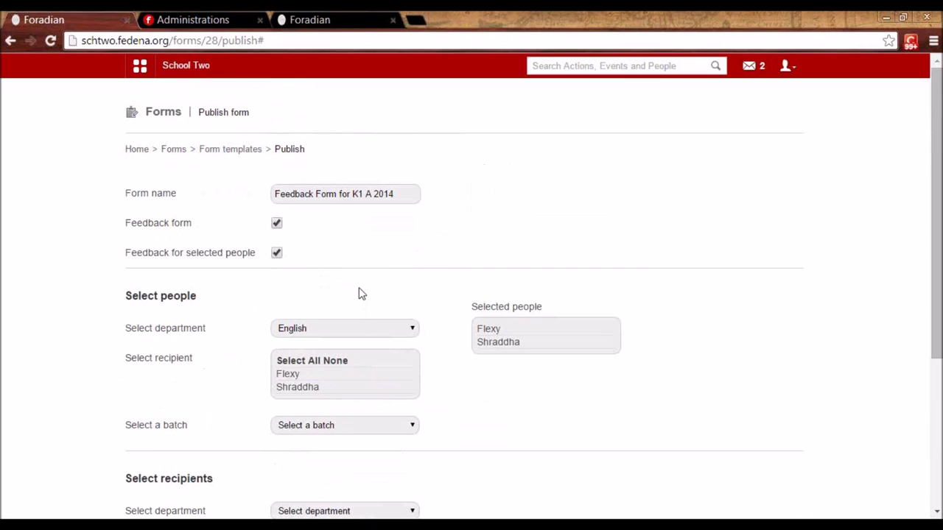
{"action": "double_click", "coordinate": [368, 192]}
{"action": "key", "text": "BackSpace"}
{"action": "type", "text": "B"}
- Add every K1 - B 2014 student as a recipient and publish the feedback form
{"action": "scroll", "coordinate": [487, 184], "scroll_direction": "down", "scroll_amount": 3}
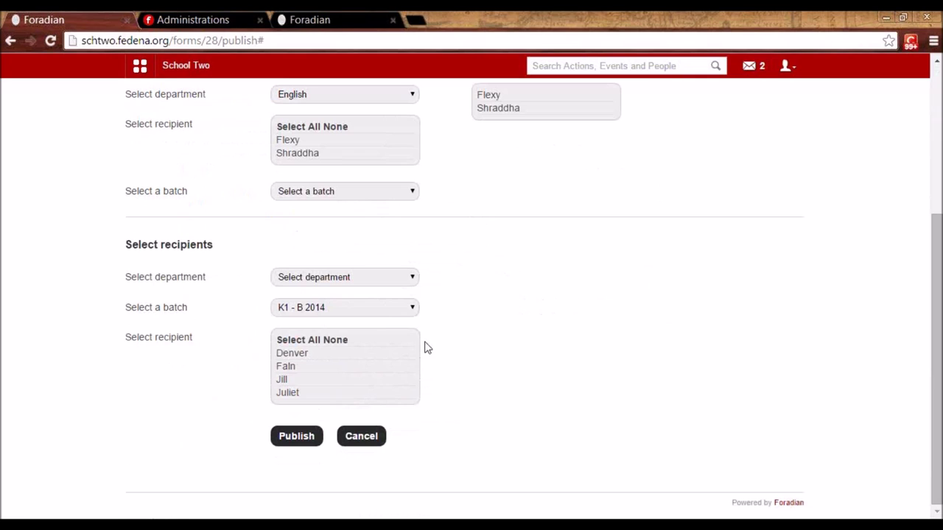
{"action": "left_click", "coordinate": [308, 341]}
{"action": "scroll", "coordinate": [387, 369], "scroll_direction": "down", "scroll_amount": 4}
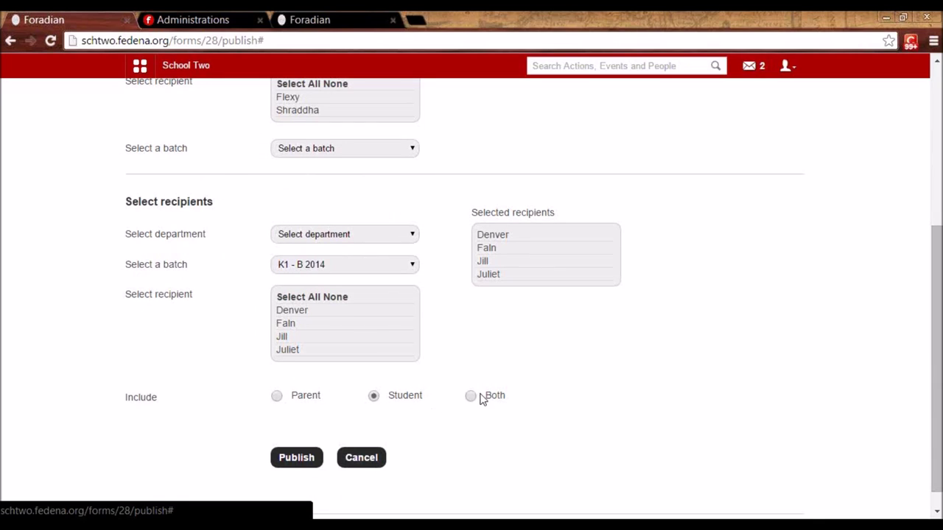
{"action": "left_click", "coordinate": [300, 462]}
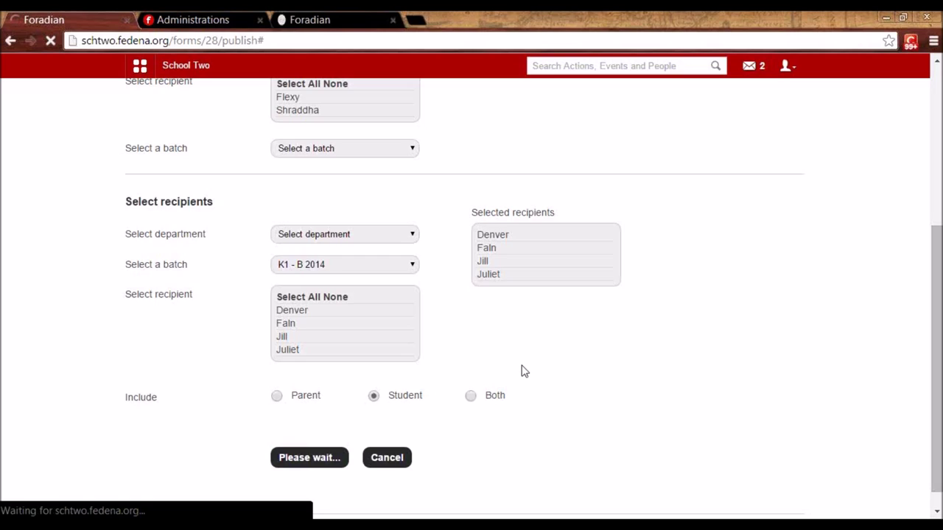
{"action": "left_click", "coordinate": [778, 79]}
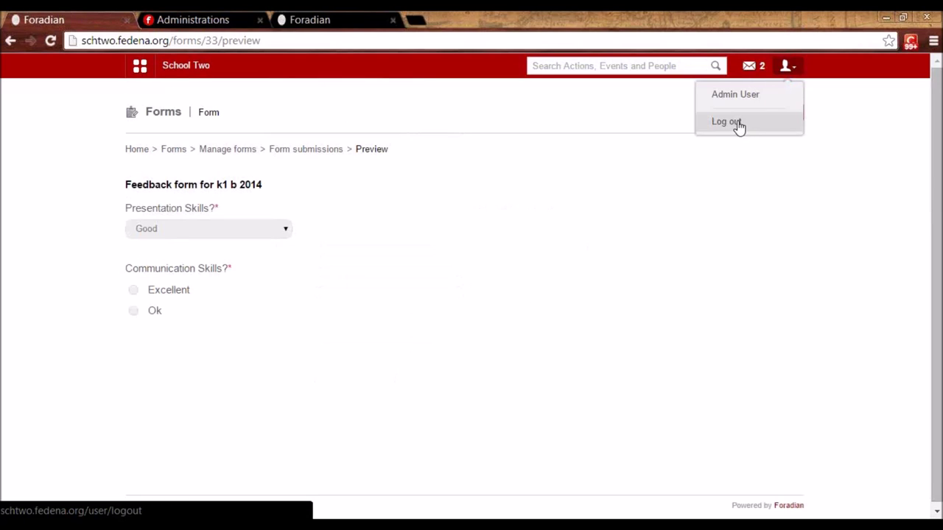
- Log out of the admin account and sign in with the student's username and password
{"action": "left_click", "coordinate": [738, 125]}
{"action": "left_click", "coordinate": [484, 213]}
{"action": "double_click", "coordinate": [484, 213]}
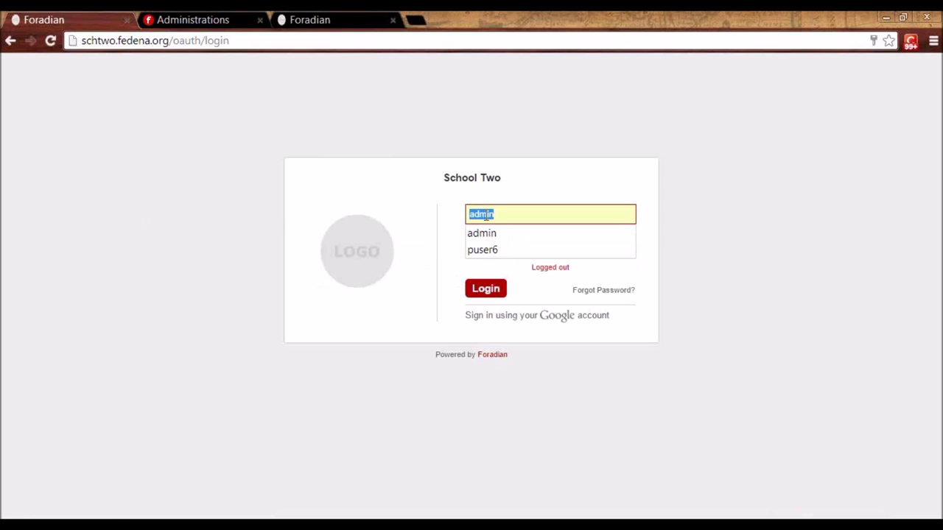
{"action": "type", "text": "user0"}
{"action": "key", "text": "Tab"}
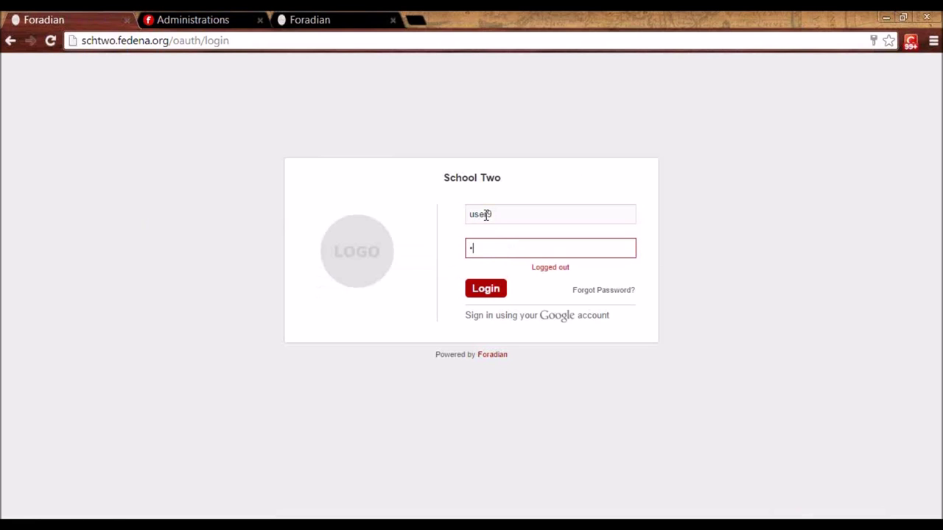
{"action": "key", "text": "Return"}
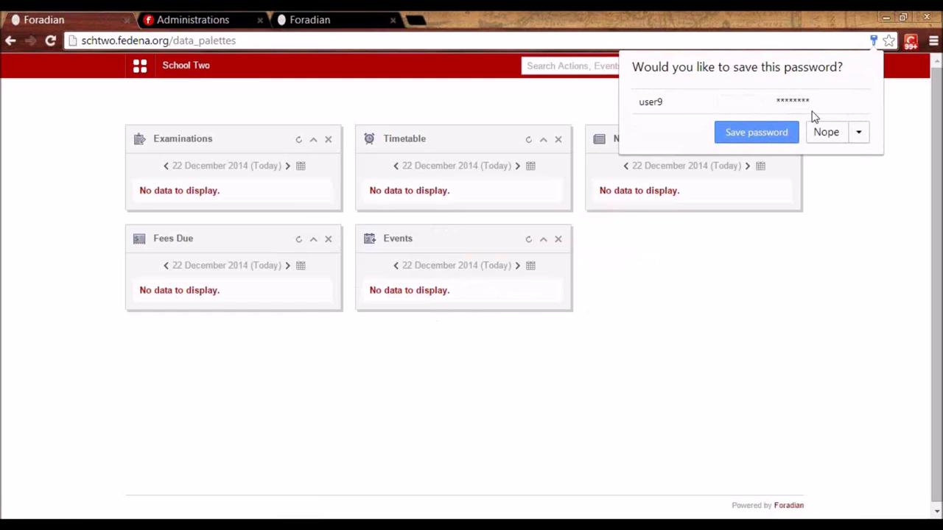
{"action": "left_click", "coordinate": [822, 131]}
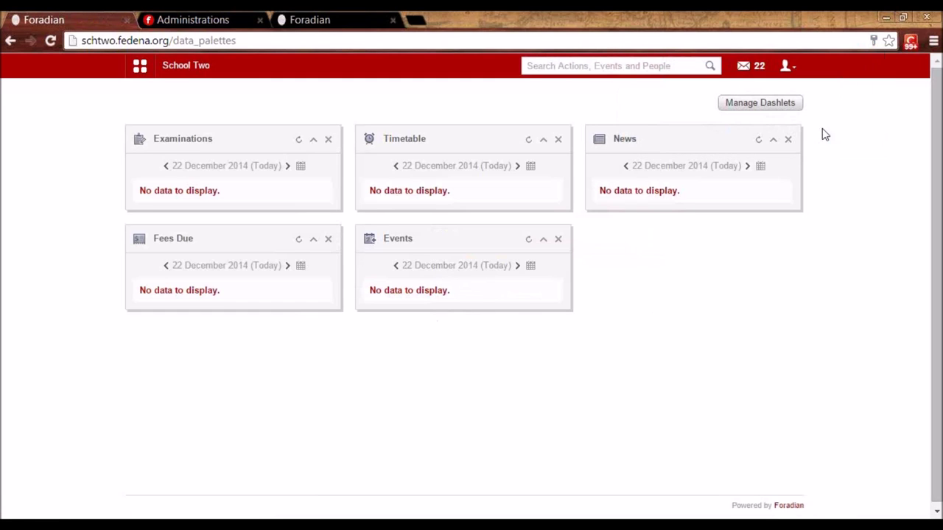
- Open Forms > Feedback forms and select 'Feedback Form for K1 B 2014'
{"action": "left_click", "coordinate": [132, 76]}
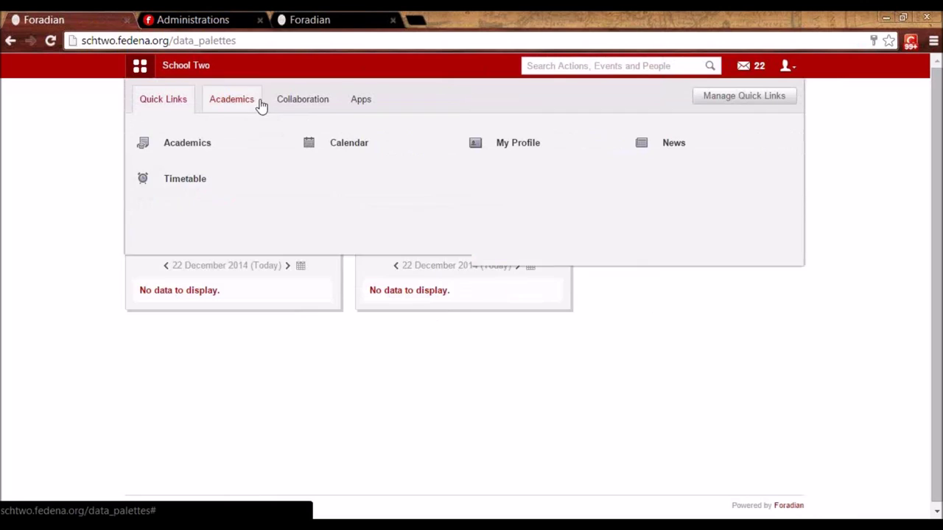
{"action": "left_click", "coordinate": [300, 98]}
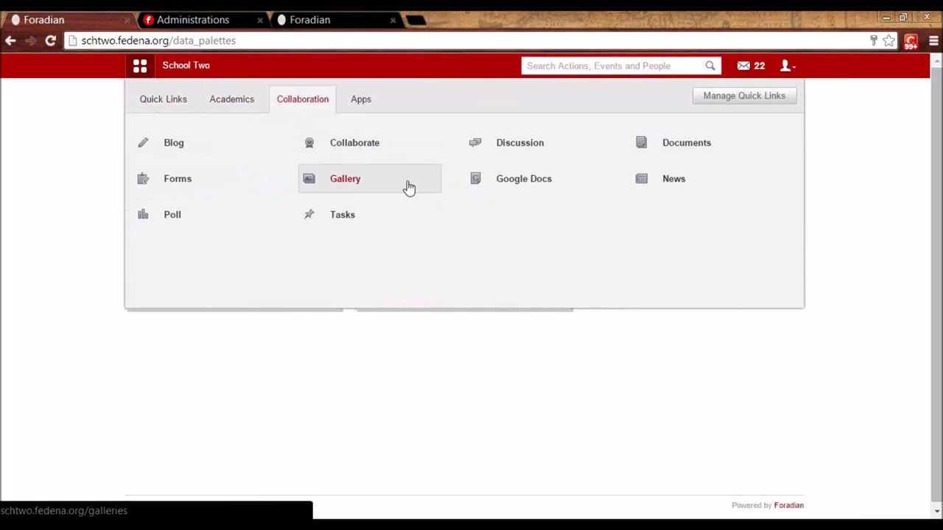
{"action": "left_click", "coordinate": [163, 185]}
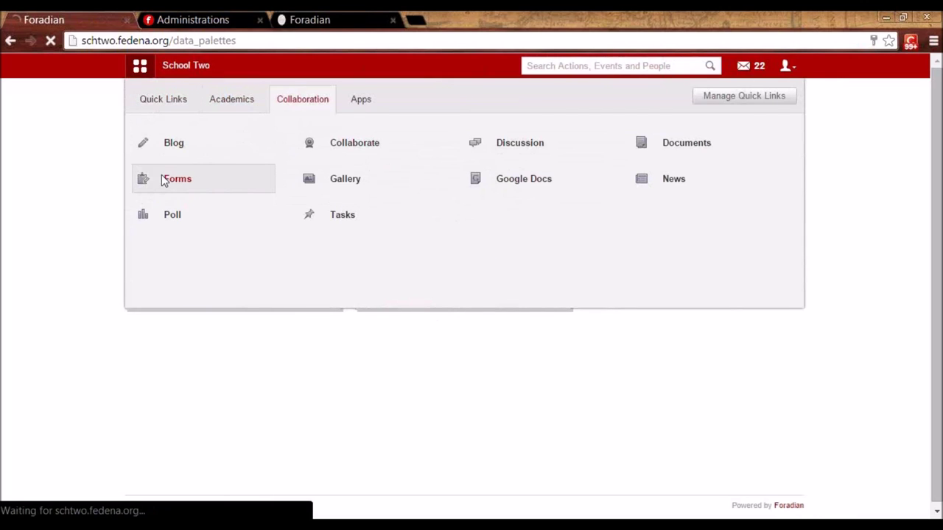
{"action": "left_click", "coordinate": [507, 193]}
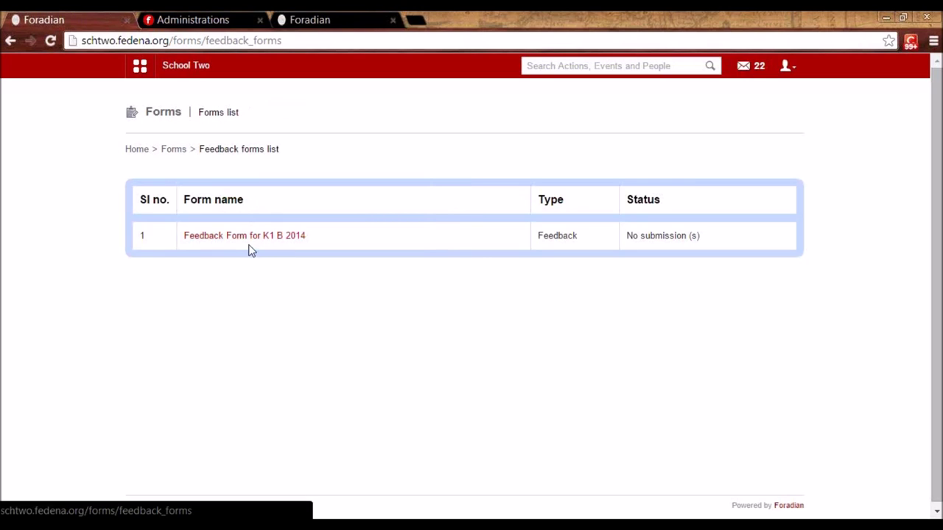
{"action": "left_click", "coordinate": [243, 237]}
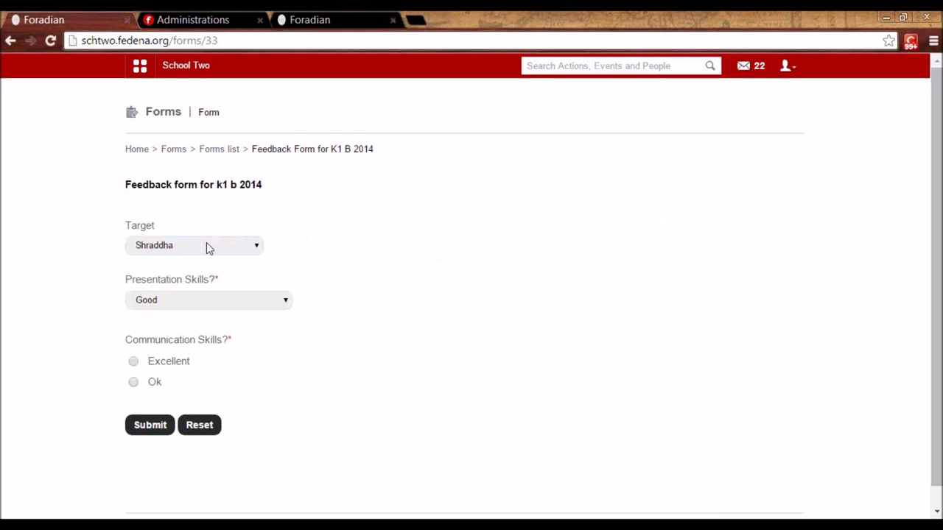
- Rate the second teacher Average for Presentation Skills and Excellent for Communication Skills, then submit
{"action": "left_click", "coordinate": [168, 249]}
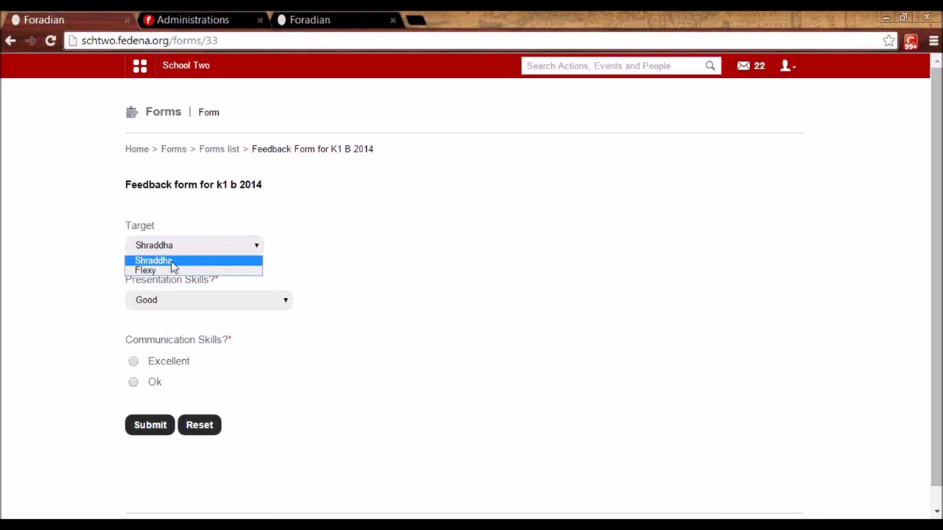
{"action": "left_click", "coordinate": [175, 272]}
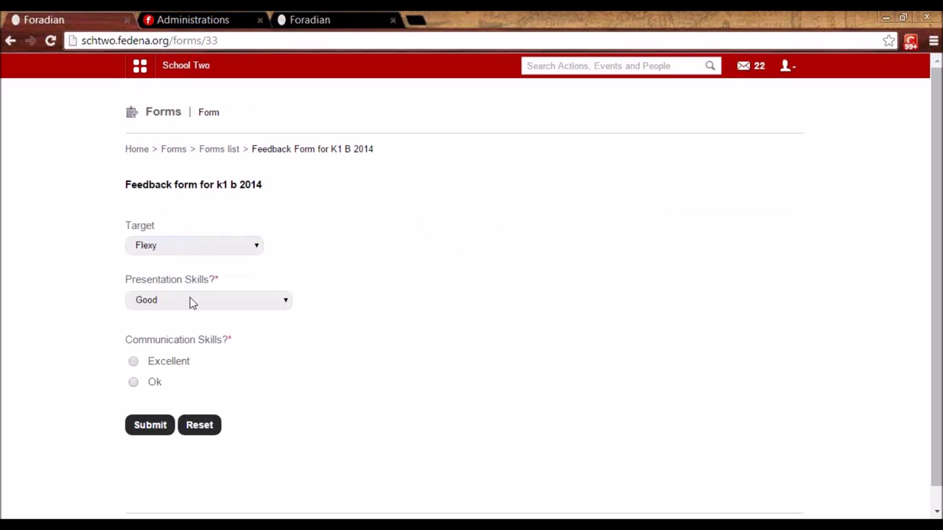
{"action": "left_click", "coordinate": [190, 300]}
{"action": "left_click", "coordinate": [196, 325]}
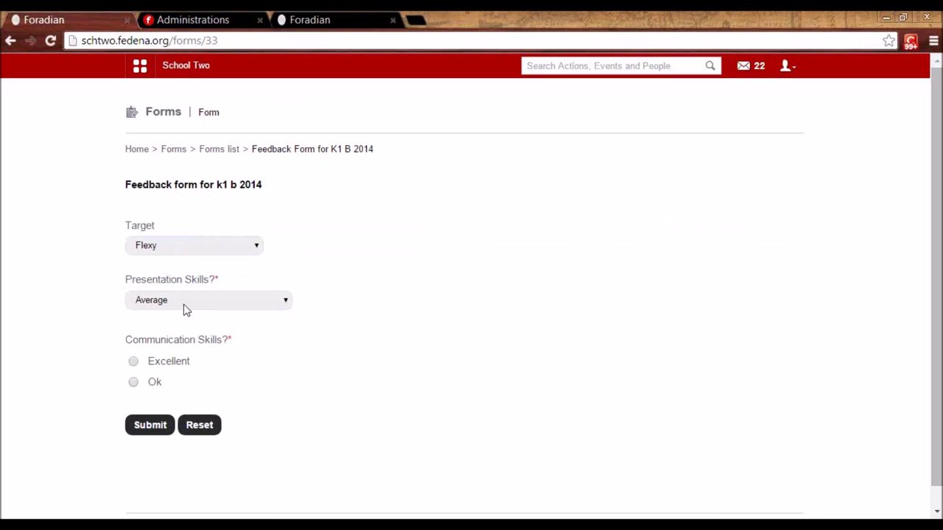
{"action": "left_click", "coordinate": [133, 362]}
{"action": "left_click", "coordinate": [157, 430]}
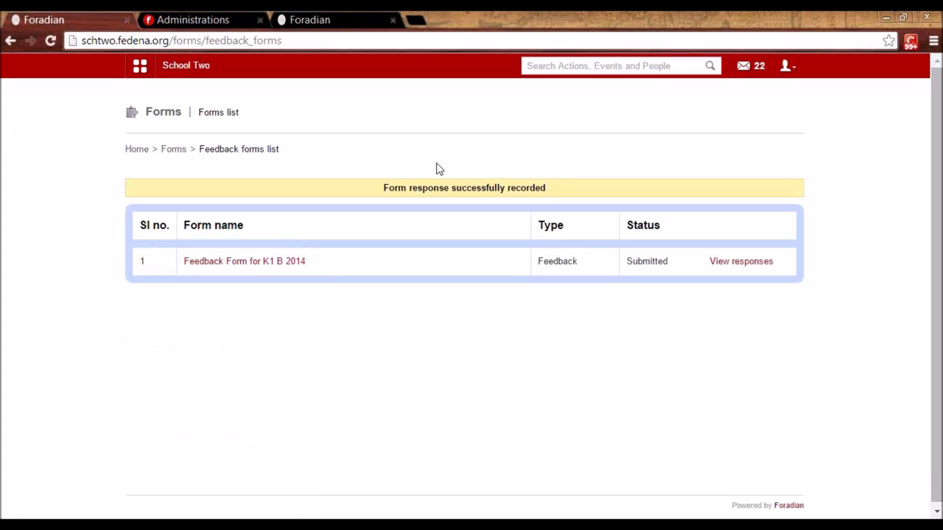
- Sign out of the student account and log back in as admin
{"action": "left_click", "coordinate": [785, 66]}
{"action": "left_click", "coordinate": [787, 68]}
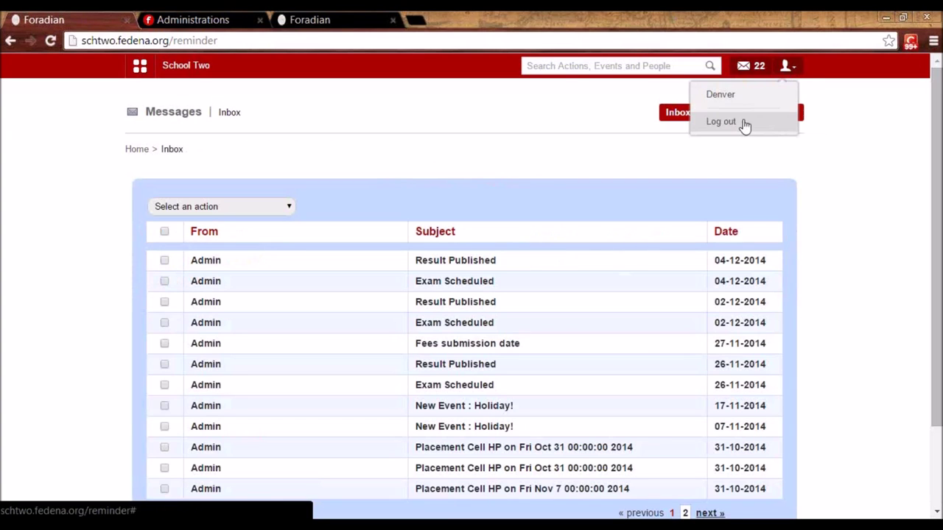
{"action": "left_click", "coordinate": [741, 121]}
{"action": "left_click", "coordinate": [487, 291]}
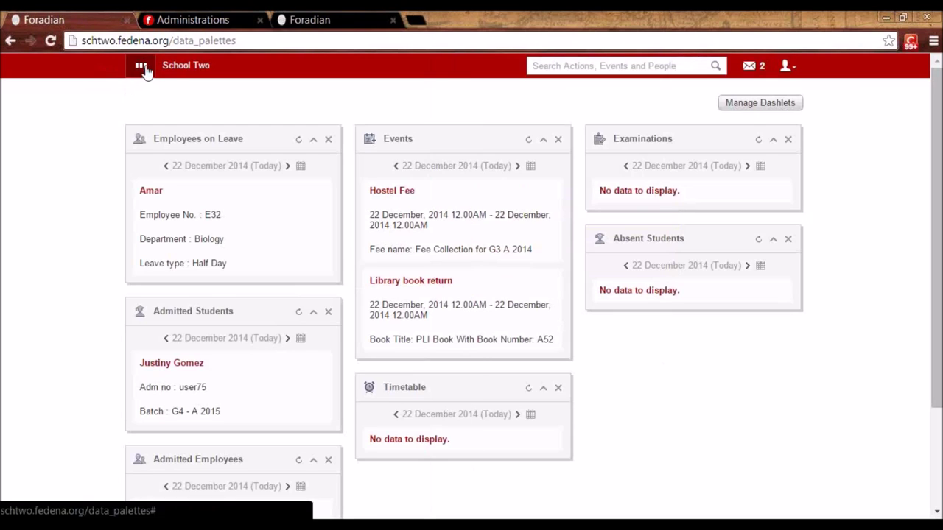
- Go to the Forms module, glance at the templates, and open Manage forms
{"action": "left_click", "coordinate": [142, 67]}
{"action": "left_click", "coordinate": [320, 108]}
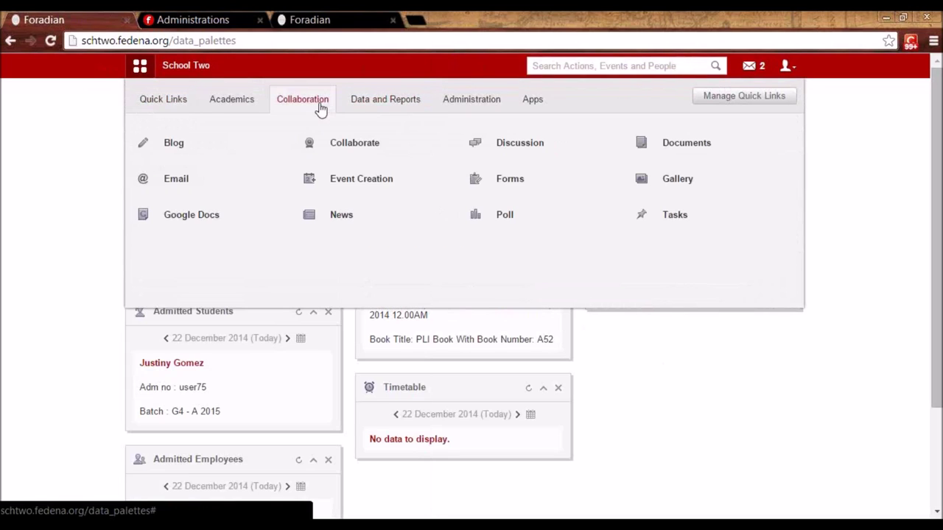
{"action": "left_click", "coordinate": [506, 195]}
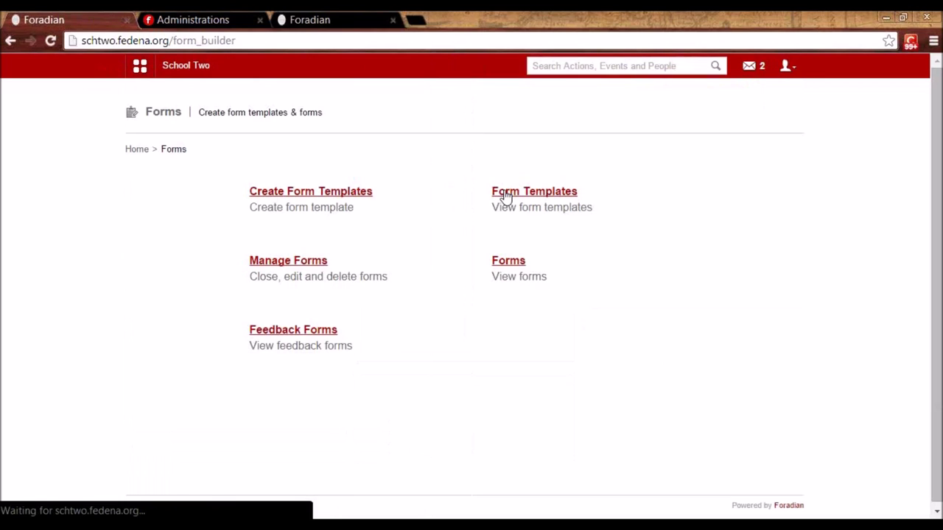
{"action": "left_click", "coordinate": [526, 196]}
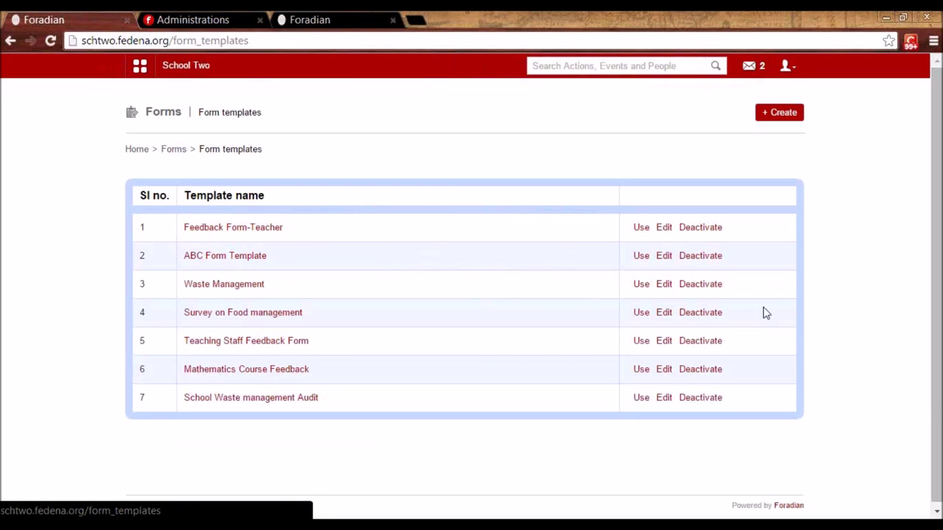
{"action": "key", "text": "alt+Left"}
{"action": "left_click", "coordinate": [321, 269]}
{"action": "scroll", "coordinate": [266, 281], "scroll_direction": "down", "scroll_amount": 3}
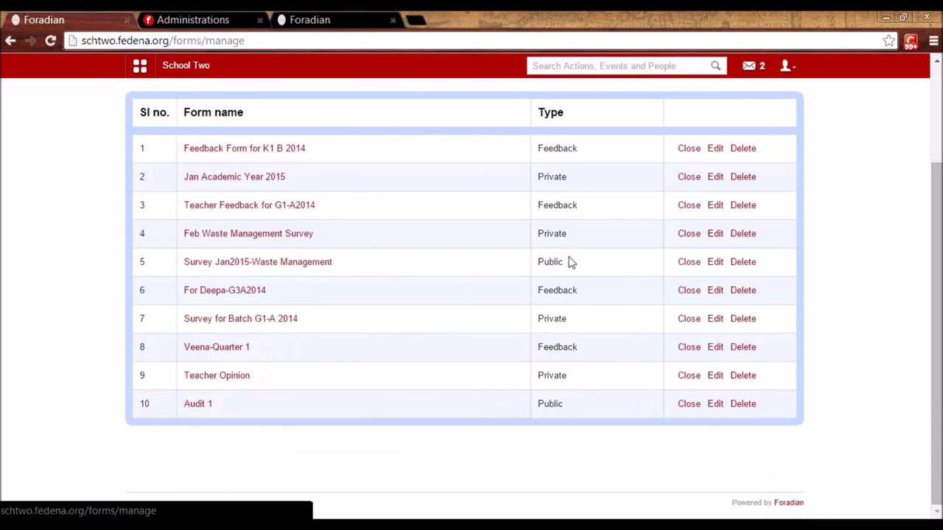
{"action": "scroll", "coordinate": [596, 318], "scroll_direction": "up", "scroll_amount": 3}
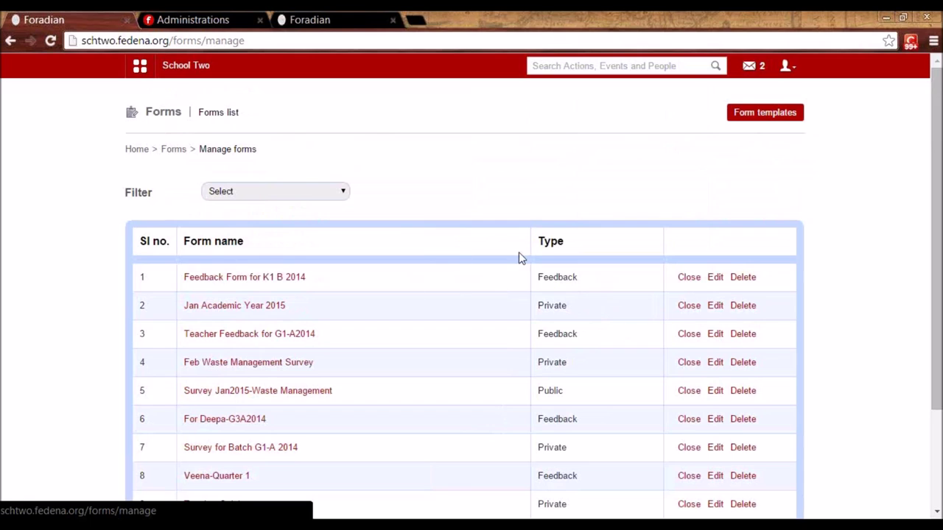
- Browse the forms and feedback forms lists, then return to the Manage forms page
{"action": "left_click", "coordinate": [174, 149]}
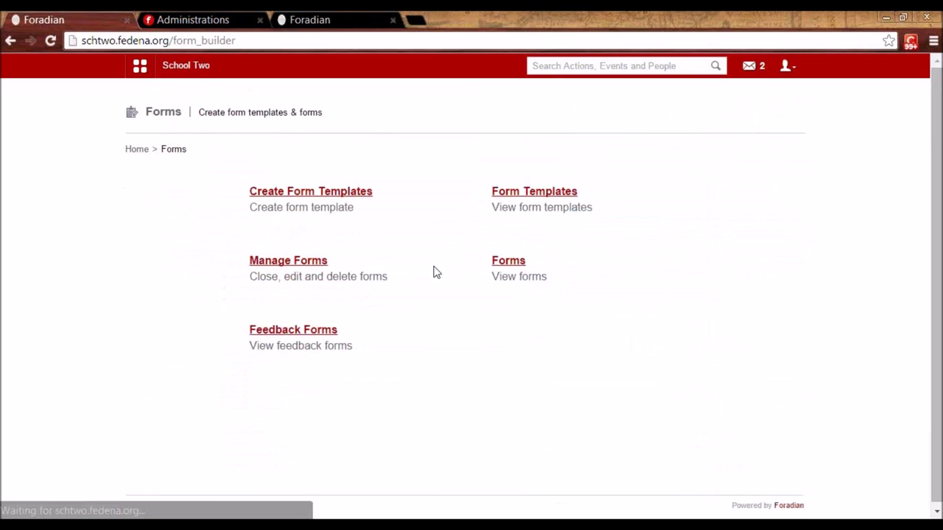
{"action": "left_click", "coordinate": [513, 270]}
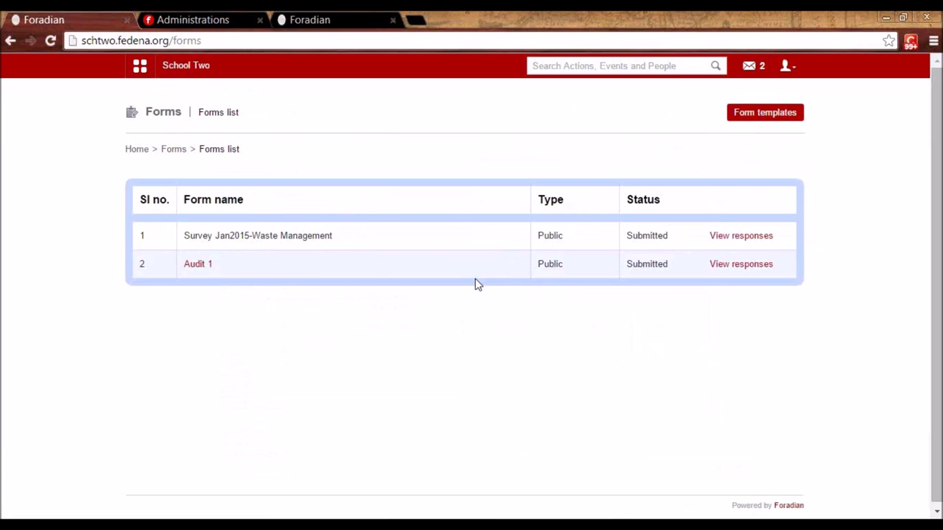
{"action": "left_click", "coordinate": [172, 151]}
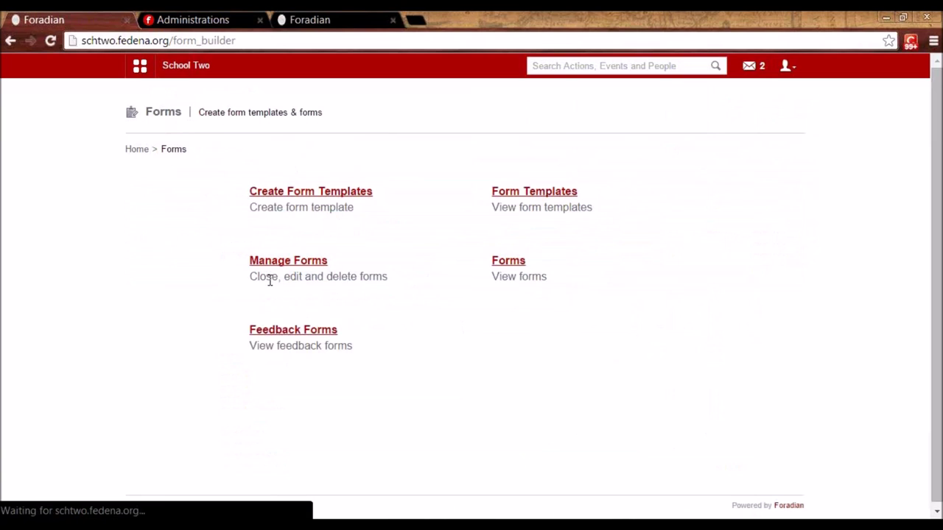
{"action": "left_click", "coordinate": [277, 331]}
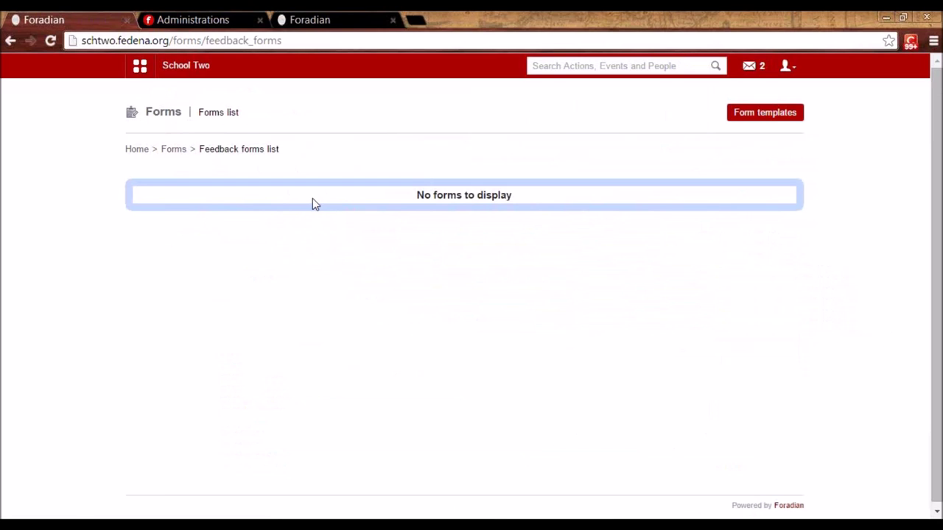
{"action": "left_click", "coordinate": [766, 112]}
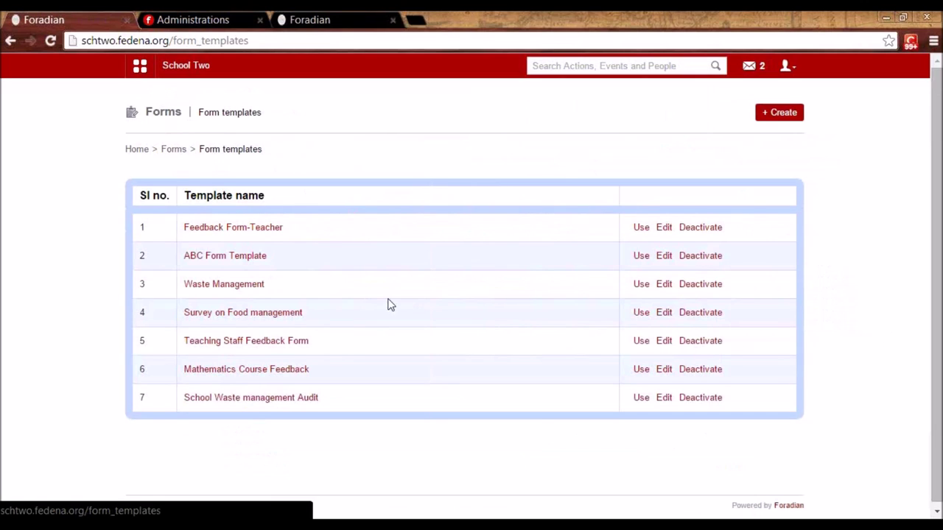
{"action": "left_click", "coordinate": [182, 153]}
{"action": "left_click", "coordinate": [291, 262]}
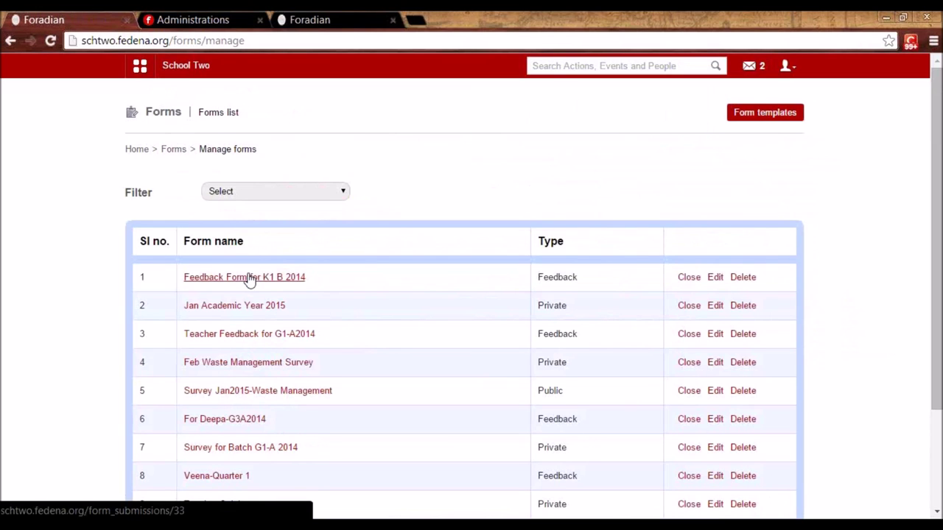
- Open the response analysis of the K1 B 2014 feedback form for the first teacher
{"action": "left_click", "coordinate": [249, 278]}
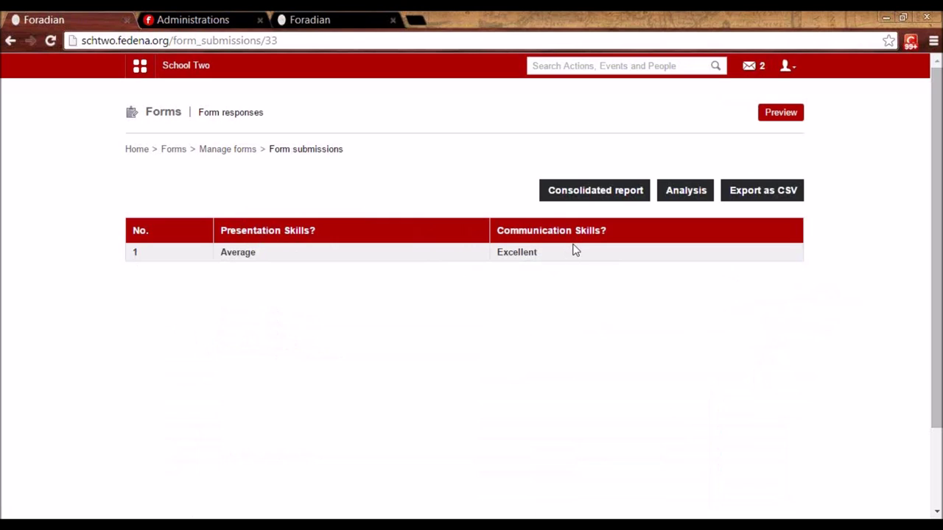
{"action": "left_click", "coordinate": [680, 194]}
{"action": "left_click", "coordinate": [221, 257]}
{"action": "left_click", "coordinate": [204, 280]}
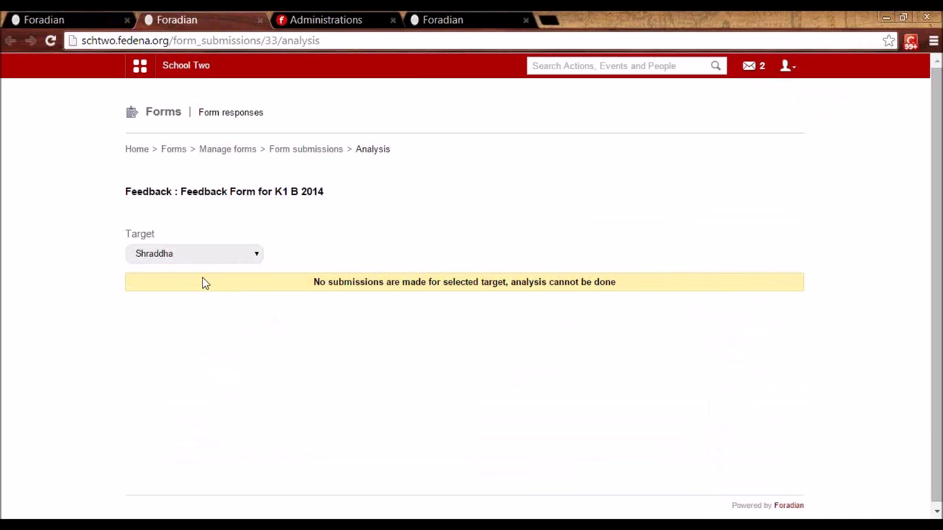
- Switch the target to the rated second teacher and review weighted averages 50.0, 89.0, 77.78% overall
{"action": "left_click", "coordinate": [208, 261]}
{"action": "left_click", "coordinate": [211, 290]}
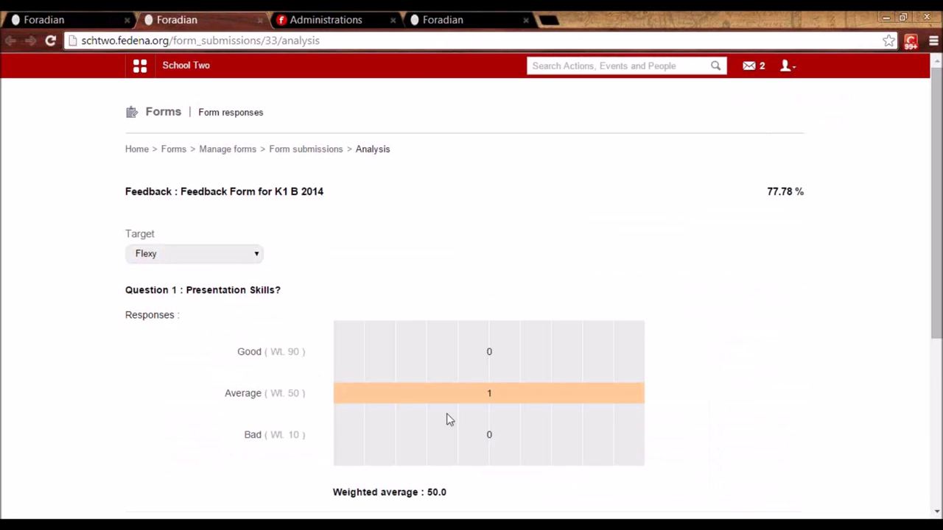
{"action": "scroll", "coordinate": [453, 427], "scroll_direction": "down", "scroll_amount": 2}
{"action": "scroll", "coordinate": [459, 436], "scroll_direction": "down", "scroll_amount": 2}
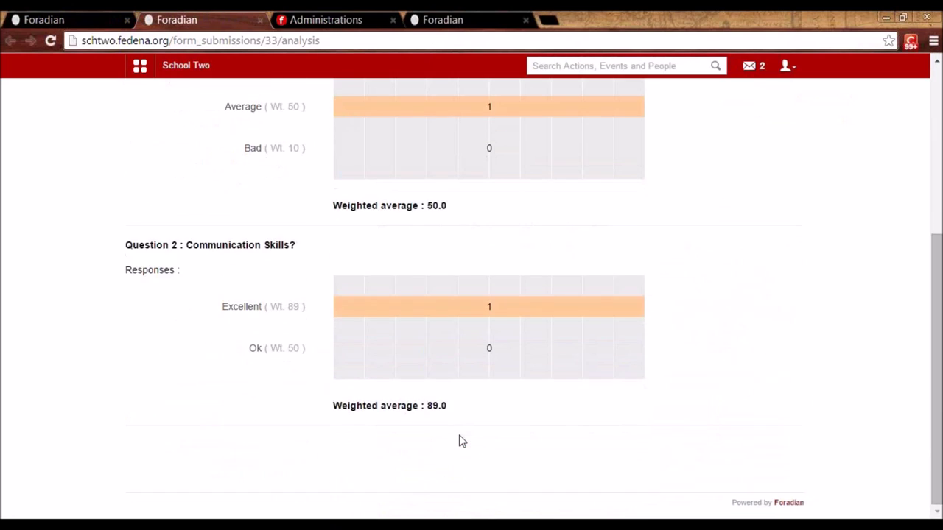
{"action": "scroll", "coordinate": [459, 438], "scroll_direction": "up", "scroll_amount": 2}
{"action": "scroll", "coordinate": [459, 440], "scroll_direction": "up", "scroll_amount": 2}
{"action": "scroll", "coordinate": [459, 440], "scroll_direction": "down", "scroll_amount": 2}
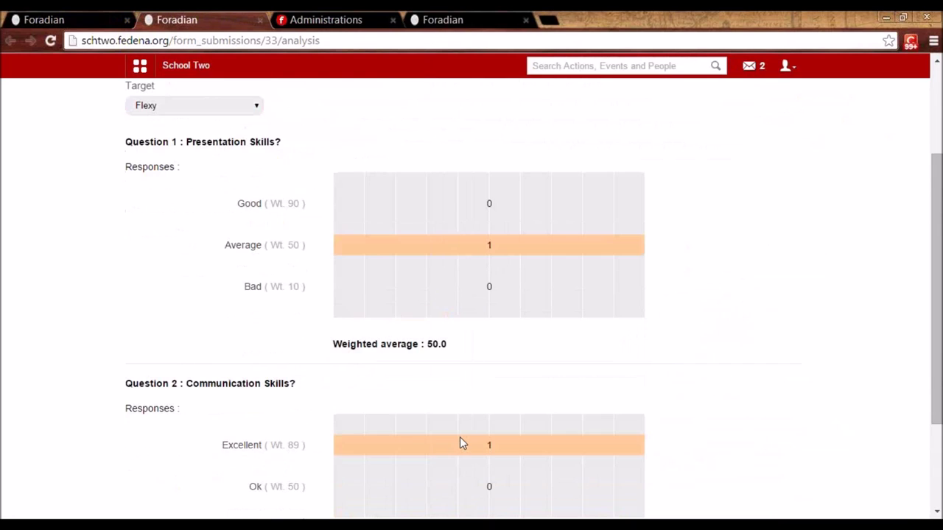
{"action": "scroll", "coordinate": [460, 440], "scroll_direction": "down", "scroll_amount": 1}
{"action": "scroll", "coordinate": [472, 445], "scroll_direction": "up", "scroll_amount": 3}
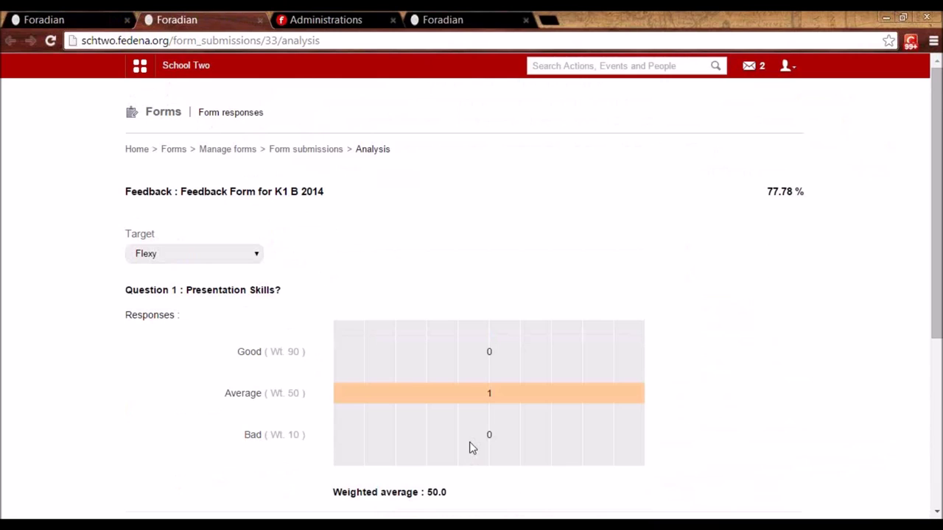
{"action": "scroll", "coordinate": [472, 447], "scroll_direction": "down", "scroll_amount": 3}
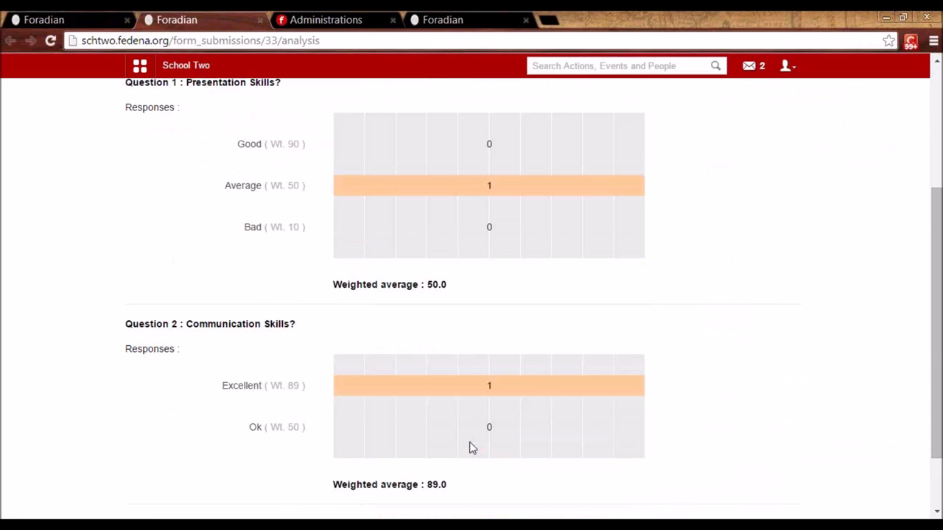
{"action": "scroll", "coordinate": [471, 447], "scroll_direction": "up", "scroll_amount": 3}
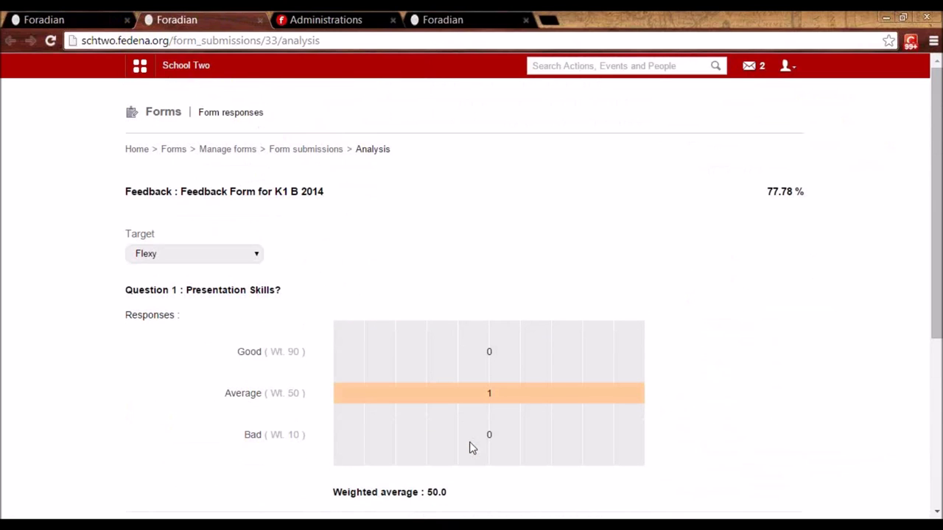